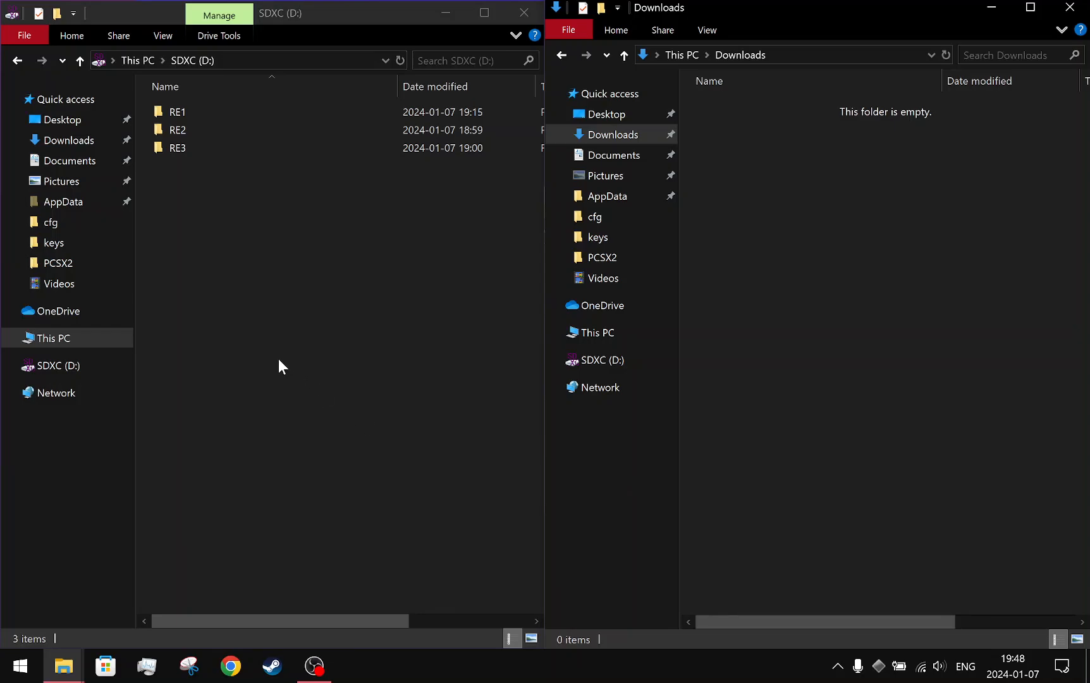
{"action": "right_click", "coordinate": [236, 297]}
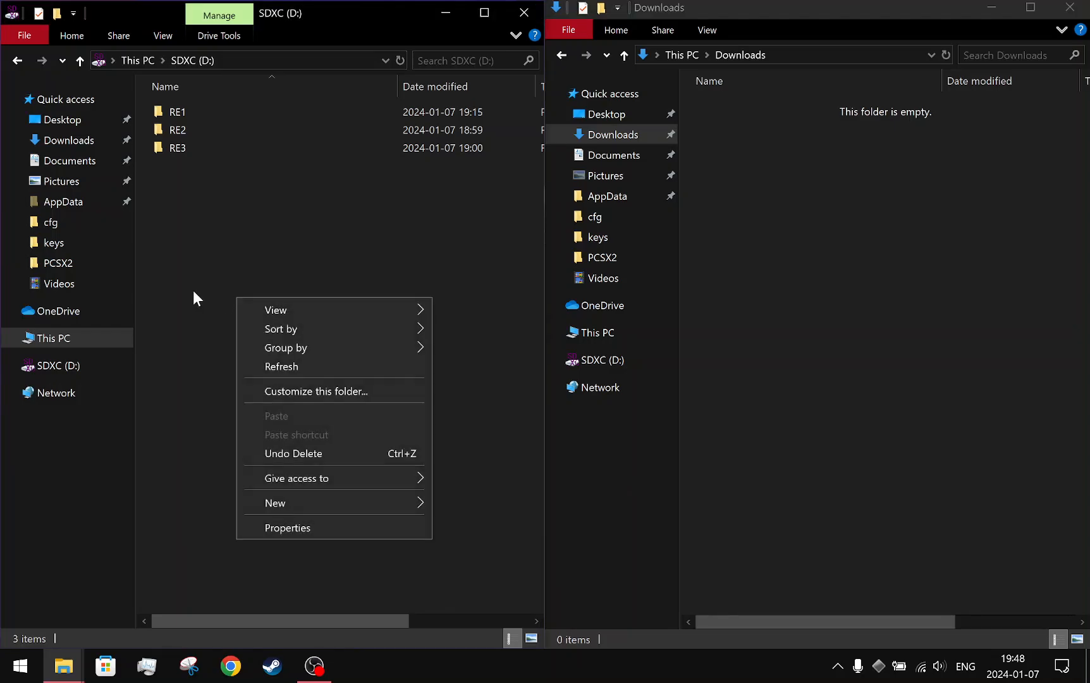
{"action": "right_click", "coordinate": [194, 289]}
{"action": "right_click", "coordinate": [172, 273]}
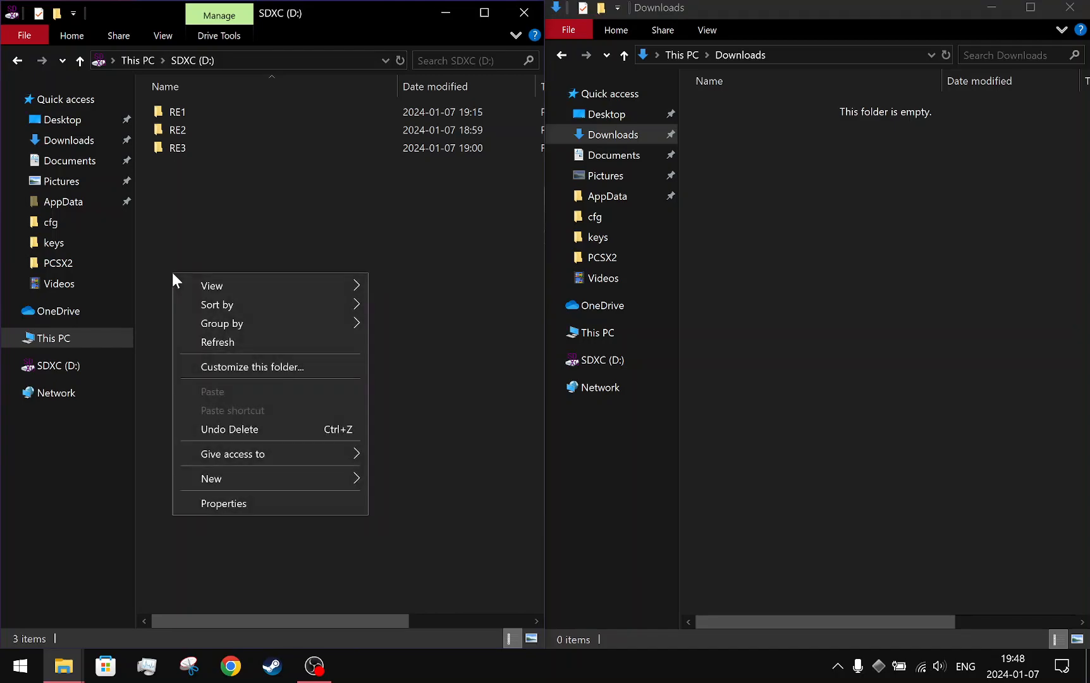
{"action": "left_click", "coordinate": [225, 189]}
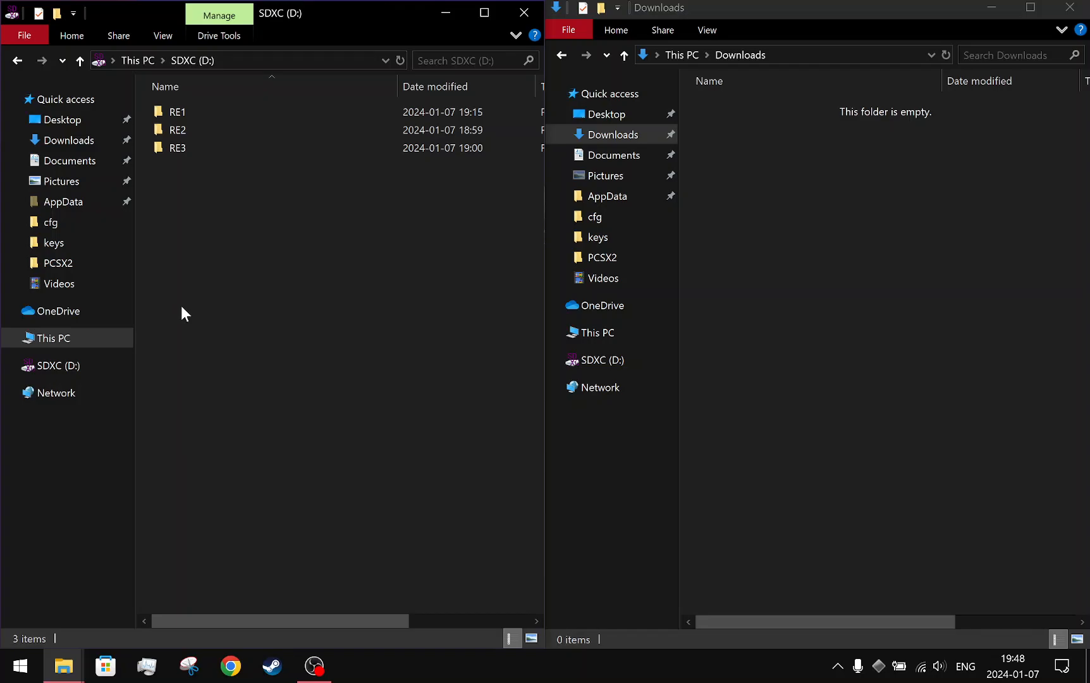
{"action": "right_click", "coordinate": [267, 250]}
{"action": "right_click", "coordinate": [234, 252]}
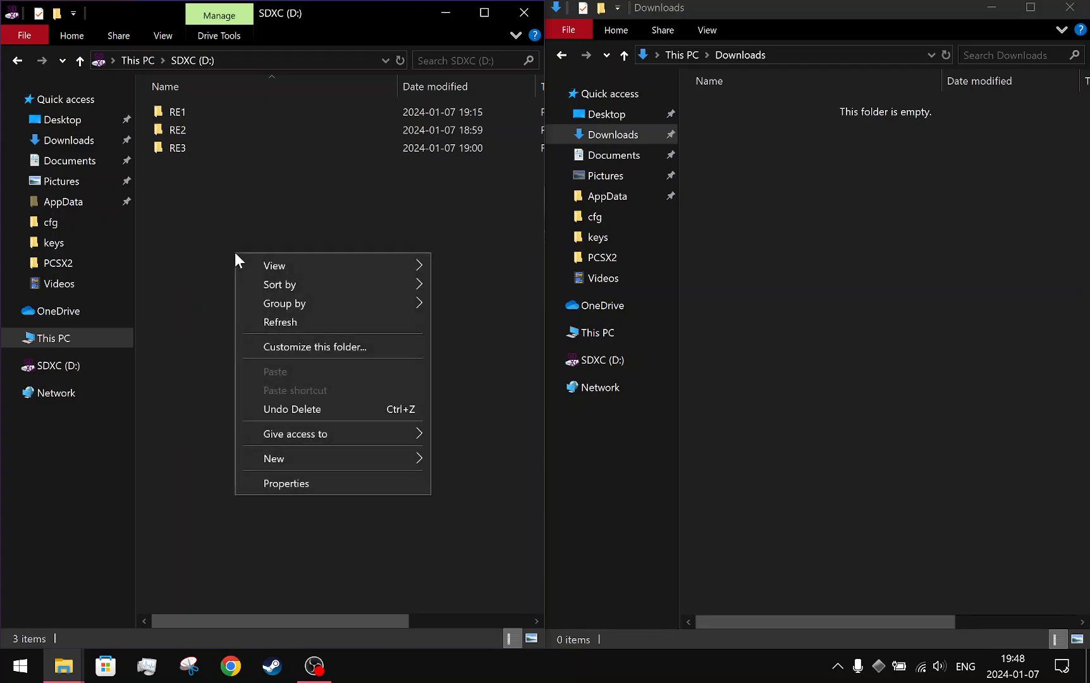
{"action": "right_click", "coordinate": [206, 253]}
{"action": "left_click", "coordinate": [184, 273]}
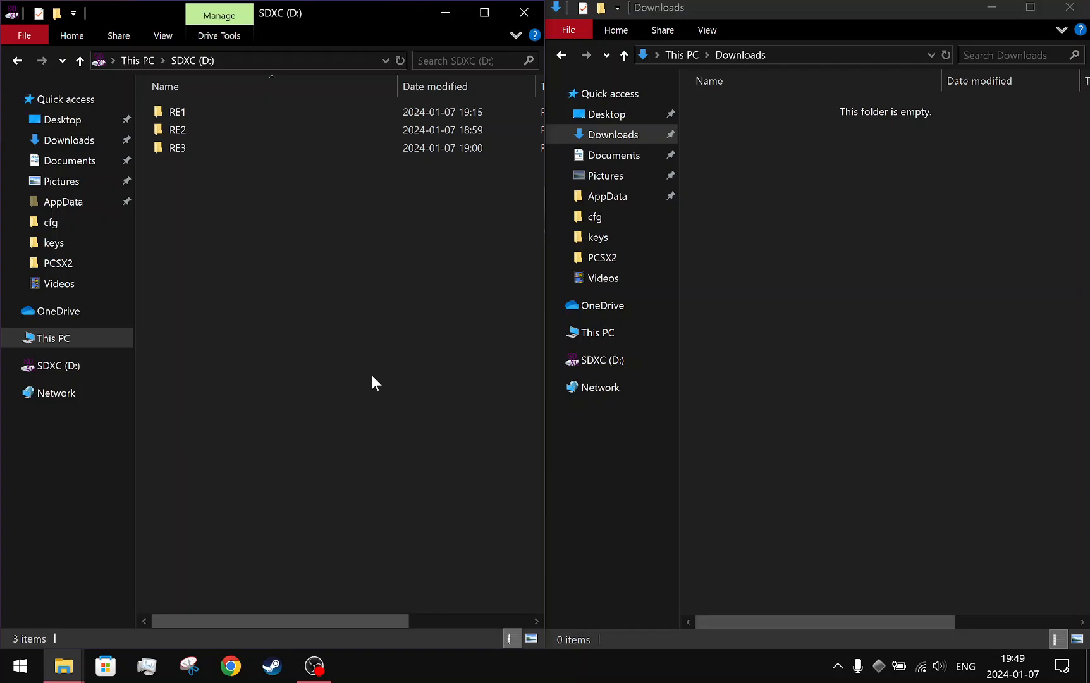
{"action": "key", "text": "Down"}
{"action": "key", "text": "Up"}
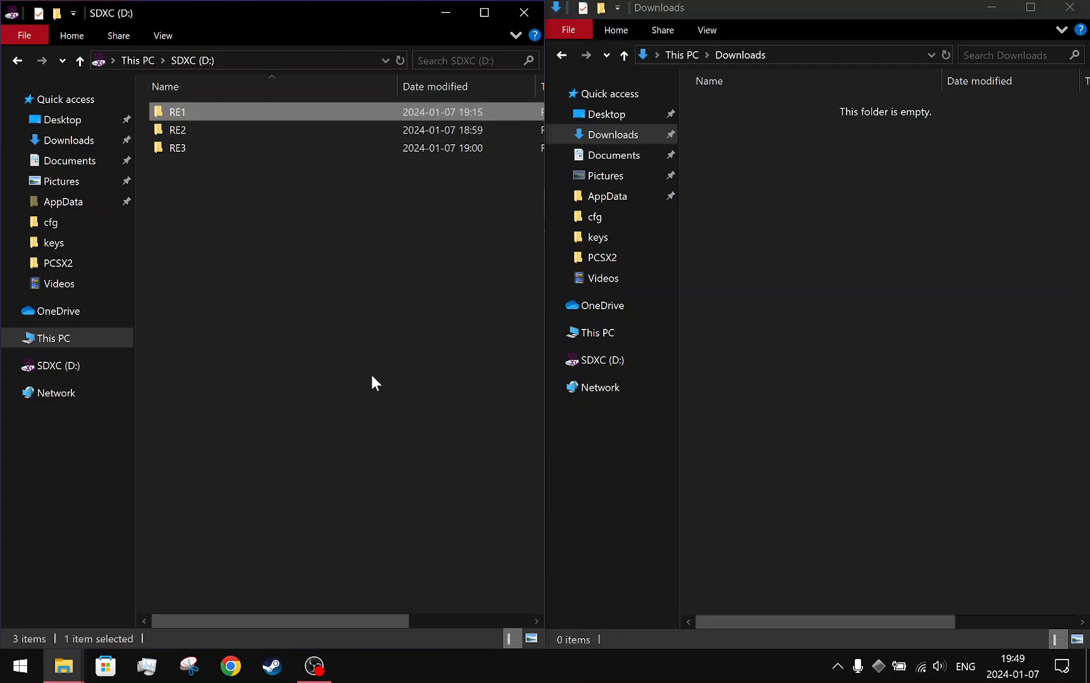
{"action": "key", "text": "Down"}
{"action": "key", "text": "Up"}
{"action": "key", "text": "Down"}
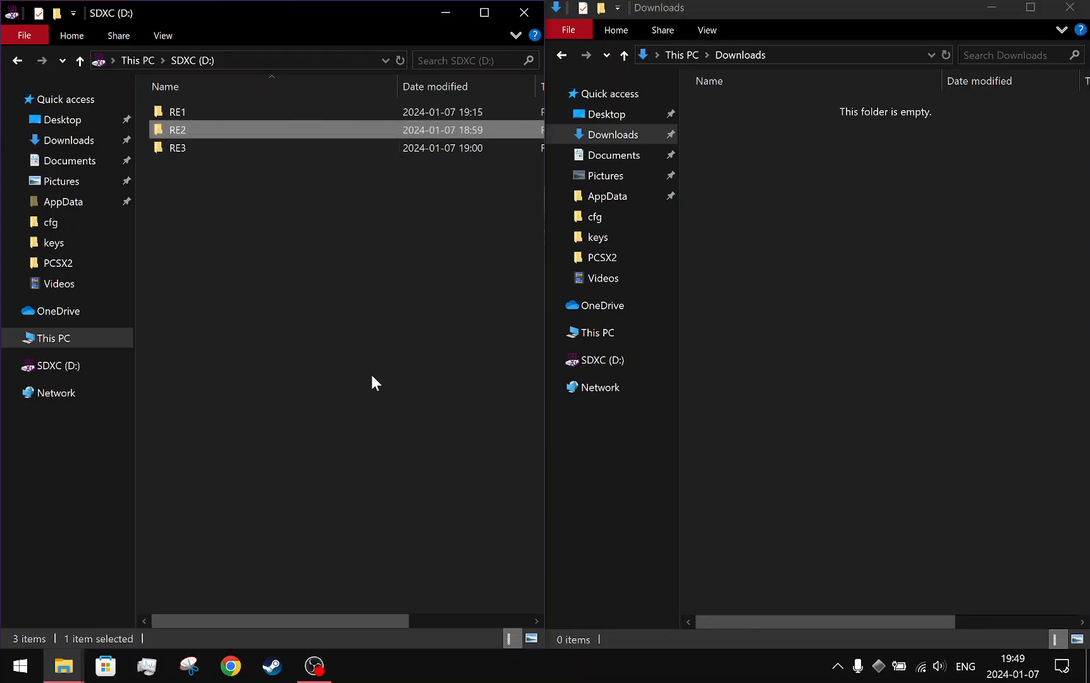
{"action": "left_click", "coordinate": [372, 377]}
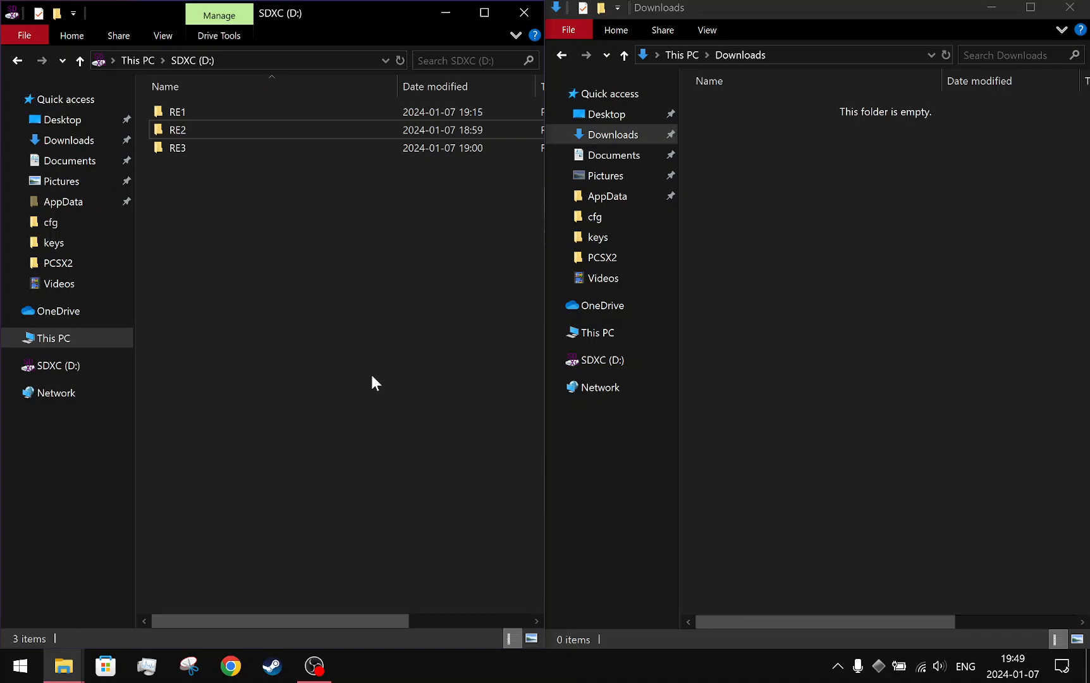
{"action": "right_click", "coordinate": [379, 332]}
{"action": "left_click", "coordinate": [324, 331]}
{"action": "right_click", "coordinate": [323, 331]}
{"action": "left_click", "coordinate": [281, 316]}
{"action": "right_click", "coordinate": [283, 317]}
{"action": "left_click", "coordinate": [264, 313]}
{"action": "right_click", "coordinate": [265, 314]}
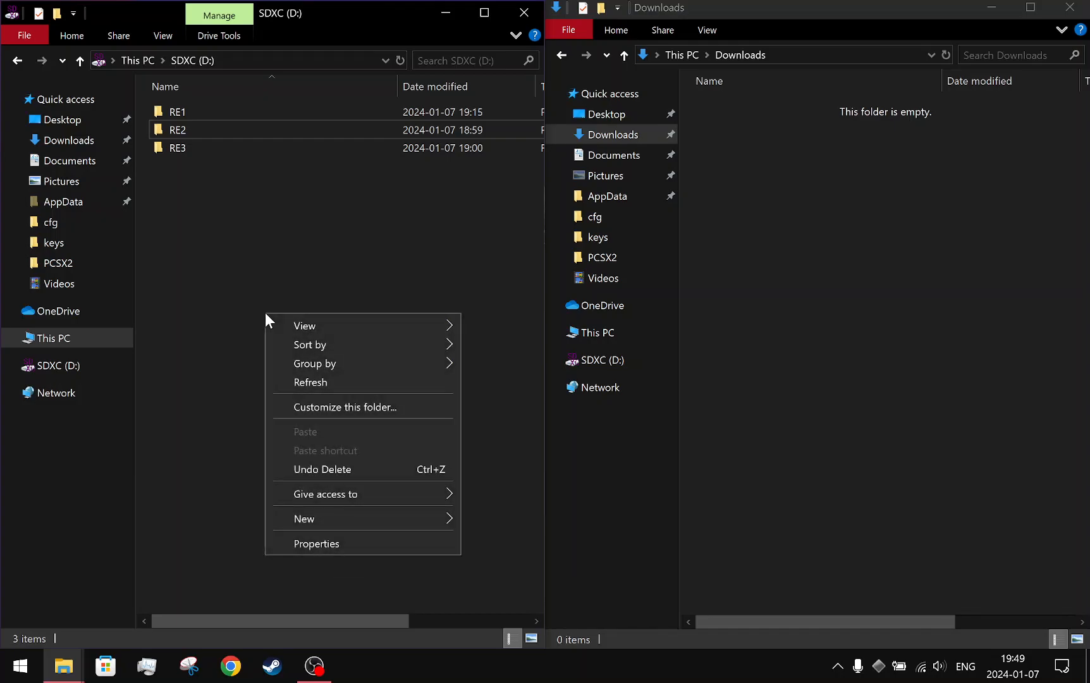
{"action": "left_click", "coordinate": [246, 309]}
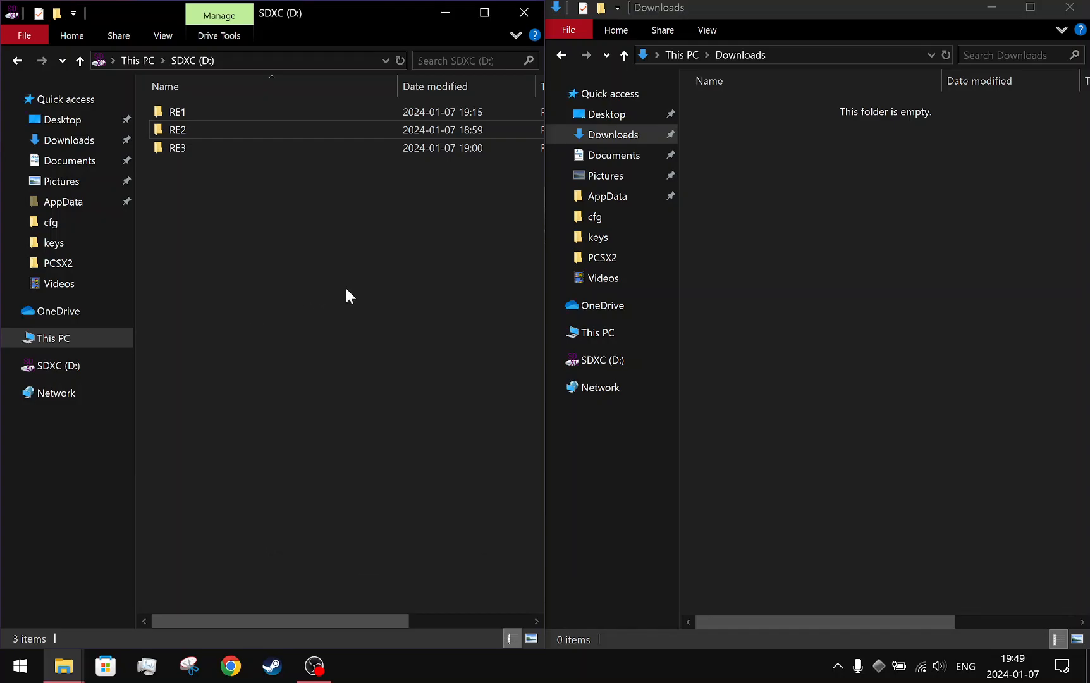
{"action": "right_click", "coordinate": [526, 264]}
{"action": "left_click", "coordinate": [505, 261]}
{"action": "key", "text": "space"}
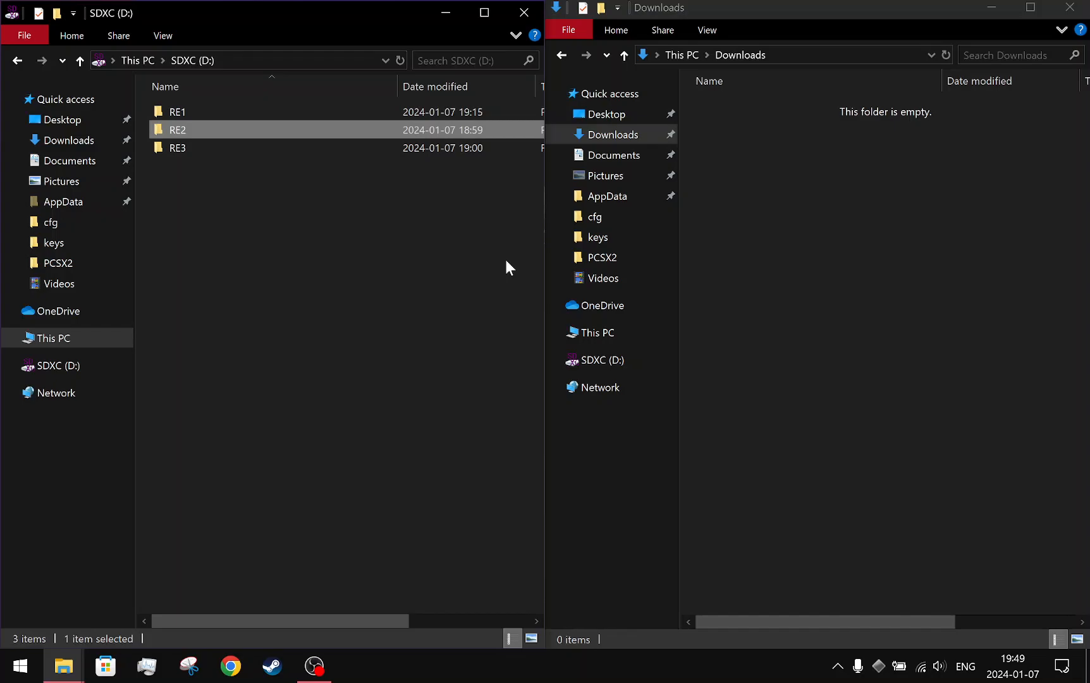
{"action": "left_click", "coordinate": [505, 260]}
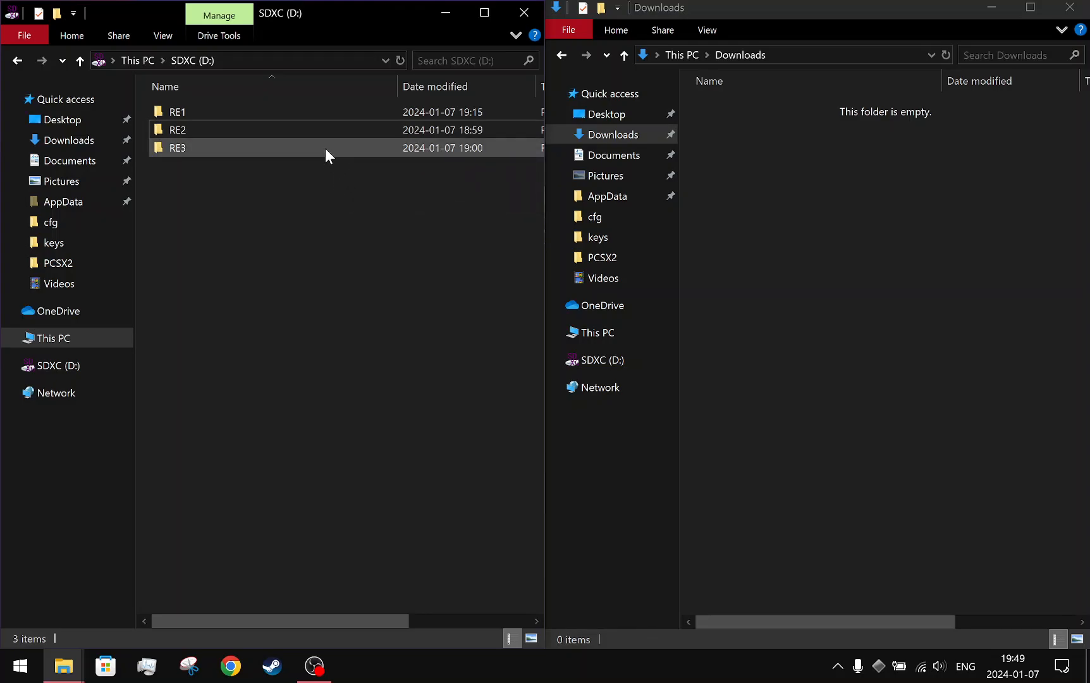
{"action": "right_click", "coordinate": [426, 280]}
{"action": "left_click", "coordinate": [353, 265]}
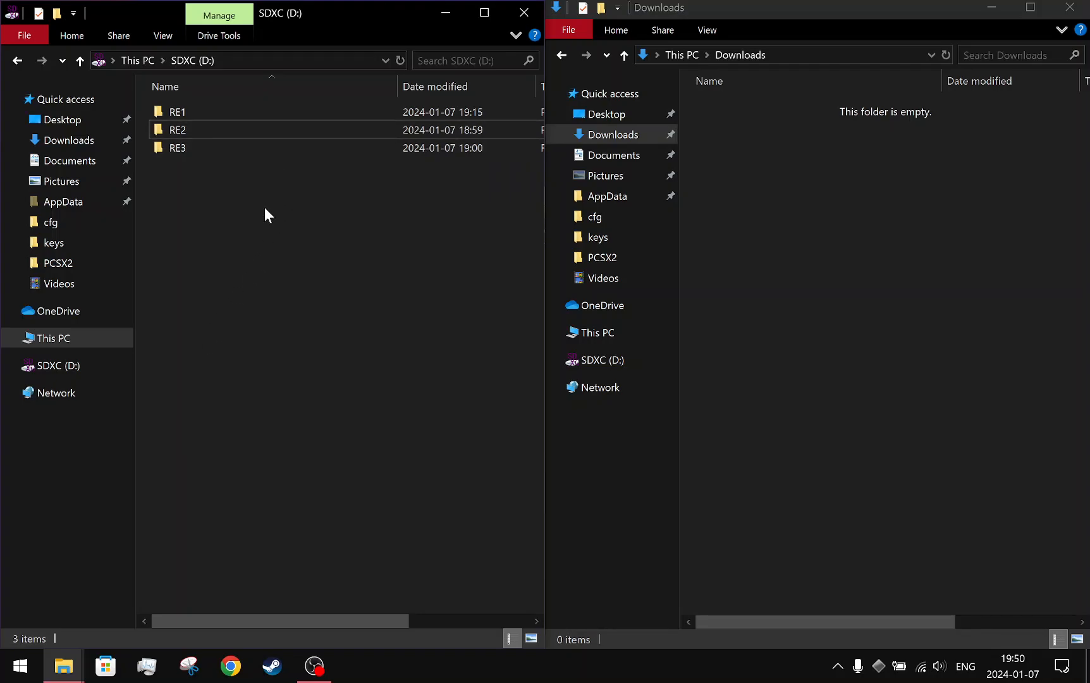
- Open the RE1 folder on the SDXC (D:) drive
{"action": "right_click", "coordinate": [253, 222]}
{"action": "right_click", "coordinate": [220, 217]}
{"action": "left_click", "coordinate": [193, 208]}
{"action": "right_click", "coordinate": [193, 213]}
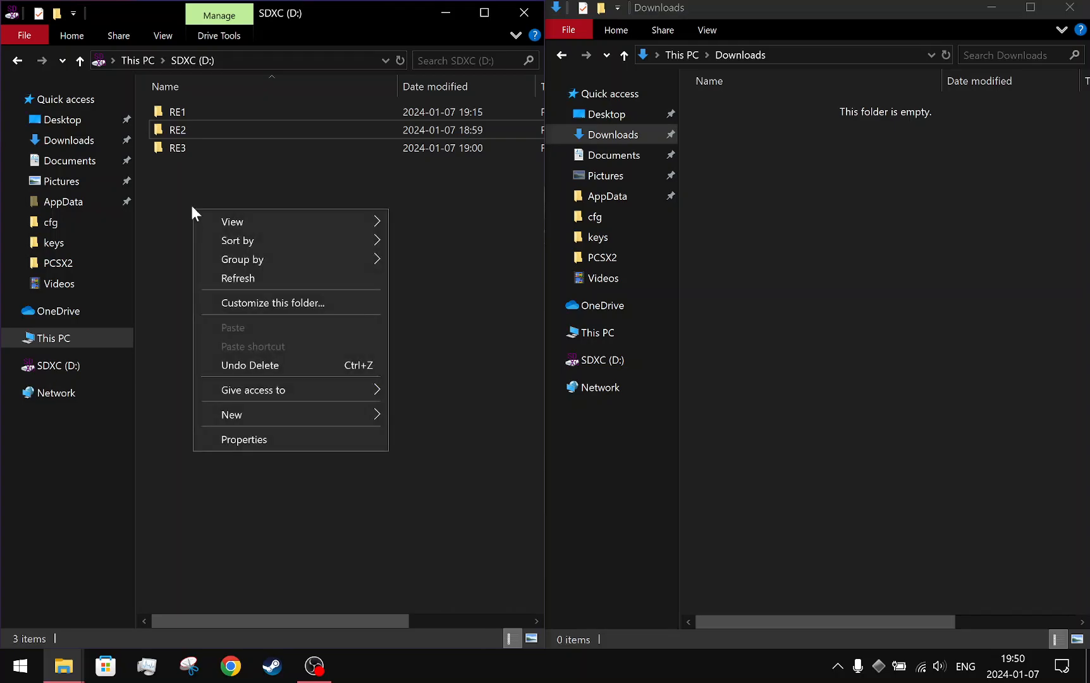
{"action": "double_click", "coordinate": [181, 109]}
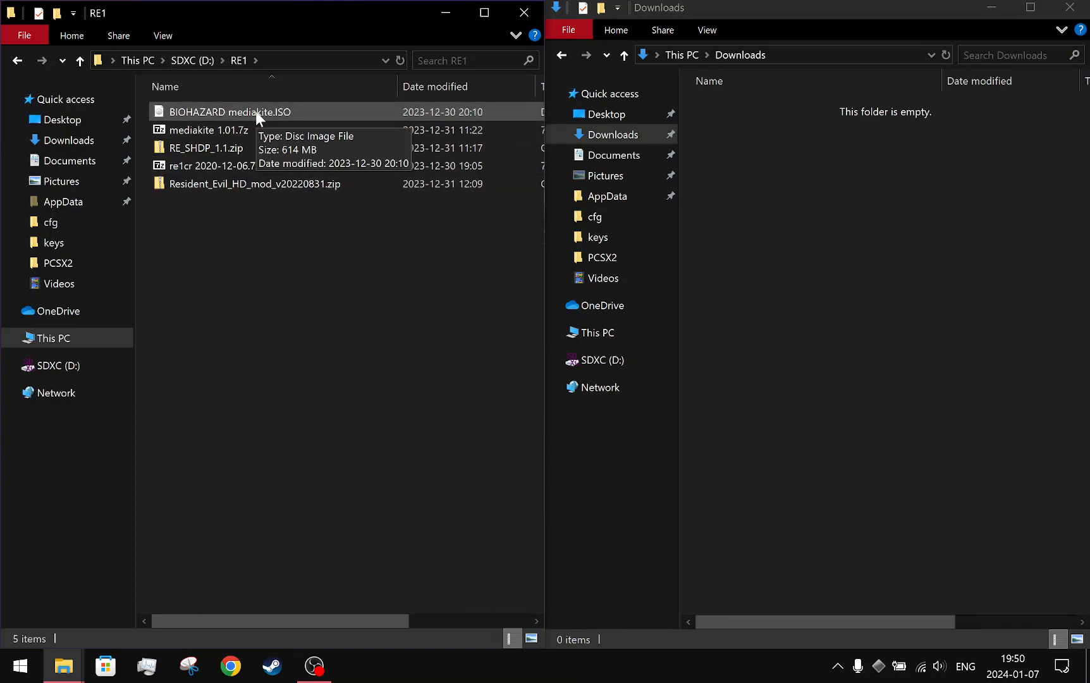
{"action": "right_click", "coordinate": [303, 300]}
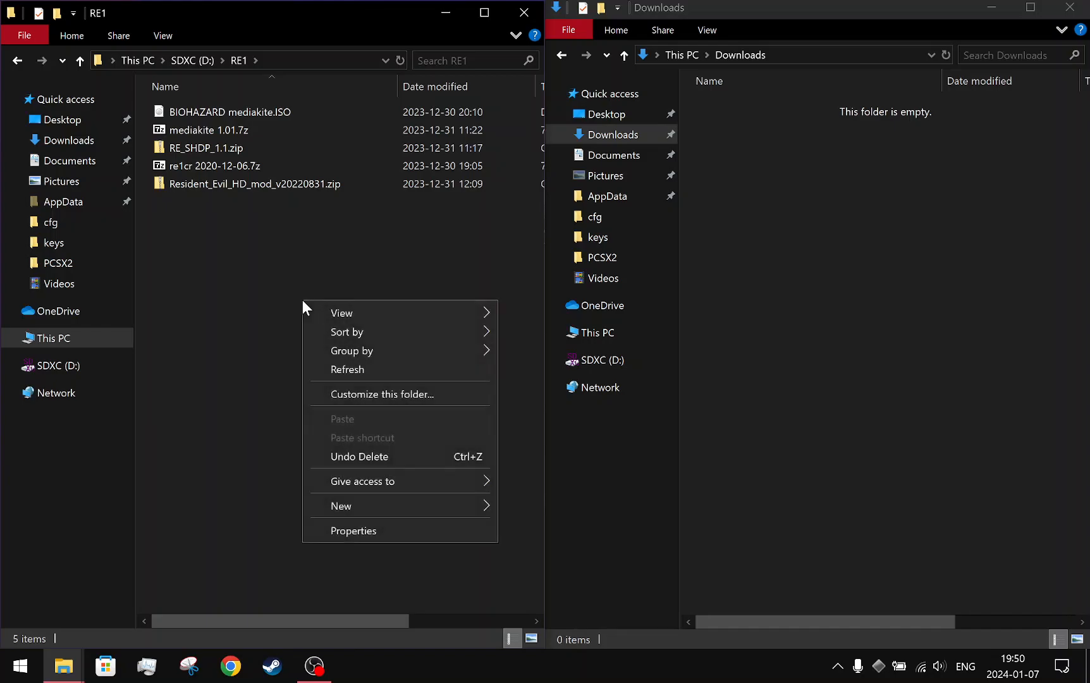
{"action": "right_click", "coordinate": [242, 299]}
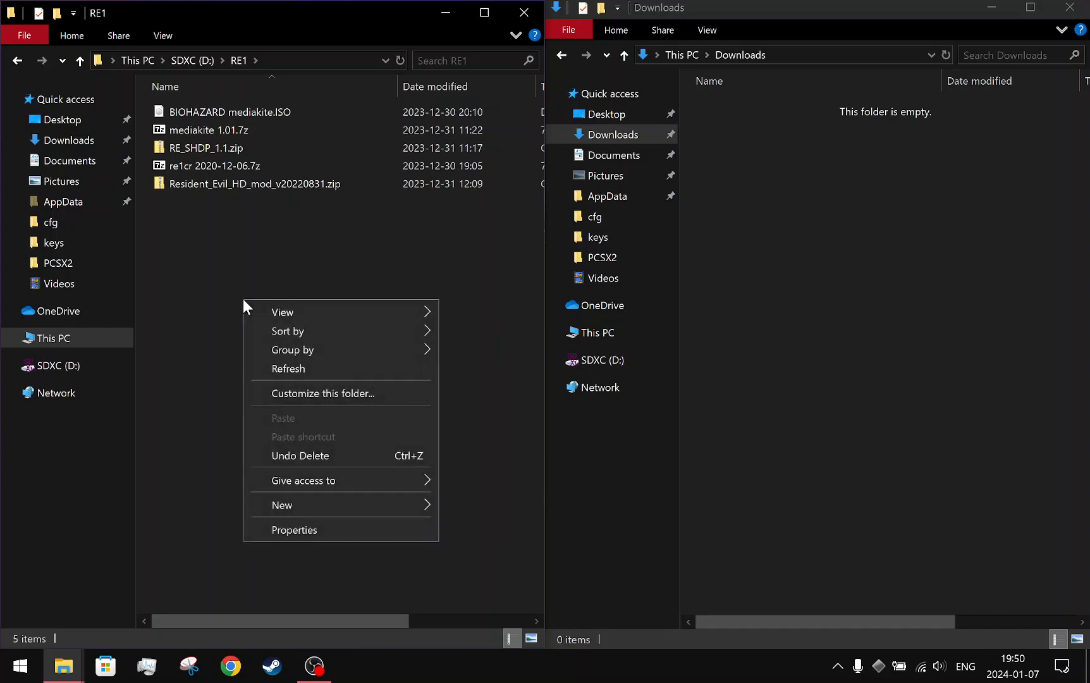
{"action": "right_click", "coordinate": [176, 285]}
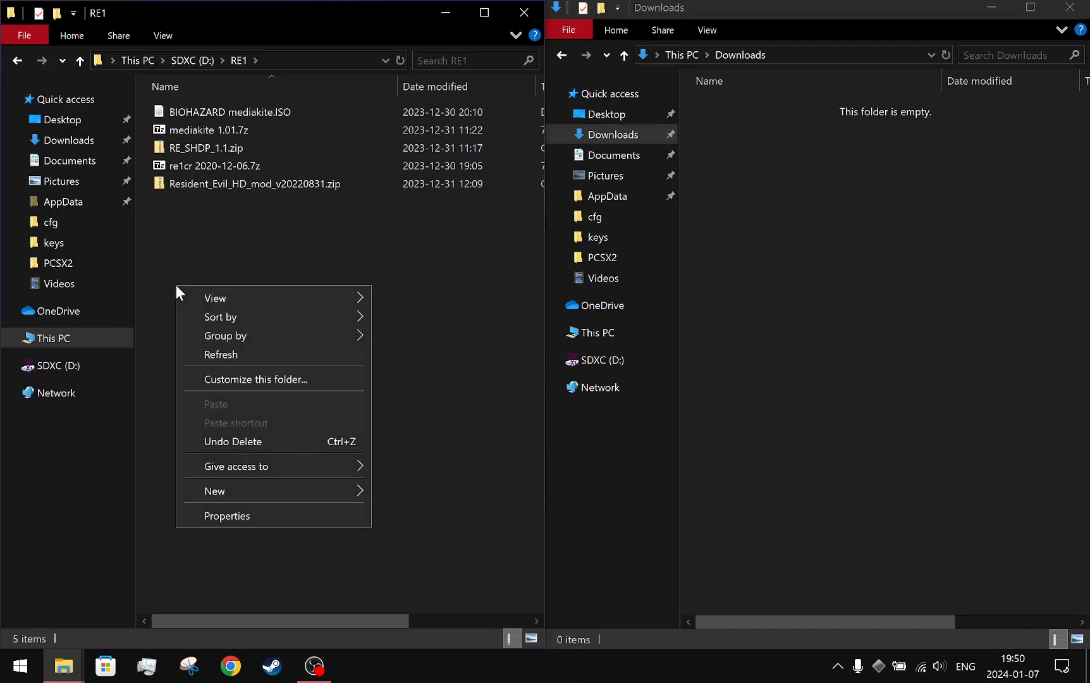
{"action": "left_click", "coordinate": [187, 234]}
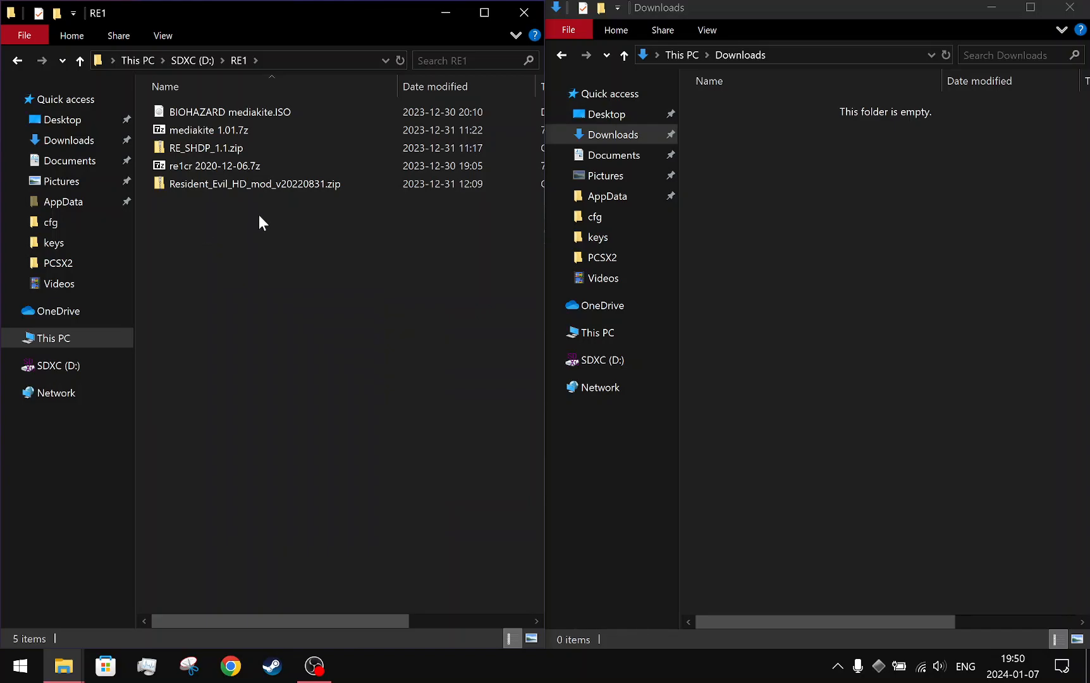
{"action": "key", "text": "Down"}
{"action": "key", "text": "Up"}
{"action": "key", "text": "Down"}
{"action": "key", "text": "Up"}
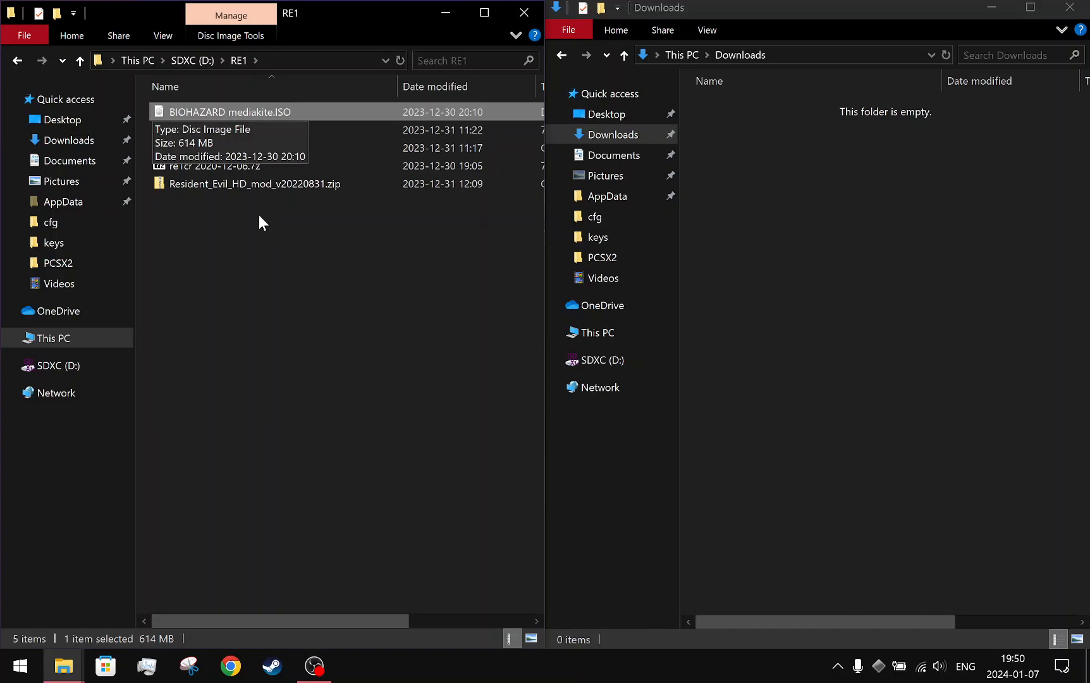
{"action": "left_click", "coordinate": [275, 218]}
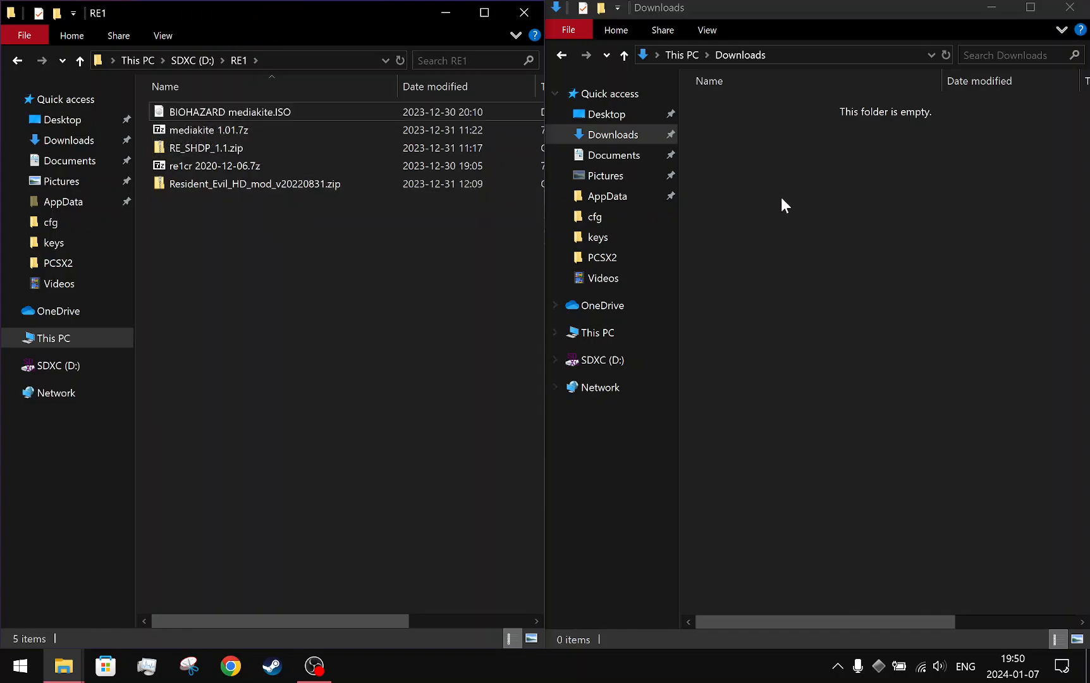
{"action": "key", "text": "Down"}
{"action": "key", "text": "Up"}
{"action": "key", "text": "Down"}
- Create a new folder named "Biohazard 1" in Downloads and open it
{"action": "left_click", "coordinate": [836, 161]}
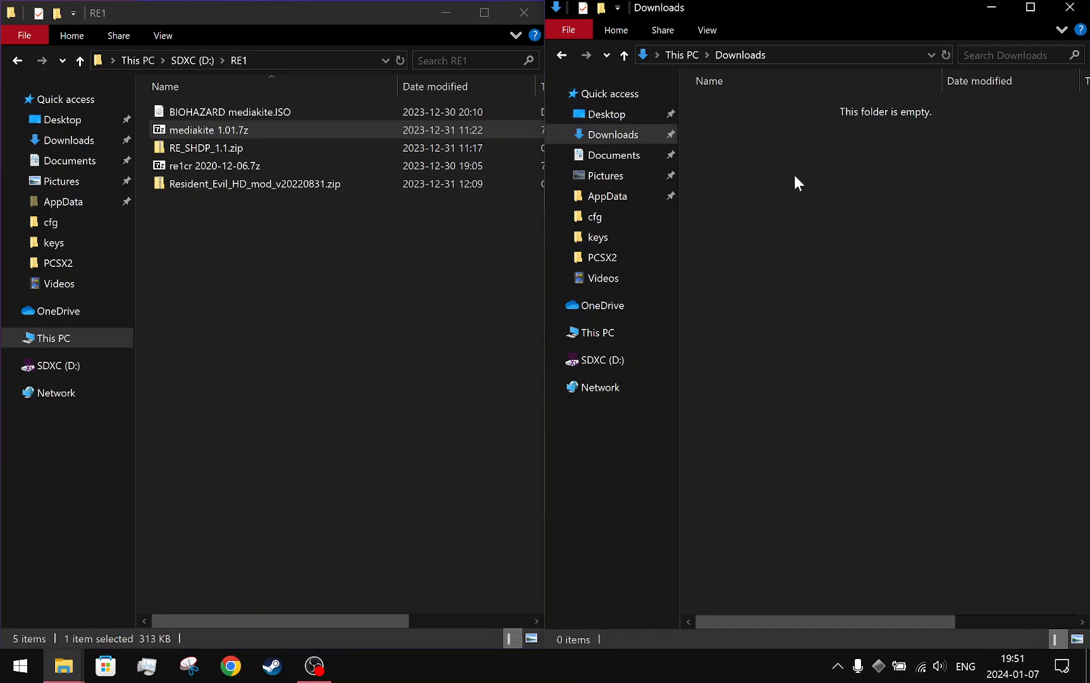
{"action": "right_click", "coordinate": [742, 147]}
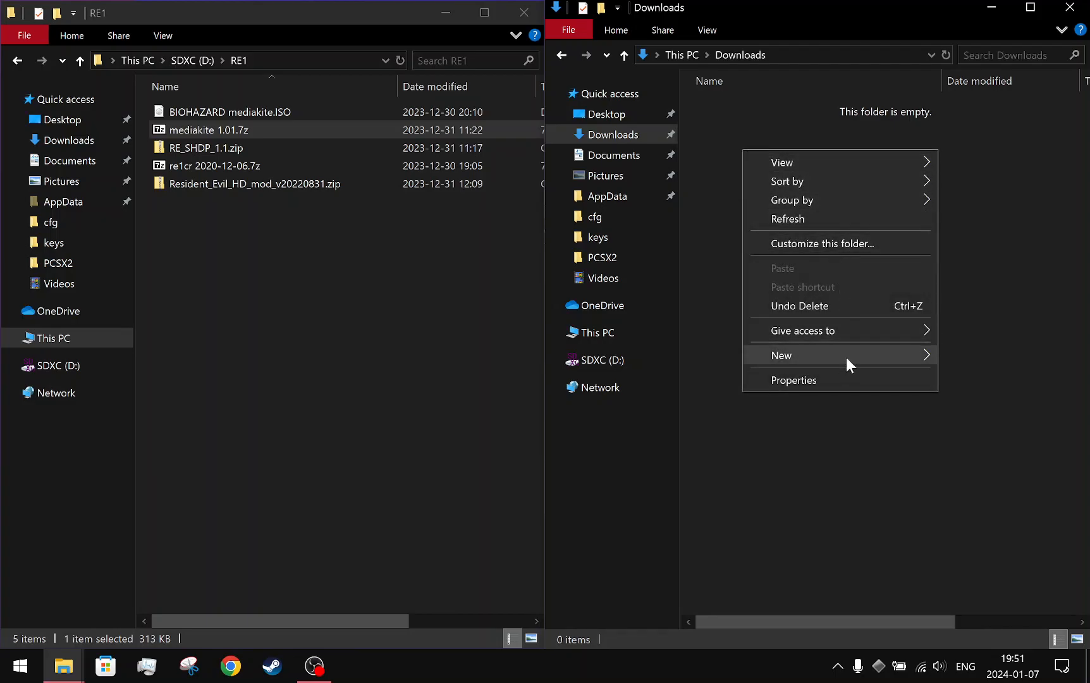
{"action": "mouse_move", "coordinate": [847, 358]}
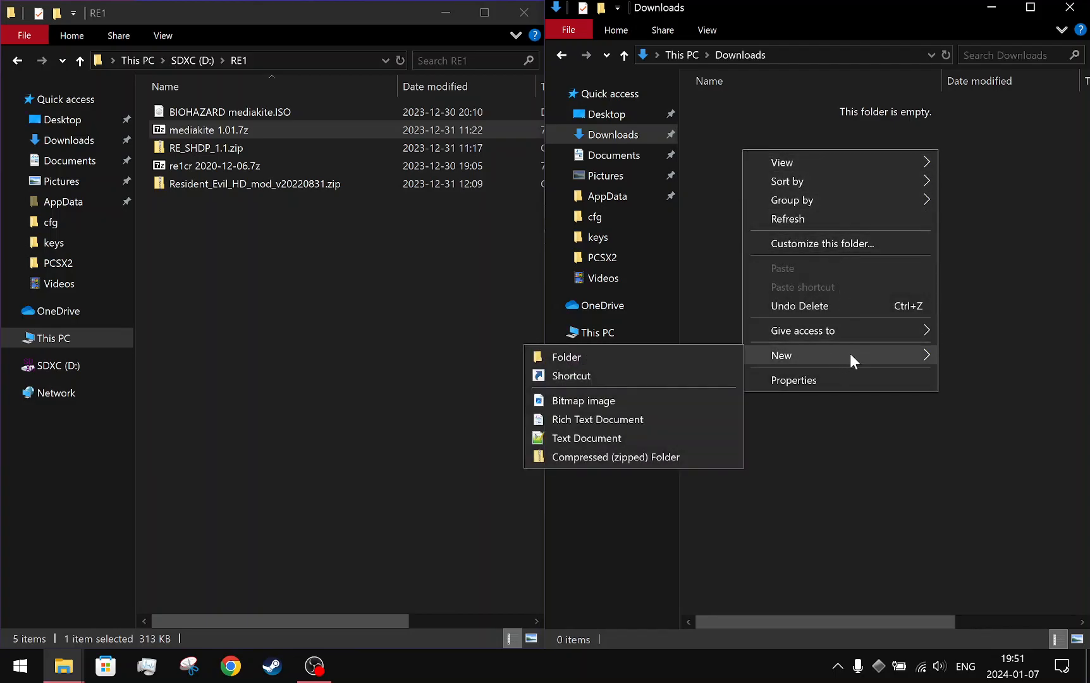
{"action": "left_click", "coordinate": [693, 356]}
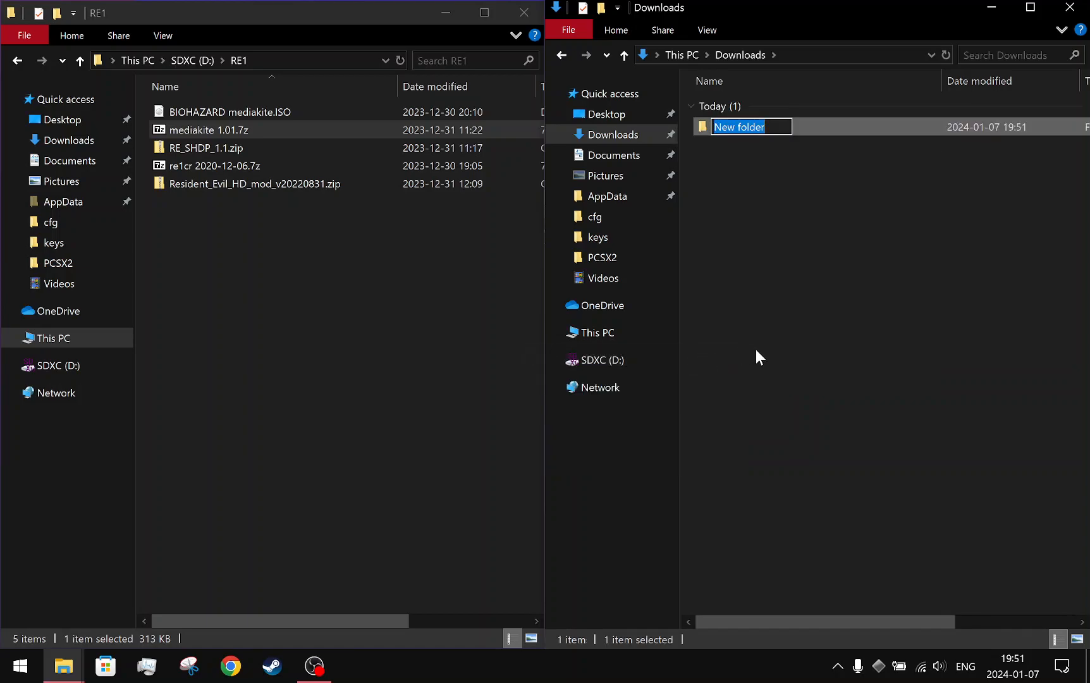
{"action": "type", "text": "Bi"}
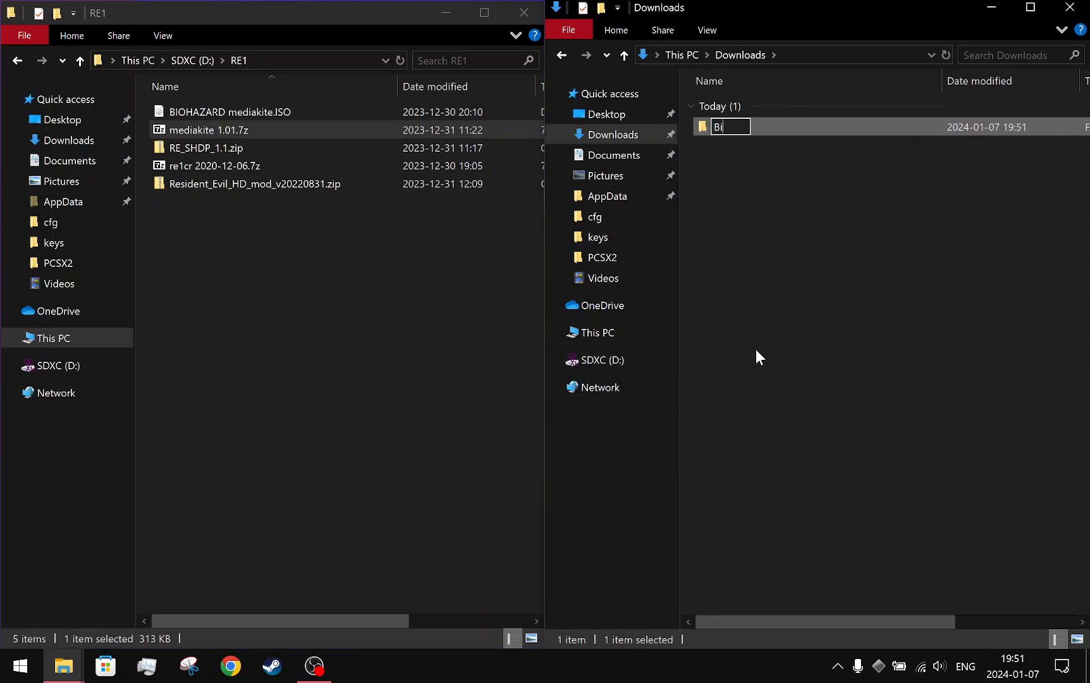
{"action": "type", "text": "ohazard 1"}
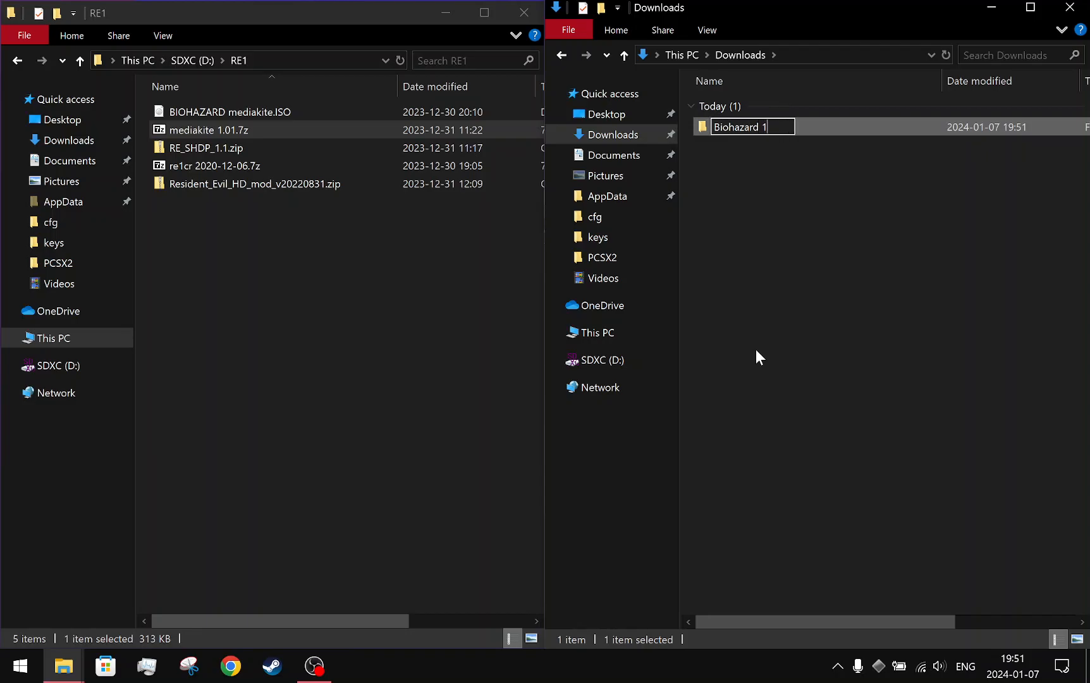
{"action": "key", "text": "Return"}
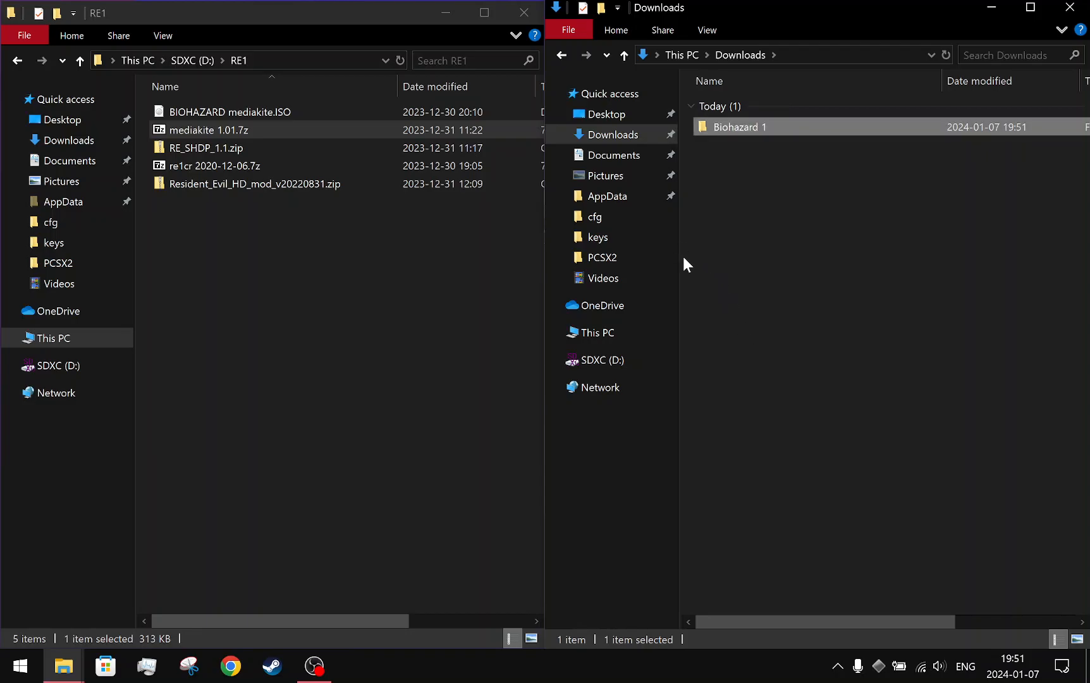
{"action": "key", "text": "Return"}
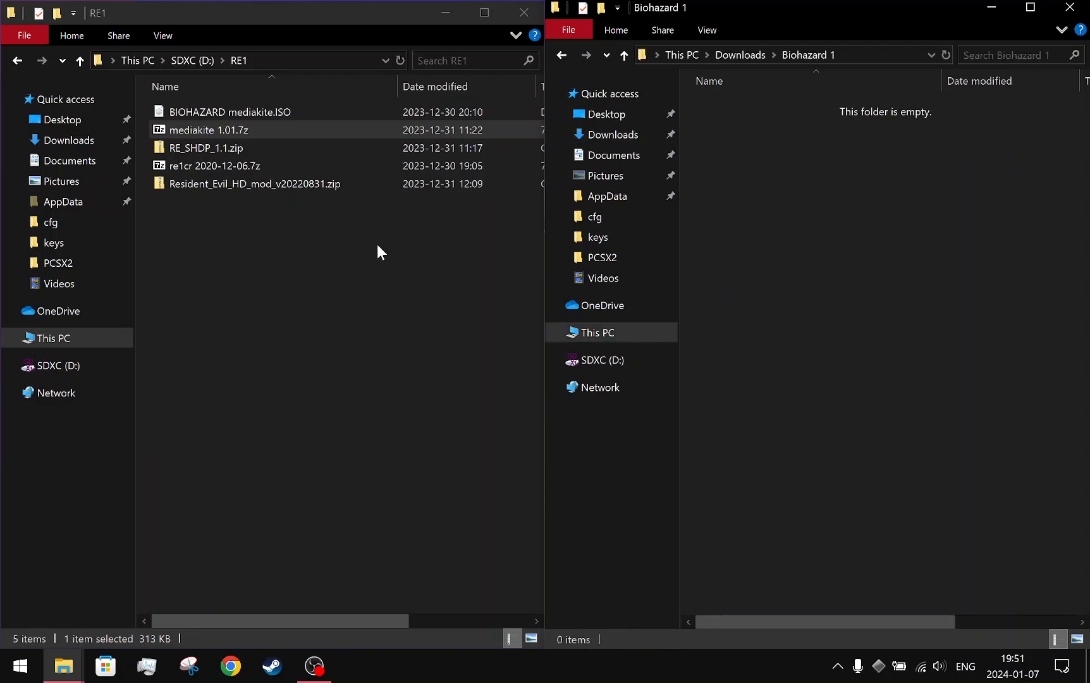
{"action": "left_click", "coordinate": [293, 112]}
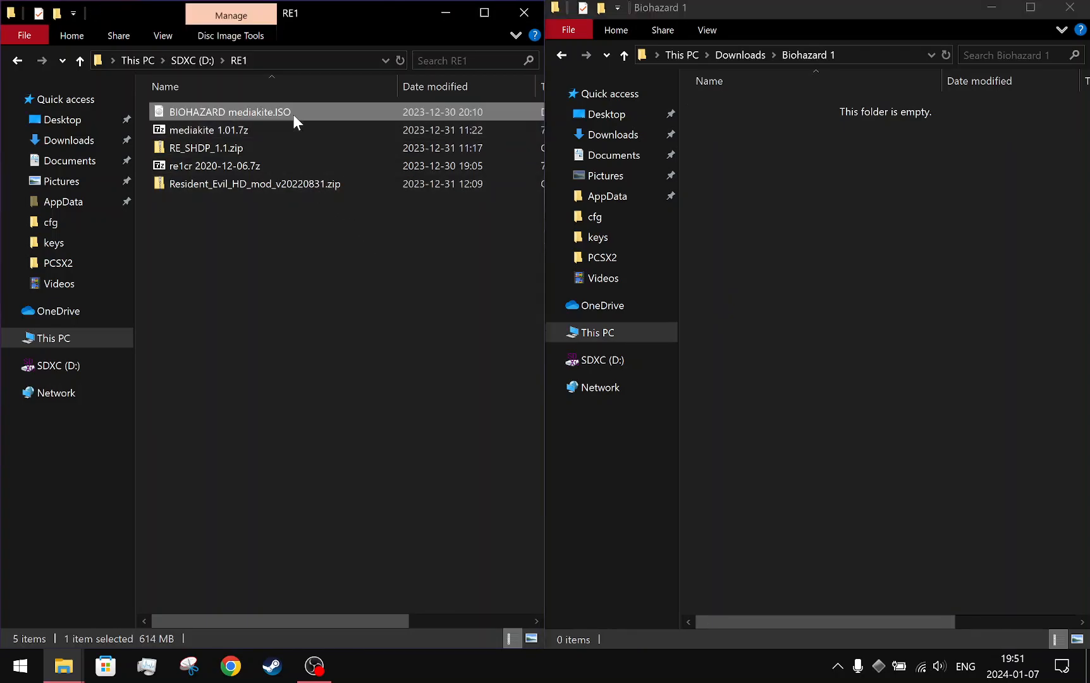
{"action": "key", "text": "Down"}
{"action": "key", "text": "Up"}
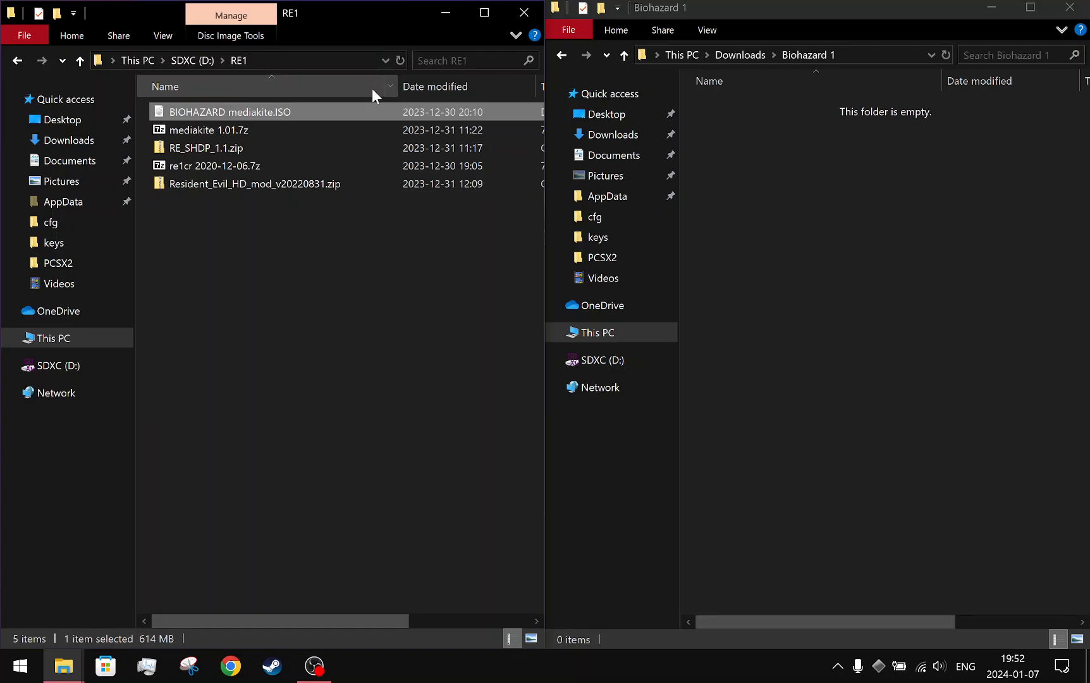
{"action": "left_click", "coordinate": [357, 128]}
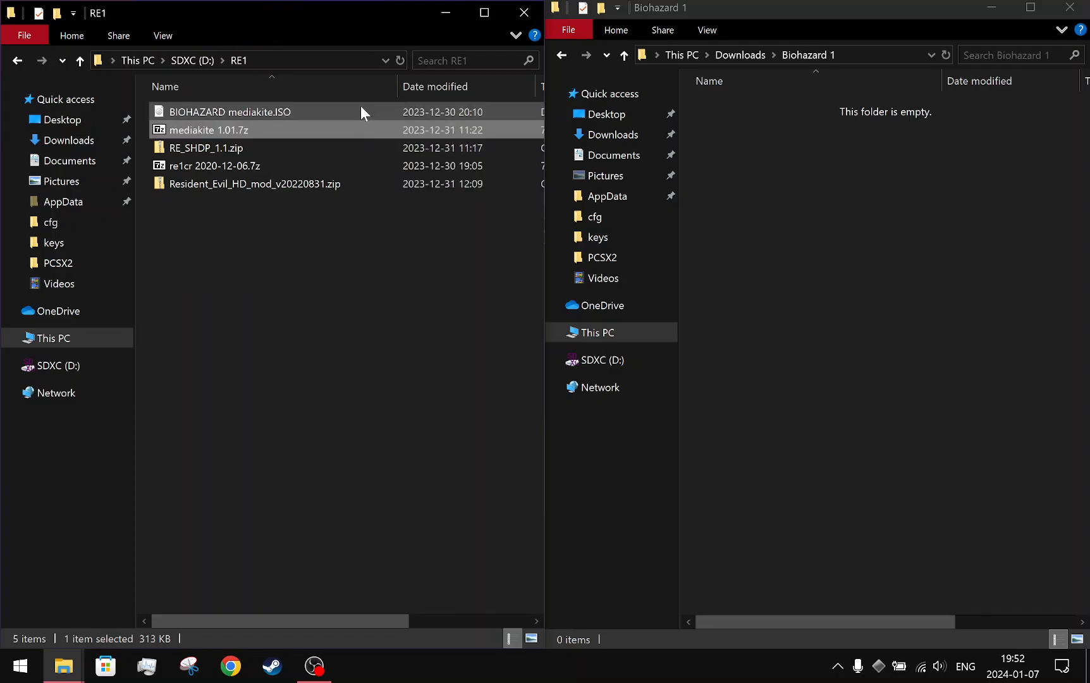
{"action": "left_click", "coordinate": [361, 107]}
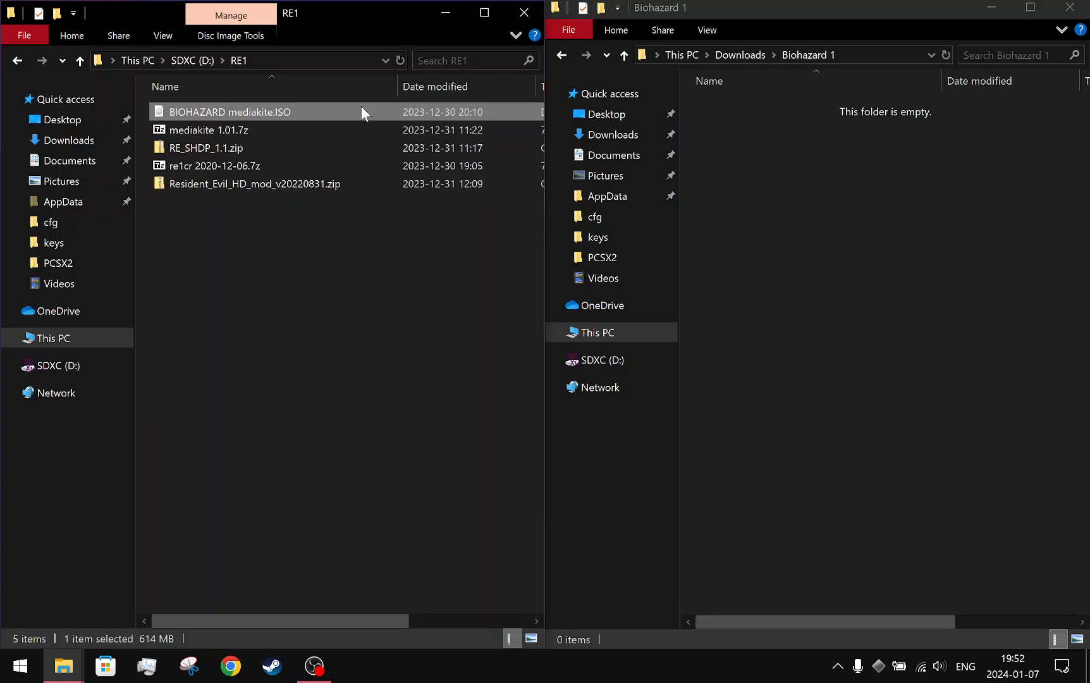
{"action": "right_click", "coordinate": [340, 110]}
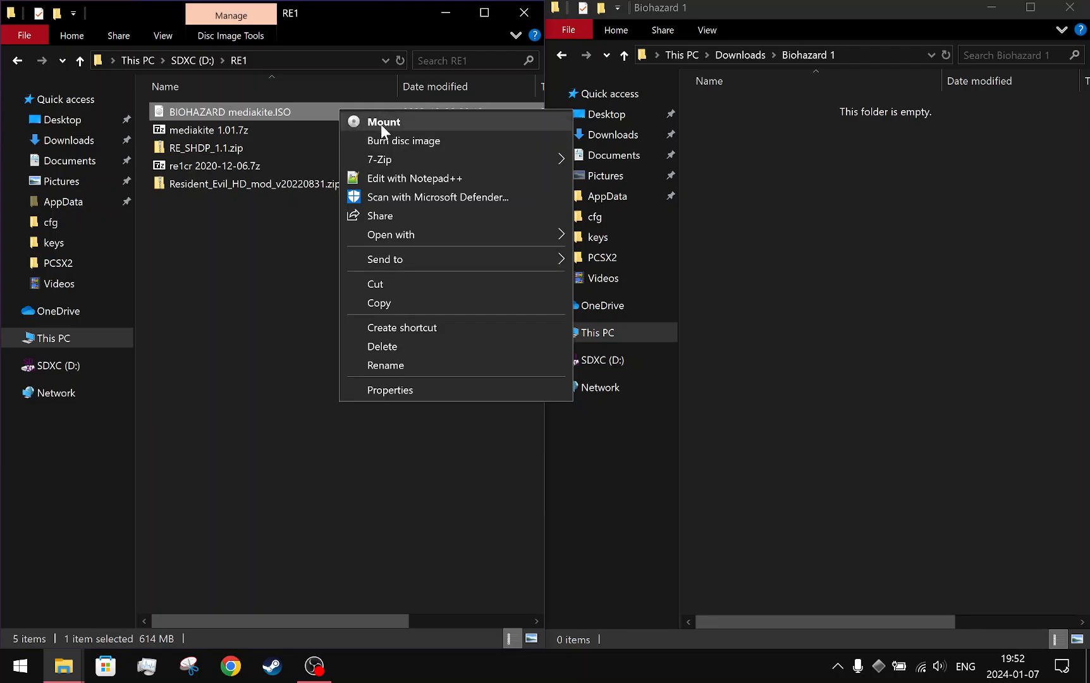
{"action": "mouse_move", "coordinate": [414, 152]}
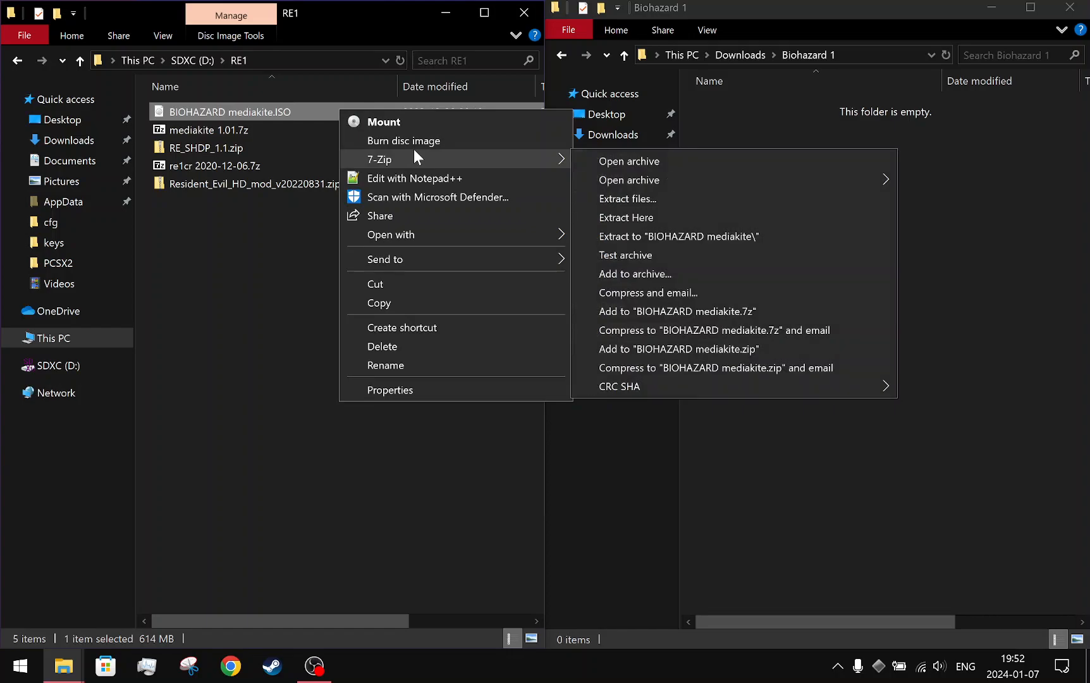
{"action": "left_click", "coordinate": [204, 289]}
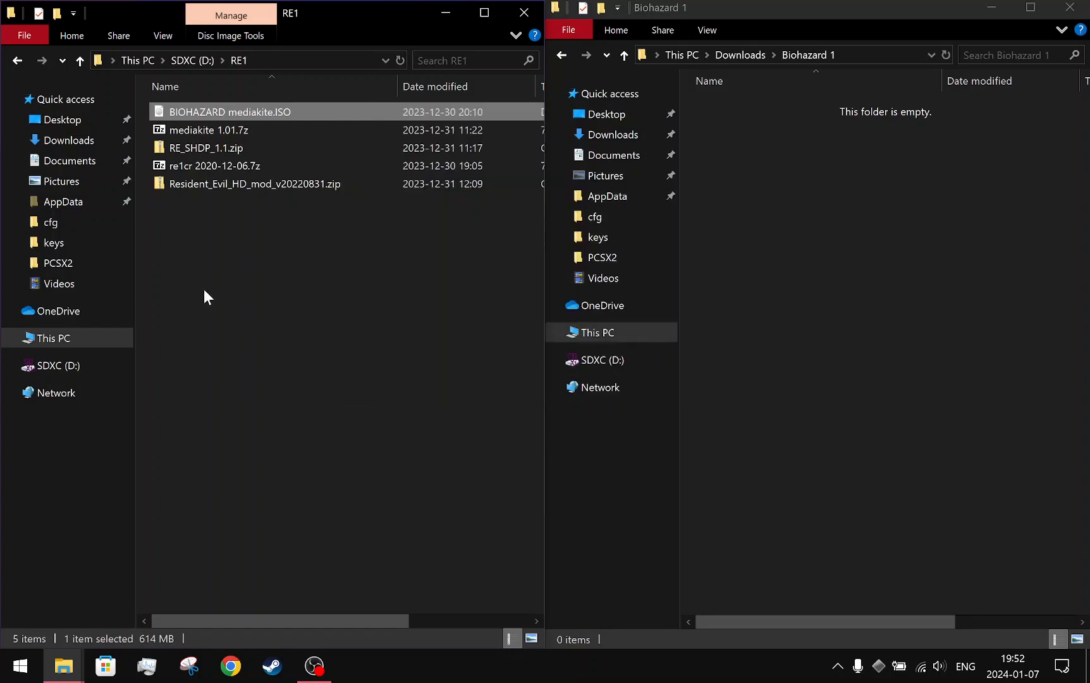
{"action": "left_click", "coordinate": [204, 289]}
{"action": "right_click", "coordinate": [204, 289]}
{"action": "left_click", "coordinate": [282, 212]}
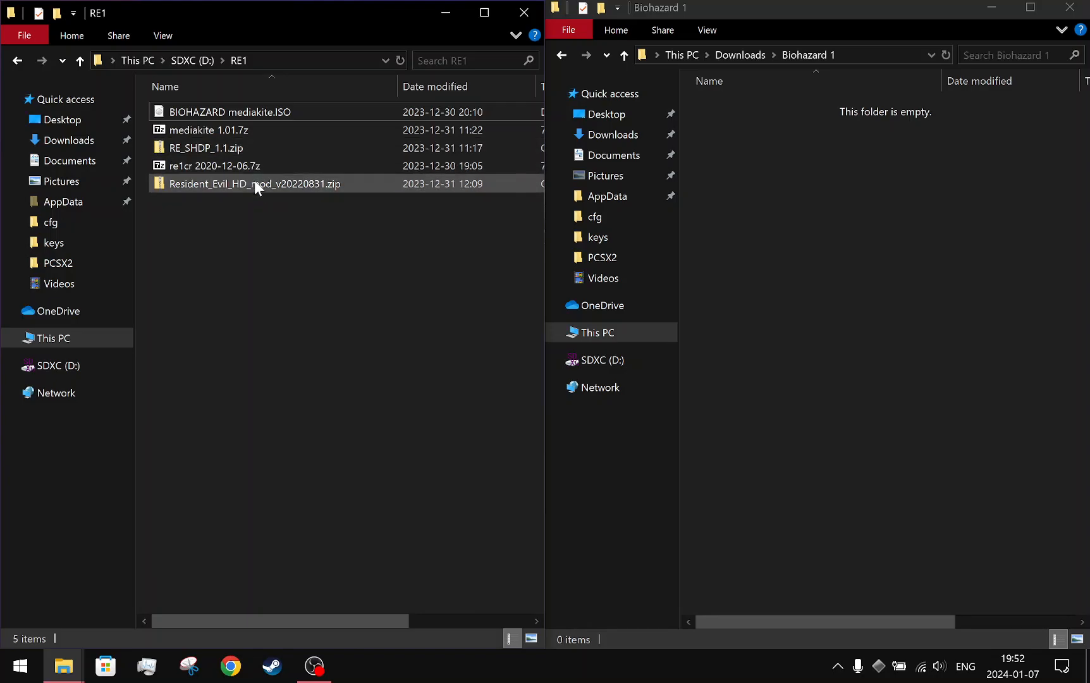
- Open BIOHAZARD mediakite.ISO as an archive in 7-Zip and look through its top-level files and folders
{"action": "right_click", "coordinate": [269, 114]}
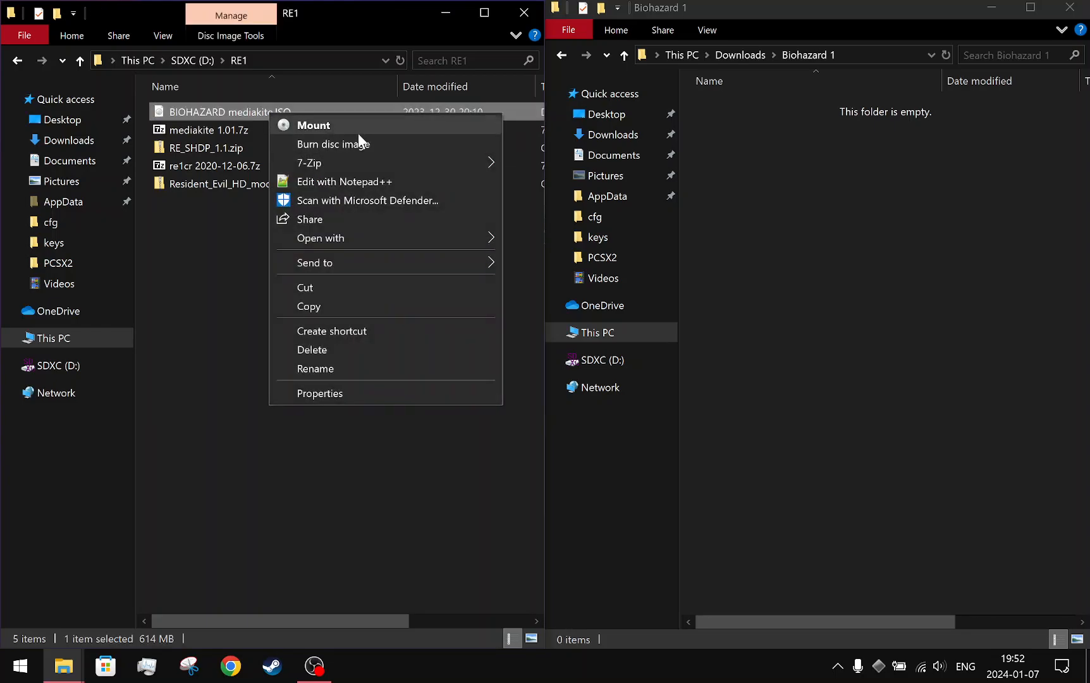
{"action": "mouse_move", "coordinate": [411, 164]}
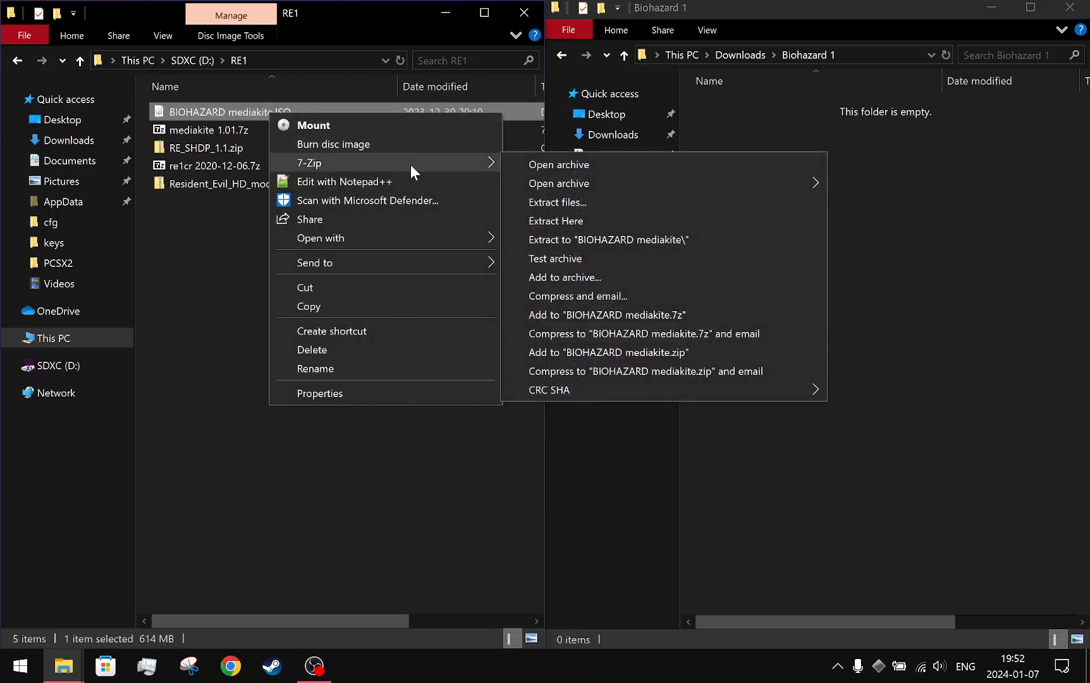
{"action": "left_click", "coordinate": [542, 165]}
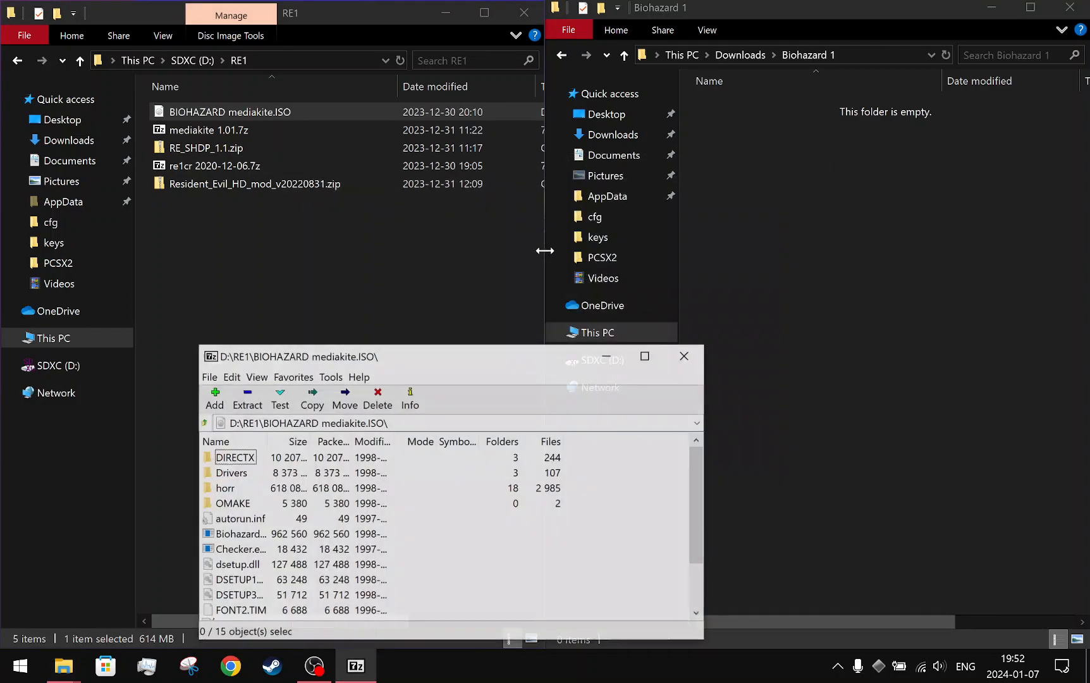
{"action": "left_click_drag", "start_coordinate": [494, 355], "coordinate": [558, 97]}
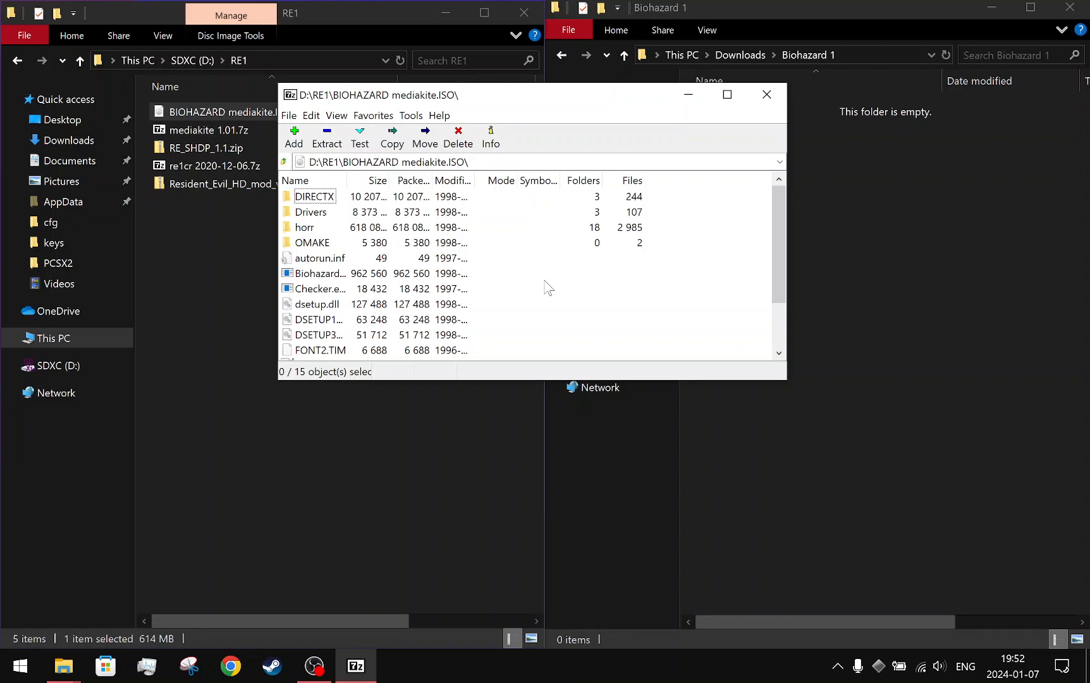
{"action": "left_click_drag", "start_coordinate": [779, 239], "coordinate": [769, 297]}
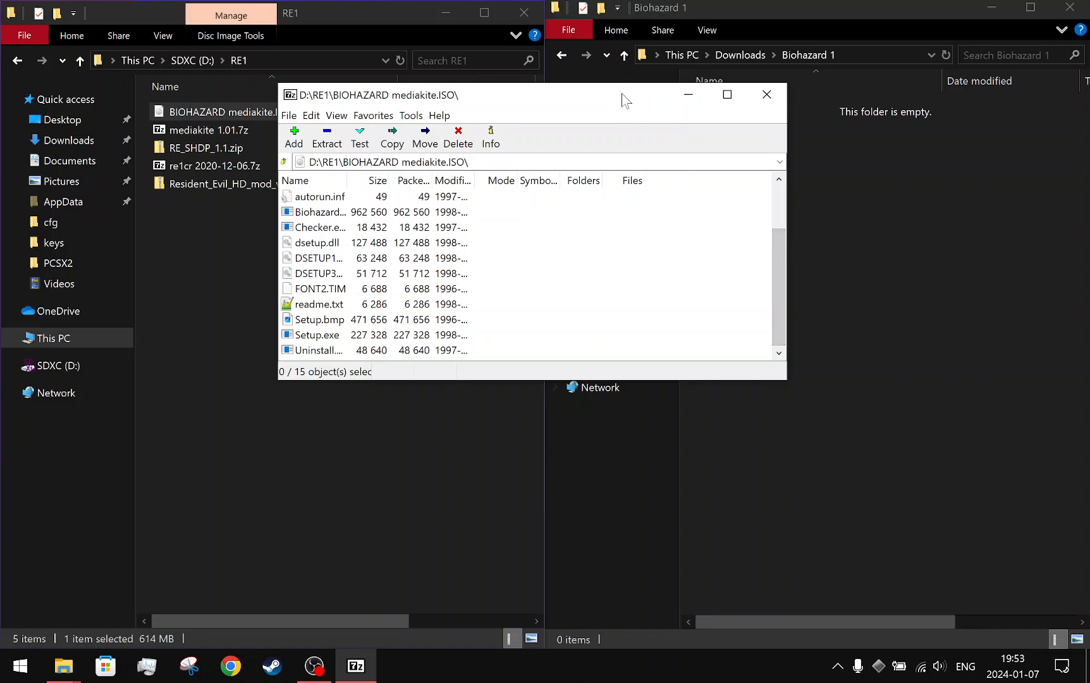
{"action": "left_click_drag", "start_coordinate": [621, 99], "coordinate": [636, 157]}
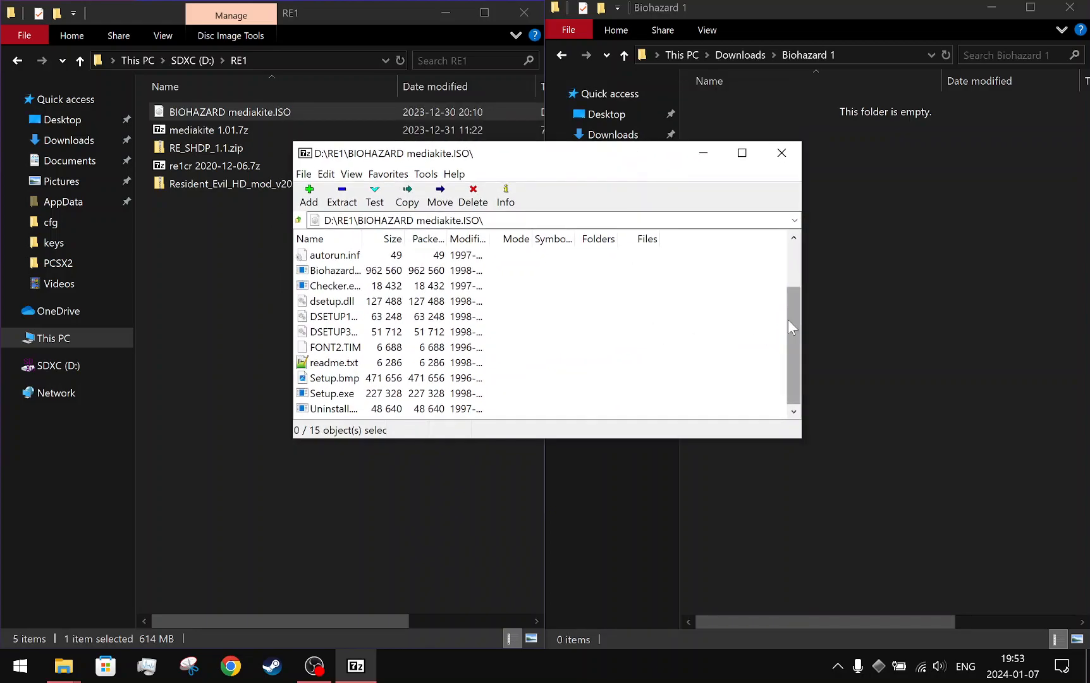
{"action": "mouse_move", "coordinate": [790, 326]}
{"action": "left_mouse_down"}
{"action": "mouse_move", "coordinate": [787, 282]}
{"action": "mouse_move", "coordinate": [783, 327]}
{"action": "left_mouse_up"}
{"action": "left_click_drag", "start_coordinate": [787, 331], "coordinate": [785, 272]}
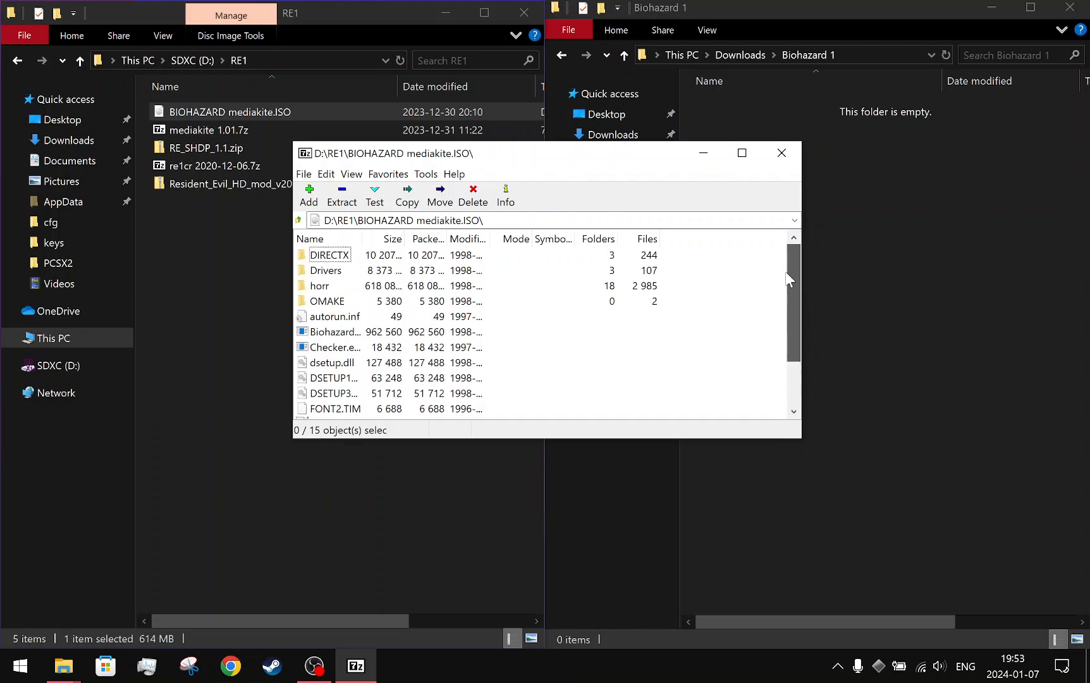
{"action": "left_click", "coordinate": [320, 348]}
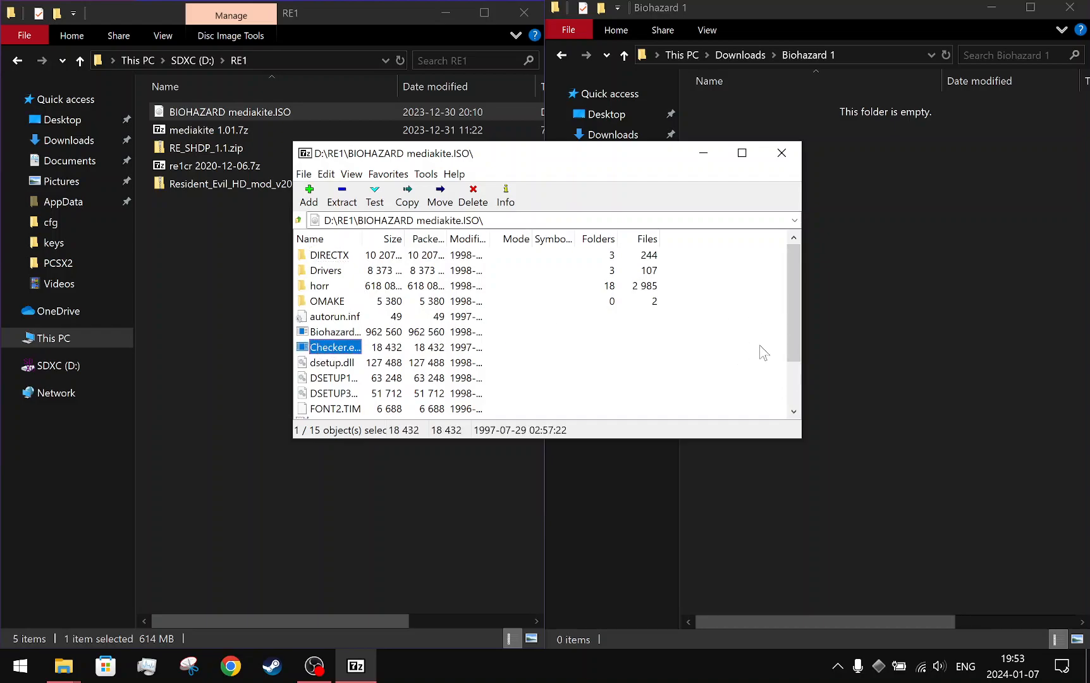
- Copy the full path of the Biohazard 1 folder in Downloads to the clipboard
{"action": "right_click", "coordinate": [943, 367]}
{"action": "left_click", "coordinate": [825, 108]}
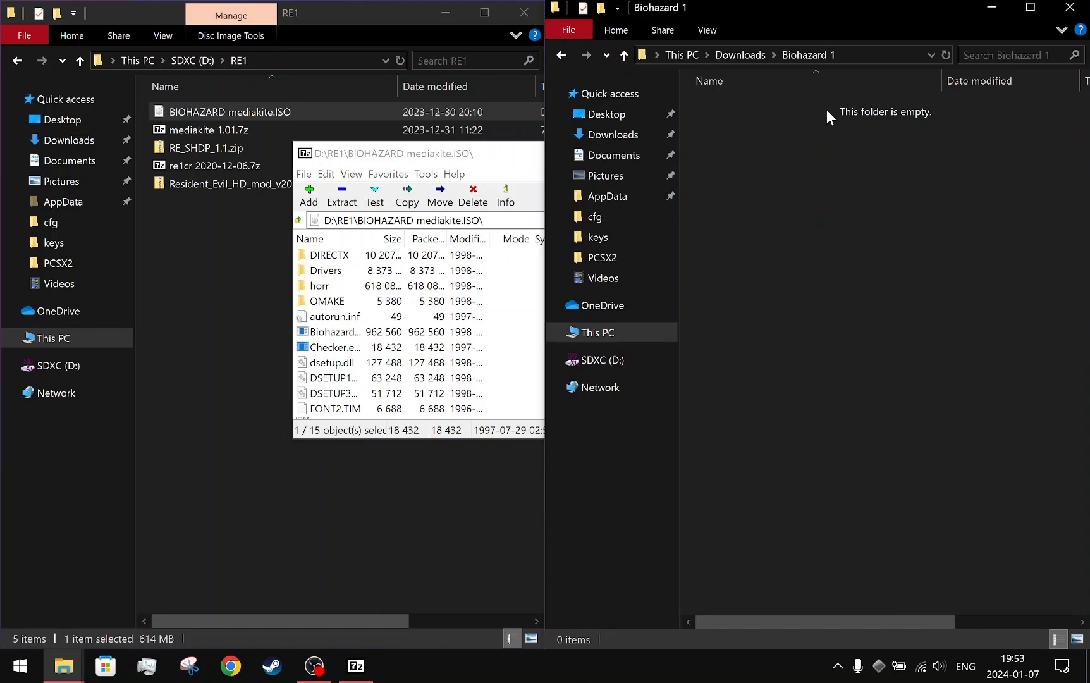
{"action": "left_click", "coordinate": [862, 55]}
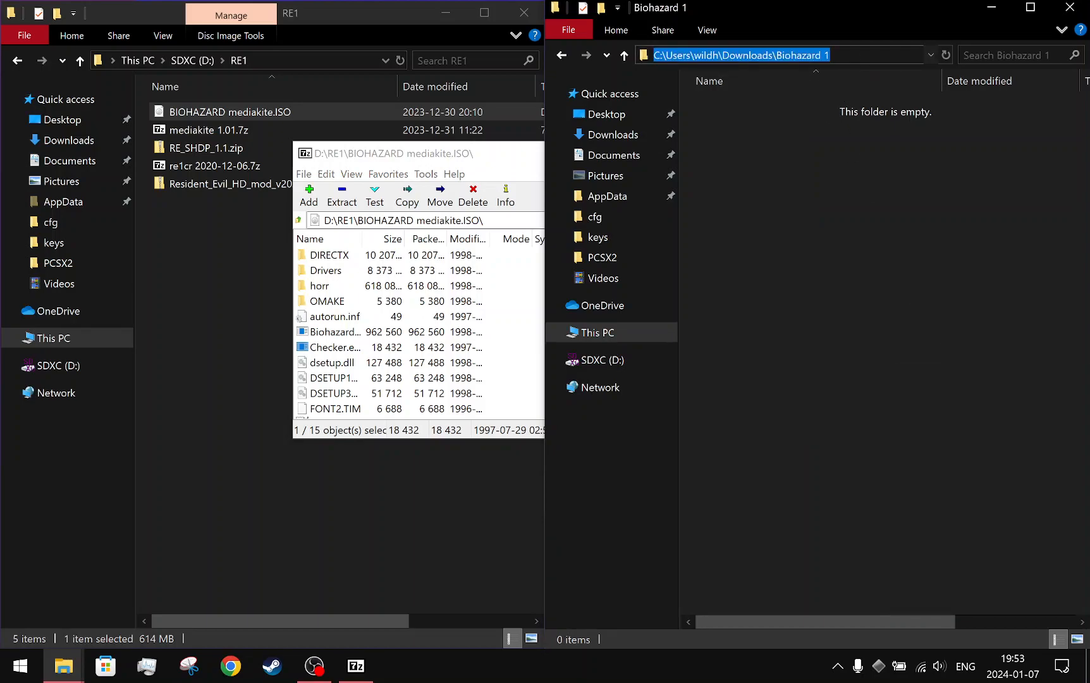
{"action": "left_click", "coordinate": [850, 160]}
{"action": "left_click", "coordinate": [884, 54]}
{"action": "key", "text": "ctrl+c"}
{"action": "left_click", "coordinate": [779, 209]}
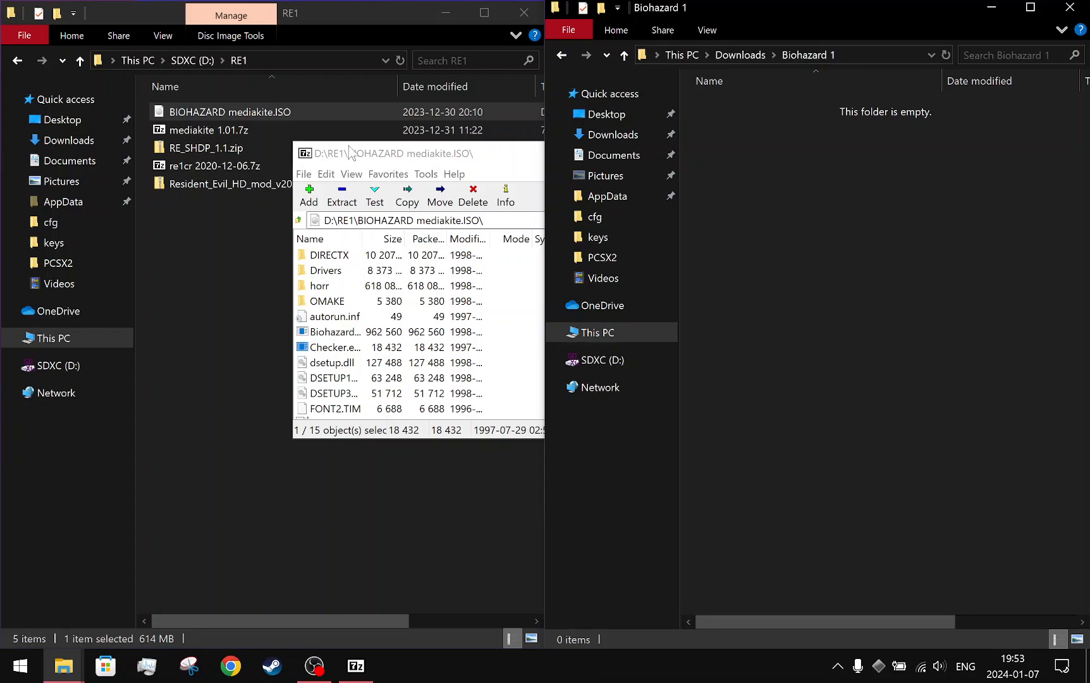
- Widen the archive's Name column and extract Biohazard.exe from the mediakite ISO into the Biohazard 1 folder
{"action": "left_click_drag", "start_coordinate": [378, 160], "coordinate": [369, 252]}
{"action": "left_click_drag", "start_coordinate": [388, 248], "coordinate": [366, 225]}
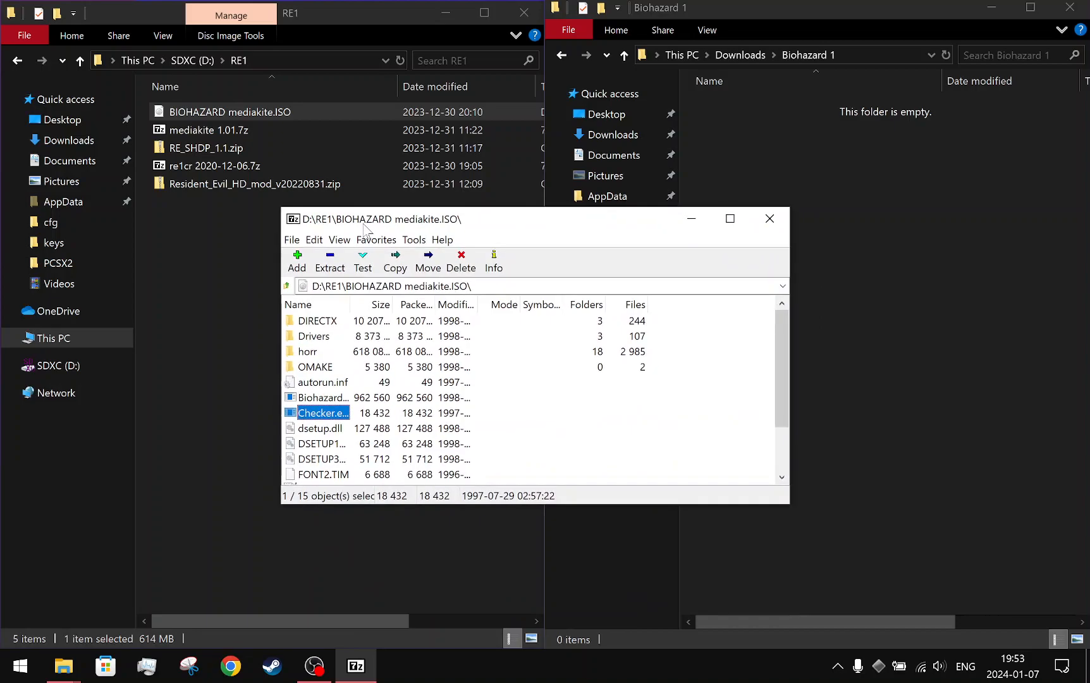
{"action": "left_click", "coordinate": [333, 430]}
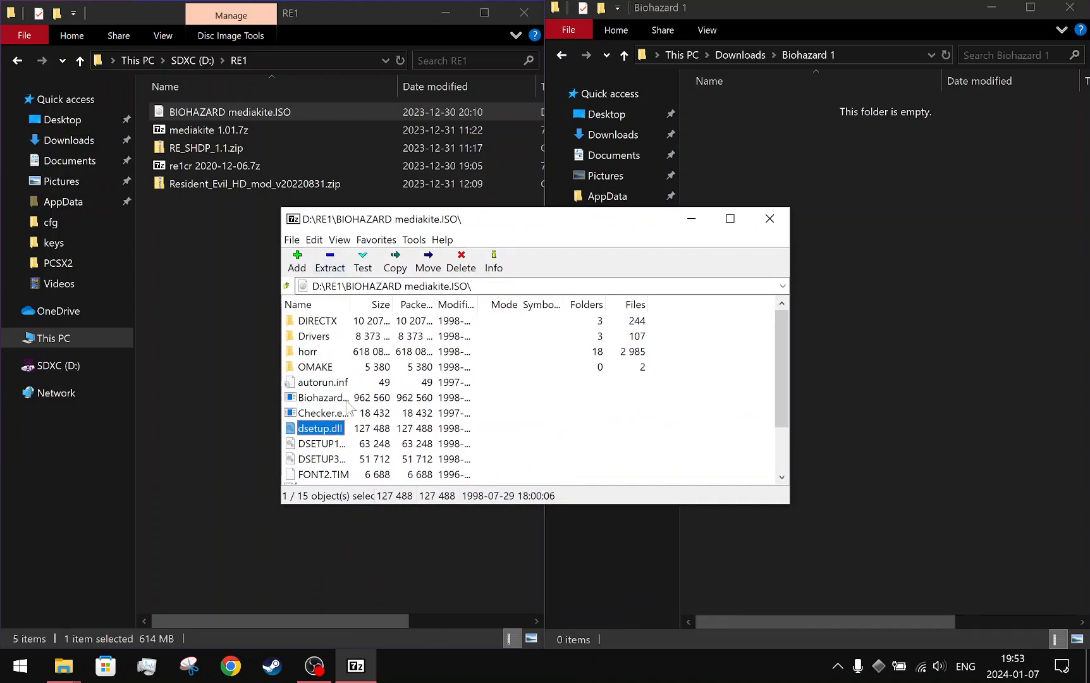
{"action": "left_click_drag", "start_coordinate": [401, 226], "coordinate": [438, 204]}
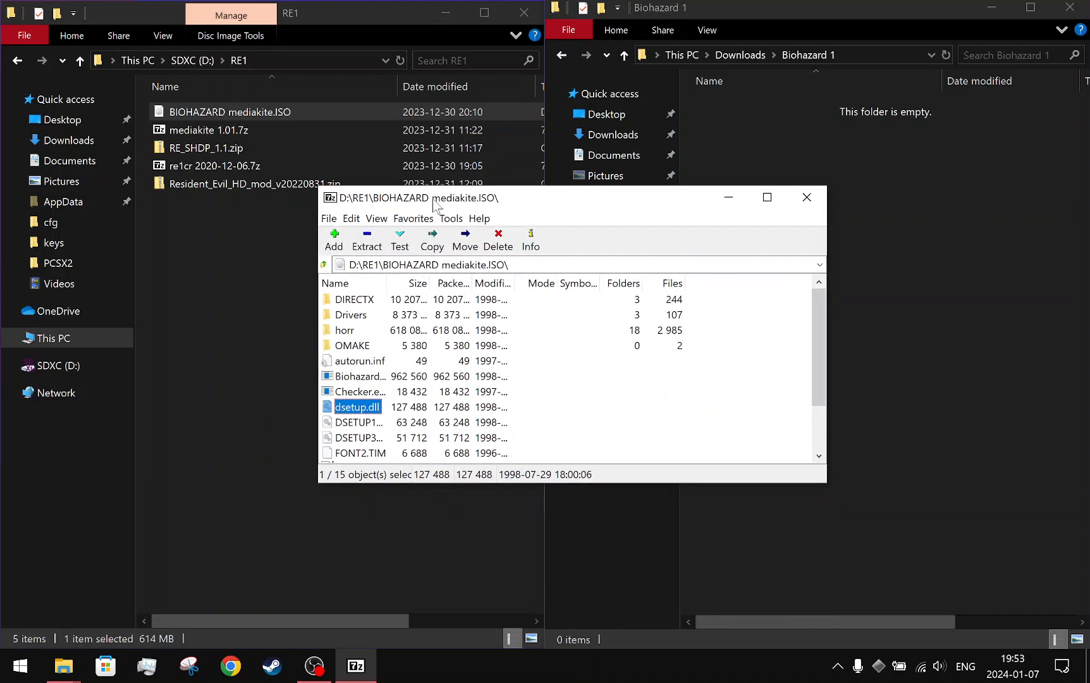
{"action": "left_click", "coordinate": [361, 380]}
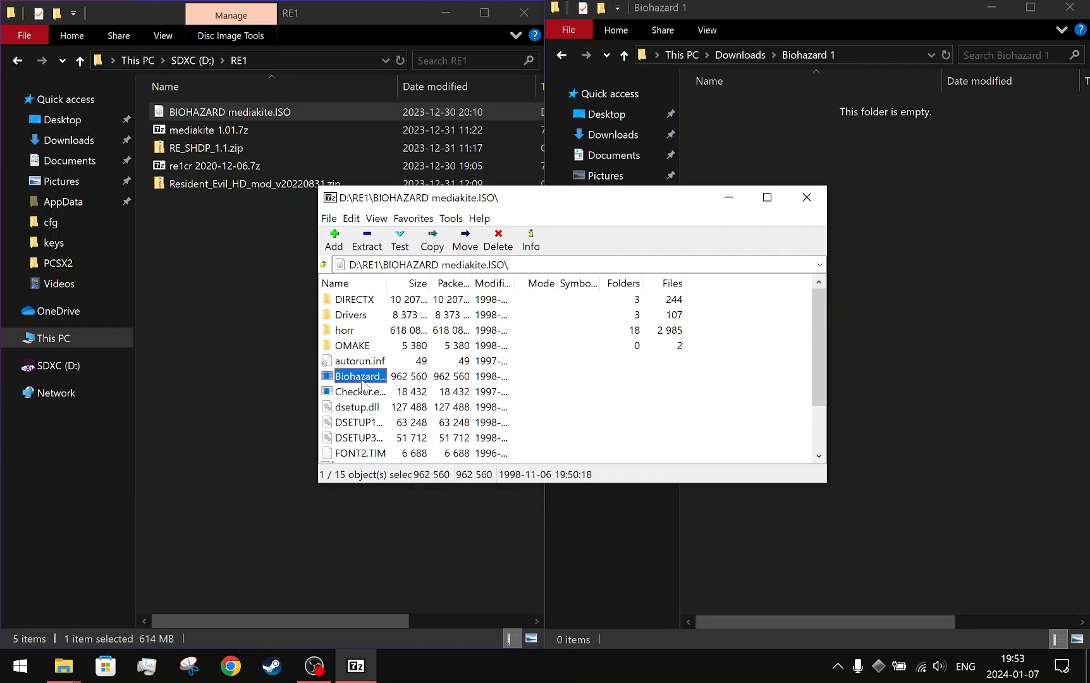
{"action": "left_click", "coordinate": [382, 408]}
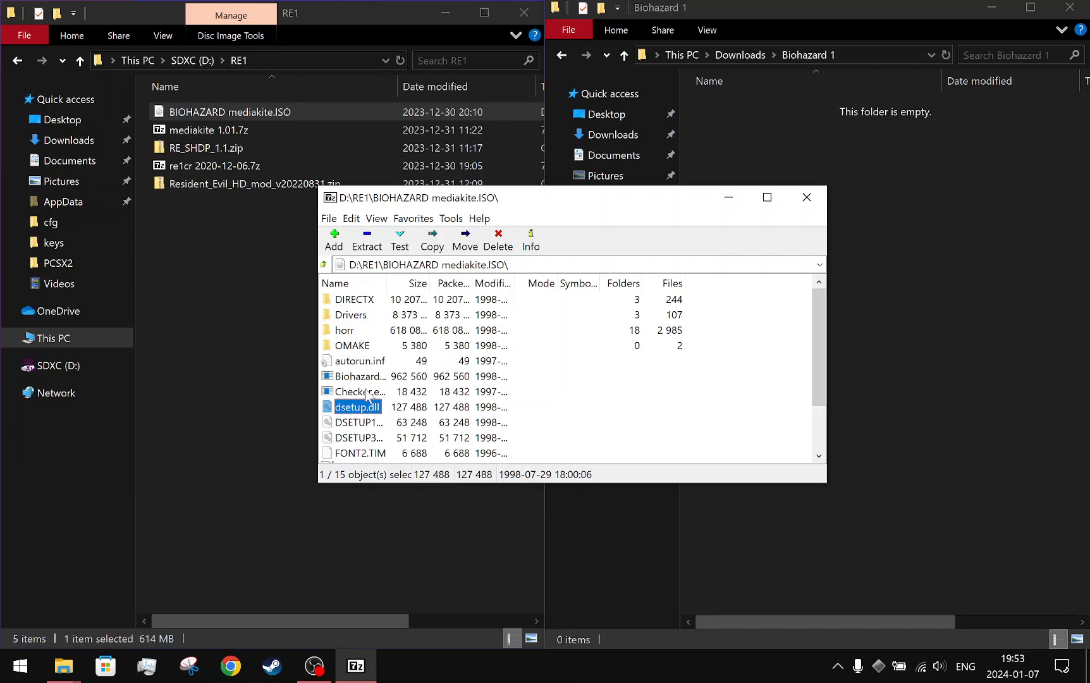
{"action": "left_click", "coordinate": [358, 378]}
{"action": "left_click_drag", "start_coordinate": [385, 286], "coordinate": [444, 285]}
{"action": "left_click", "coordinate": [361, 406]}
{"action": "left_click", "coordinate": [364, 377]}
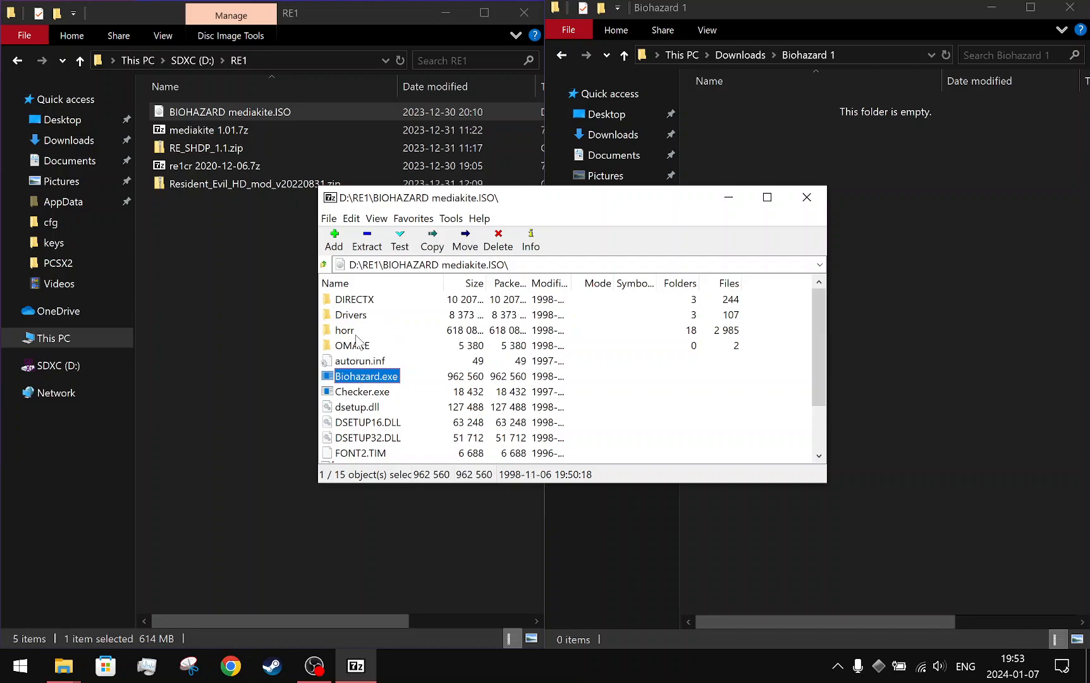
{"action": "left_click_drag", "start_coordinate": [371, 377], "coordinate": [965, 277]}
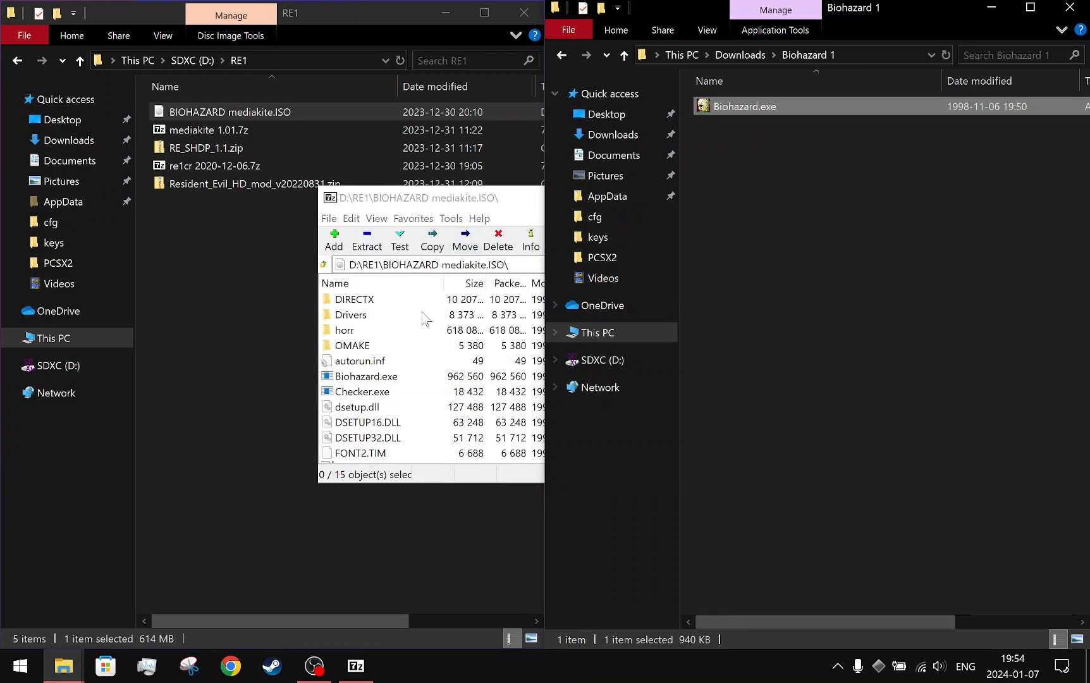
- Extract the JPN folder from the ISO's horr folder, using the copied Biohazard 1 path as the destination
{"action": "left_click", "coordinate": [342, 329]}
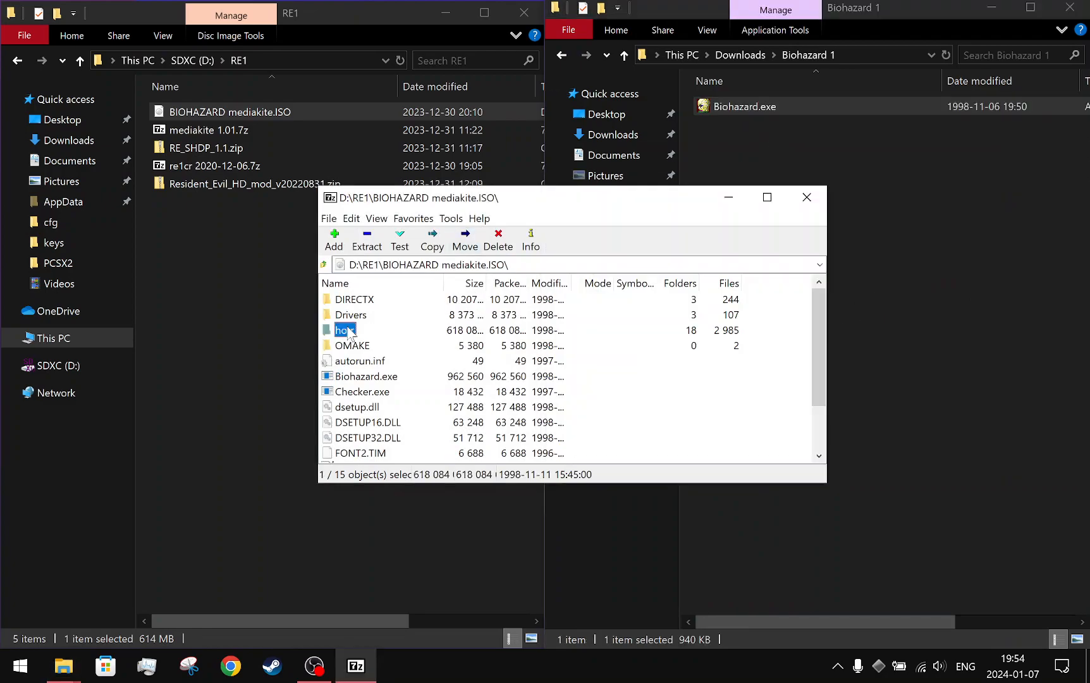
{"action": "left_click", "coordinate": [362, 303]}
{"action": "double_click", "coordinate": [346, 331]}
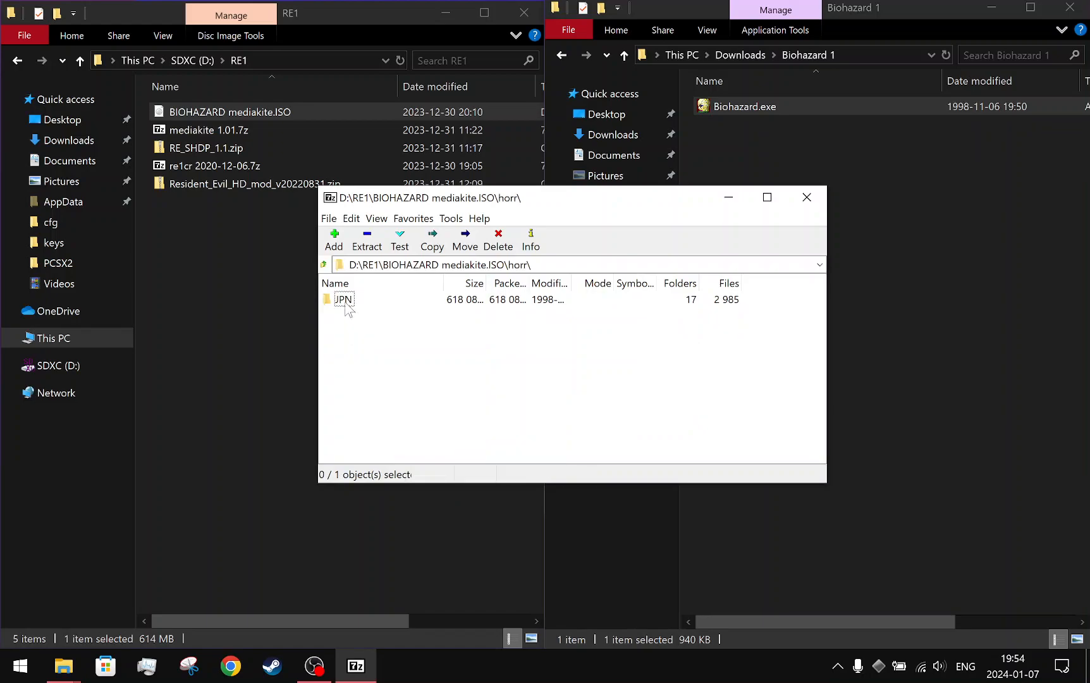
{"action": "left_click", "coordinate": [346, 305]}
{"action": "left_click", "coordinate": [349, 316]}
{"action": "left_click", "coordinate": [347, 294]}
{"action": "left_click", "coordinate": [367, 242]}
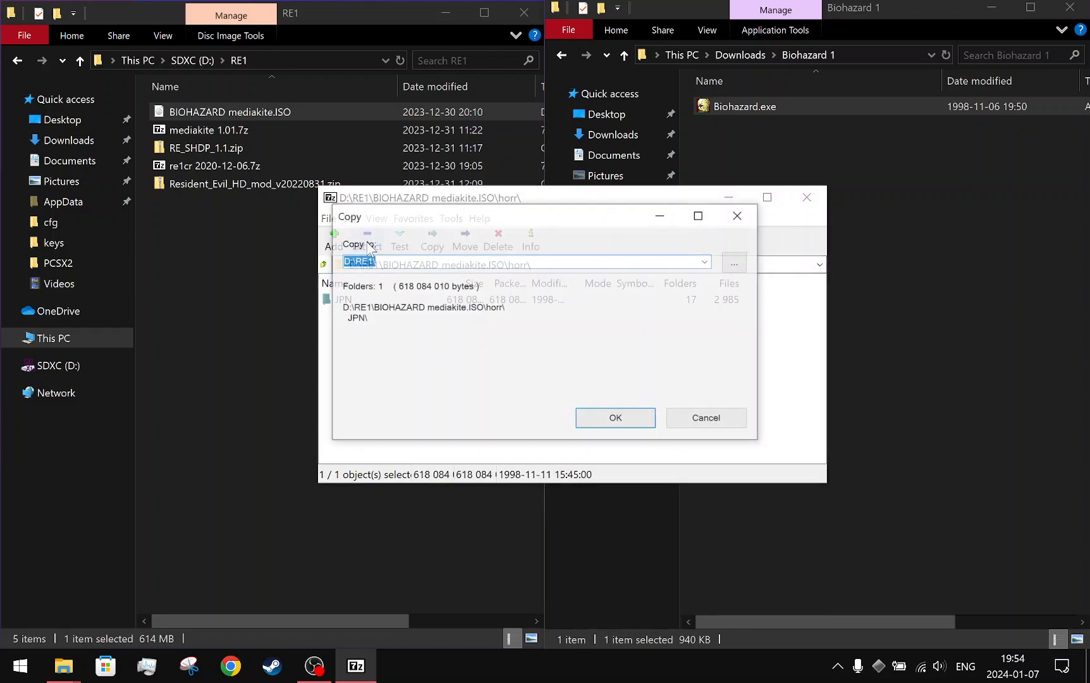
{"action": "key", "text": "ctrl+v"}
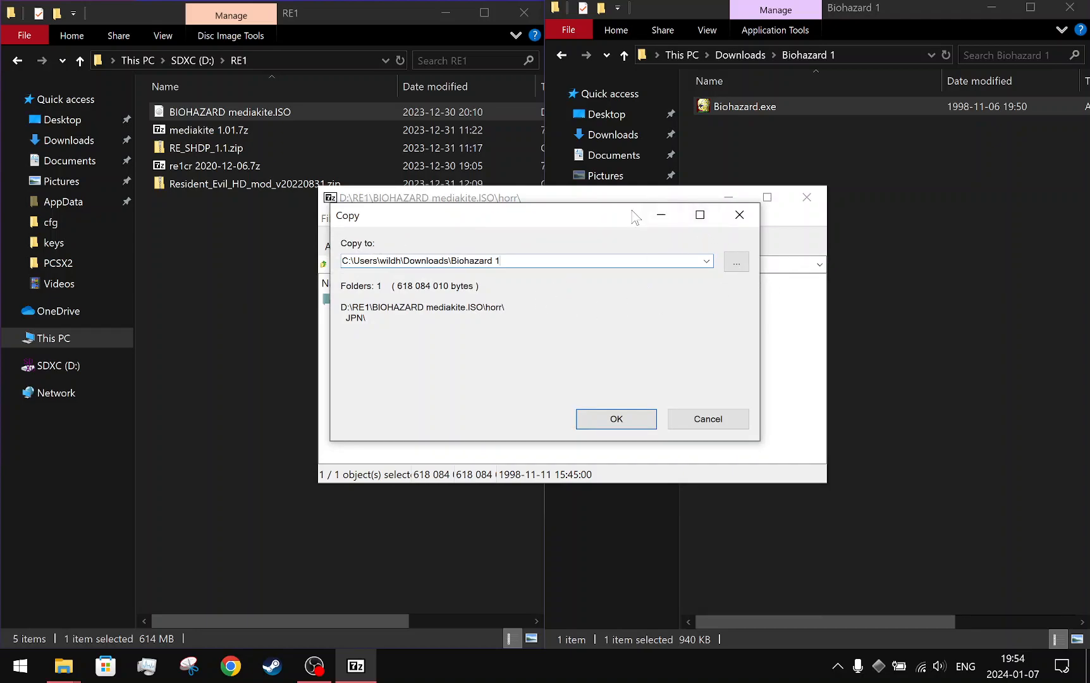
{"action": "left_click_drag", "start_coordinate": [633, 217], "coordinate": [678, 380]}
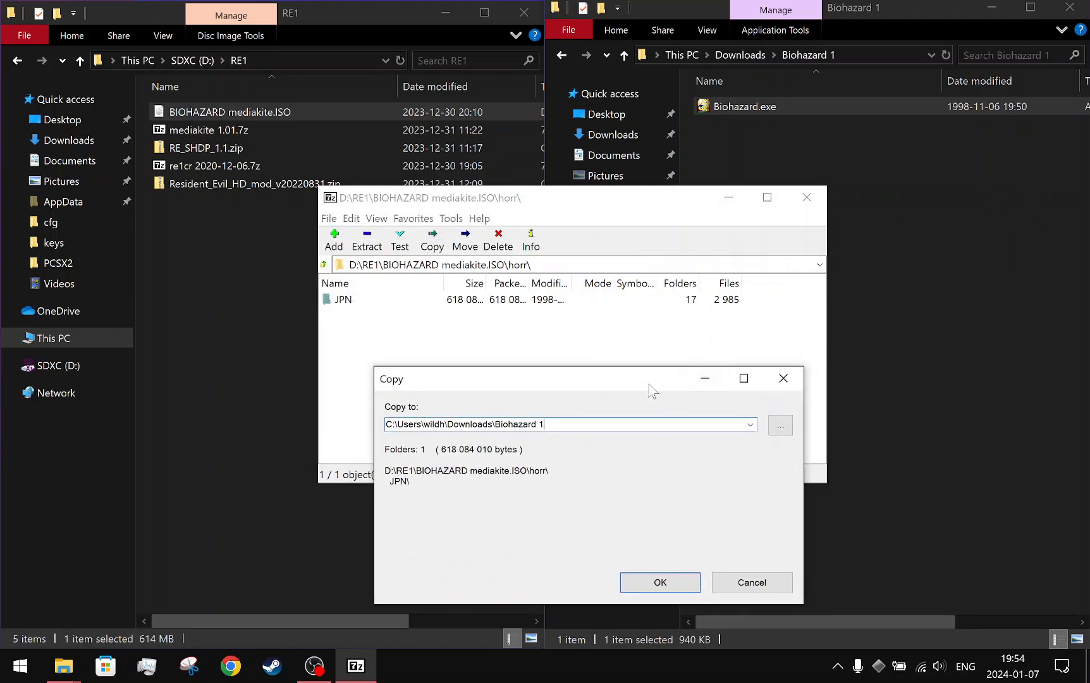
{"action": "left_click_drag", "start_coordinate": [554, 381], "coordinate": [532, 241]}
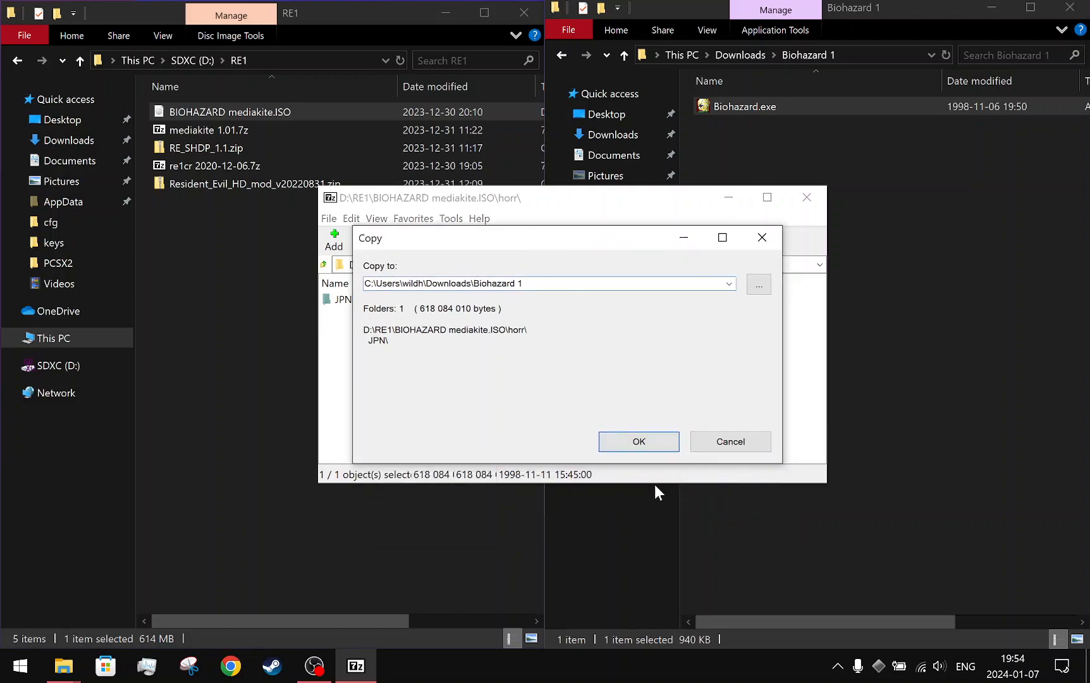
{"action": "left_click", "coordinate": [639, 443]}
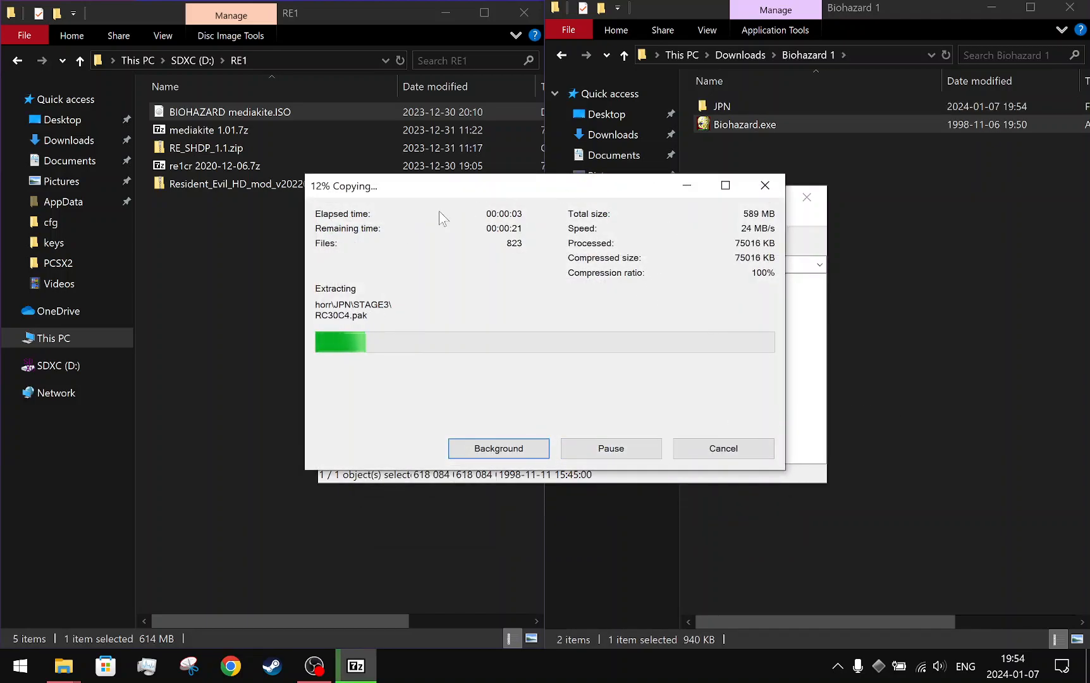
- Open the mediakite 1.01.7z archive from the RE1 folder and place its window clear of the file lists
{"action": "left_click", "coordinate": [239, 281]}
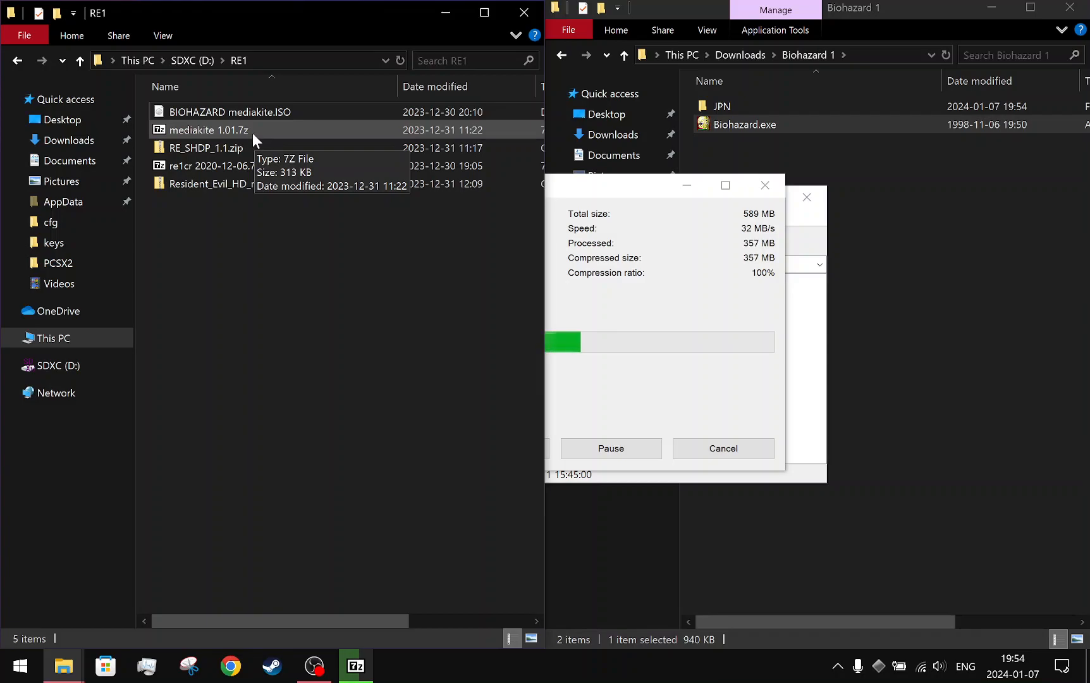
{"action": "double_click", "coordinate": [252, 133]}
{"action": "left_click_drag", "start_coordinate": [298, 349], "coordinate": [232, 244]}
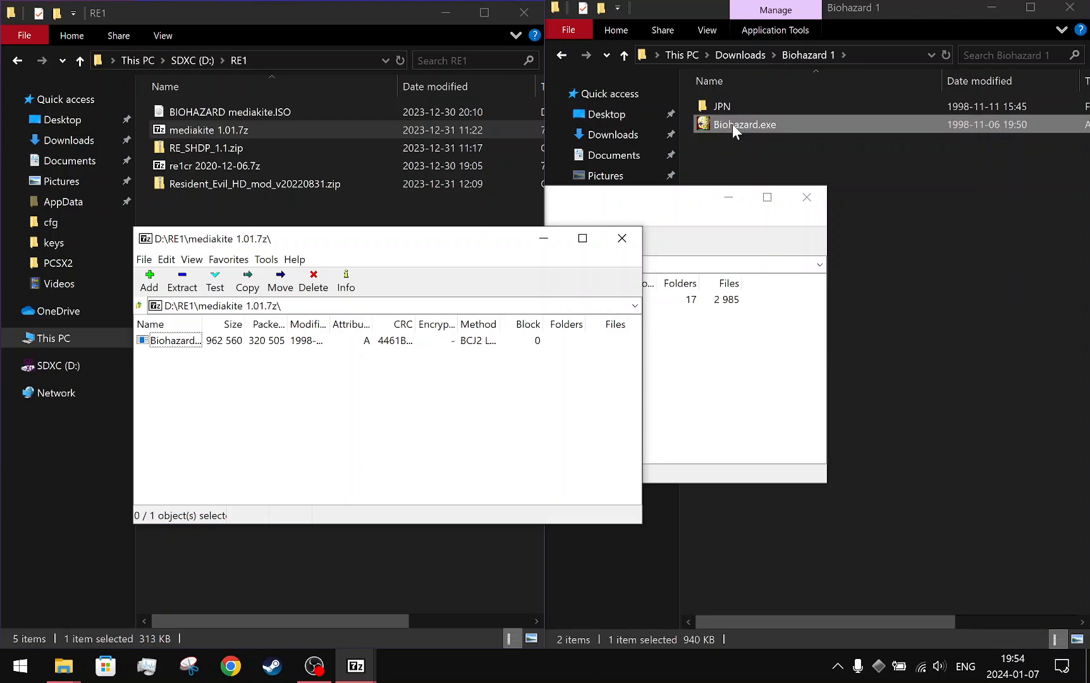
- Extract Biohazard.exe from mediakite 1.01.7z into the Biohazard 1 folder, replacing the existing file, and close the archive
{"action": "left_click_drag", "start_coordinate": [168, 345], "coordinate": [913, 418]}
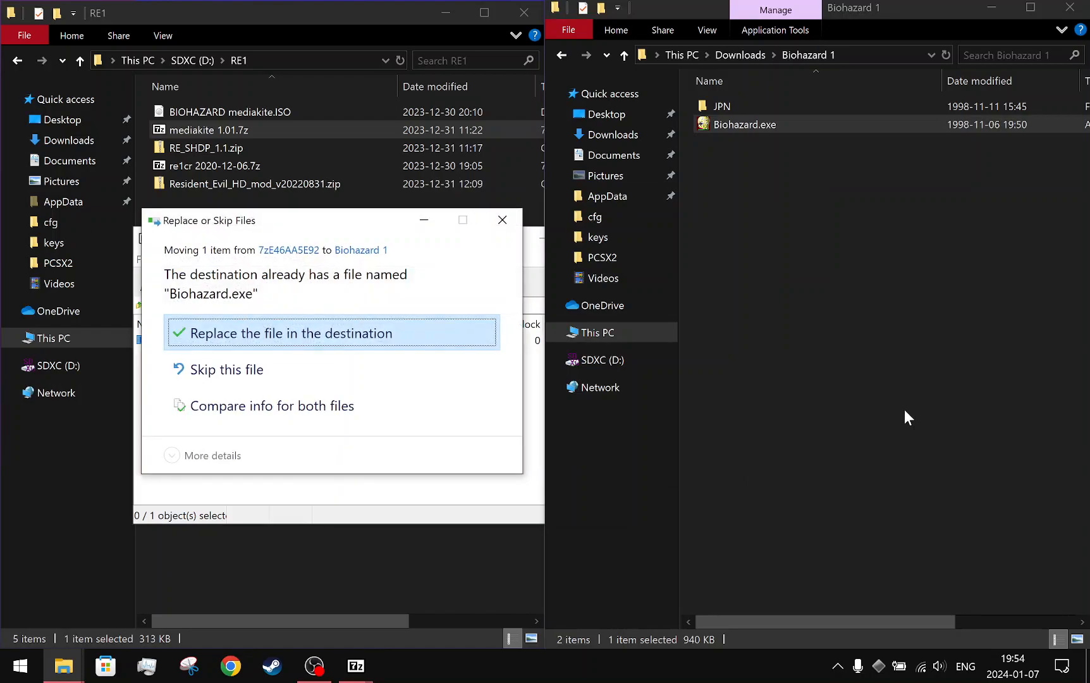
{"action": "left_click", "coordinate": [234, 332]}
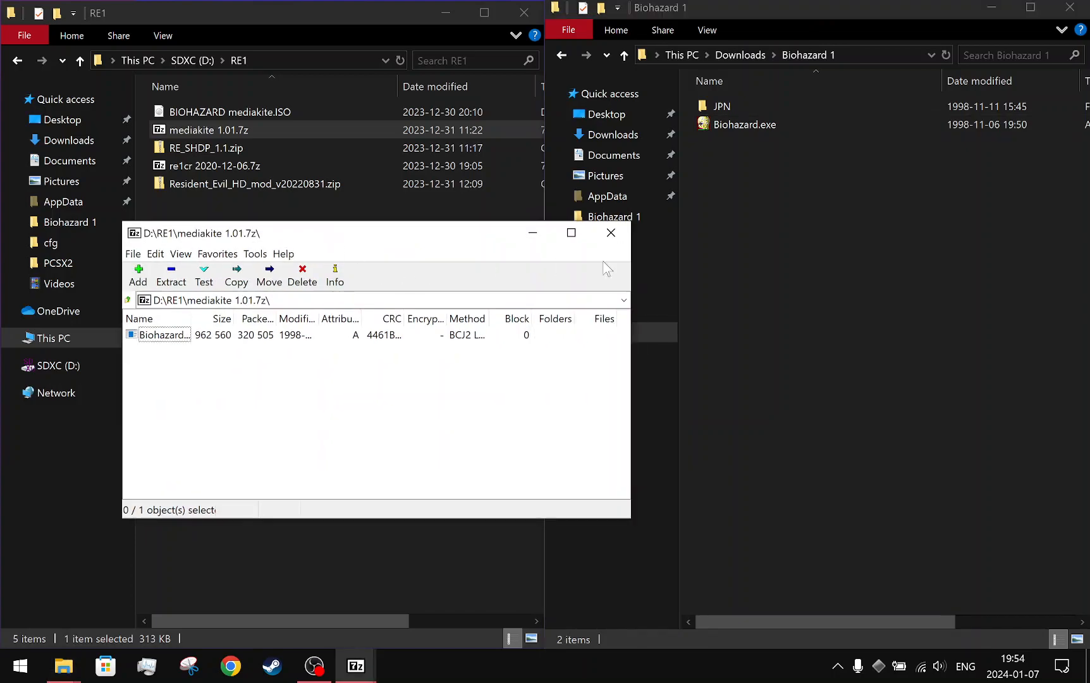
{"action": "left_click", "coordinate": [611, 239]}
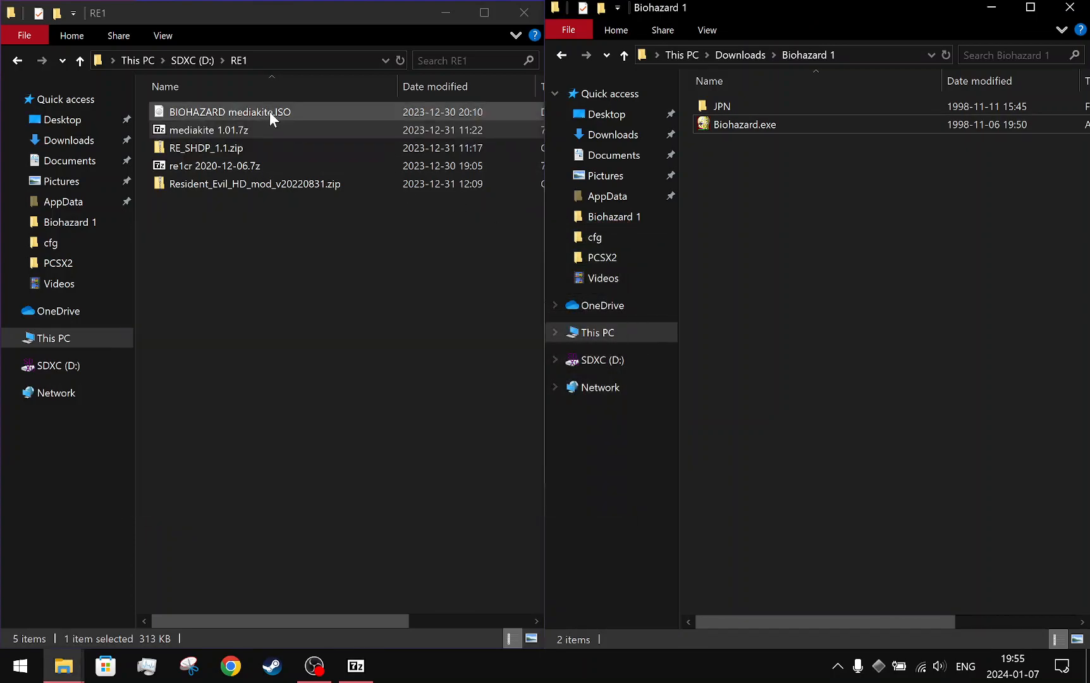
- Extract ddraw.dll from the re1cr 2020-12-06.7z archive into the Biohazard 1 folder and close the archive
{"action": "left_click", "coordinate": [286, 159]}
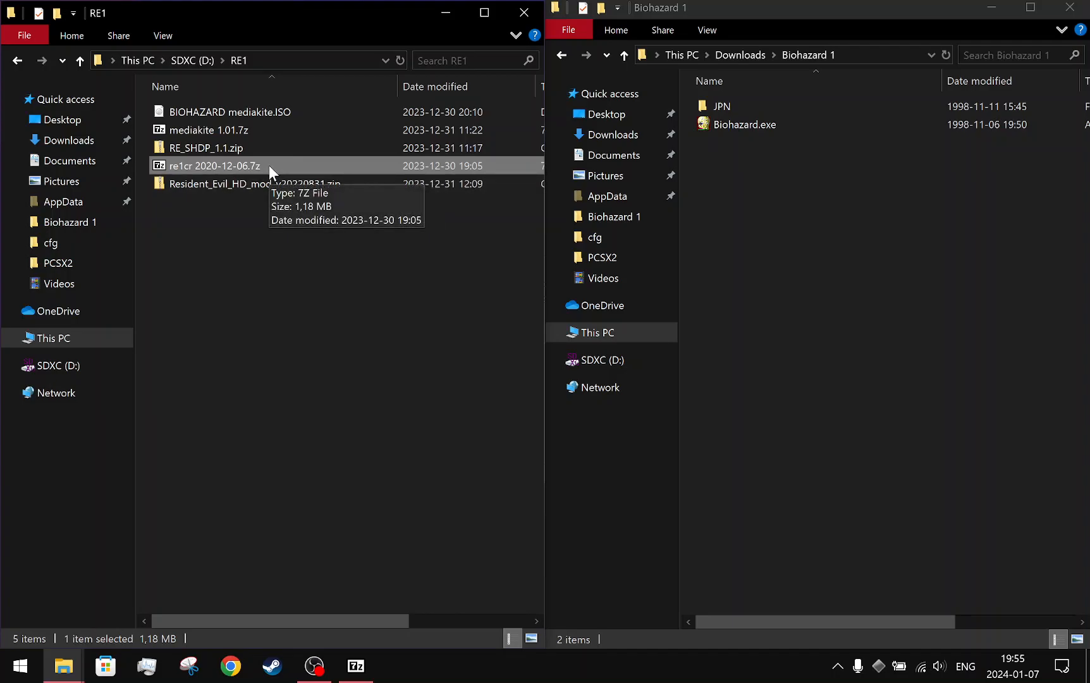
{"action": "double_click", "coordinate": [269, 165]}
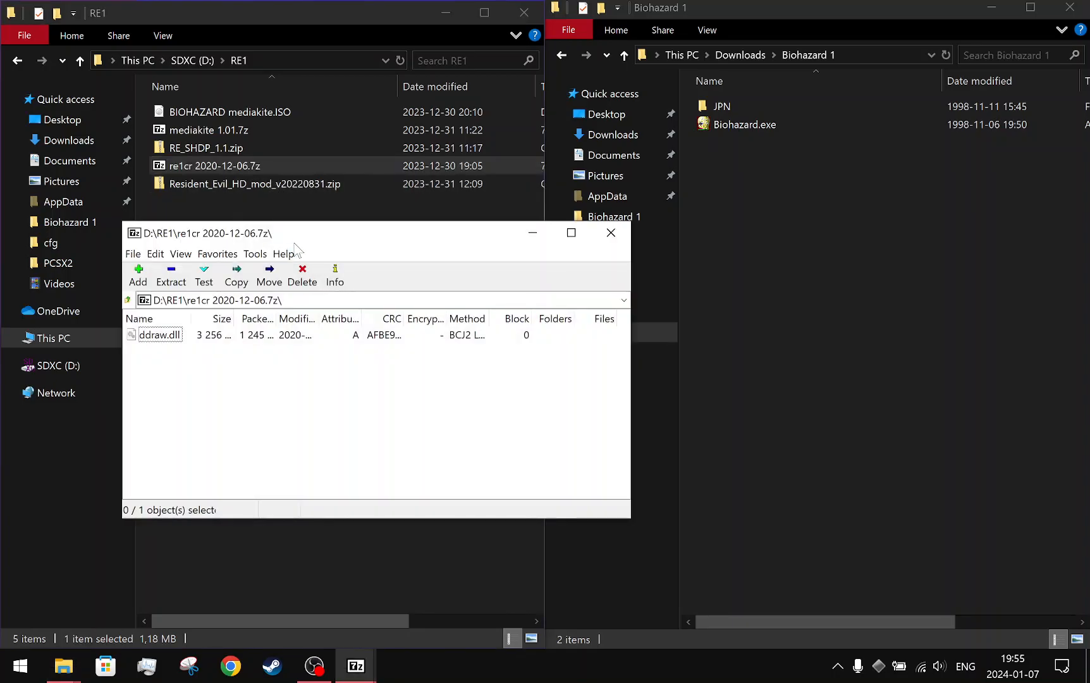
{"action": "left_click_drag", "start_coordinate": [294, 231], "coordinate": [397, 180]}
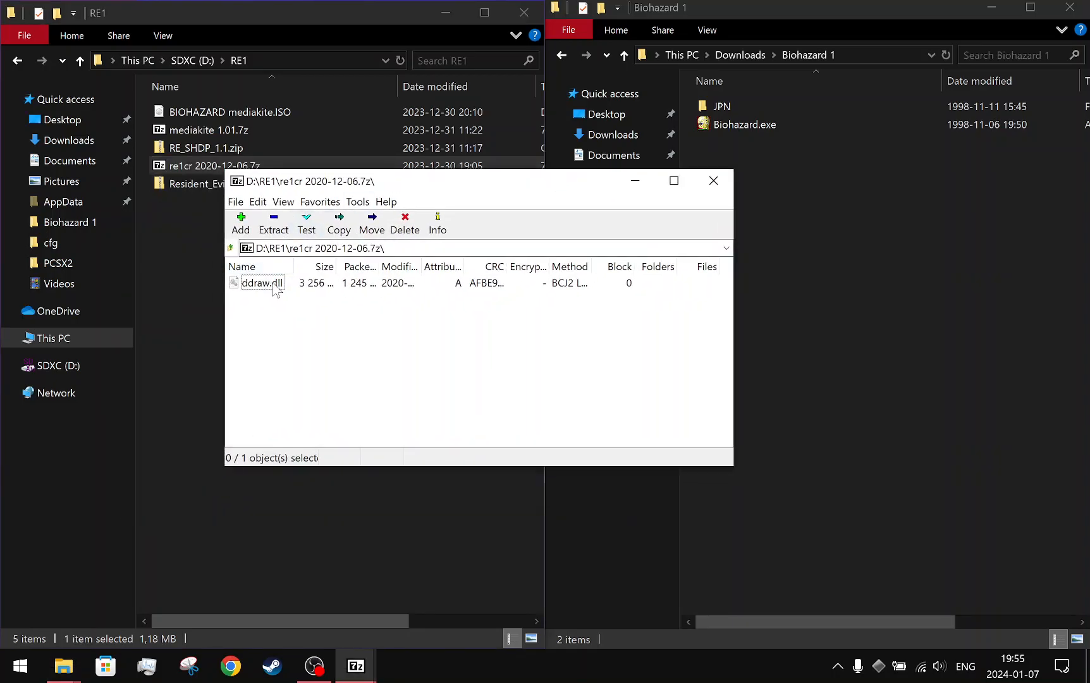
{"action": "left_click_drag", "start_coordinate": [277, 284], "coordinate": [911, 364]}
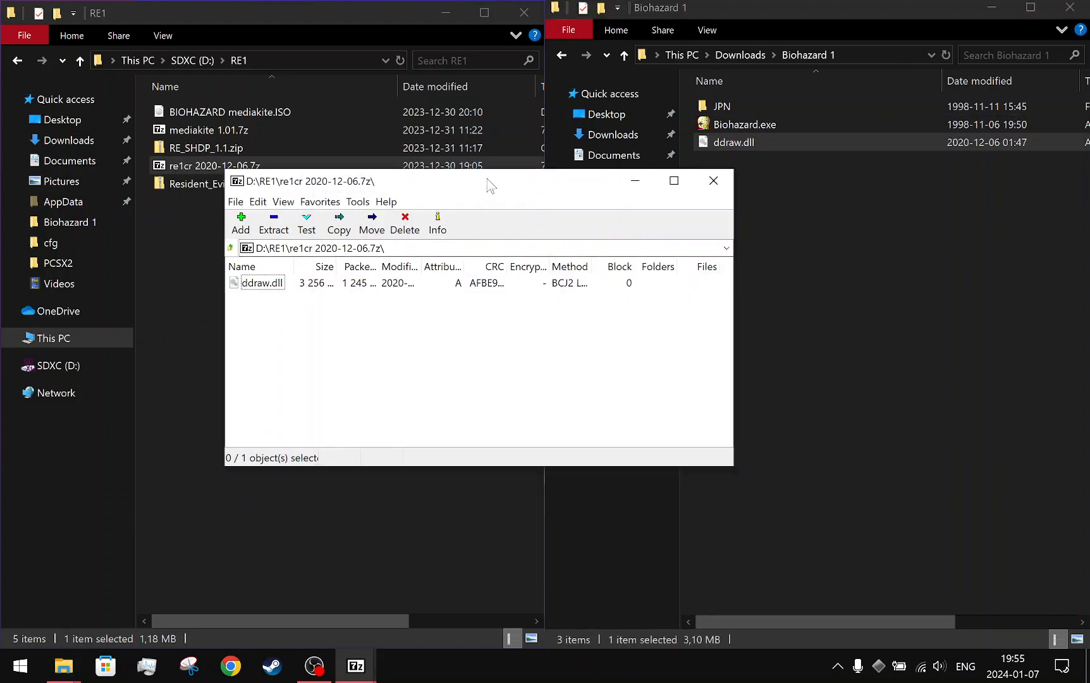
{"action": "left_click", "coordinate": [714, 181]}
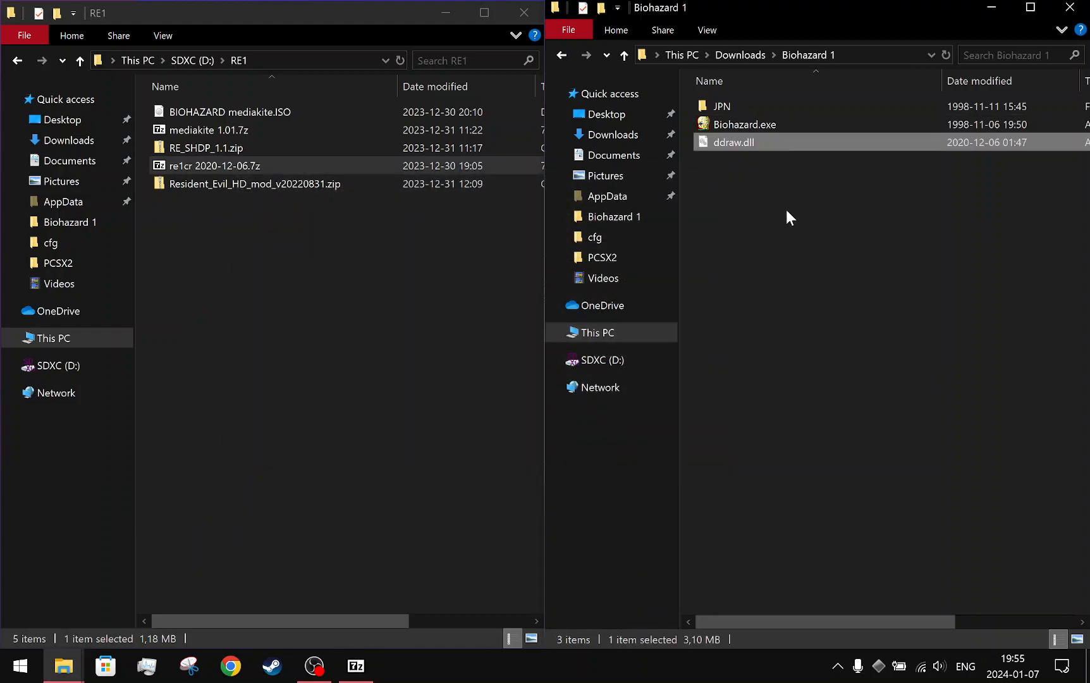
{"action": "left_click", "coordinate": [786, 209]}
{"action": "right_click", "coordinate": [786, 209]}
{"action": "left_click", "coordinate": [823, 189]}
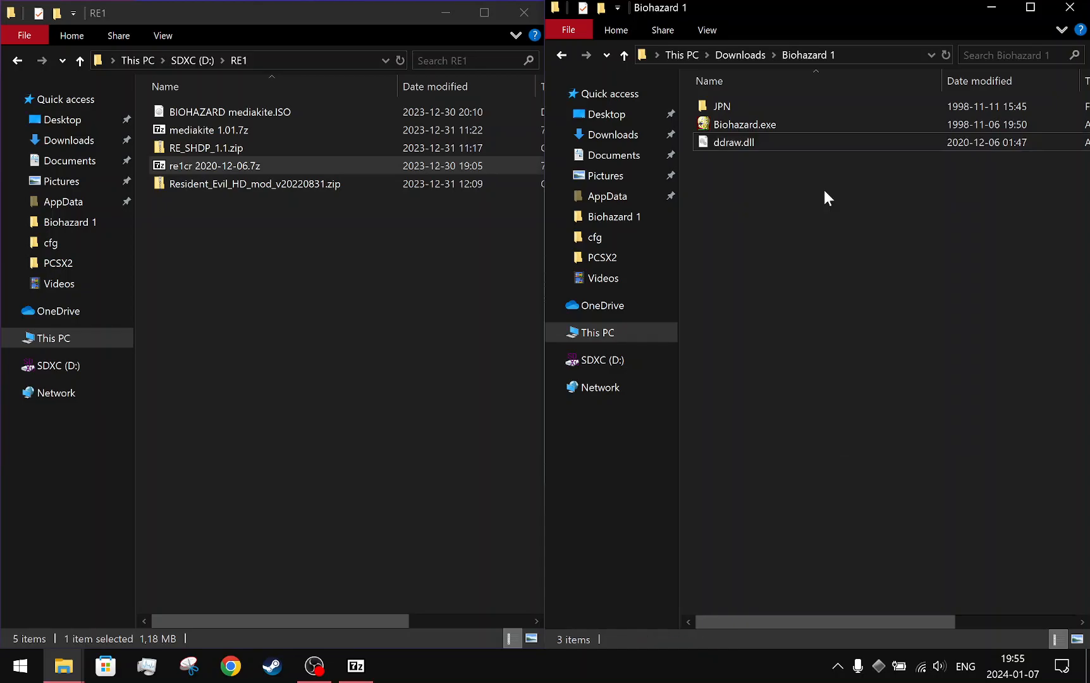
{"action": "right_click", "coordinate": [823, 190]}
{"action": "left_click", "coordinate": [778, 173]}
{"action": "right_click", "coordinate": [757, 247]}
{"action": "left_click", "coordinate": [756, 215]}
{"action": "left_click", "coordinate": [1062, 666]}
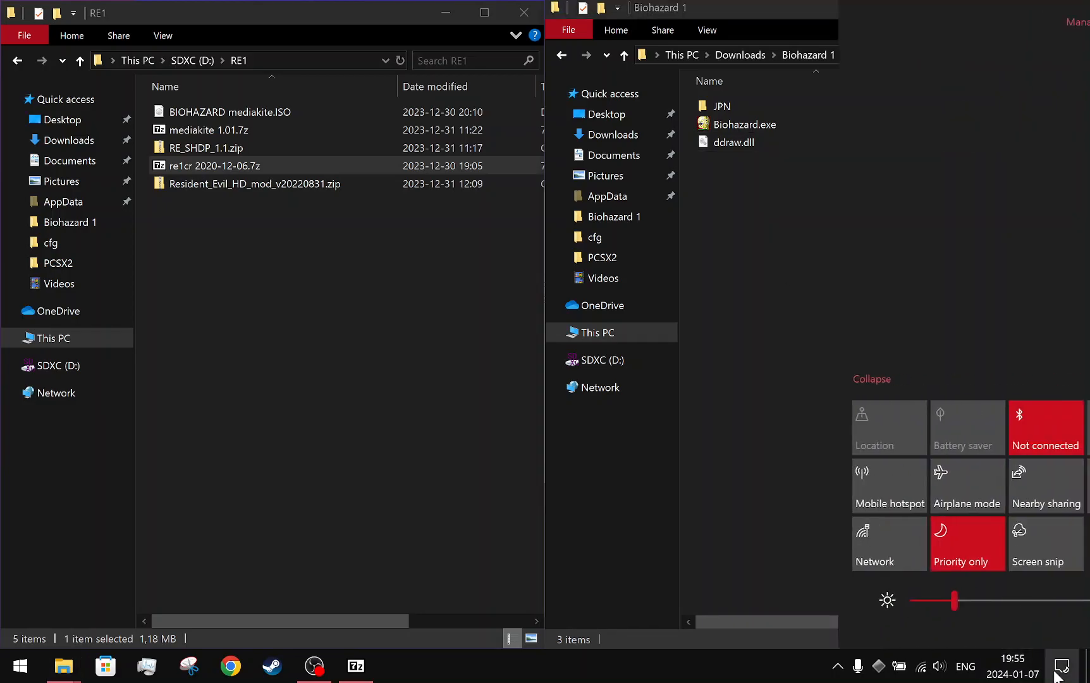
{"action": "left_click", "coordinate": [715, 469]}
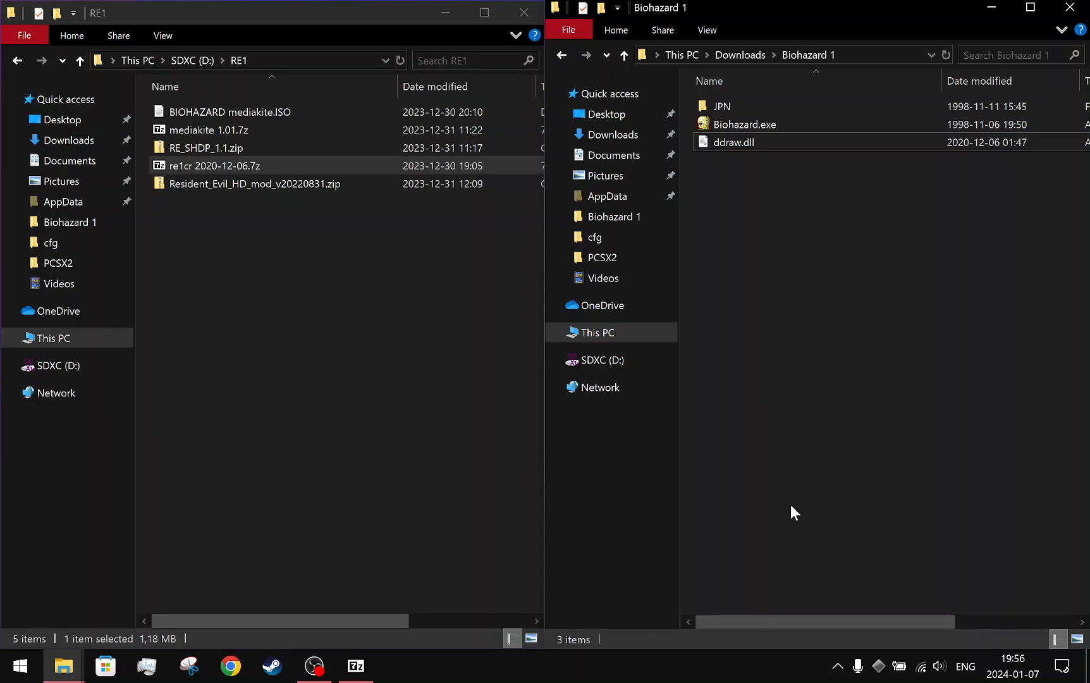
{"action": "key", "text": "XF86MonBrightnessUp"}
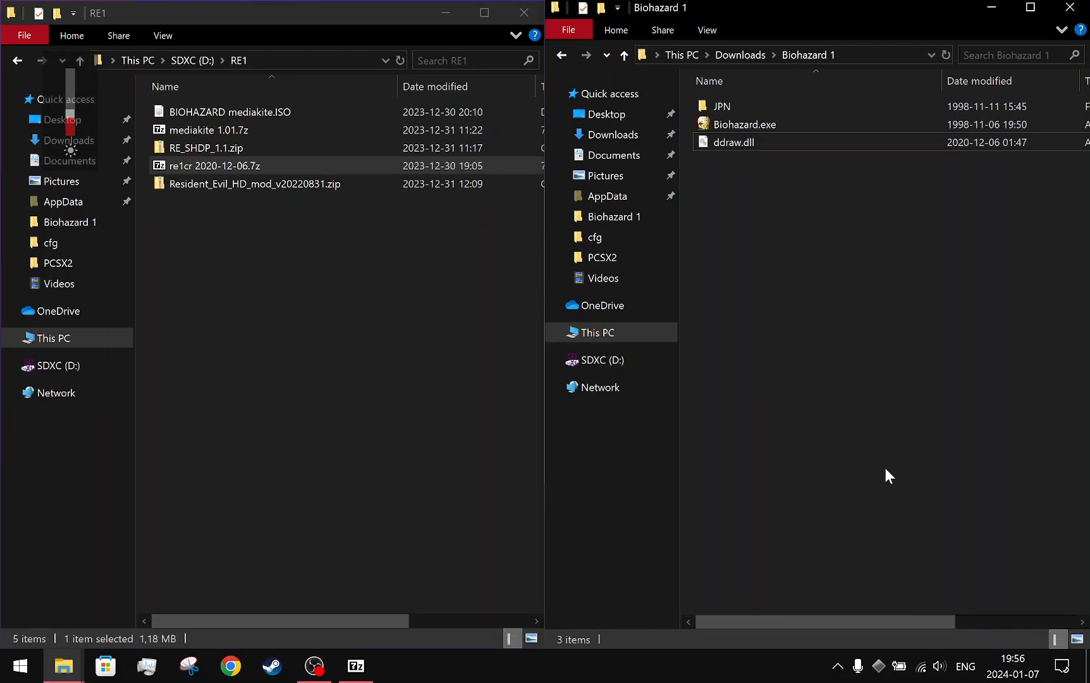
{"action": "right_click", "coordinate": [832, 297]}
{"action": "left_click", "coordinate": [793, 231]}
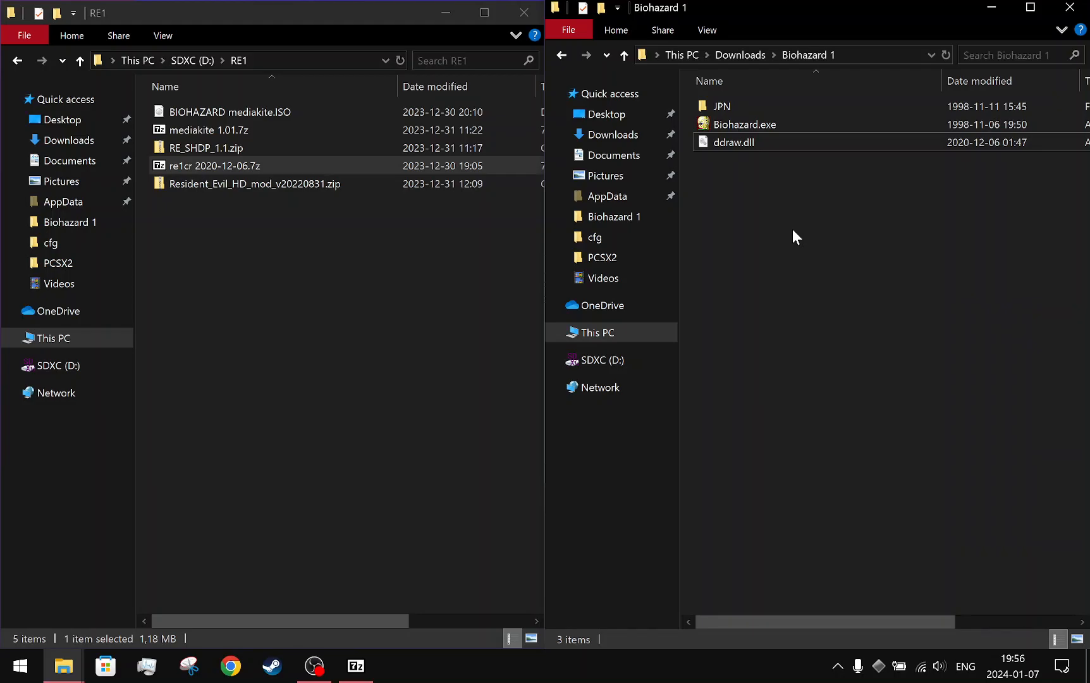
{"action": "right_click", "coordinate": [807, 236]}
{"action": "left_click", "coordinate": [786, 196]}
{"action": "right_click", "coordinate": [789, 197]}
{"action": "left_click", "coordinate": [773, 189]}
- Launch Biohazard.exe, accept loading the default configuration, and look through the color scheme options
{"action": "left_click", "coordinate": [749, 122]}
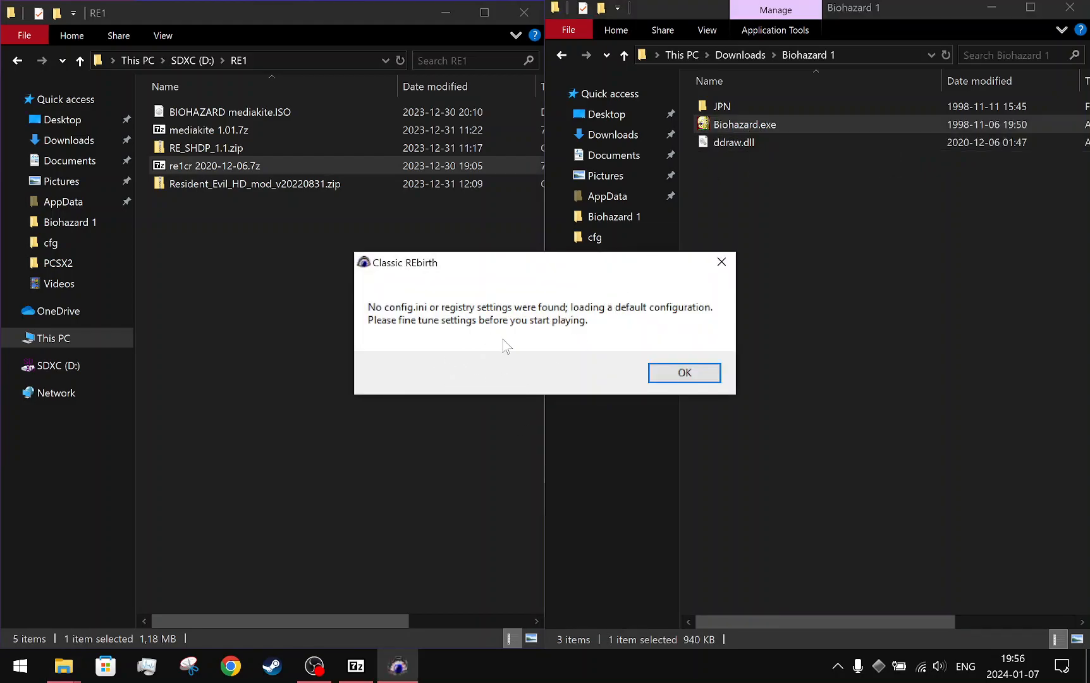
{"action": "left_click", "coordinate": [669, 370]}
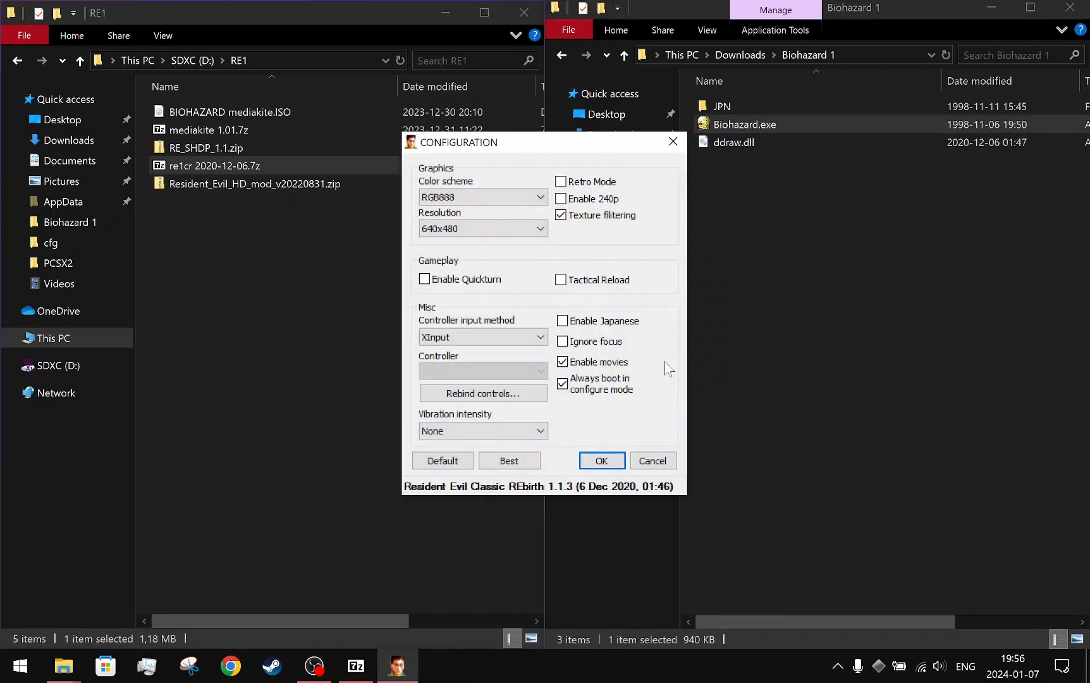
{"action": "left_click", "coordinate": [478, 193]}
{"action": "left_click", "coordinate": [479, 193]}
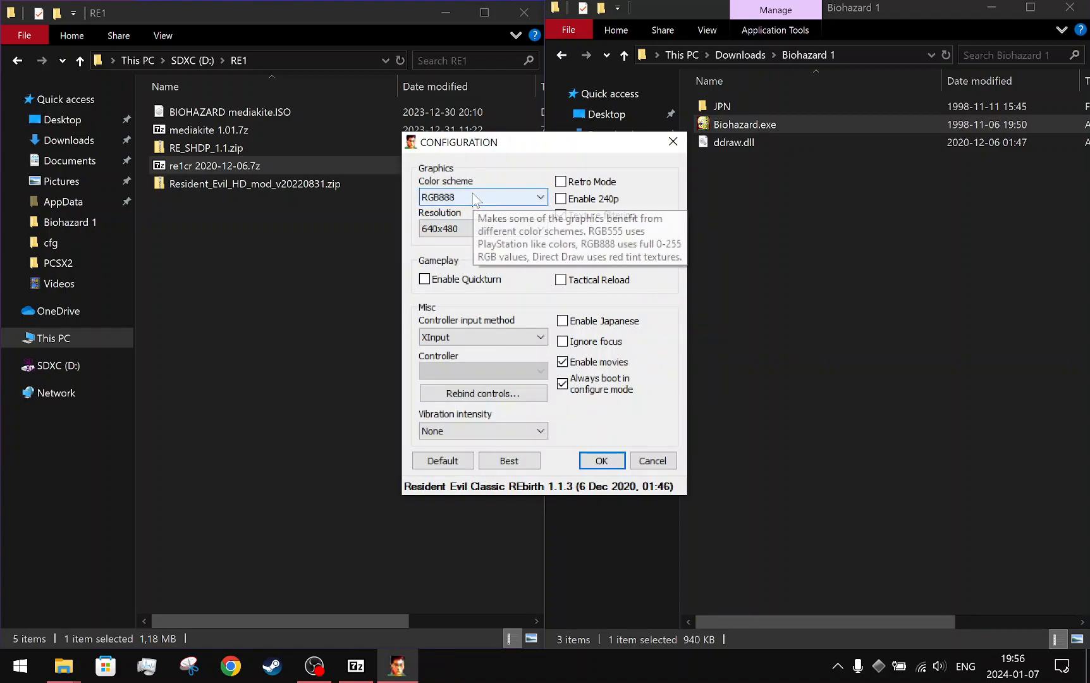
{"action": "left_click", "coordinate": [477, 198]}
{"action": "left_click", "coordinate": [479, 198]}
{"action": "left_click", "coordinate": [479, 198]}
{"action": "left_click", "coordinate": [481, 223]}
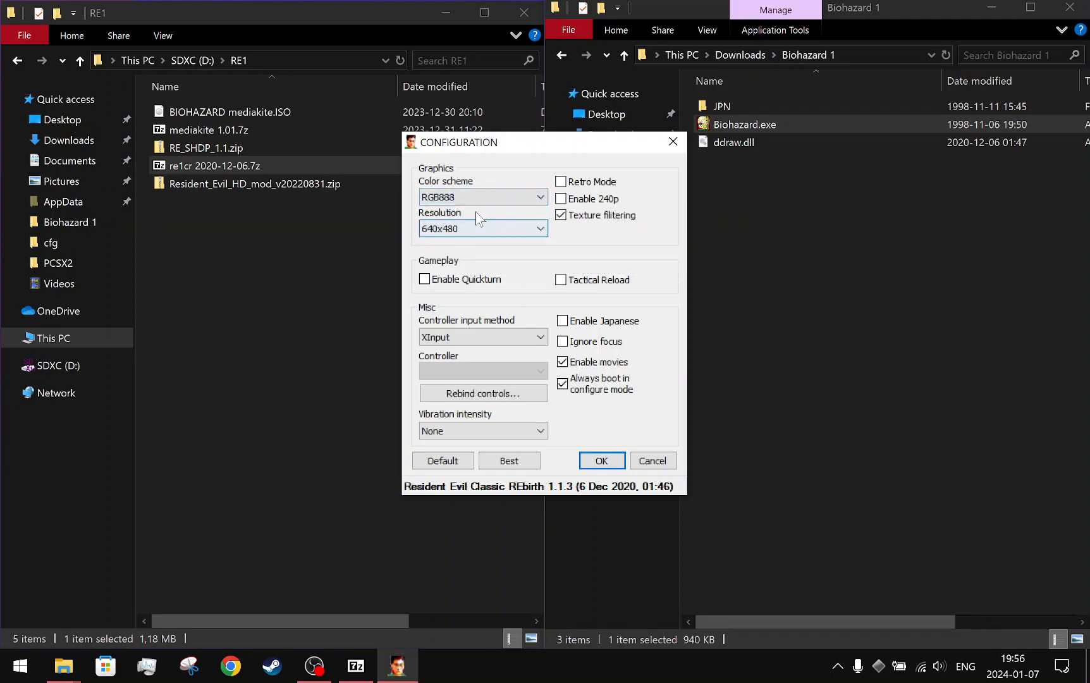
- Set the game's resolution to Fullscreen in the configuration dialog
{"action": "left_click", "coordinate": [488, 229]}
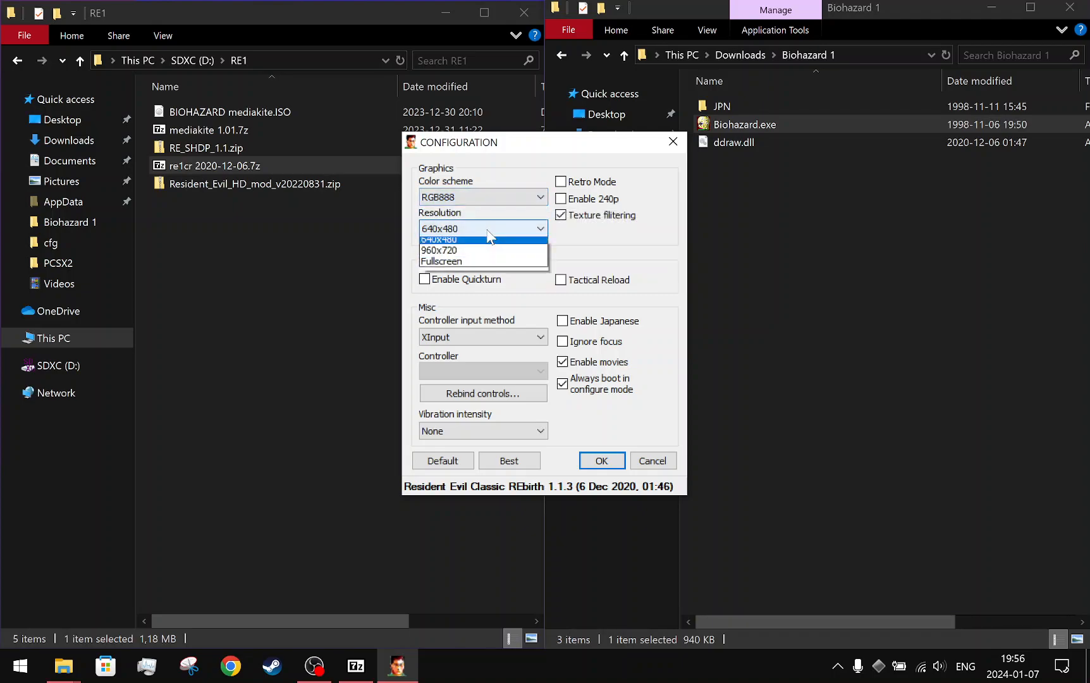
{"action": "left_click", "coordinate": [479, 282]}
{"action": "left_click", "coordinate": [460, 229]}
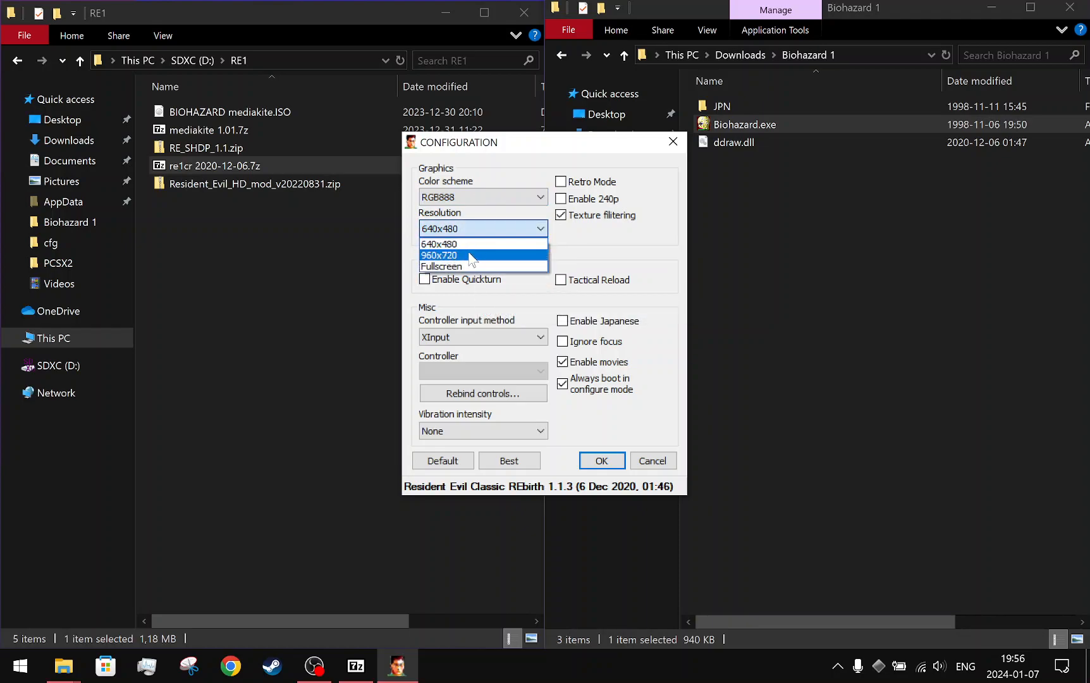
{"action": "left_click", "coordinate": [478, 267]}
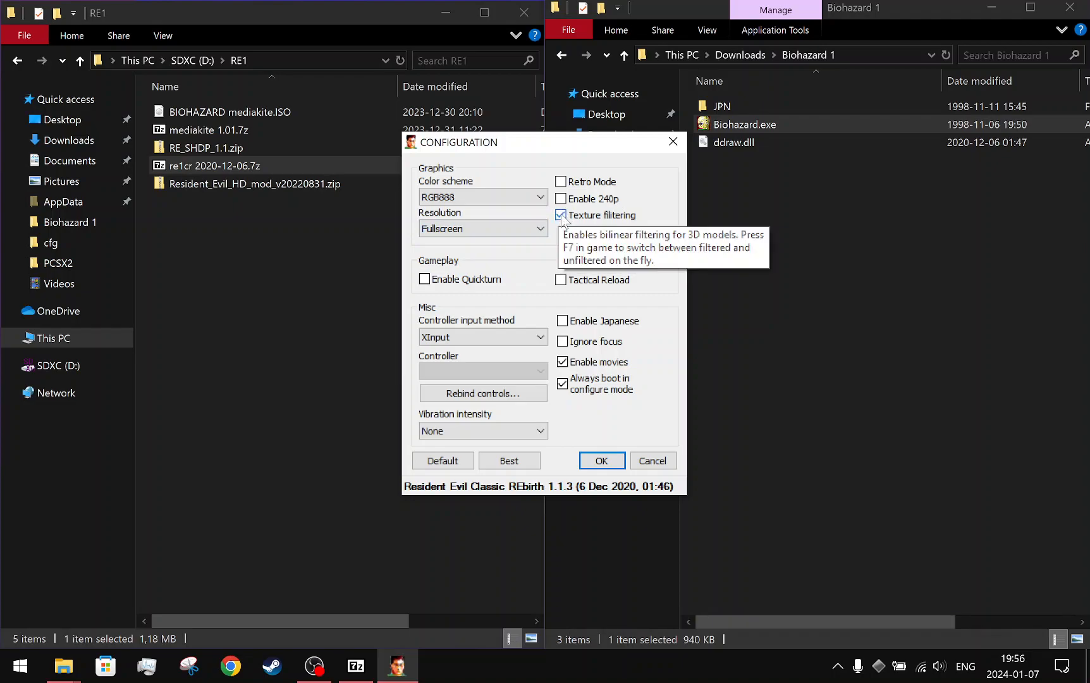
- Turn off texture filtering and enable both Quickturn and Tactical Reload
{"action": "left_click", "coordinate": [561, 217]}
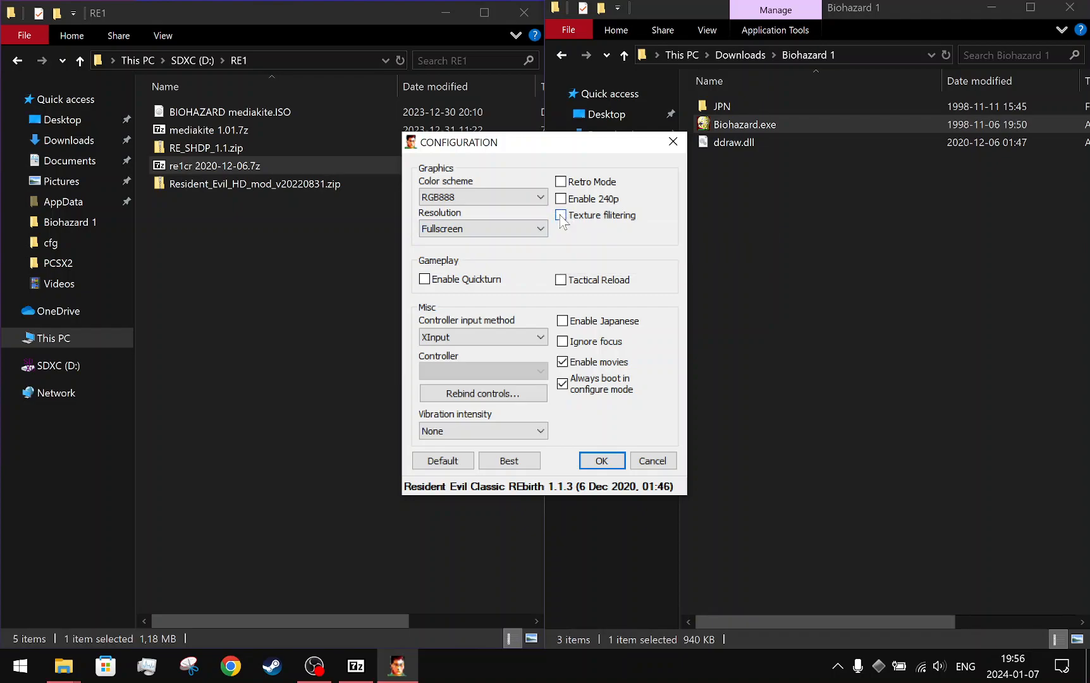
{"action": "left_click", "coordinate": [424, 282]}
{"action": "left_click", "coordinate": [580, 282]}
- Try to switch the controller input method to Raw Input and dismiss the runtime error dialog
{"action": "left_click", "coordinate": [463, 339]}
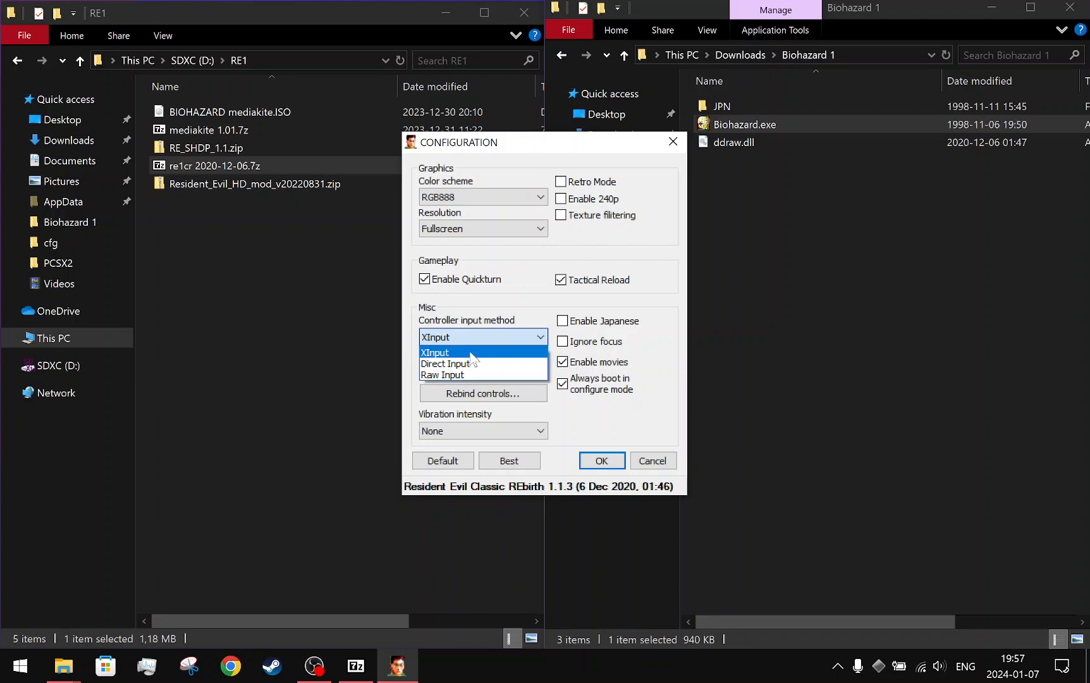
{"action": "left_click", "coordinate": [458, 374]}
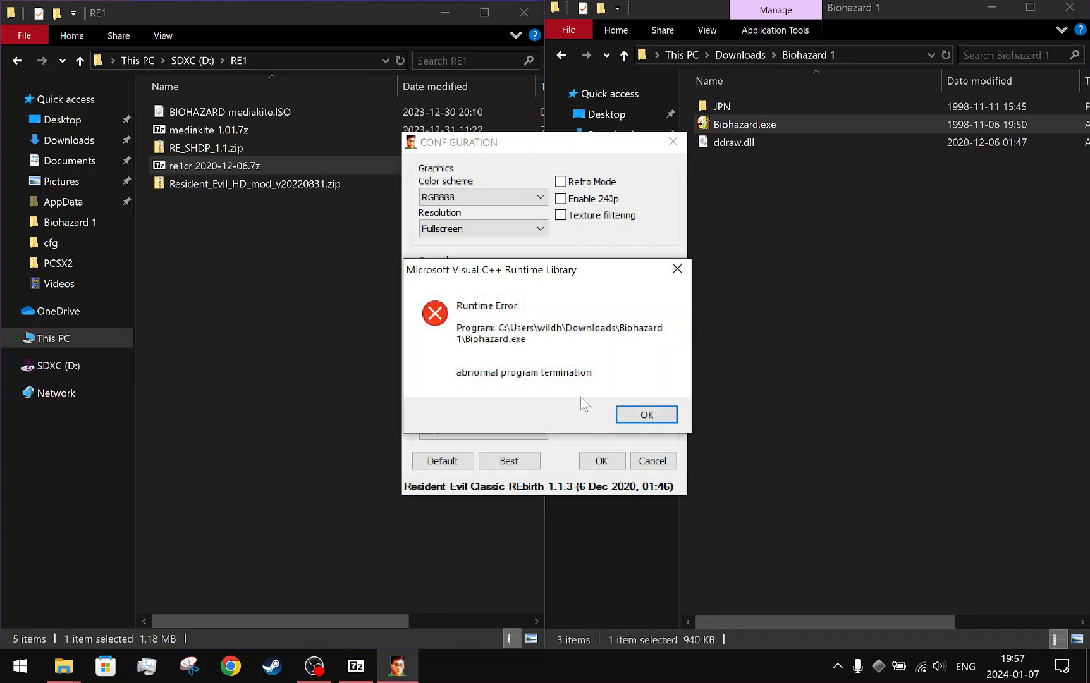
{"action": "left_click", "coordinate": [641, 417]}
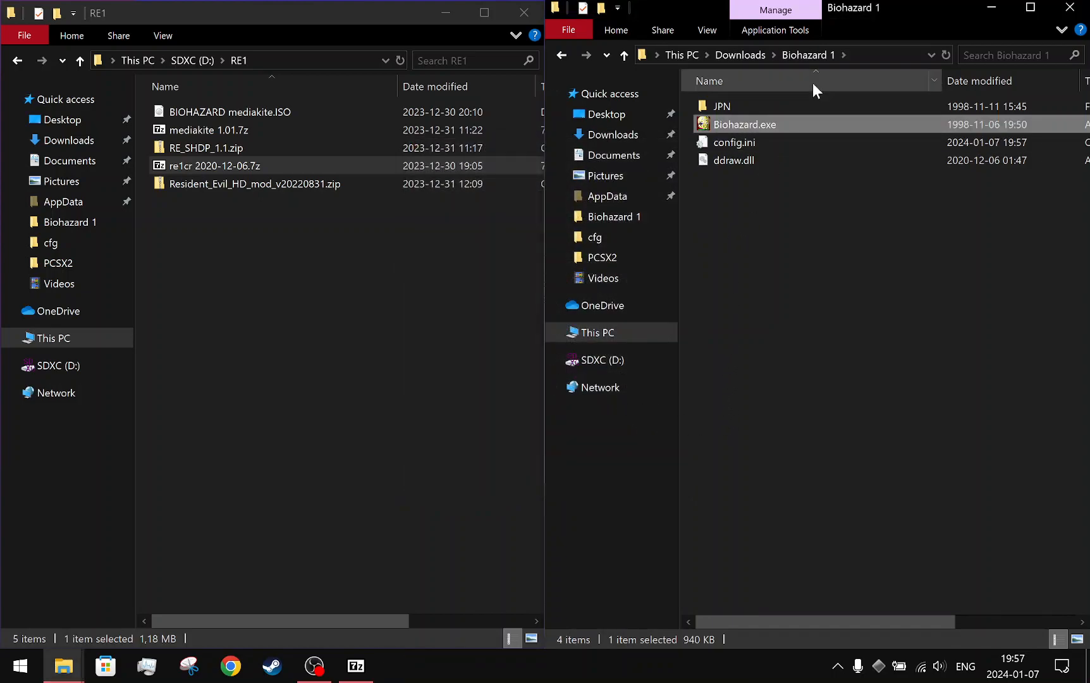
- Relaunch Biohazard.exe and set the controller input method to Raw Input with the Sony DualSense as controller
{"action": "double_click", "coordinate": [805, 124]}
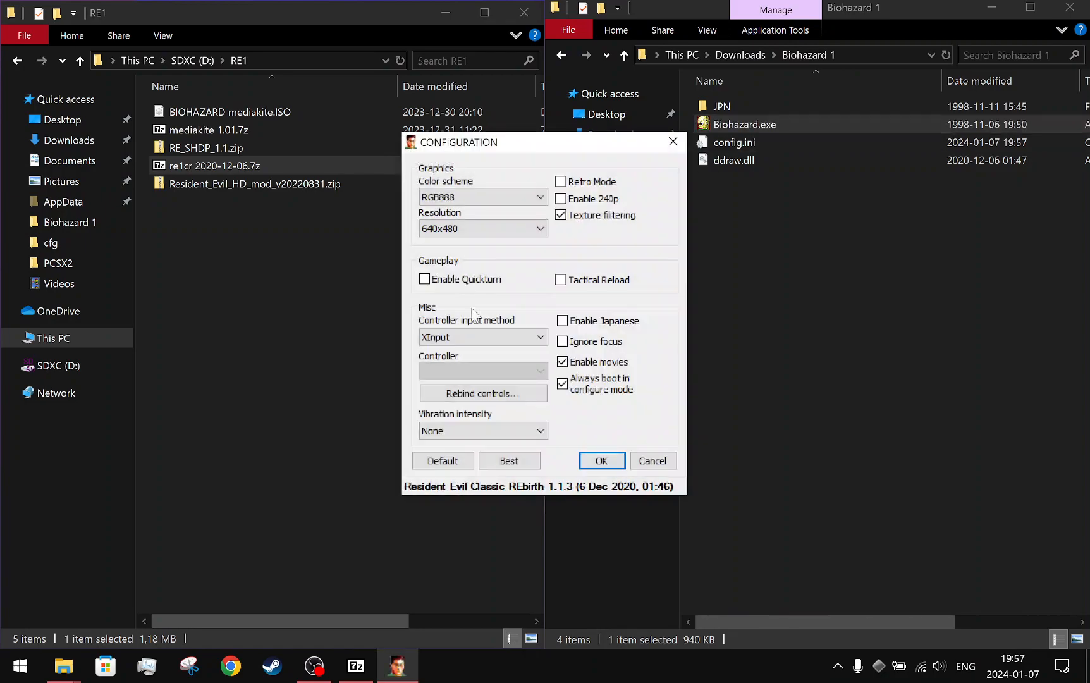
{"action": "left_click", "coordinate": [467, 336]}
{"action": "left_click", "coordinate": [474, 373]}
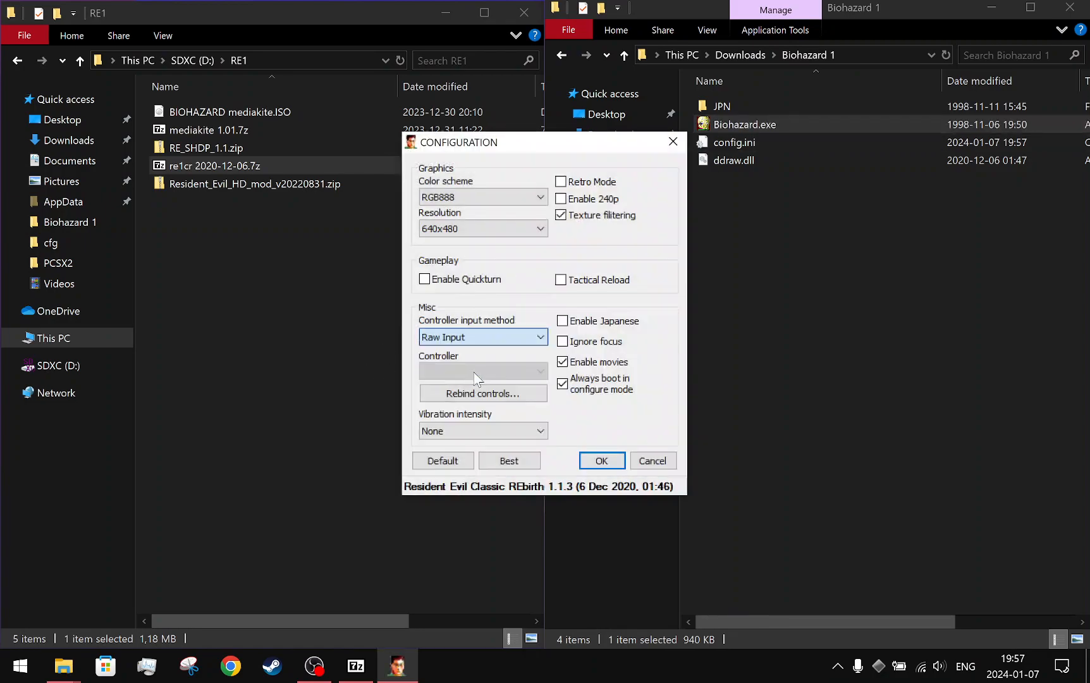
{"action": "left_click", "coordinate": [464, 339]}
{"action": "left_click", "coordinate": [462, 340]}
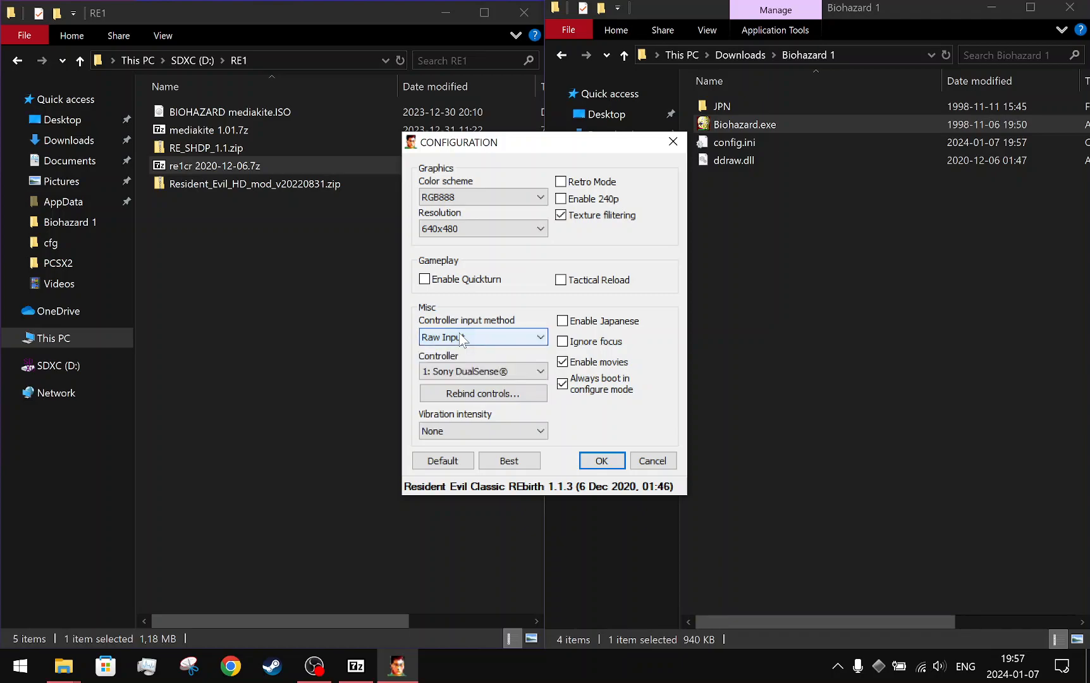
{"action": "left_click", "coordinate": [462, 339]}
{"action": "left_click", "coordinate": [462, 339]}
{"action": "left_click", "coordinate": [460, 342]}
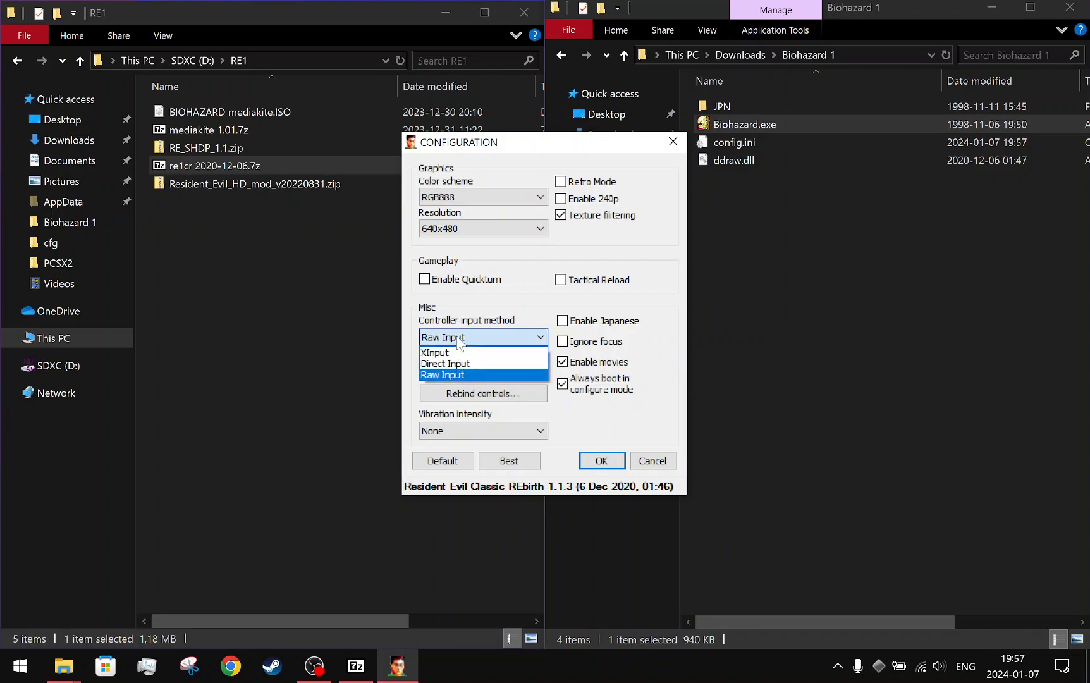
{"action": "left_click", "coordinate": [463, 345]}
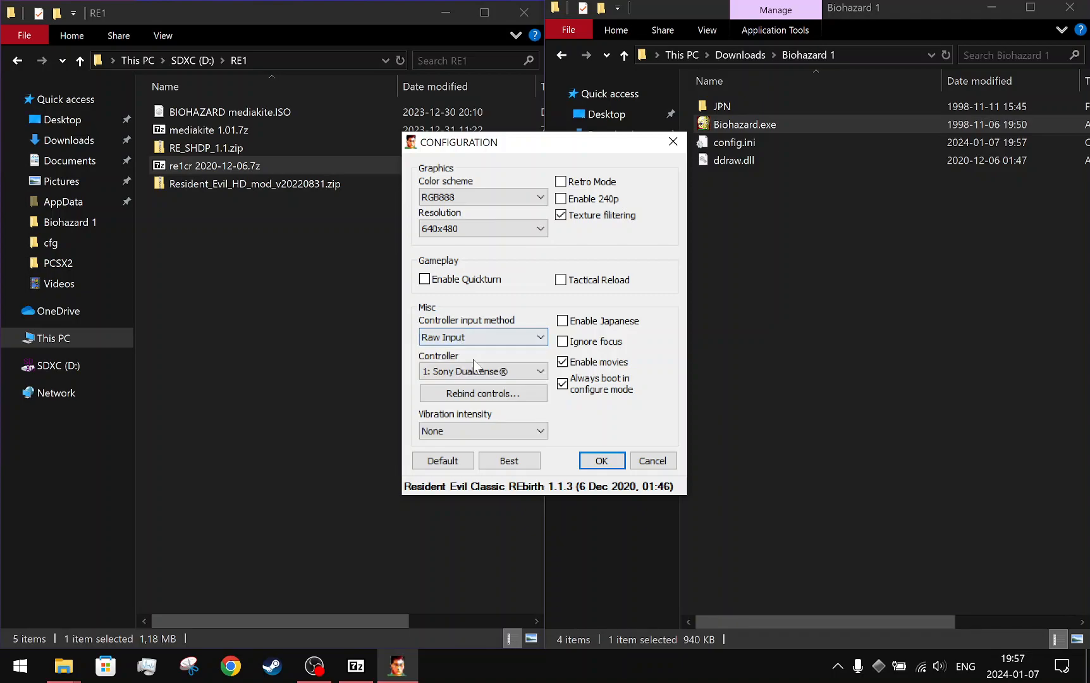
{"action": "left_click", "coordinate": [476, 367]}
{"action": "left_click", "coordinate": [477, 366]}
{"action": "left_click", "coordinate": [562, 364]}
{"action": "left_click", "coordinate": [562, 362]}
{"action": "mouse_move", "coordinate": [565, 141]}
{"action": "left_mouse_down"}
{"action": "mouse_move", "coordinate": [537, 175]}
{"action": "mouse_move", "coordinate": [537, 202]}
{"action": "mouse_move", "coordinate": [572, 150]}
{"action": "left_mouse_up"}
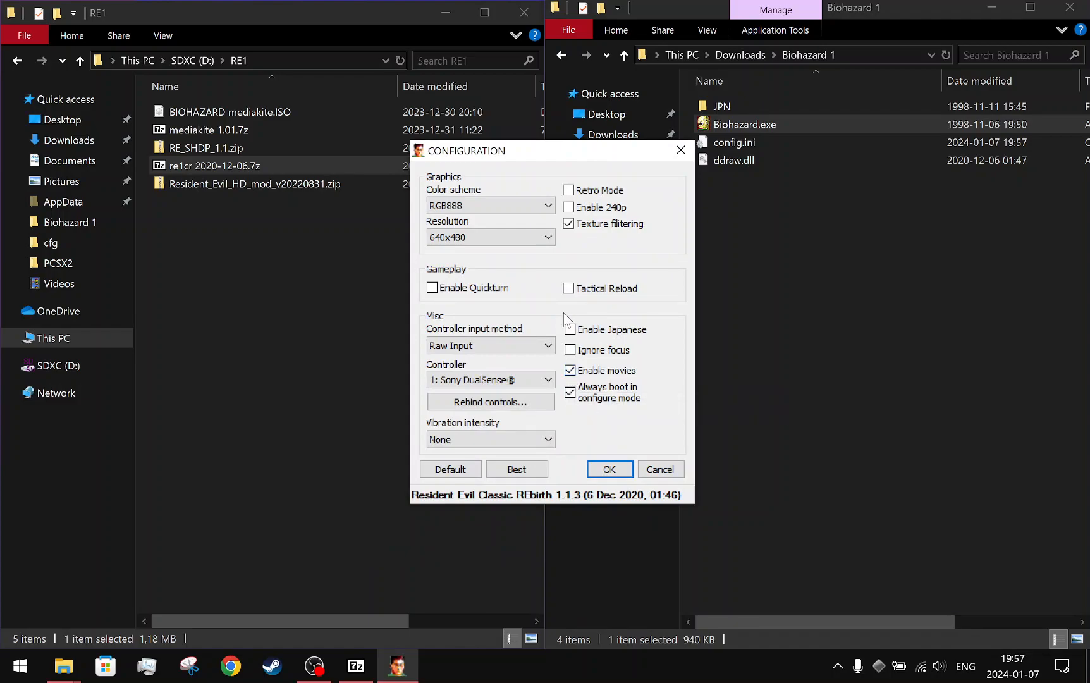
{"action": "left_click_drag", "start_coordinate": [572, 156], "coordinate": [520, 142]}
{"action": "right_click", "coordinate": [604, 160]}
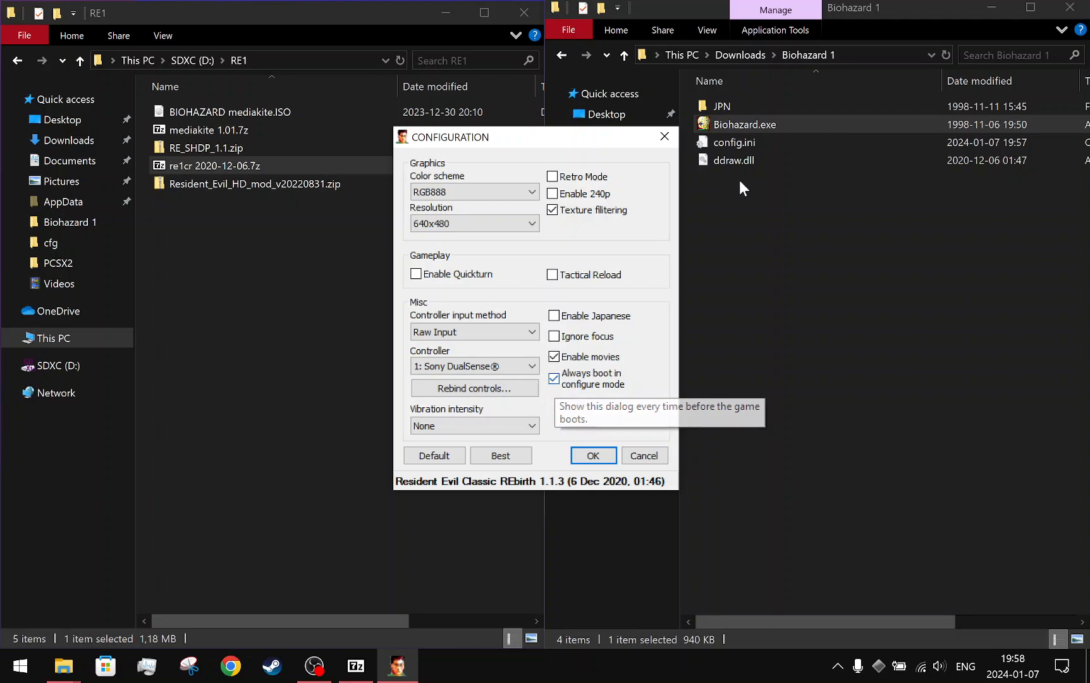
- Turn off "Always boot in configure mode" and set the resolution to Fullscreen
{"action": "left_click", "coordinate": [554, 379]}
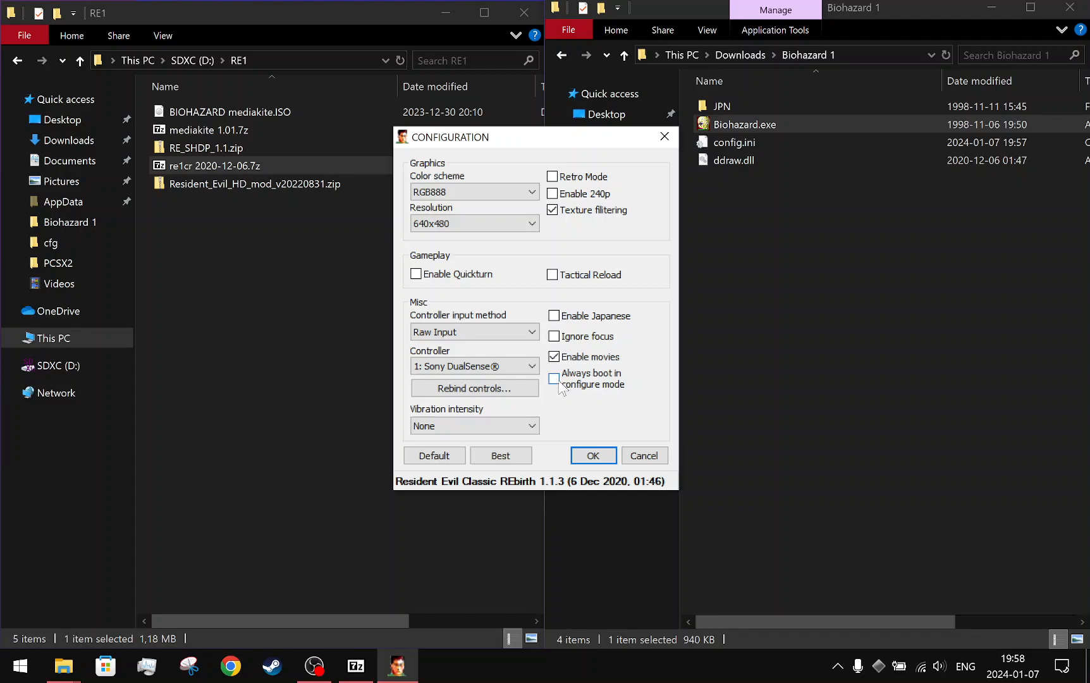
{"action": "left_click", "coordinate": [443, 423]}
{"action": "left_click", "coordinate": [444, 423]}
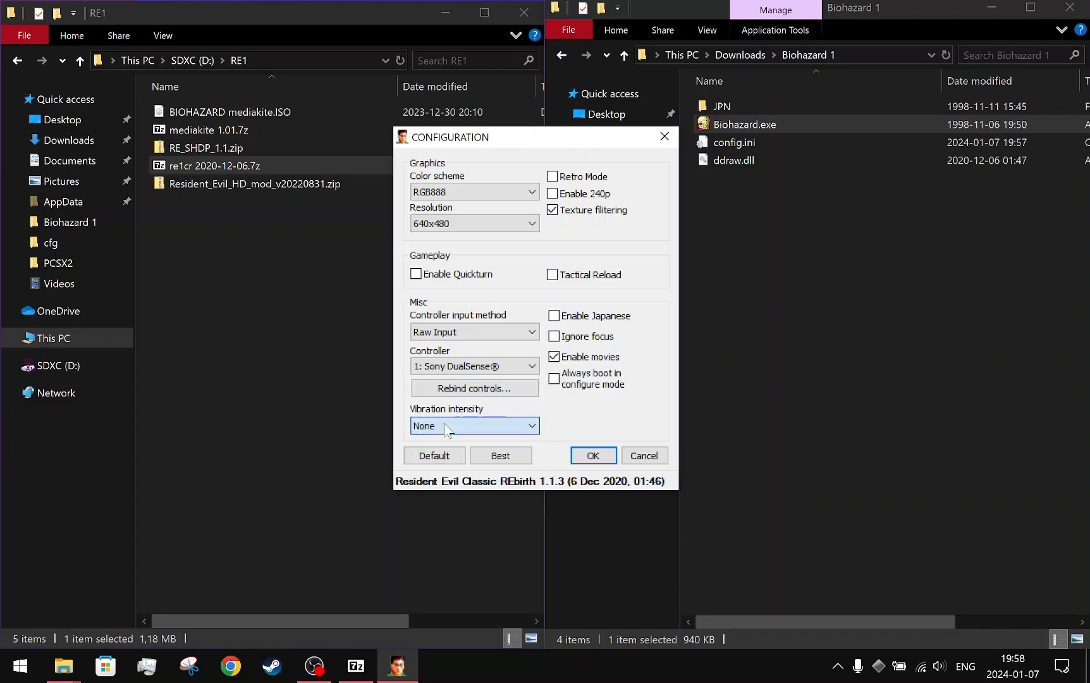
{"action": "left_click", "coordinate": [446, 223]}
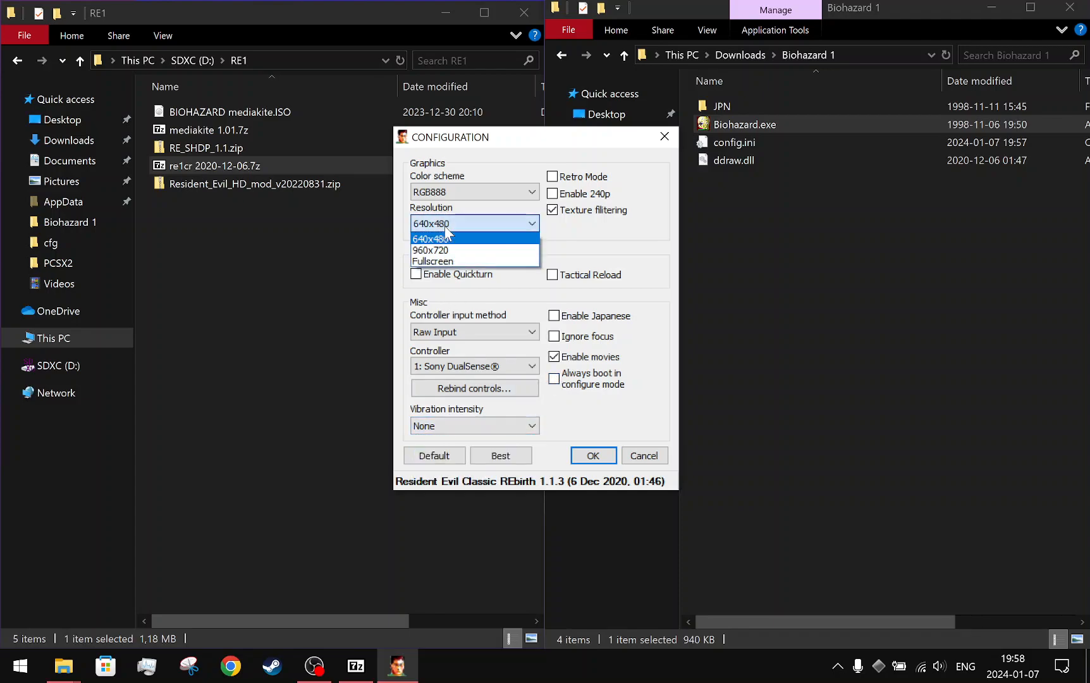
{"action": "left_click", "coordinate": [442, 259]}
- Set the controller's vibration intensity to Moderate
{"action": "left_click", "coordinate": [471, 427]}
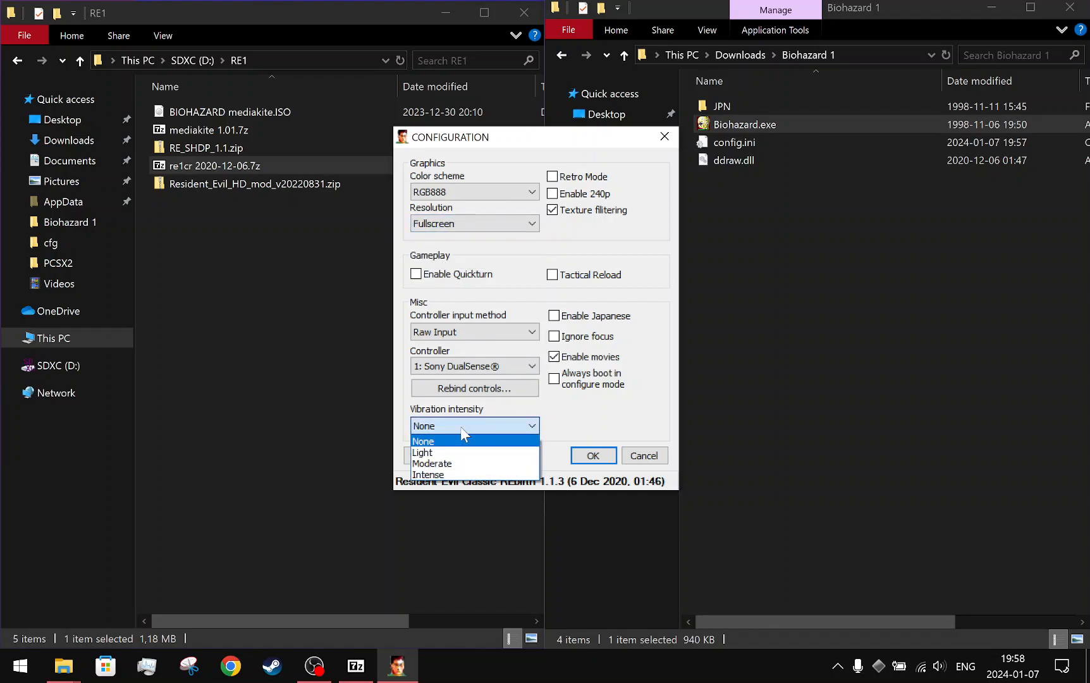
{"action": "left_click", "coordinate": [446, 464]}
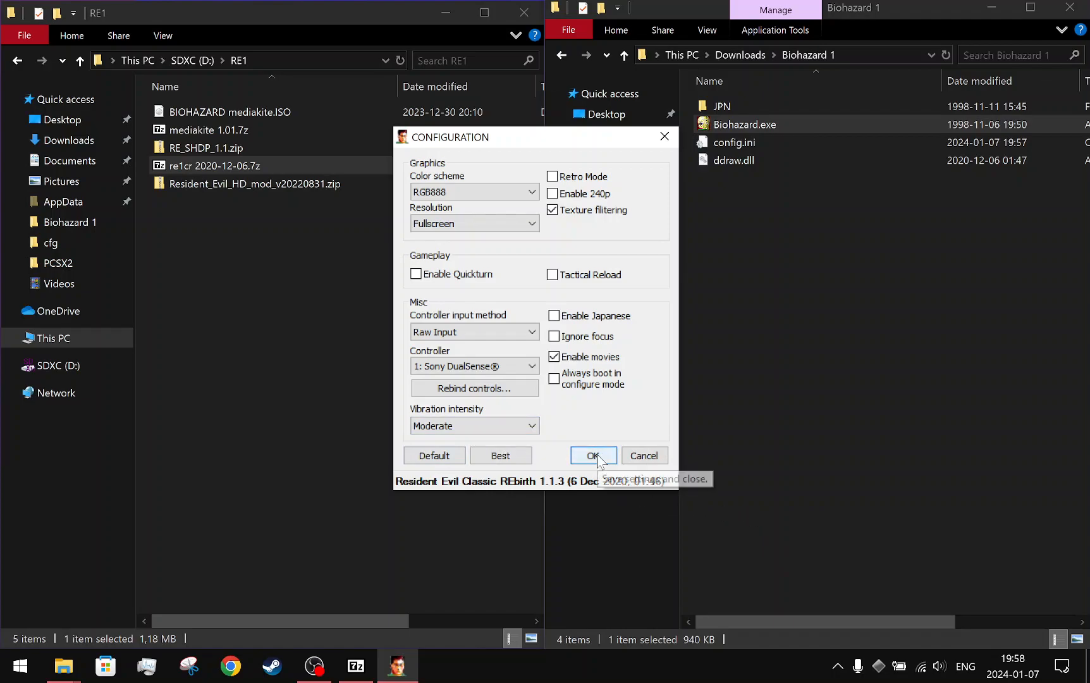
- Set the speaker volume to 10 and save the configuration settings to start the game
{"action": "left_click", "coordinate": [934, 666]}
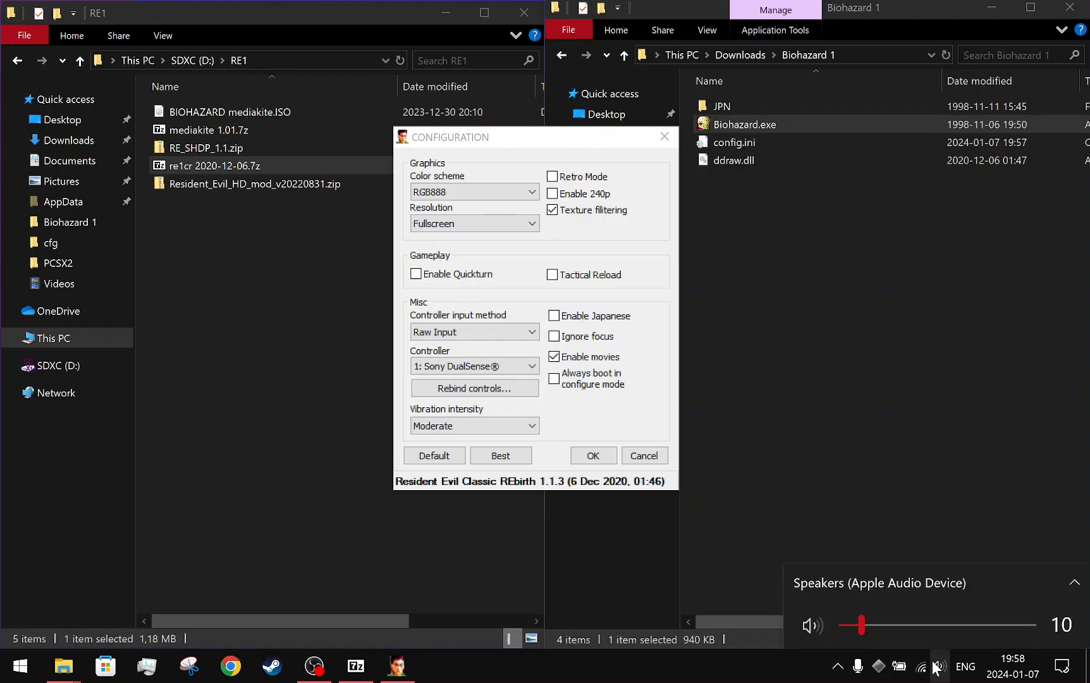
{"action": "left_click", "coordinate": [935, 667]}
{"action": "left_click", "coordinate": [936, 665]}
{"action": "left_click", "coordinate": [572, 418]}
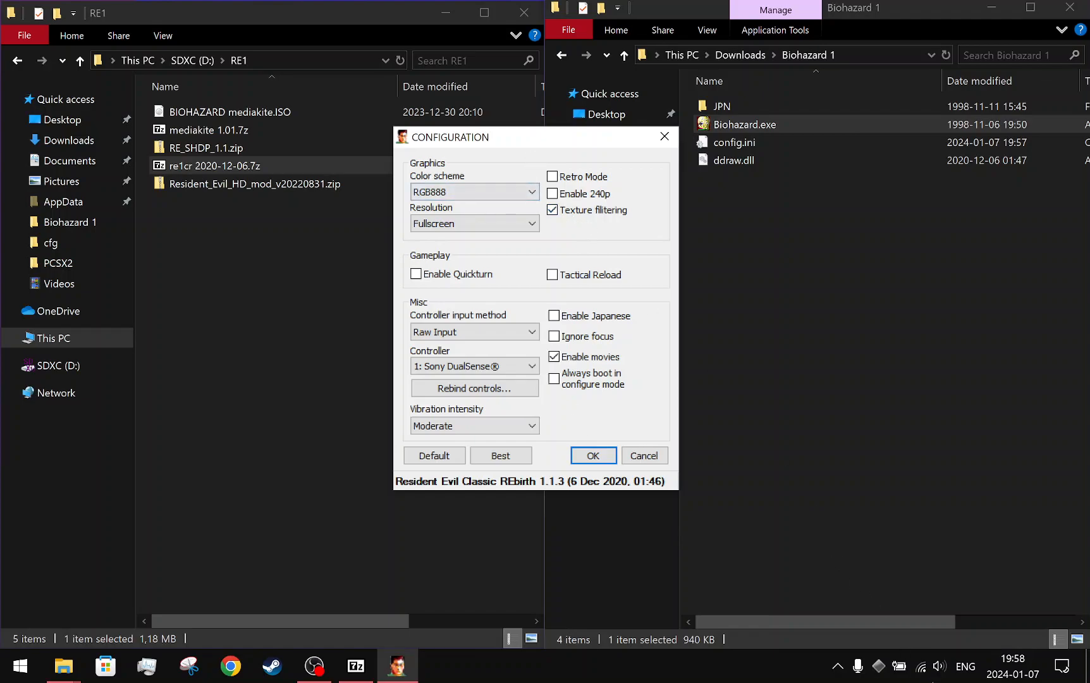
{"action": "left_click", "coordinate": [940, 672]}
{"action": "mouse_move", "coordinate": [873, 625]}
{"action": "left_mouse_down"}
{"action": "mouse_move", "coordinate": [1026, 617]}
{"action": "mouse_move", "coordinate": [861, 635]}
{"action": "left_mouse_up"}
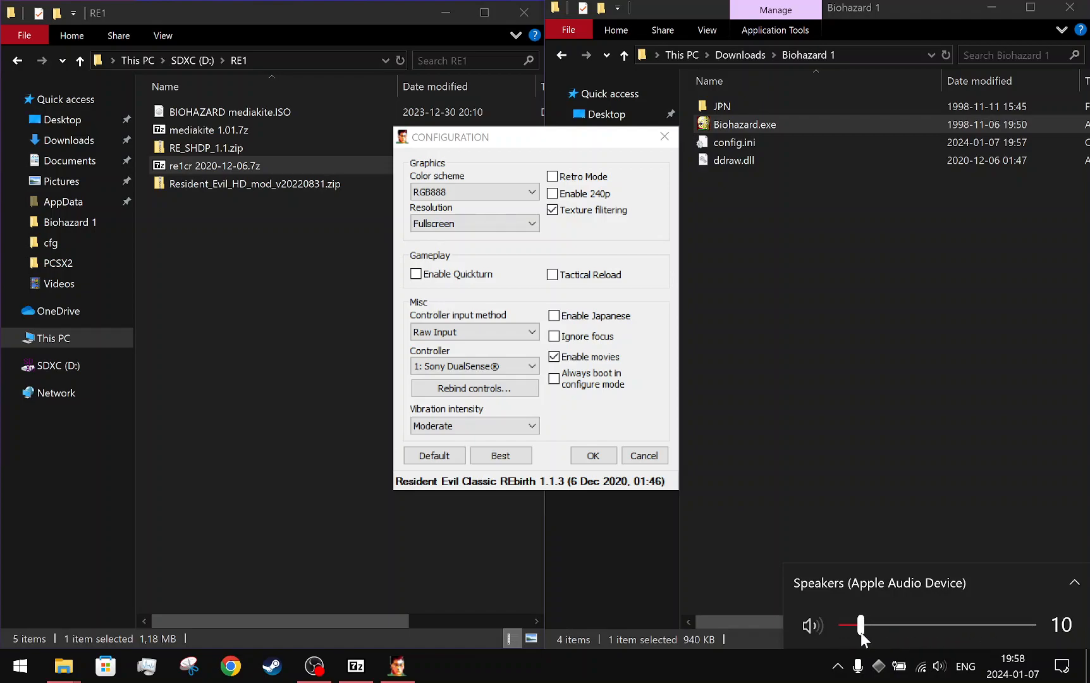
{"action": "left_click", "coordinate": [640, 429]}
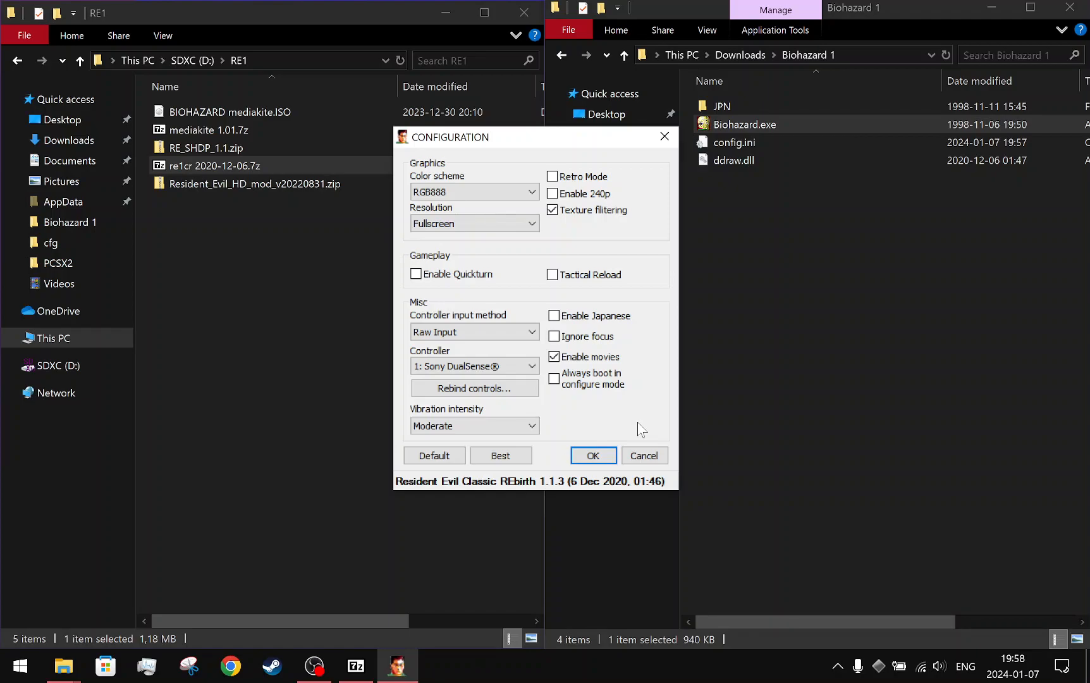
{"action": "left_click", "coordinate": [588, 459]}
{"action": "left_click", "coordinate": [592, 456]}
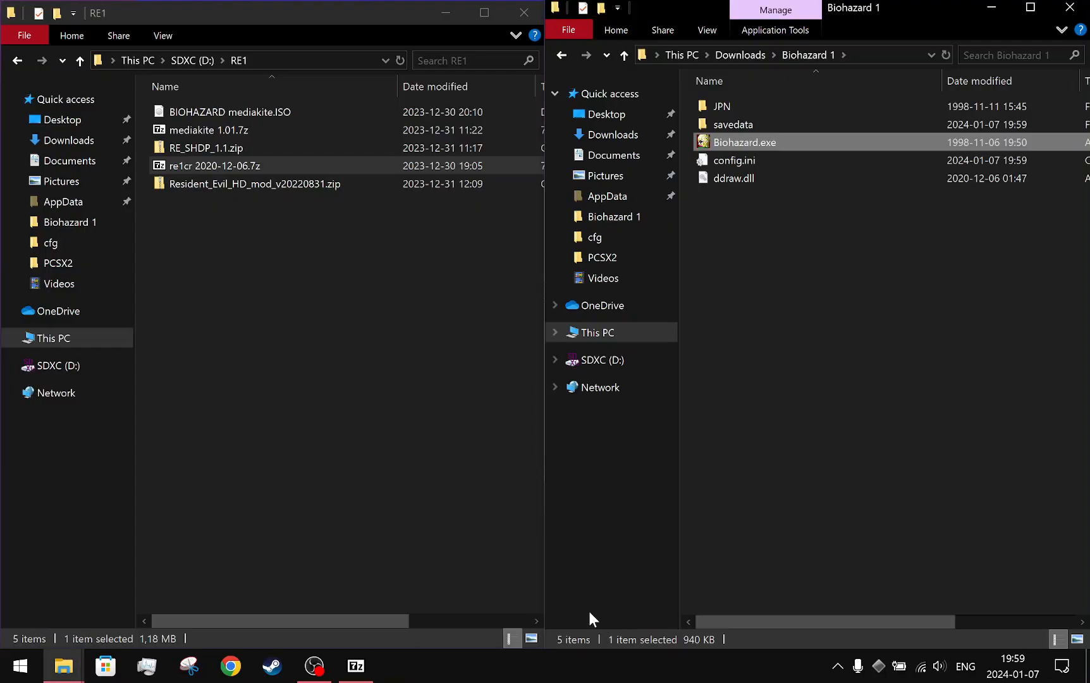
- Look through the contents of the JPN folder and return to the Biohazard 1 folder
{"action": "double_click", "coordinate": [762, 140]}
{"action": "right_click", "coordinate": [732, 242]}
{"action": "left_click", "coordinate": [877, 231]}
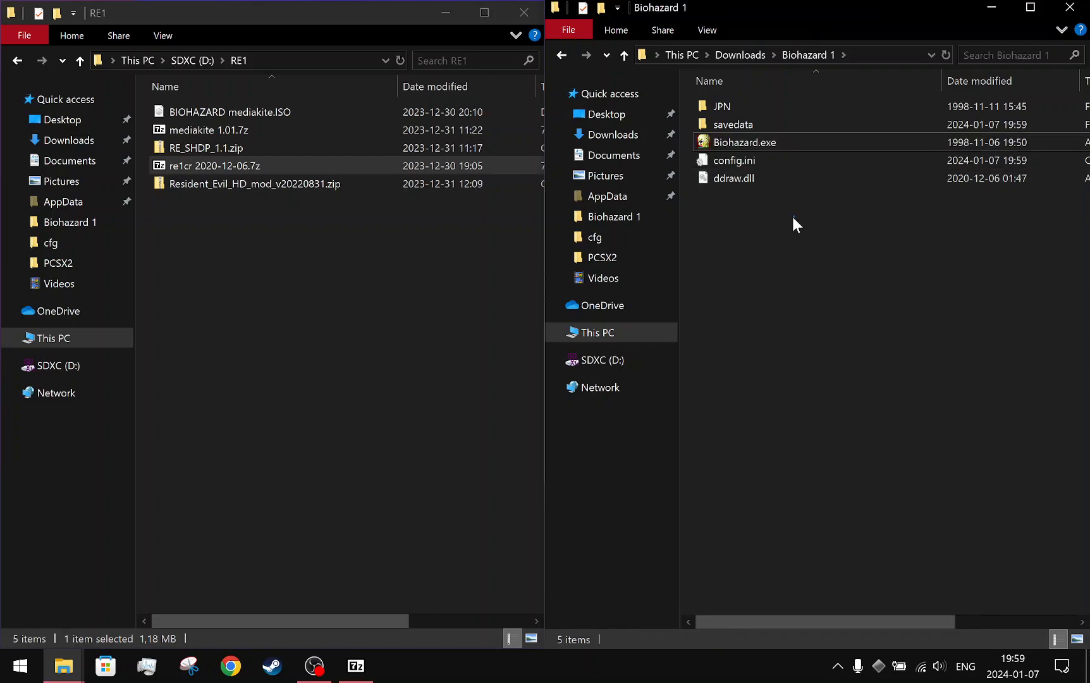
{"action": "double_click", "coordinate": [753, 113]}
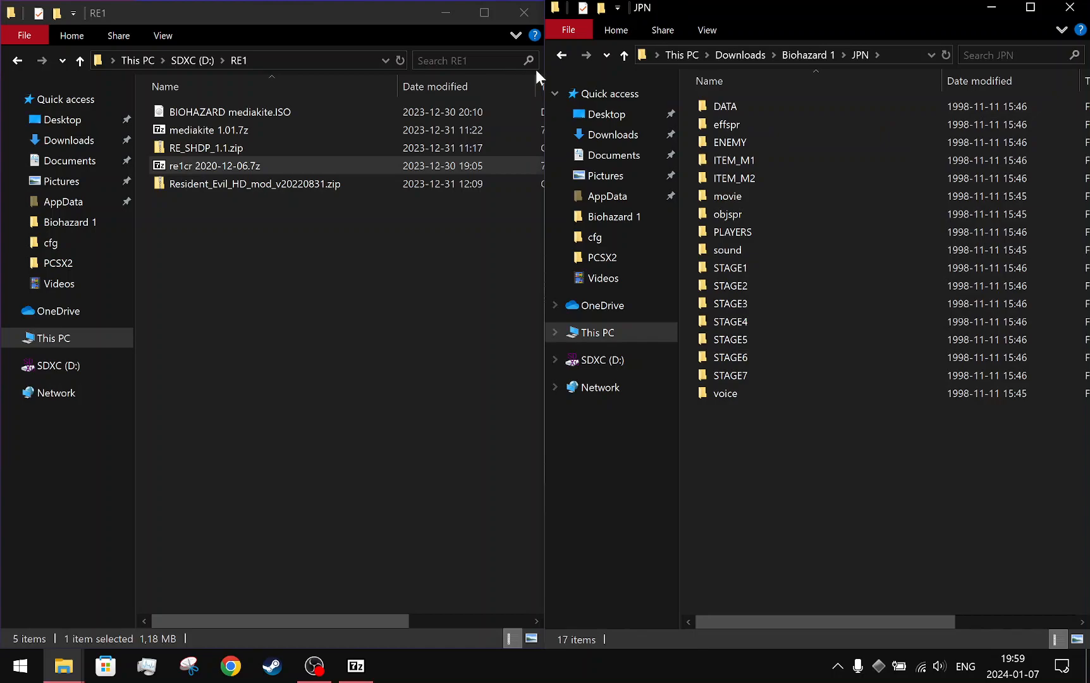
{"action": "left_click", "coordinate": [562, 56]}
{"action": "right_click", "coordinate": [859, 294]}
{"action": "right_click", "coordinate": [783, 272]}
{"action": "left_click", "coordinate": [776, 256]}
{"action": "right_click", "coordinate": [782, 284]}
{"action": "left_click", "coordinate": [778, 239]}
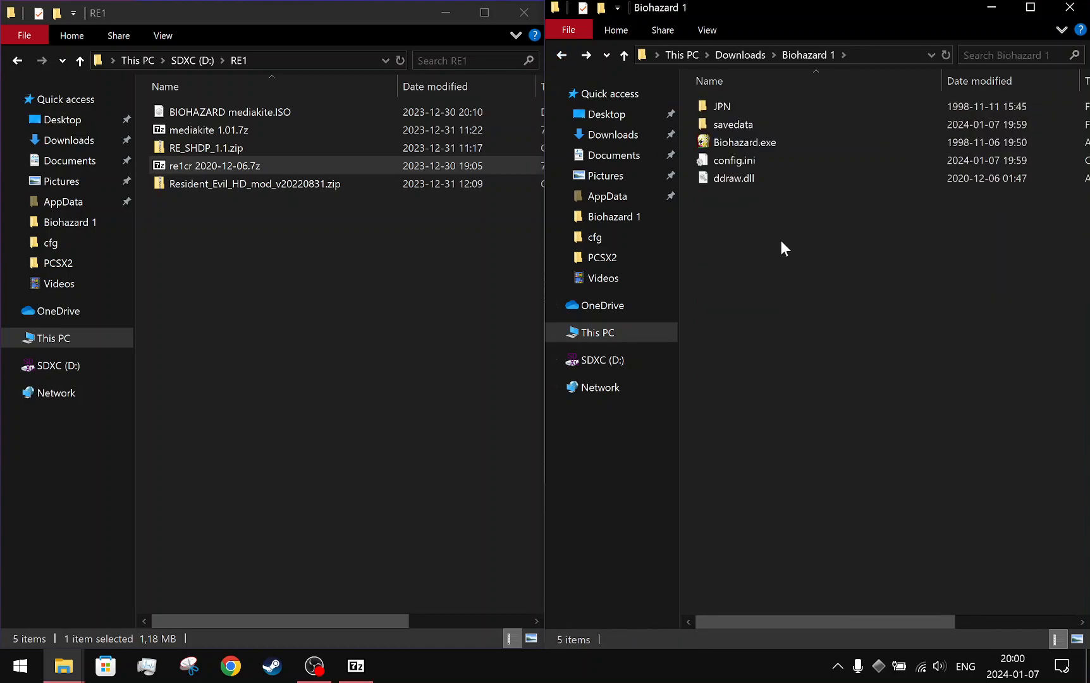
{"action": "right_click", "coordinate": [778, 282]}
{"action": "left_click", "coordinate": [763, 253]}
{"action": "right_click", "coordinate": [763, 253]}
{"action": "left_click", "coordinate": [763, 266]}
{"action": "right_click", "coordinate": [753, 272]}
{"action": "left_click", "coordinate": [778, 228]}
{"action": "right_click", "coordinate": [758, 271]}
{"action": "left_click", "coordinate": [772, 253]}
{"action": "right_click", "coordinate": [770, 278]}
{"action": "left_click", "coordinate": [784, 227]}
- Switch to OBS, pause the recording, and minimize its window to return to the Biohazard 1 folder
{"action": "left_click", "coordinate": [314, 665]}
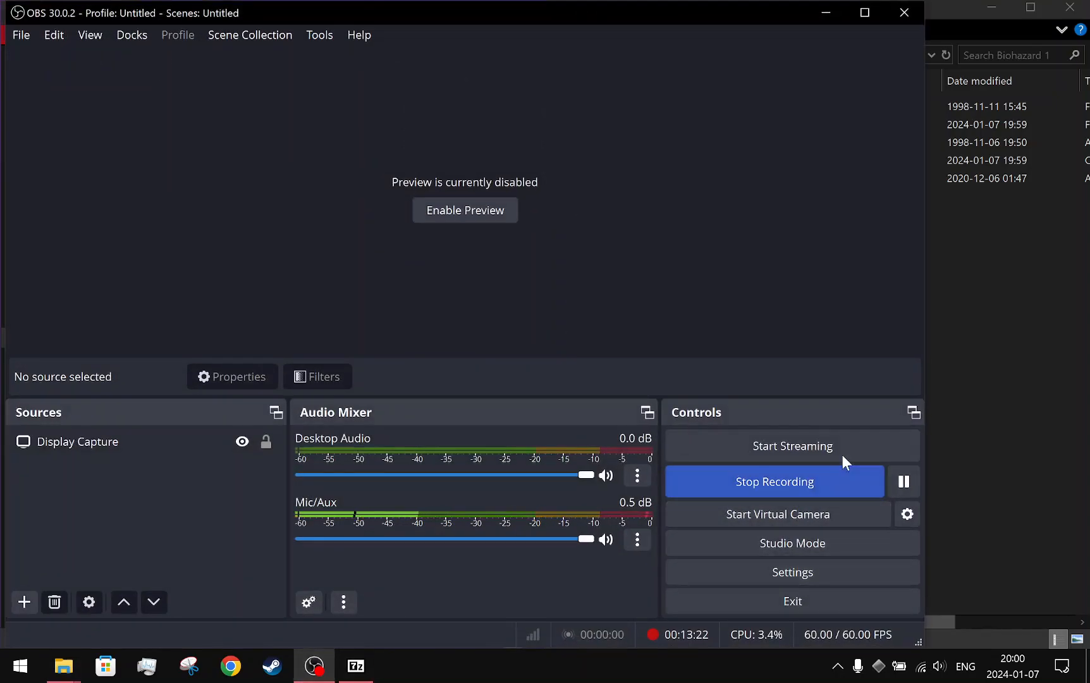
{"action": "left_click", "coordinate": [903, 481]}
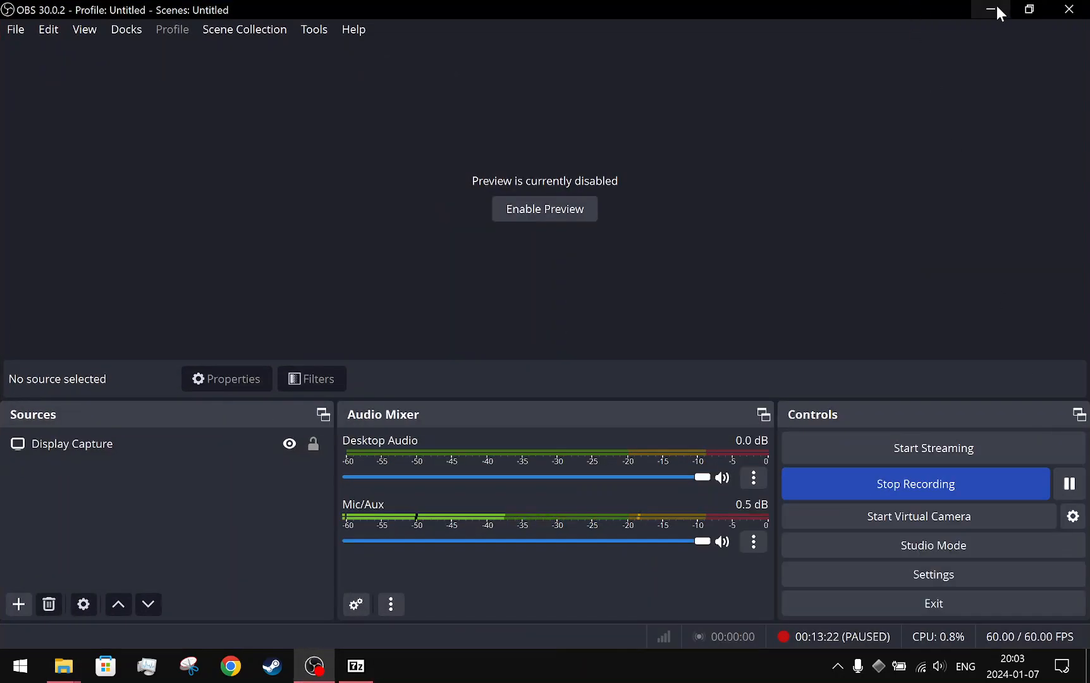
{"action": "left_click", "coordinate": [996, 5]}
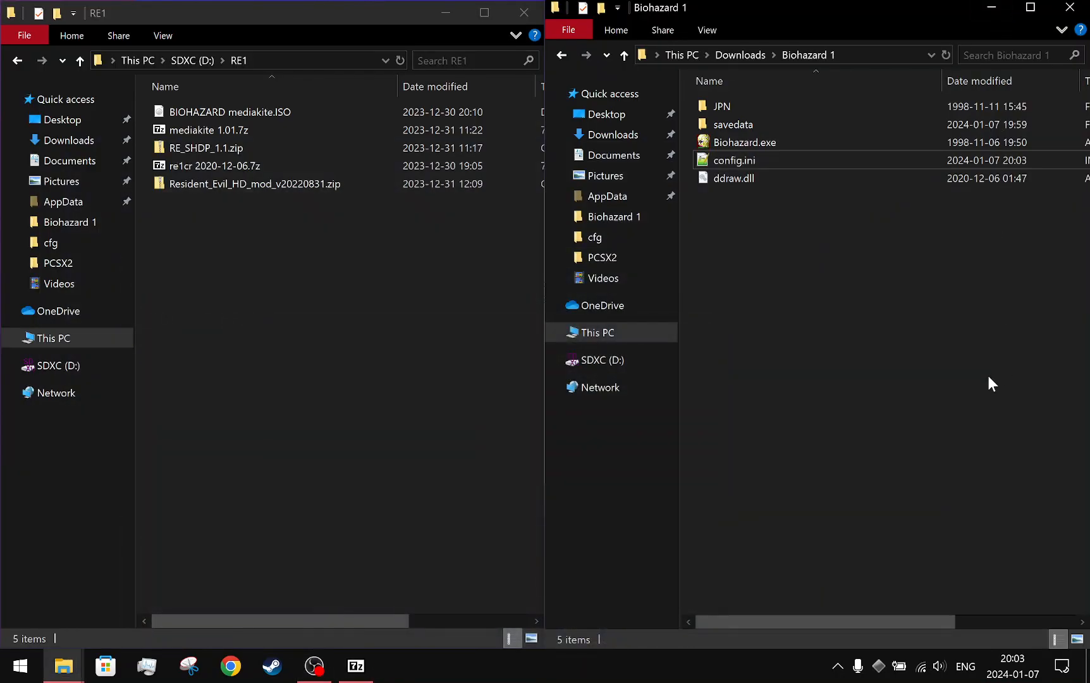
{"action": "right_click", "coordinate": [872, 403]}
{"action": "left_click", "coordinate": [878, 375]}
{"action": "right_click", "coordinate": [884, 400]}
{"action": "left_click", "coordinate": [876, 358]}
{"action": "right_click", "coordinate": [1036, 414]}
{"action": "left_click", "coordinate": [985, 505]}
{"action": "right_click", "coordinate": [991, 520]}
{"action": "left_click", "coordinate": [925, 539]}
{"action": "right_click", "coordinate": [973, 517]}
{"action": "right_click", "coordinate": [1025, 472]}
{"action": "left_click", "coordinate": [814, 463]}
{"action": "right_click", "coordinate": [1024, 471]}
{"action": "left_click", "coordinate": [812, 485]}
{"action": "right_click", "coordinate": [959, 464]}
{"action": "left_click", "coordinate": [945, 509]}
{"action": "right_click", "coordinate": [1008, 474]}
{"action": "left_click", "coordinate": [1012, 490]}
{"action": "right_click", "coordinate": [840, 382]}
{"action": "left_click", "coordinate": [911, 317]}
{"action": "right_click", "coordinate": [805, 306]}
{"action": "left_click", "coordinate": [746, 231]}
{"action": "right_click", "coordinate": [736, 260]}
{"action": "left_click", "coordinate": [754, 209]}
{"action": "right_click", "coordinate": [744, 254]}
{"action": "left_click", "coordinate": [745, 246]}
{"action": "right_click", "coordinate": [735, 260]}
{"action": "left_click", "coordinate": [748, 222]}
{"action": "right_click", "coordinate": [735, 250]}
{"action": "left_click", "coordinate": [742, 216]}
{"action": "right_click", "coordinate": [739, 254]}
{"action": "left_click", "coordinate": [749, 221]}
{"action": "right_click", "coordinate": [738, 263]}
{"action": "left_click", "coordinate": [749, 219]}
{"action": "right_click", "coordinate": [746, 262]}
{"action": "left_click", "coordinate": [750, 231]}
{"action": "right_click", "coordinate": [751, 258]}
{"action": "left_click", "coordinate": [754, 221]}
{"action": "right_click", "coordinate": [756, 282]}
{"action": "left_click", "coordinate": [756, 230]}
{"action": "right_click", "coordinate": [747, 273]}
{"action": "left_click", "coordinate": [750, 230]}
{"action": "right_click", "coordinate": [745, 265]}
{"action": "left_click", "coordinate": [755, 225]}
{"action": "right_click", "coordinate": [761, 268]}
{"action": "left_click", "coordinate": [762, 225]}
{"action": "right_click", "coordinate": [749, 259]}
{"action": "left_click", "coordinate": [752, 232]}
{"action": "right_click", "coordinate": [752, 231]}
{"action": "left_click", "coordinate": [759, 193]}
{"action": "right_click", "coordinate": [759, 260]}
{"action": "left_click", "coordinate": [755, 225]}
{"action": "right_click", "coordinate": [742, 260]}
{"action": "left_click", "coordinate": [745, 218]}
{"action": "right_click", "coordinate": [737, 257]}
{"action": "left_click", "coordinate": [748, 212]}
{"action": "right_click", "coordinate": [741, 247]}
{"action": "left_click", "coordinate": [747, 212]}
{"action": "right_click", "coordinate": [741, 242]}
{"action": "left_click", "coordinate": [748, 212]}
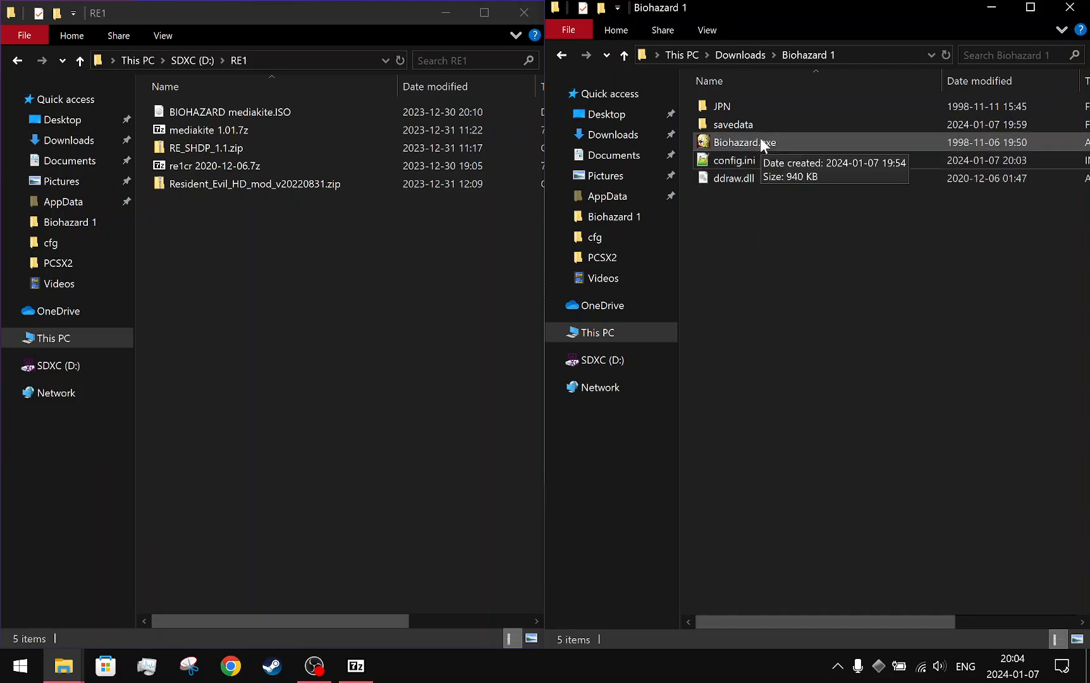
{"action": "right_click", "coordinate": [759, 230]}
{"action": "left_click", "coordinate": [754, 206]}
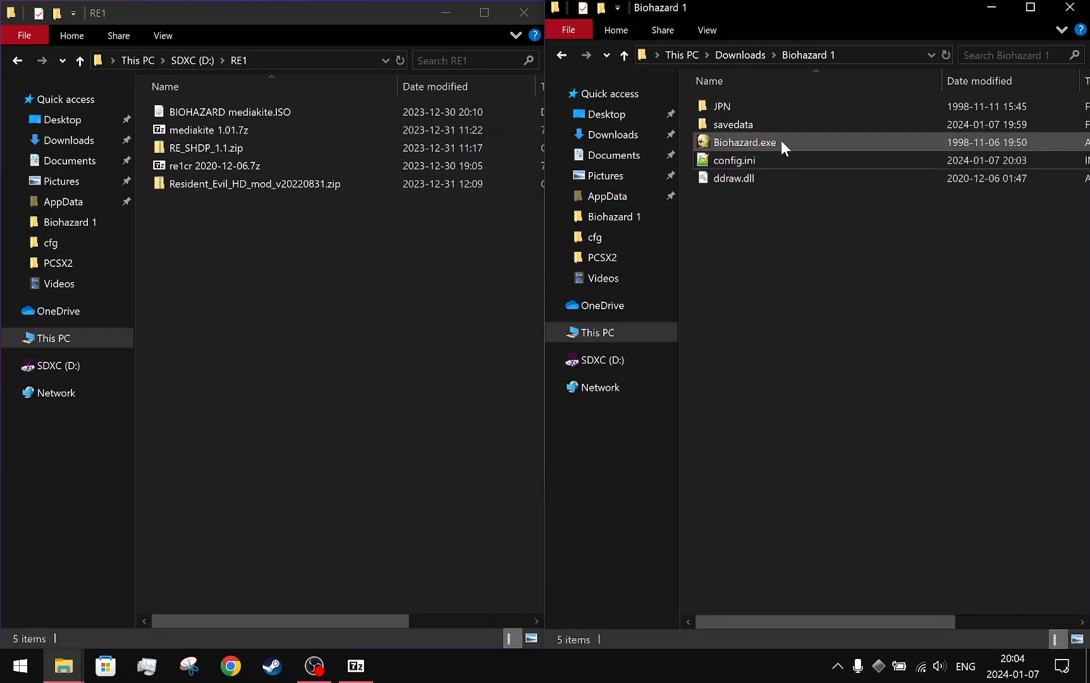
- Create a shortcut to Biohazard.exe inside the Biohazard 1 folder
{"action": "left_click", "coordinate": [808, 142]}
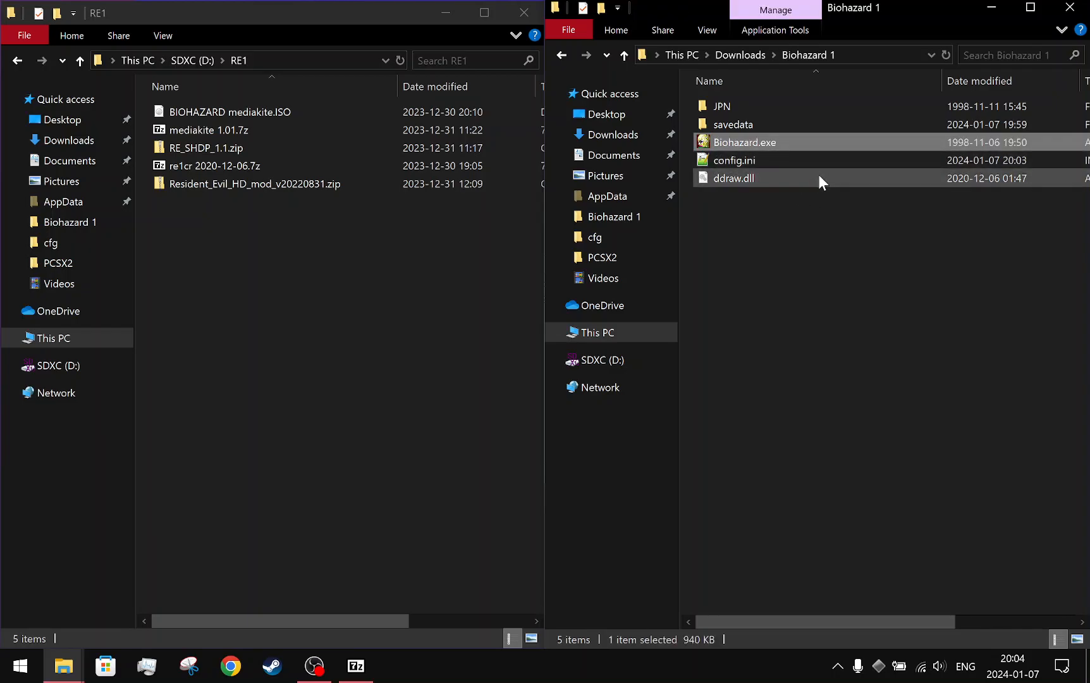
{"action": "mouse_move", "coordinate": [810, 134]}
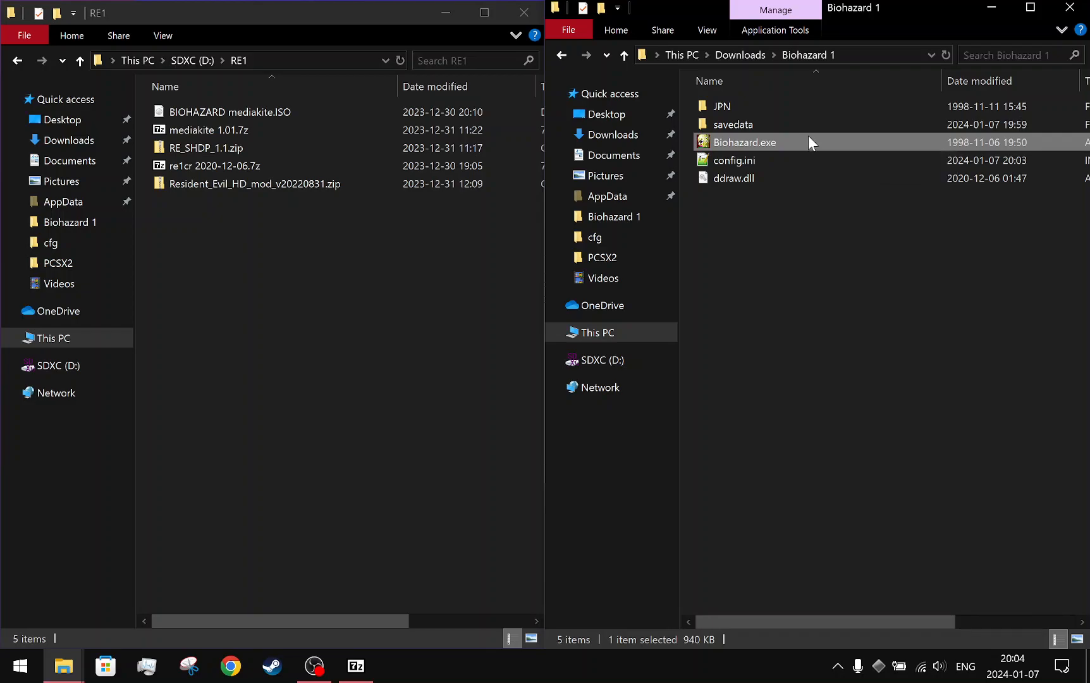
{"action": "right_click", "coordinate": [809, 137]}
{"action": "left_click", "coordinate": [756, 220]}
{"action": "left_click", "coordinate": [796, 138]}
{"action": "right_click", "coordinate": [793, 134]}
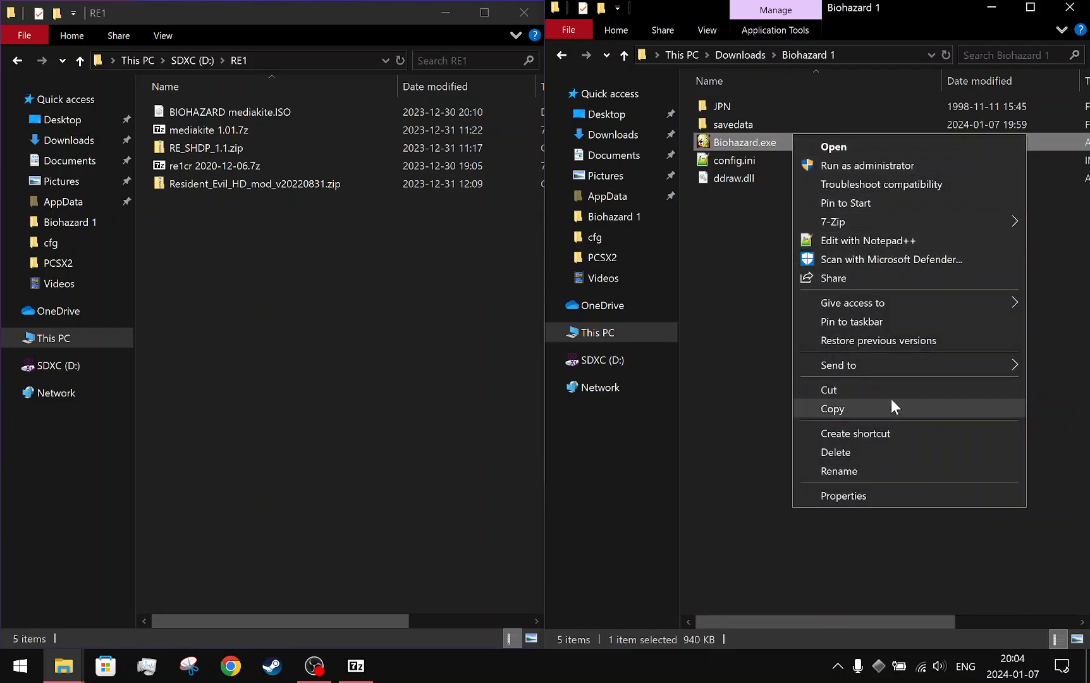
{"action": "left_click", "coordinate": [893, 435]}
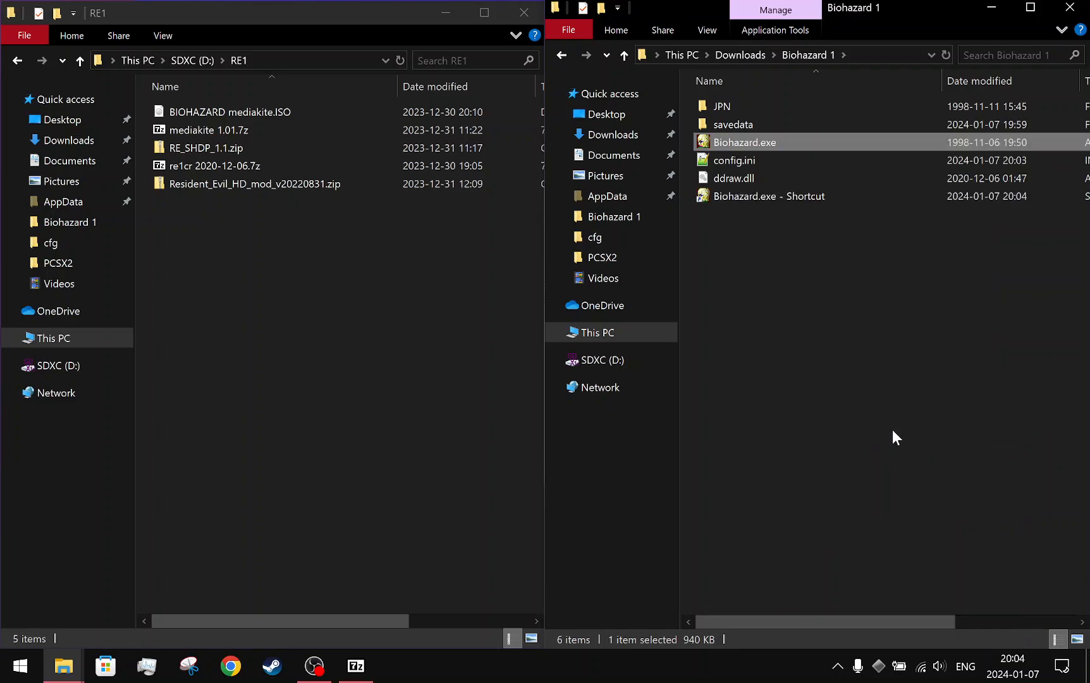
- Rename the new Biohazard.exe shortcut as "Biohazard config"
{"action": "right_click", "coordinate": [805, 158]}
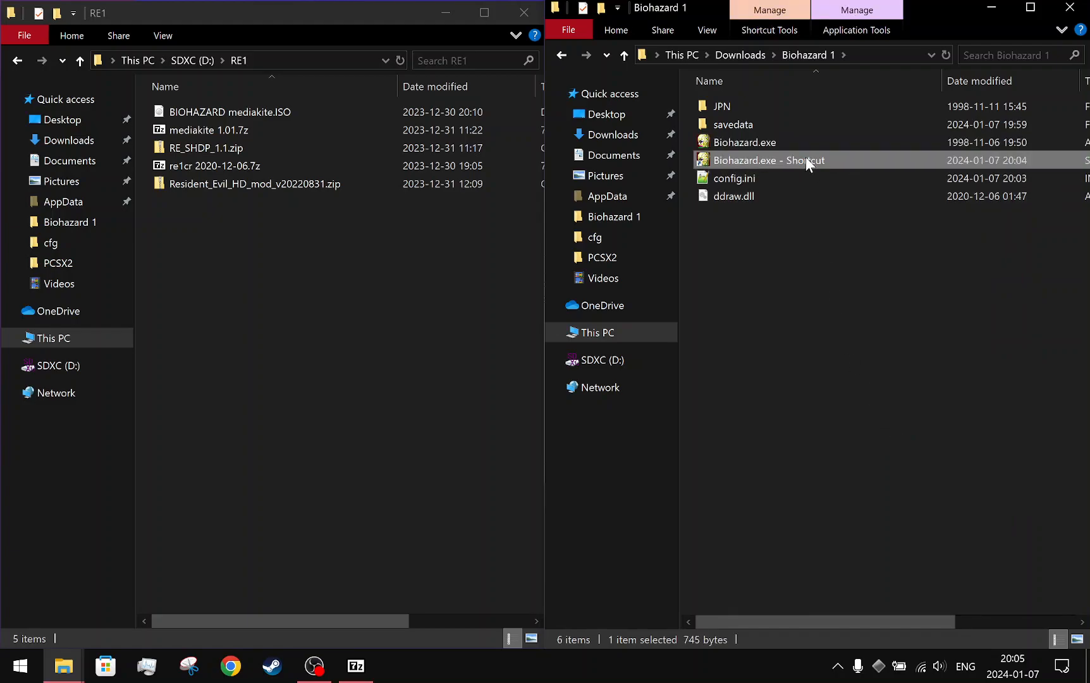
{"action": "left_click", "coordinate": [879, 478]}
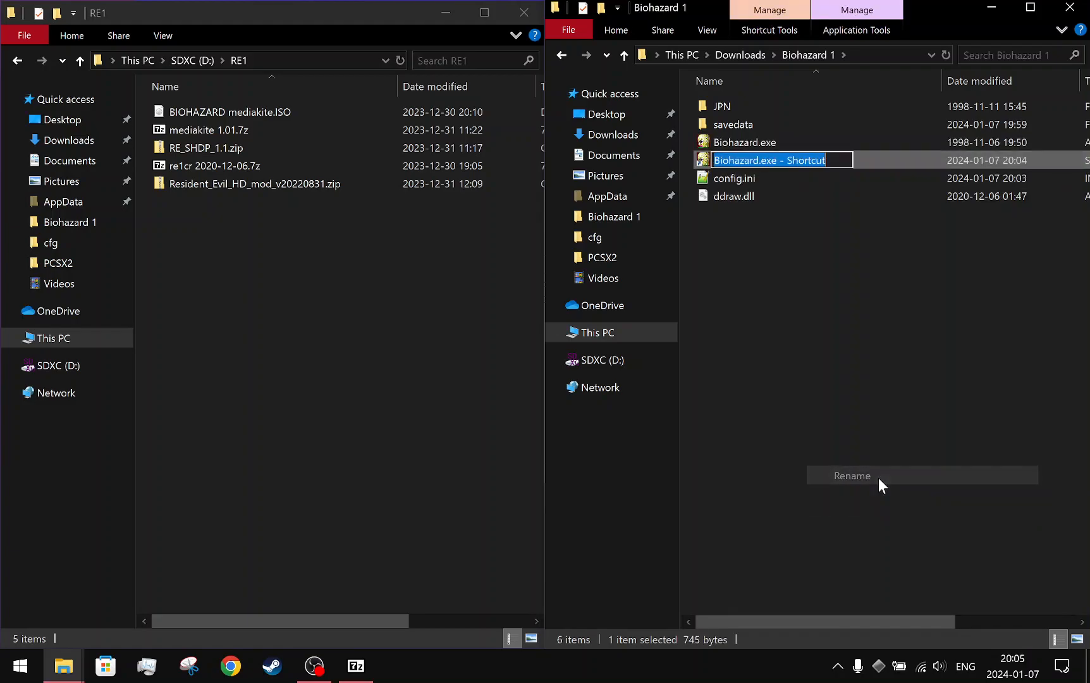
{"action": "key", "text": "End"}
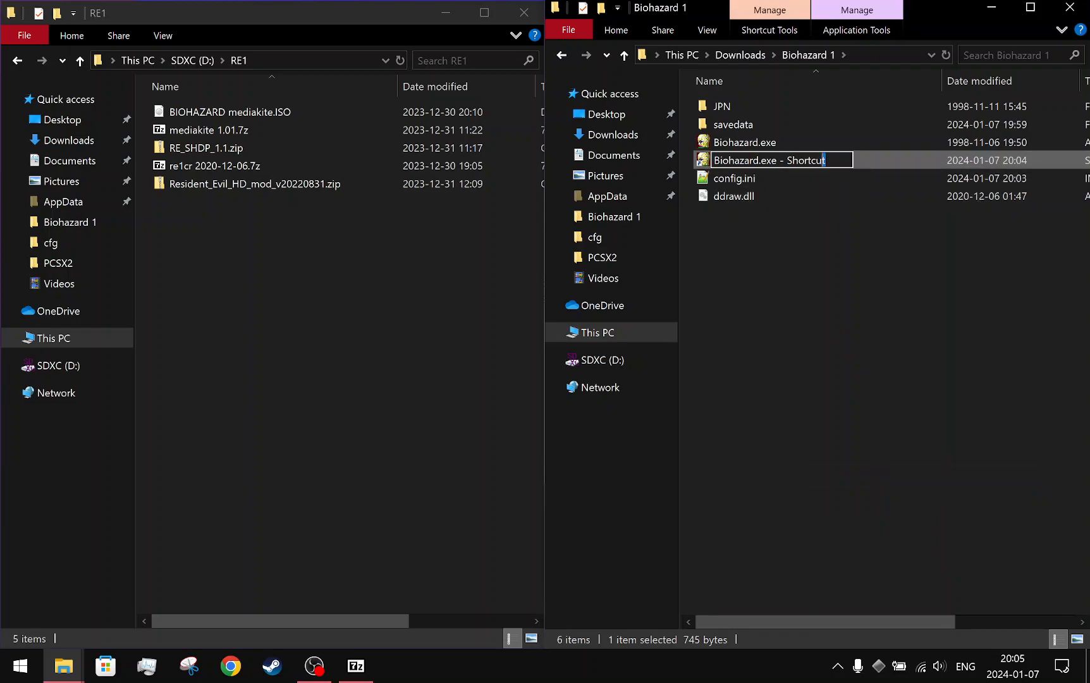
{"action": "key", "text": "BackSpace"}
{"action": "key", "text": "BackSpace"}
{"action": "key", "text": "BackSpace"}
{"action": "key", "text": "BackSpace"}
{"action": "key", "text": "BackSpace"}
{"action": "key", "text": "BackSpace"}
{"action": "key", "text": "BackSpace"}
{"action": "key", "text": "BackSpace"}
{"action": "key", "text": "BackSpace"}
{"action": "key", "text": "BackSpace"}
{"action": "key", "text": "BackSpace"}
{"action": "key", "text": "BackSpace"}
{"action": "key", "text": "BackSpace"}
{"action": "key", "text": "BackSpace"}
{"action": "key", "text": "BackSpace"}
{"action": "type", "text": "config"}
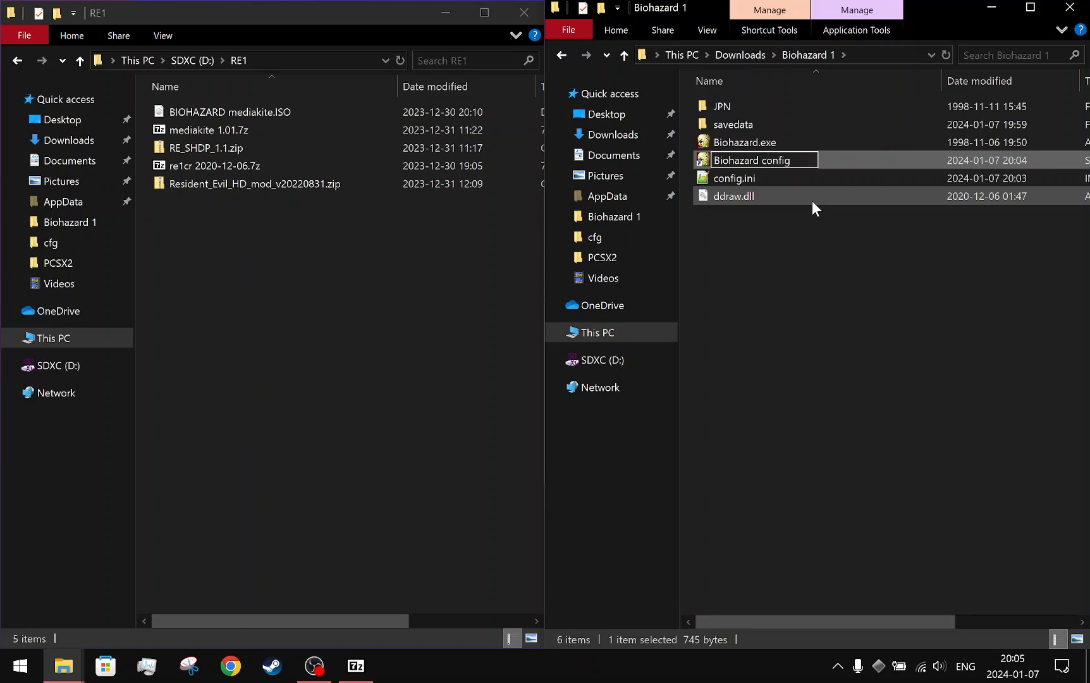
{"action": "key", "text": "Return"}
- Append the -config parameter after the quoted target path in the Biohazard config shortcut's properties and apply the change
{"action": "right_click", "coordinate": [788, 137]}
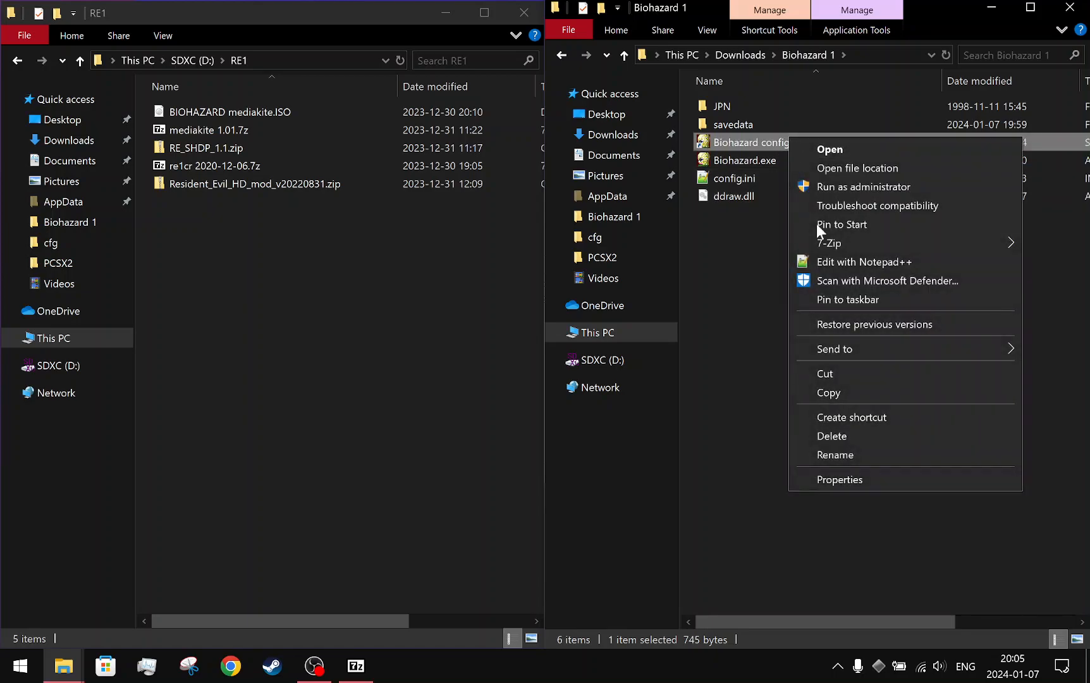
{"action": "left_click", "coordinate": [722, 275]}
{"action": "left_click", "coordinate": [778, 142]}
{"action": "right_click", "coordinate": [778, 142]}
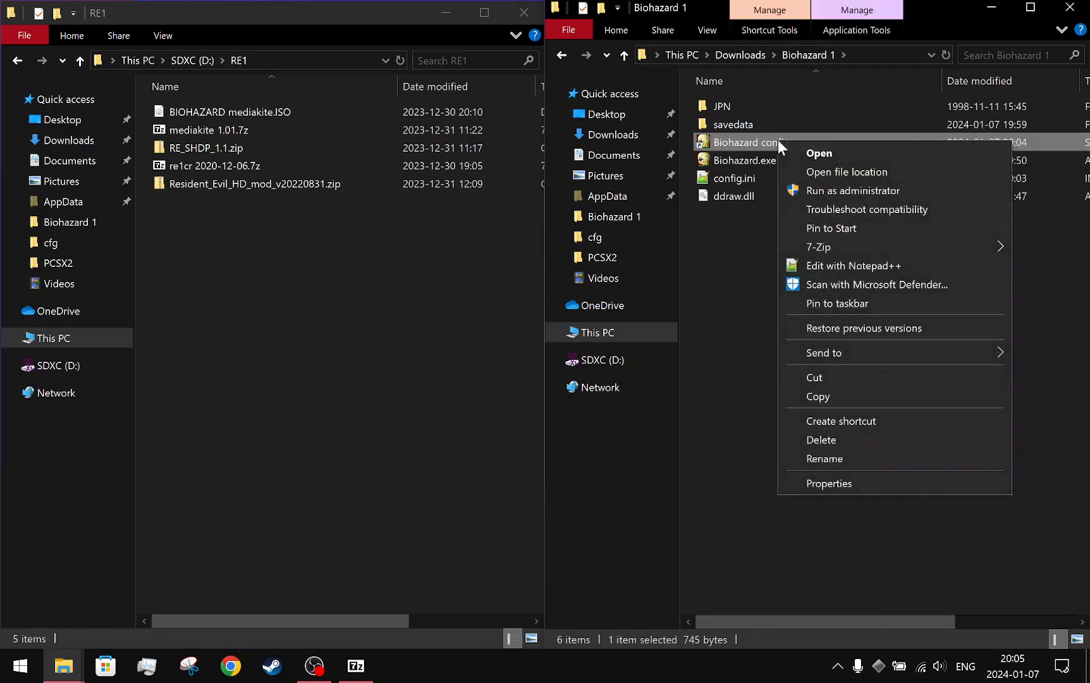
{"action": "left_click", "coordinate": [751, 176]}
{"action": "right_click", "coordinate": [770, 144]}
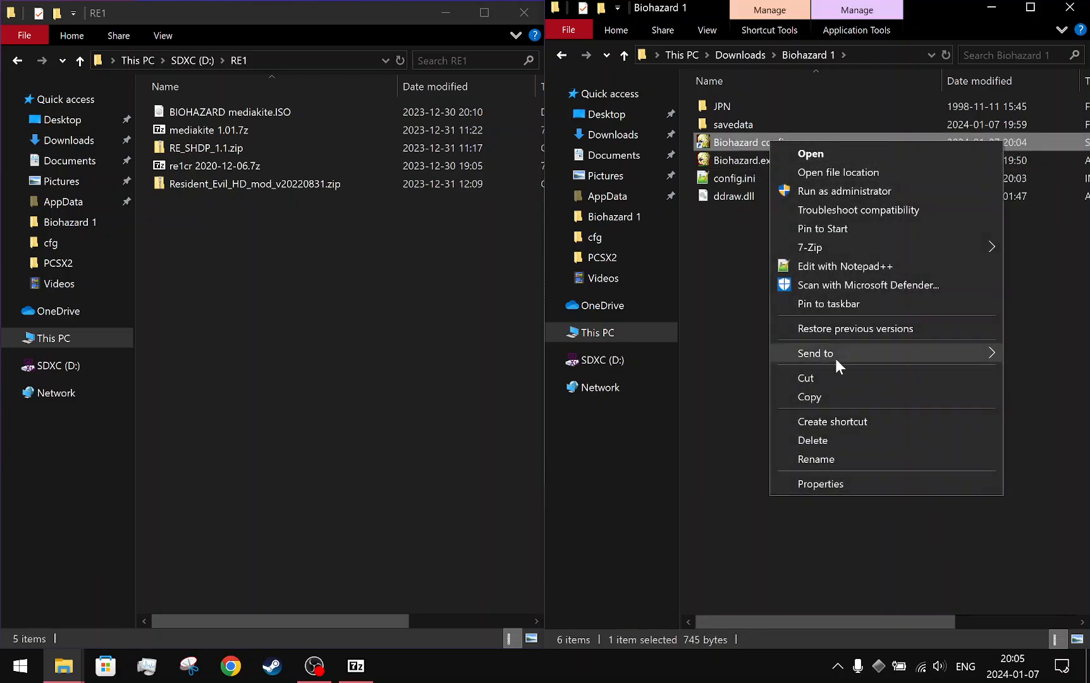
{"action": "left_click", "coordinate": [843, 482]}
{"action": "left_click_drag", "start_coordinate": [950, 150], "coordinate": [741, 123]}
{"action": "left_click", "coordinate": [808, 272]}
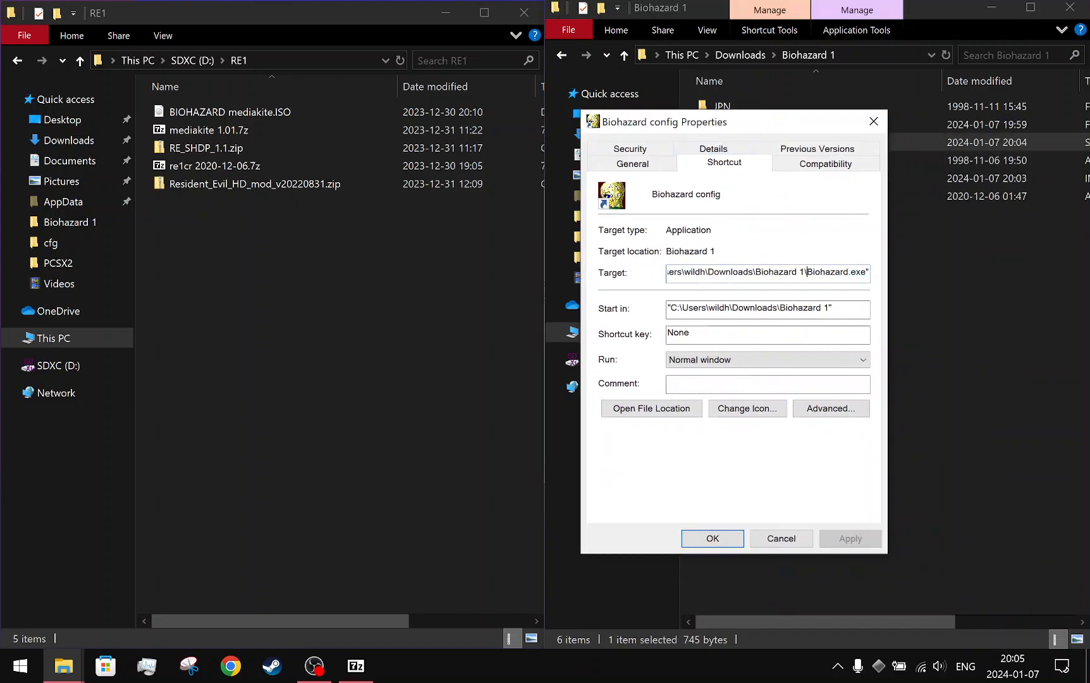
{"action": "left_click", "coordinate": [805, 273]}
{"action": "key", "text": "Left"}
{"action": "key", "text": "Right"}
{"action": "key", "text": "Right"}
{"action": "key", "text": "Right"}
{"action": "key", "text": "Right"}
{"action": "key", "text": "Right"}
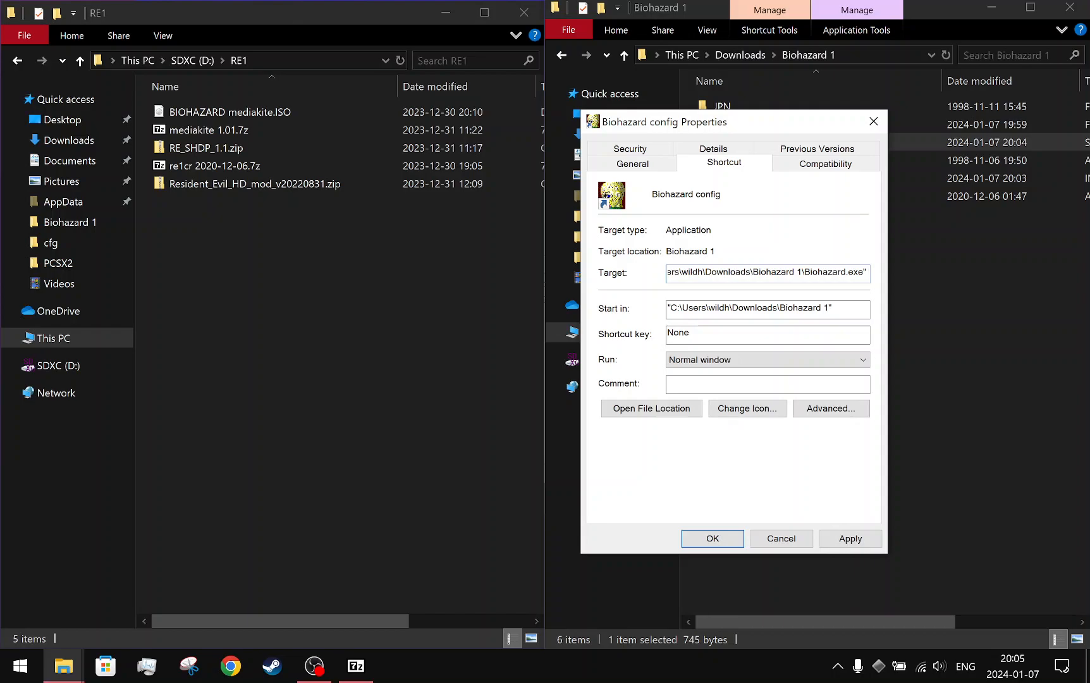
{"action": "type", "text": "-config"}
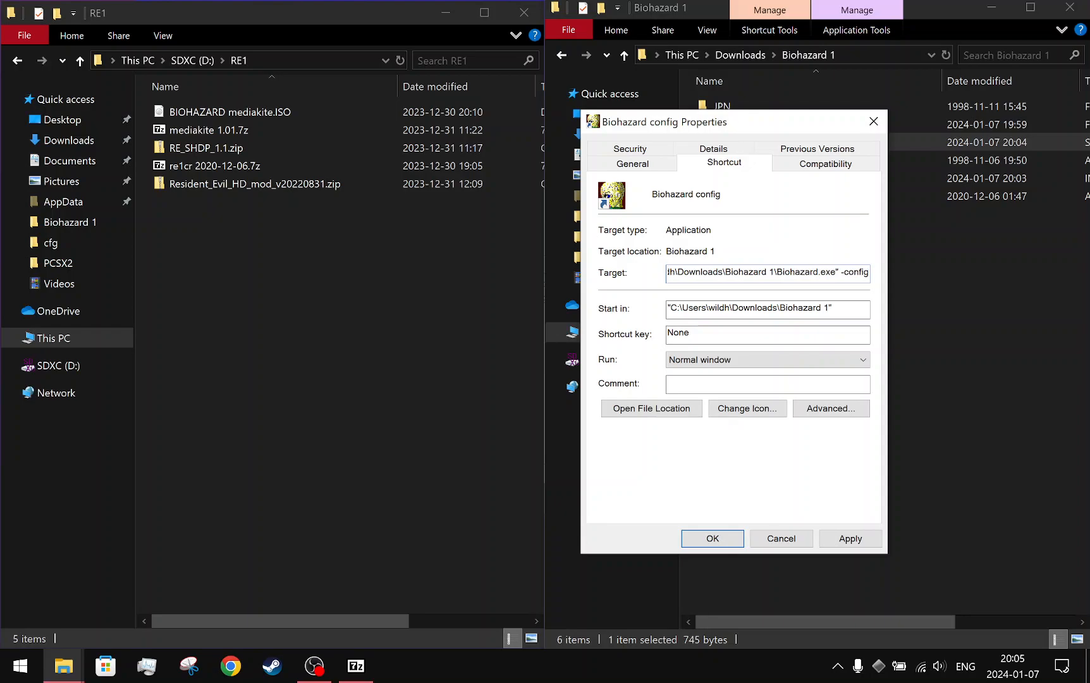
{"action": "left_click", "coordinate": [849, 537]}
{"action": "left_click", "coordinate": [713, 538]}
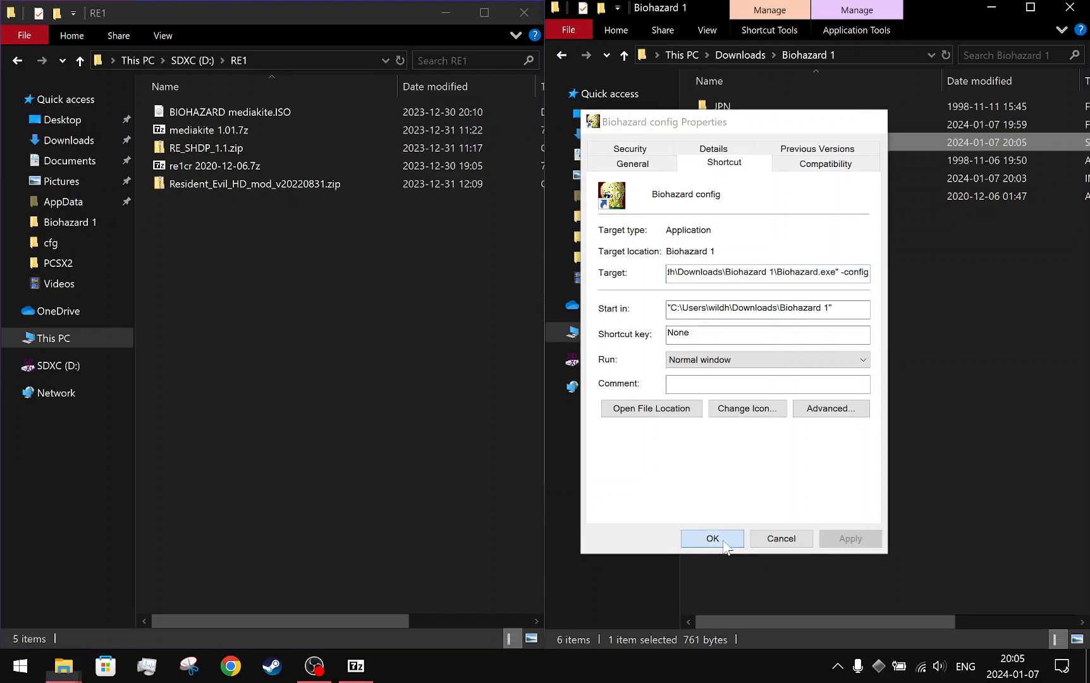
- Open the game configuration through the Biohazard config shortcut and check the controller and vibration intensity choices
{"action": "double_click", "coordinate": [759, 142]}
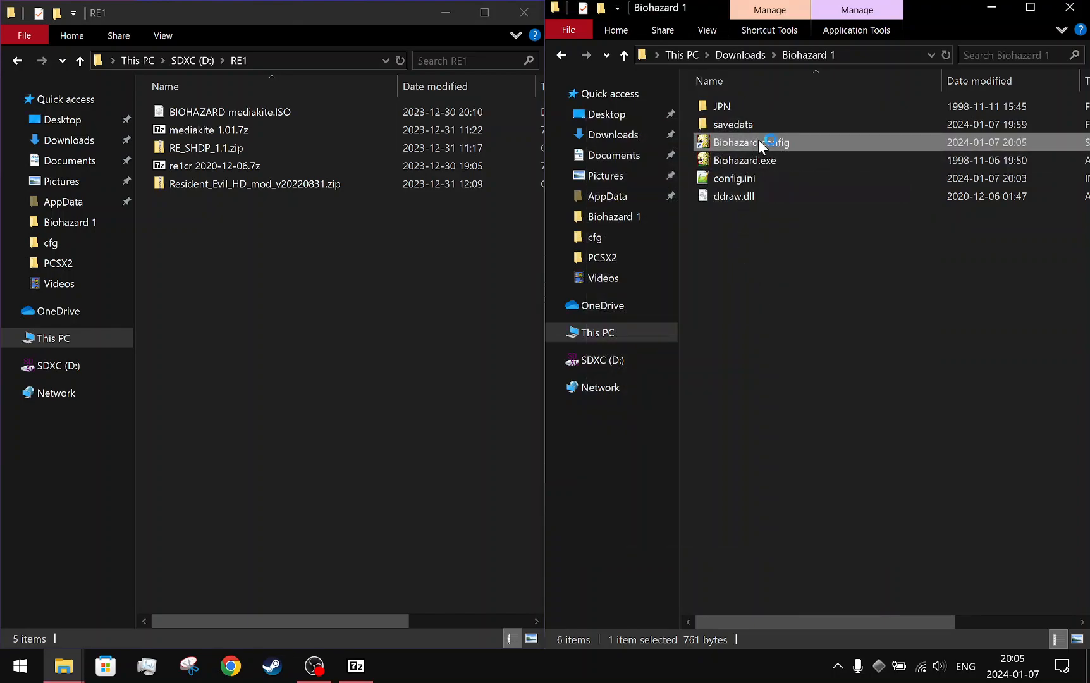
{"action": "left_click_drag", "start_coordinate": [605, 150], "coordinate": [663, 137]}
{"action": "left_click", "coordinate": [525, 359]}
{"action": "left_click", "coordinate": [526, 359]}
{"action": "left_click", "coordinate": [525, 359]}
{"action": "left_click", "coordinate": [526, 359]}
{"action": "left_click", "coordinate": [530, 418]}
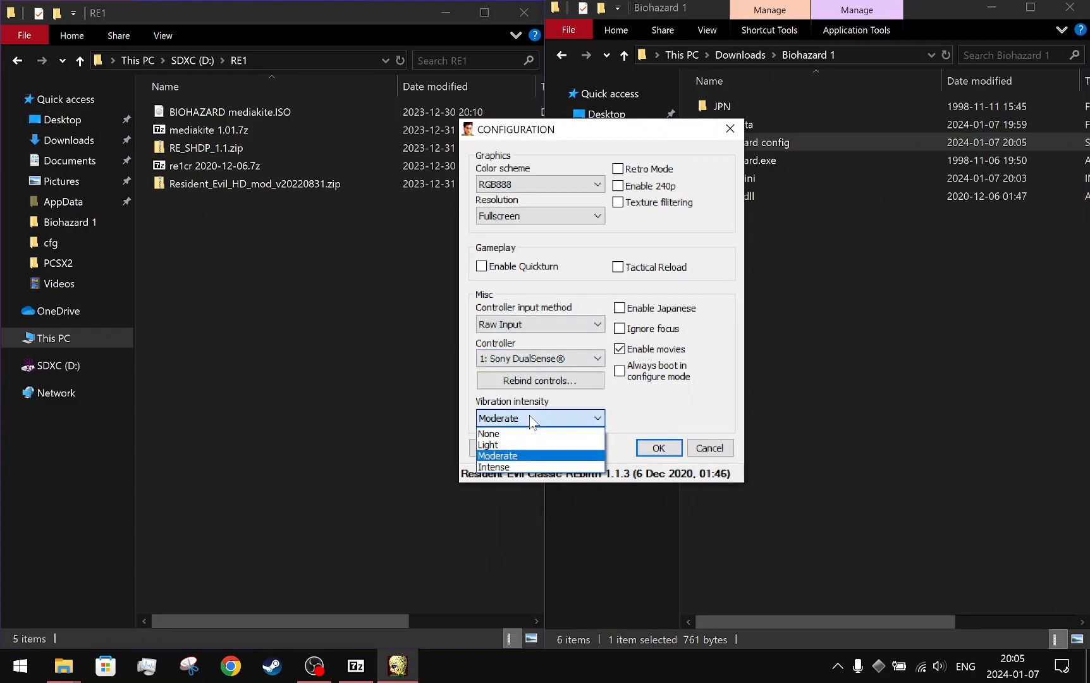
{"action": "left_click", "coordinate": [529, 419]}
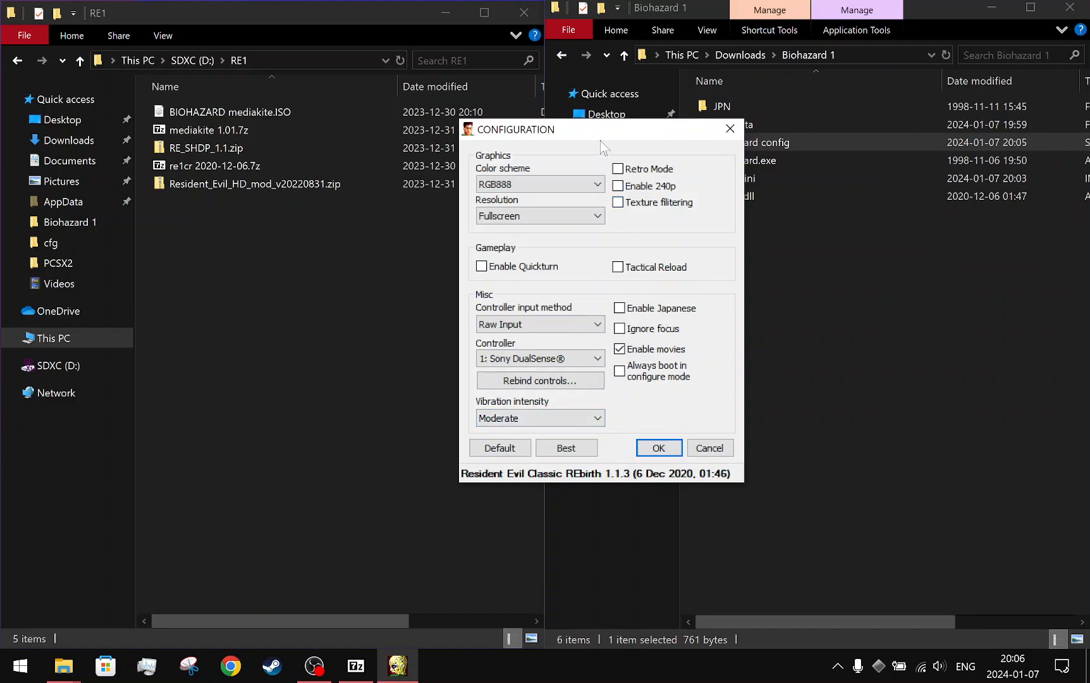
- Enable Quickturn and Tactical Reload, and save the configuration to start the game
{"action": "left_click", "coordinate": [482, 266]}
{"action": "left_click", "coordinate": [618, 267]}
{"action": "left_click_drag", "start_coordinate": [627, 126], "coordinate": [565, 133]}
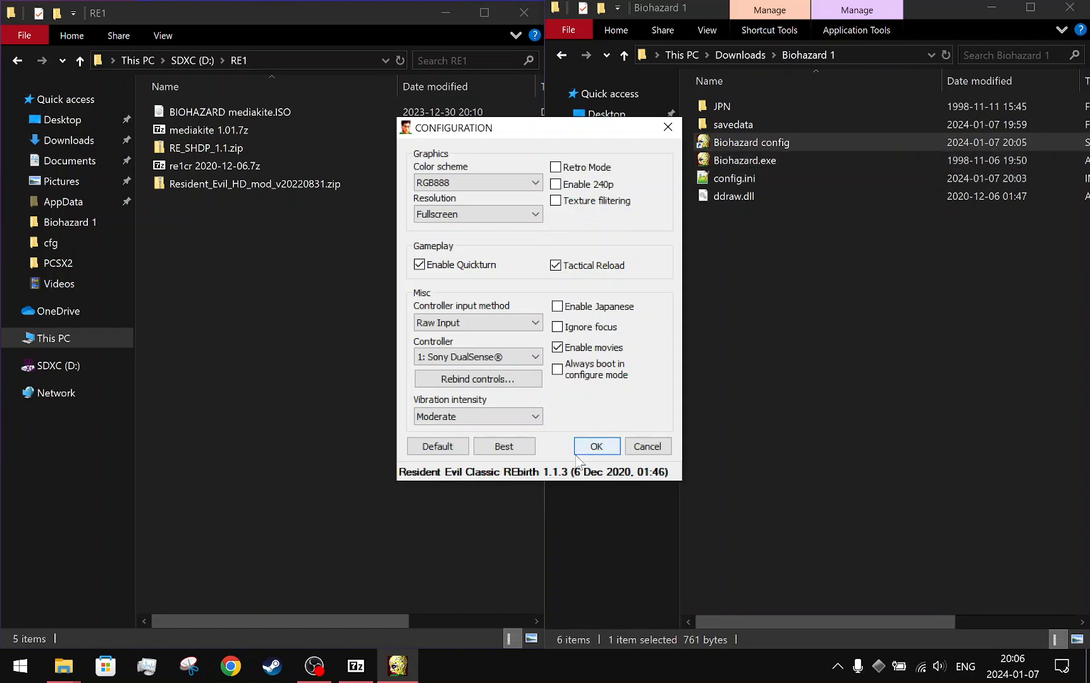
{"action": "left_click", "coordinate": [608, 448]}
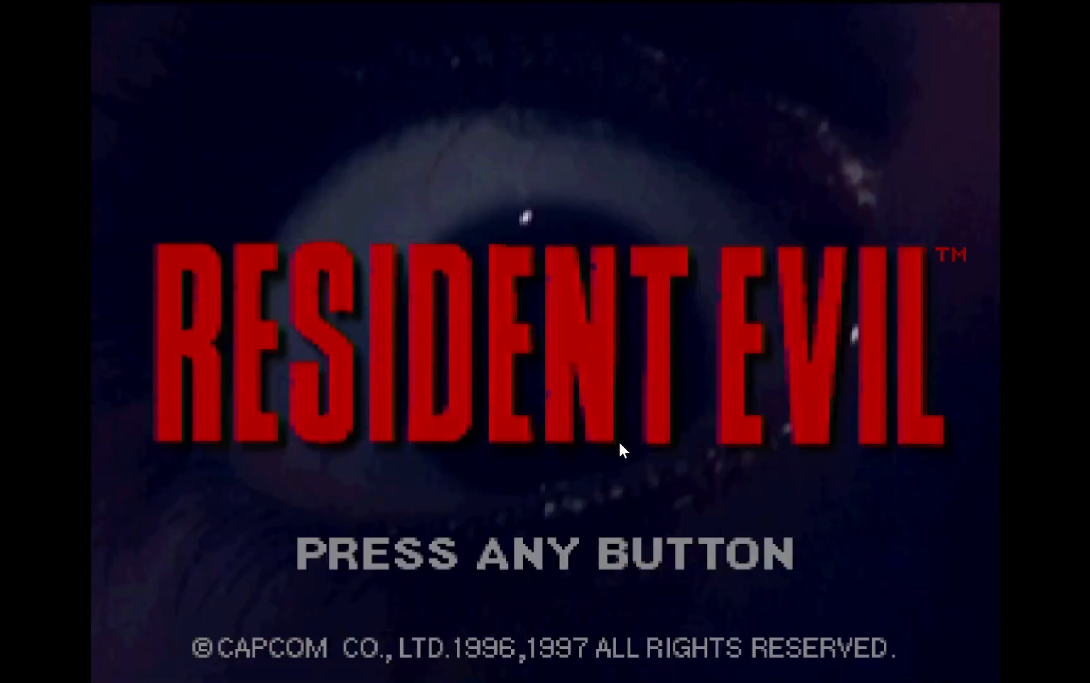
- Start a new game from the title screen and browse the character cards to Chris Redfield on HARD
{"action": "key", "text": "Return"}
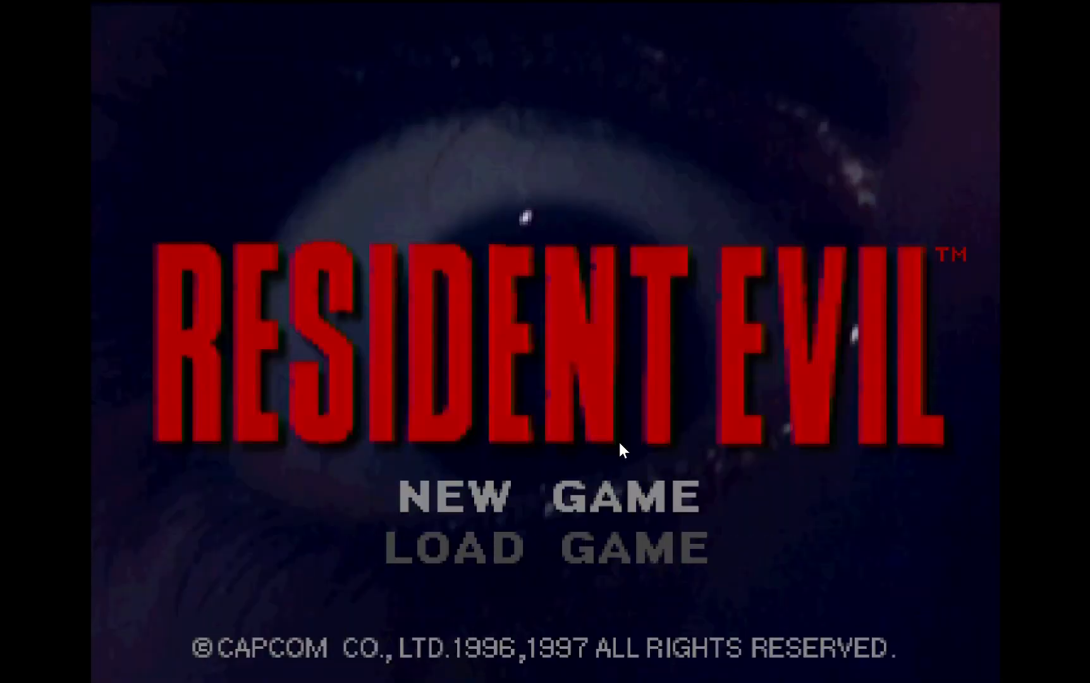
{"action": "key", "text": "Down"}
{"action": "key", "text": "Up"}
{"action": "key", "text": "Down"}
{"action": "key", "text": "Up"}
{"action": "key", "text": "Down"}
{"action": "key", "text": "Up"}
{"action": "key", "text": "Down"}
{"action": "key", "text": "Up"}
{"action": "key", "text": "Down"}
{"action": "key", "text": "Up"}
{"action": "key", "text": "Down"}
{"action": "key", "text": "Up"}
{"action": "key", "text": "Down"}
{"action": "key", "text": "Up"}
{"action": "key", "text": "Down"}
{"action": "key", "text": "Up"}
{"action": "key", "text": "Down"}
{"action": "key", "text": "Up"}
{"action": "key", "text": "Return"}
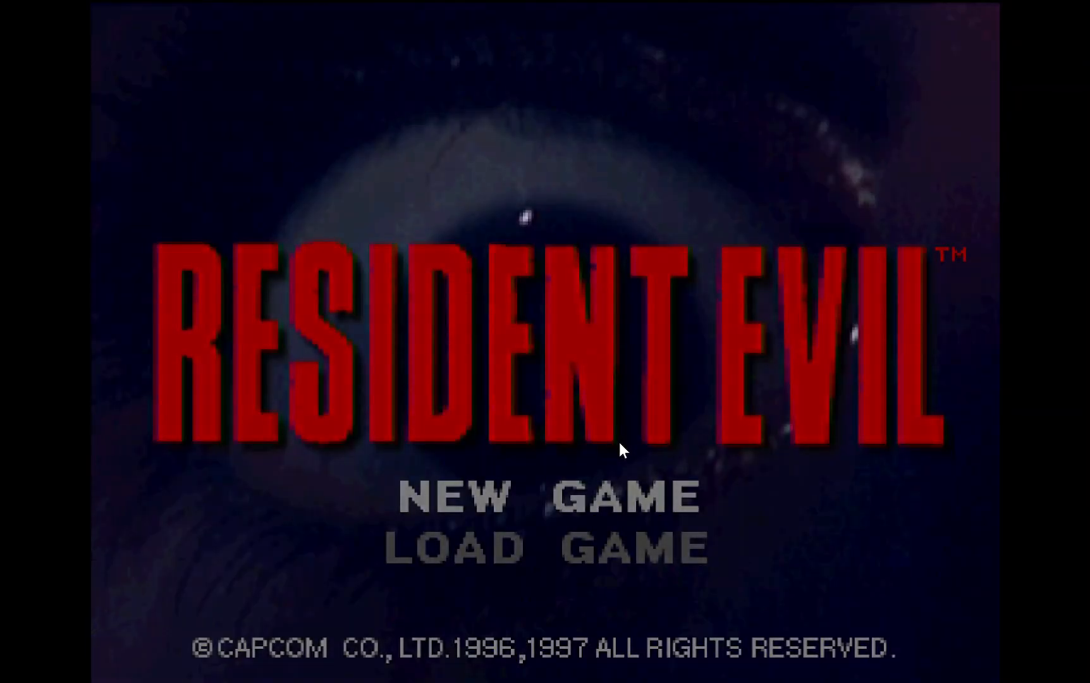
{"action": "key", "text": "Right"}
{"action": "key", "text": "Right"}
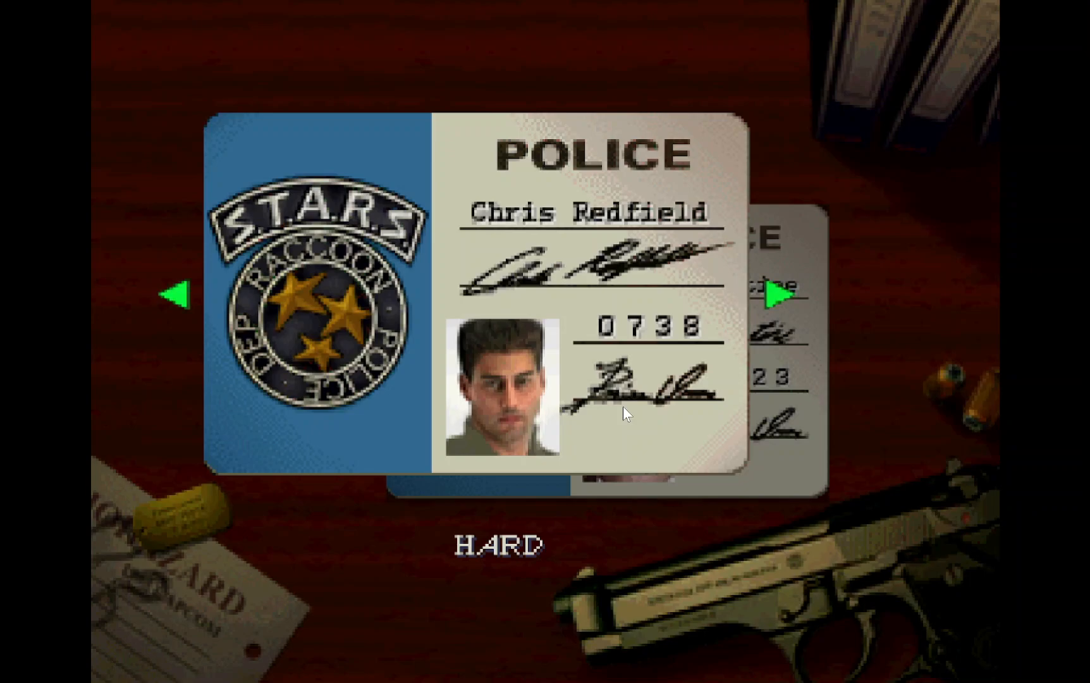
- Toggle the game between windowed and fullscreen mode, and quit it
{"action": "key", "text": "alt+Return"}
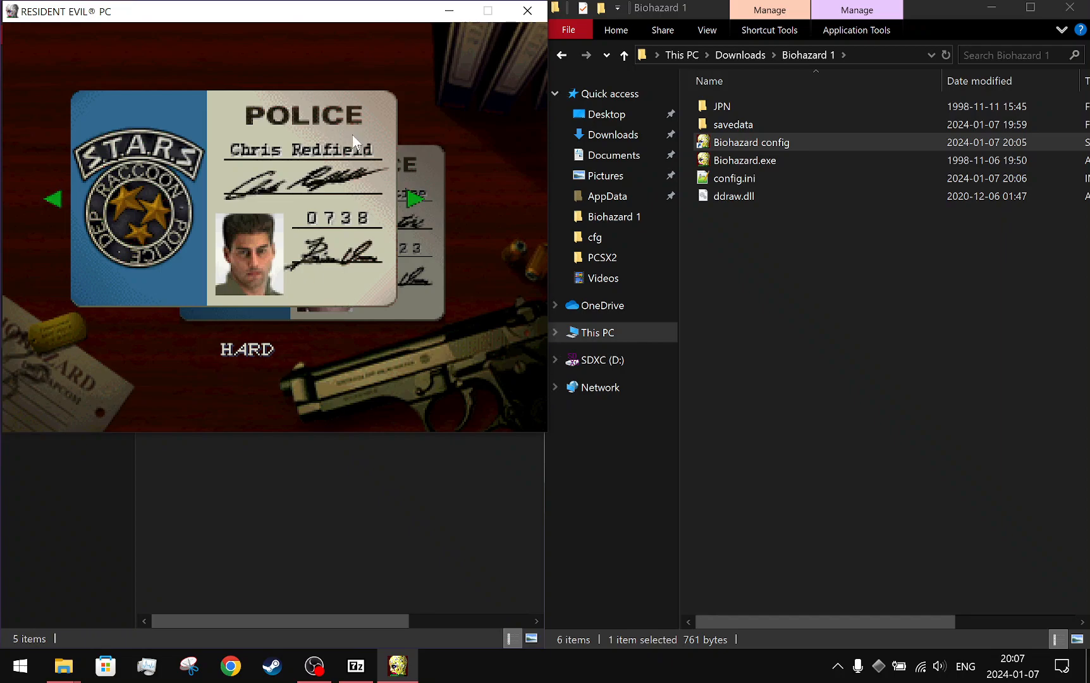
{"action": "left_click_drag", "start_coordinate": [276, 8], "coordinate": [490, 127]}
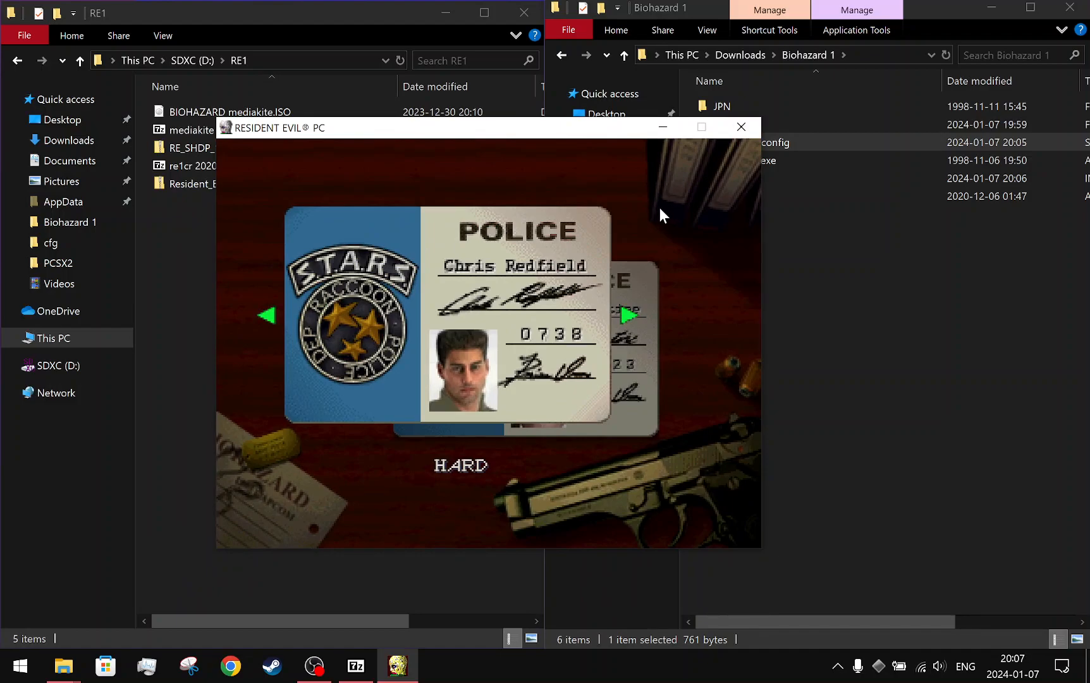
{"action": "key", "text": "F8"}
{"action": "key", "text": "alt+Return"}
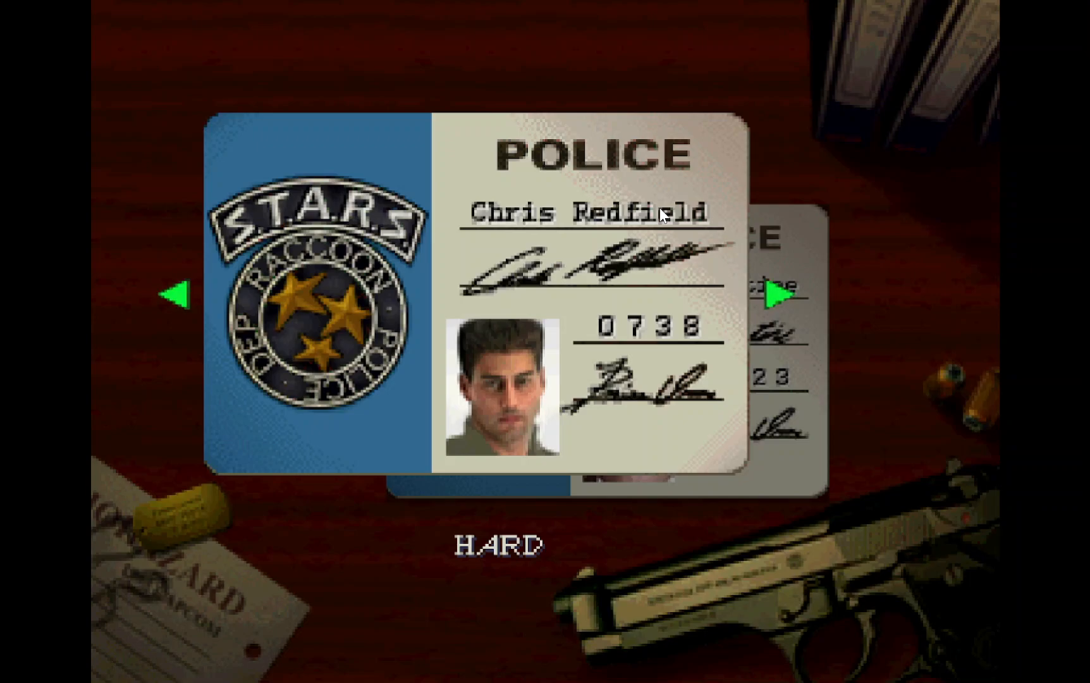
{"action": "key", "text": "alt+F4"}
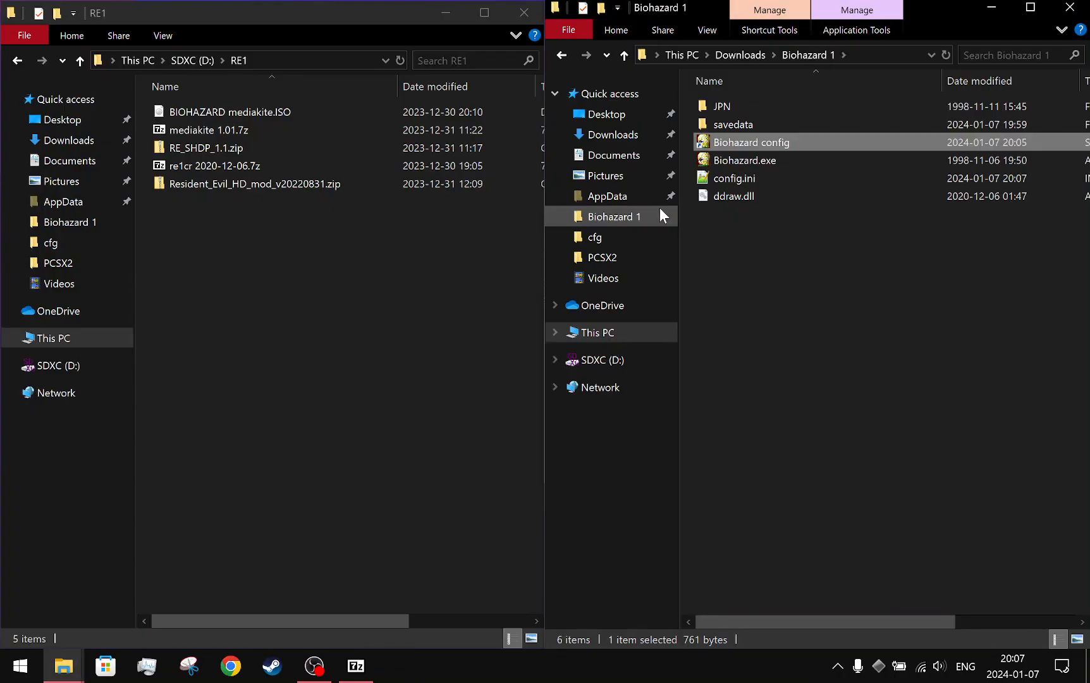
{"action": "left_click", "coordinate": [814, 242]}
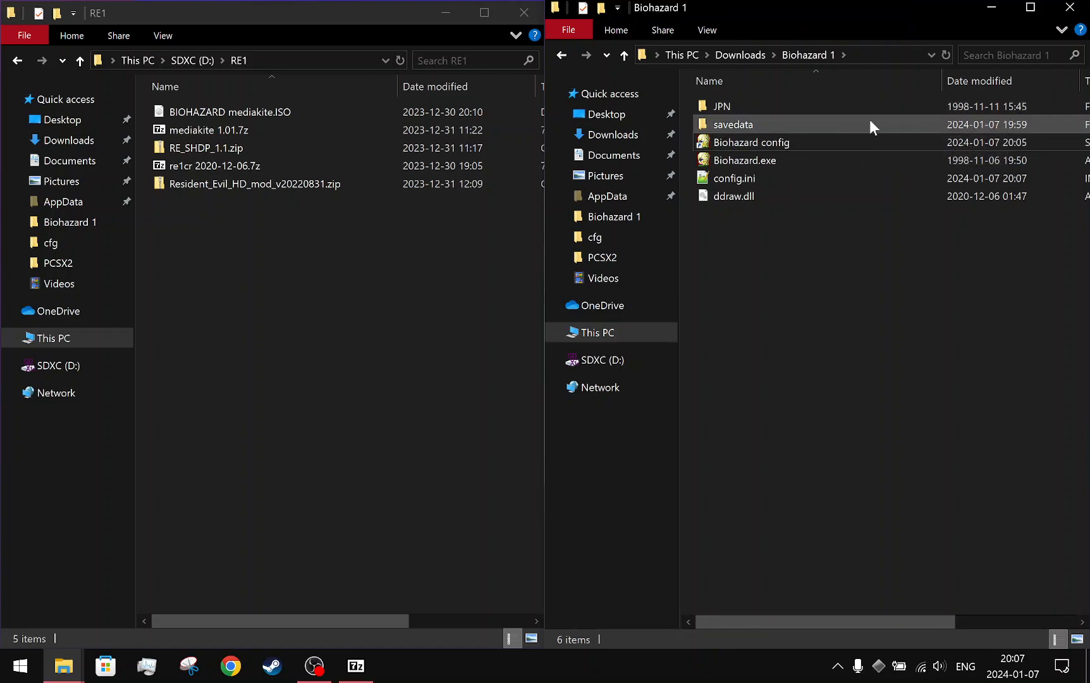
- Reopen the configuration through the Biohazard config shortcut and bring up the control bindings
{"action": "double_click", "coordinate": [825, 143]}
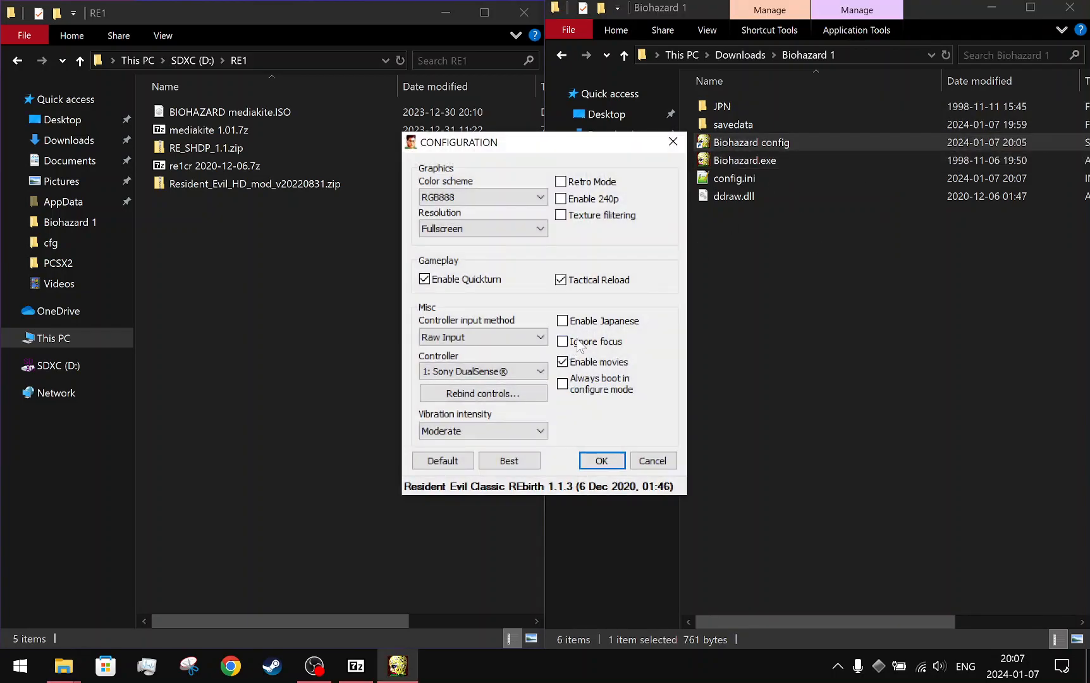
{"action": "left_click", "coordinate": [493, 371]}
{"action": "left_click", "coordinate": [494, 372]}
{"action": "left_click", "coordinate": [500, 396]}
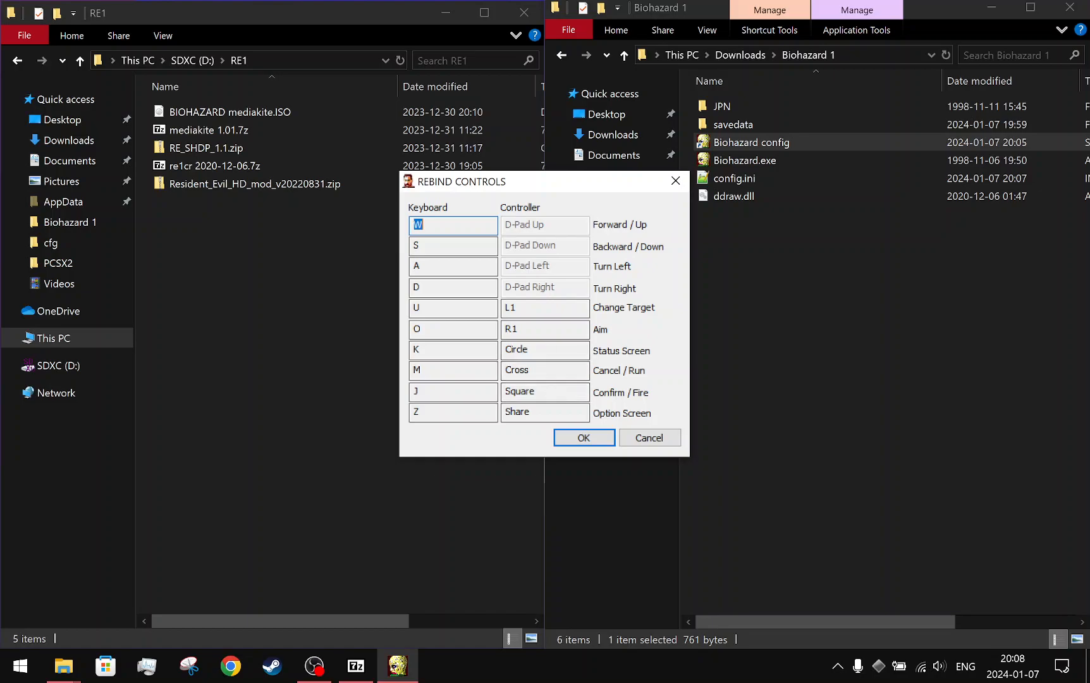
- Rebind the controller's Aim action to R2 and save the game configuration
{"action": "left_click", "coordinate": [543, 329]}
{"action": "key", "text": "BackSpace"}
{"action": "type", "text": "2"}
{"action": "left_click", "coordinate": [545, 371]}
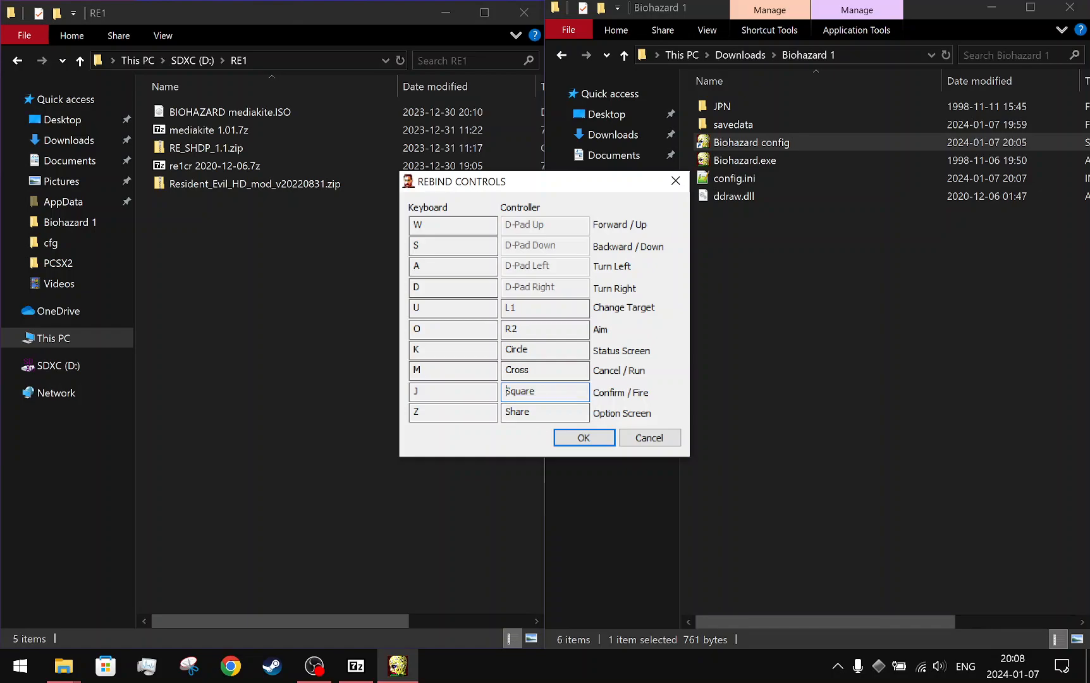
{"action": "left_click", "coordinate": [566, 436]}
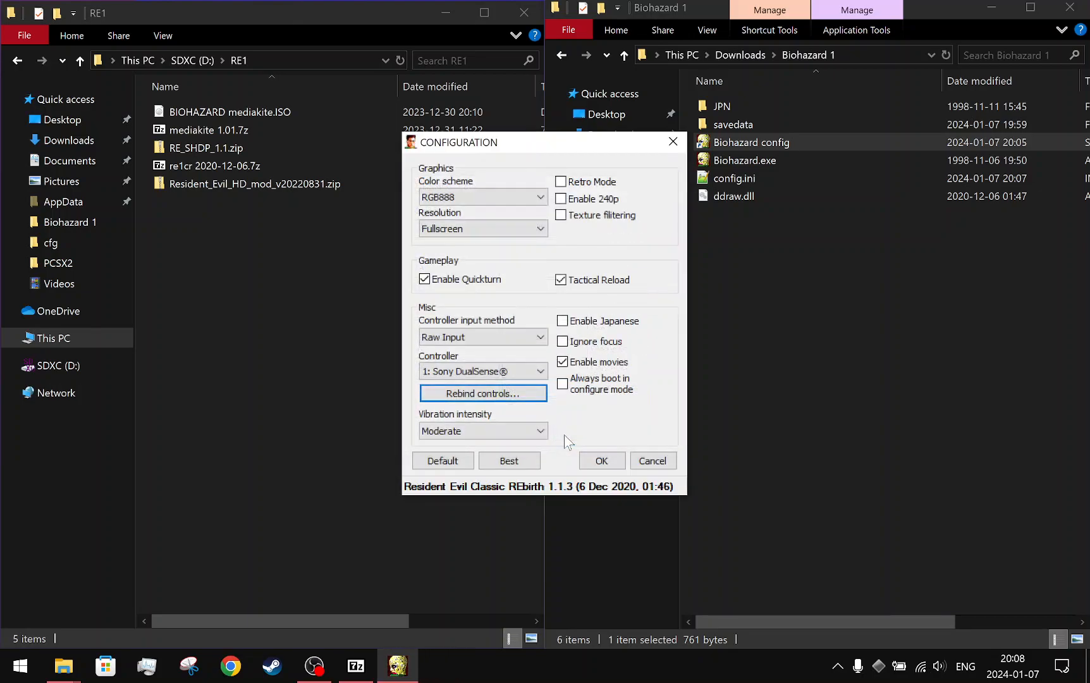
{"action": "left_click", "coordinate": [602, 464]}
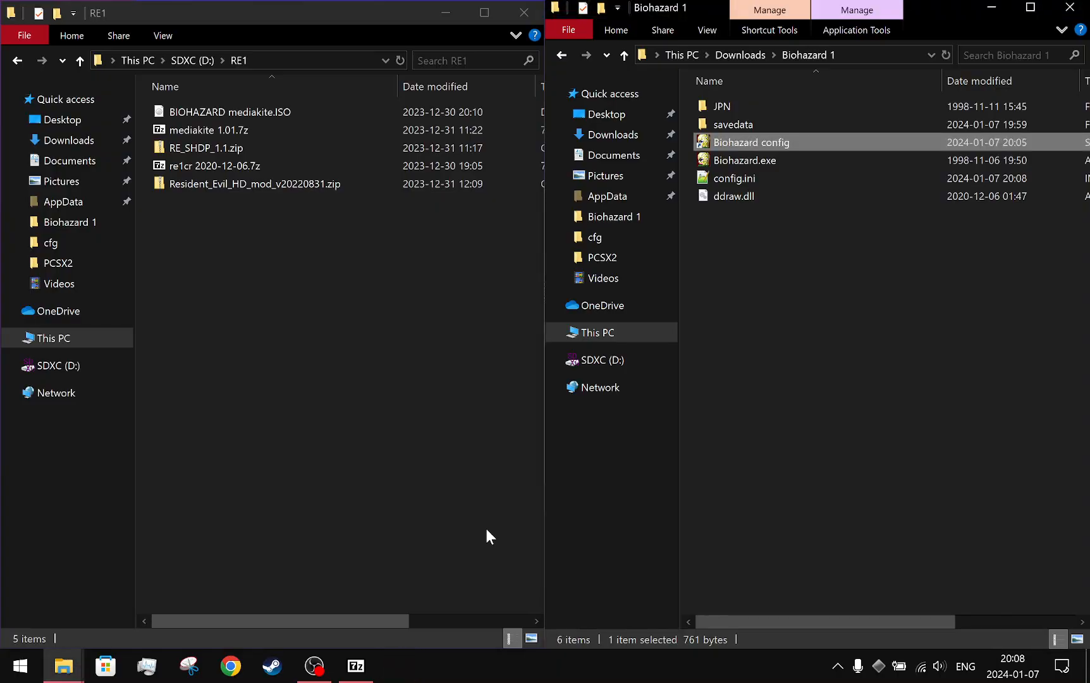
{"action": "right_click", "coordinate": [414, 379]}
{"action": "right_click", "coordinate": [344, 314]}
{"action": "left_click", "coordinate": [268, 292]}
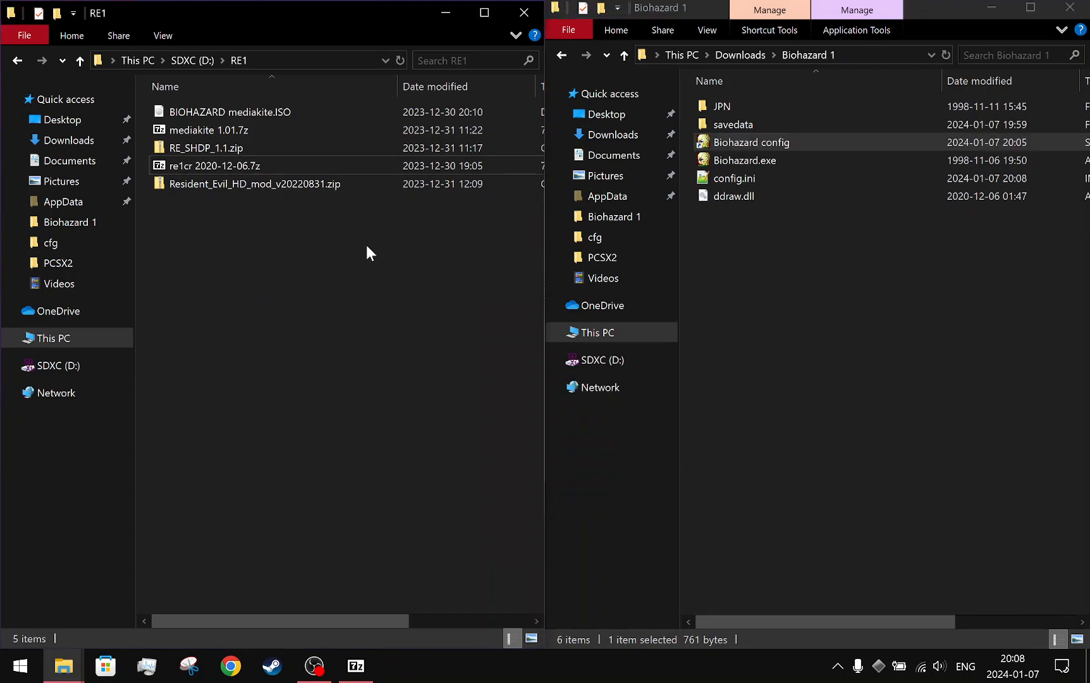
{"action": "right_click", "coordinate": [349, 272]}
{"action": "left_click", "coordinate": [337, 296]}
{"action": "right_click", "coordinate": [337, 295]}
{"action": "left_click", "coordinate": [333, 242]}
{"action": "right_click", "coordinate": [318, 310]}
{"action": "left_click", "coordinate": [332, 275]}
{"action": "right_click", "coordinate": [343, 340]}
{"action": "left_click", "coordinate": [348, 265]}
{"action": "right_click", "coordinate": [335, 321]}
{"action": "left_click", "coordinate": [345, 275]}
{"action": "right_click", "coordinate": [335, 323]}
{"action": "left_click", "coordinate": [340, 290]}
{"action": "right_click", "coordinate": [339, 311]}
{"action": "left_click", "coordinate": [346, 290]}
{"action": "right_click", "coordinate": [277, 234]}
{"action": "left_click", "coordinate": [224, 232]}
{"action": "right_click", "coordinate": [251, 271]}
{"action": "left_click", "coordinate": [236, 244]}
{"action": "right_click", "coordinate": [249, 278]}
{"action": "left_click", "coordinate": [228, 238]}
{"action": "right_click", "coordinate": [263, 280]}
{"action": "left_click", "coordinate": [222, 256]}
{"action": "right_click", "coordinate": [240, 275]}
{"action": "left_click", "coordinate": [225, 261]}
{"action": "right_click", "coordinate": [232, 258]}
{"action": "left_click", "coordinate": [206, 223]}
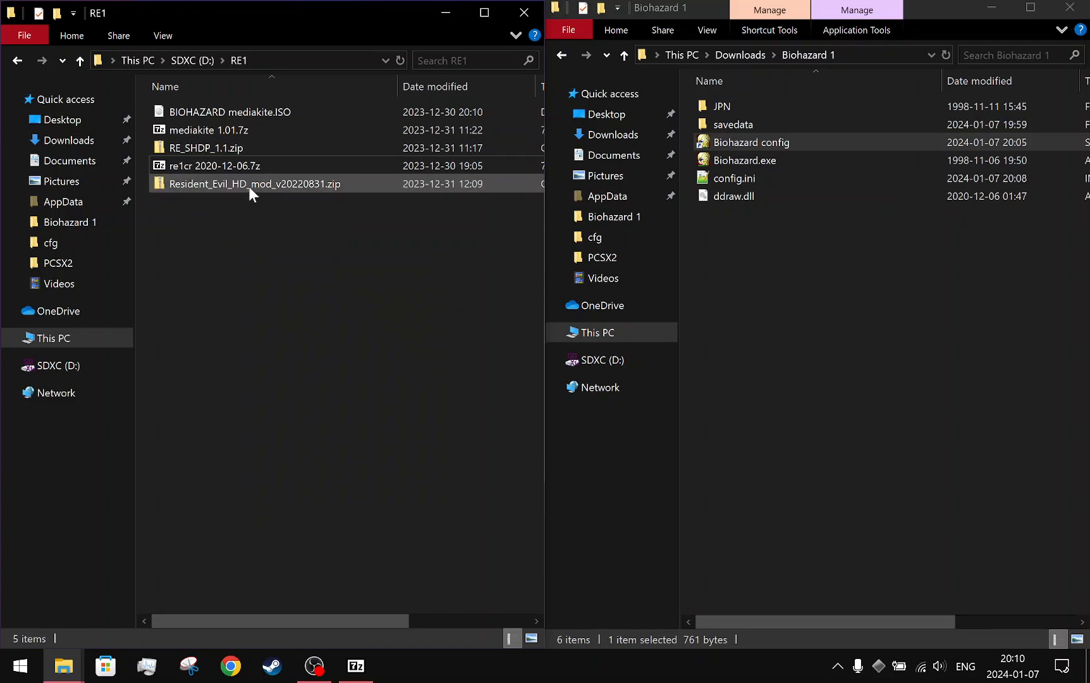
{"action": "right_click", "coordinate": [249, 246]}
{"action": "left_click", "coordinate": [204, 236]}
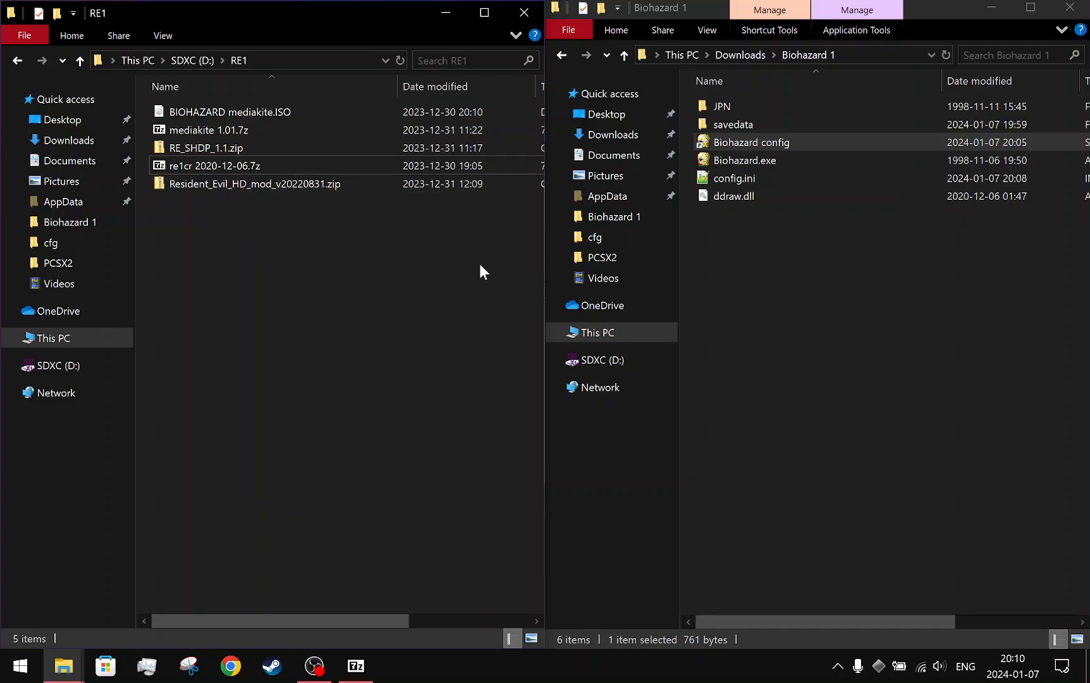
{"action": "right_click", "coordinate": [395, 298]}
{"action": "left_click", "coordinate": [319, 268]}
{"action": "right_click", "coordinate": [315, 281]}
{"action": "left_click", "coordinate": [294, 295]}
{"action": "right_click", "coordinate": [294, 296]}
{"action": "left_click", "coordinate": [250, 278]}
{"action": "right_click", "coordinate": [262, 284]}
{"action": "left_click", "coordinate": [218, 263]}
{"action": "right_click", "coordinate": [269, 285]}
{"action": "left_click", "coordinate": [230, 276]}
{"action": "right_click", "coordinate": [529, 314]}
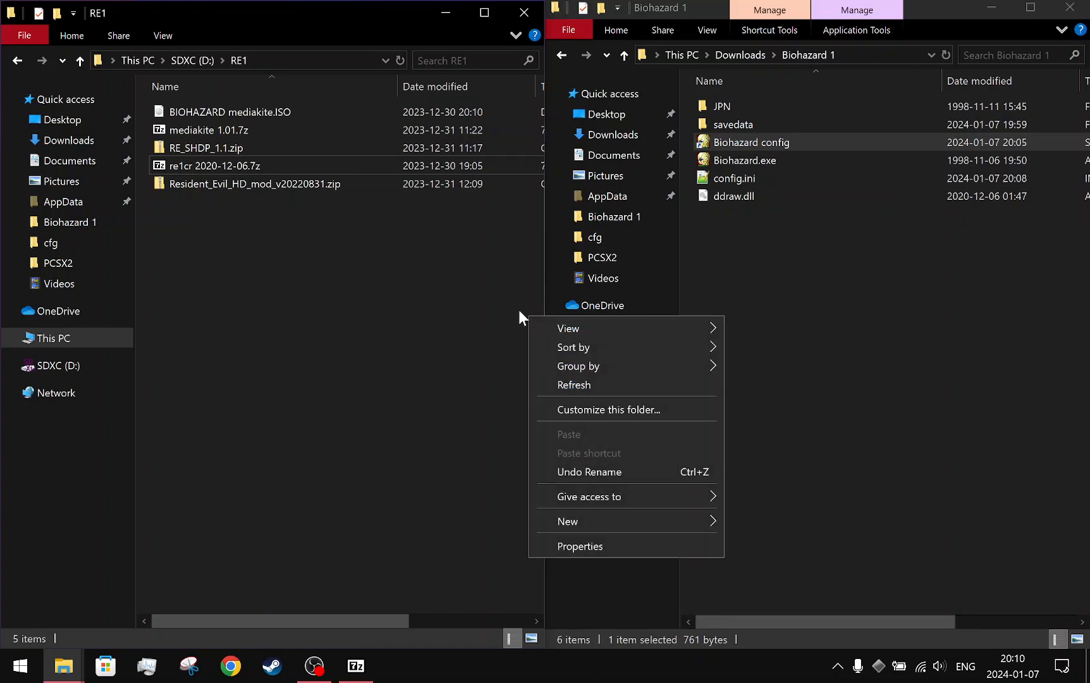
{"action": "right_click", "coordinate": [518, 309]}
{"action": "right_click", "coordinate": [492, 297]}
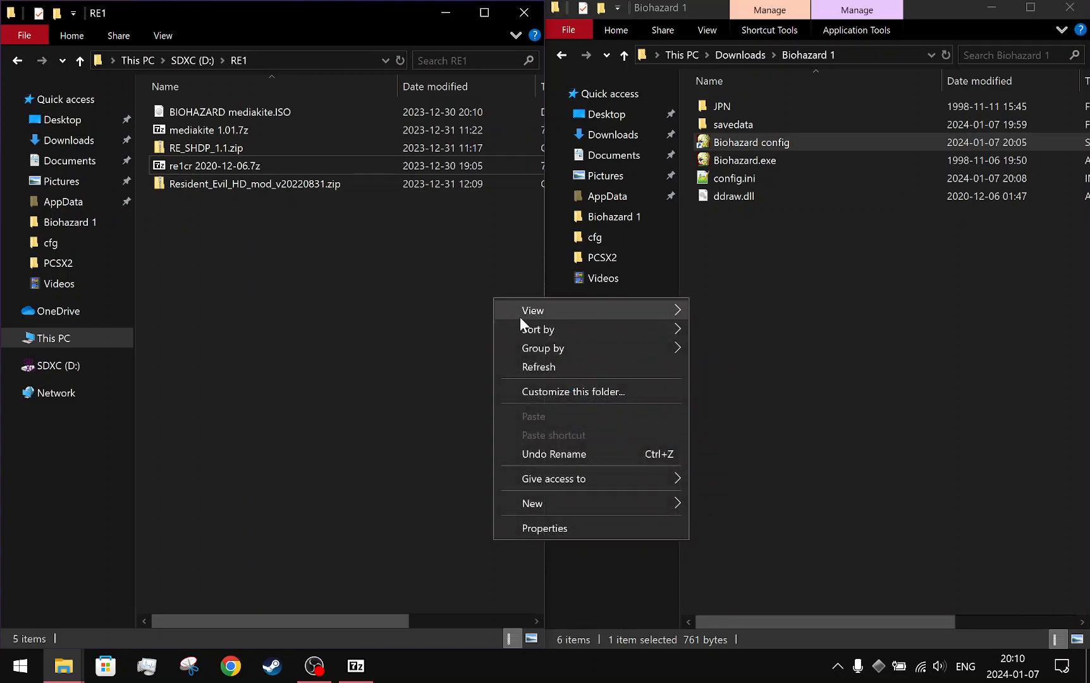
{"action": "right_click", "coordinate": [477, 284]}
{"action": "left_click", "coordinate": [430, 285]}
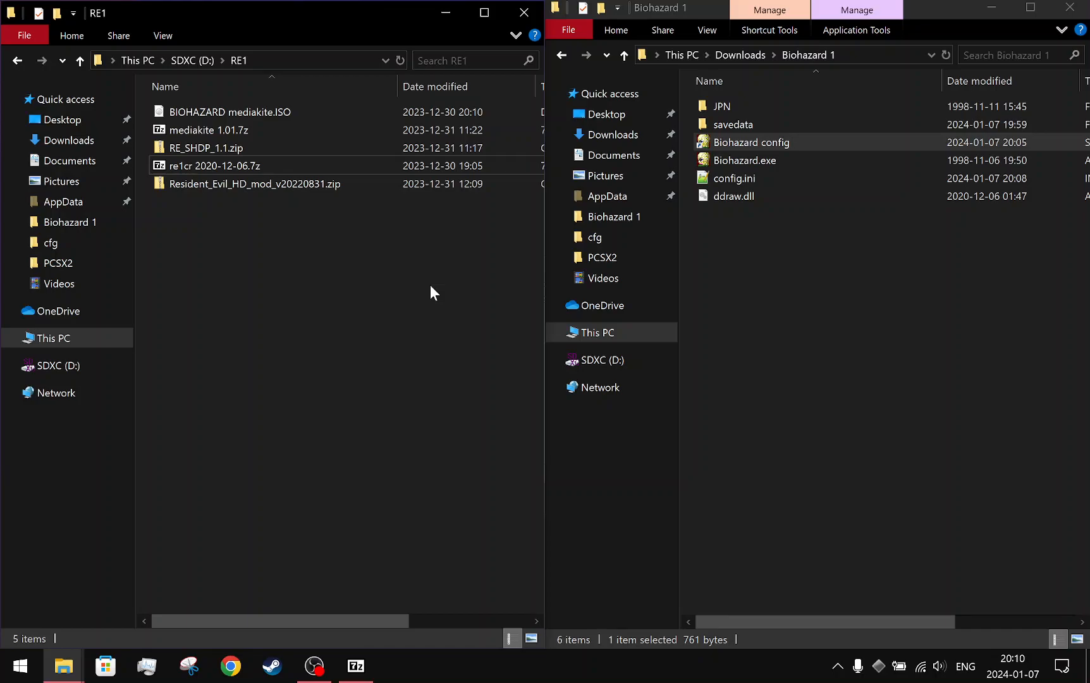
{"action": "right_click", "coordinate": [513, 408]}
{"action": "left_click", "coordinate": [454, 400]}
{"action": "right_click", "coordinate": [392, 263]}
{"action": "left_click", "coordinate": [325, 233]}
{"action": "right_click", "coordinate": [318, 233]}
{"action": "left_click", "coordinate": [250, 220]}
- Open Resident_Evil_HD_mod_v20220831.zip with 7-Zip File Manager and make it the default app for .zip files
{"action": "double_click", "coordinate": [277, 184]}
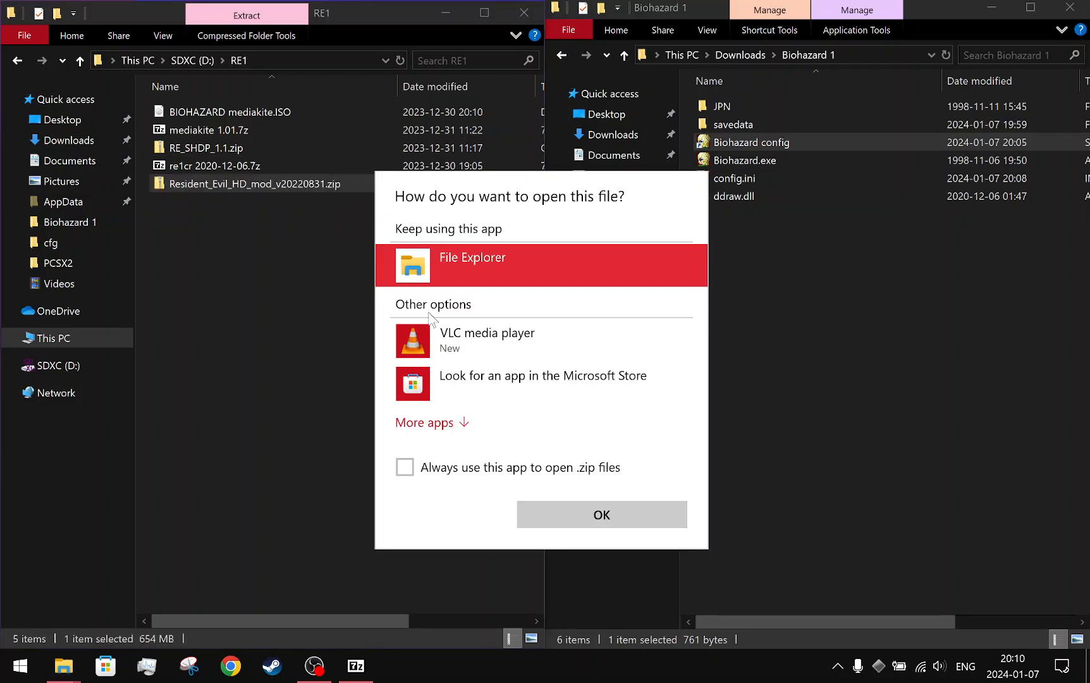
{"action": "left_click", "coordinate": [420, 422]}
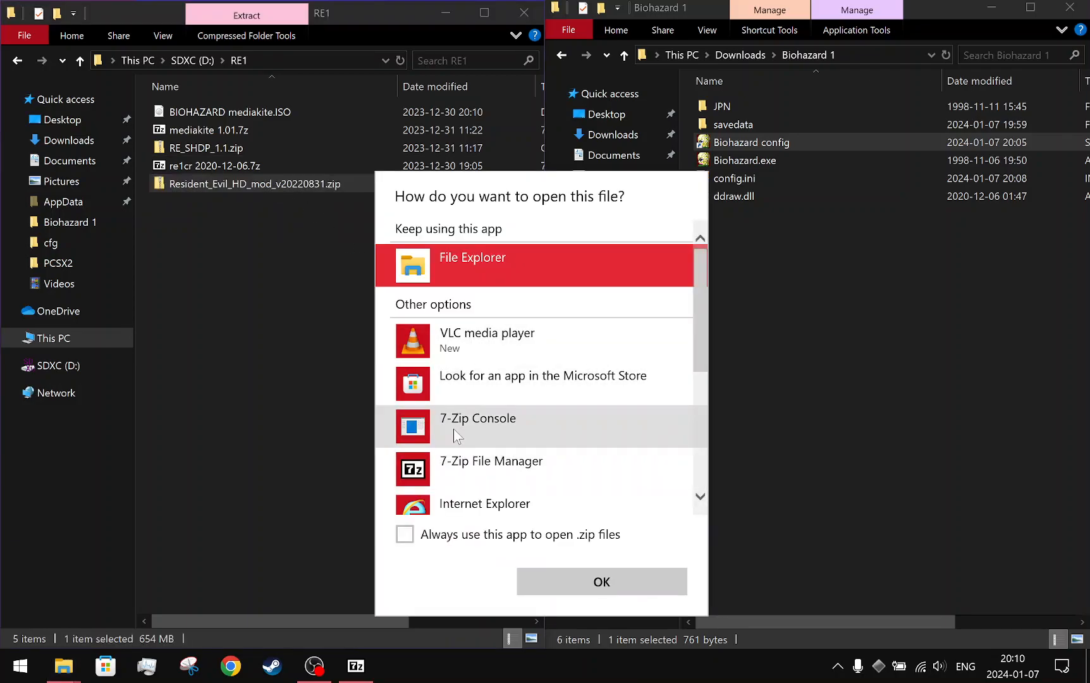
{"action": "left_click", "coordinate": [449, 469]}
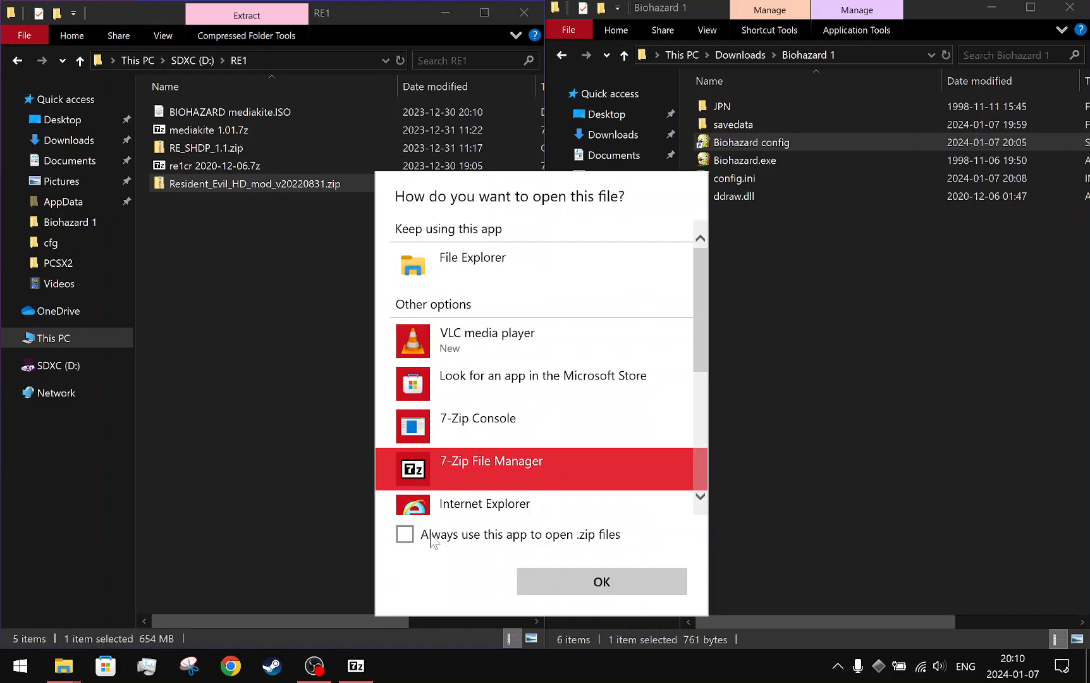
{"action": "left_click", "coordinate": [404, 535]}
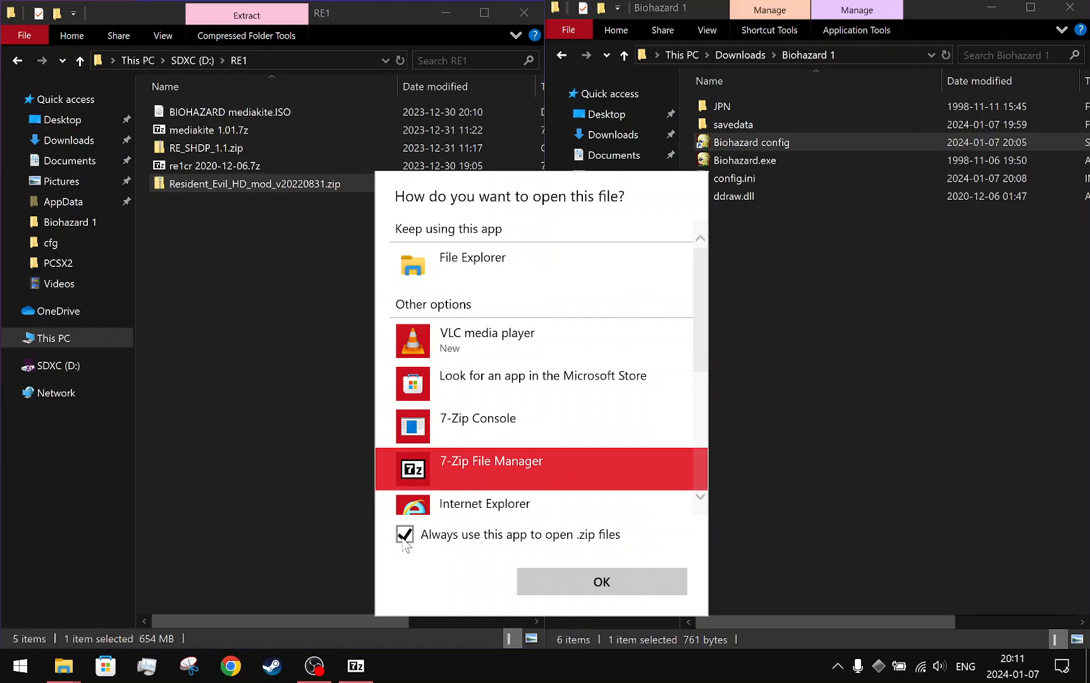
{"action": "left_click", "coordinate": [550, 589]}
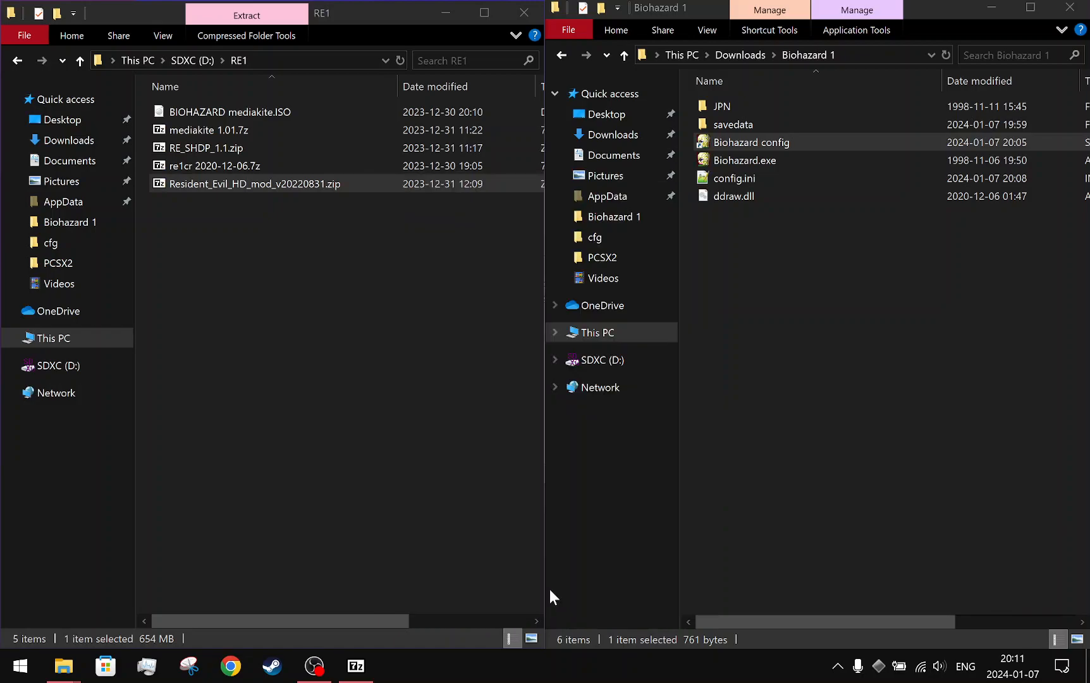
- Extract all six items of Resident_Evil_HD_mod_v20220831.zip into the Biohazard 1 folder
{"action": "left_click", "coordinate": [302, 536]}
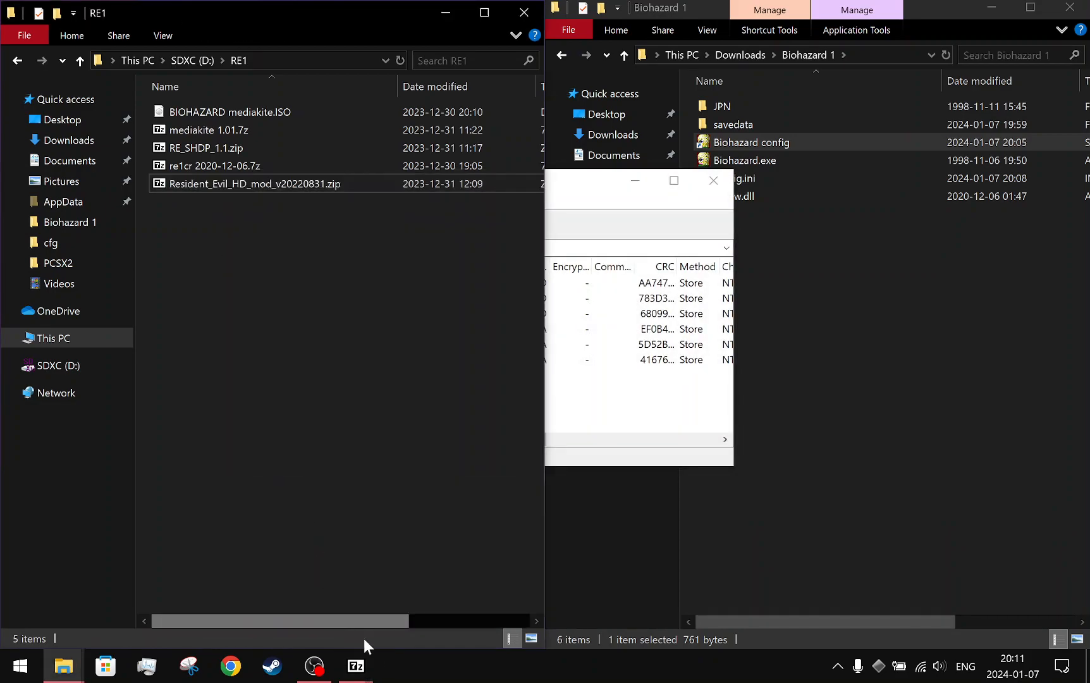
{"action": "left_click", "coordinate": [356, 666]}
{"action": "left_click", "coordinate": [346, 537]}
{"action": "left_click", "coordinate": [367, 591]}
{"action": "left_click_drag", "start_coordinate": [539, 180], "coordinate": [684, 155]}
{"action": "right_click", "coordinate": [654, 207]}
{"action": "left_click_drag", "start_coordinate": [615, 151], "coordinate": [568, 208]}
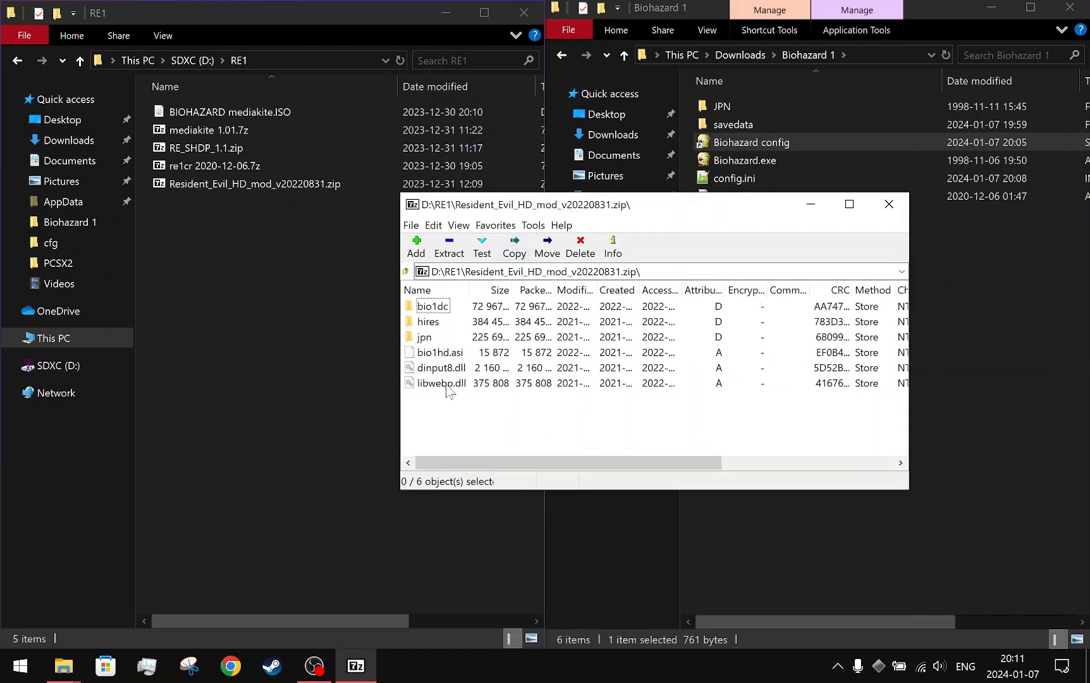
{"action": "left_click_drag", "start_coordinate": [658, 203], "coordinate": [617, 178]}
{"action": "left_click_drag", "start_coordinate": [392, 380], "coordinate": [394, 286]}
{"action": "left_click_drag", "start_coordinate": [953, 301], "coordinate": [953, 301]}
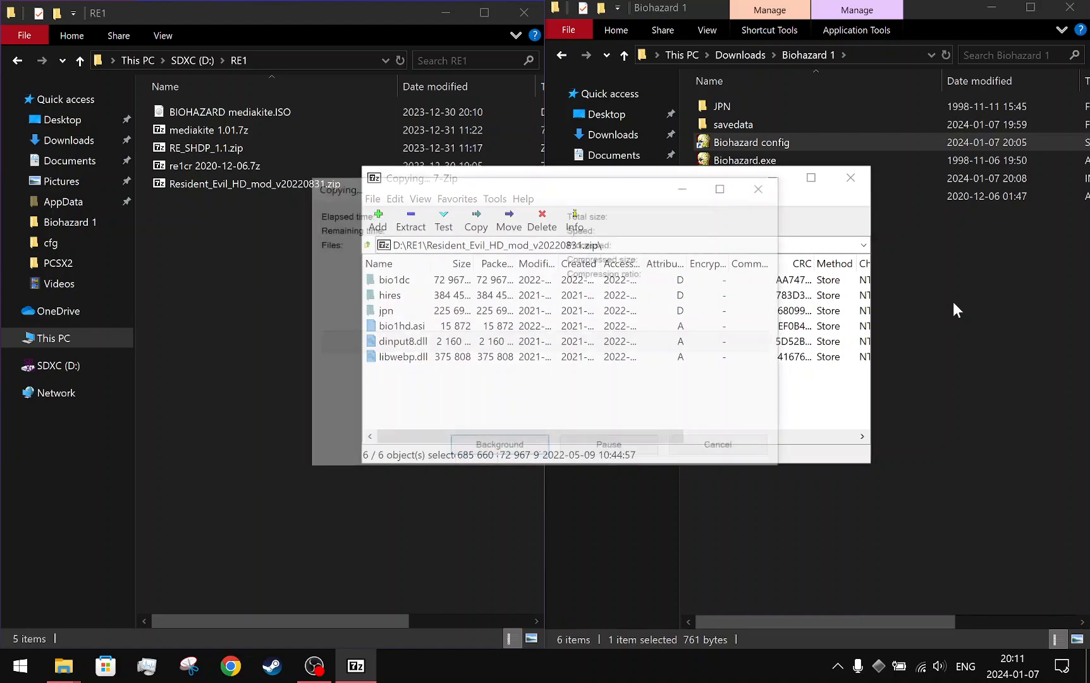
{"action": "left_click_drag", "start_coordinate": [605, 190], "coordinate": [895, 271]}
{"action": "left_click", "coordinate": [652, 179]}
{"action": "left_click", "coordinate": [643, 225]}
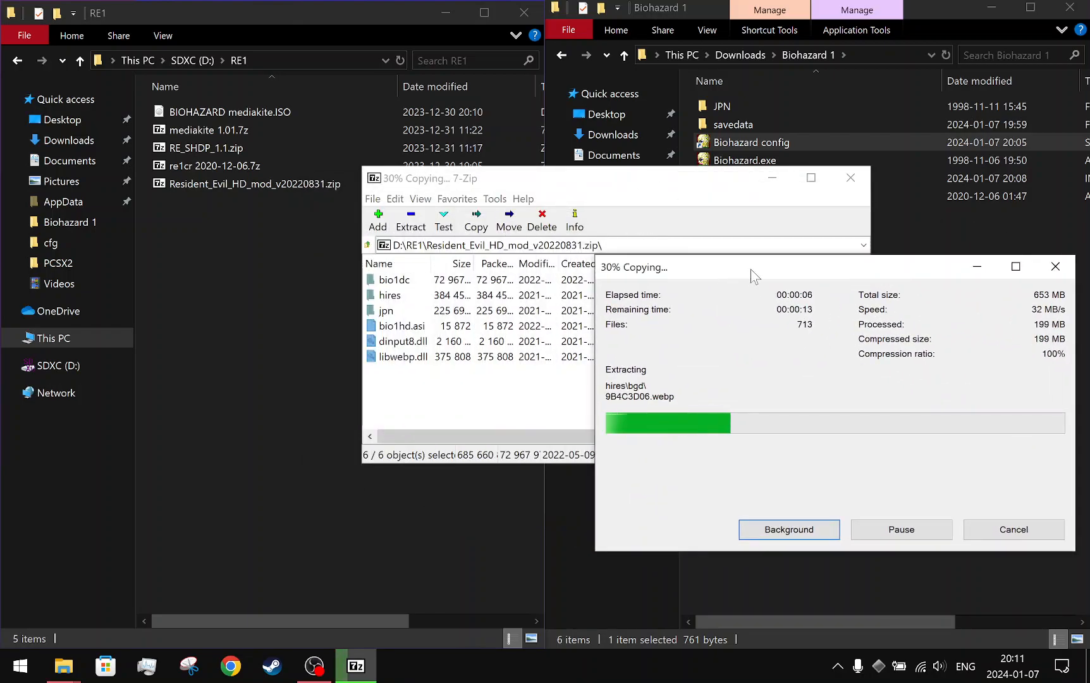
{"action": "left_click_drag", "start_coordinate": [751, 269], "coordinate": [648, 207]}
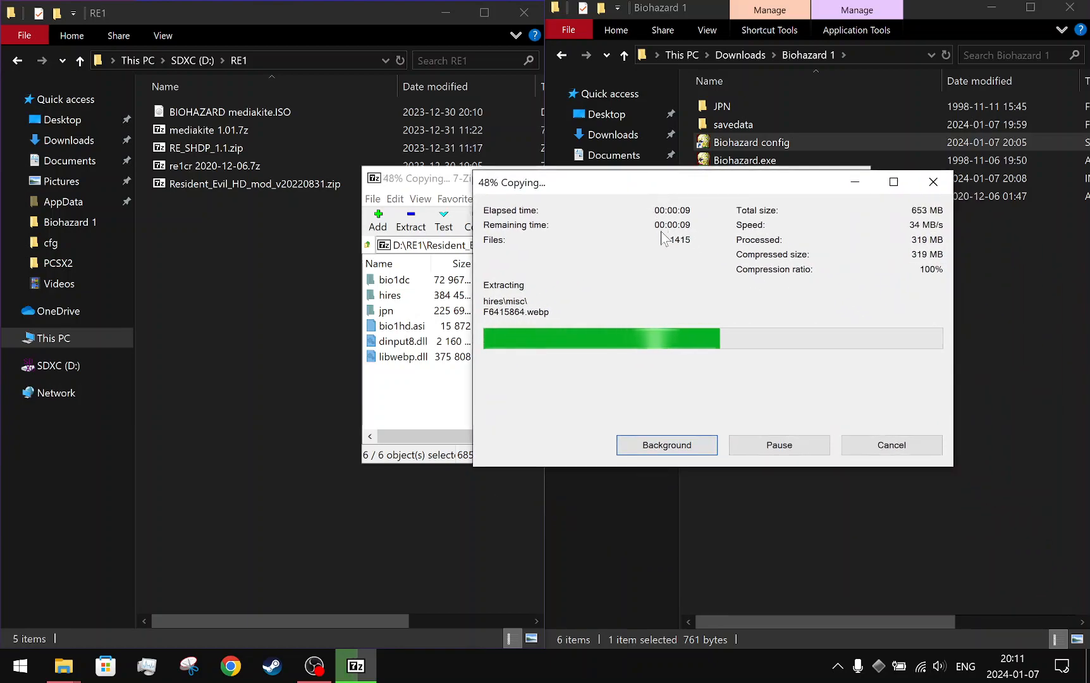
- Open the RE_SHDP_1.1.zip archive and replace the same-named files in Biohazard 1 with the extracted HD mod files
{"action": "left_click", "coordinate": [221, 298]}
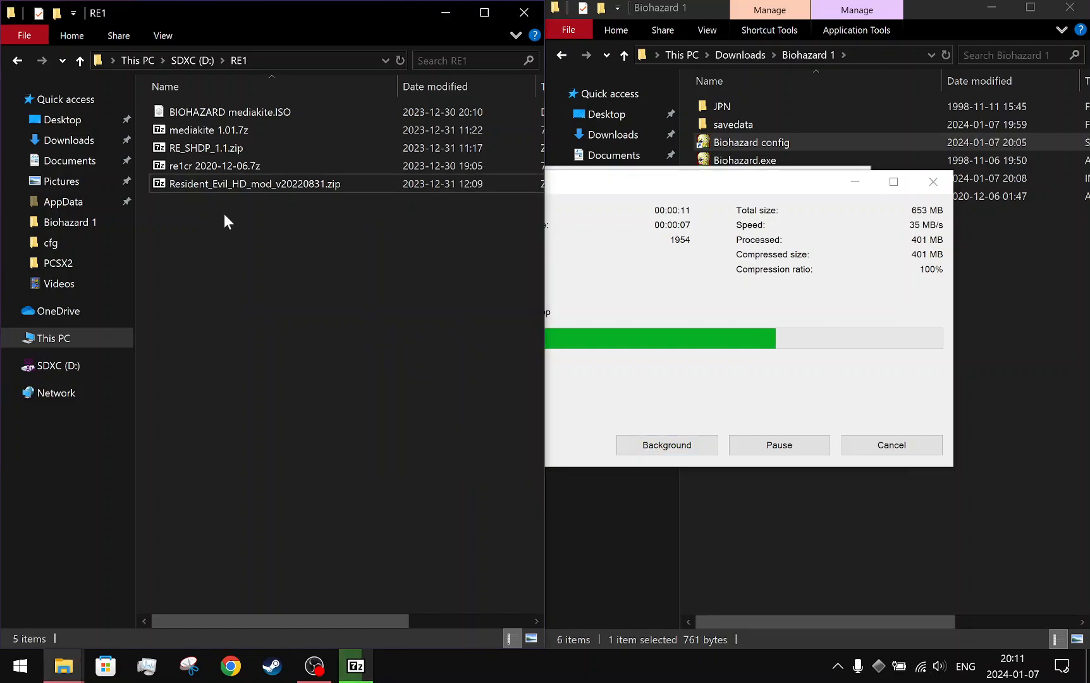
{"action": "double_click", "coordinate": [241, 148]}
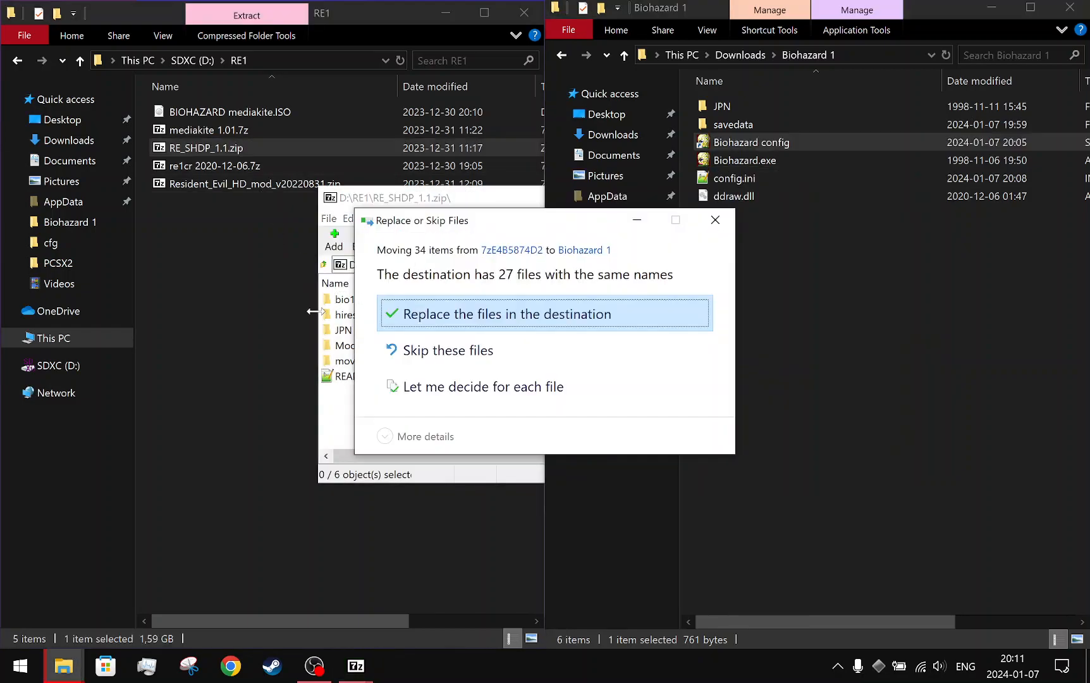
{"action": "left_click", "coordinate": [427, 322]}
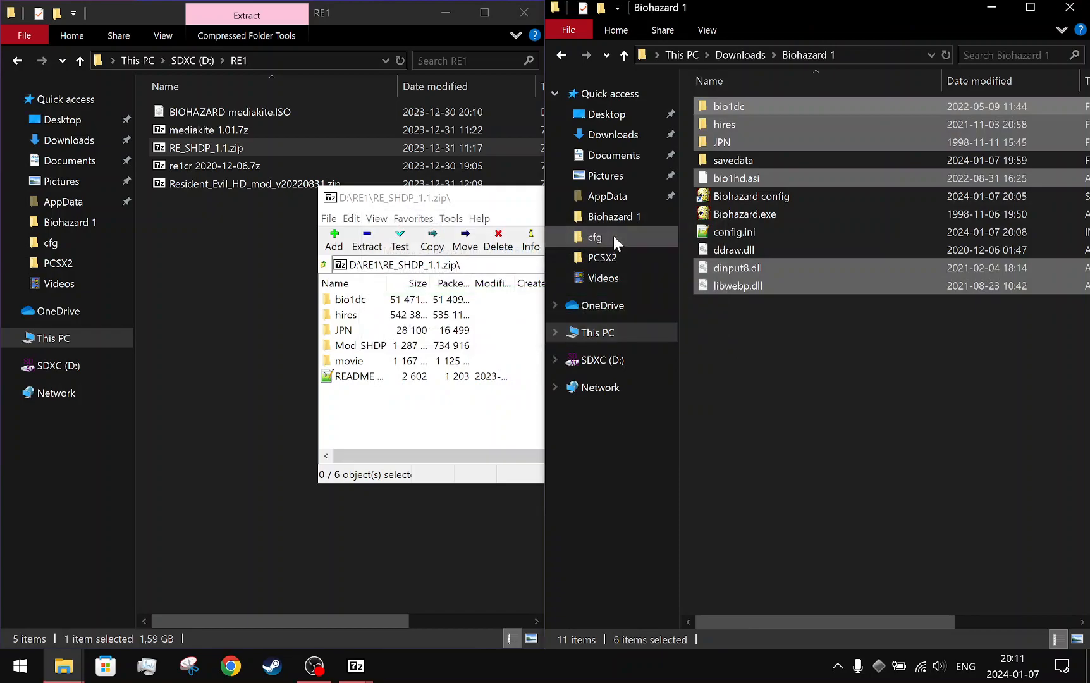
{"action": "left_click_drag", "start_coordinate": [477, 198], "coordinate": [365, 227]}
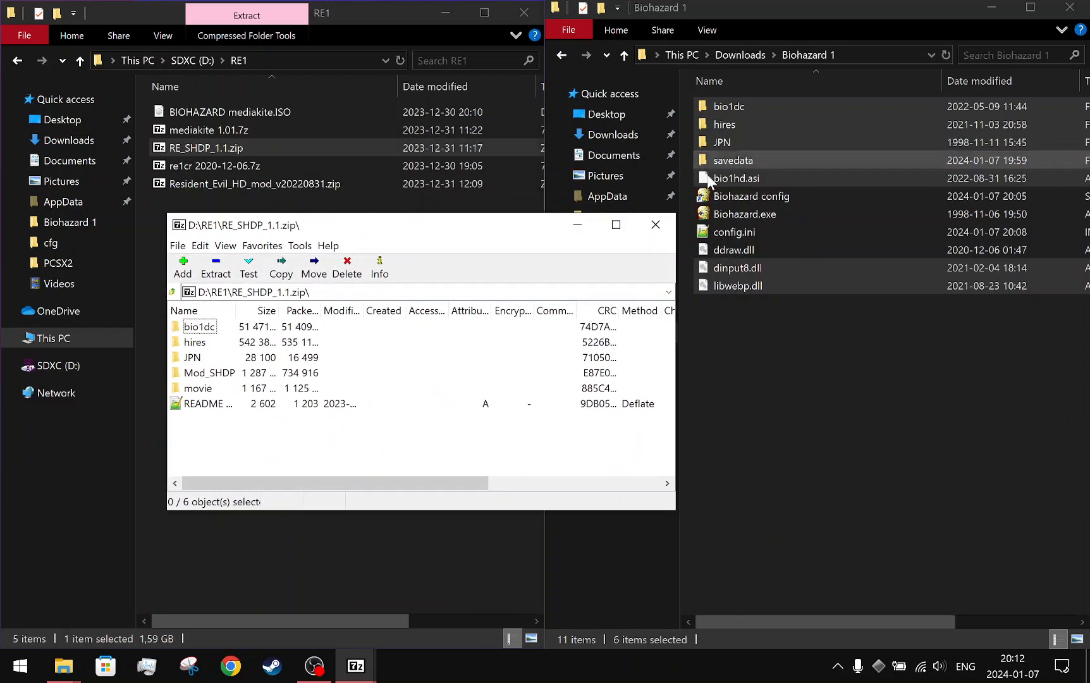
{"action": "left_click_drag", "start_coordinate": [434, 233], "coordinate": [621, 166]}
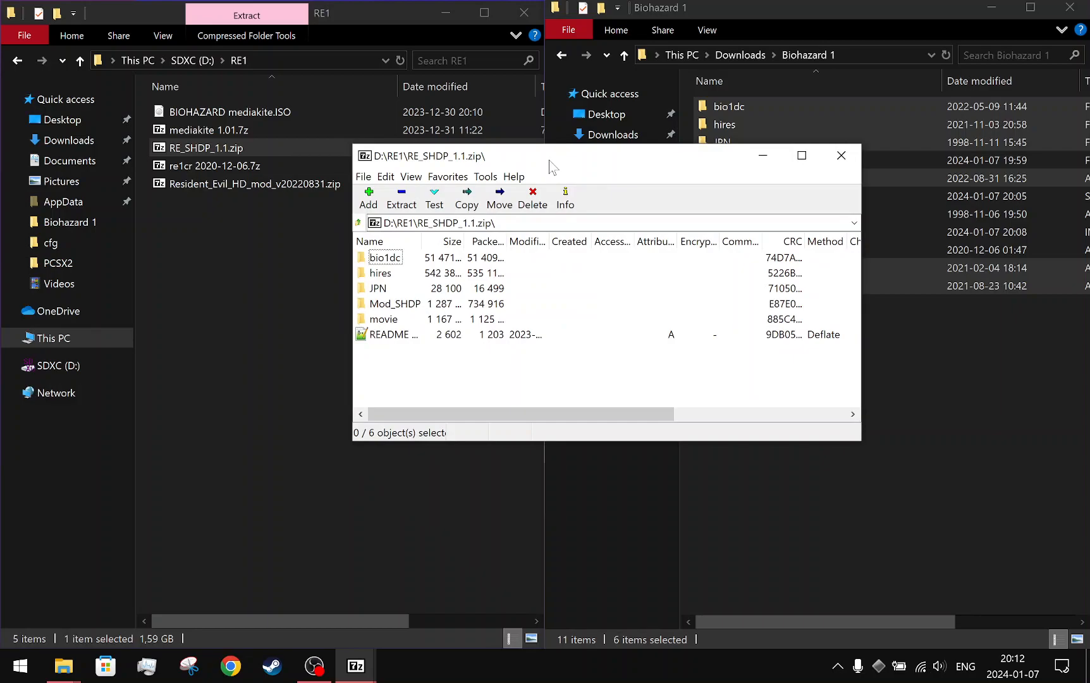
{"action": "left_click_drag", "start_coordinate": [549, 165], "coordinate": [592, 233]}
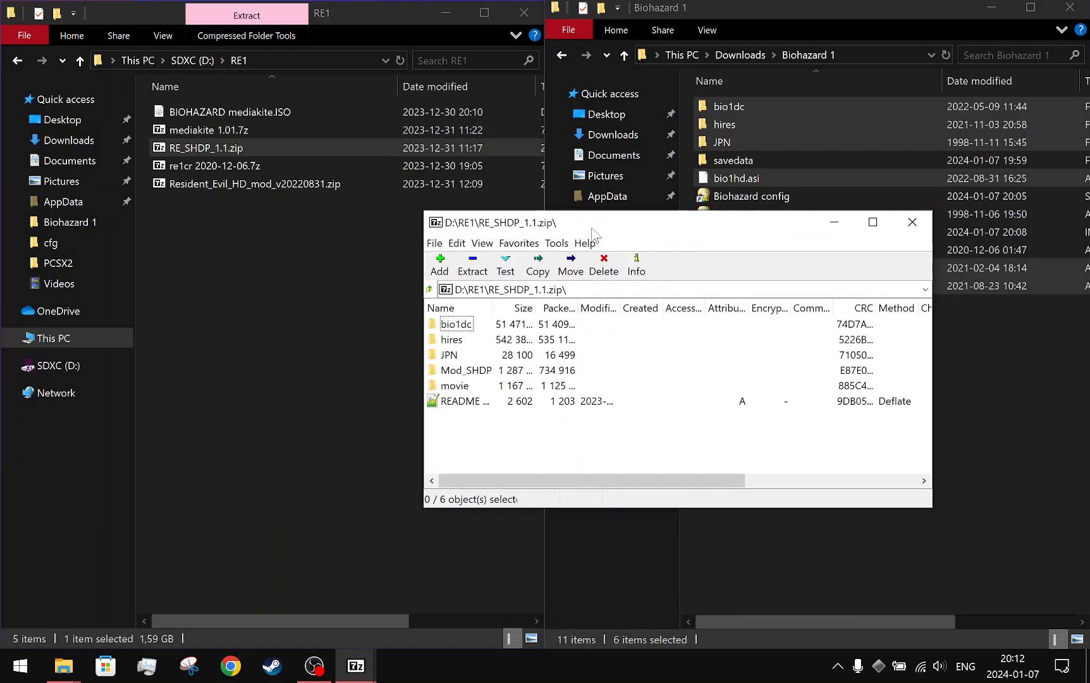
- Check the movie folder inside RE_SHDP_1.1.zip and get the Biohazard 1 folder's full path for copying
{"action": "double_click", "coordinate": [450, 386]}
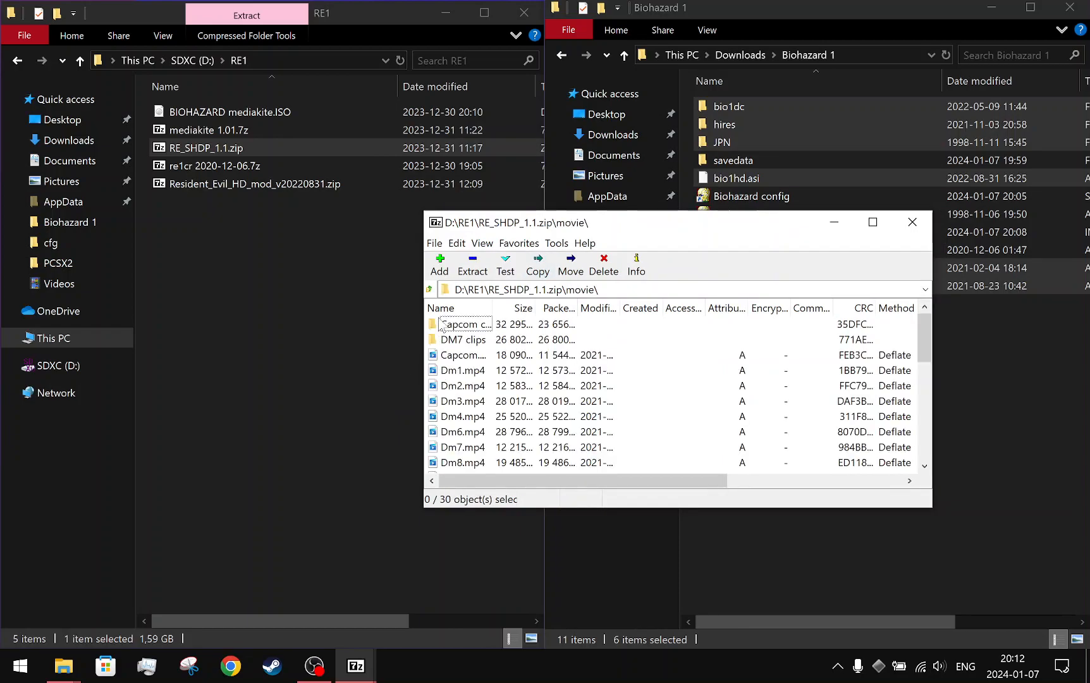
{"action": "left_click", "coordinate": [429, 291]}
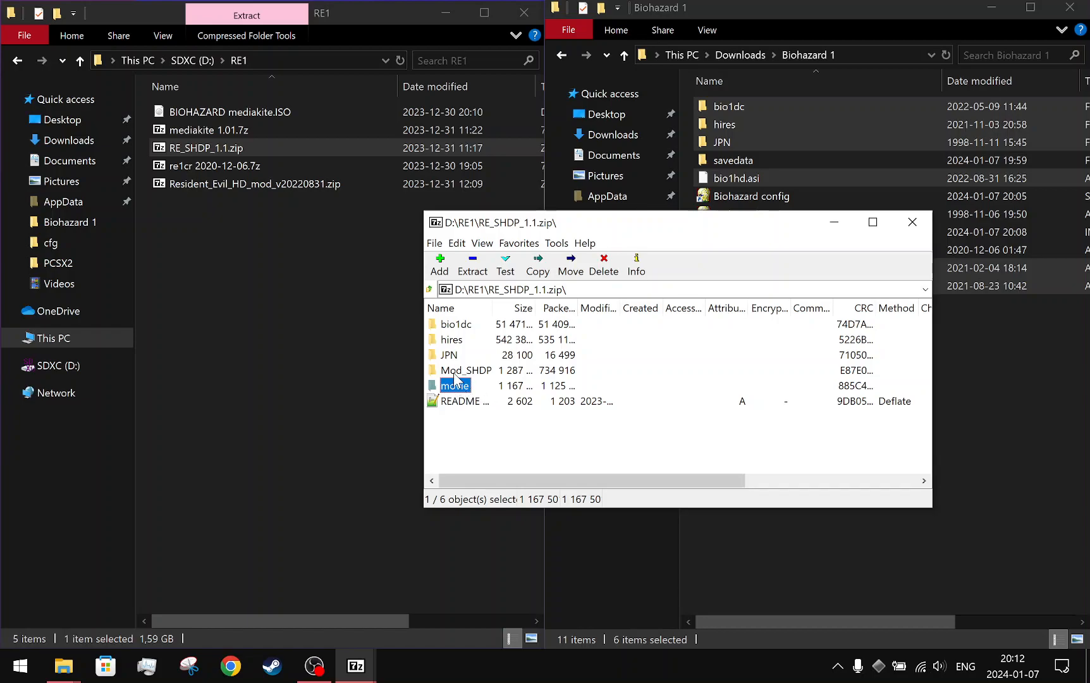
{"action": "left_click", "coordinate": [467, 328]}
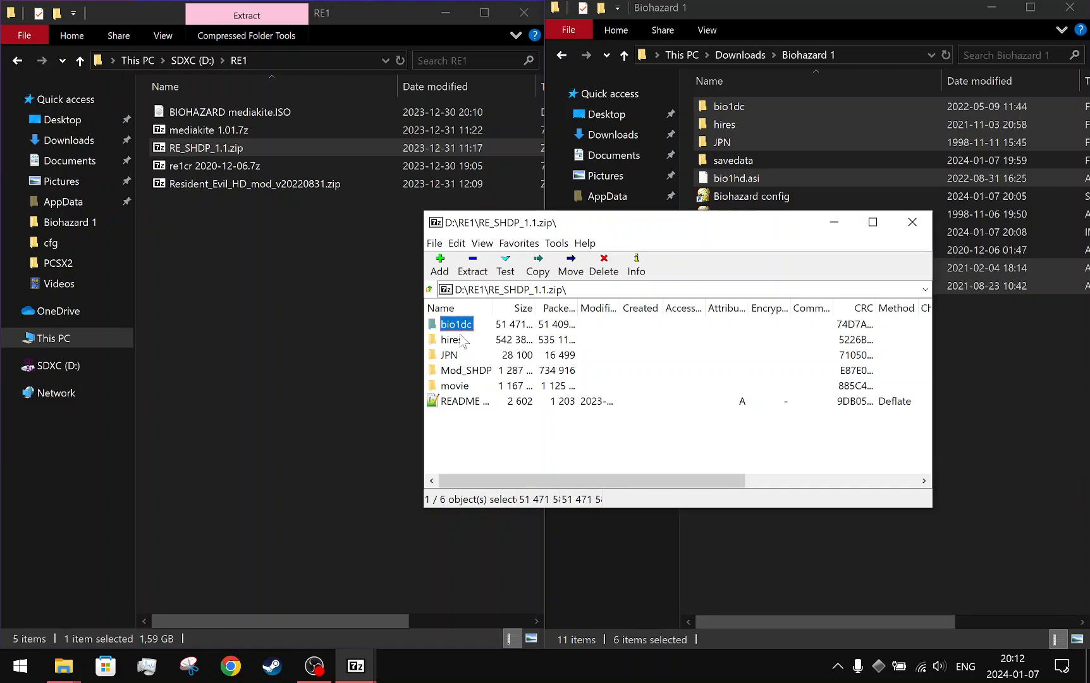
{"action": "left_click", "coordinate": [459, 387], "text": "shift"}
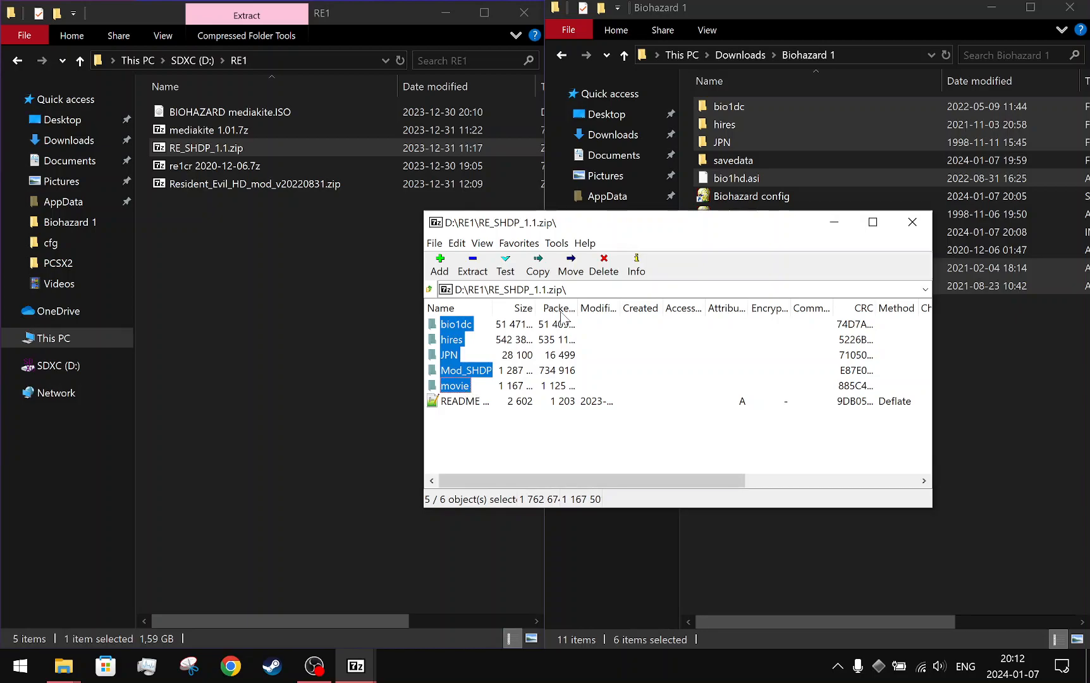
{"action": "left_click_drag", "start_coordinate": [664, 238], "coordinate": [530, 283]}
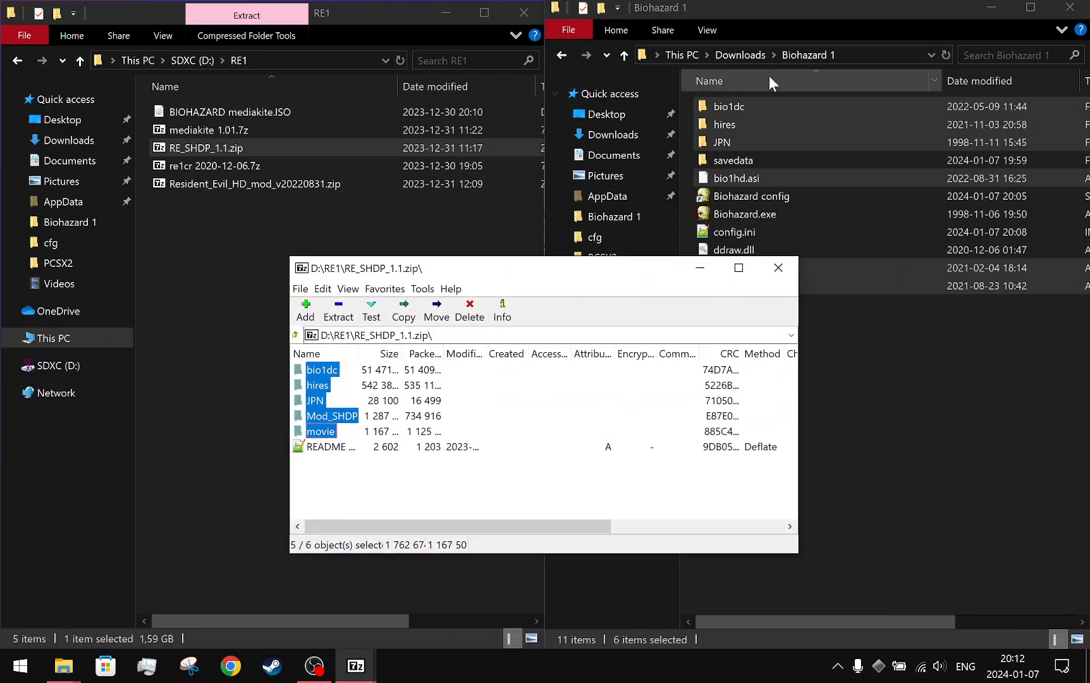
{"action": "left_click", "coordinate": [851, 51]}
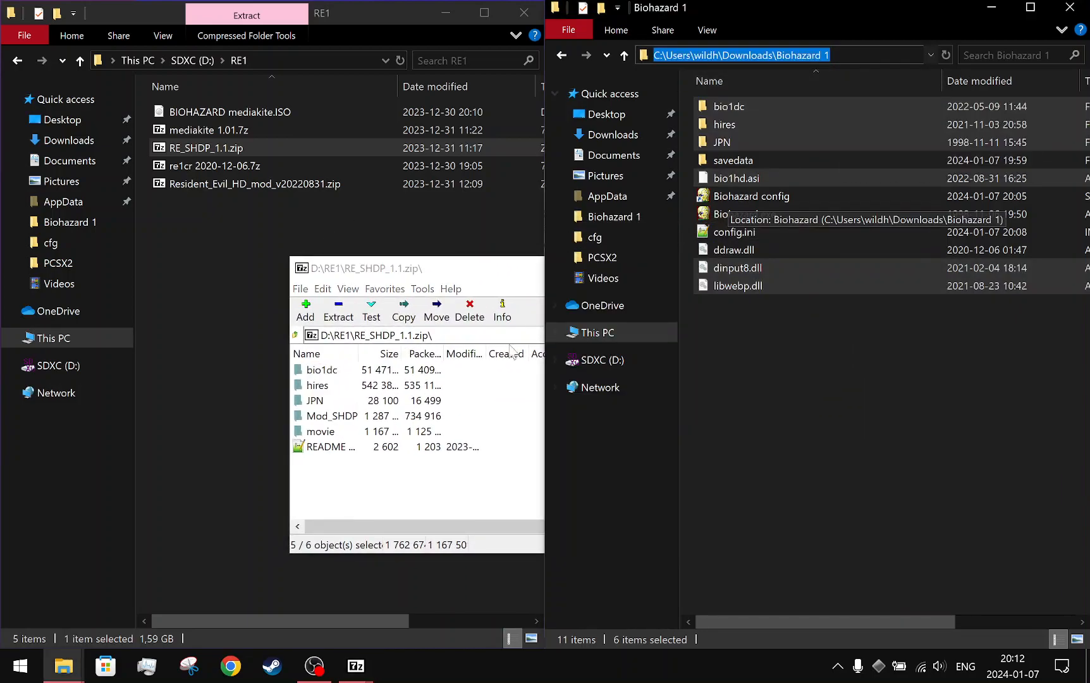
{"action": "left_click_drag", "start_coordinate": [457, 268], "coordinate": [566, 178]}
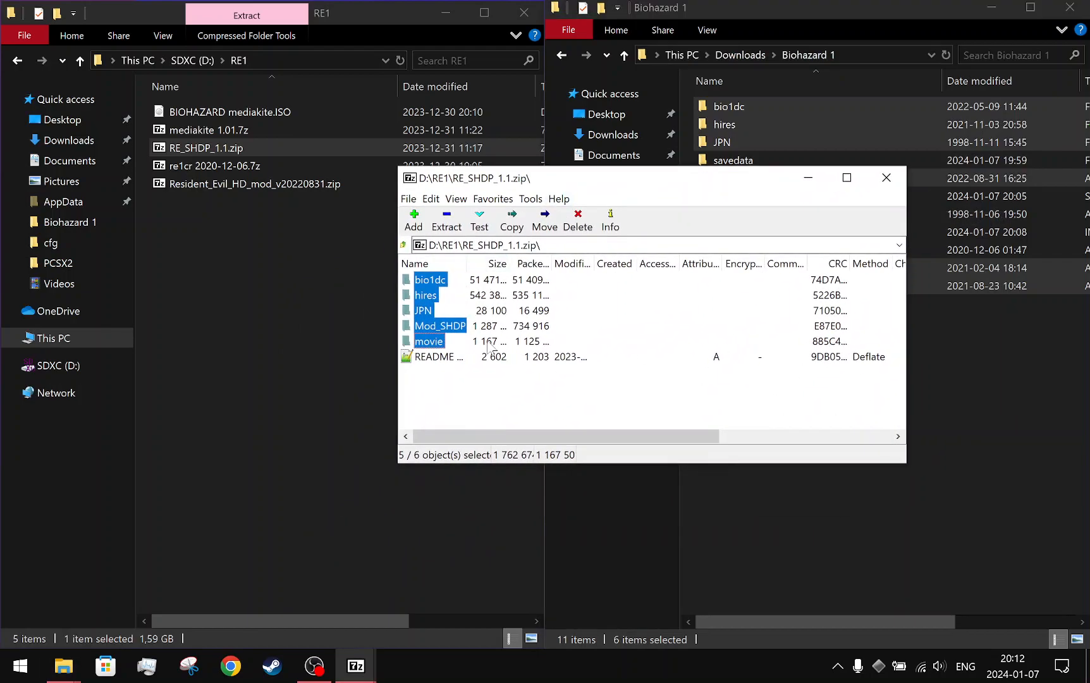
- Copy the bio1dc, hires, JPN, Mod_SHDP and movie folders from the archive into the Biohazard 1 folder, replacing all existing files
{"action": "left_click", "coordinate": [429, 345]}
{"action": "mouse_move", "coordinate": [490, 178]}
{"action": "left_mouse_down"}
{"action": "mouse_move", "coordinate": [490, 231]}
{"action": "mouse_move", "coordinate": [520, 199]}
{"action": "mouse_move", "coordinate": [493, 197]}
{"action": "left_mouse_up"}
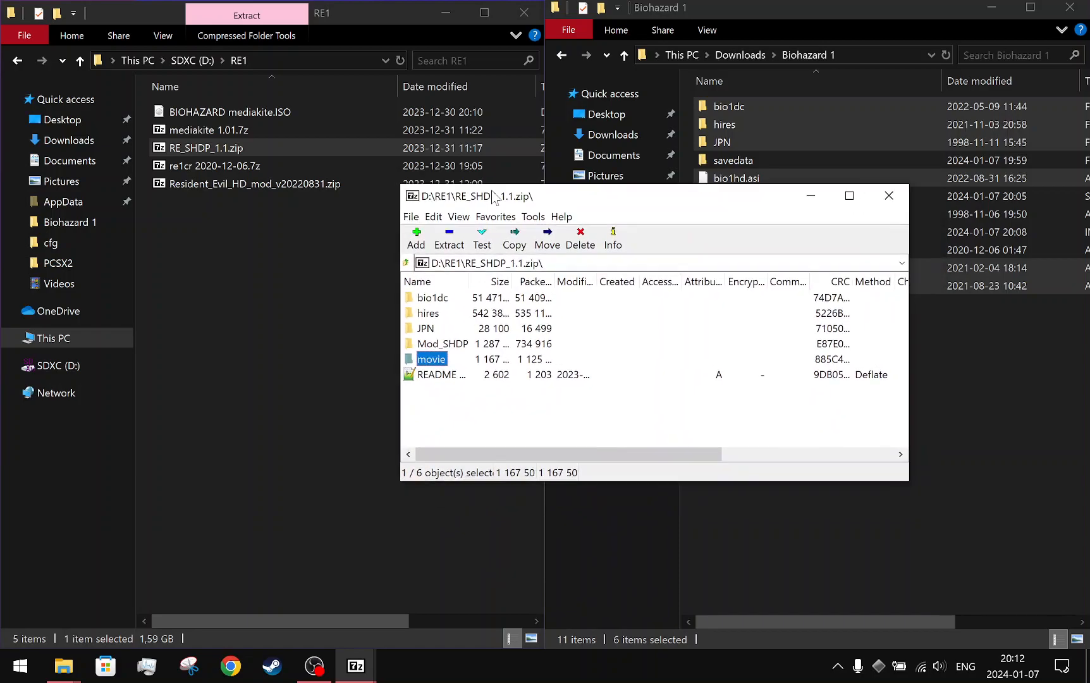
{"action": "left_click", "coordinate": [423, 298]}
{"action": "left_click", "coordinate": [429, 314]}
{"action": "left_click_drag", "start_coordinate": [498, 202], "coordinate": [520, 197]}
{"action": "left_click", "coordinate": [452, 290]}
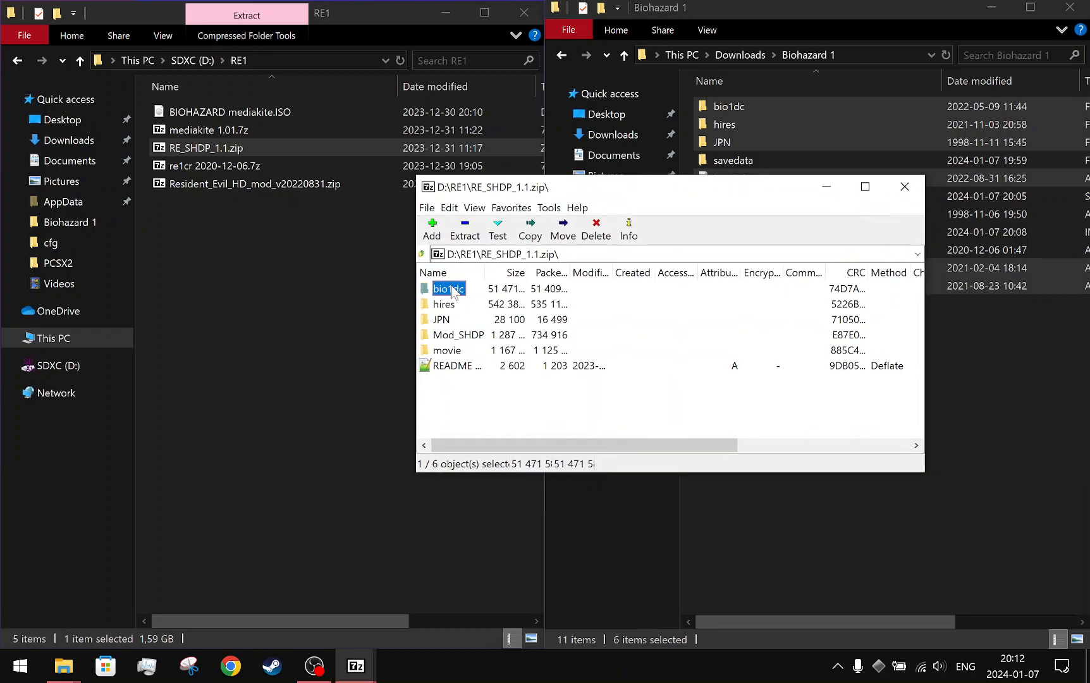
{"action": "left_click", "coordinate": [453, 356], "text": "shift"}
{"action": "left_click_drag", "start_coordinate": [536, 192], "coordinate": [528, 221]}
{"action": "left_click", "coordinate": [523, 259]}
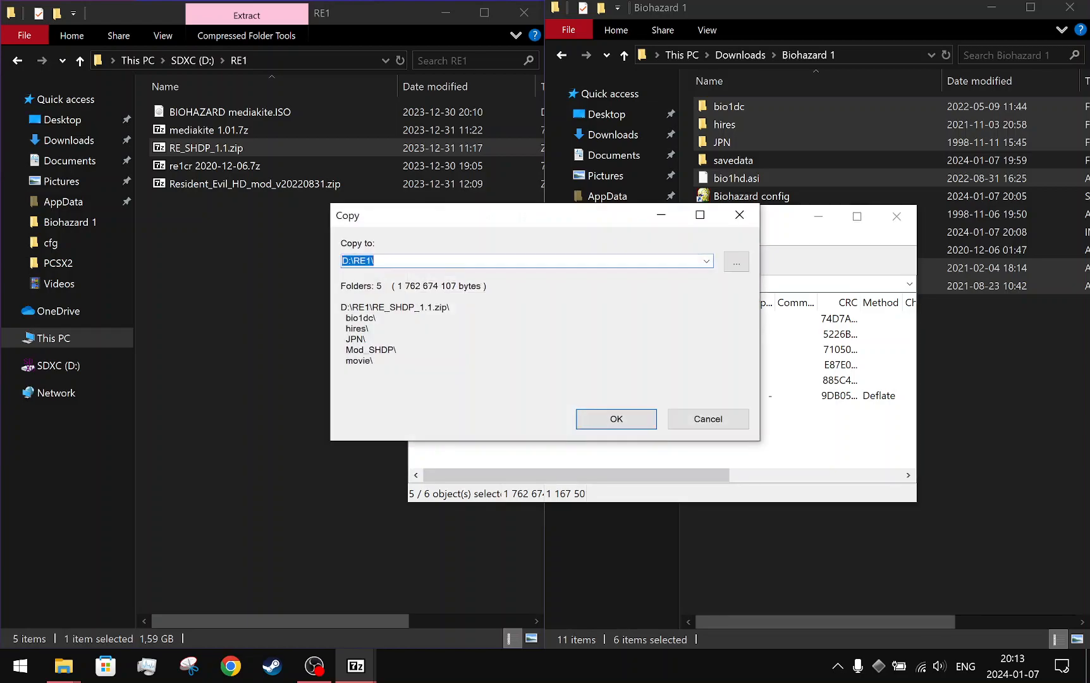
{"action": "key", "text": "ctrl+v"}
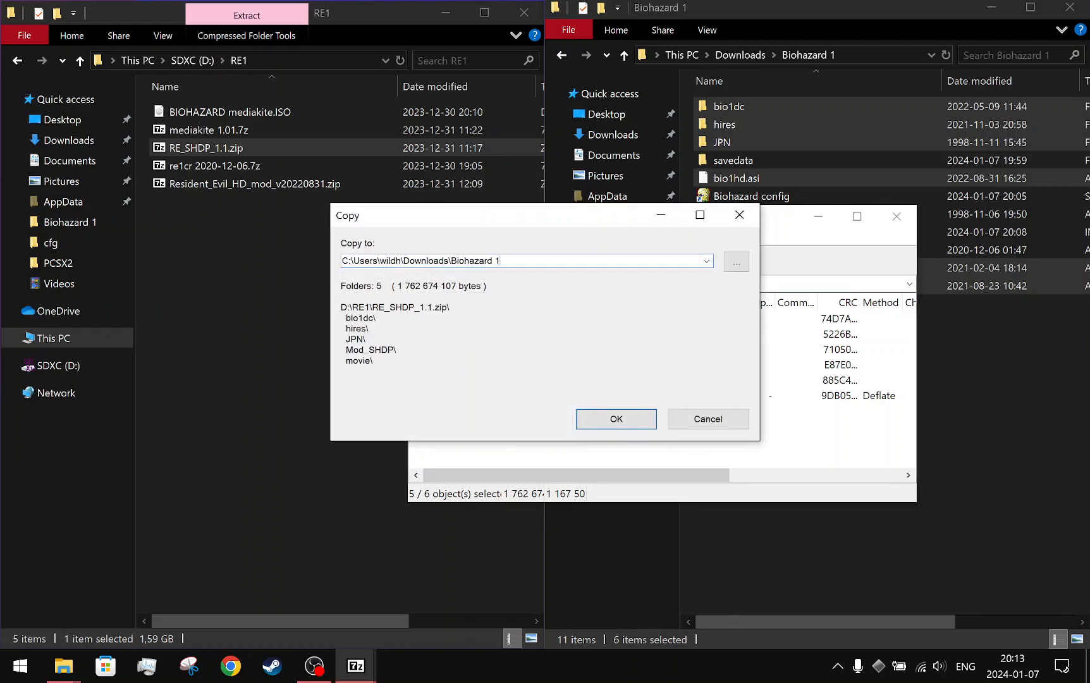
{"action": "left_click", "coordinate": [615, 418]}
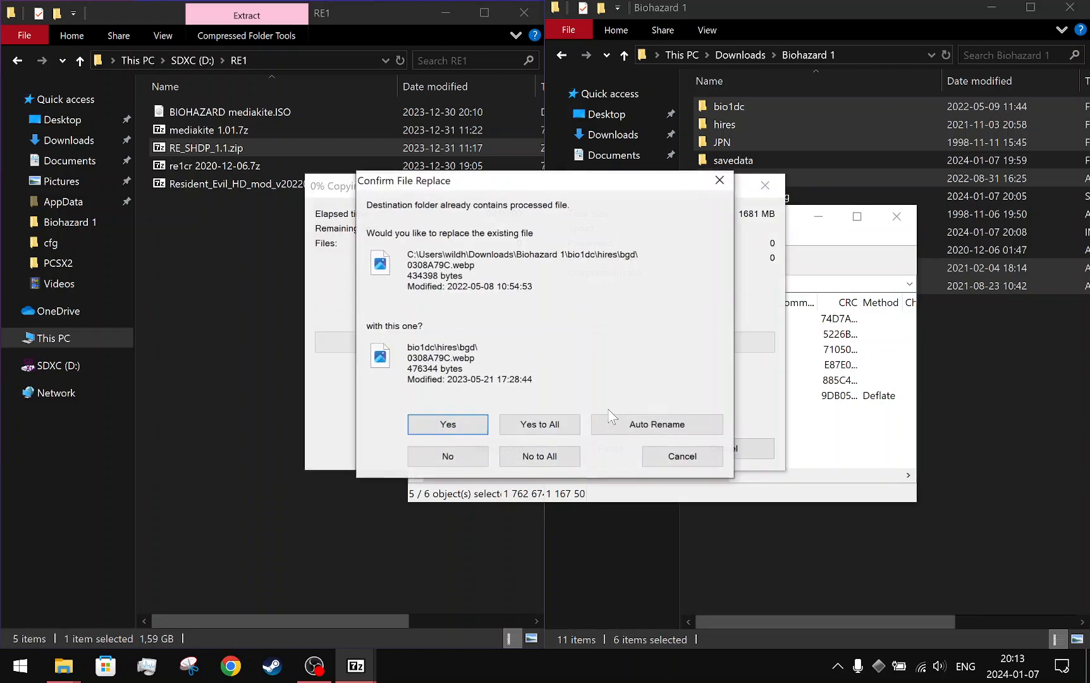
{"action": "left_click", "coordinate": [538, 425]}
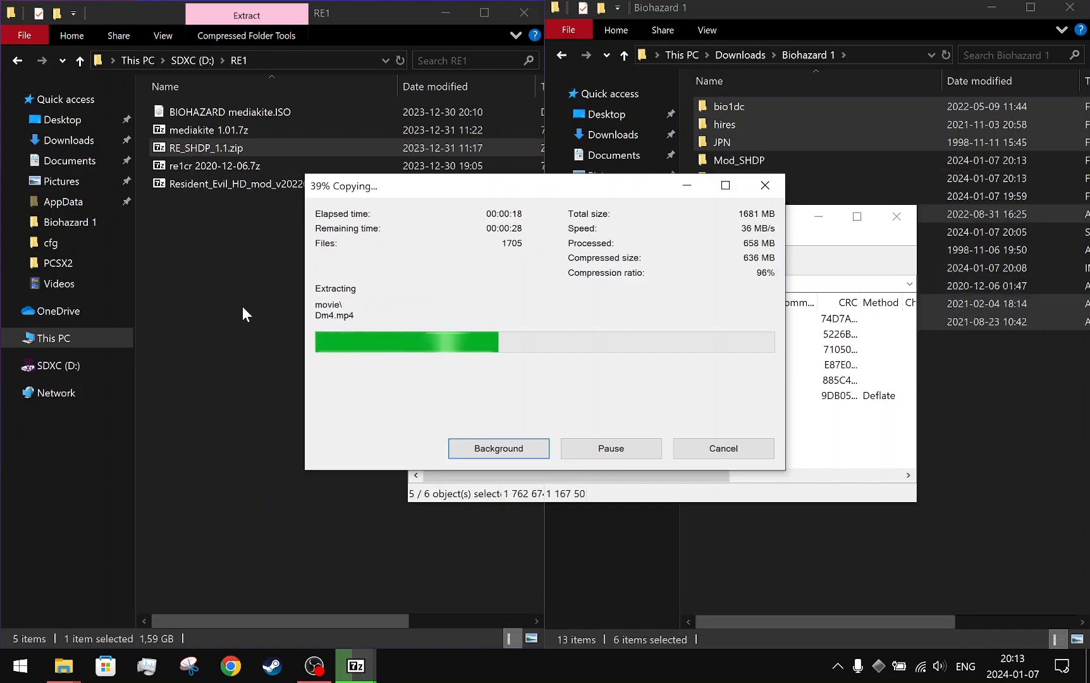
- Let the copying finish and close the RE_SHDP_1.1.zip archive
{"action": "left_click_drag", "start_coordinate": [436, 190], "coordinate": [488, 211]}
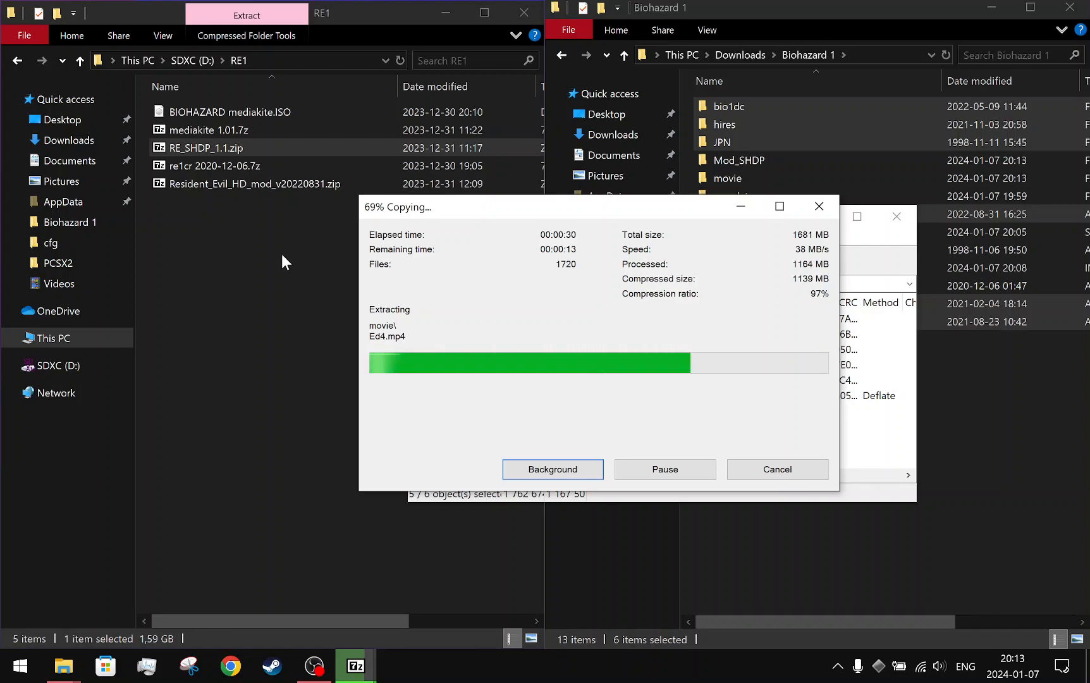
{"action": "left_click_drag", "start_coordinate": [365, 218], "coordinate": [416, 232]}
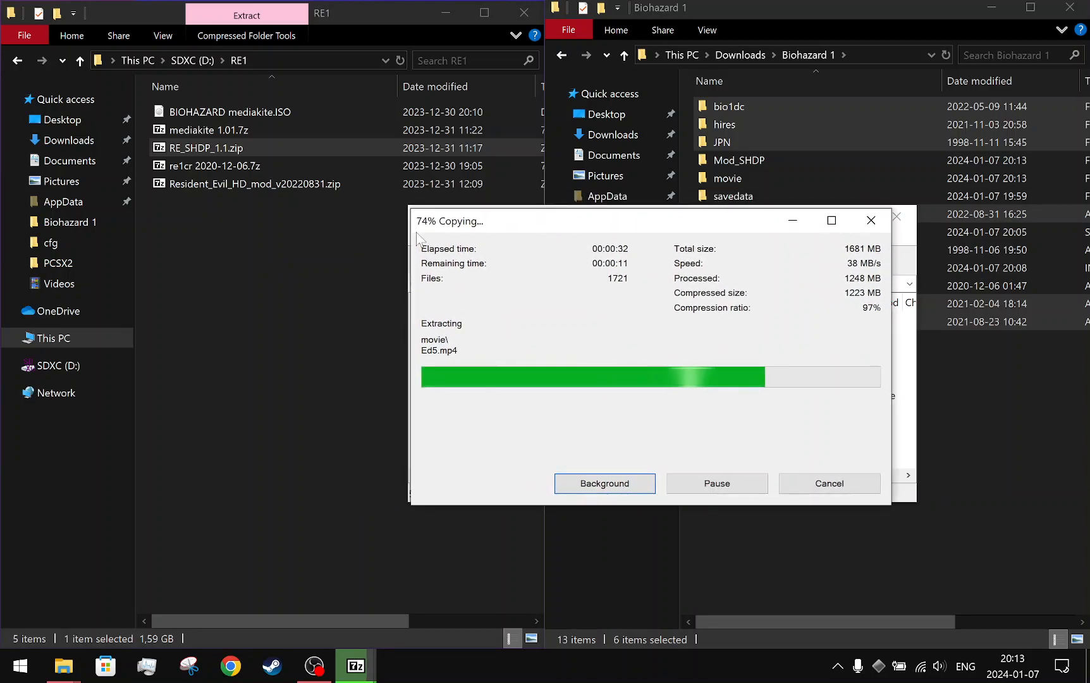
{"action": "left_click_drag", "start_coordinate": [577, 227], "coordinate": [472, 228]}
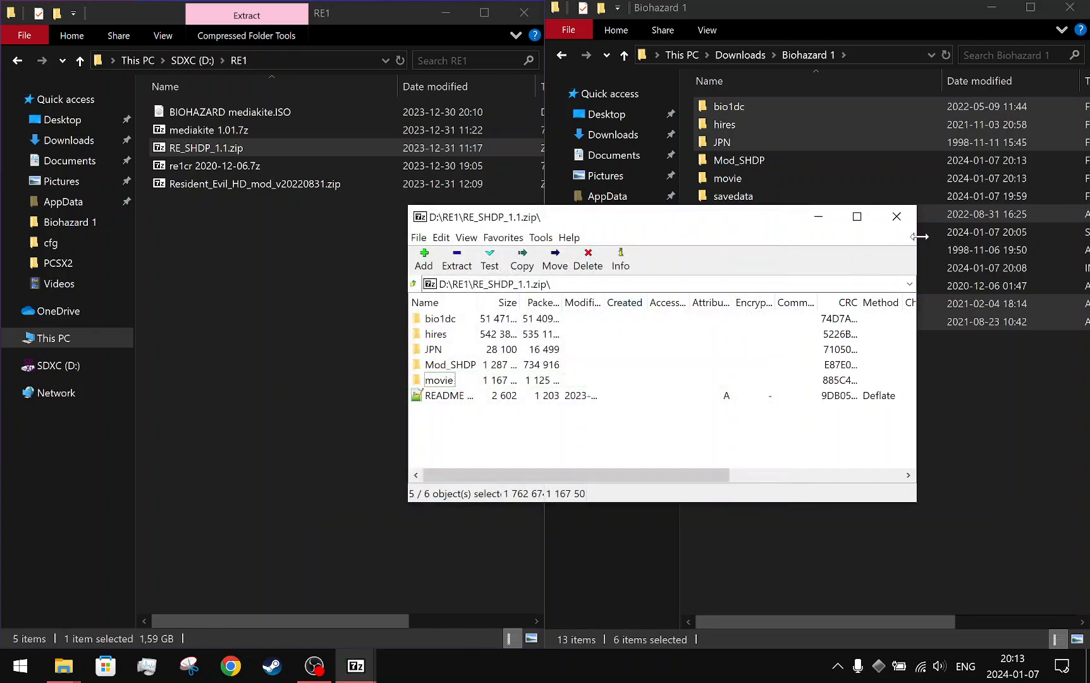
{"action": "left_click", "coordinate": [896, 216]}
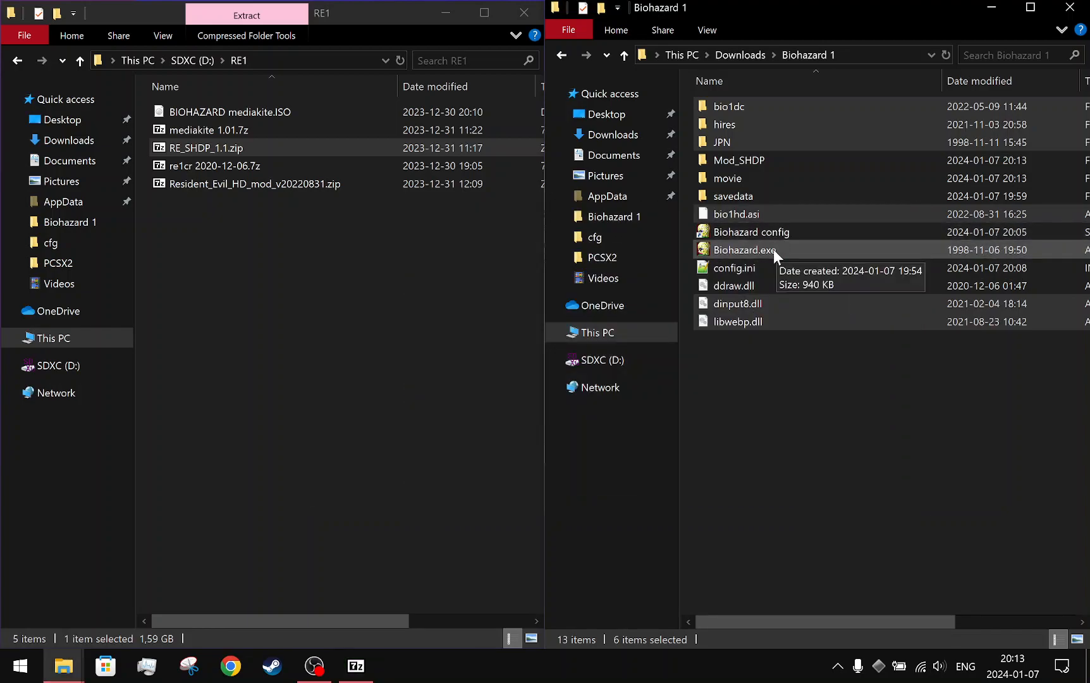
- Try to boot Biohazard.exe with the [DEV] Seamless HD Project mod selected
{"action": "double_click", "coordinate": [773, 249]}
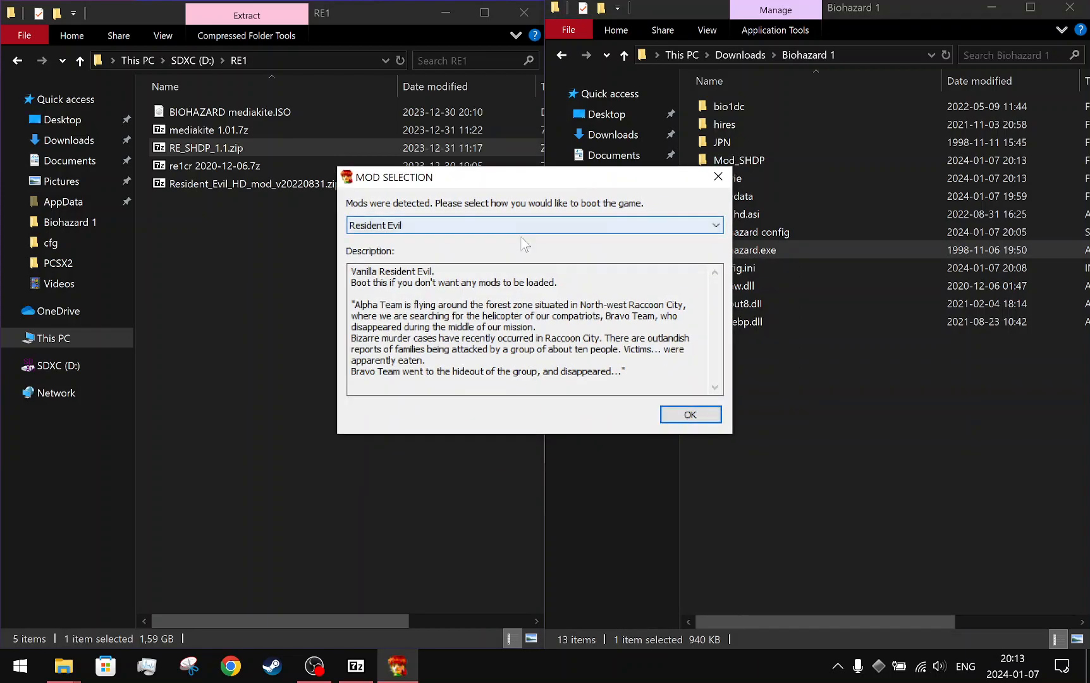
{"action": "left_click", "coordinate": [499, 225]}
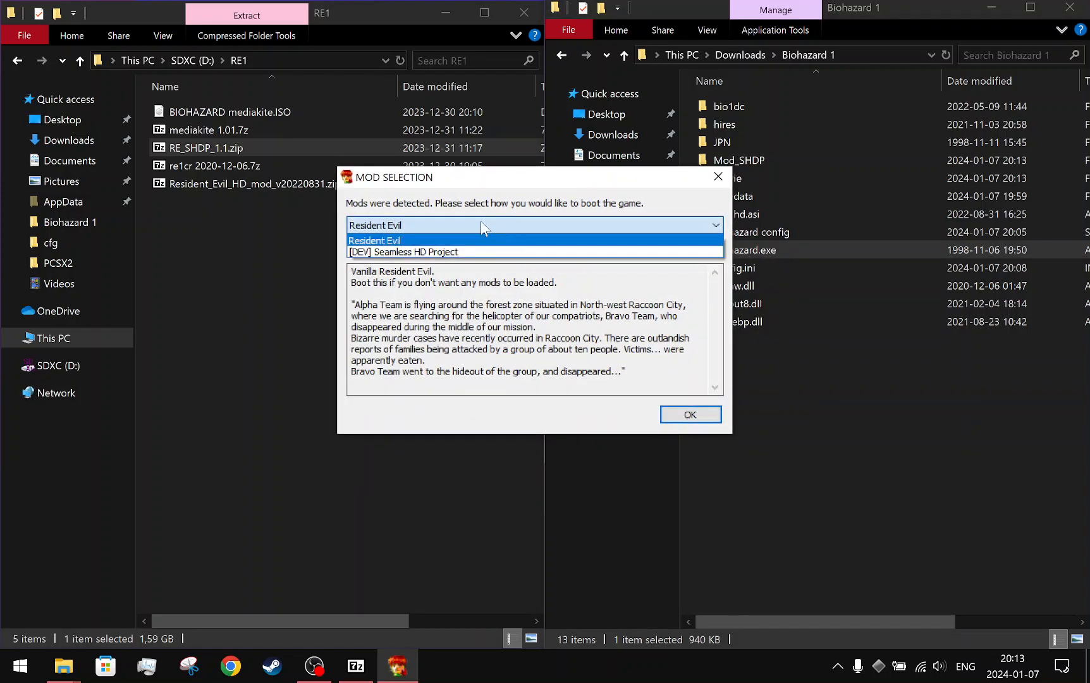
{"action": "left_click", "coordinate": [427, 227]}
{"action": "left_click", "coordinate": [435, 223]}
{"action": "left_click", "coordinate": [412, 252]}
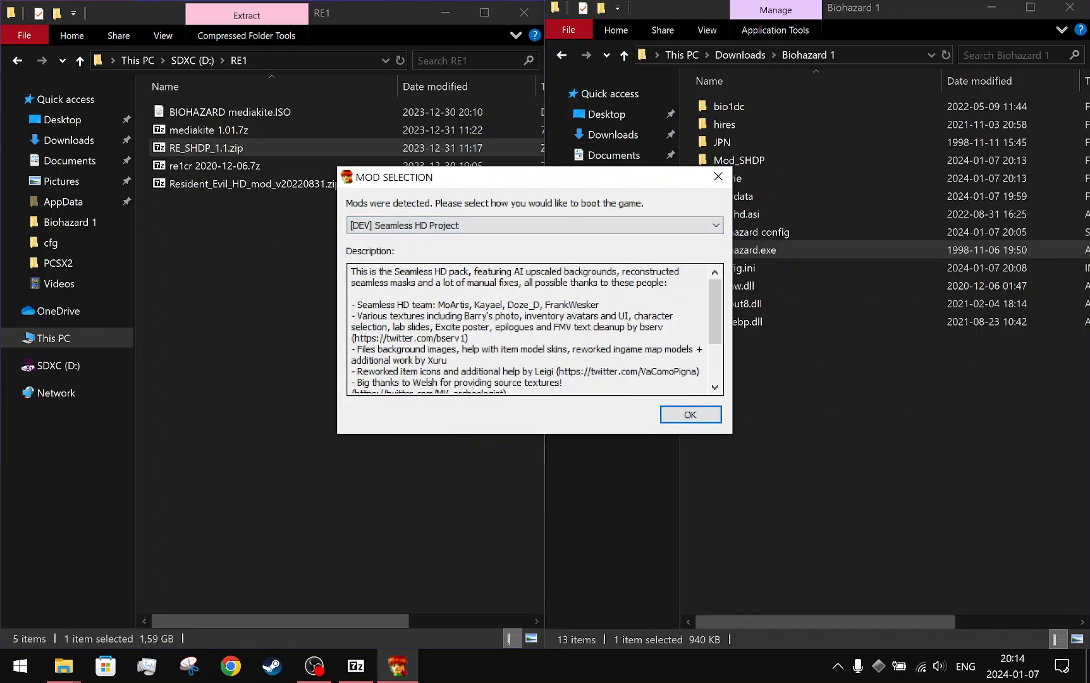
{"action": "left_click", "coordinate": [671, 414]}
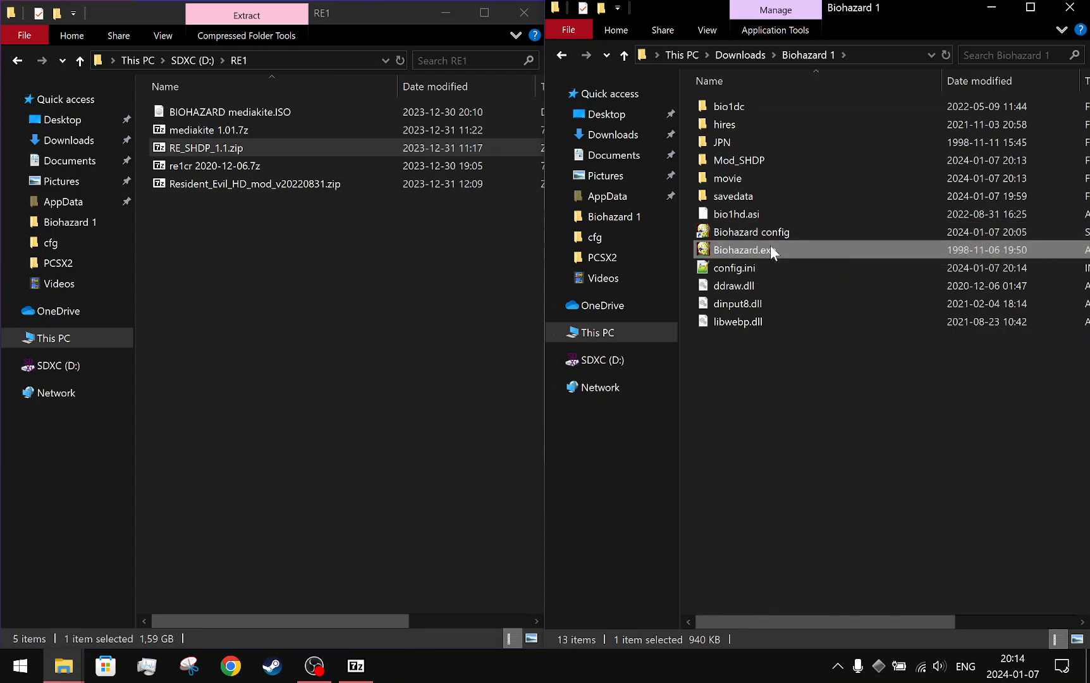
- Launch Biohazard.exe again and boot the game with [DEV] Seamless HD Project
{"action": "double_click", "coordinate": [770, 245]}
{"action": "left_click", "coordinate": [408, 238]}
{"action": "left_click", "coordinate": [423, 270]}
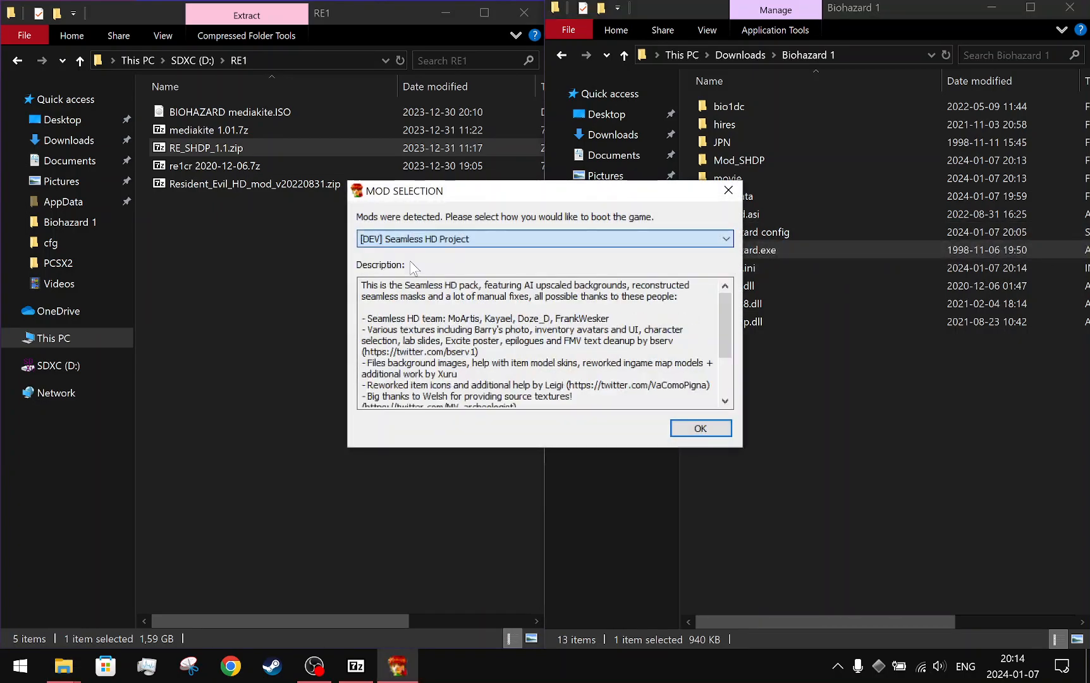
{"action": "left_click", "coordinate": [700, 429]}
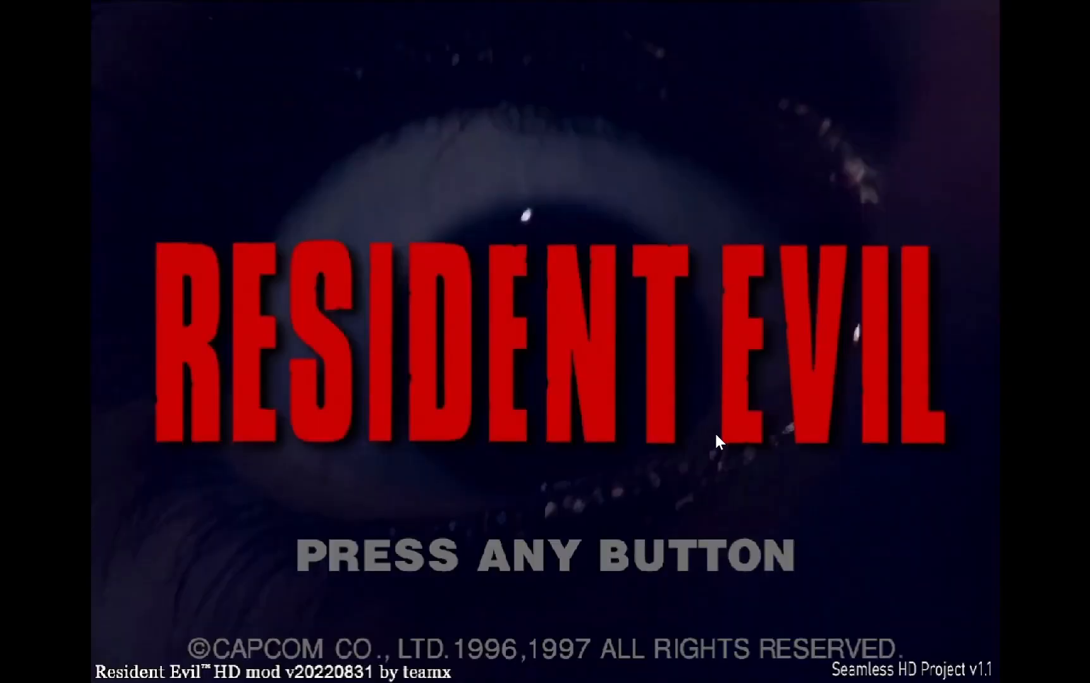
- Start a new game as Chris Redfield to check the modded graphics in the mansion hall, and quit the game
{"action": "key", "text": "Return"}
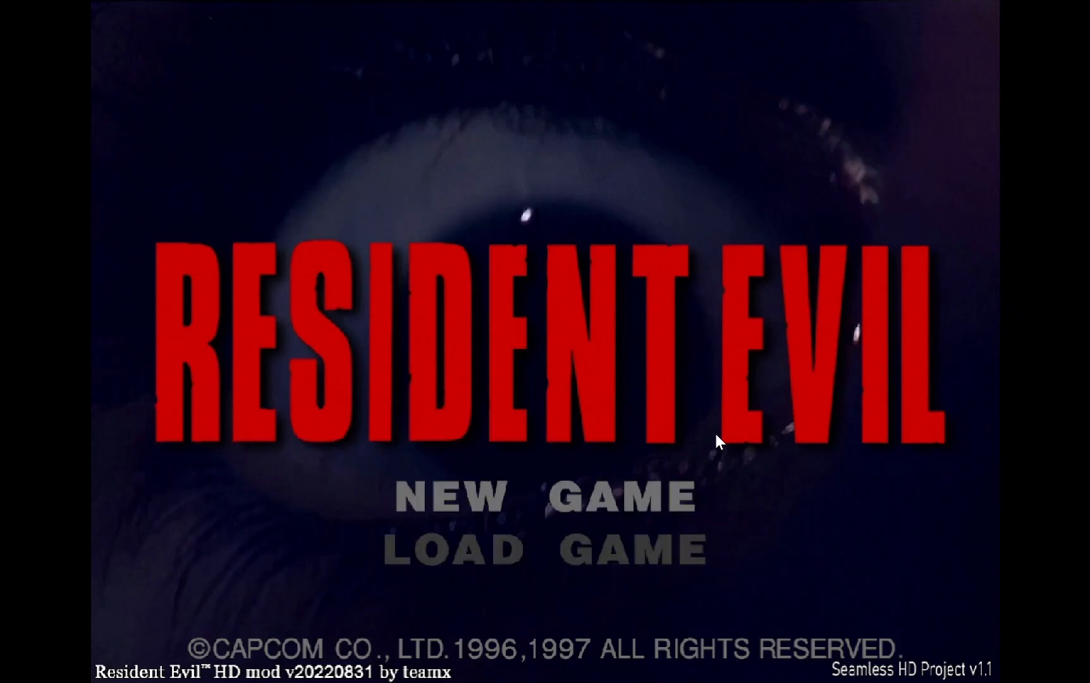
{"action": "key", "text": "Return"}
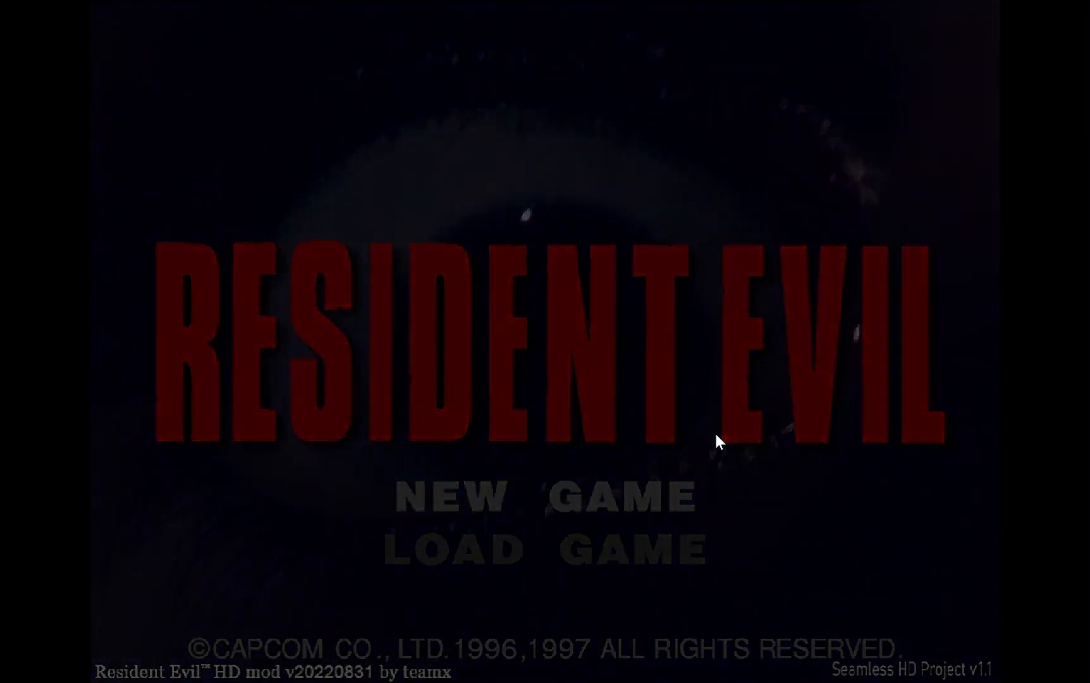
{"action": "key", "text": "Right"}
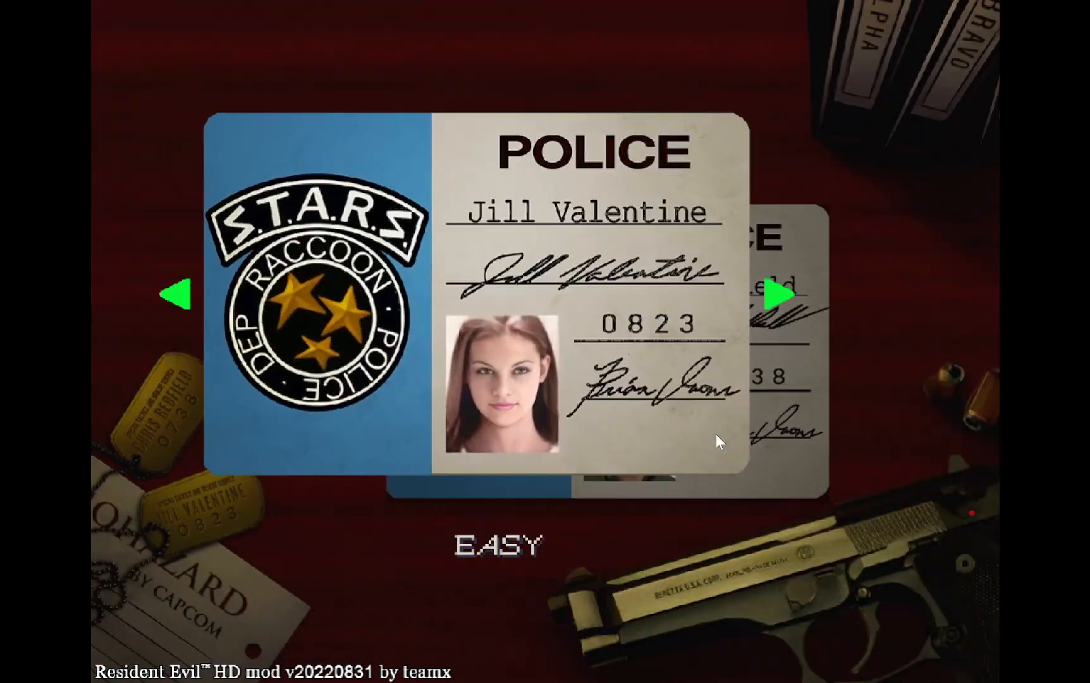
{"action": "key", "text": "Right"}
{"action": "key", "text": "Return"}
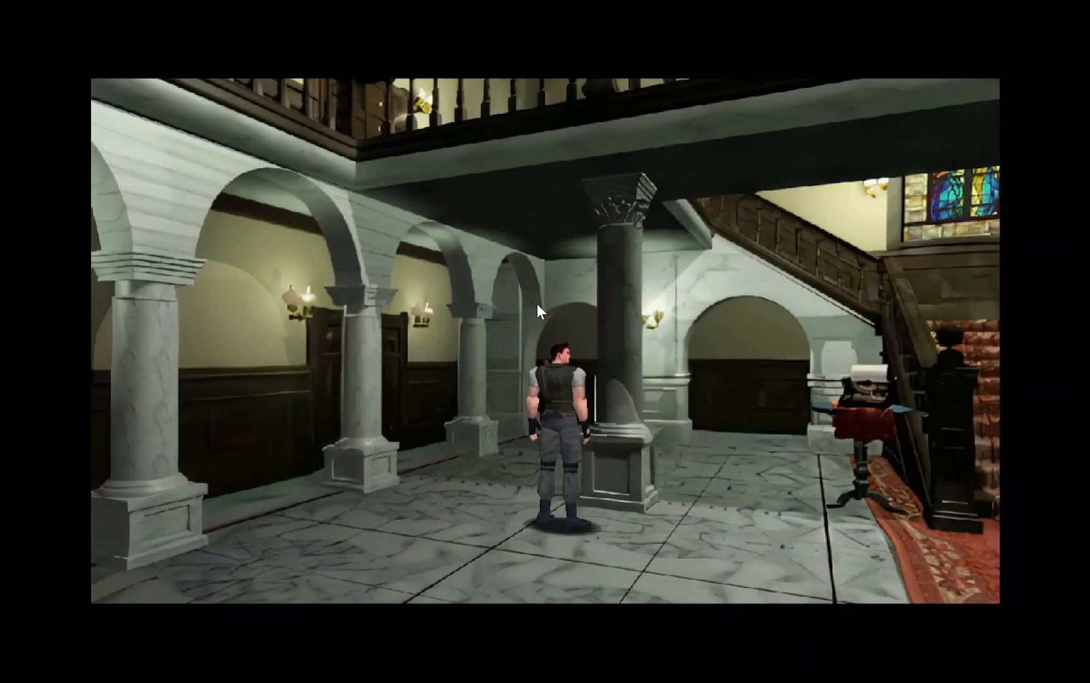
{"action": "key", "text": "alt+F4"}
{"action": "right_click", "coordinate": [530, 310]}
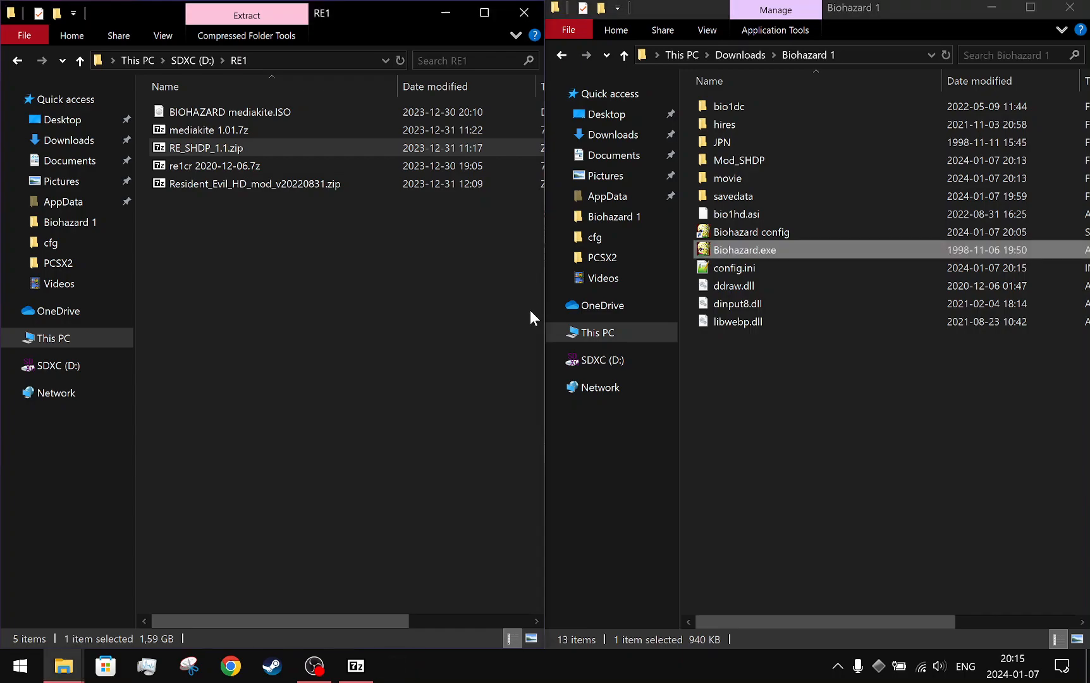
{"action": "left_click", "coordinate": [494, 278]}
{"action": "right_click", "coordinate": [492, 277]}
{"action": "left_click", "coordinate": [460, 247]}
{"action": "right_click", "coordinate": [452, 425]}
{"action": "left_click", "coordinate": [420, 409]}
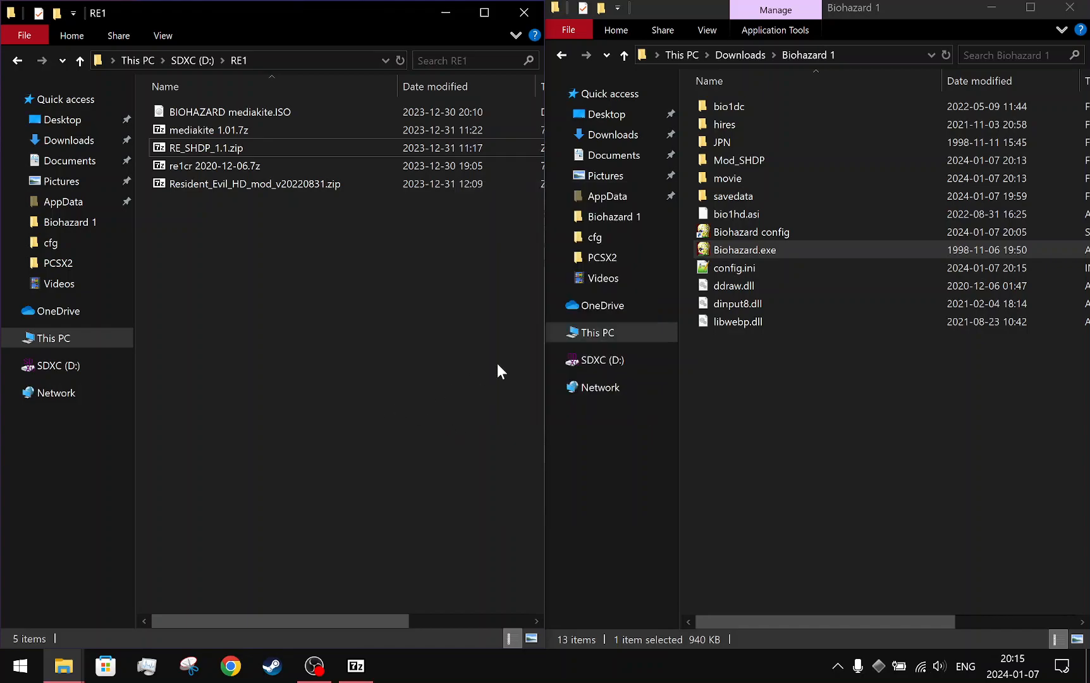
{"action": "right_click", "coordinate": [486, 365]}
{"action": "left_click", "coordinate": [454, 358]}
{"action": "right_click", "coordinate": [532, 364]}
{"action": "left_click", "coordinate": [484, 360]}
{"action": "right_click", "coordinate": [482, 359]}
{"action": "left_click", "coordinate": [426, 326]}
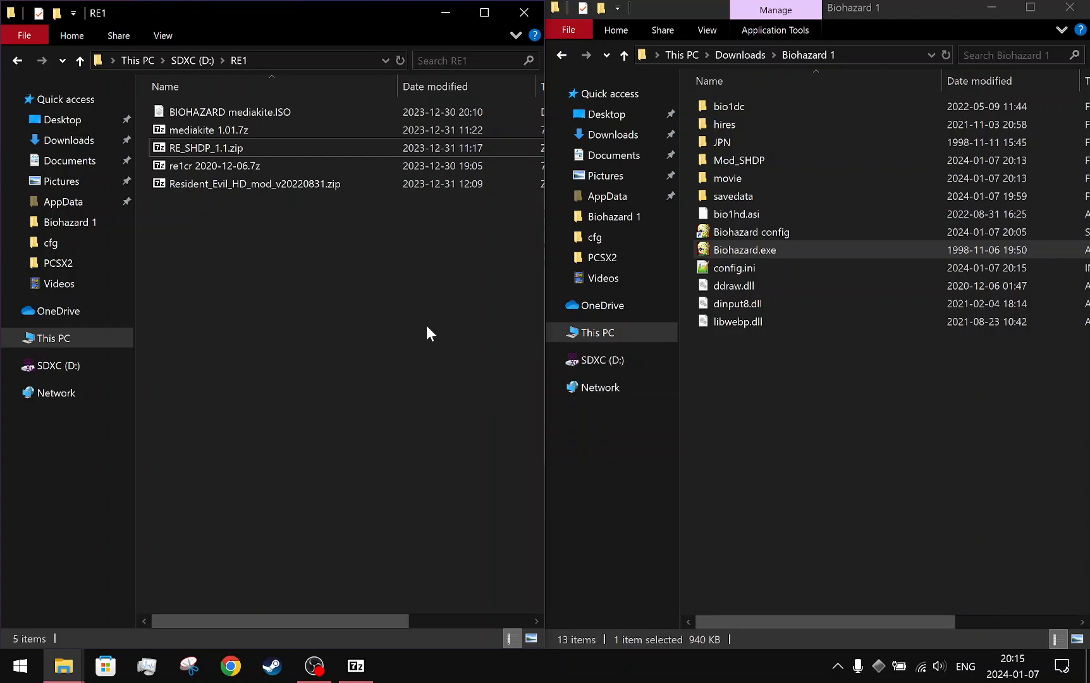
{"action": "left_click", "coordinate": [872, 459]}
{"action": "right_click", "coordinate": [871, 458]}
{"action": "left_click", "coordinate": [785, 422]}
{"action": "right_click", "coordinate": [785, 421]}
{"action": "left_click", "coordinate": [720, 379]}
{"action": "right_click", "coordinate": [837, 385]}
{"action": "left_click", "coordinate": [761, 368]}
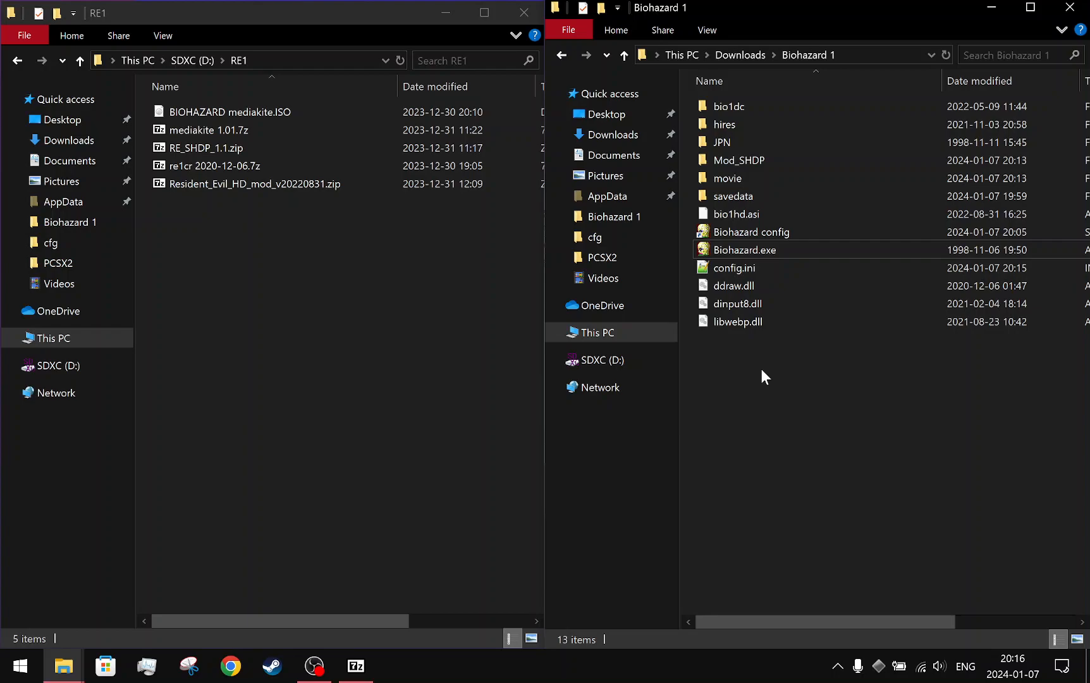
{"action": "right_click", "coordinate": [393, 399]}
{"action": "left_click", "coordinate": [369, 374]}
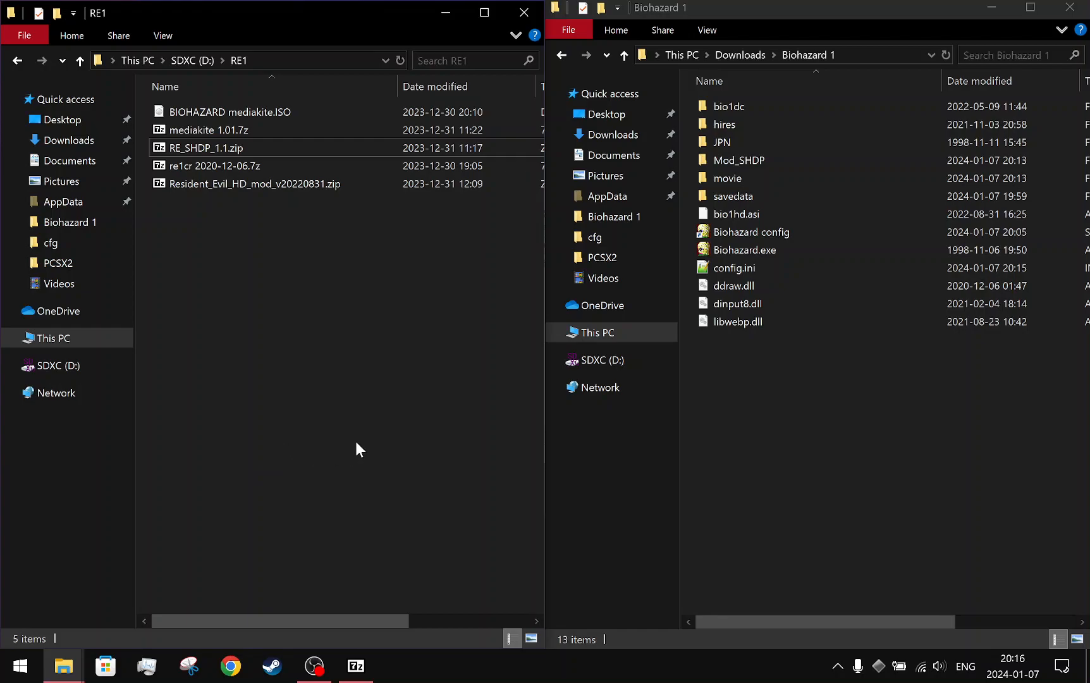
{"action": "right_click", "coordinate": [429, 420]}
{"action": "left_click", "coordinate": [314, 414]}
{"action": "right_click", "coordinate": [418, 346]}
{"action": "left_click", "coordinate": [359, 346]}
{"action": "right_click", "coordinate": [450, 316]}
{"action": "left_click", "coordinate": [476, 256]}
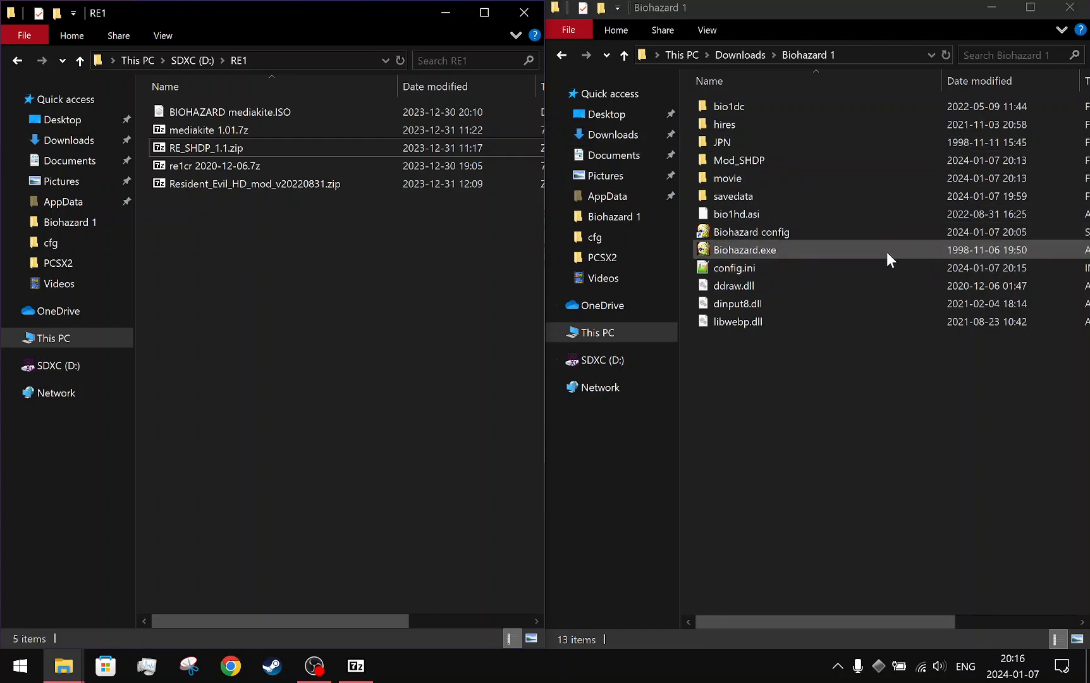
{"action": "left_click", "coordinate": [840, 255]}
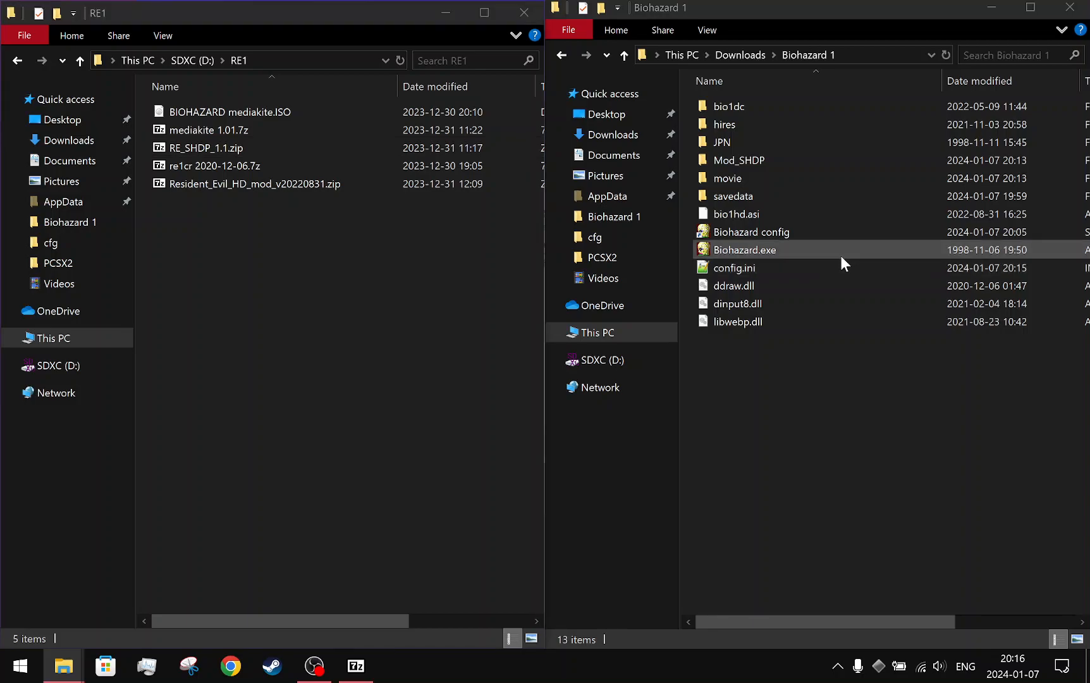
{"action": "left_click", "coordinate": [840, 255]}
{"action": "left_click", "coordinate": [818, 408]}
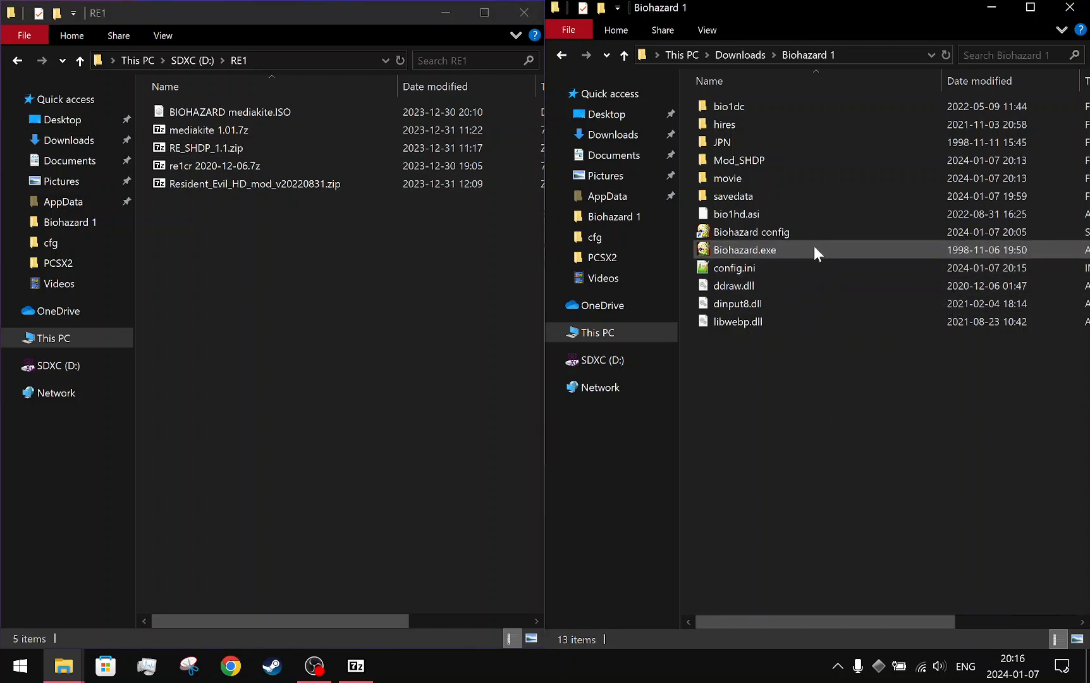
{"action": "left_click", "coordinate": [808, 286]}
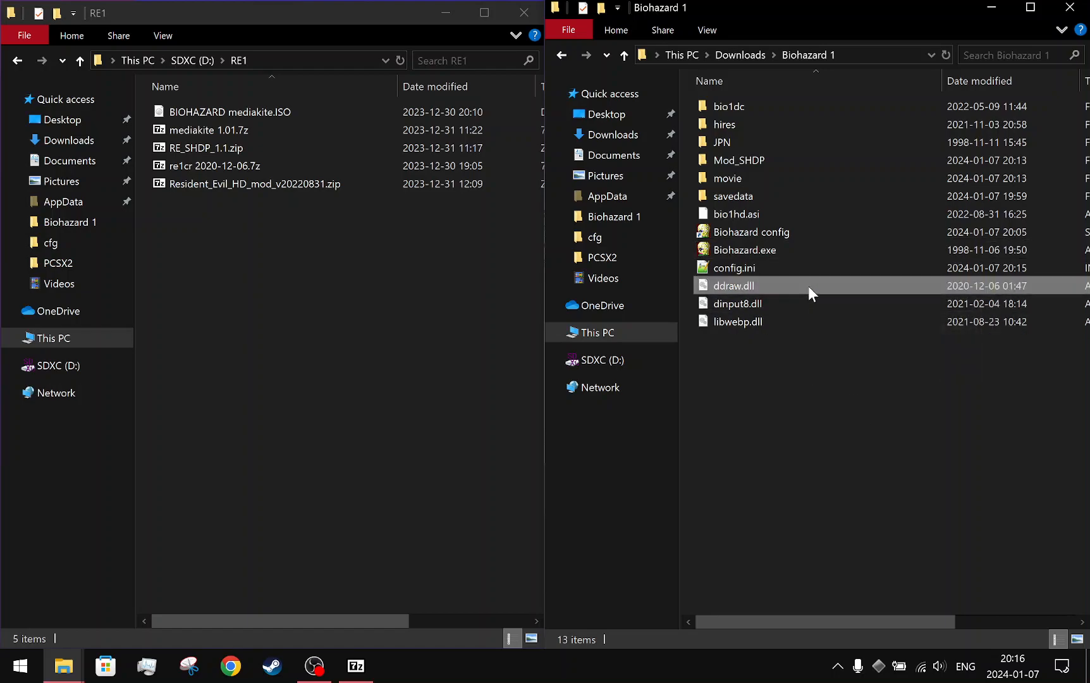
{"action": "right_click", "coordinate": [822, 406]}
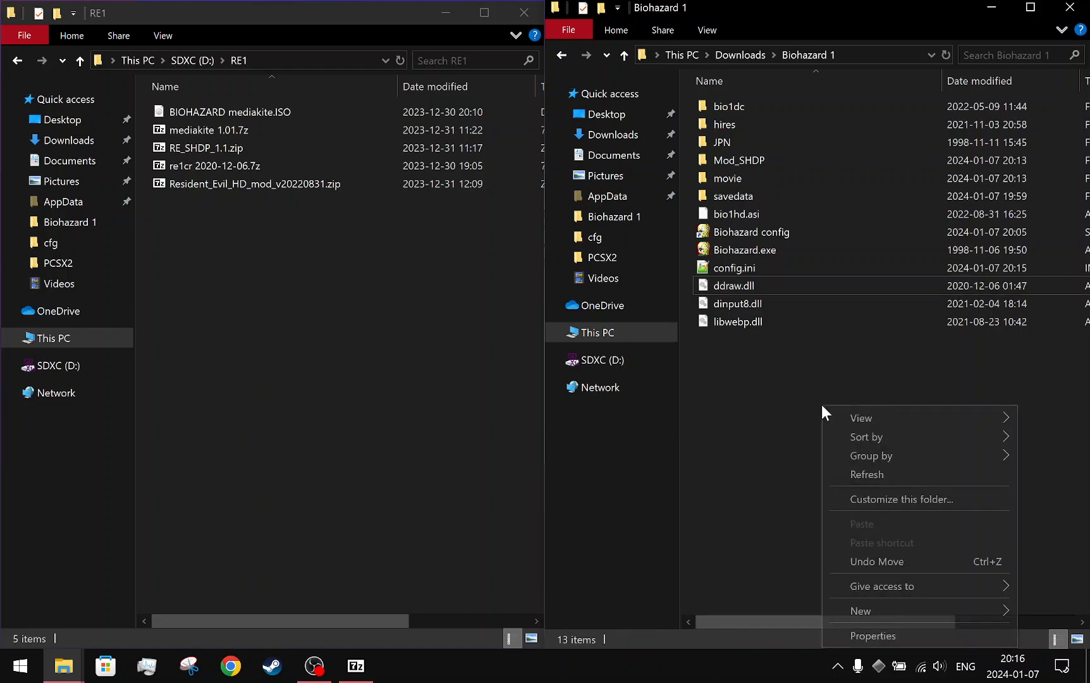
{"action": "right_click", "coordinate": [779, 397]}
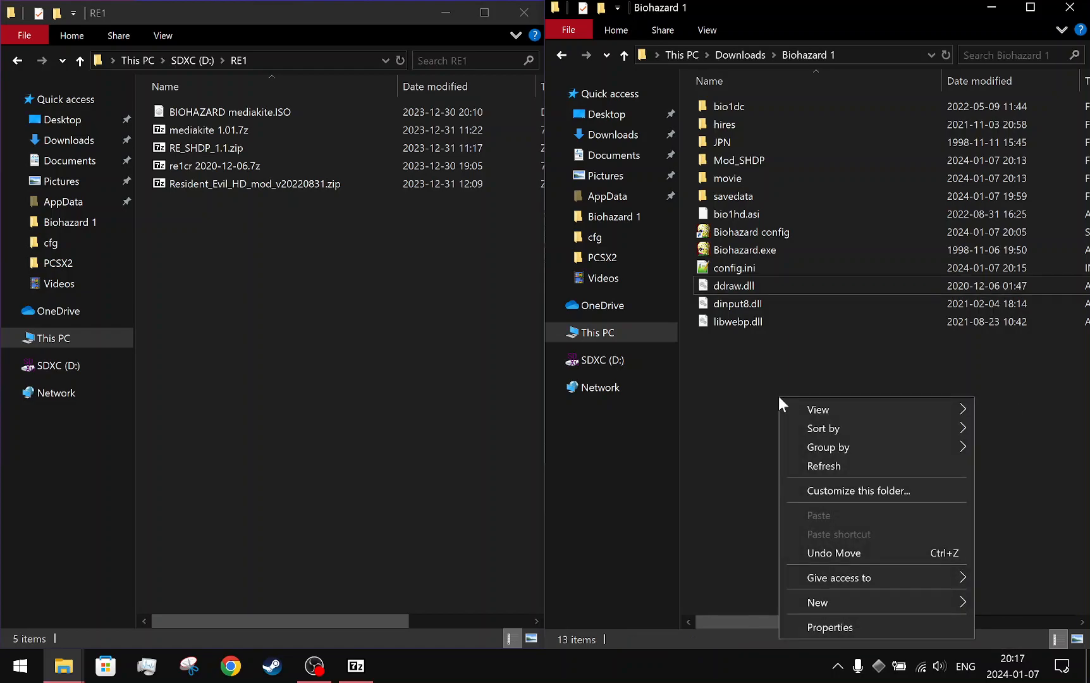
{"action": "left_click", "coordinate": [758, 397]}
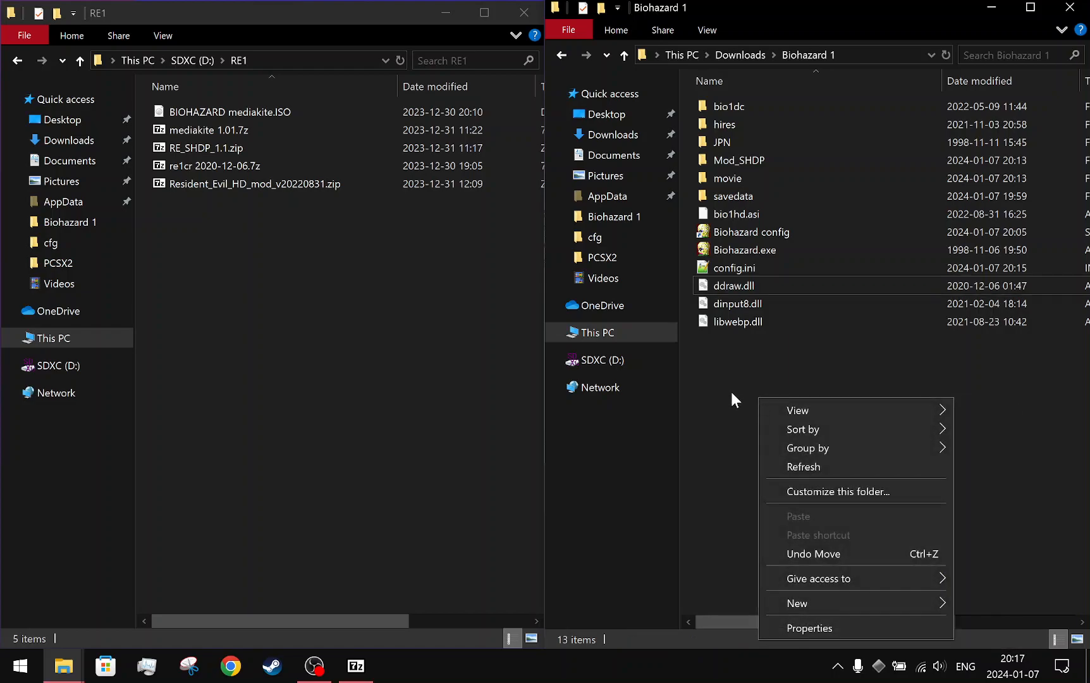
{"action": "right_click", "coordinate": [731, 389]}
{"action": "right_click", "coordinate": [709, 373]}
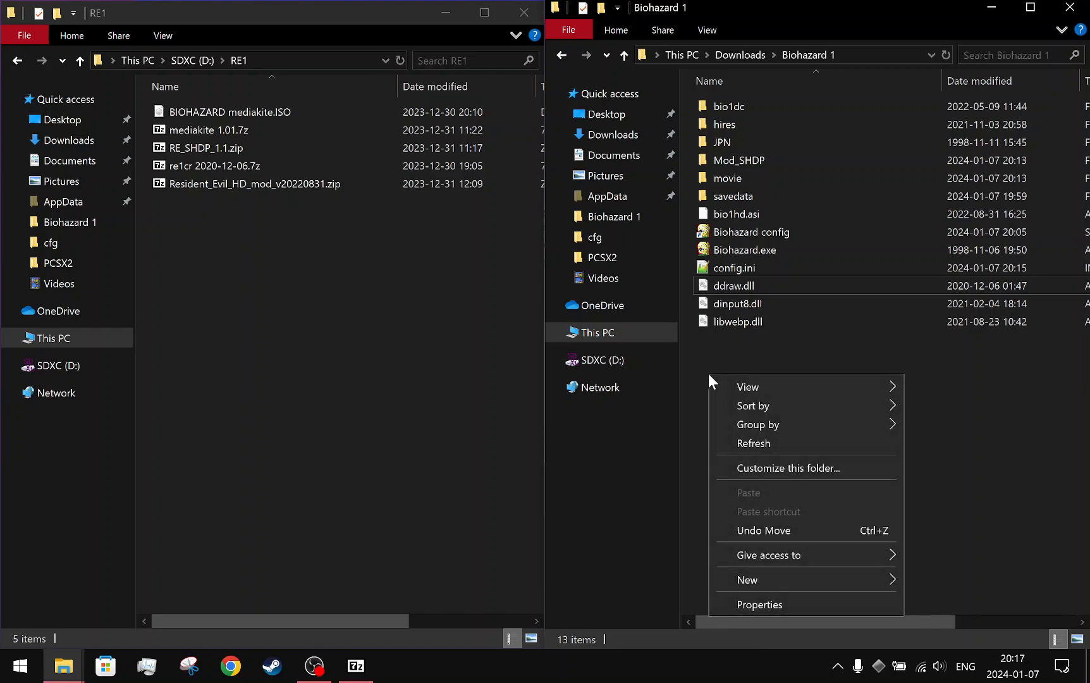
{"action": "left_click", "coordinate": [700, 359]}
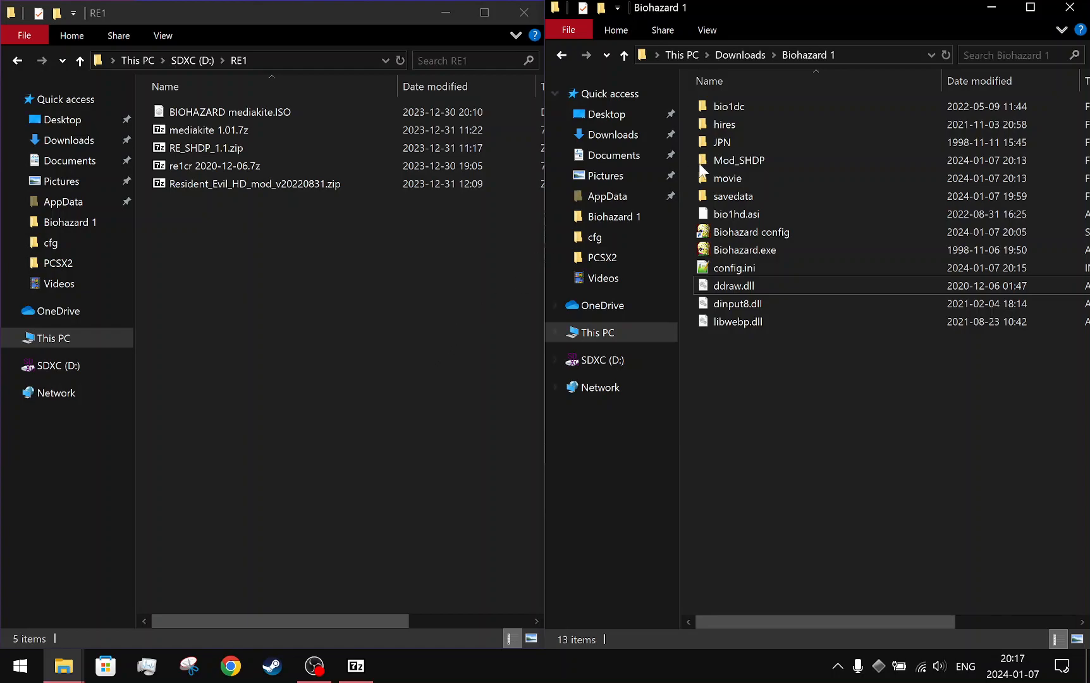
- Go up to the Downloads folder in one window and open the RE2 folder on SDXC (D:) in the other
{"action": "left_click", "coordinate": [742, 57]}
{"action": "left_click", "coordinate": [783, 208]}
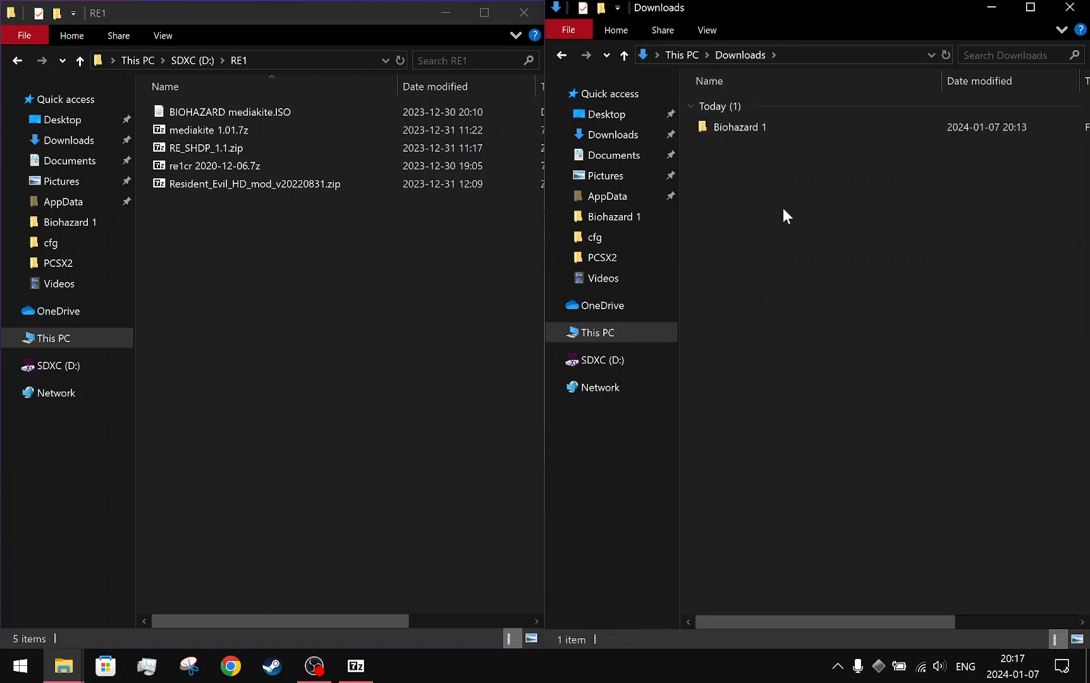
{"action": "left_click", "coordinate": [197, 60]}
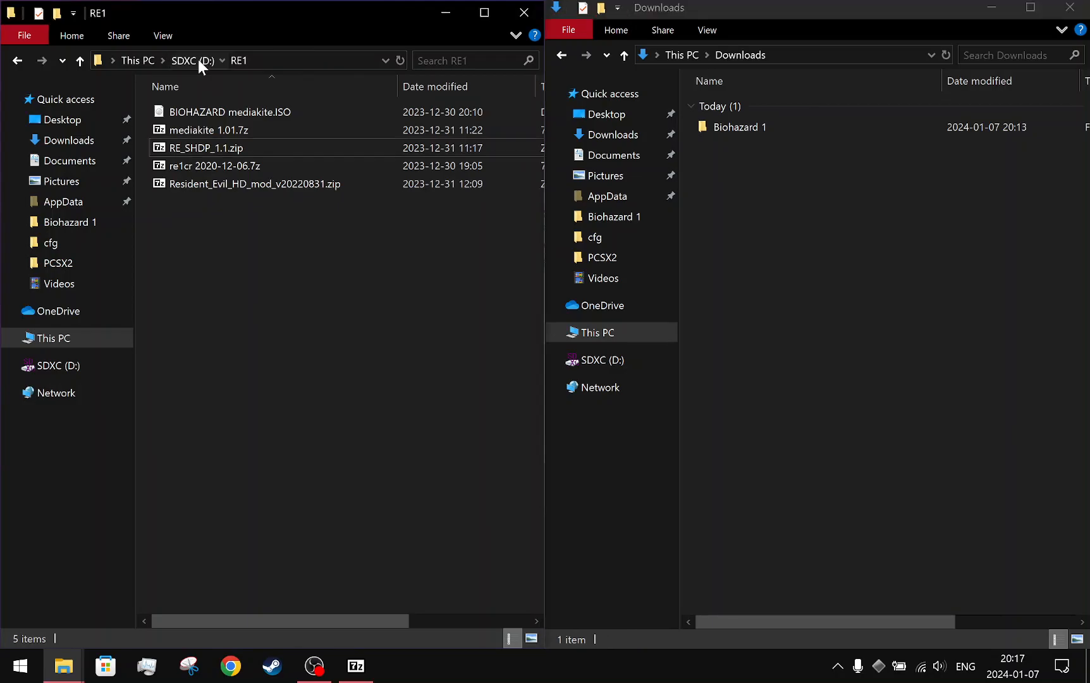
{"action": "left_click", "coordinate": [203, 126]}
{"action": "double_click", "coordinate": [204, 126]}
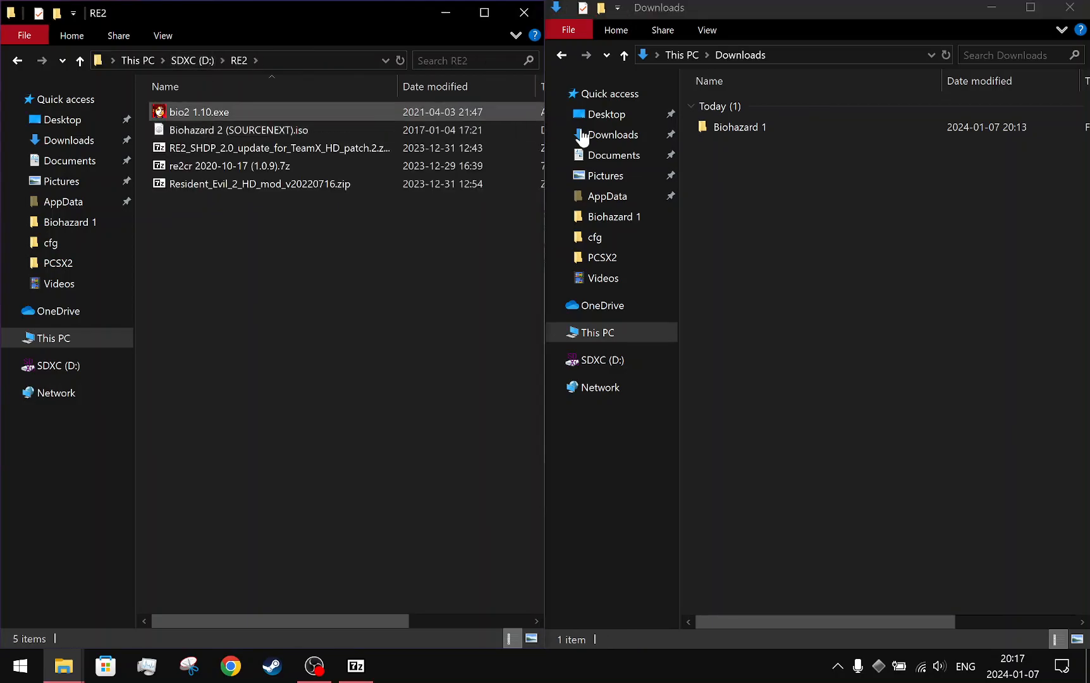
- Create a folder named Biohazard 2 in Downloads and open it
{"action": "right_click", "coordinate": [762, 176]}
{"action": "mouse_move", "coordinate": [849, 386]}
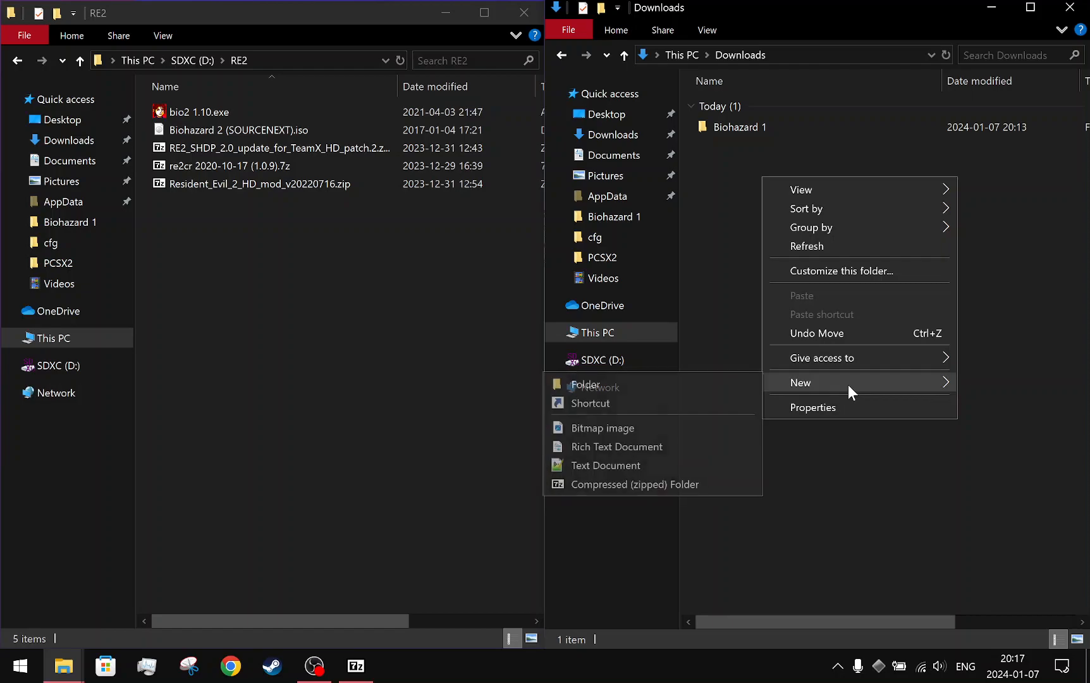
{"action": "left_click", "coordinate": [703, 387]}
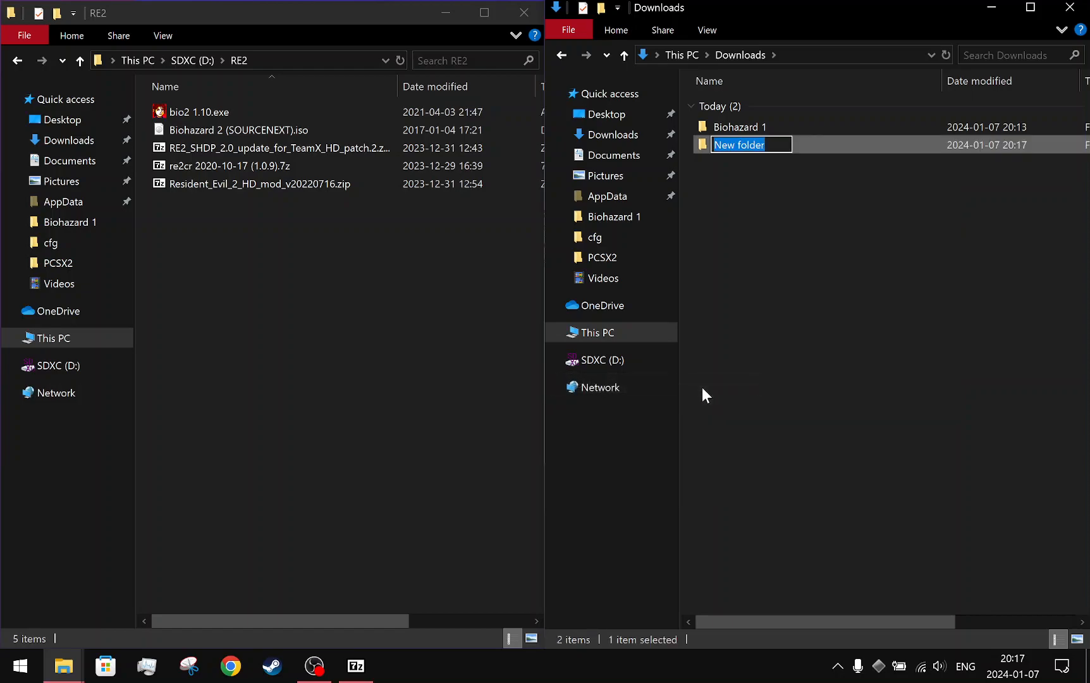
{"action": "type", "text": "Biohazard 2"}
{"action": "key", "text": "Return"}
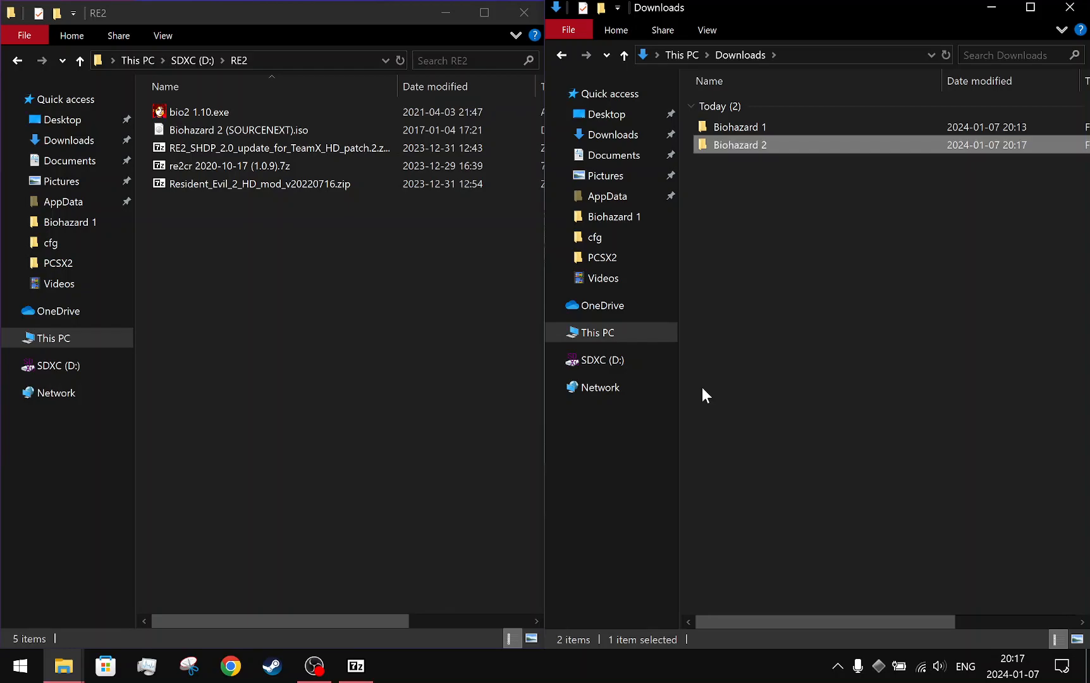
{"action": "key", "text": "Return"}
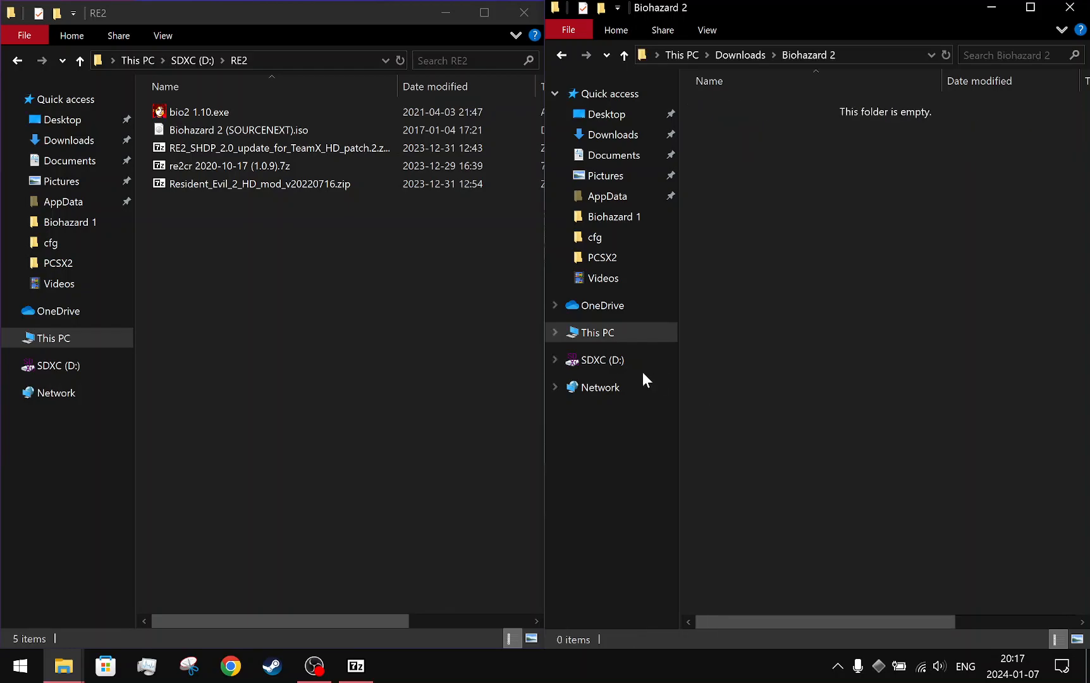
- Open Biohazard 2 (SOURCENEXT).iso as an archive in 7-Zip and widen its Name column to show the full file names
{"action": "left_click", "coordinate": [302, 130]}
{"action": "right_click", "coordinate": [302, 130]}
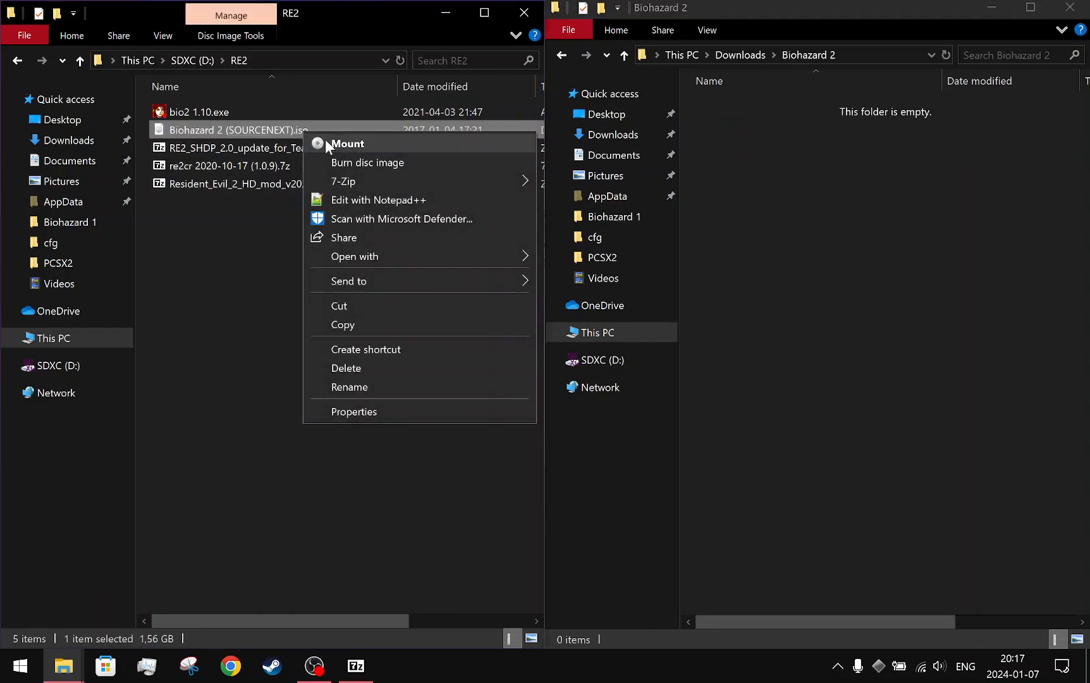
{"action": "mouse_move", "coordinate": [437, 184]}
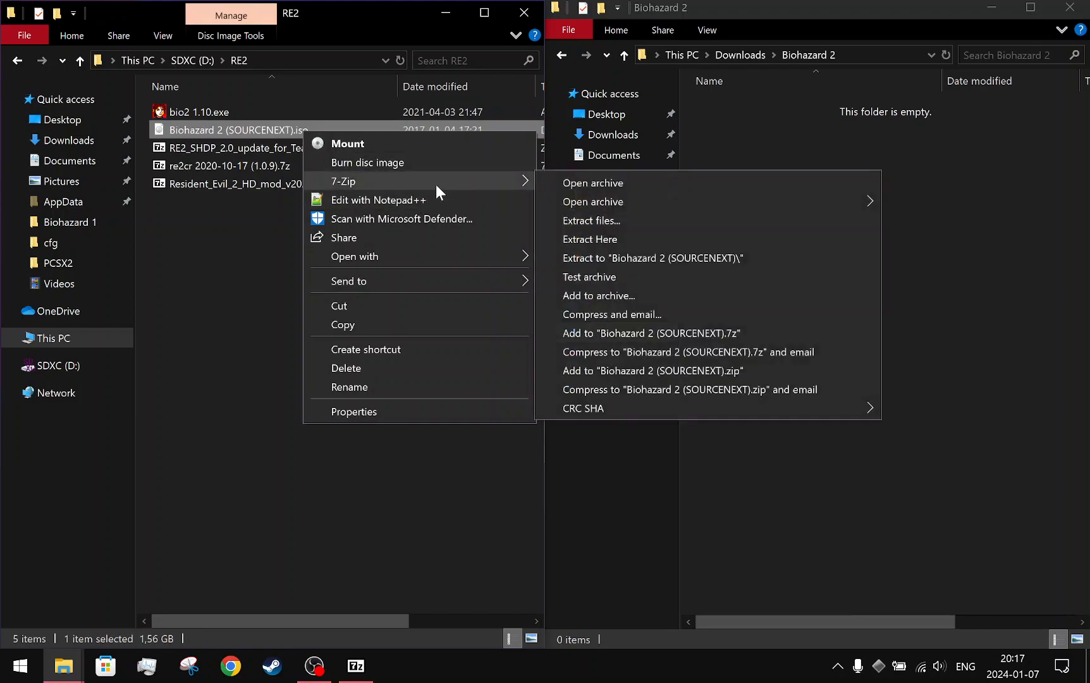
{"action": "left_click", "coordinate": [625, 183]}
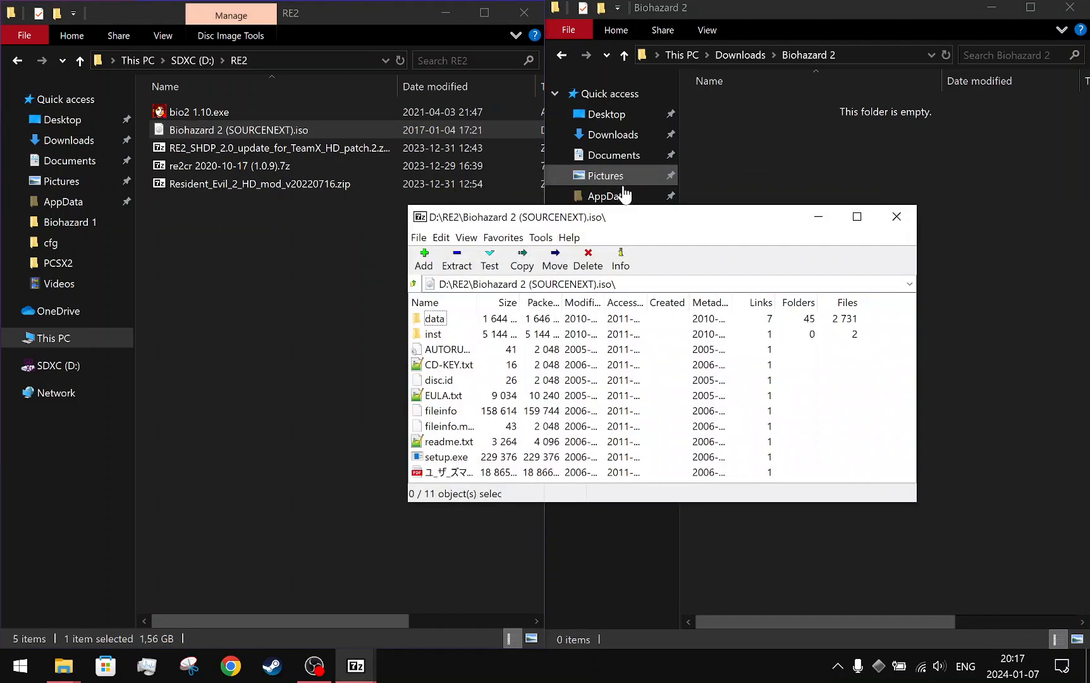
{"action": "left_click_drag", "start_coordinate": [599, 225], "coordinate": [460, 144]}
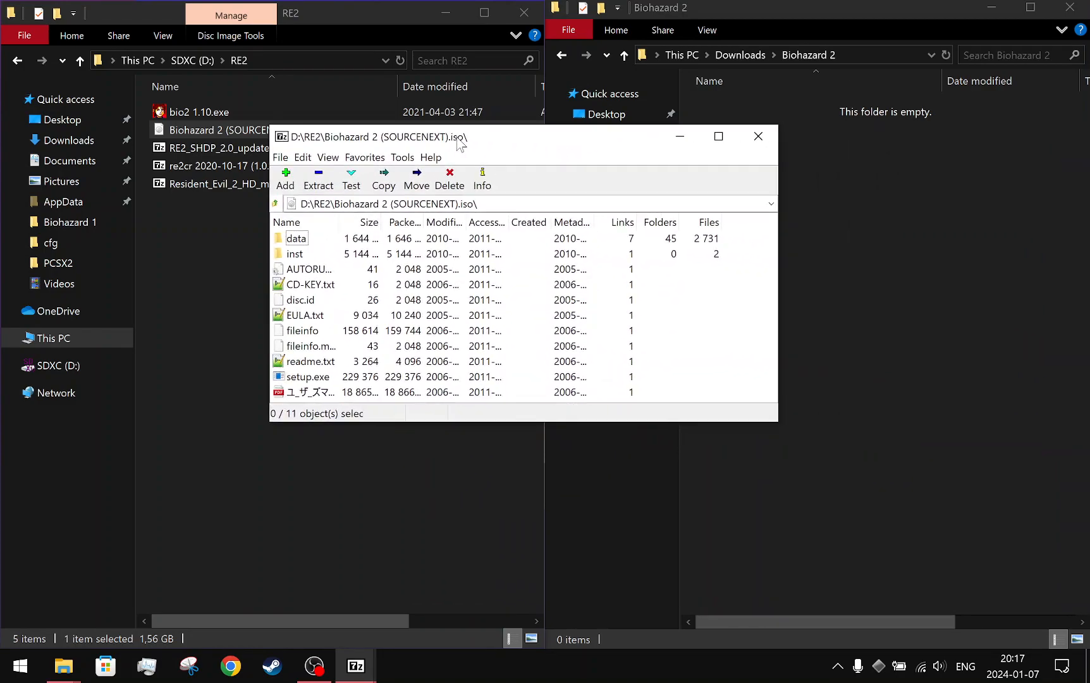
{"action": "left_click_drag", "start_coordinate": [582, 143], "coordinate": [620, 319]}
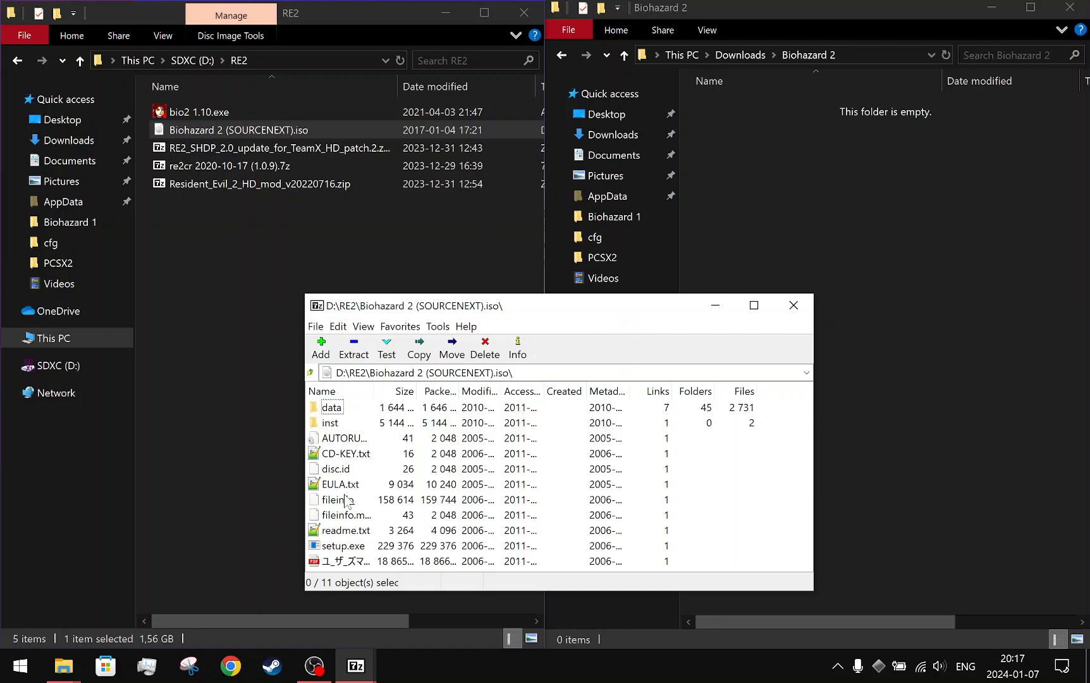
{"action": "left_click_drag", "start_coordinate": [378, 393], "coordinate": [424, 393]}
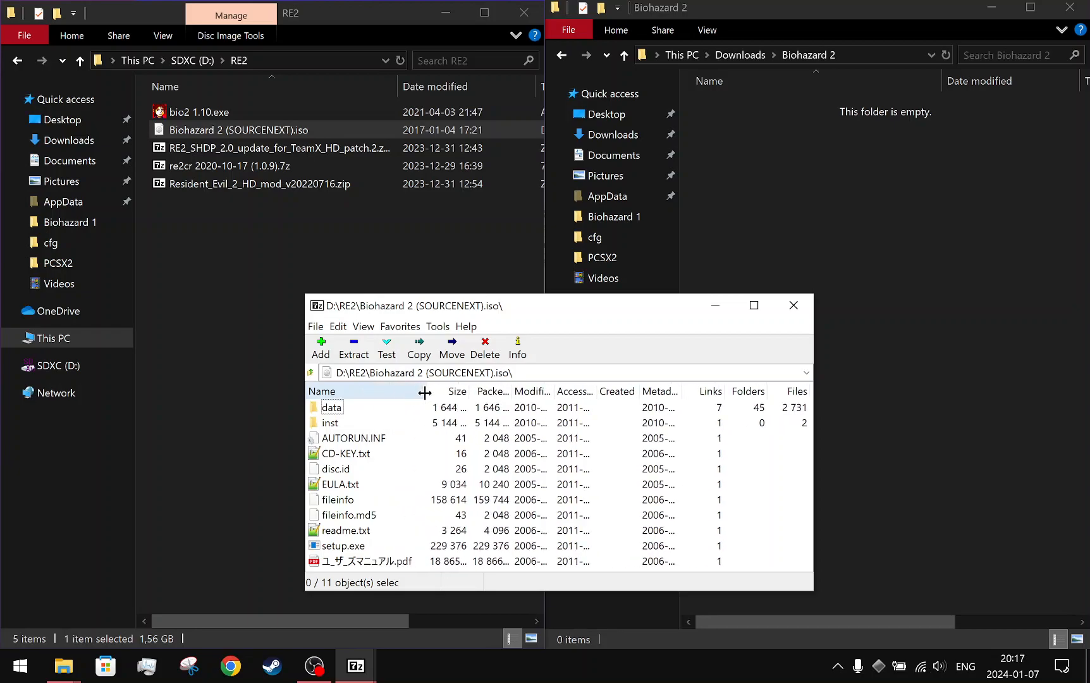
{"action": "left_click_drag", "start_coordinate": [454, 310], "coordinate": [477, 253]}
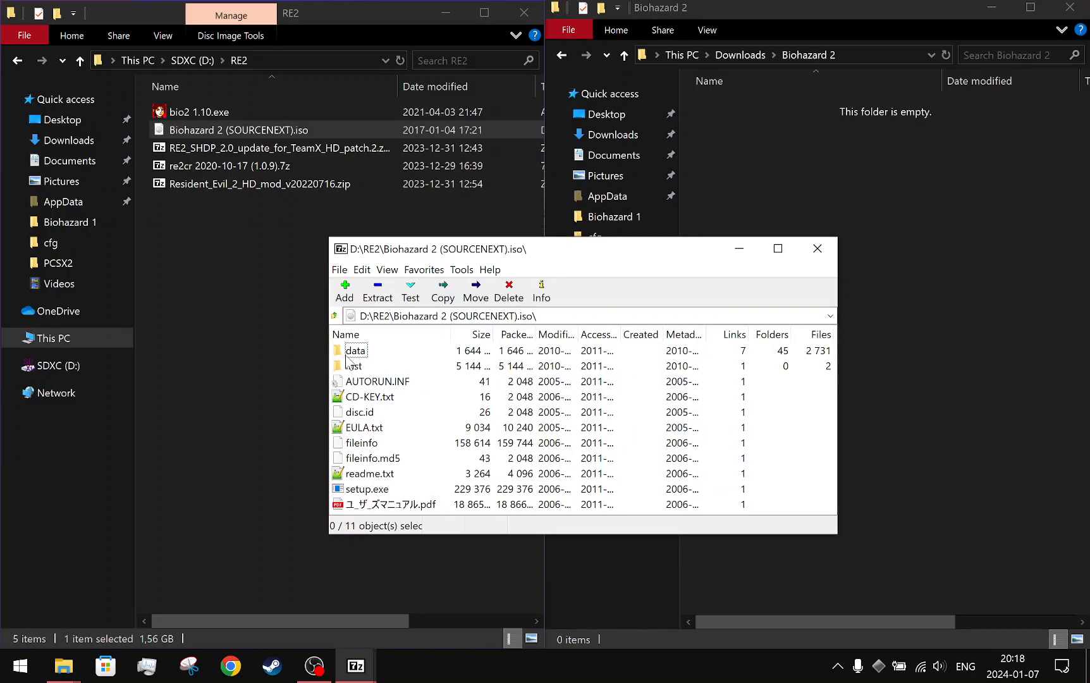
{"action": "left_click_drag", "start_coordinate": [431, 255], "coordinate": [448, 229]}
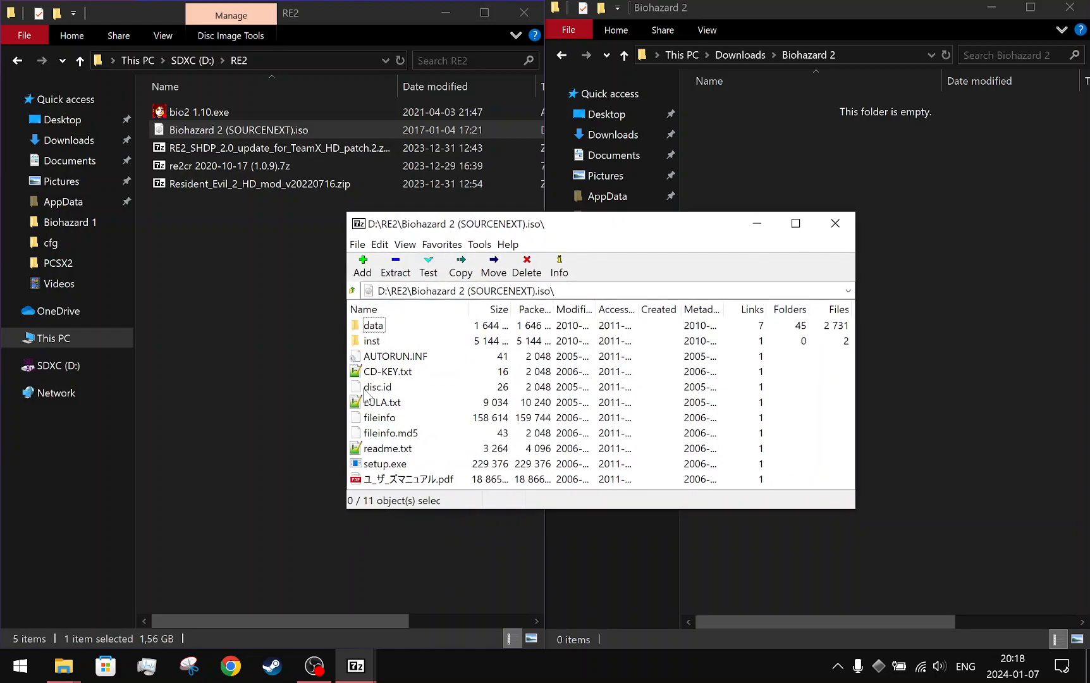
- Open the data folder inside the disc image and select the full path of the Biohazard 2 folder in Downloads
{"action": "double_click", "coordinate": [367, 330]}
{"action": "left_click", "coordinate": [873, 56]}
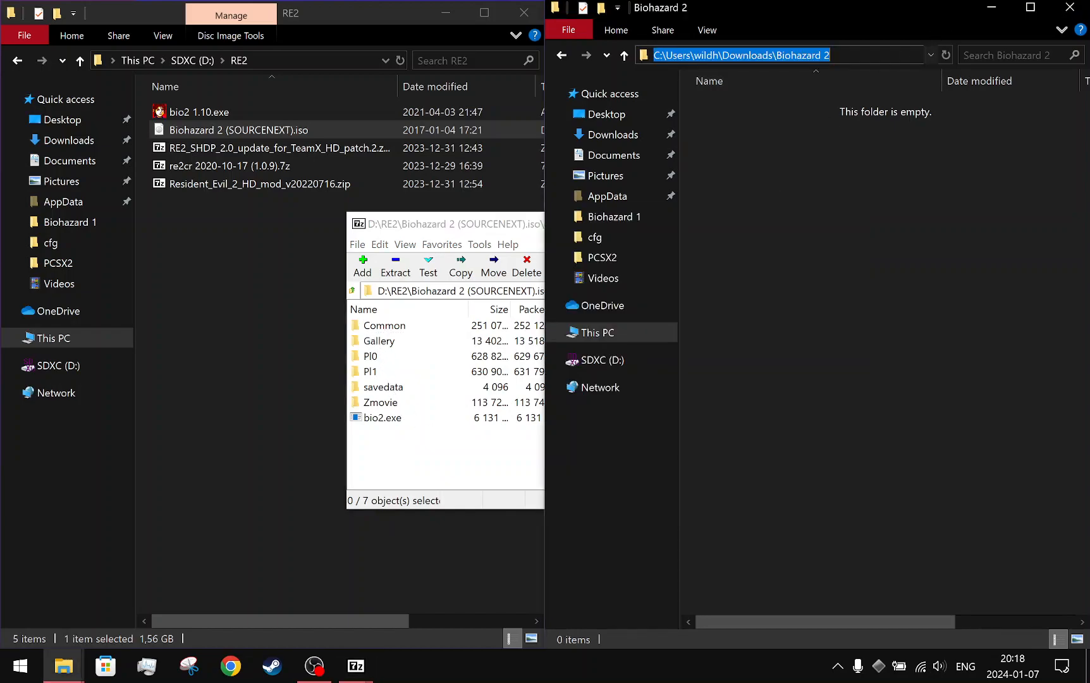
{"action": "left_click", "coordinate": [480, 224]}
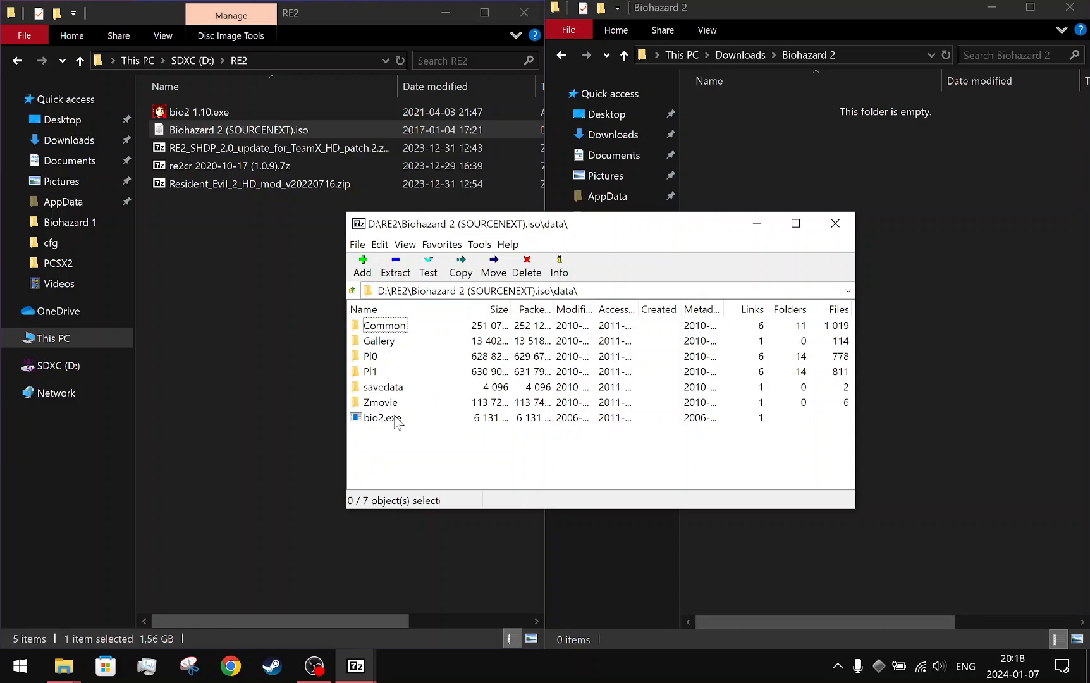
{"action": "mouse_move", "coordinate": [389, 445]}
{"action": "left_mouse_down"}
{"action": "mouse_move", "coordinate": [377, 393]}
{"action": "mouse_move", "coordinate": [387, 426]}
{"action": "left_mouse_up"}
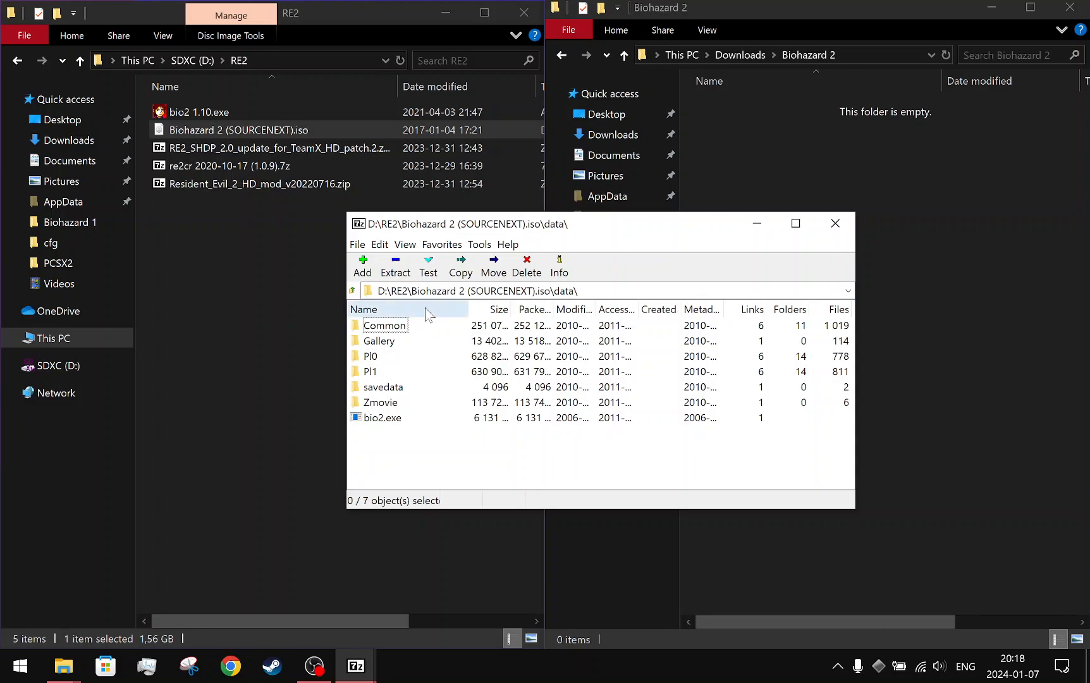
{"action": "left_click_drag", "start_coordinate": [452, 226], "coordinate": [532, 213]}
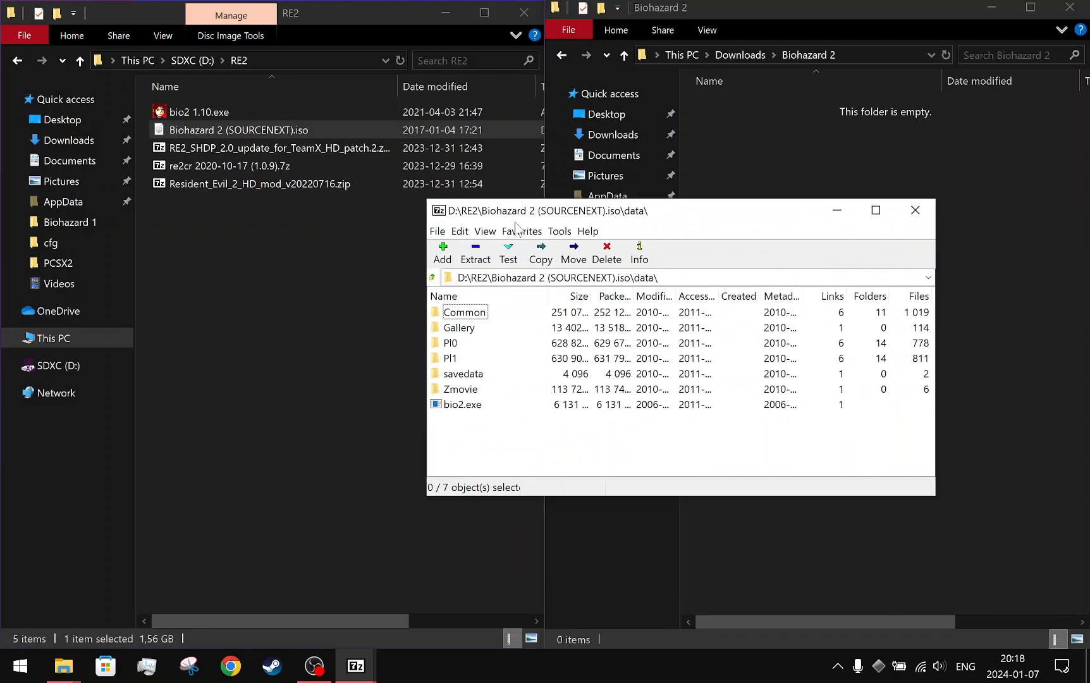
- Extract the six folders from Common to Zmovie, without bio2.exe, to Downloads\Biohazard 1 and minimize the copy progress window
{"action": "left_click", "coordinate": [458, 313]}
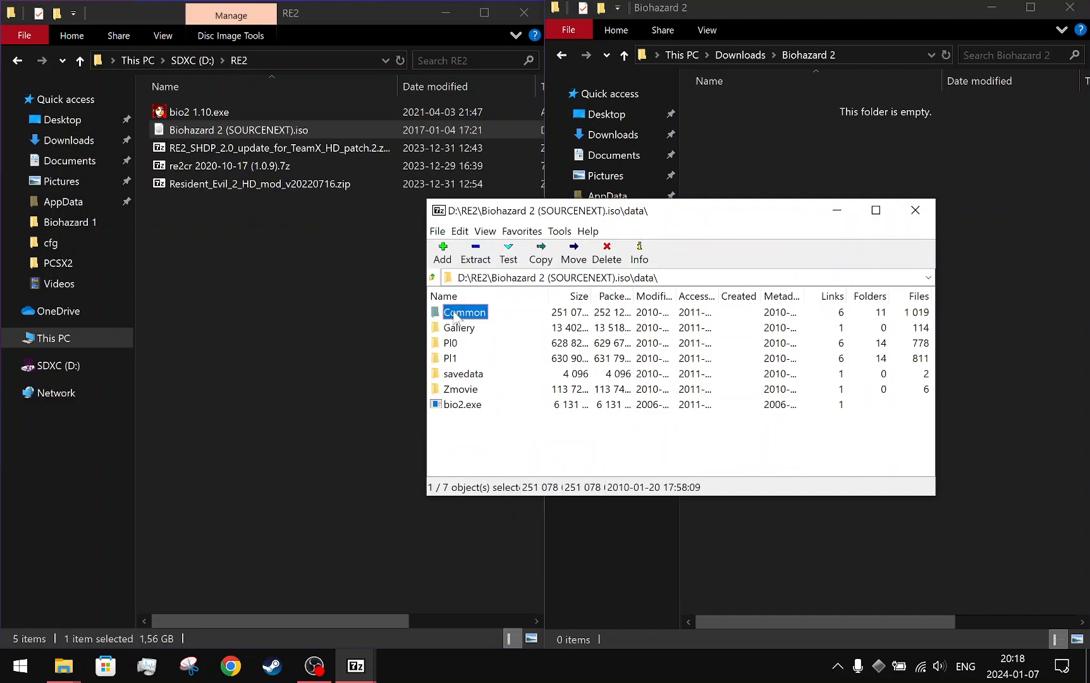
{"action": "left_click", "coordinate": [465, 392], "text": "shift"}
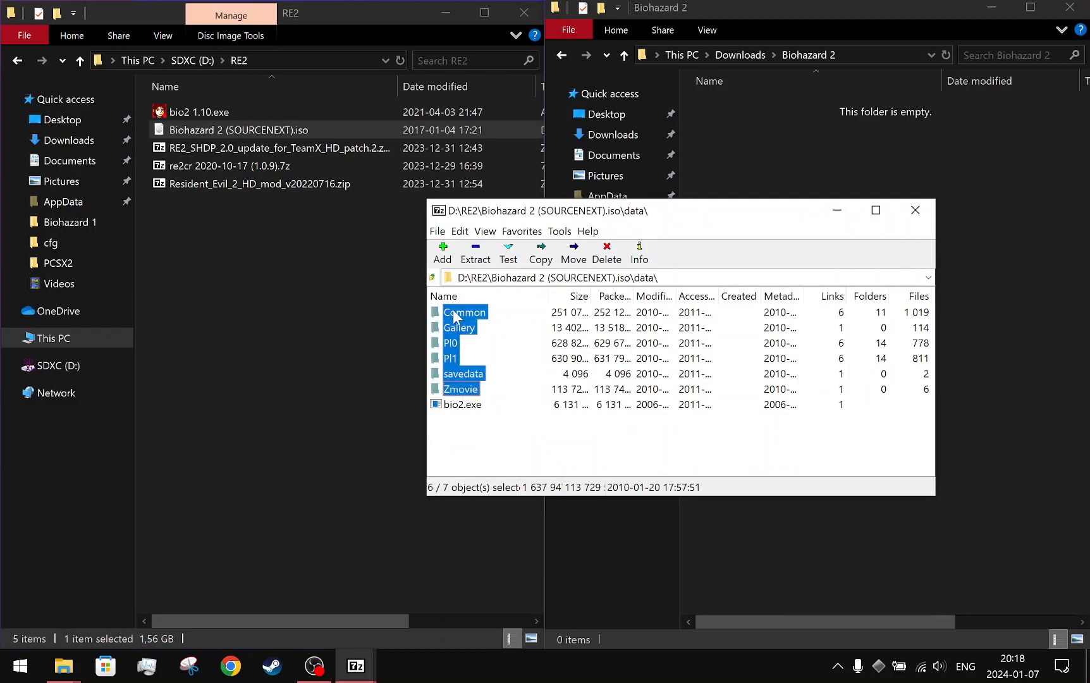
{"action": "left_click", "coordinate": [476, 252]}
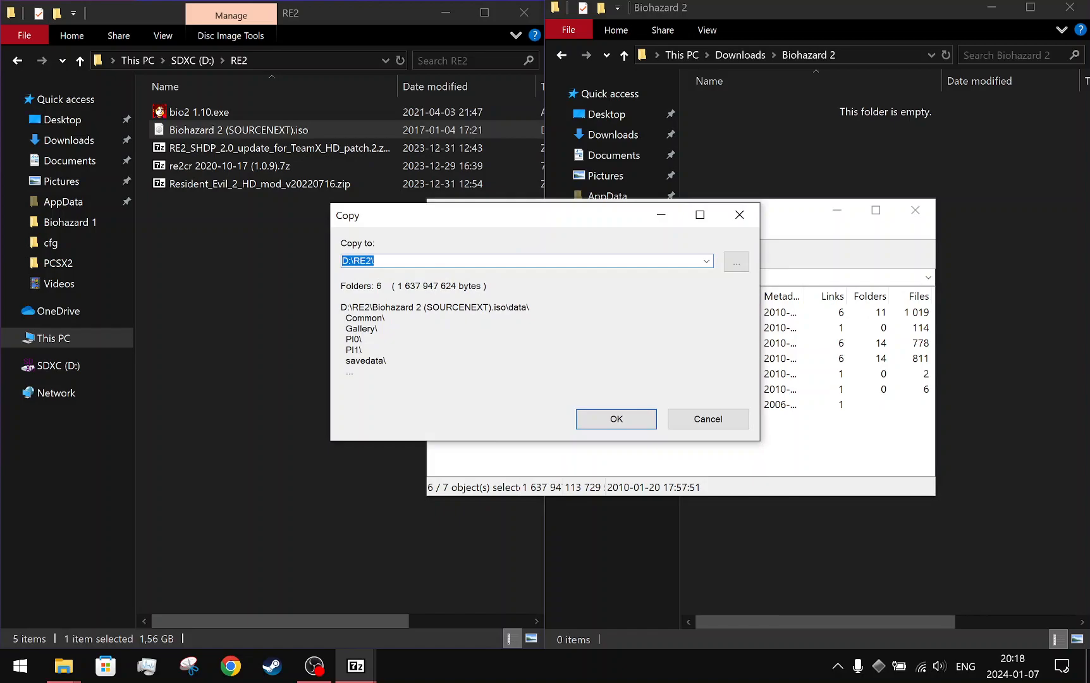
{"action": "type", "text": "C:\\Users\\wildh\\Downloads\\Biohazard 1"}
{"action": "left_click", "coordinate": [623, 414]}
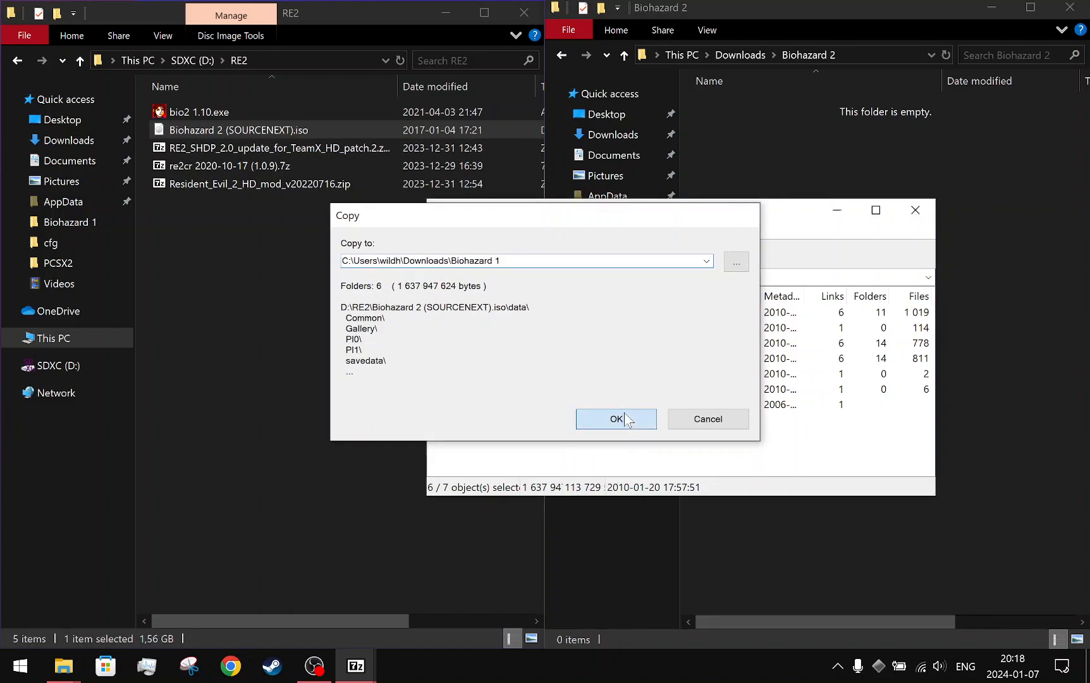
{"action": "left_click_drag", "start_coordinate": [646, 183], "coordinate": [748, 247]}
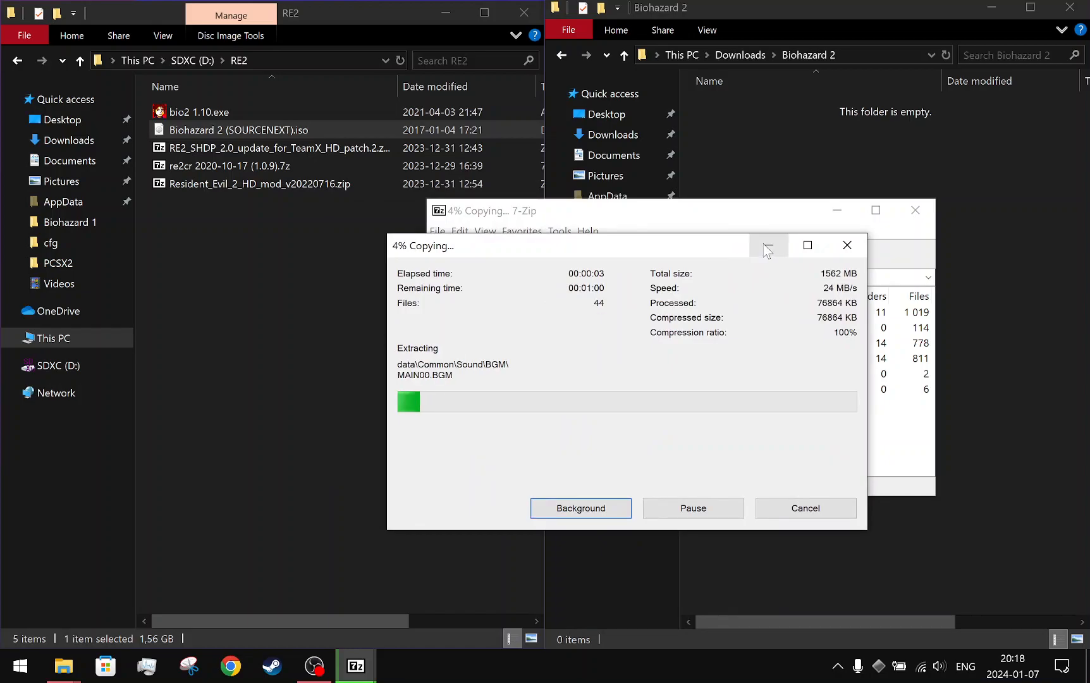
{"action": "left_click", "coordinate": [767, 247]}
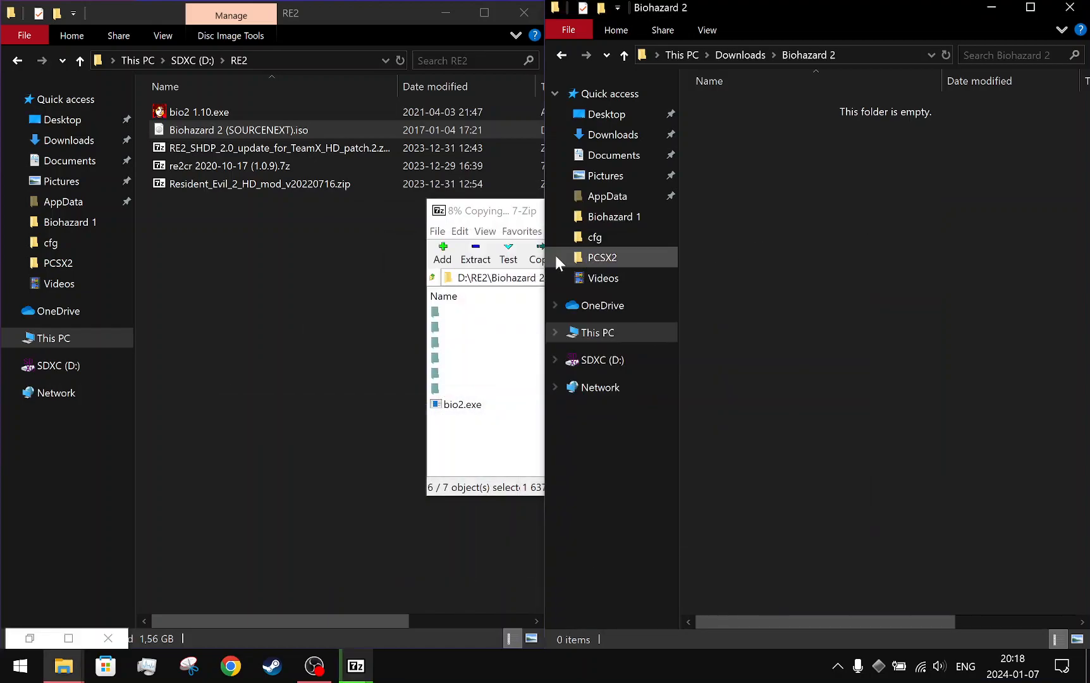
- Copy bio2 1.10.exe from the RE2 folder into the Biohazard 2 folder in Downloads
{"action": "left_click", "coordinate": [391, 302]}
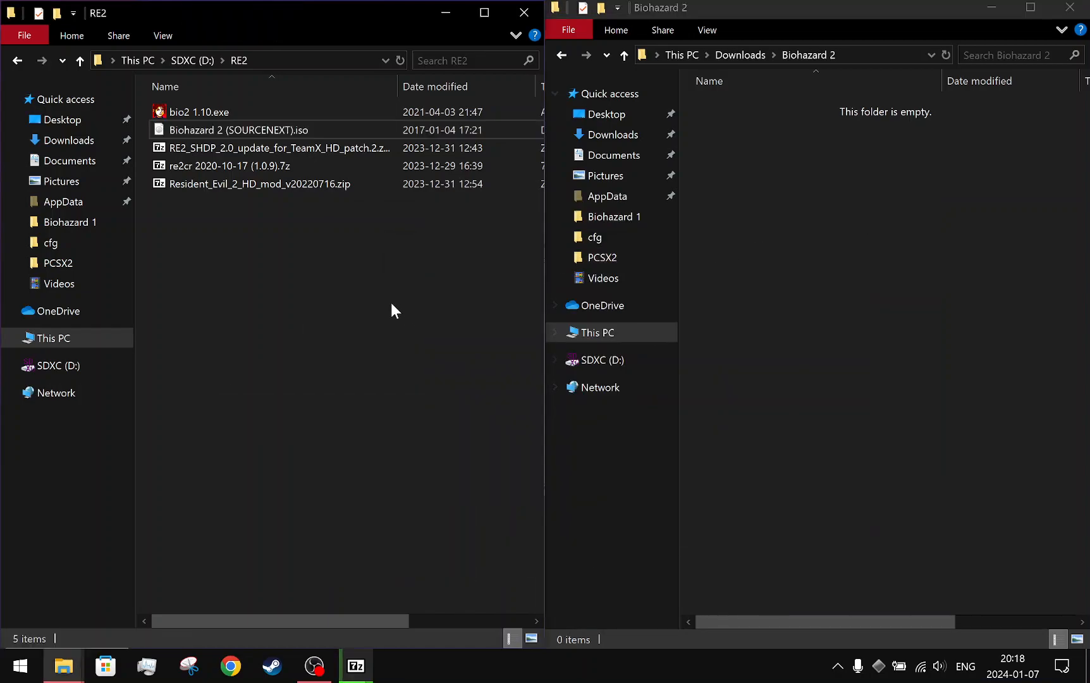
{"action": "left_click", "coordinate": [218, 116]}
{"action": "left_click_drag", "start_coordinate": [228, 110], "coordinate": [947, 481]}
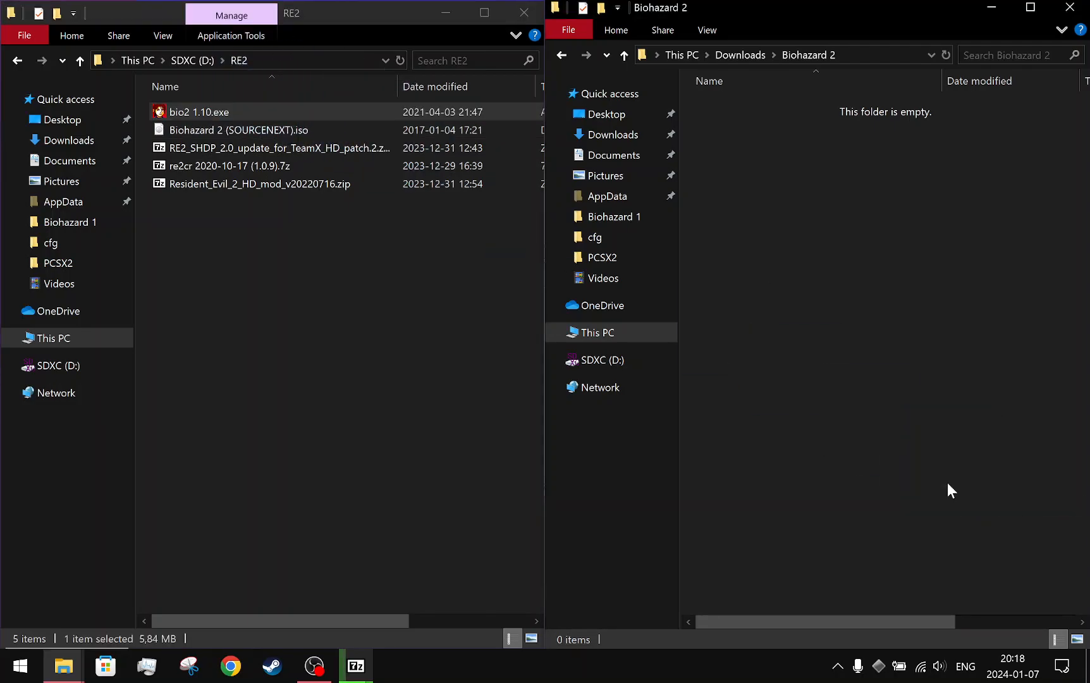
{"action": "left_click", "coordinate": [787, 244]}
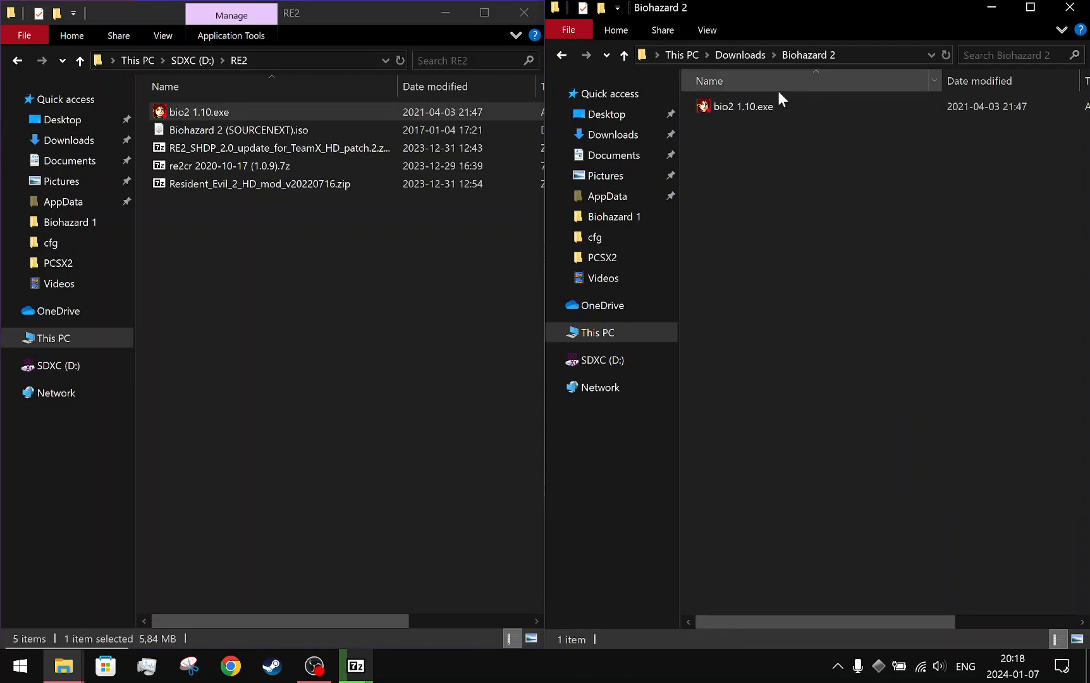
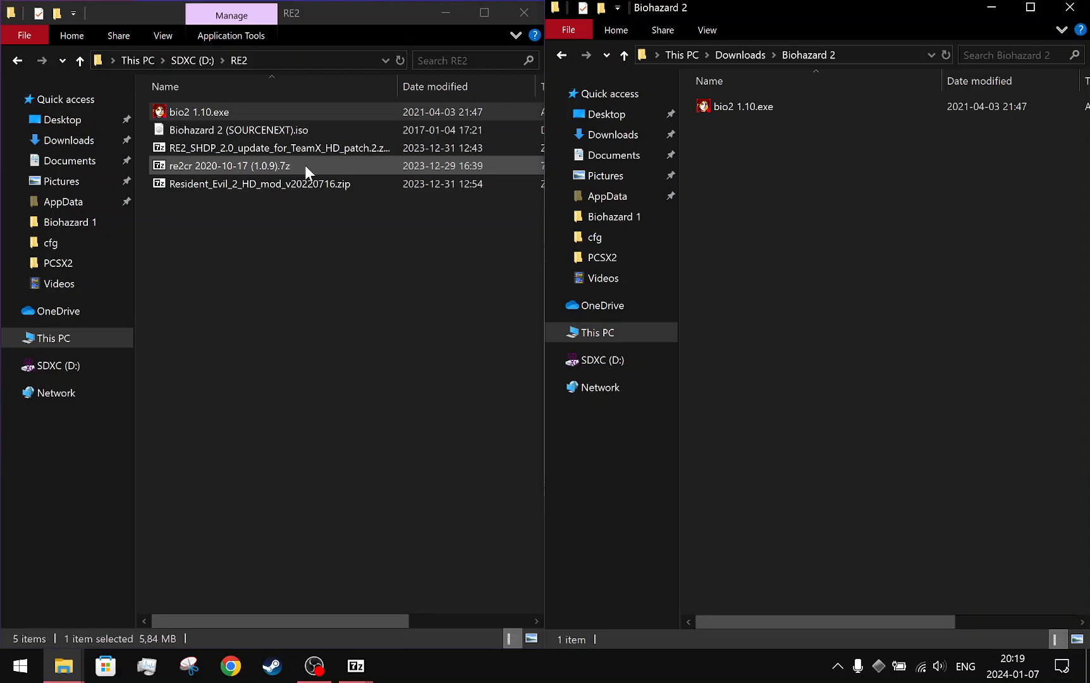
{"action": "double_click", "coordinate": [305, 165]}
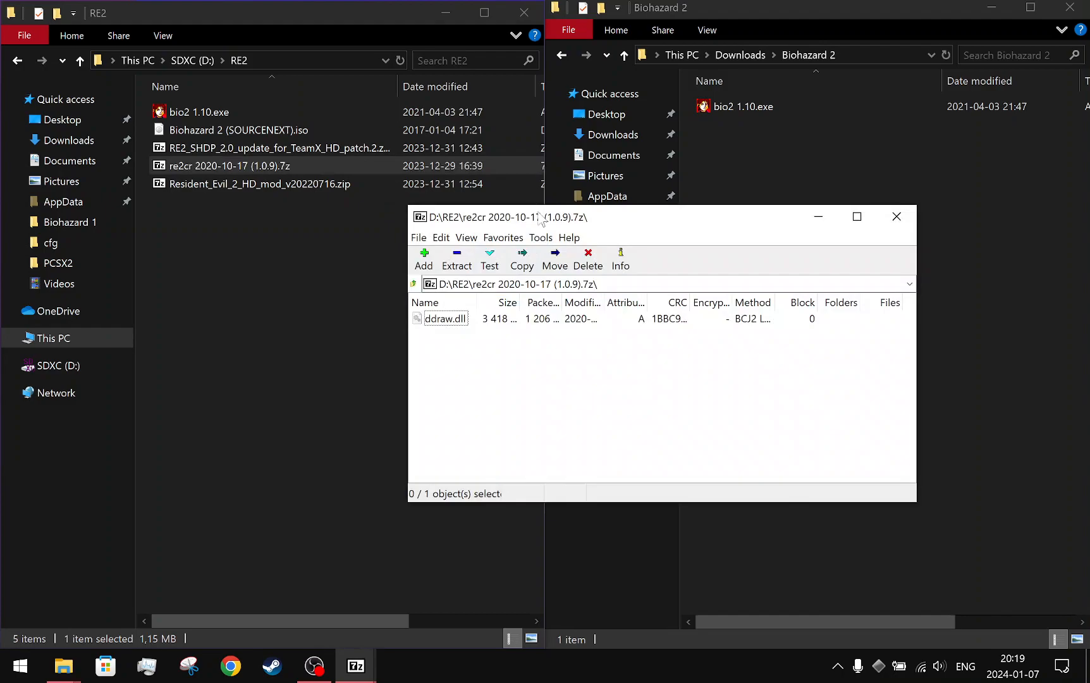
{"action": "left_click_drag", "start_coordinate": [532, 223], "coordinate": [795, 299]}
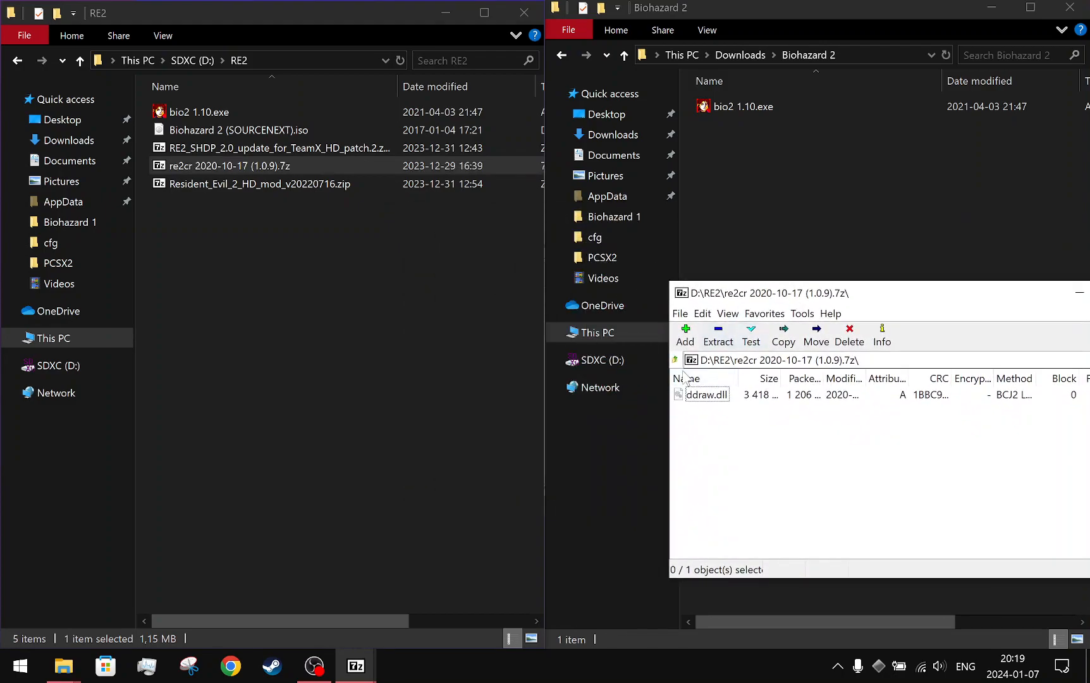
{"action": "left_click", "coordinate": [706, 397]}
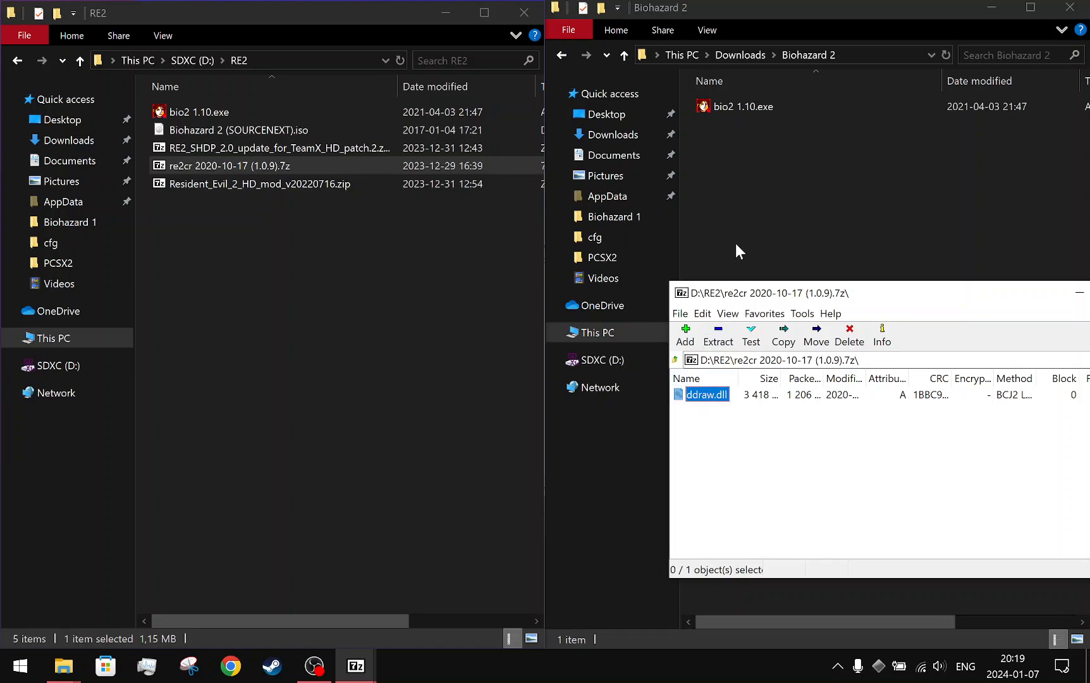
{"action": "left_click_drag", "start_coordinate": [753, 293], "coordinate": [545, 315]}
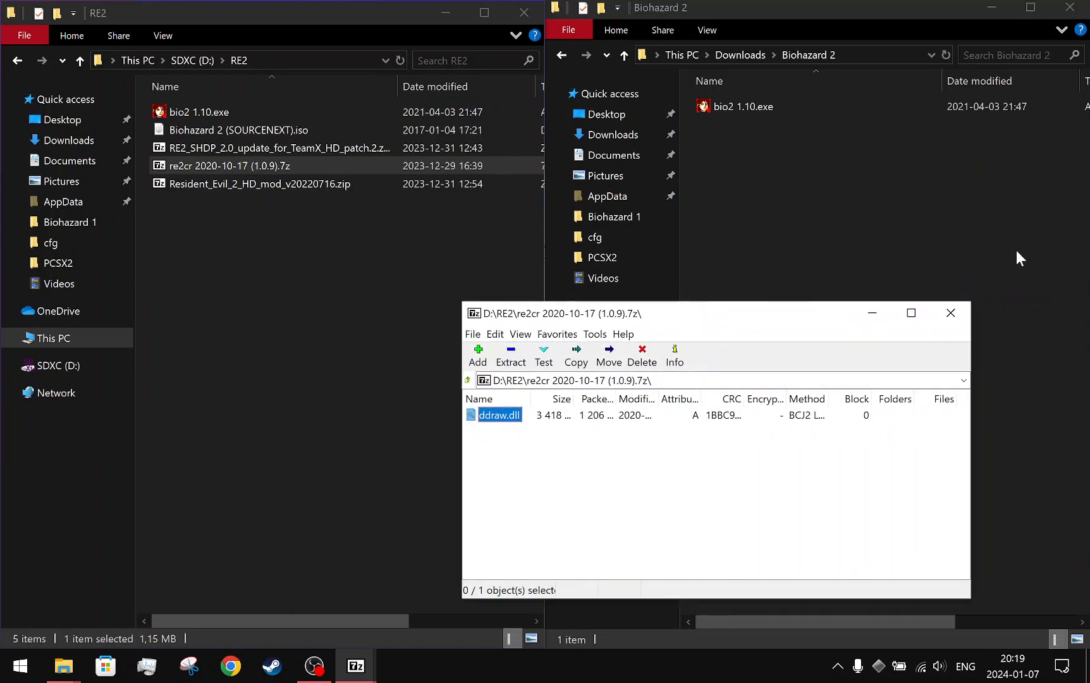
{"action": "left_click", "coordinate": [953, 312]}
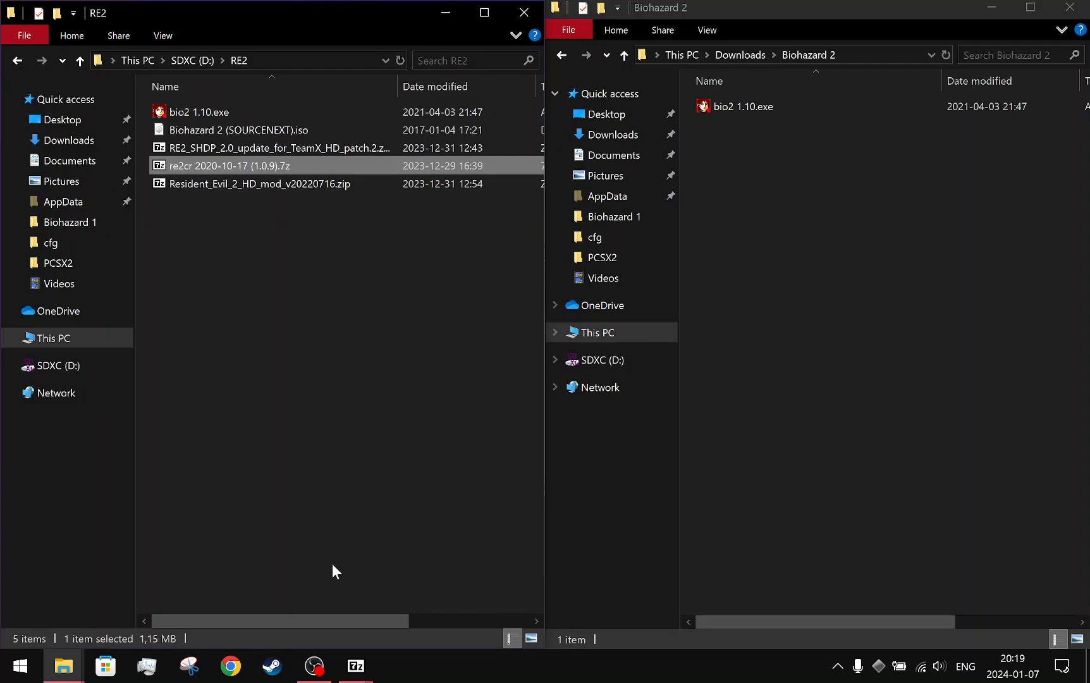
- Check the disc image's 7-Zip window and reopen the Biohazard 2 folder in Downloads to look for the extracted folders
{"action": "right_click", "coordinate": [361, 674]}
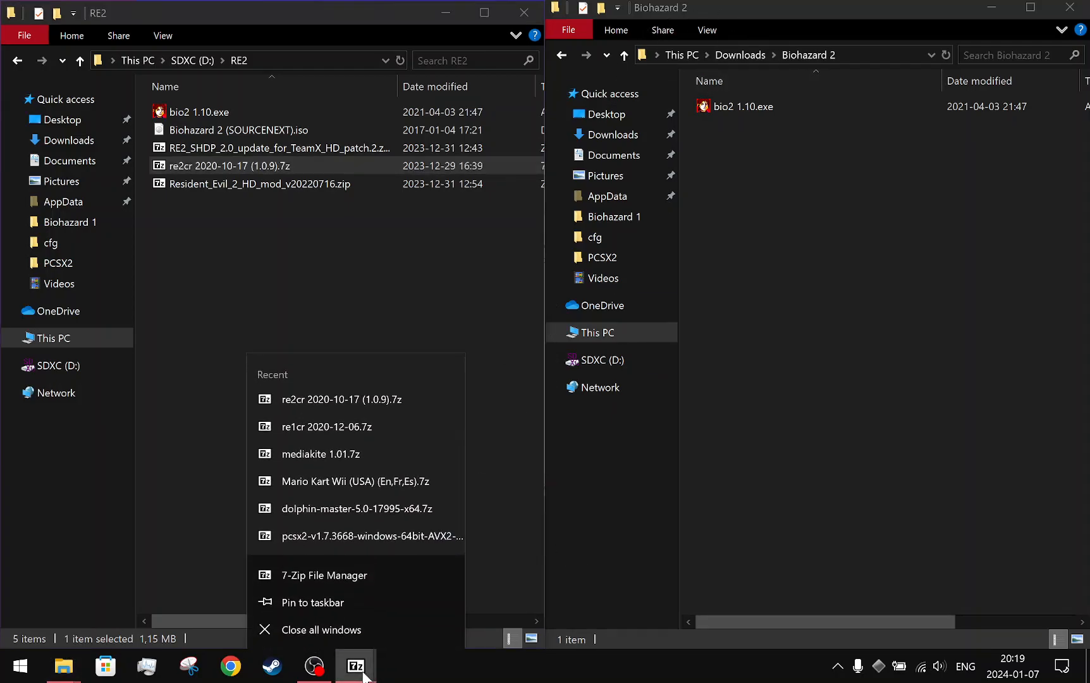
{"action": "left_click", "coordinate": [758, 519]}
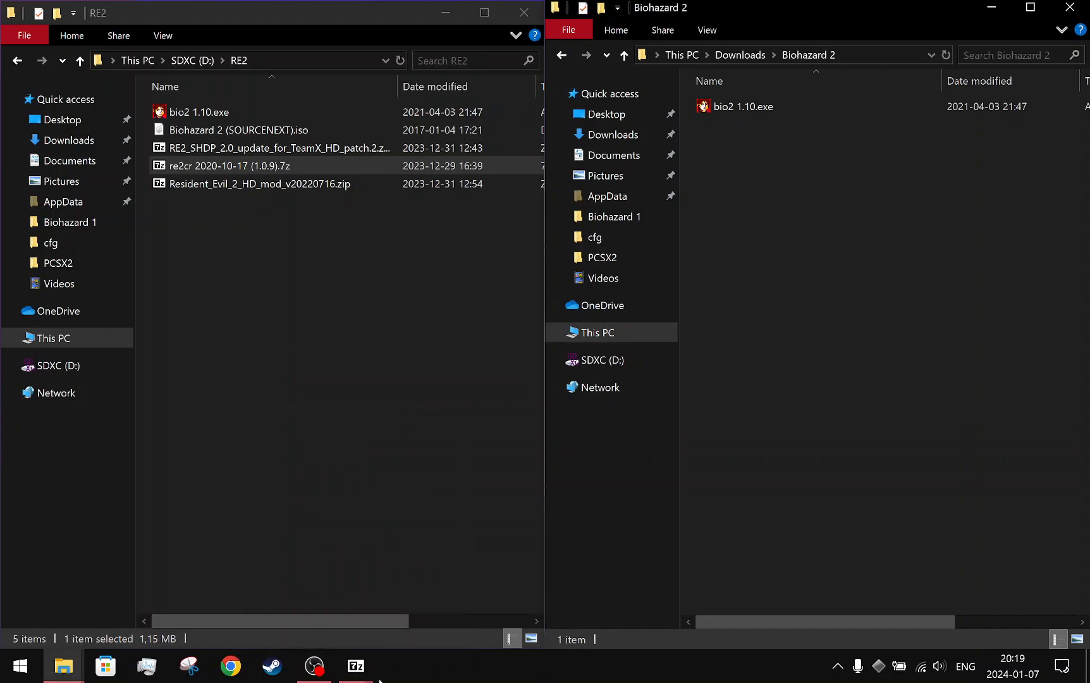
{"action": "mouse_move", "coordinate": [359, 669]}
{"action": "left_click", "coordinate": [450, 601]}
{"action": "left_click", "coordinate": [708, 145]}
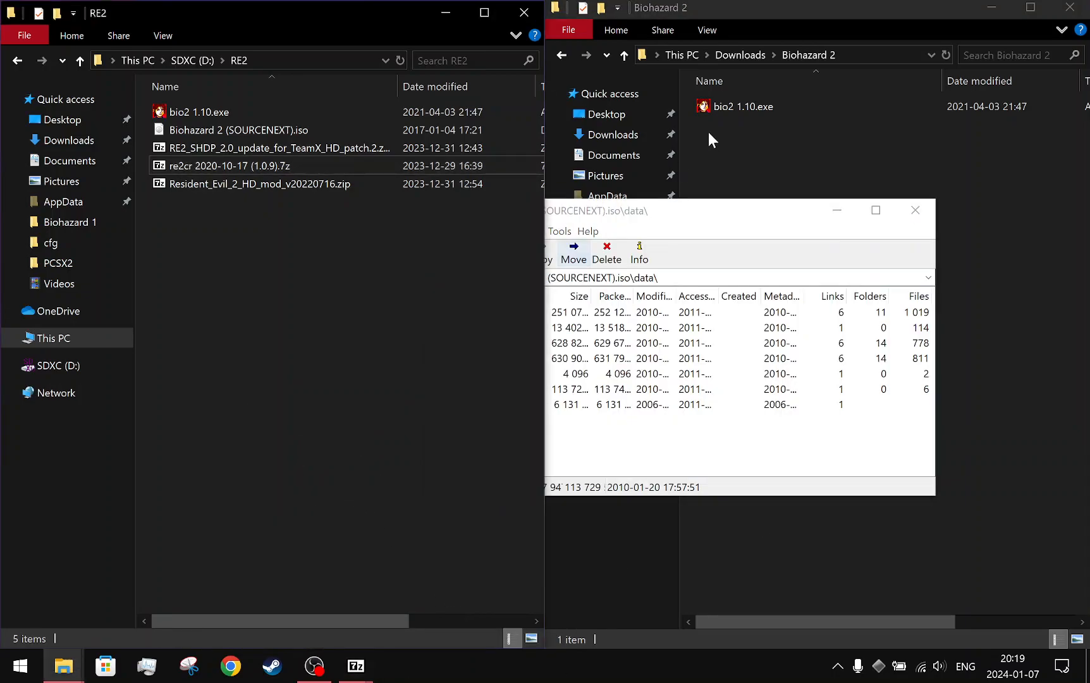
{"action": "left_click", "coordinate": [742, 56]}
{"action": "double_click", "coordinate": [758, 147]}
{"action": "left_click", "coordinate": [945, 55]}
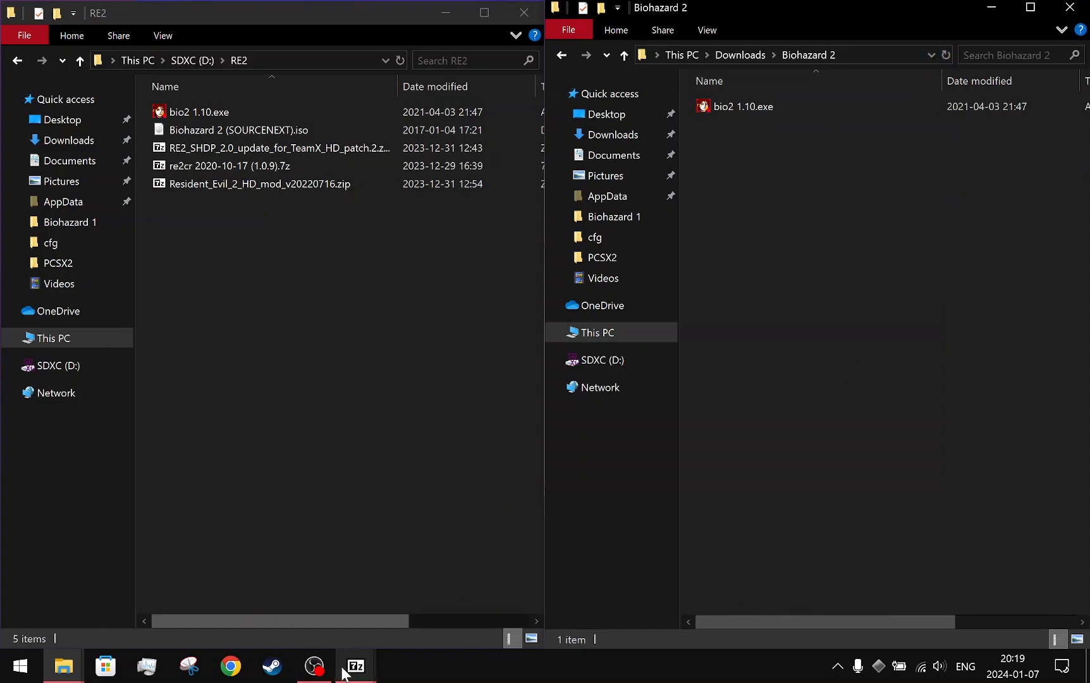
{"action": "left_click", "coordinate": [314, 665]}
{"action": "left_click", "coordinate": [1068, 484]}
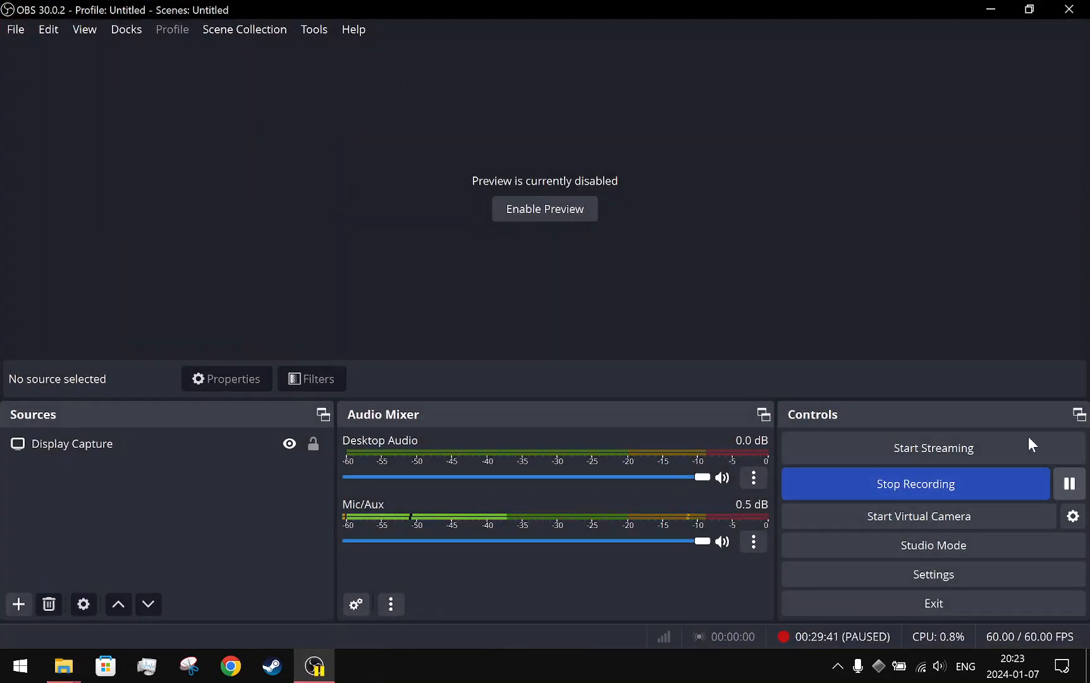
{"action": "left_click", "coordinate": [990, 9]}
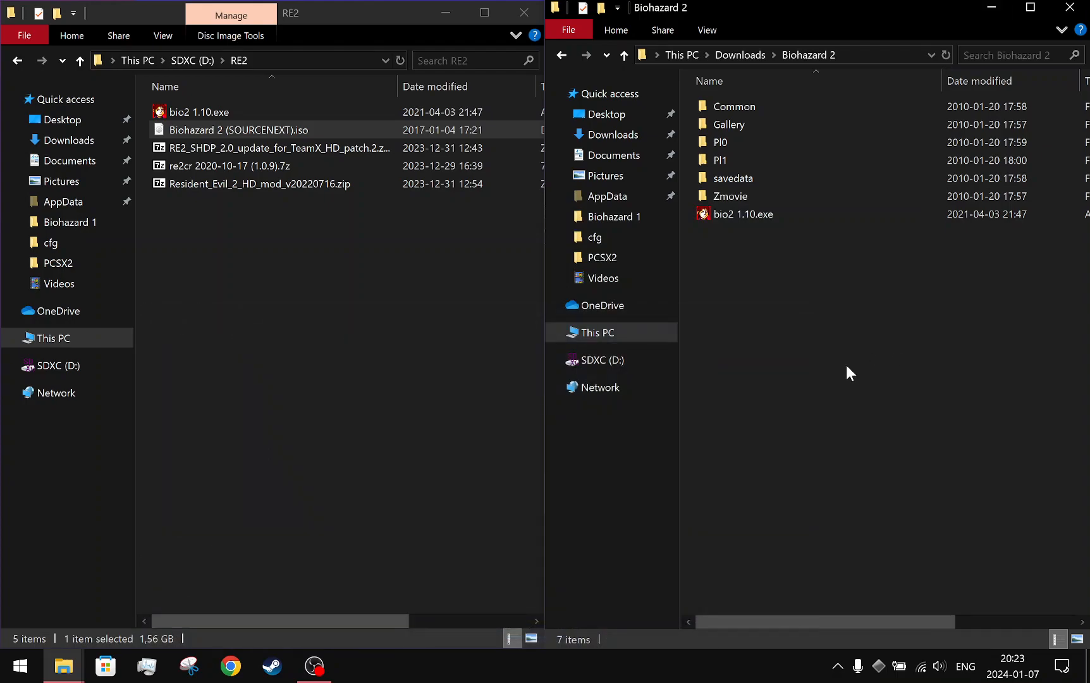
{"action": "right_click", "coordinate": [789, 297]}
{"action": "left_click", "coordinate": [773, 296]}
{"action": "right_click", "coordinate": [763, 287]}
{"action": "left_click", "coordinate": [725, 291]}
{"action": "right_click", "coordinate": [713, 305]}
{"action": "left_click", "coordinate": [784, 264]}
{"action": "left_click", "coordinate": [251, 167]}
{"action": "left_click", "coordinate": [238, 202]}
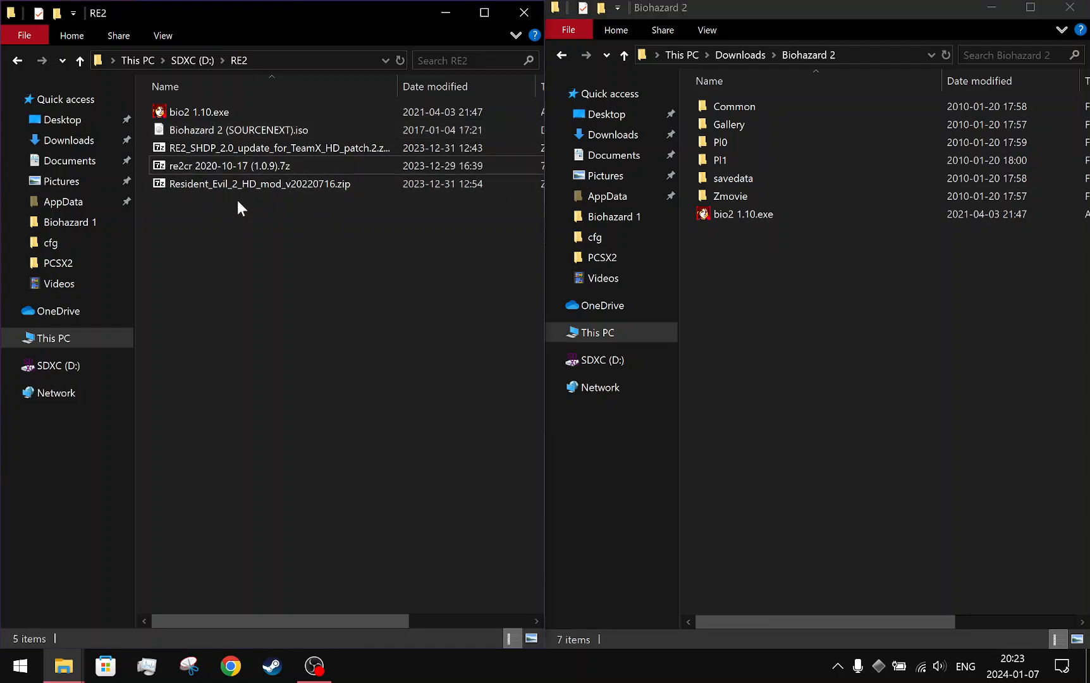
- Extract ddraw.dll from re2cr 2020-10-17 (1.0.9).7z into the Biohazard 2 folder and close the archive
{"action": "left_click", "coordinate": [241, 163]}
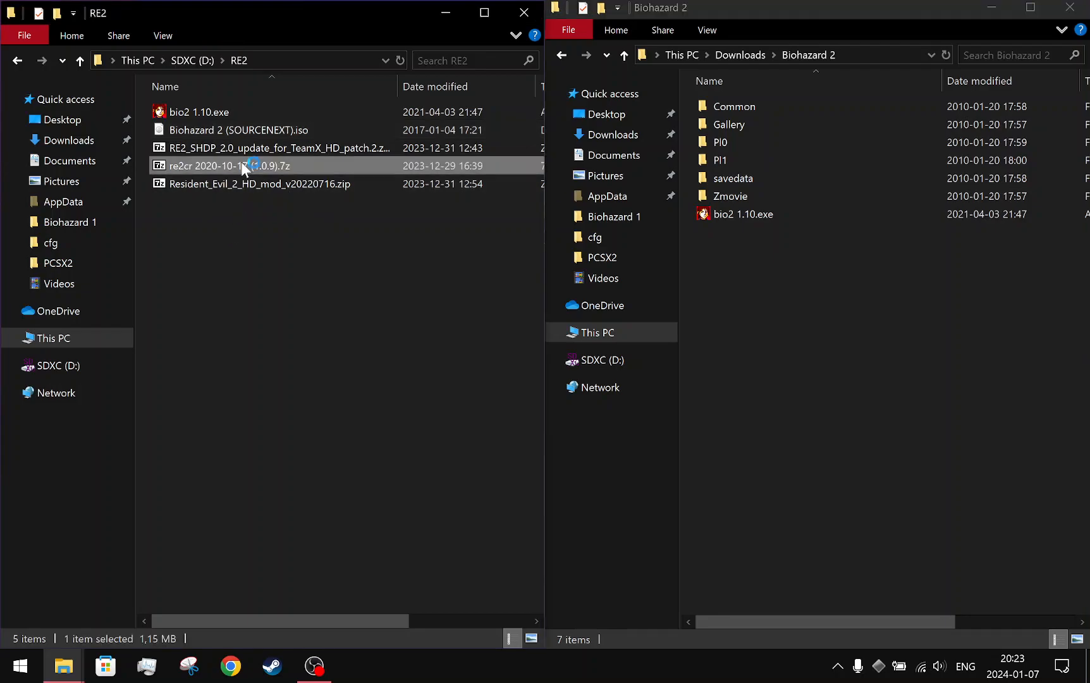
{"action": "left_click_drag", "start_coordinate": [495, 179], "coordinate": [783, 321]}
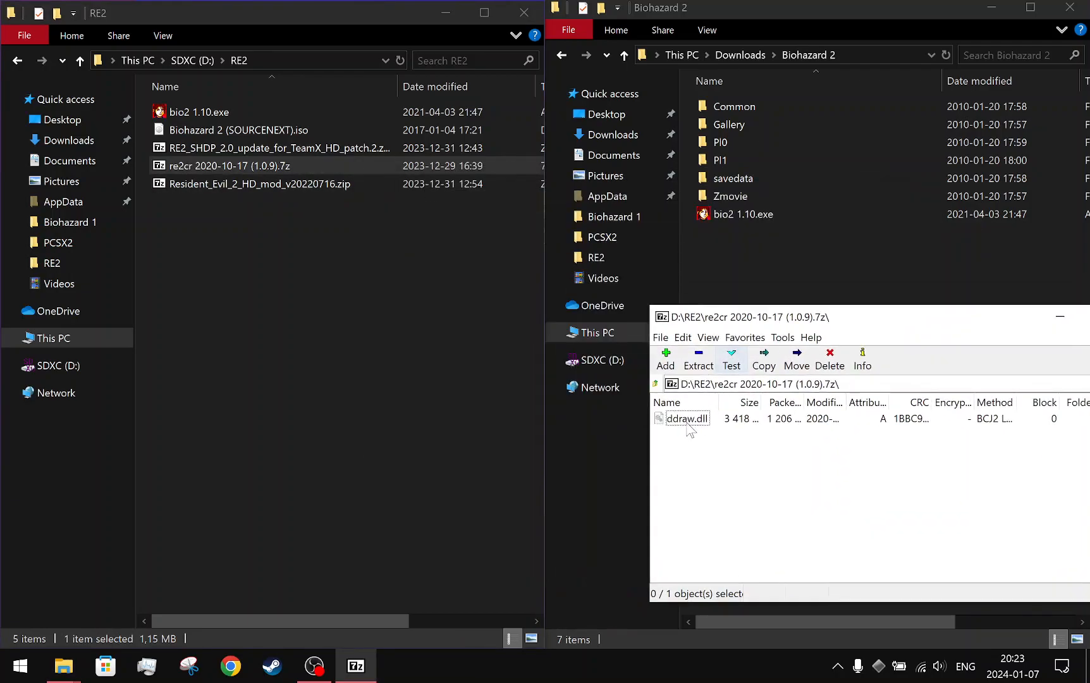
{"action": "left_click", "coordinate": [691, 420]}
{"action": "left_click_drag", "start_coordinate": [697, 370], "coordinate": [753, 256]}
{"action": "left_click", "coordinate": [362, 679]}
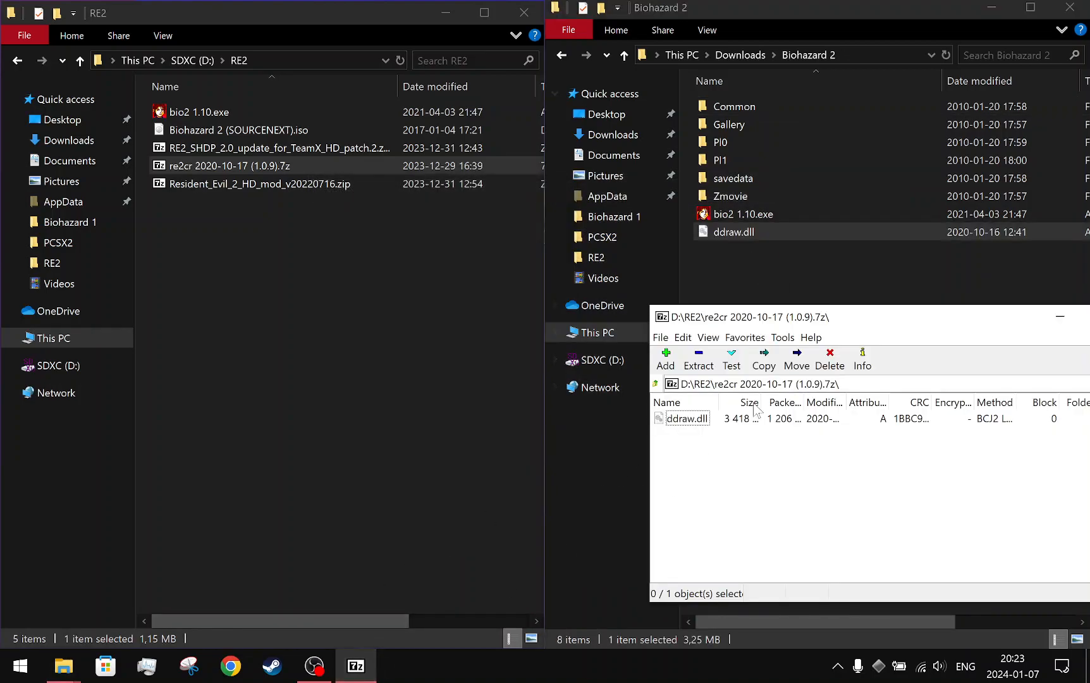
{"action": "left_click_drag", "start_coordinate": [816, 316], "coordinate": [294, 358]}
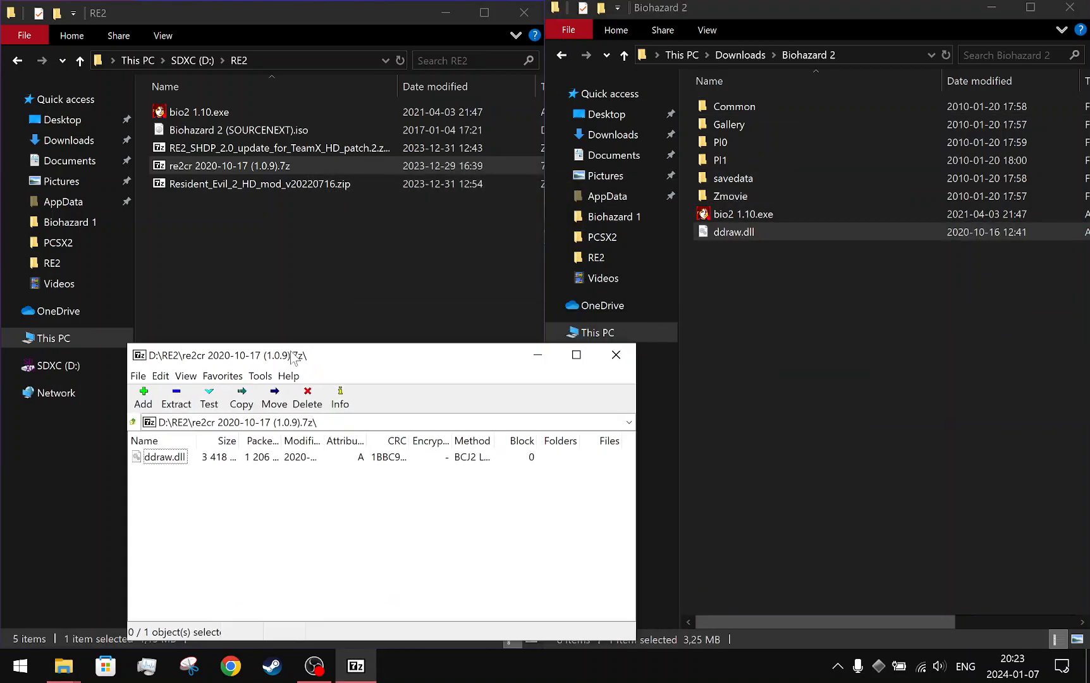
{"action": "left_click", "coordinate": [616, 354]}
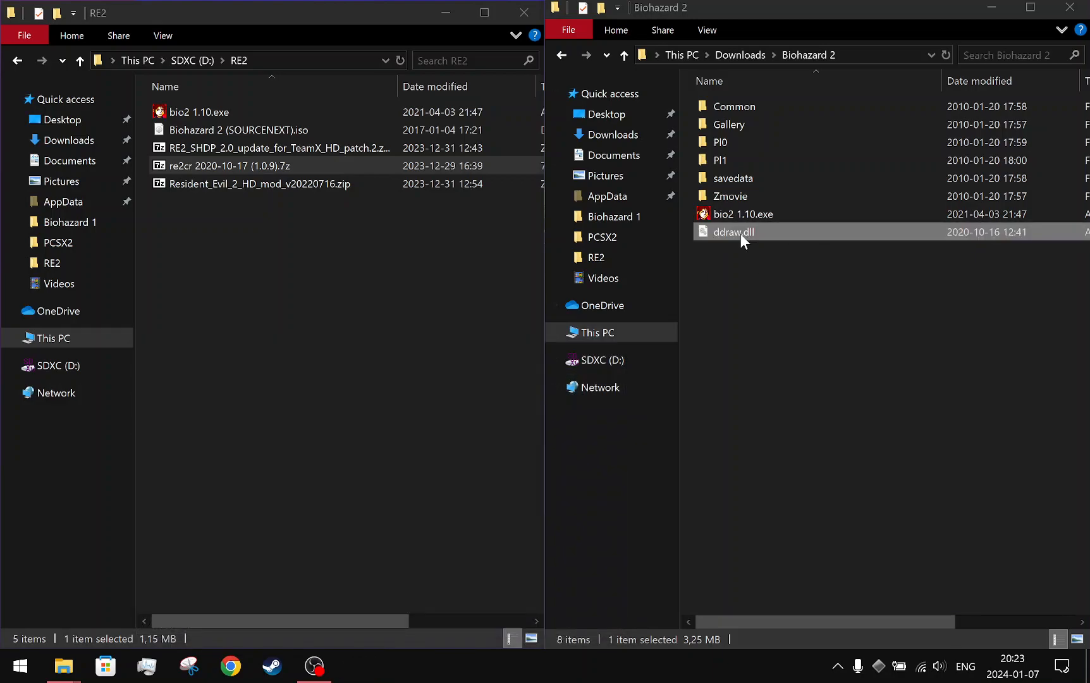
- Check the speaker volume, launch bio2 1.10.exe from the Biohazard 2 folder and accept loading the default settings
{"action": "right_click", "coordinate": [746, 269]}
{"action": "left_click", "coordinate": [707, 268]}
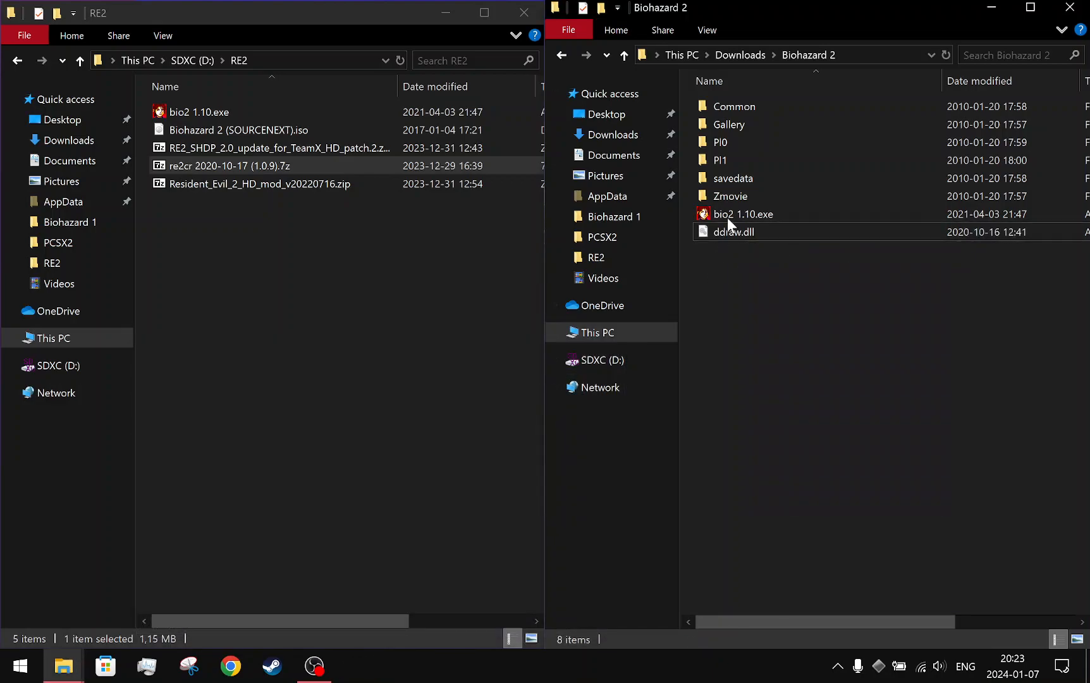
{"action": "left_click", "coordinate": [935, 667]}
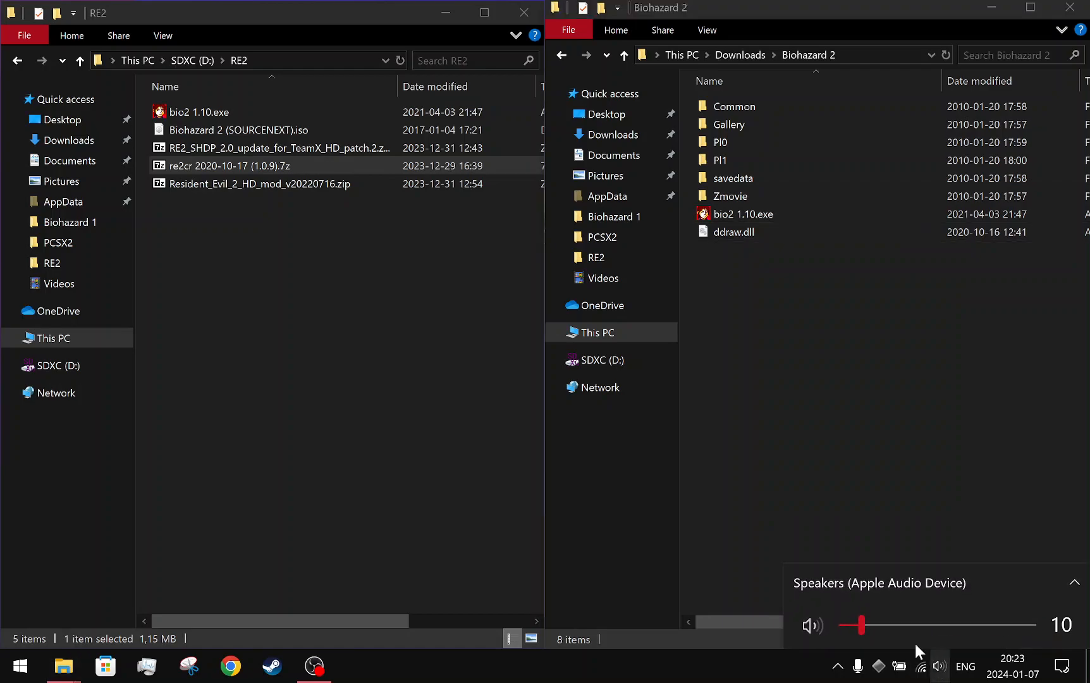
{"action": "left_click", "coordinate": [744, 392]}
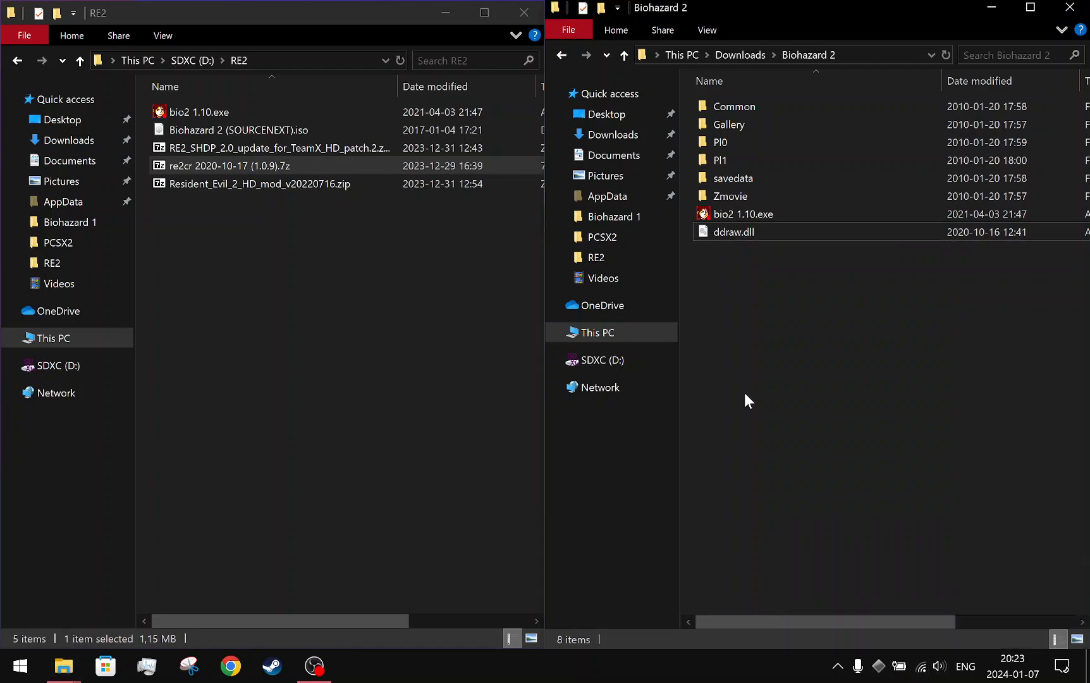
{"action": "double_click", "coordinate": [742, 216]}
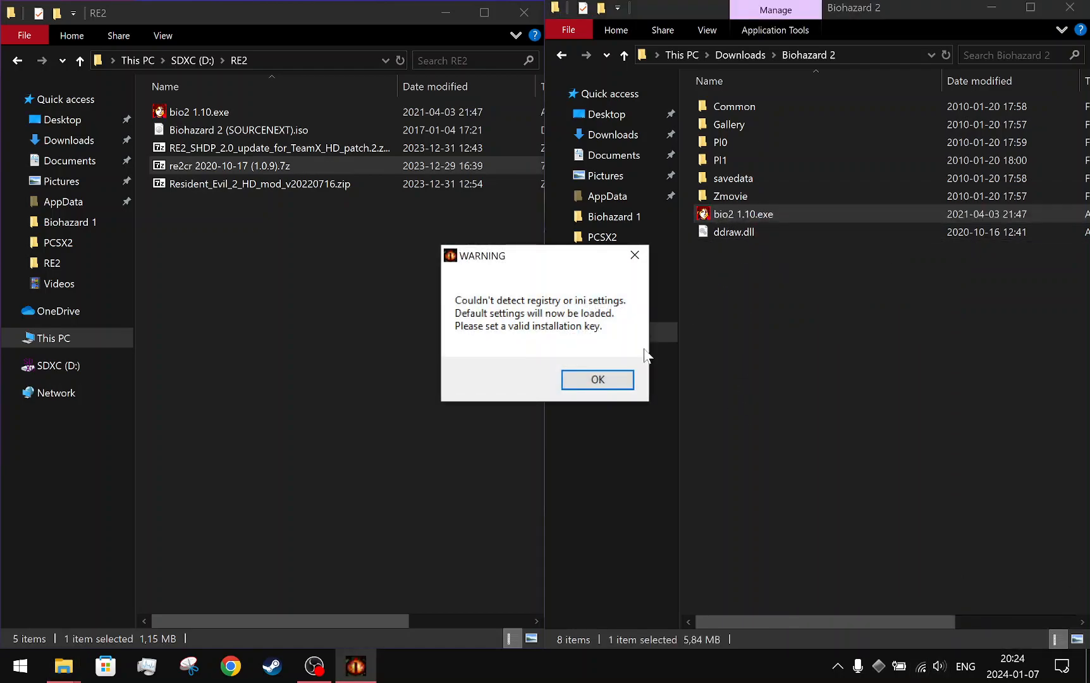
{"action": "left_click", "coordinate": [598, 379]}
- Compare the options set by the Default and Best presets in the Classic REbirth configuration
{"action": "left_click_drag", "start_coordinate": [506, 93], "coordinate": [525, 79]}
{"action": "left_click", "coordinate": [482, 504]}
{"action": "left_click", "coordinate": [521, 506]}
{"action": "left_click", "coordinate": [471, 506]}
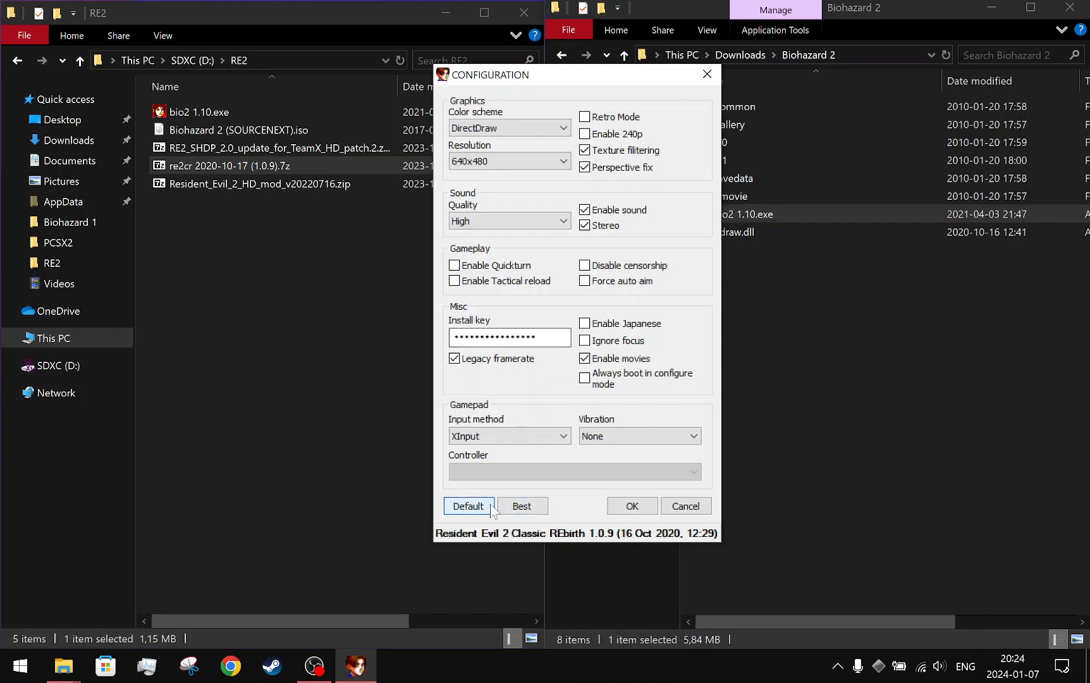
{"action": "left_click_drag", "start_coordinate": [522, 75], "coordinate": [524, 58]}
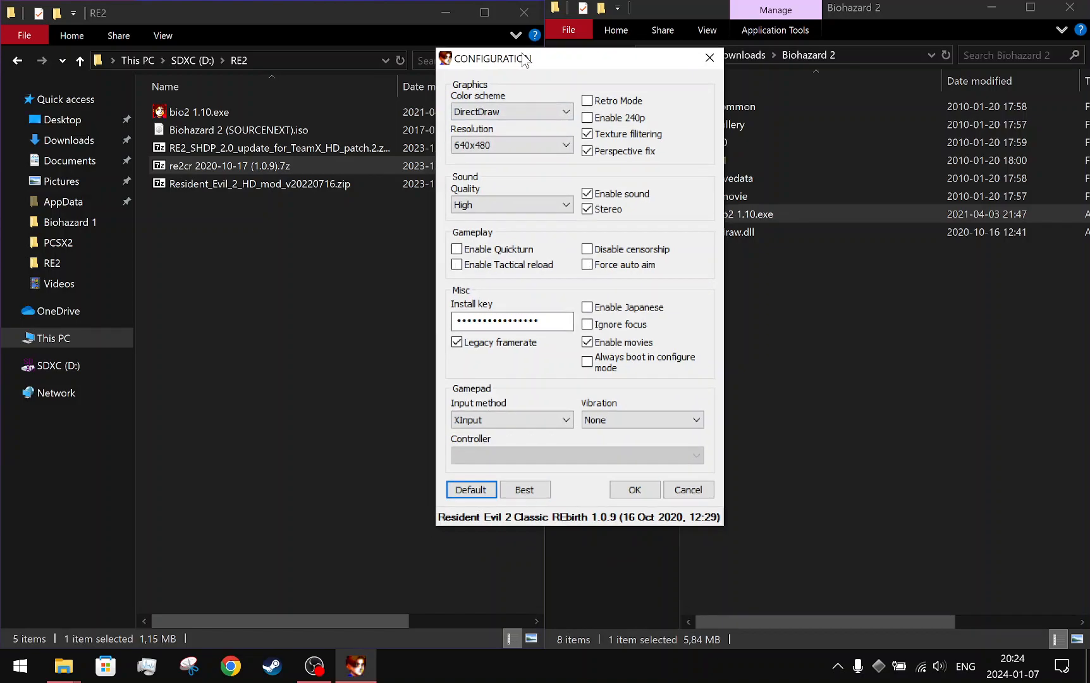
{"action": "left_click", "coordinate": [521, 499]}
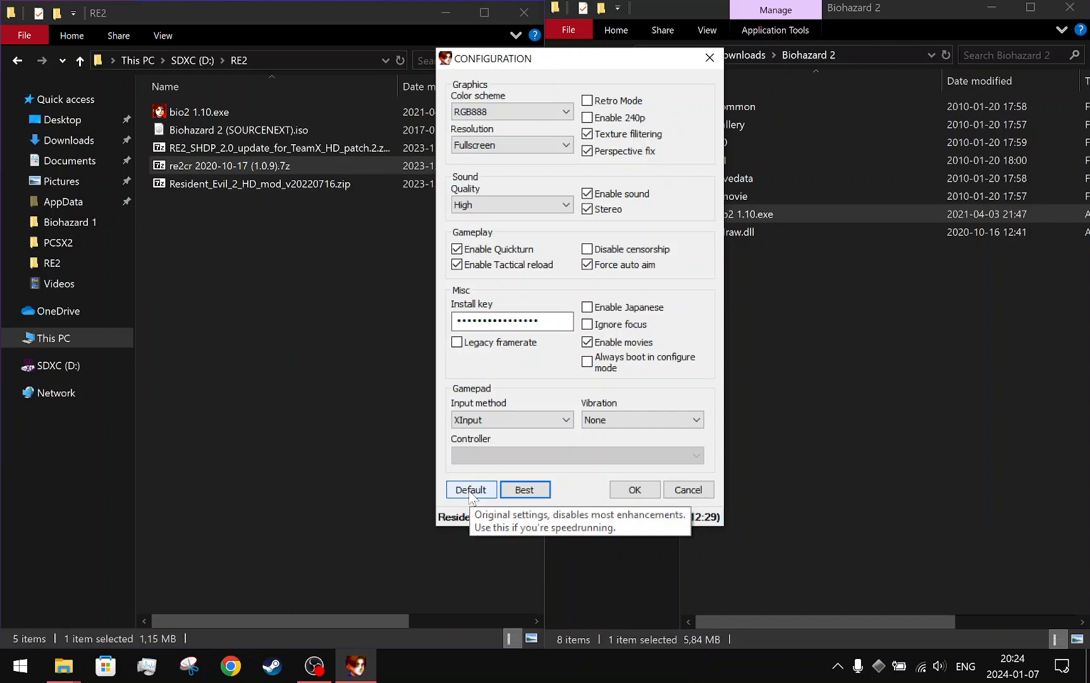
{"action": "left_click", "coordinate": [471, 491]}
{"action": "left_click", "coordinate": [524, 491]}
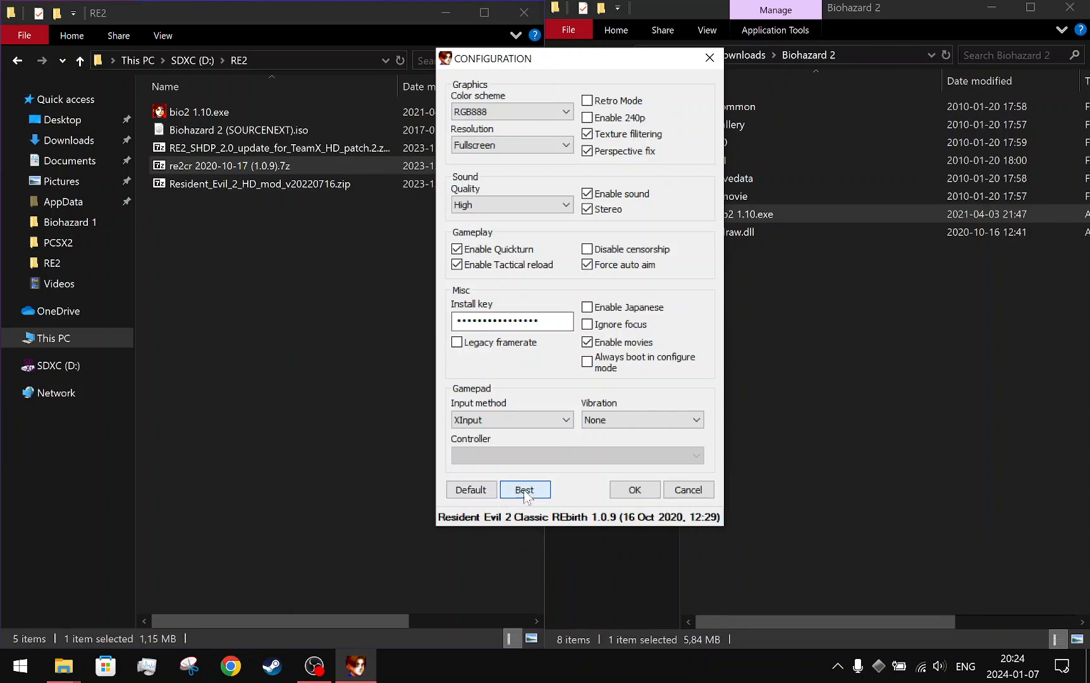
{"action": "left_click", "coordinate": [479, 494]}
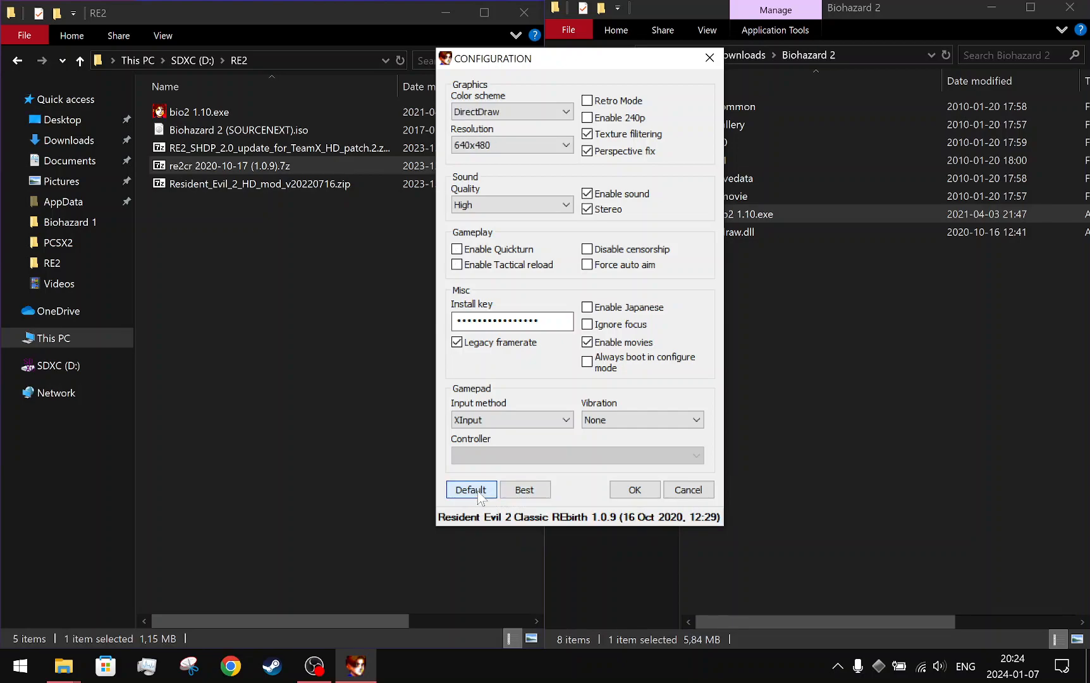
{"action": "left_click", "coordinate": [523, 490]}
{"action": "left_click", "coordinate": [476, 498]}
{"action": "left_click", "coordinate": [524, 490]}
{"action": "left_click", "coordinate": [482, 492]}
{"action": "left_click", "coordinate": [524, 490]}
{"action": "left_click", "coordinate": [483, 494]}
{"action": "left_click", "coordinate": [524, 490]}
{"action": "left_click", "coordinate": [479, 492]}
{"action": "left_click", "coordinate": [524, 491]}
{"action": "left_click", "coordinate": [480, 492]}
{"action": "left_click", "coordinate": [524, 490]}
{"action": "left_click", "coordinate": [481, 492]}
{"action": "left_click", "coordinate": [523, 491]}
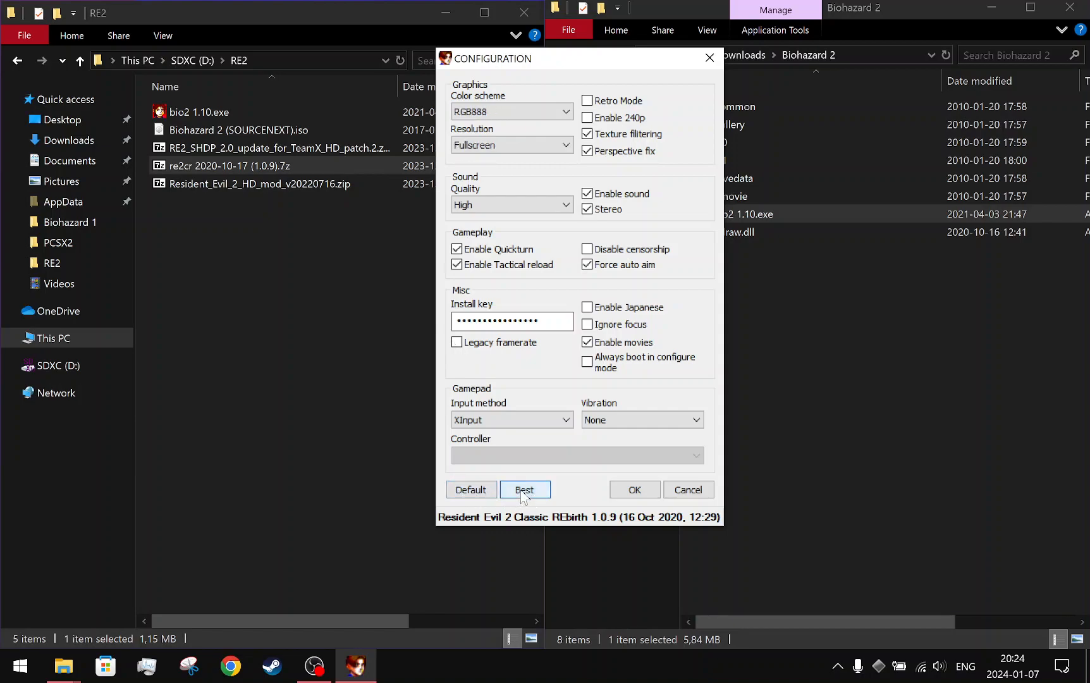
{"action": "left_click", "coordinate": [479, 494]}
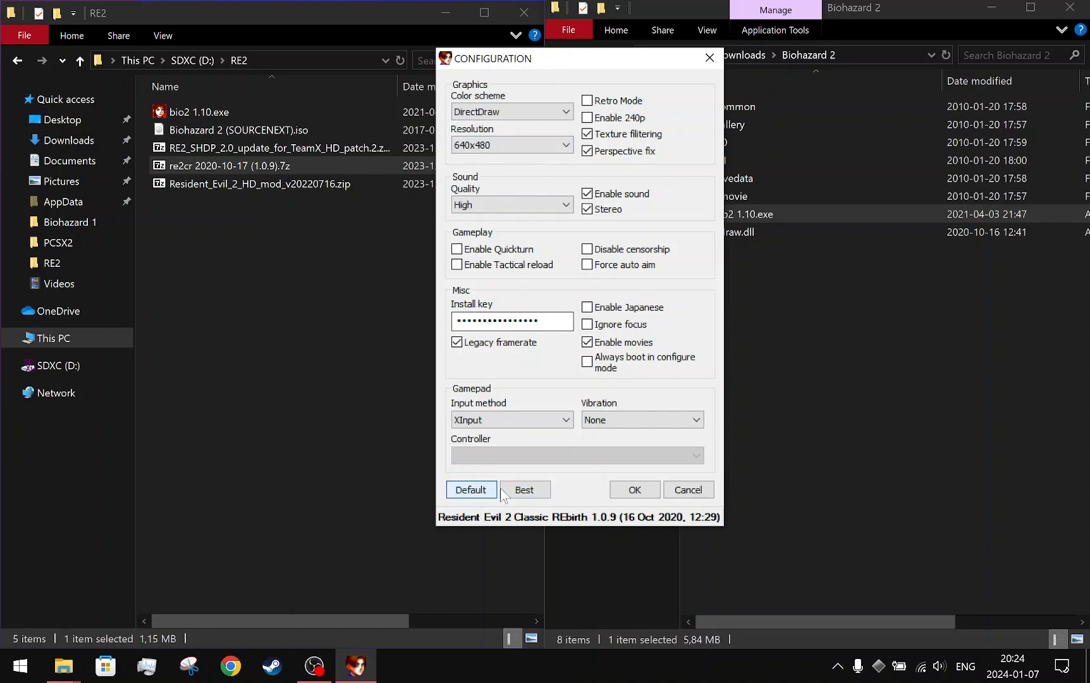
- Apply the Best preset with the RGB888 color scheme and Fullscreen resolution, and turn off texture filtering
{"action": "left_click", "coordinate": [524, 491]}
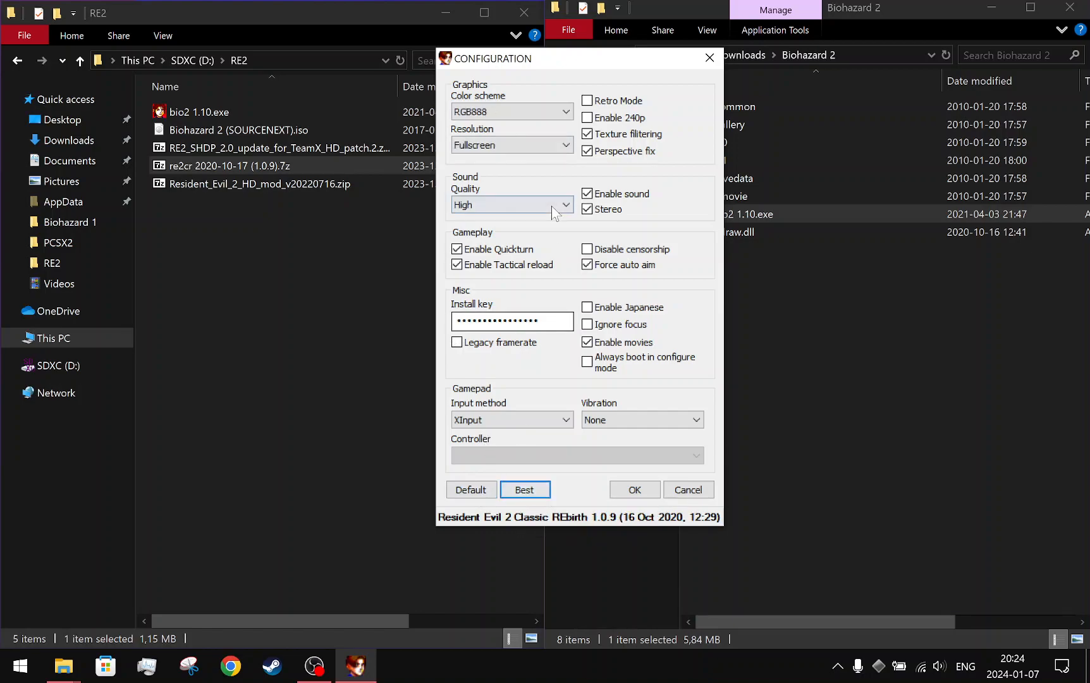
{"action": "left_click", "coordinate": [485, 111]}
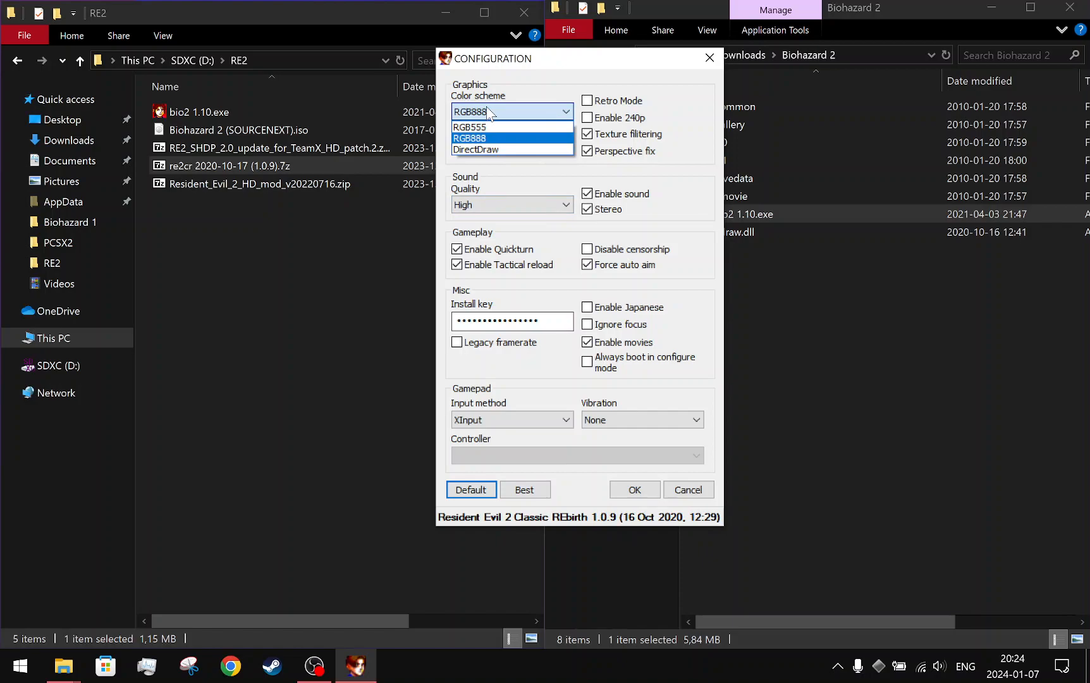
{"action": "left_click", "coordinate": [484, 137]}
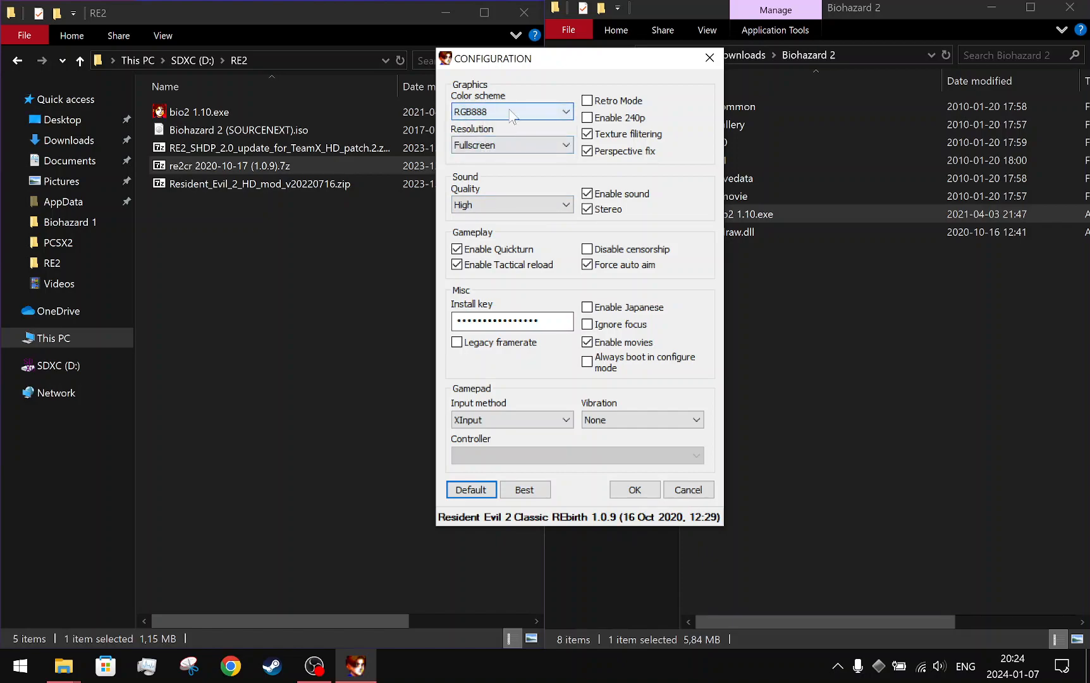
{"action": "left_click", "coordinate": [587, 134]}
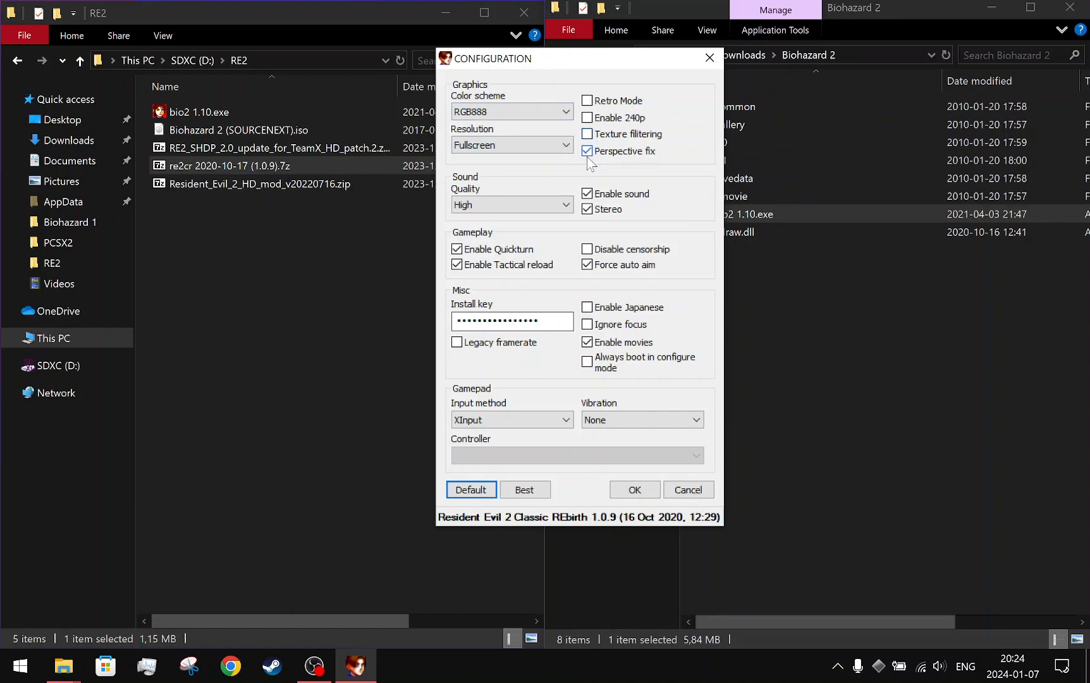
{"action": "left_click", "coordinate": [531, 145]}
{"action": "left_click", "coordinate": [487, 184]}
- Keep the perspective fix and High sound quality, turn off Force auto aim and turn on Disable censorship
{"action": "left_click", "coordinate": [586, 152]}
{"action": "left_click", "coordinate": [587, 152]}
{"action": "left_click", "coordinate": [566, 205]}
{"action": "left_click", "coordinate": [572, 206]}
{"action": "left_click", "coordinate": [590, 268]}
{"action": "left_click", "coordinate": [589, 266]}
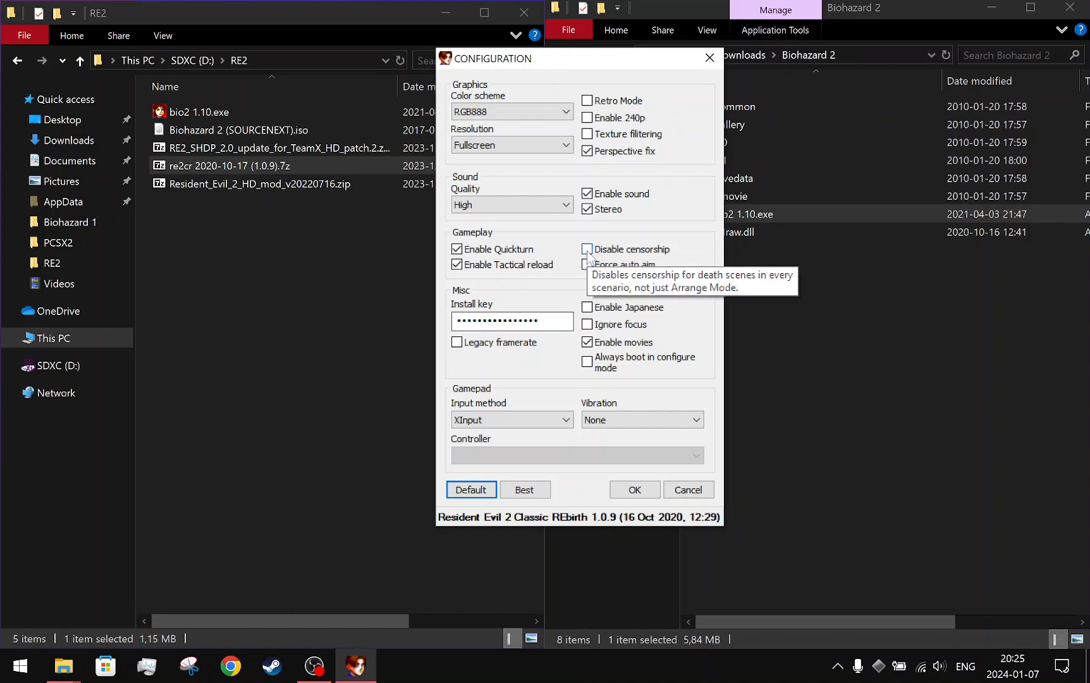
{"action": "left_click", "coordinate": [587, 250]}
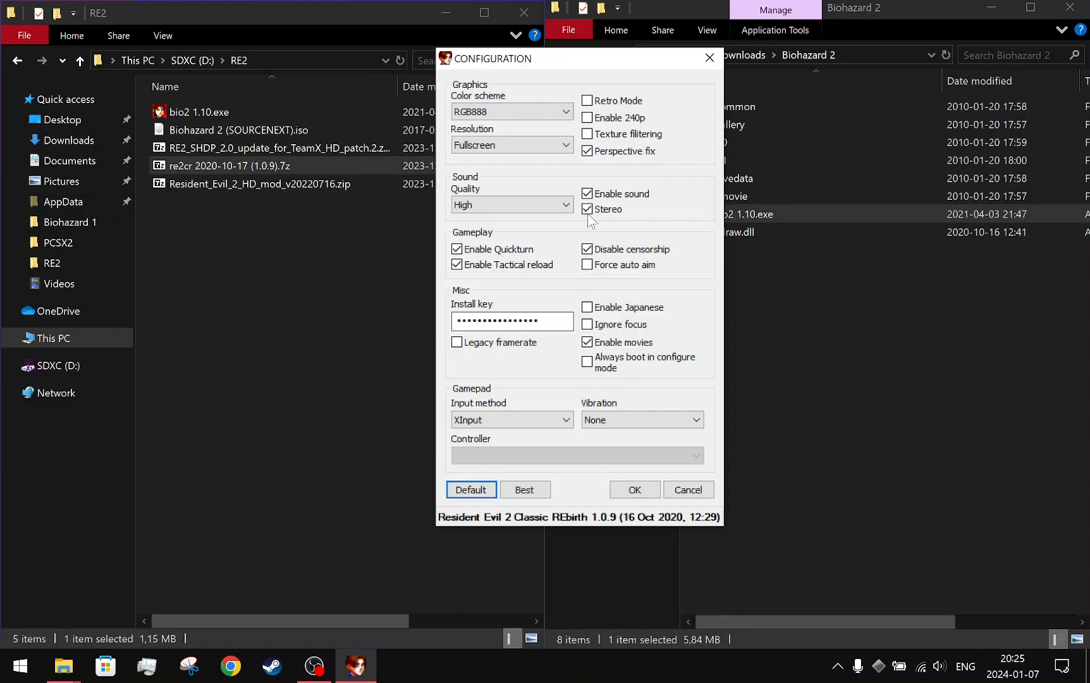
{"action": "left_click_drag", "start_coordinate": [577, 65], "coordinate": [595, 80]}
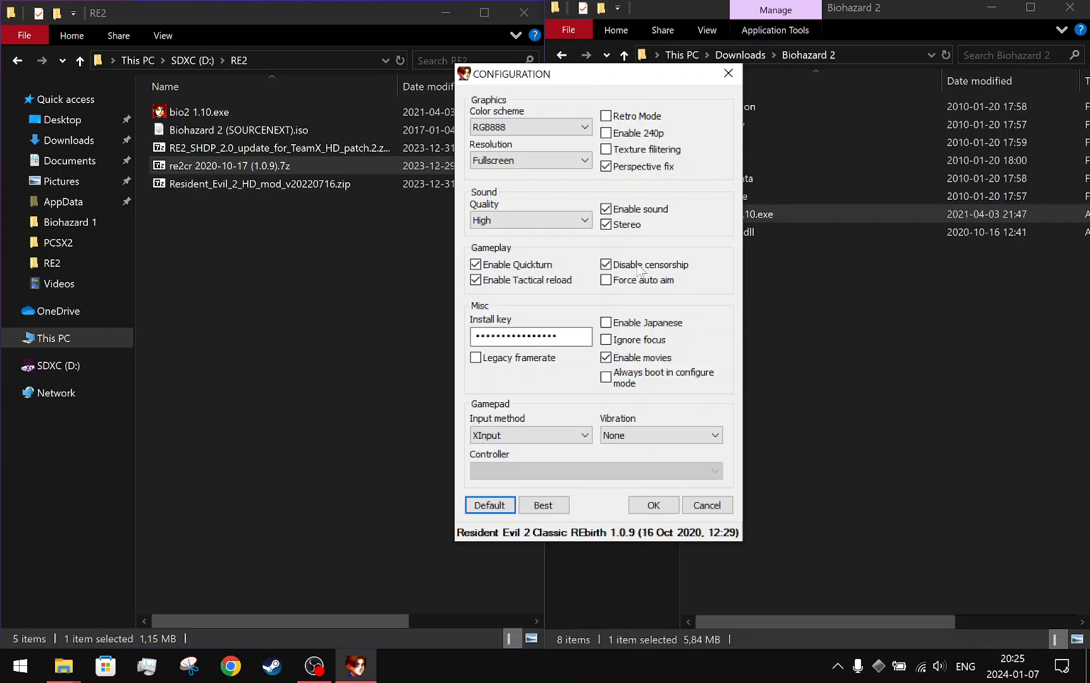
- Review the Disable censorship, Enable movies and Always boot in configure mode options in the configuration, keeping movies enabled
{"action": "left_click", "coordinate": [606, 265]}
{"action": "left_click", "coordinate": [606, 359]}
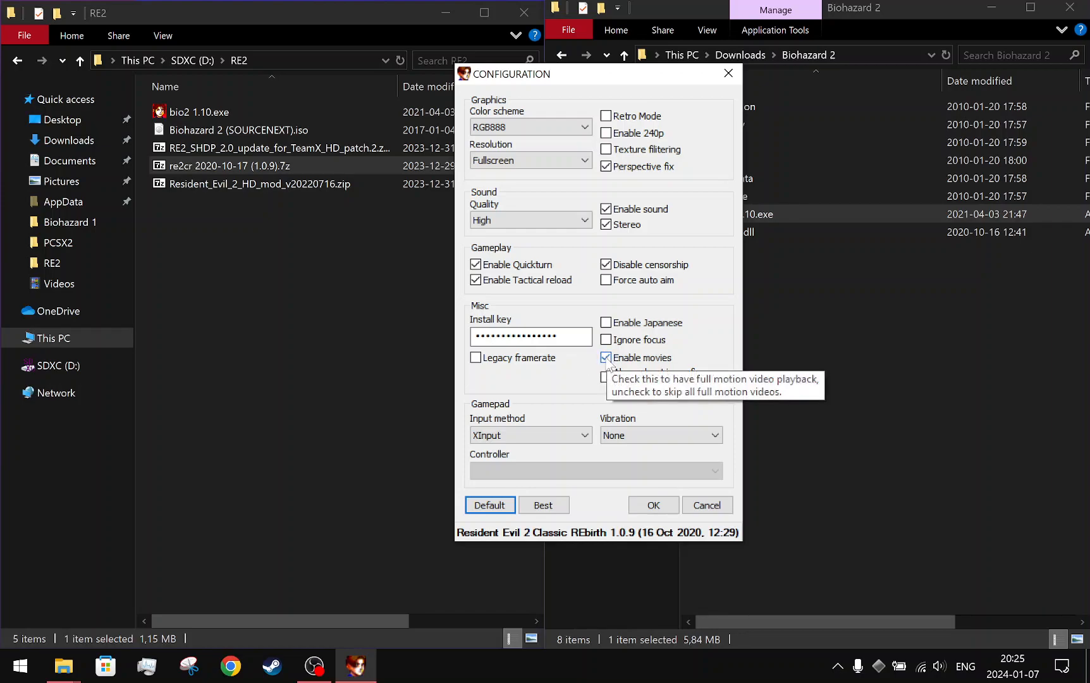
{"action": "mouse_move", "coordinate": [612, 73]}
{"action": "left_mouse_down"}
{"action": "mouse_move", "coordinate": [576, 98]}
{"action": "mouse_move", "coordinate": [614, 78]}
{"action": "left_mouse_up"}
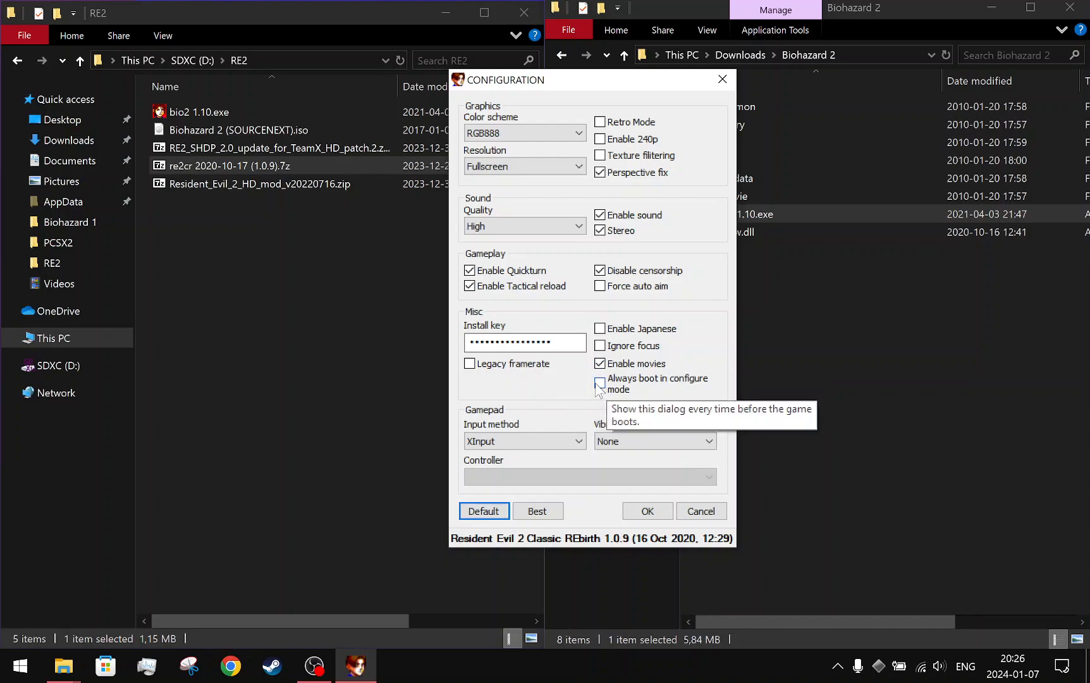
- Set the gamepad input method to Raw Input with controller 1: Wireless Controller and Normal vibration
{"action": "left_click", "coordinate": [512, 441]}
{"action": "left_click", "coordinate": [515, 479]}
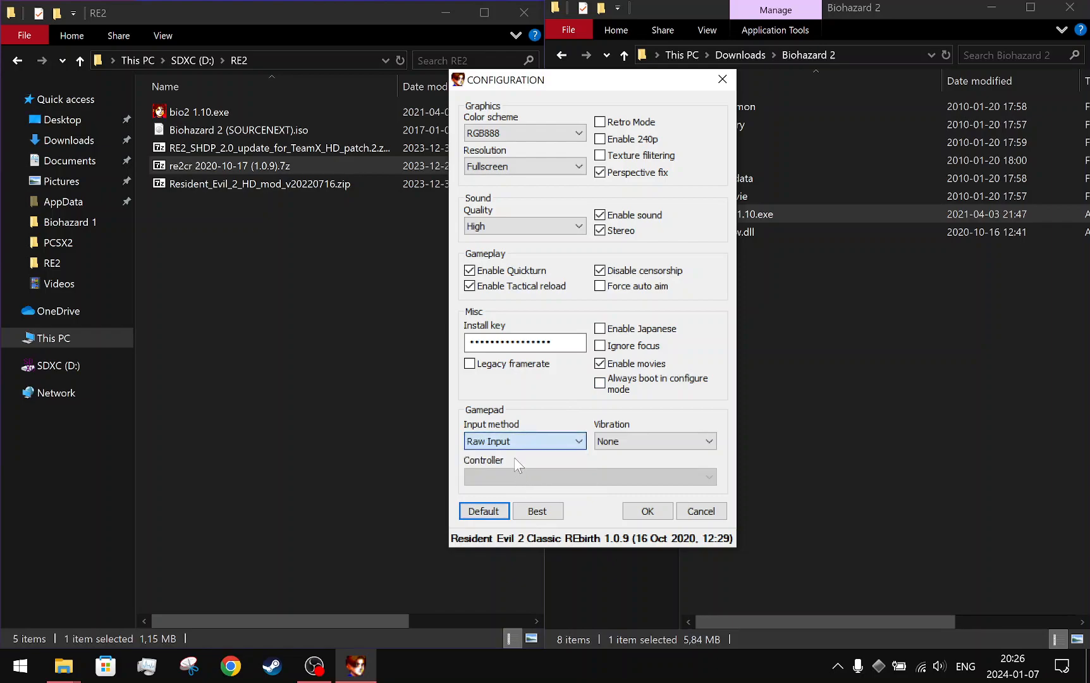
{"action": "left_click", "coordinate": [524, 479]}
{"action": "left_click", "coordinate": [525, 491]}
{"action": "left_click", "coordinate": [494, 442]}
{"action": "left_click", "coordinate": [494, 441]}
{"action": "left_click", "coordinate": [617, 440]}
{"action": "left_click", "coordinate": [621, 465]}
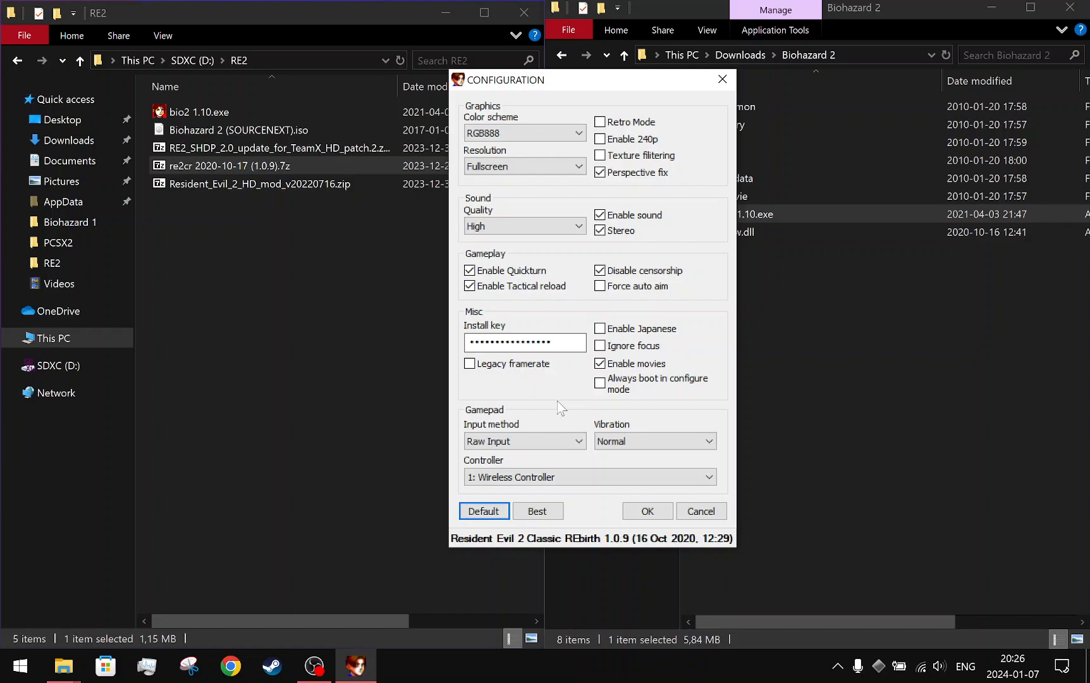
{"action": "left_click", "coordinate": [517, 442]}
{"action": "left_click", "coordinate": [517, 441]}
{"action": "left_click", "coordinate": [627, 441]}
{"action": "left_click", "coordinate": [625, 441]}
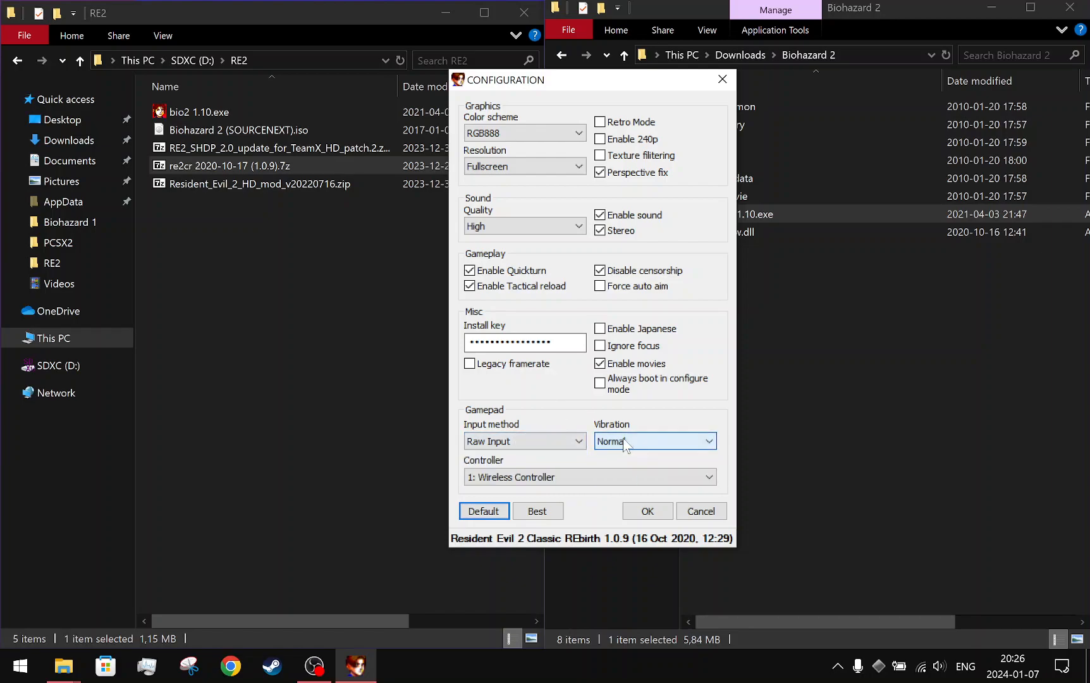
- Accept the configuration, try to start the game again with bio2 1.10.exe and dismiss the messages
{"action": "left_click", "coordinate": [646, 513]}
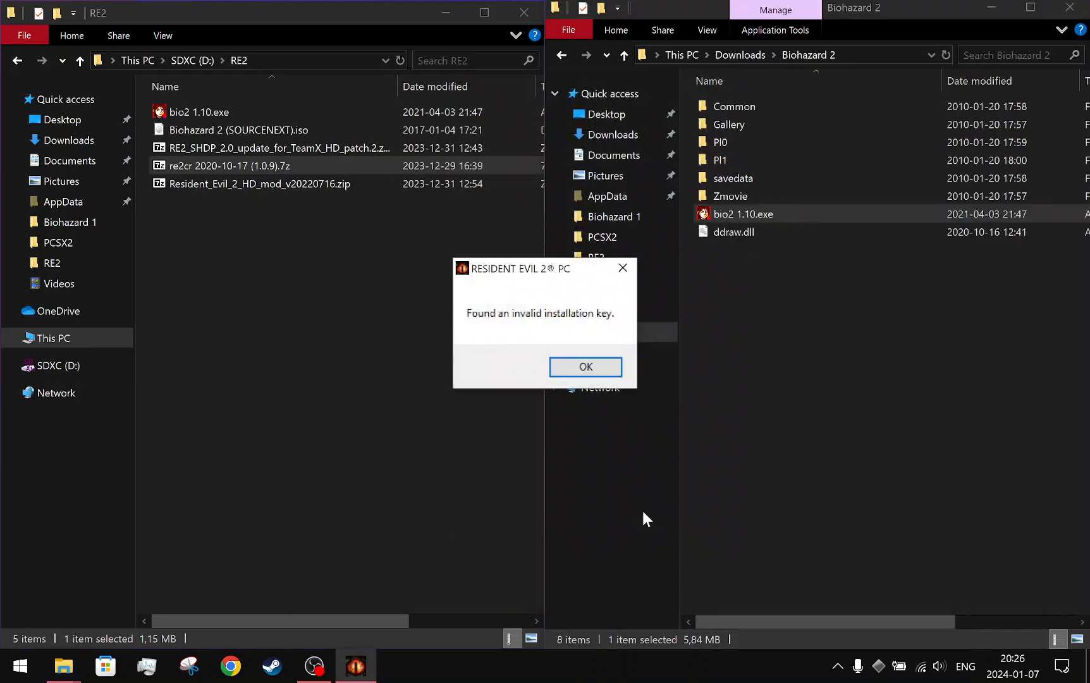
{"action": "left_click", "coordinate": [586, 366]}
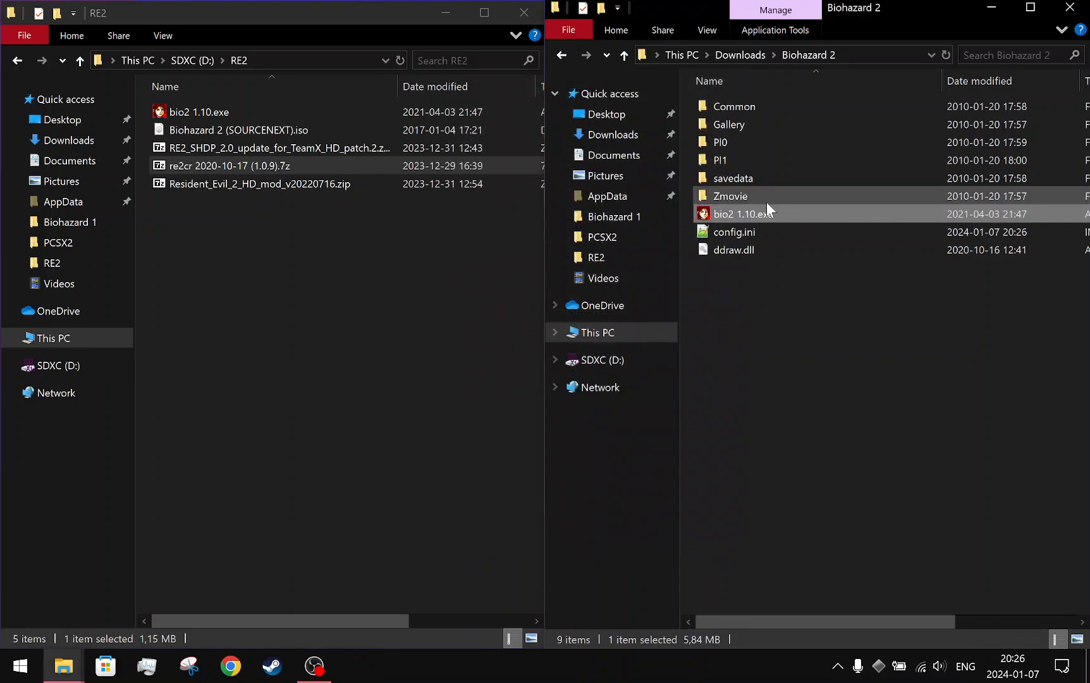
{"action": "double_click", "coordinate": [754, 219]}
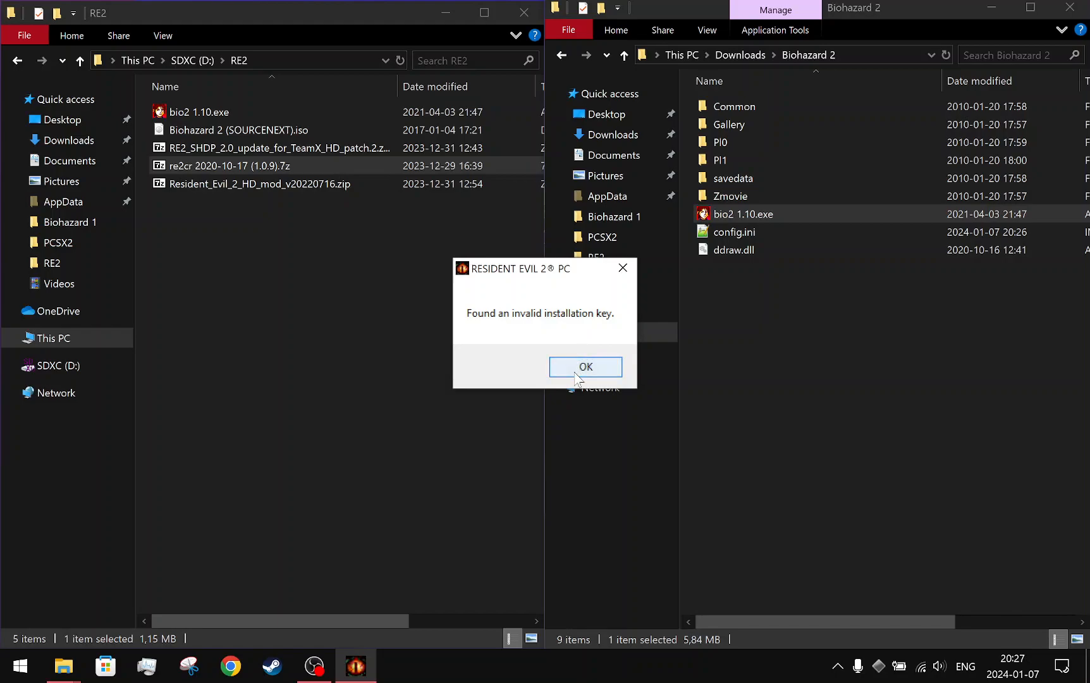
{"action": "left_click", "coordinate": [586, 367]}
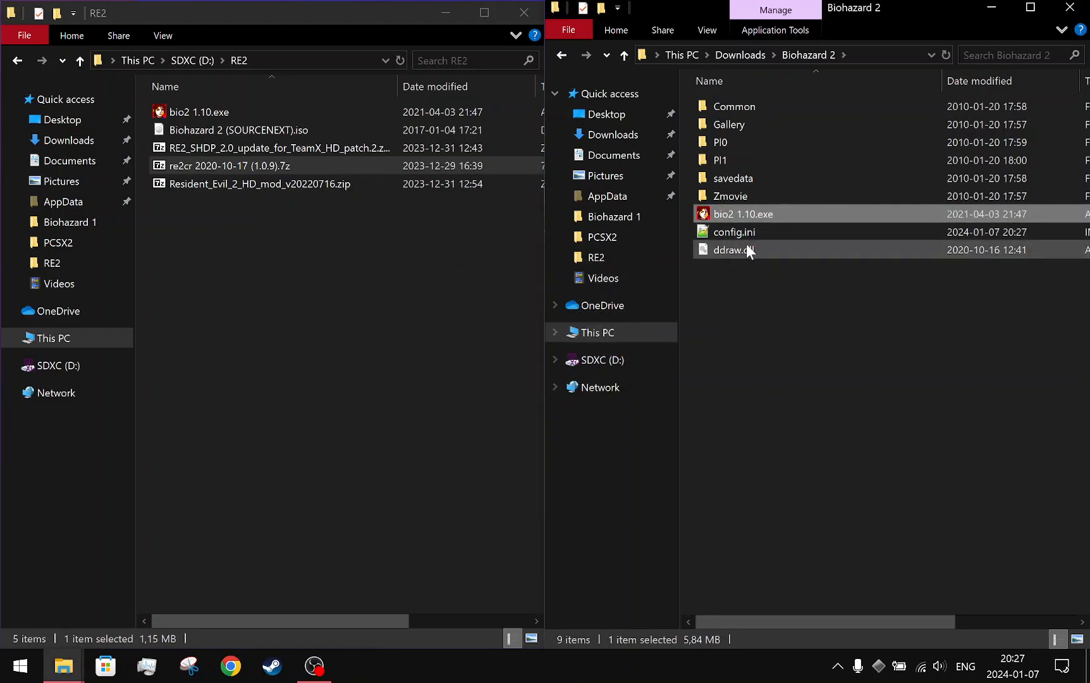
- Open Biohazard 2 (SOURCENEXT).iso from the RE2 folder as an archive in 7-Zip
{"action": "mouse_move", "coordinate": [775, 237]}
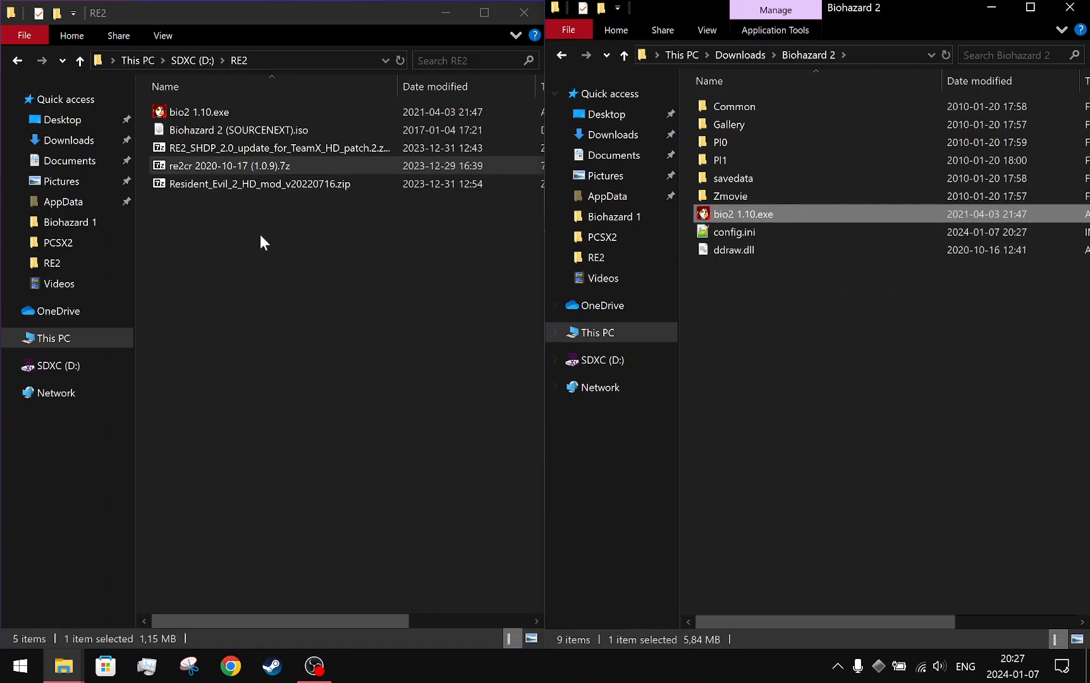
{"action": "left_click", "coordinate": [239, 126]}
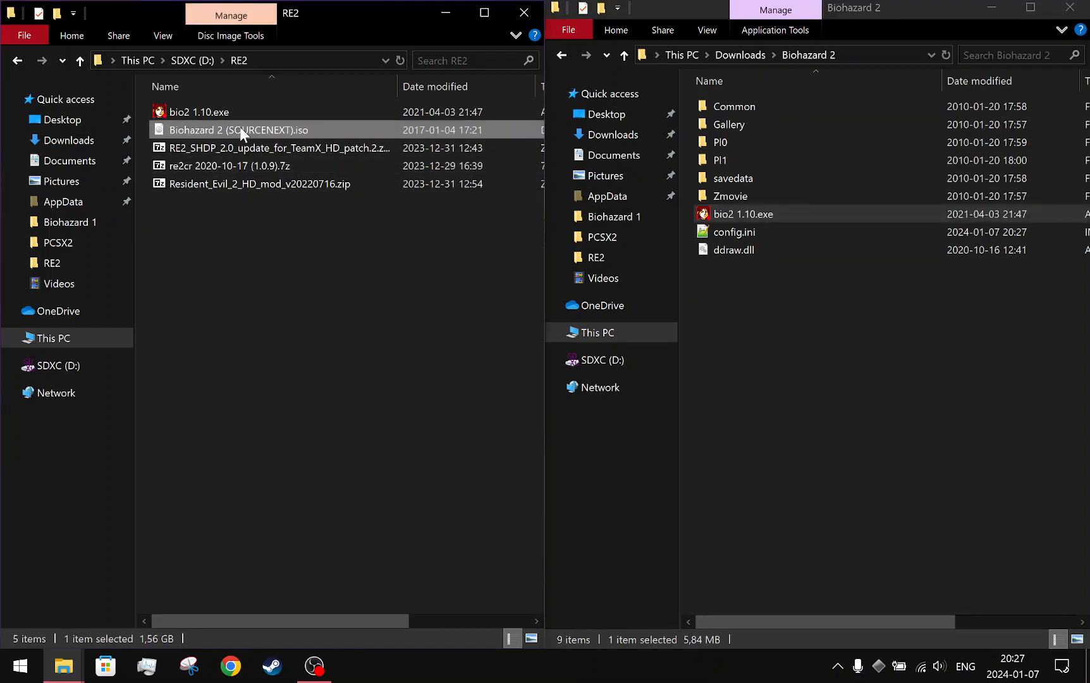
{"action": "left_click", "coordinate": [236, 153]}
{"action": "left_click", "coordinate": [233, 128]}
{"action": "right_click", "coordinate": [233, 128]}
{"action": "mouse_move", "coordinate": [327, 177]}
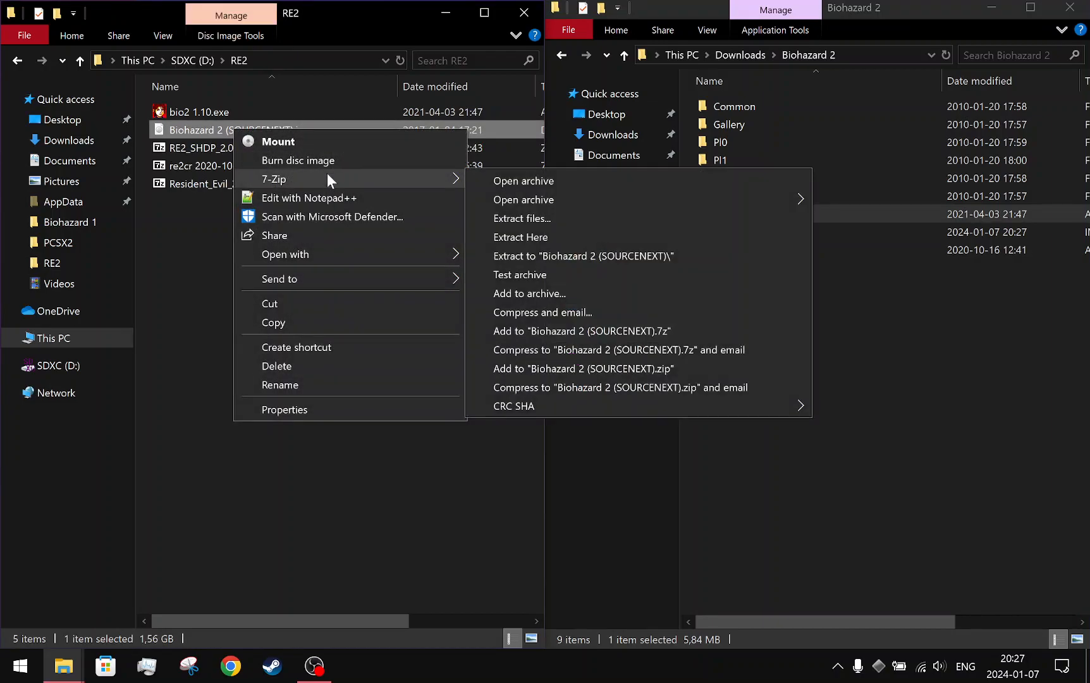
{"action": "left_click", "coordinate": [551, 180]}
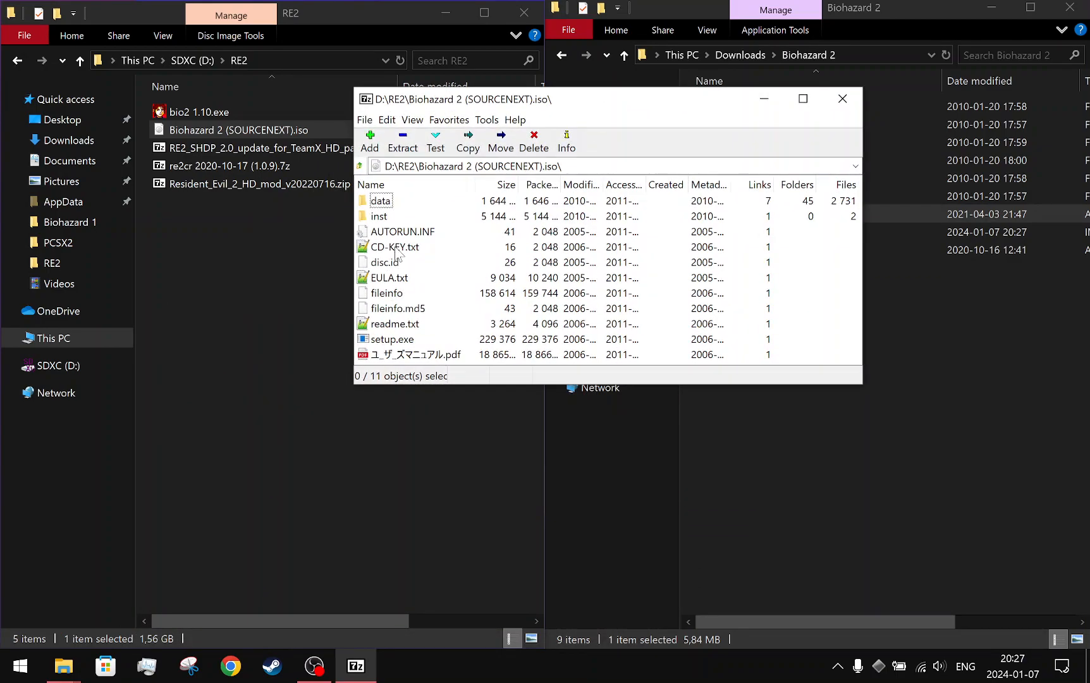
- Extract CD-KEY.txt from the Biohazard 2 (SOURCENEXT).iso archive into the RE2 folder and close the archive
{"action": "left_click_drag", "start_coordinate": [395, 248], "coordinate": [401, 246]}
{"action": "left_click_drag", "start_coordinate": [229, 297], "coordinate": [229, 297]}
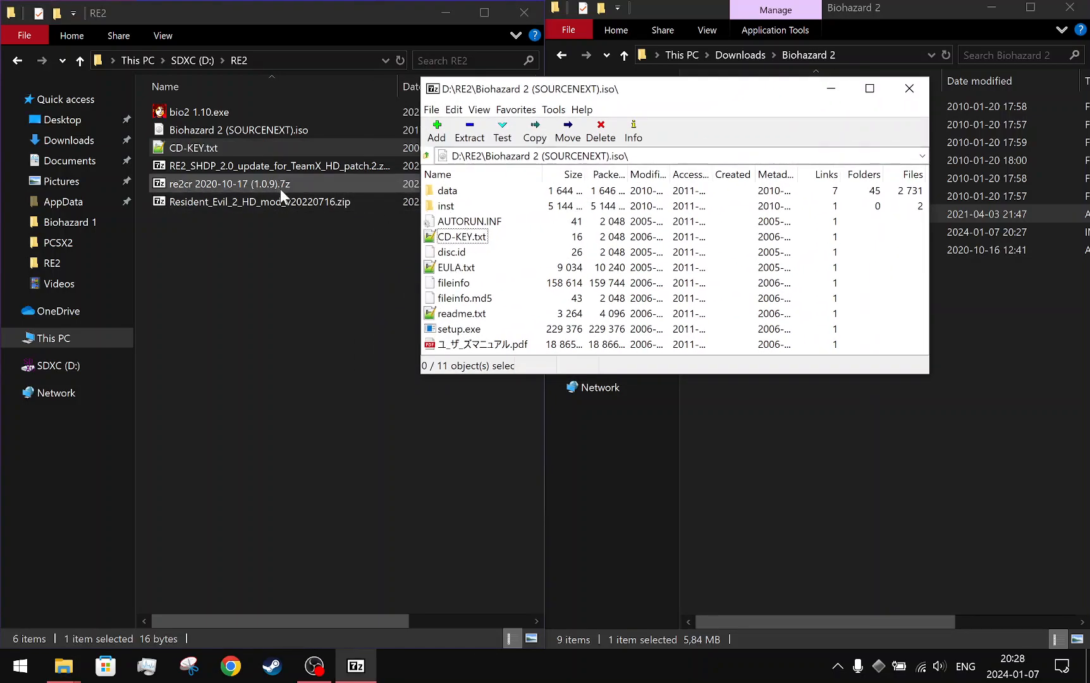
{"action": "left_click", "coordinate": [909, 88]}
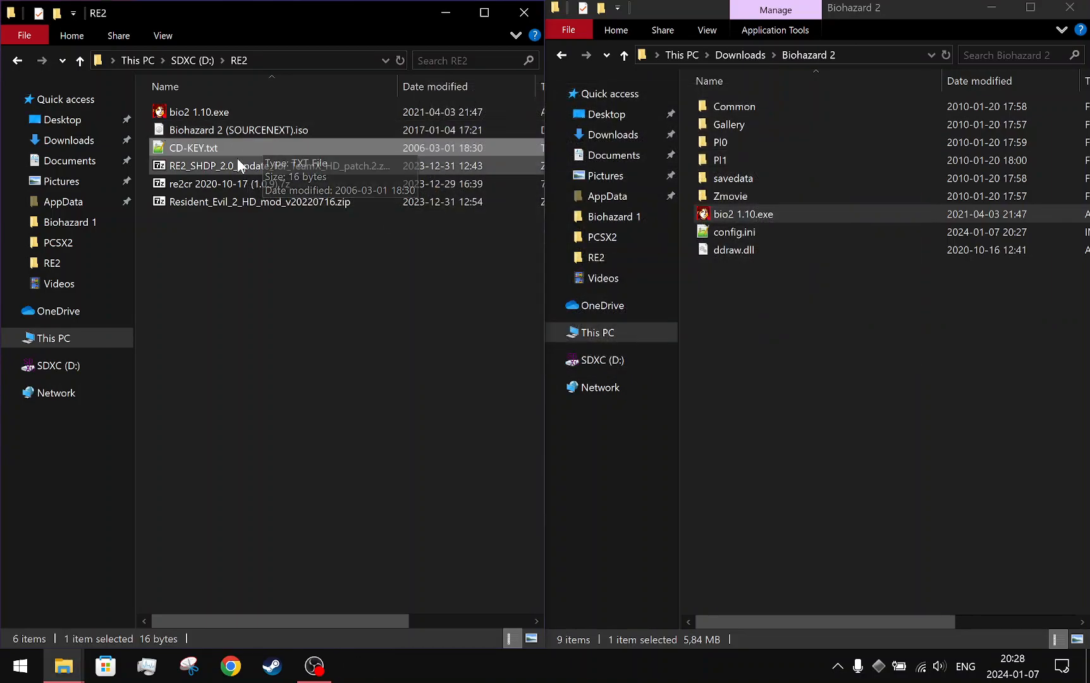
- Open the extracted CD-KEY.txt in Notepad++ and copy the whole CD key to the clipboard
{"action": "double_click", "coordinate": [256, 147]}
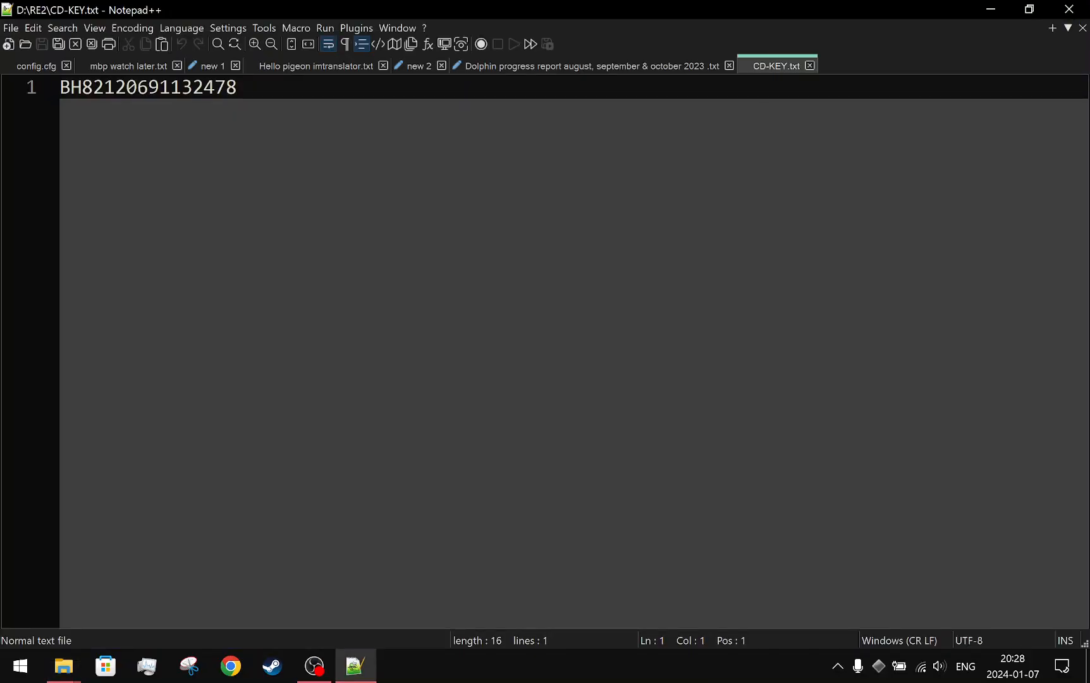
{"action": "left_click_drag", "start_coordinate": [237, 88], "coordinate": [60, 87]}
{"action": "double_click", "coordinate": [237, 88]}
{"action": "left_click", "coordinate": [238, 88]}
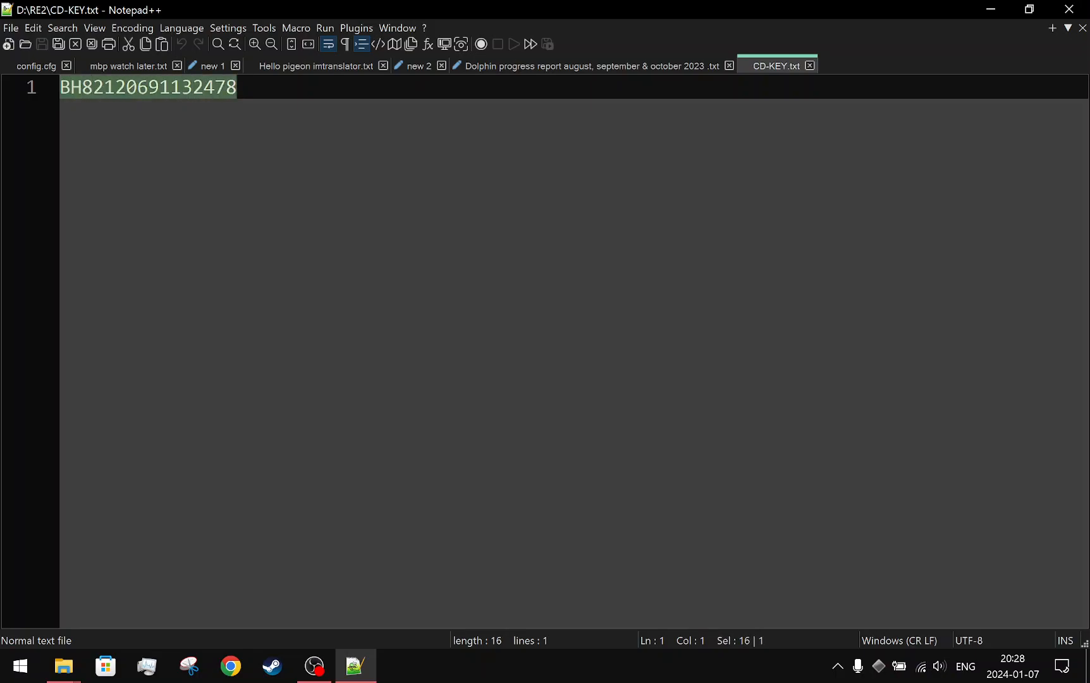
{"action": "left_click", "coordinate": [237, 87]}
{"action": "left_click_drag", "start_coordinate": [237, 87], "coordinate": [60, 87]}
{"action": "right_click", "coordinate": [113, 91]}
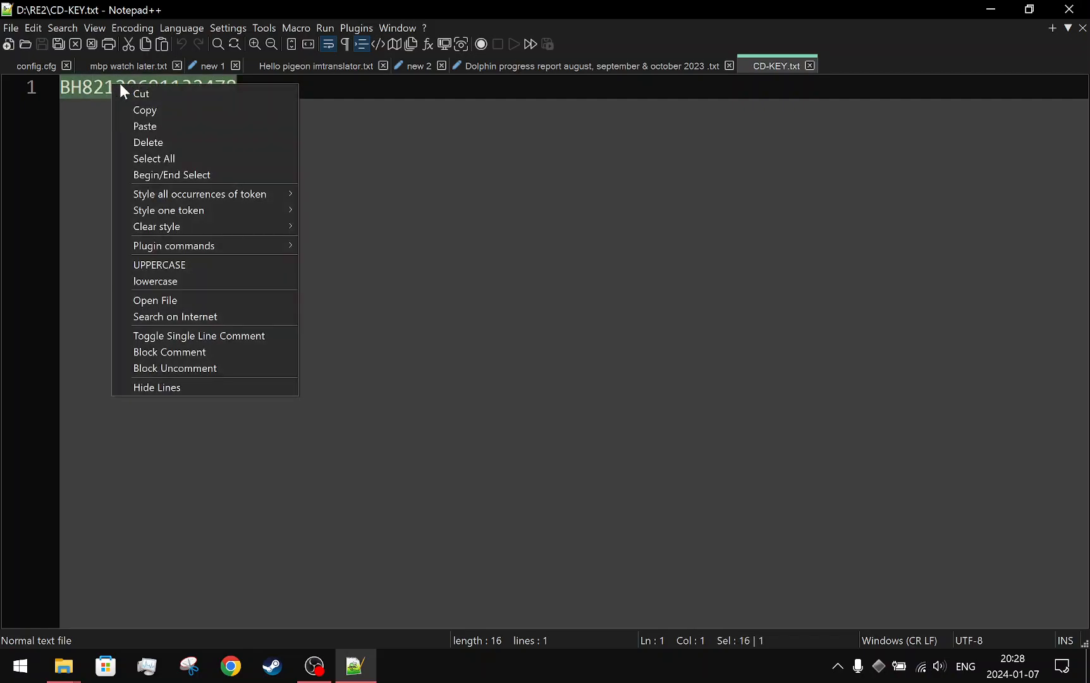
{"action": "left_click", "coordinate": [175, 112]}
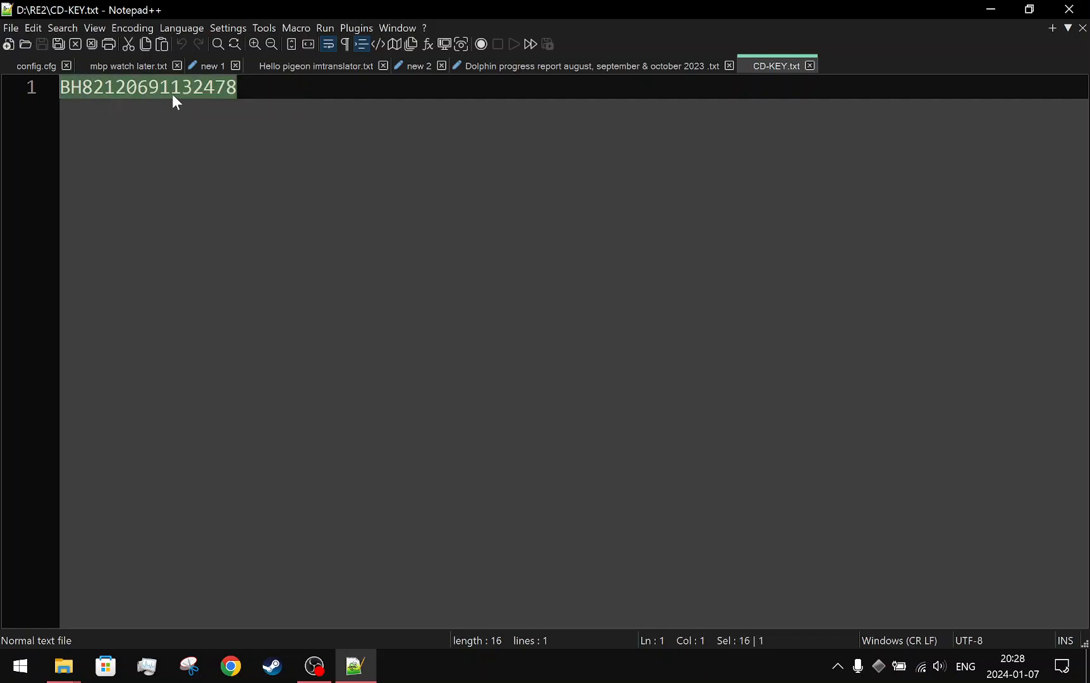
{"action": "left_click", "coordinate": [170, 95]}
{"action": "left_click", "coordinate": [1006, 9]}
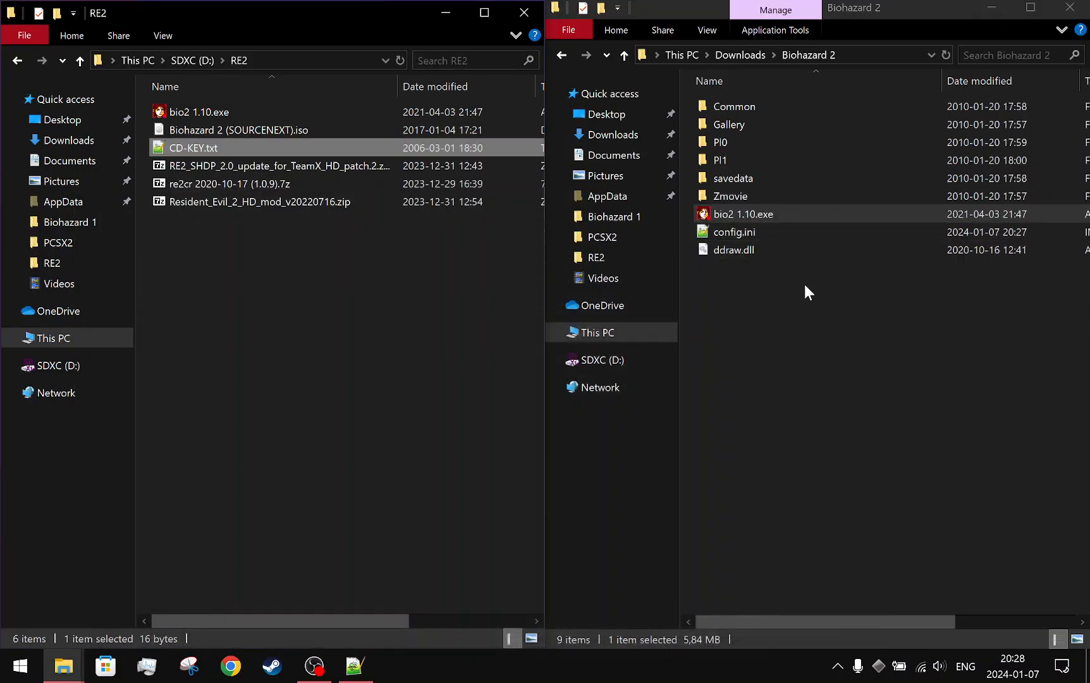
- Create a shortcut to bio2 1.10.exe in the Biohazard 2 folder
{"action": "left_click", "coordinate": [766, 210]}
{"action": "right_click", "coordinate": [766, 210]}
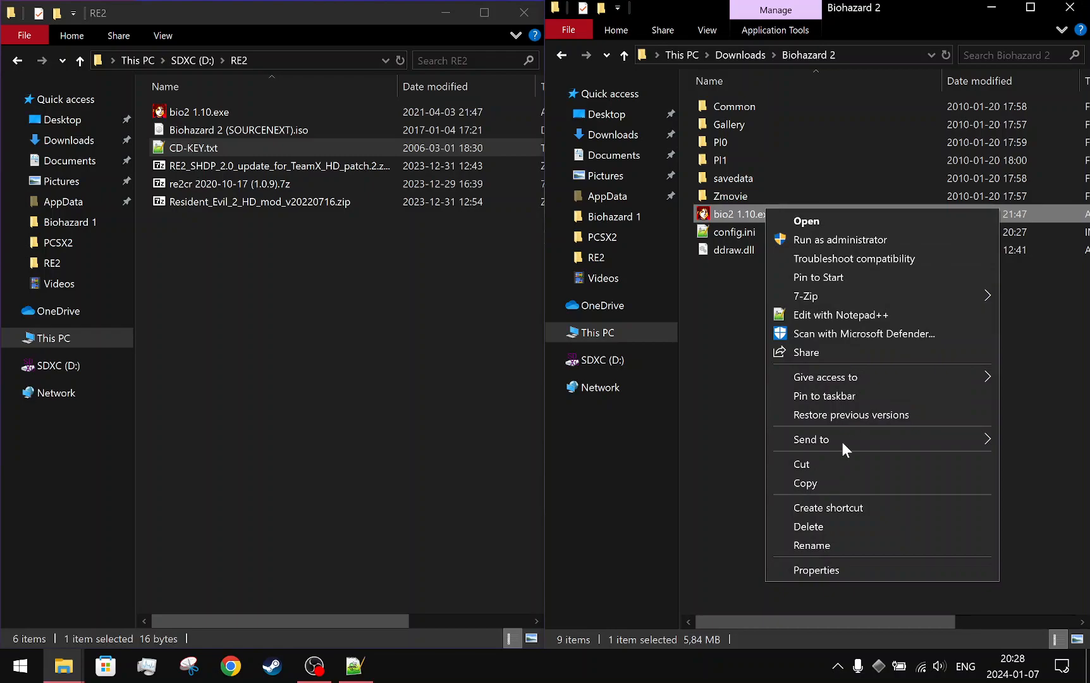
{"action": "left_click", "coordinate": [859, 507]}
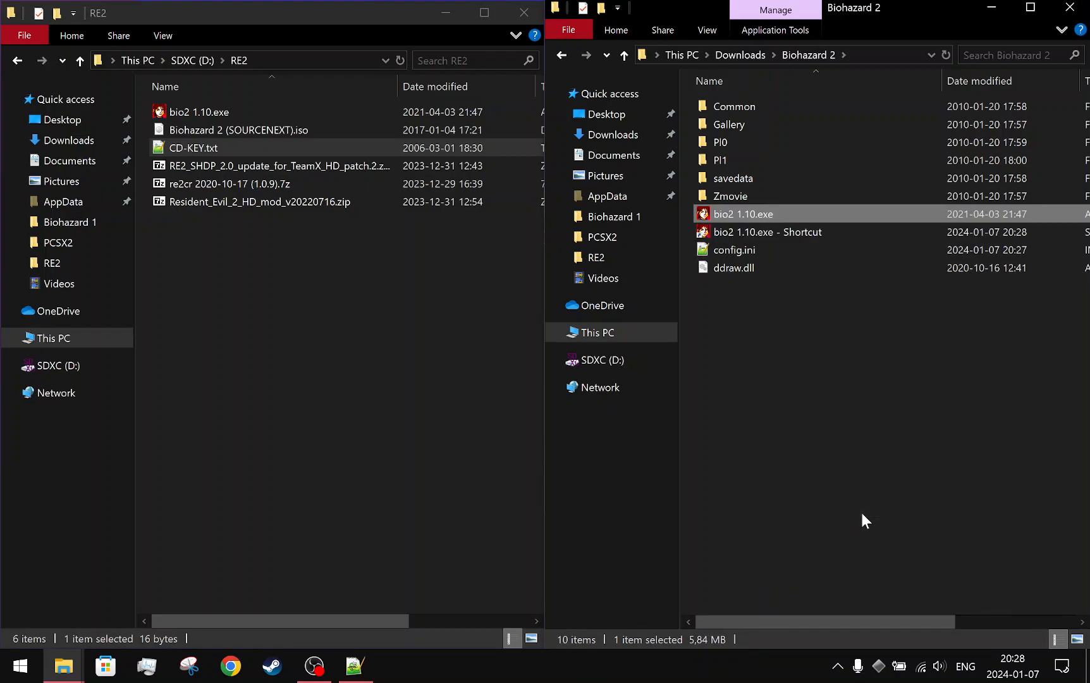
- Append the -config parameter to the target of the bio2 1.10.exe shortcut and save its properties
{"action": "left_click", "coordinate": [792, 231]}
{"action": "right_click", "coordinate": [793, 231]}
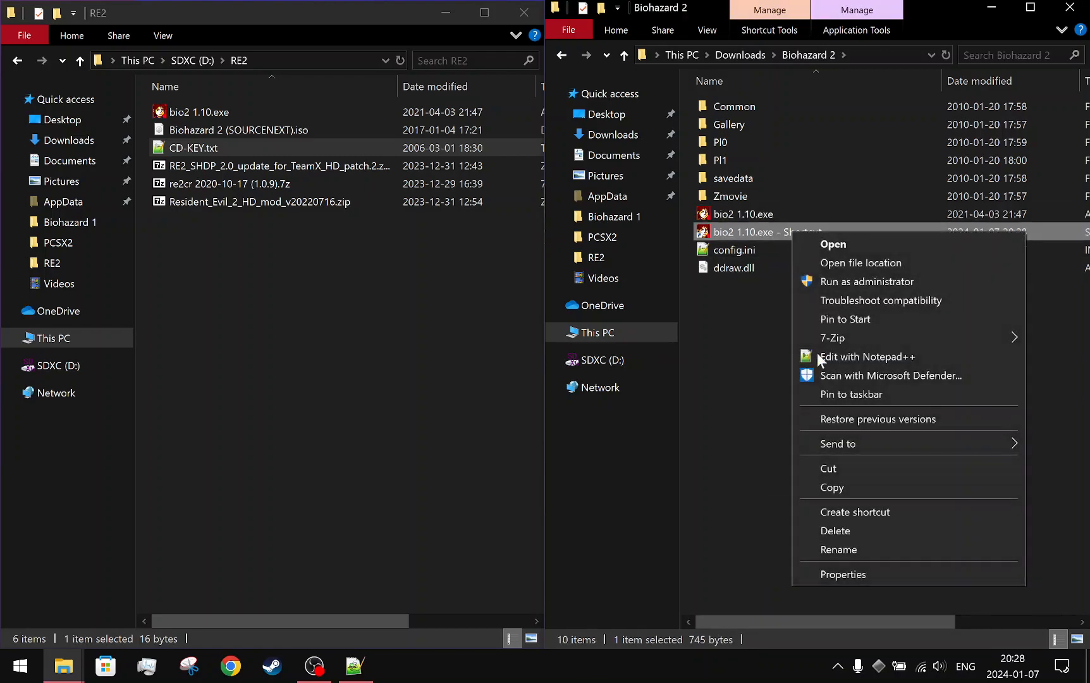
{"action": "left_click", "coordinate": [838, 573]}
{"action": "key", "text": "End"}
{"action": "type", "text": "-c"}
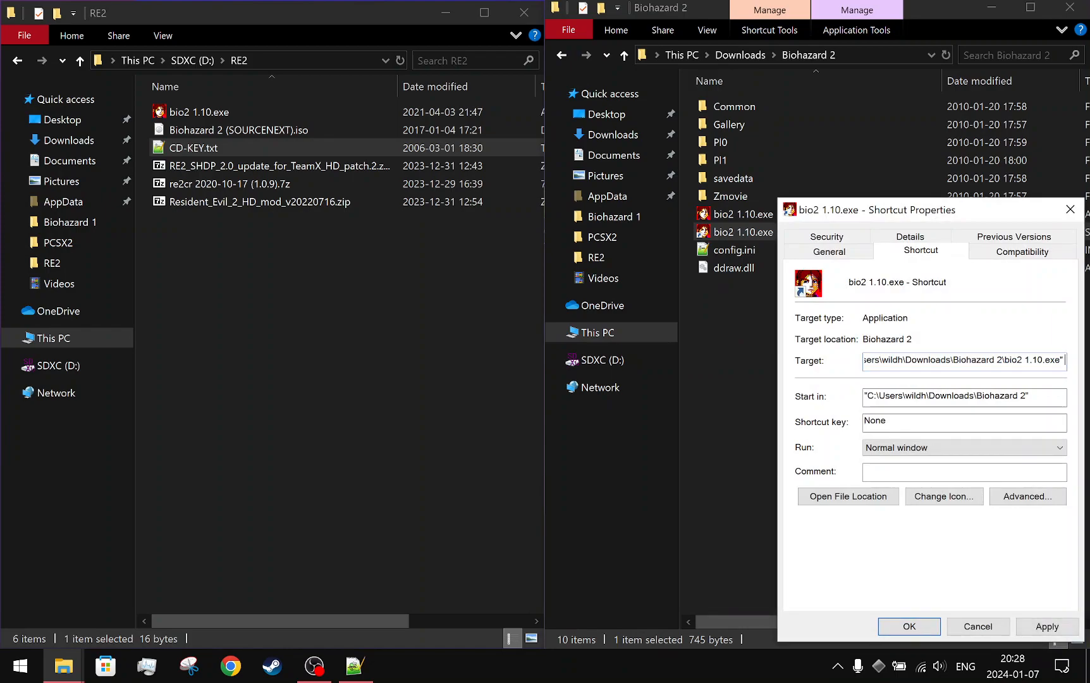
{"action": "type", "text": "o"}
{"action": "type", "text": "nfig"}
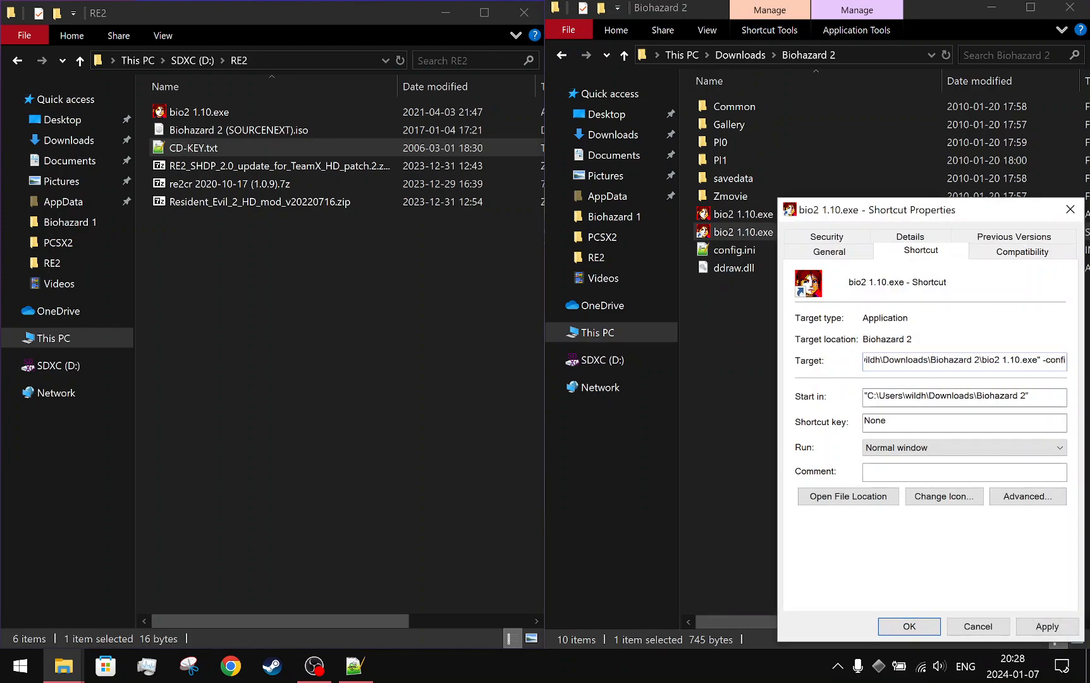
{"action": "left_click", "coordinate": [1045, 626]}
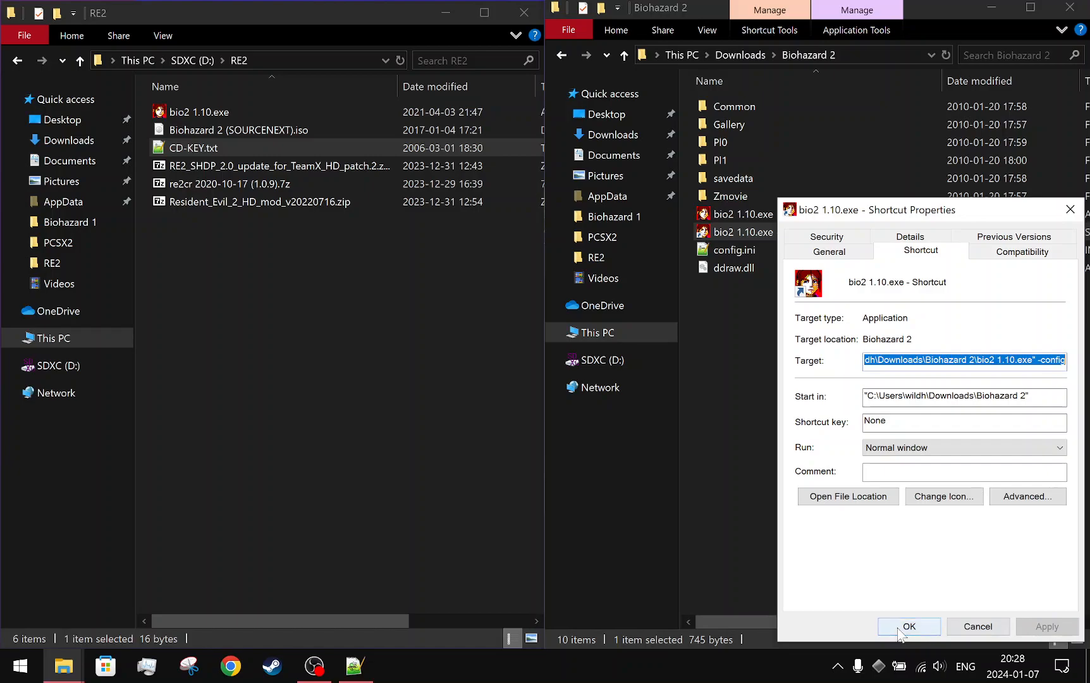
{"action": "left_click", "coordinate": [909, 626]}
- Run the bio2 1.10.exe shortcut, paste the copied CD key as the install key, and accept the configuration
{"action": "double_click", "coordinate": [756, 230]}
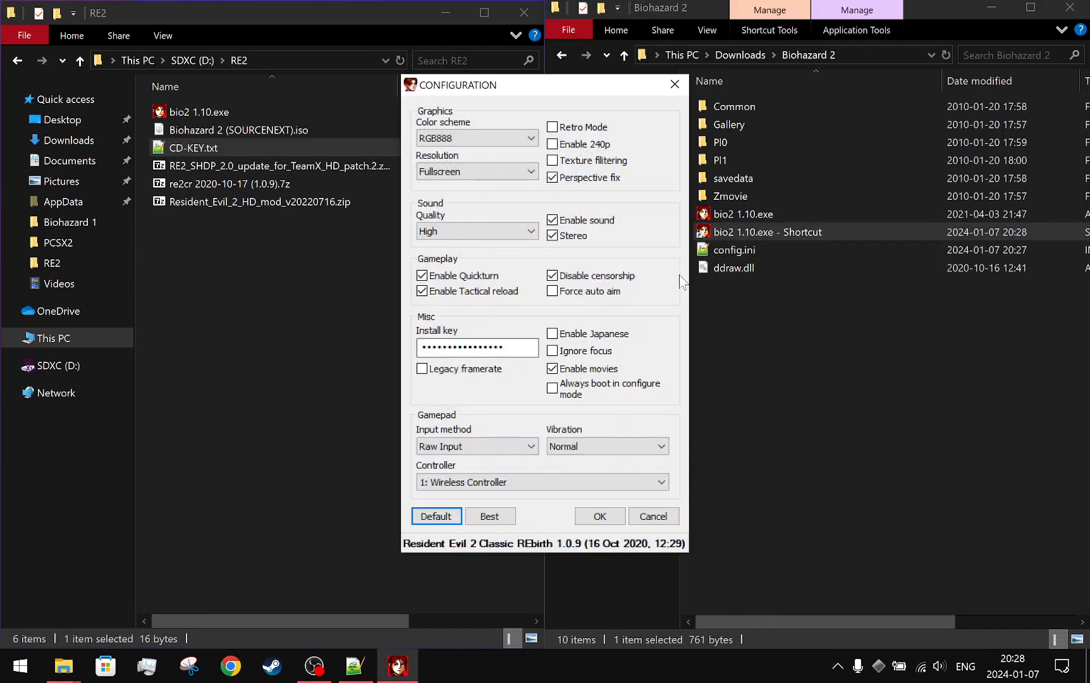
{"action": "left_click_drag", "start_coordinate": [535, 347], "coordinate": [373, 354]}
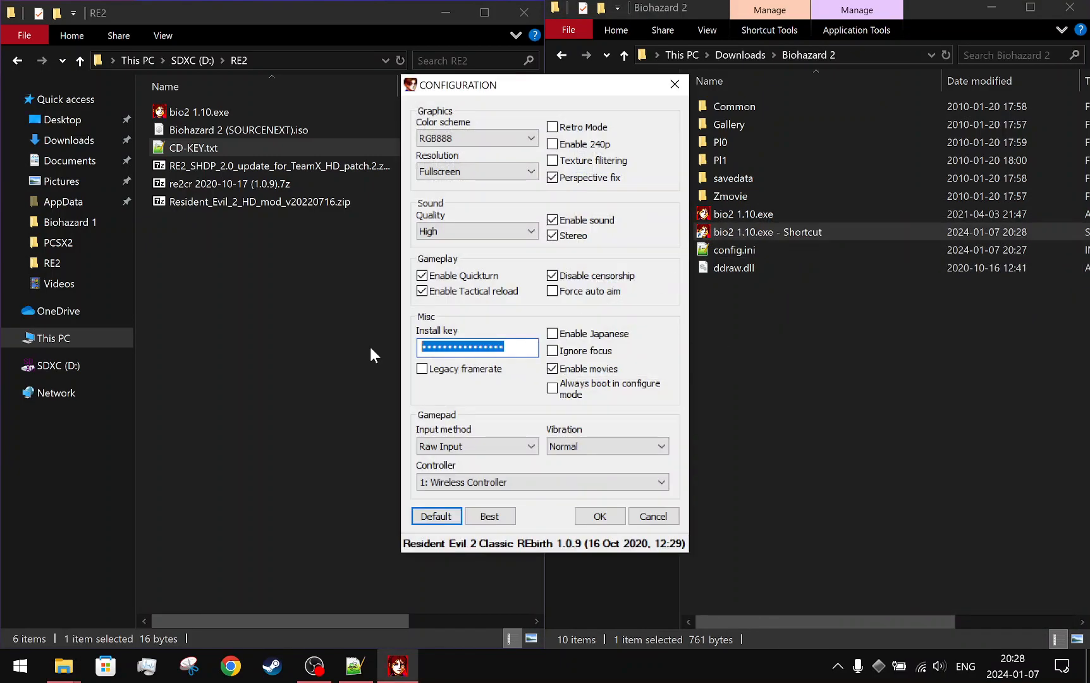
{"action": "key", "text": "ctrl+v"}
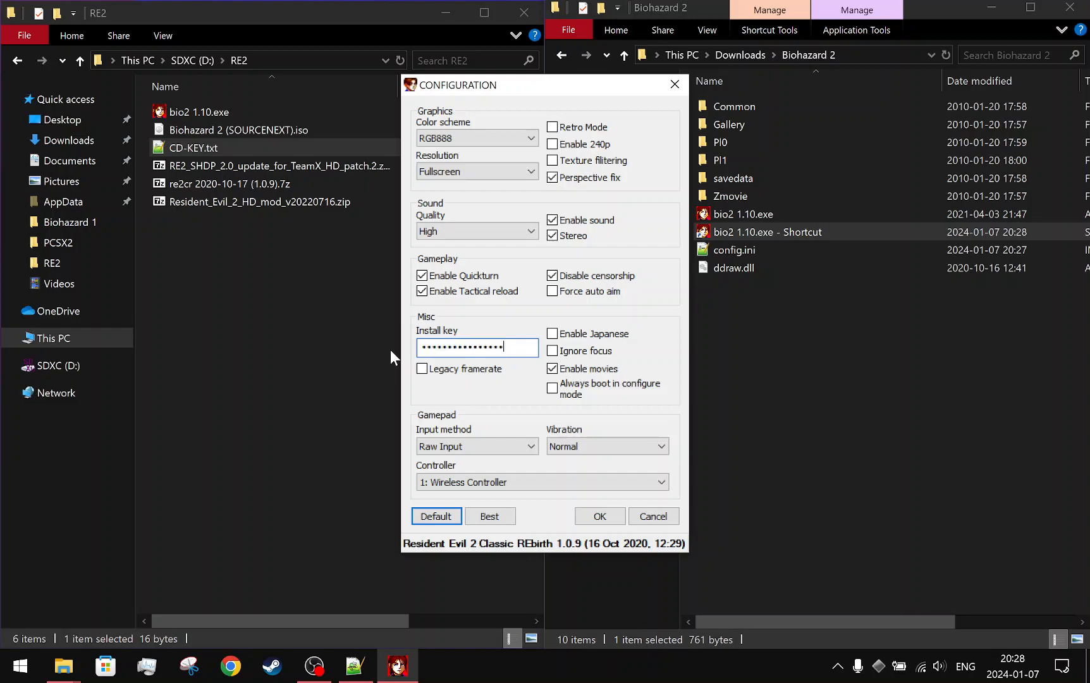
{"action": "left_click", "coordinate": [609, 519]}
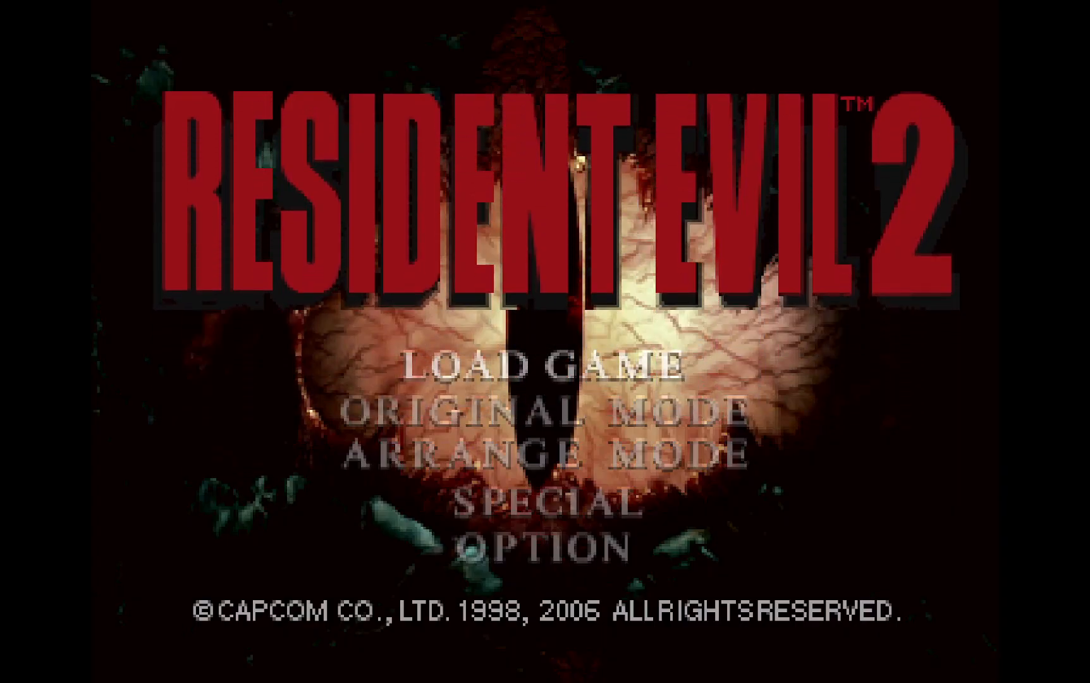
{"action": "key", "text": "Up"}
{"action": "key", "text": "Down"}
{"action": "key", "text": "Up"}
{"action": "key", "text": "Down"}
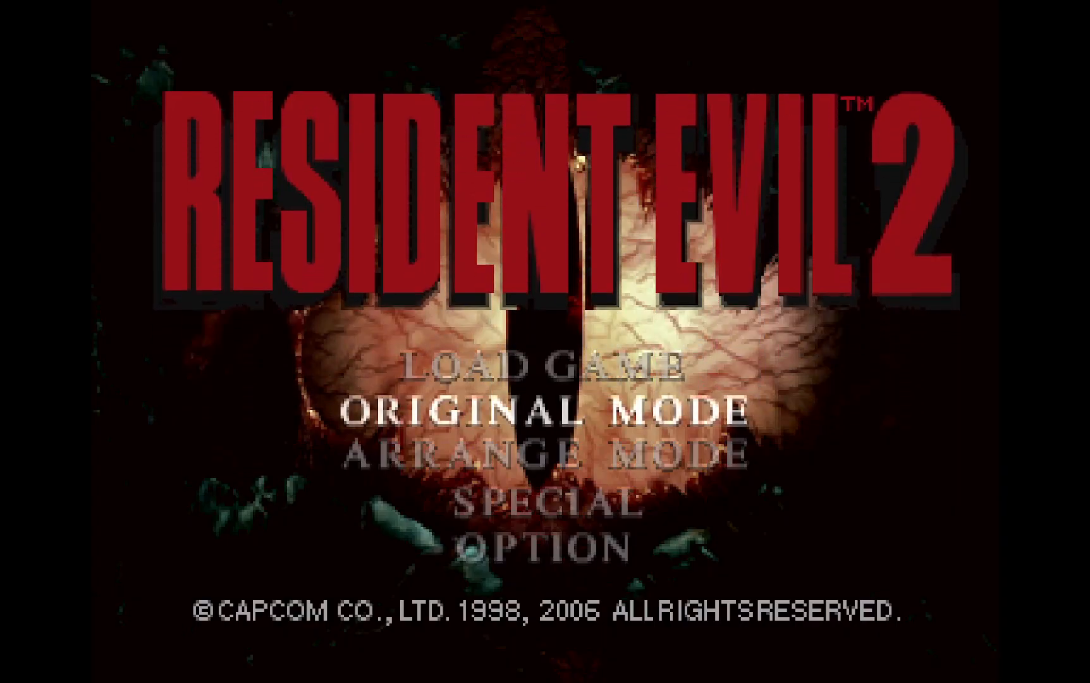
{"action": "key", "text": "Up"}
{"action": "key", "text": "Down"}
{"action": "key", "text": "Up"}
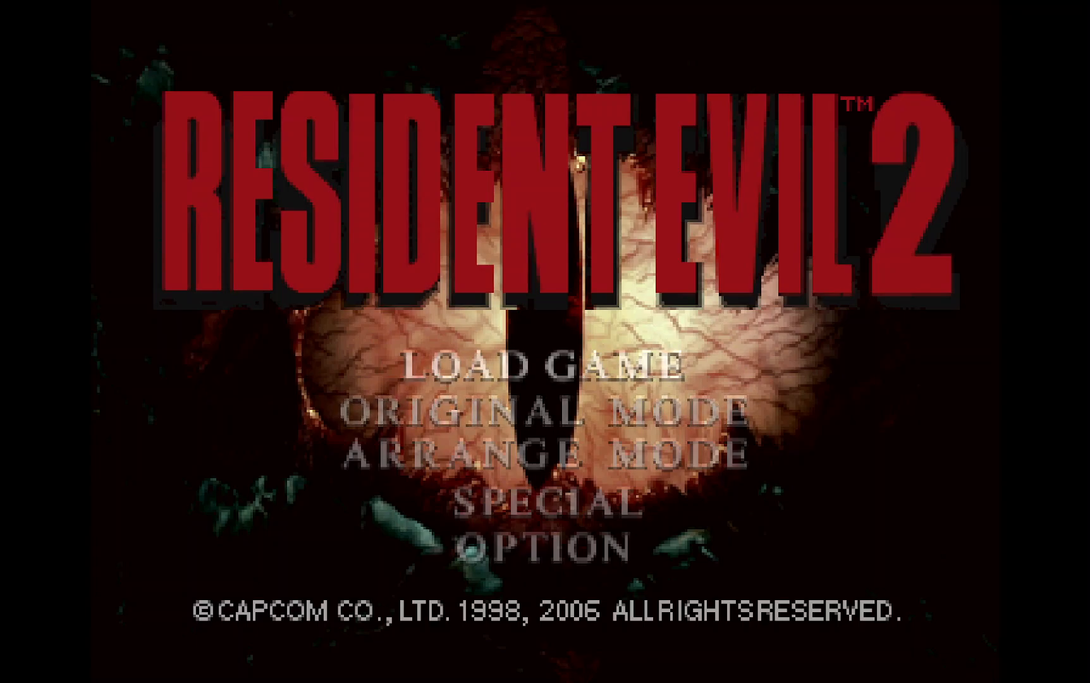
{"action": "key", "text": "Down"}
{"action": "key", "text": "Down"}
{"action": "key", "text": "Up"}
{"action": "key", "text": "Down"}
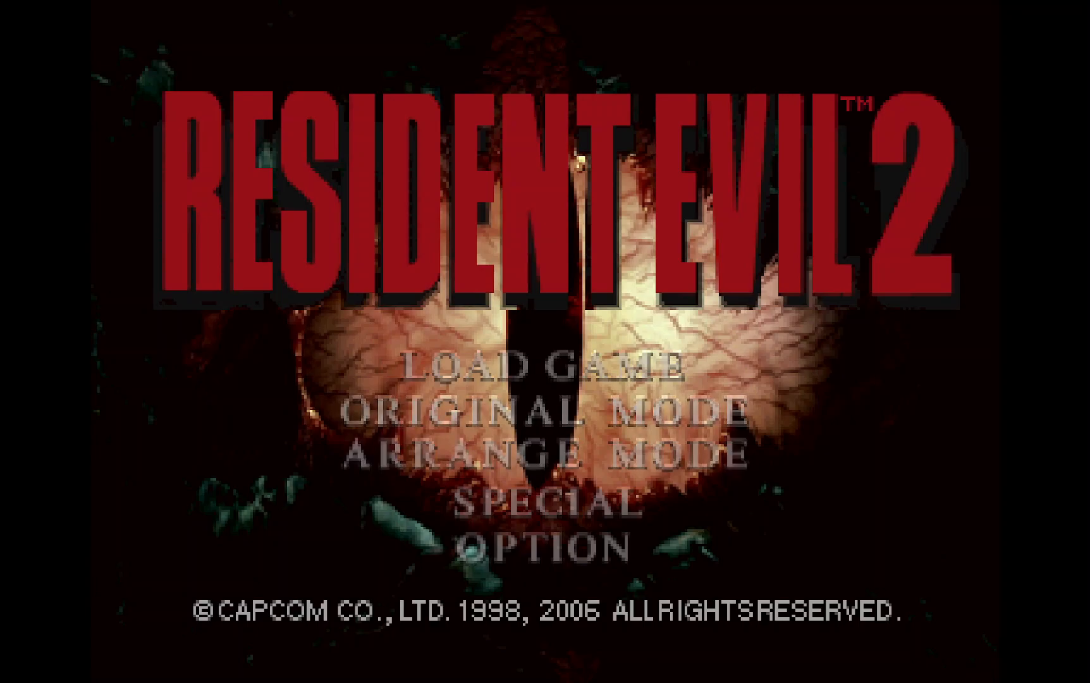
{"action": "key", "text": "Up"}
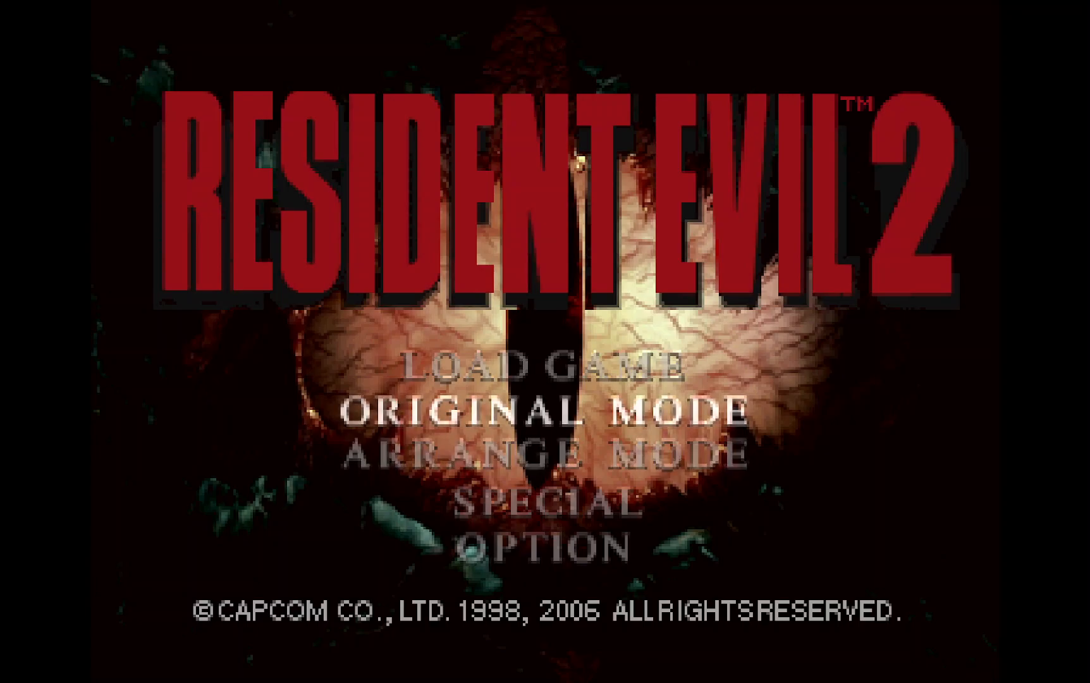
{"action": "key", "text": "Down"}
{"action": "key", "text": "Up"}
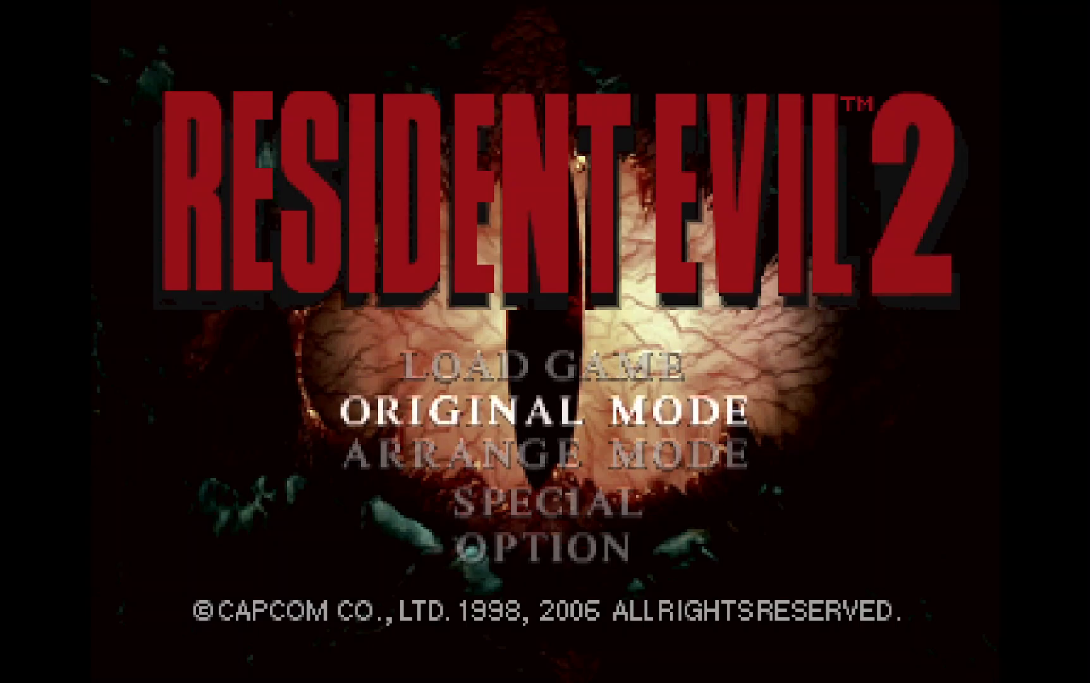
{"action": "key", "text": "Down"}
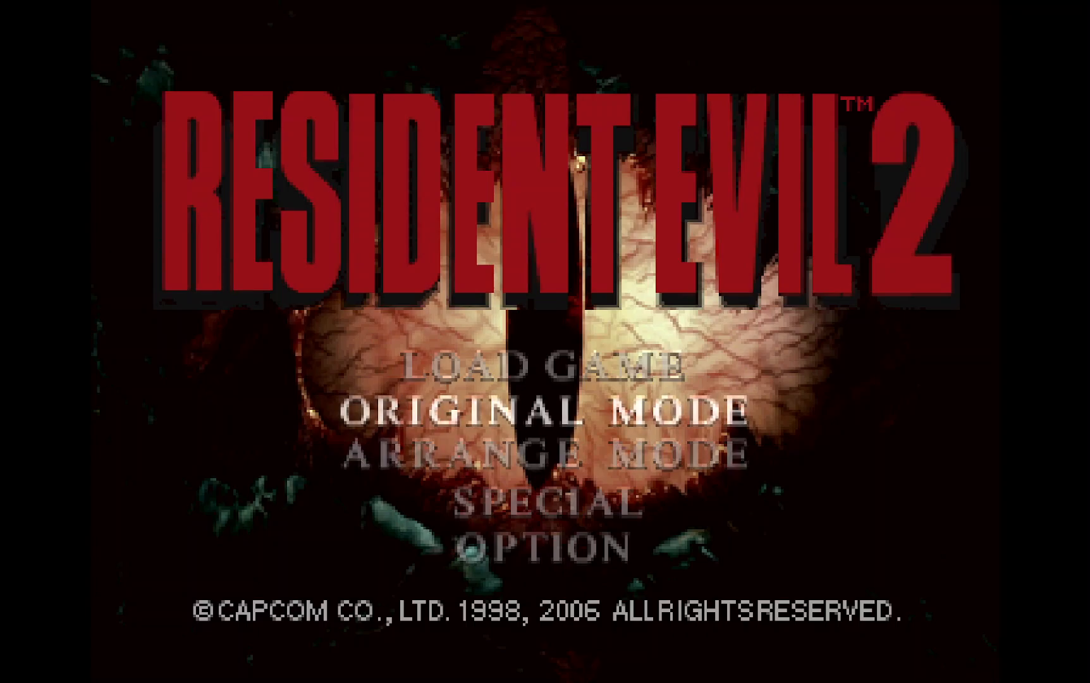
{"action": "key", "text": "Up"}
{"action": "key", "text": "Down"}
{"action": "key", "text": "Down"}
{"action": "key", "text": "Down"}
{"action": "key", "text": "Down"}
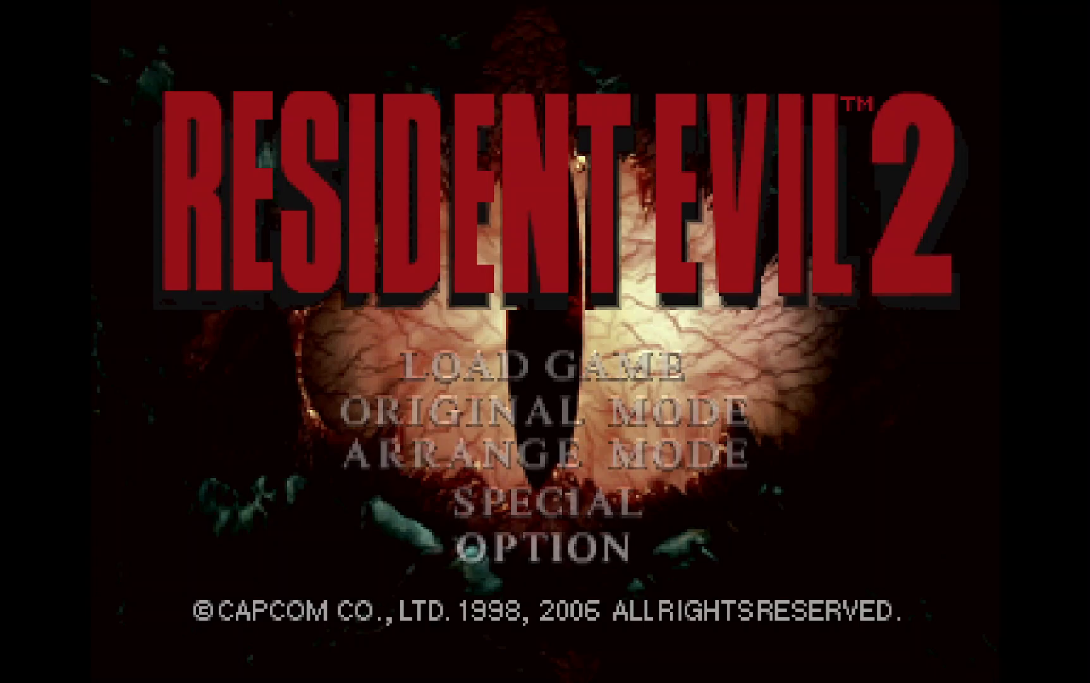
{"action": "key", "text": "Up"}
{"action": "key", "text": "Up"}
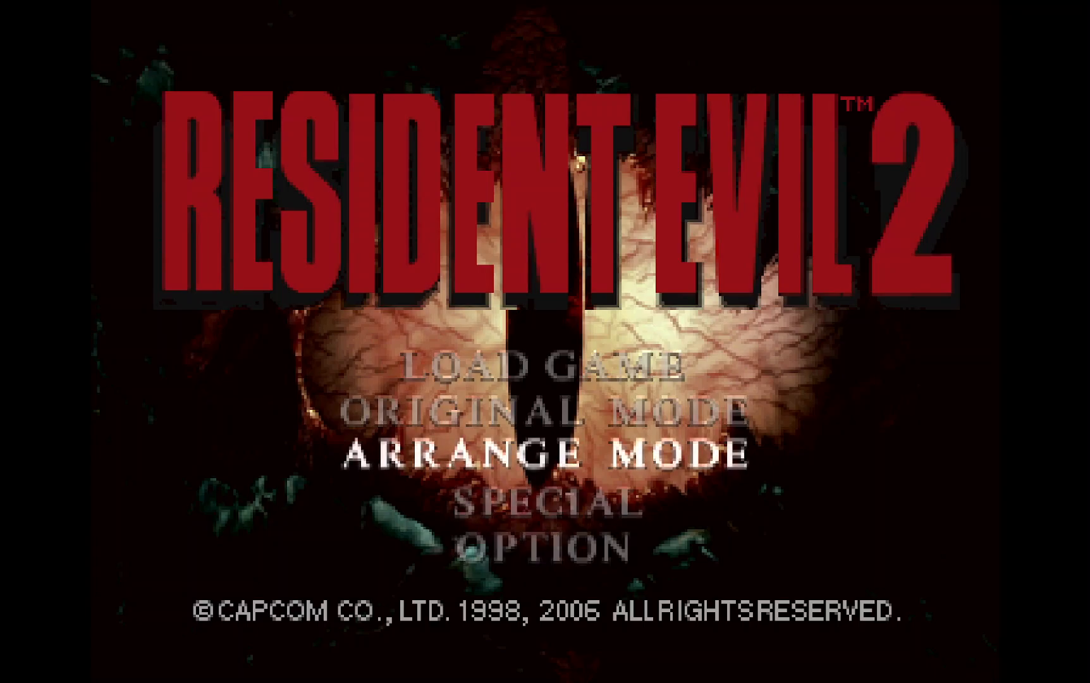
{"action": "key", "text": "Up"}
{"action": "key", "text": "Up"}
{"action": "key", "text": "Down"}
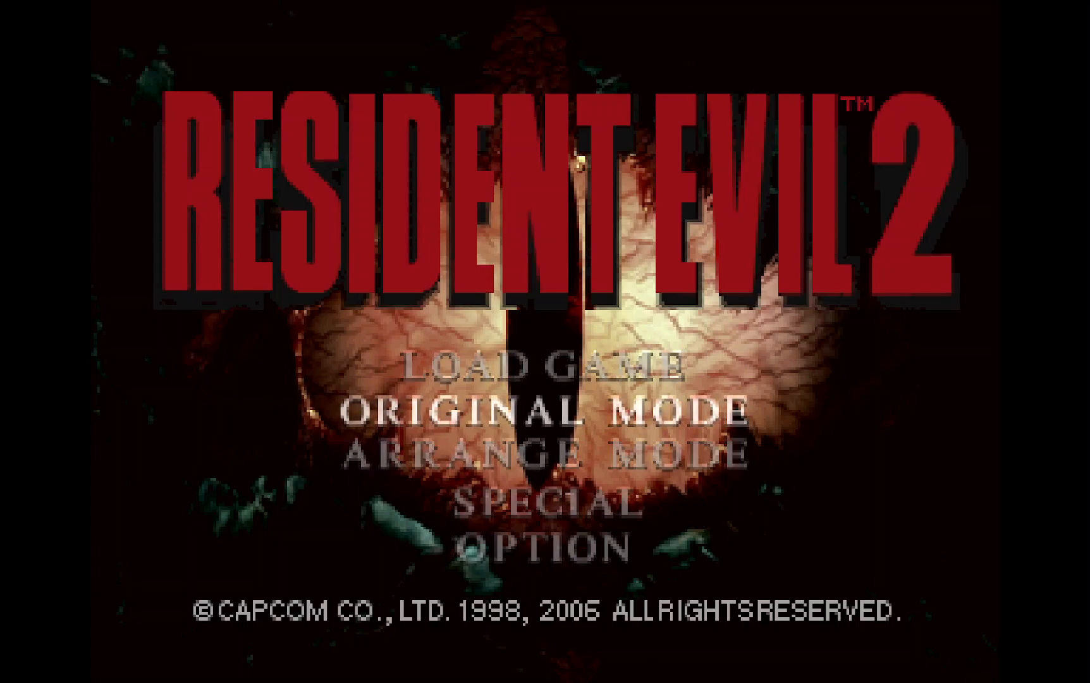
{"action": "key", "text": "Down"}
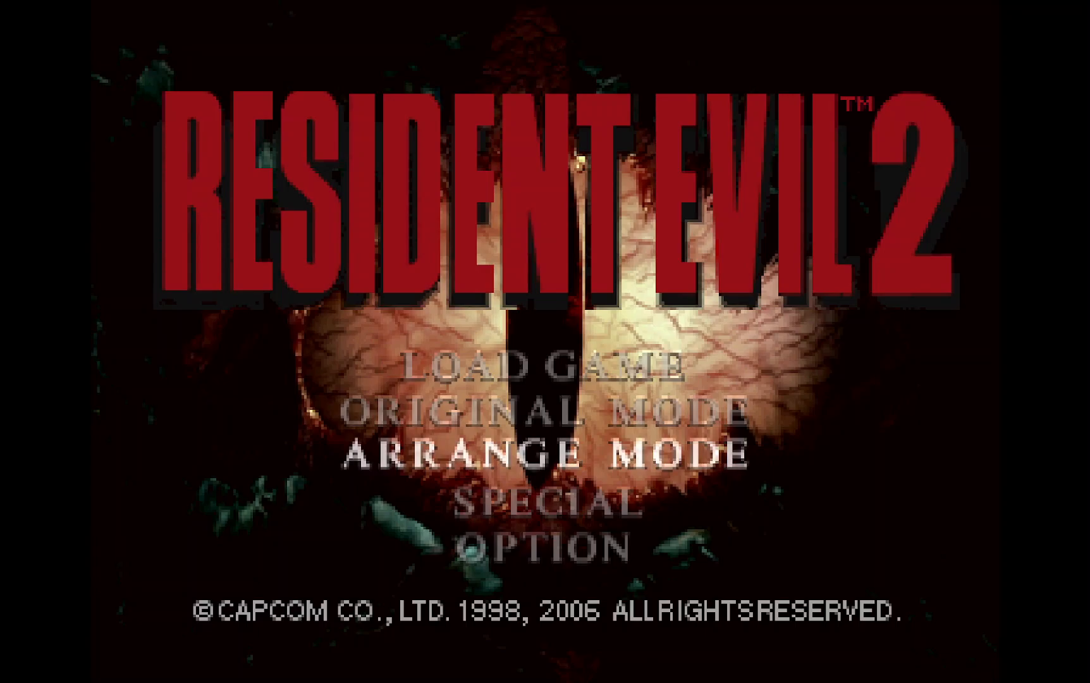
{"action": "key", "text": "Down"}
{"action": "key", "text": "Down"}
{"action": "key", "text": "Up"}
{"action": "key", "text": "Up"}
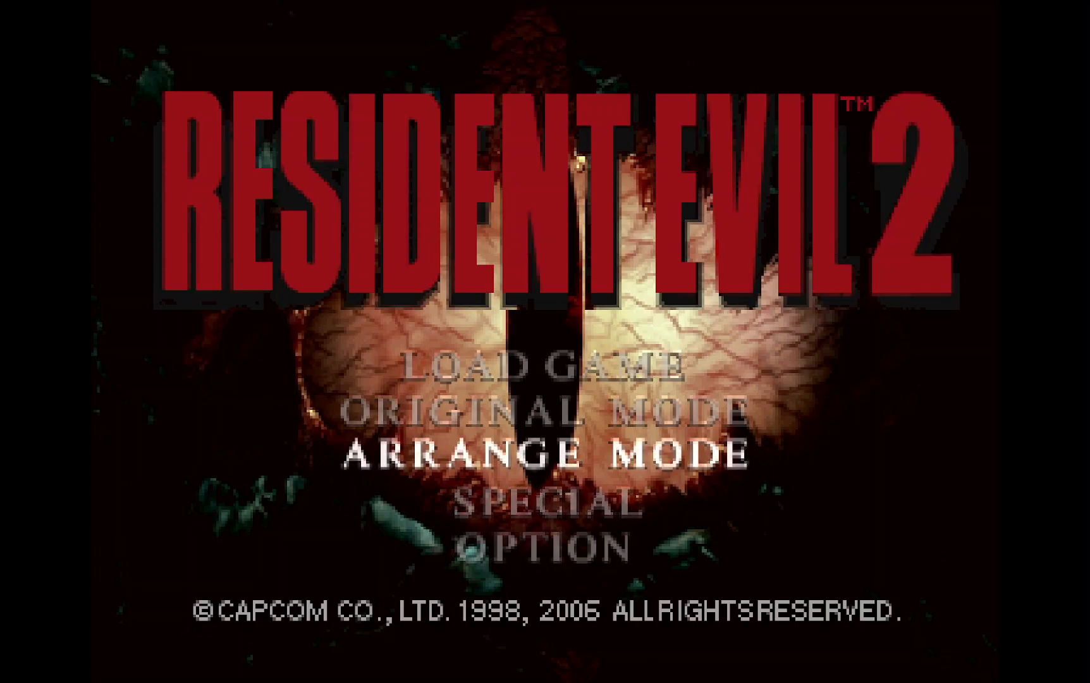
{"action": "key", "text": "Up"}
{"action": "key", "text": "Down"}
{"action": "key", "text": "Up"}
{"action": "key", "text": "Up"}
{"action": "key", "text": "Down"}
{"action": "key", "text": "Up"}
{"action": "key", "text": "Down"}
{"action": "key", "text": "Down"}
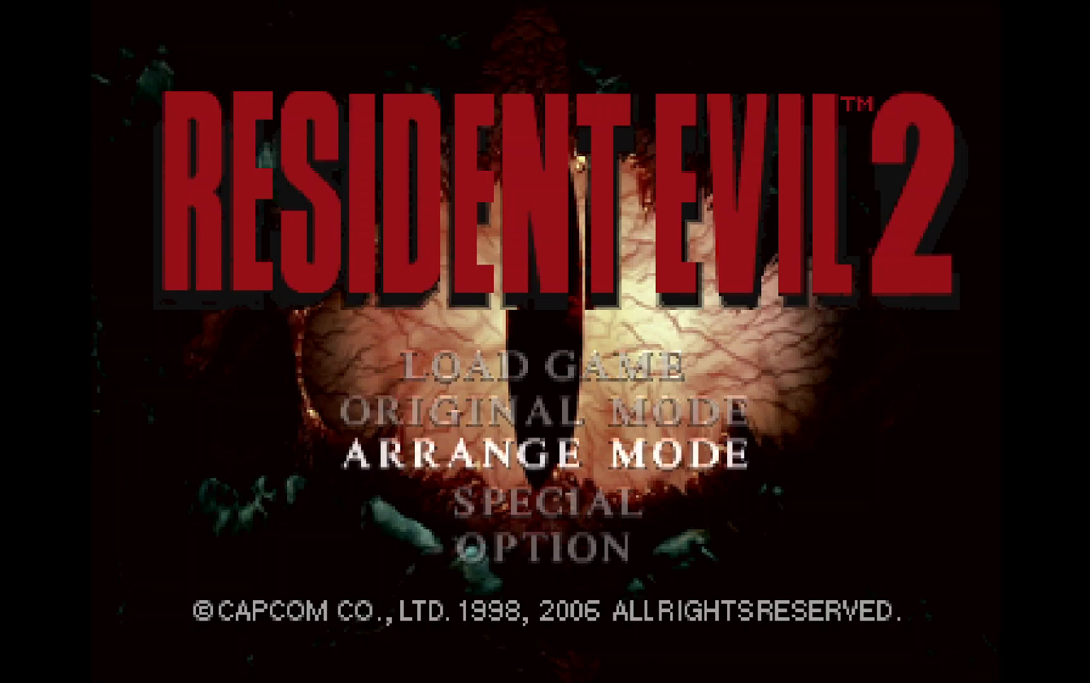
- Open the game's key configuration screen from the title screen's options
{"action": "key", "text": "Down"}
{"action": "key", "text": "Down"}
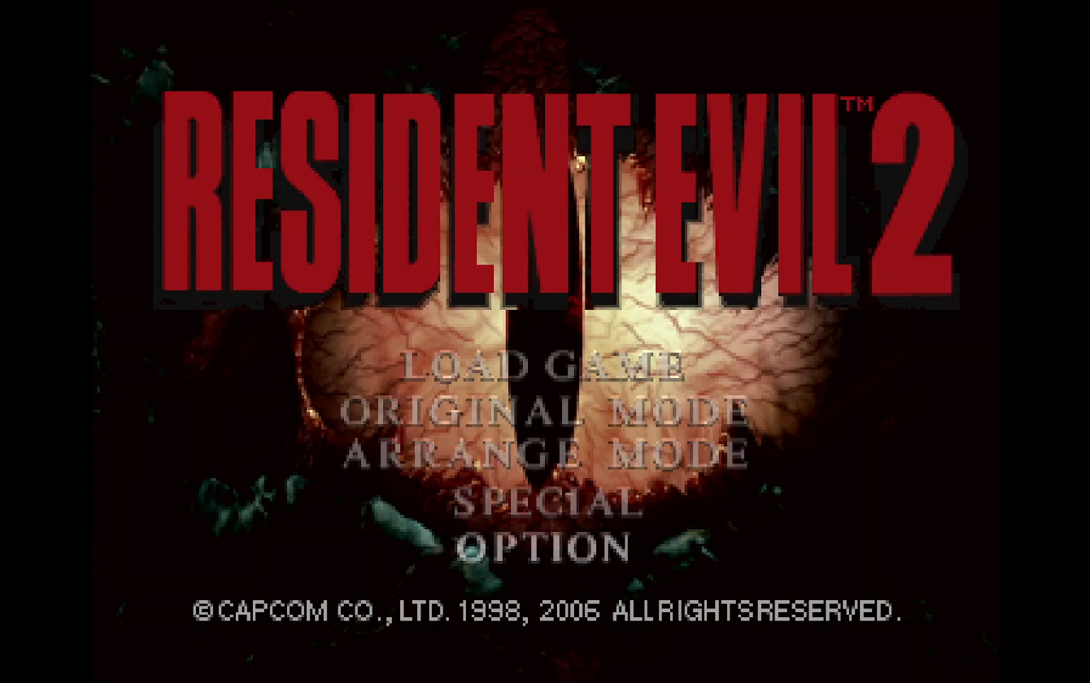
{"action": "key", "text": "Return"}
{"action": "key", "text": "Down"}
{"action": "key", "text": "Down"}
{"action": "key", "text": "Up"}
{"action": "key", "text": "Up"}
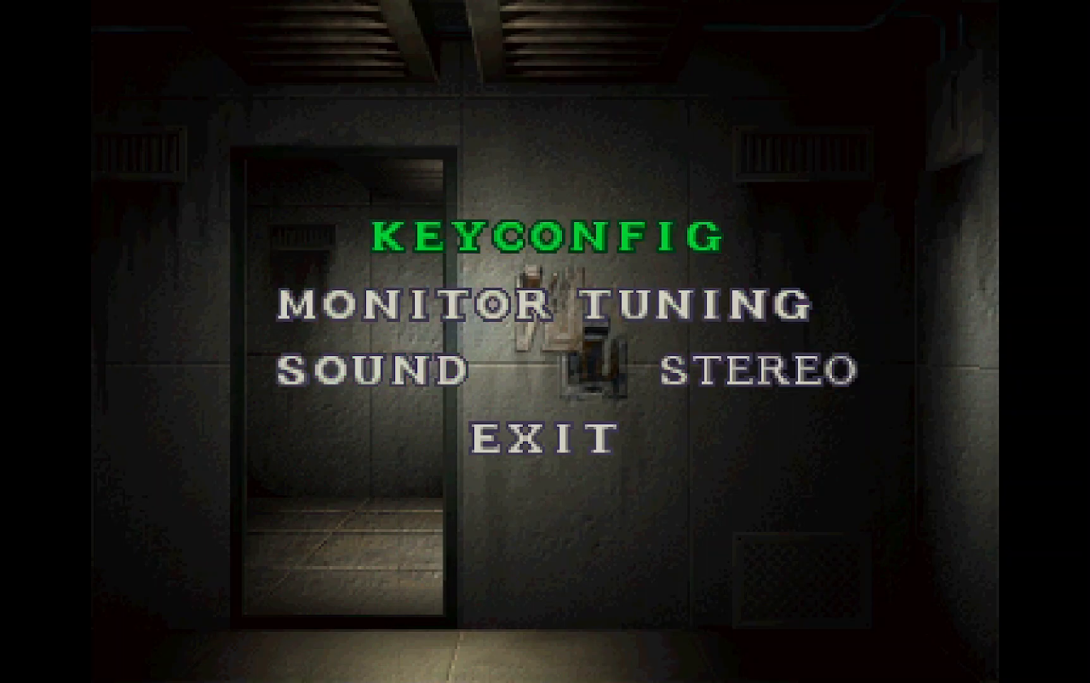
{"action": "key", "text": "Return"}
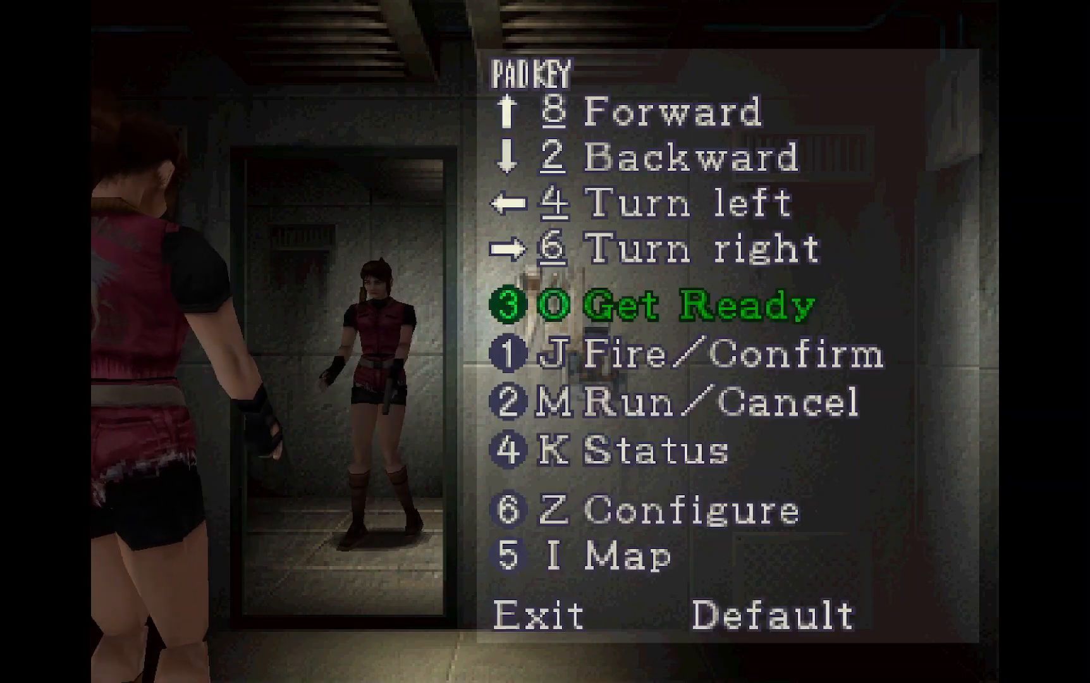
- Examine the pad and keyboard bindings for movement and actions in the key configuration
{"action": "key", "text": "Up"}
{"action": "key", "text": "Up"}
{"action": "key", "text": "Up"}
{"action": "key", "text": "Down"}
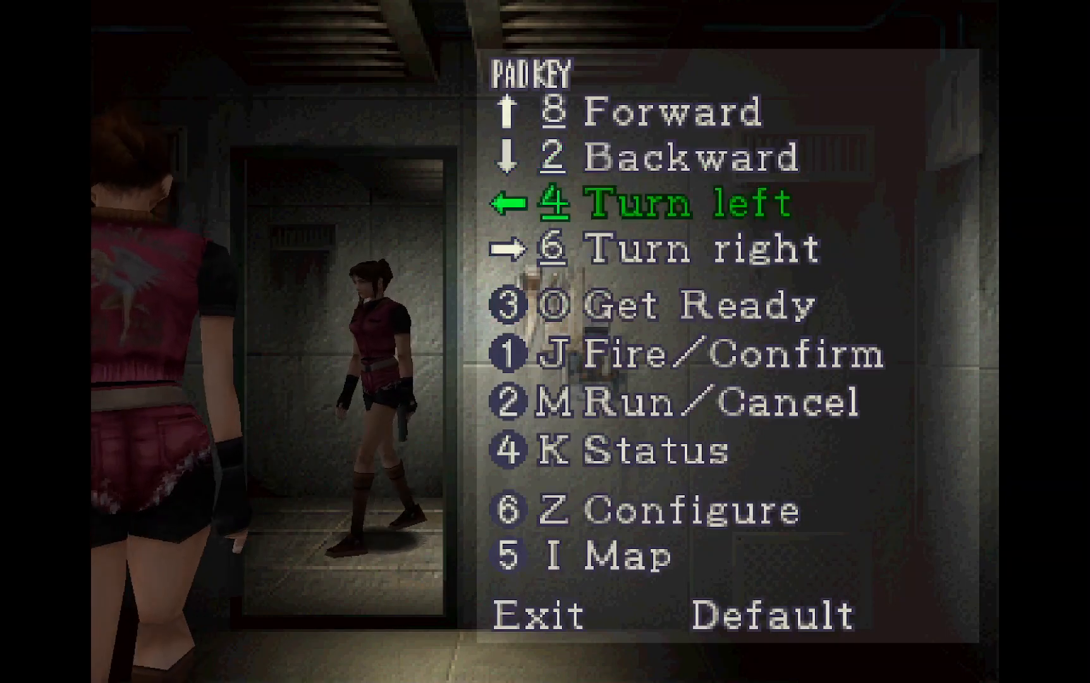
{"action": "key", "text": "Up"}
{"action": "key", "text": "Up"}
{"action": "key", "text": "Down"}
{"action": "key", "text": "Down"}
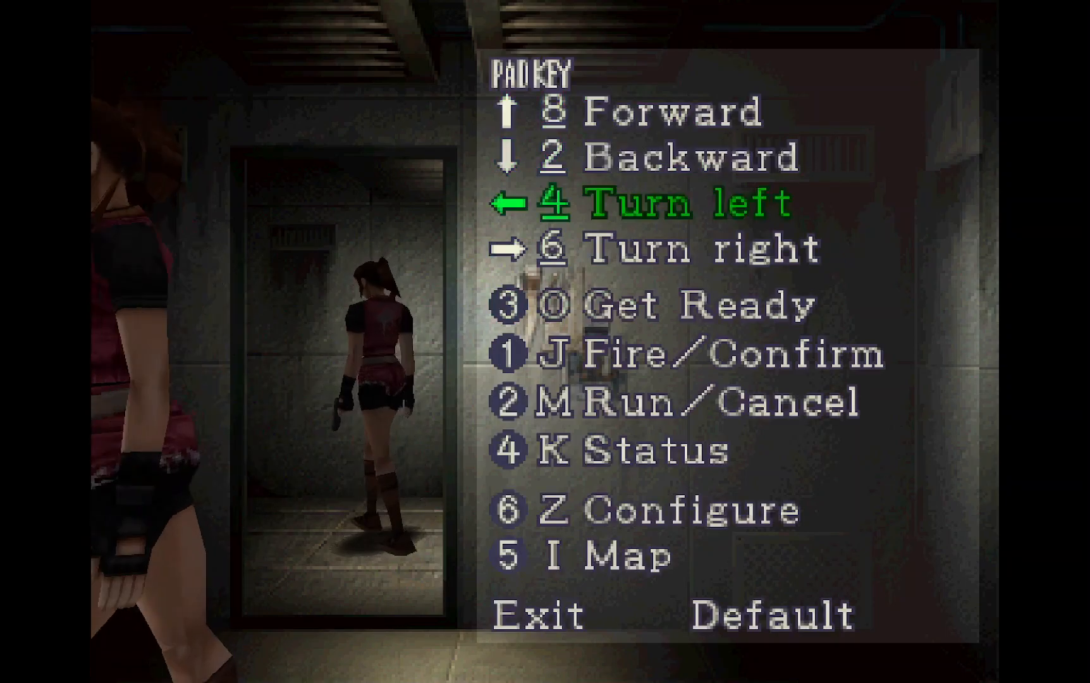
{"action": "key", "text": "Down"}
{"action": "key", "text": "Down"}
{"action": "key", "text": "Up"}
{"action": "key", "text": "Up"}
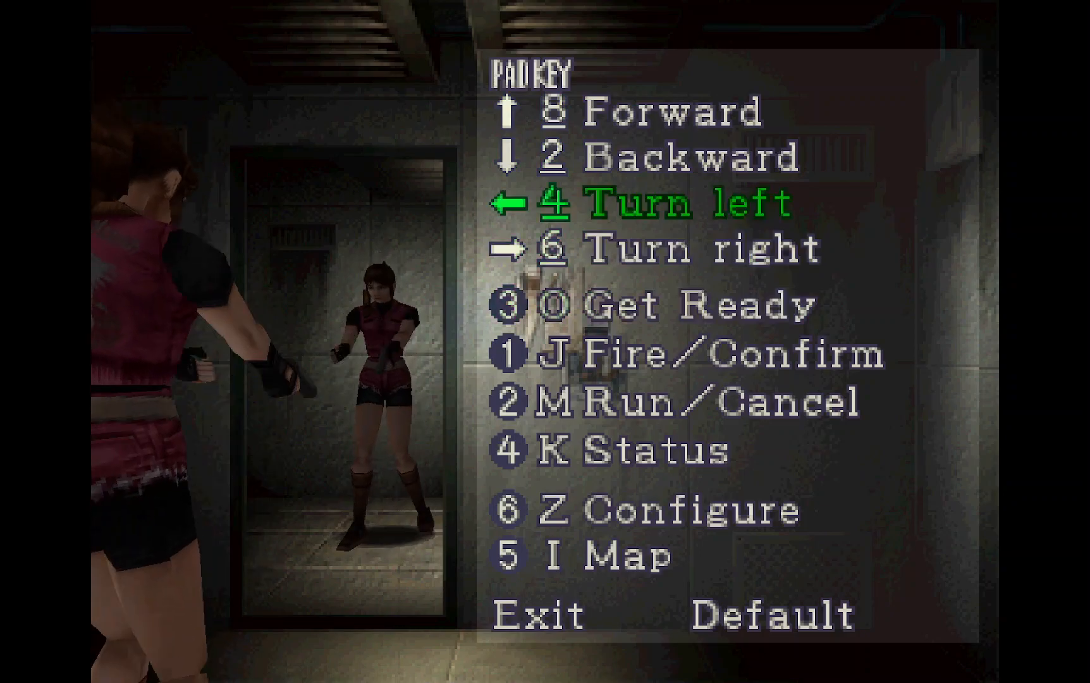
- Assign pad button 8 to the Get Ready action
{"action": "key", "text": "Up"}
{"action": "key", "text": "Down"}
{"action": "key", "text": "Down"}
{"action": "key", "text": "Down"}
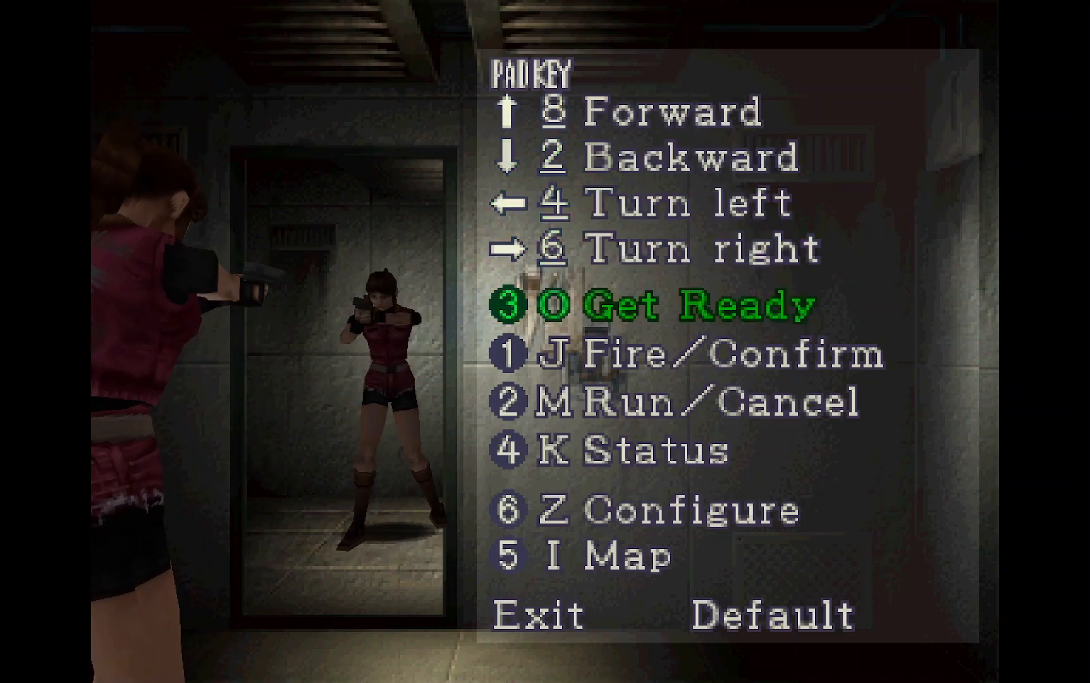
{"action": "key", "text": "Down"}
{"action": "key", "text": "Up"}
{"action": "key", "text": "Down"}
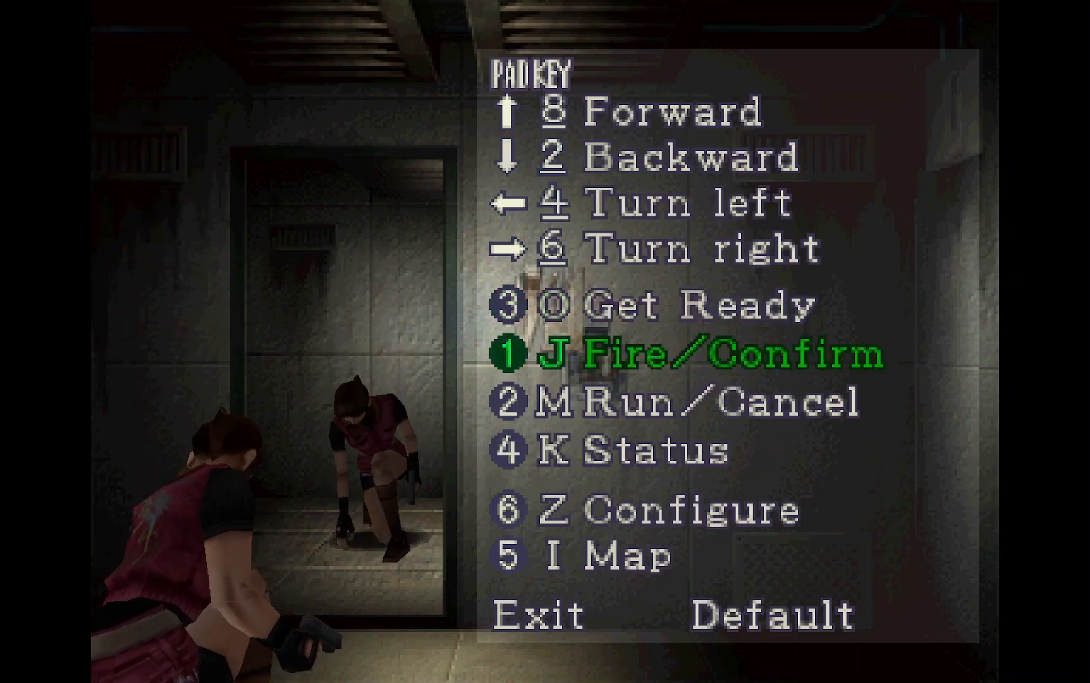
{"action": "key", "text": "Up"}
{"action": "key", "text": "8"}
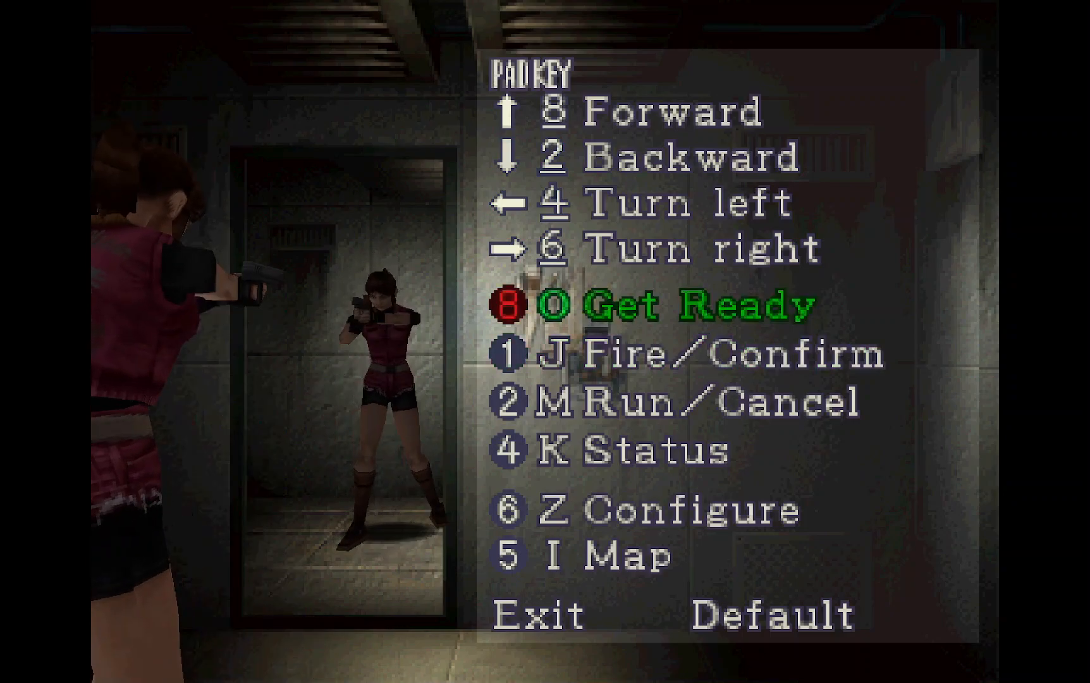
{"action": "key", "text": "Down"}
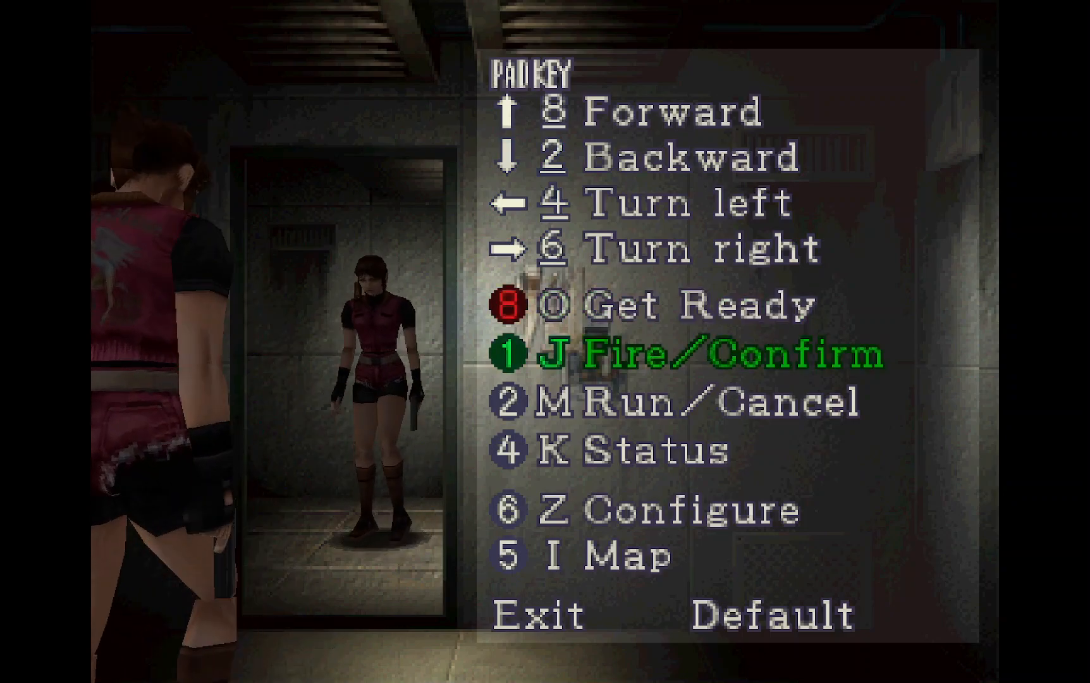
{"action": "key", "text": "Down"}
{"action": "key", "text": "Up"}
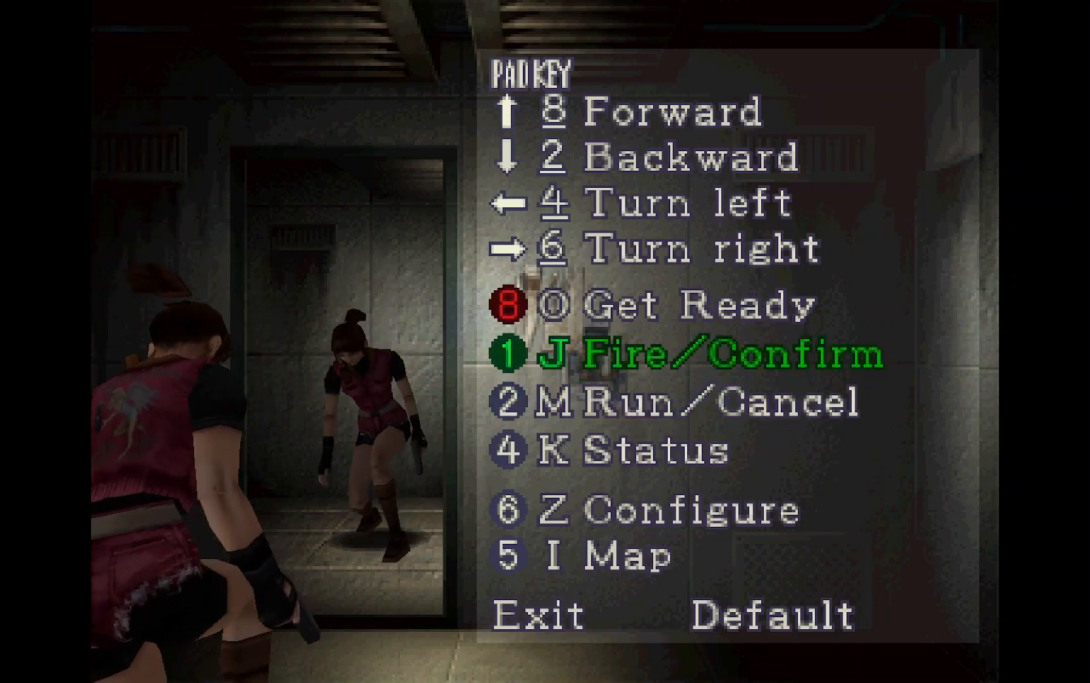
{"action": "key", "text": "Up"}
{"action": "key", "text": "Down"}
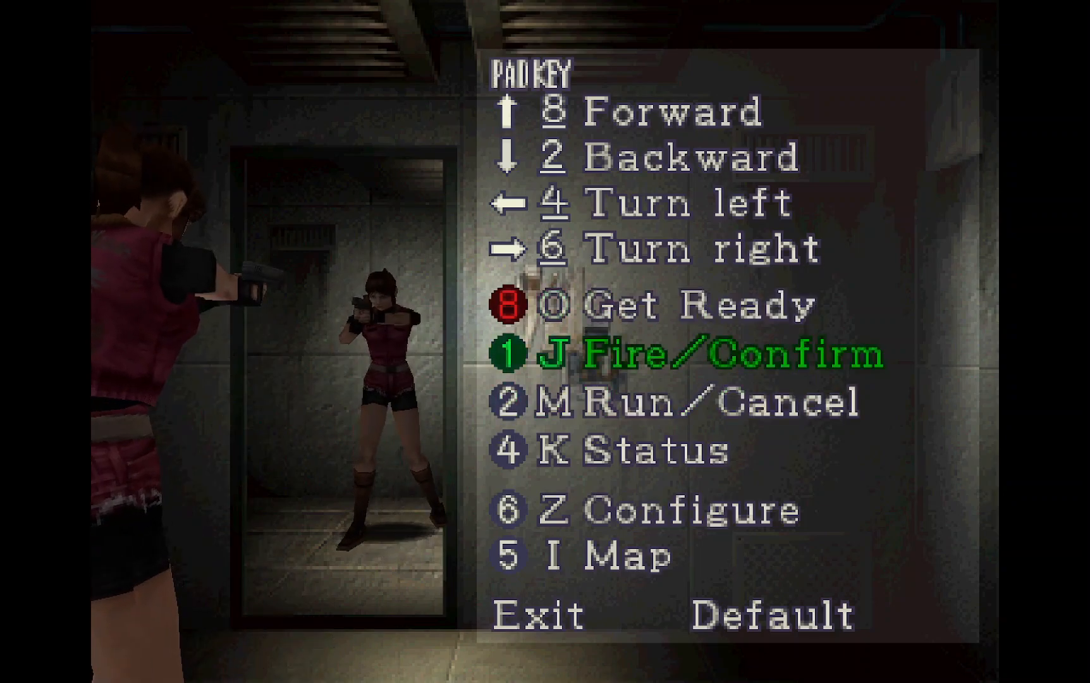
{"action": "key", "text": "Up"}
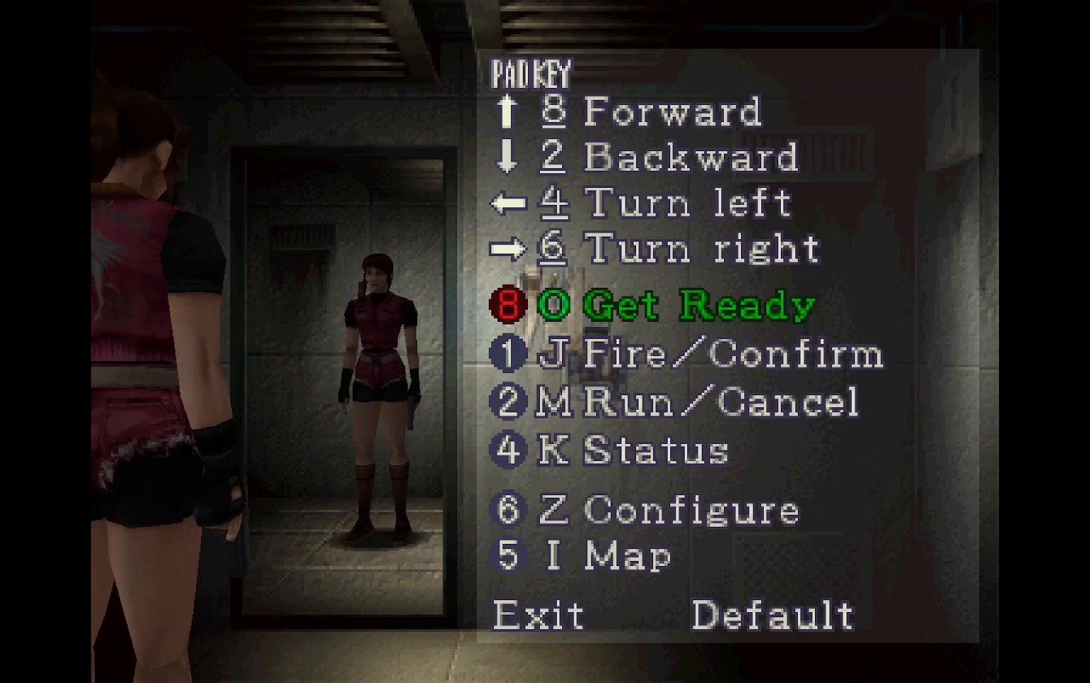
- Reassign the pad buttons to 2 for Get Ready, 8 for Fire/Confirm, 4 for Run/Cancel and 3 for Status
{"action": "key", "text": "Down"}
{"action": "key", "text": "Down"}
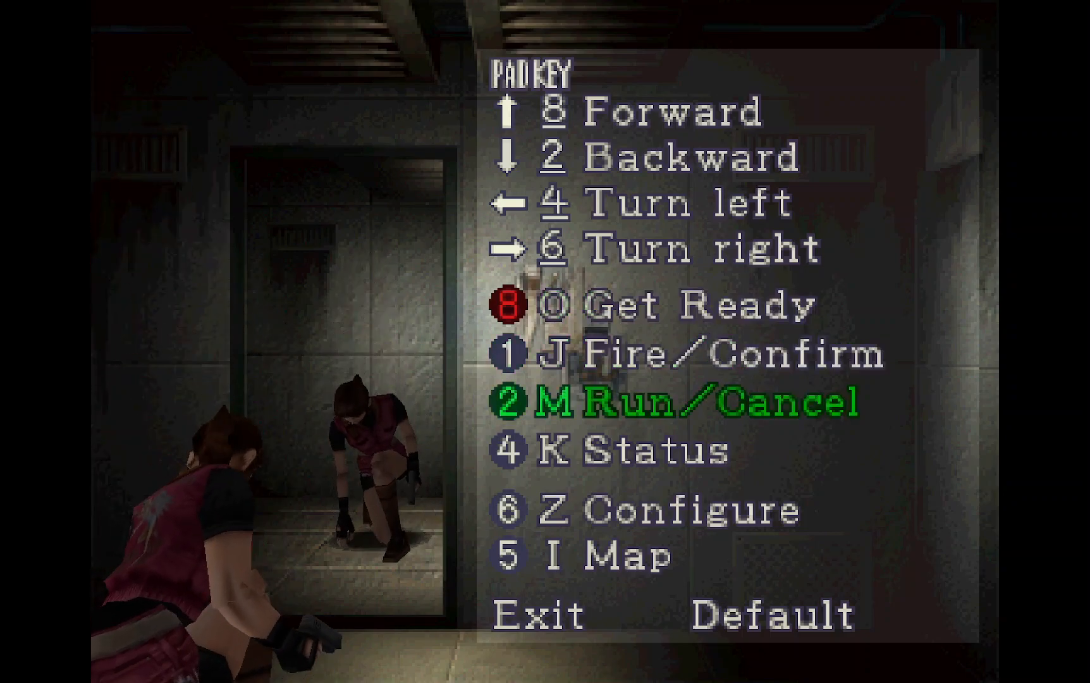
{"action": "key", "text": "Right"}
{"action": "key", "text": "Down"}
{"action": "key", "text": "Up"}
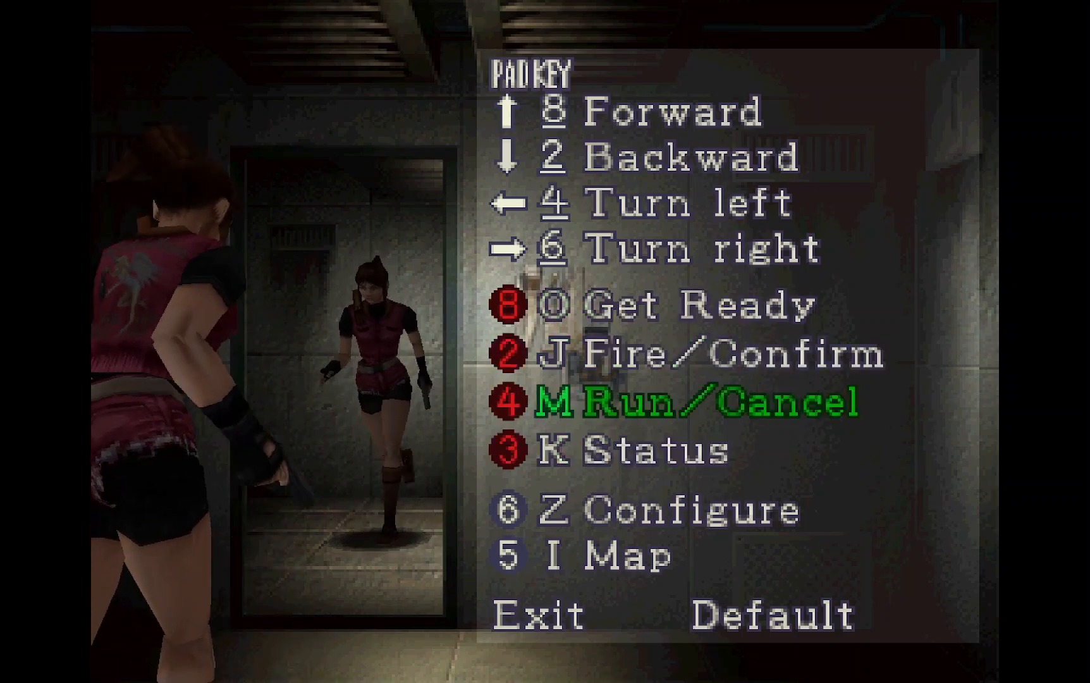
{"action": "key", "text": "Up"}
{"action": "key", "text": "Right"}
{"action": "key", "text": "Up"}
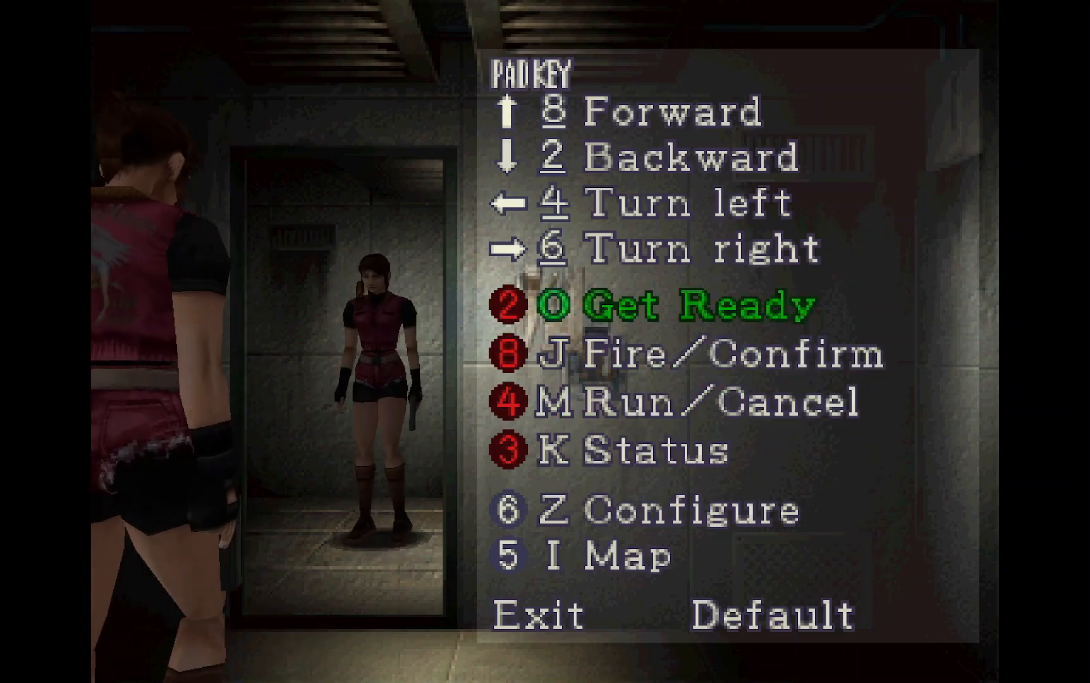
{"action": "key", "text": "Up"}
{"action": "key", "text": "Up"}
{"action": "key", "text": "Down"}
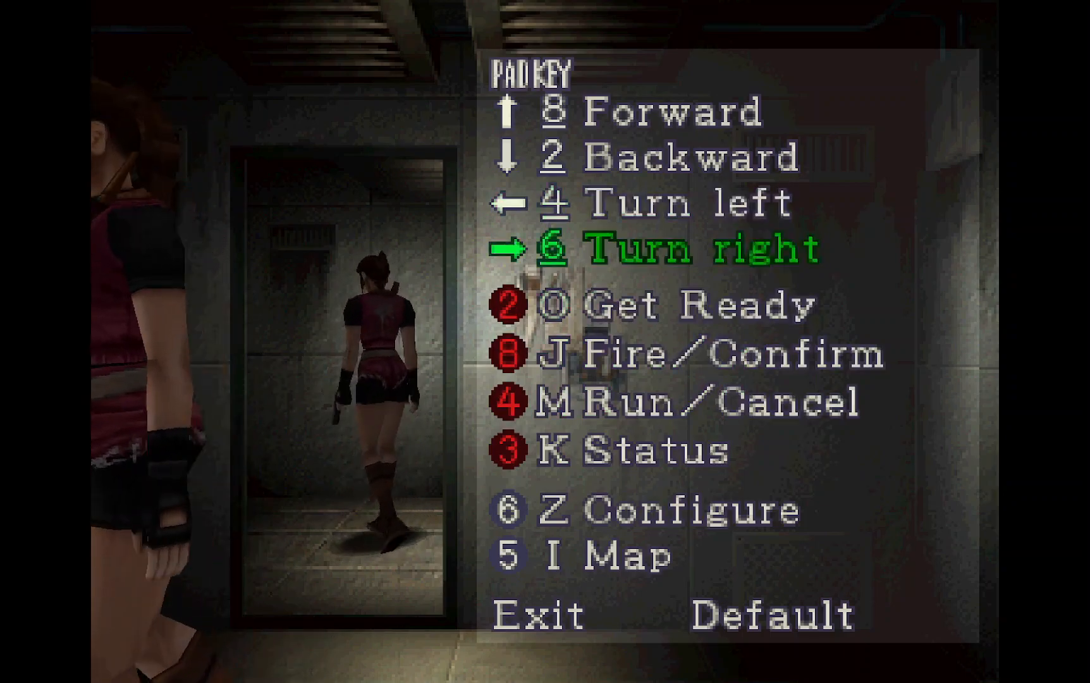
{"action": "key", "text": "Down"}
{"action": "key", "text": "Down"}
{"action": "key", "text": "Up"}
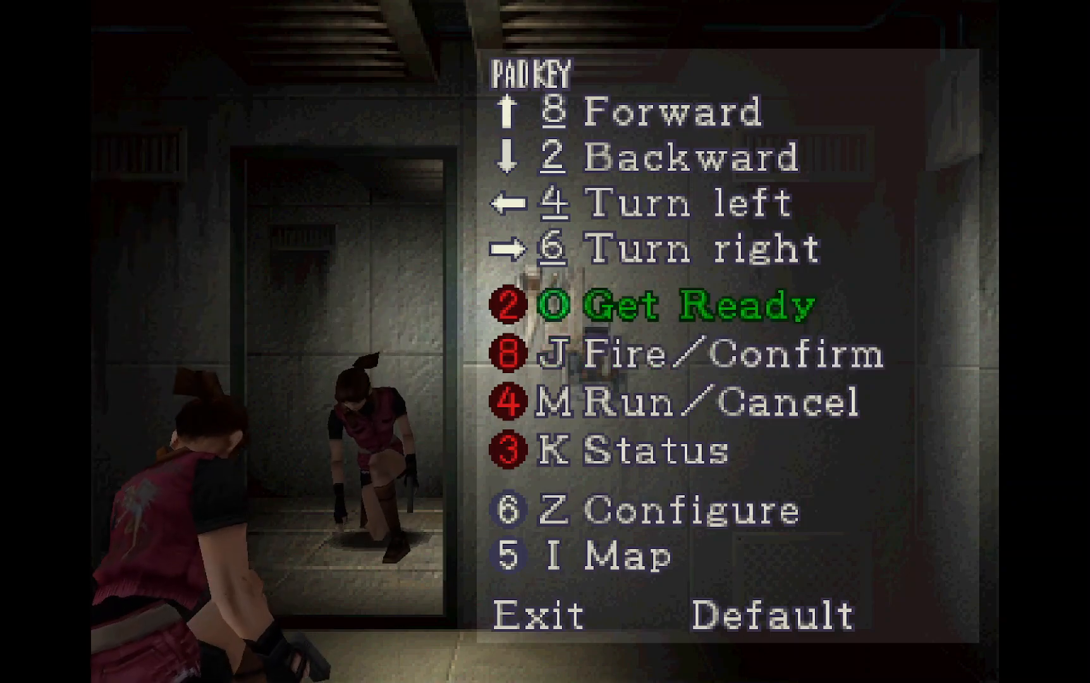
{"action": "key", "text": "Down"}
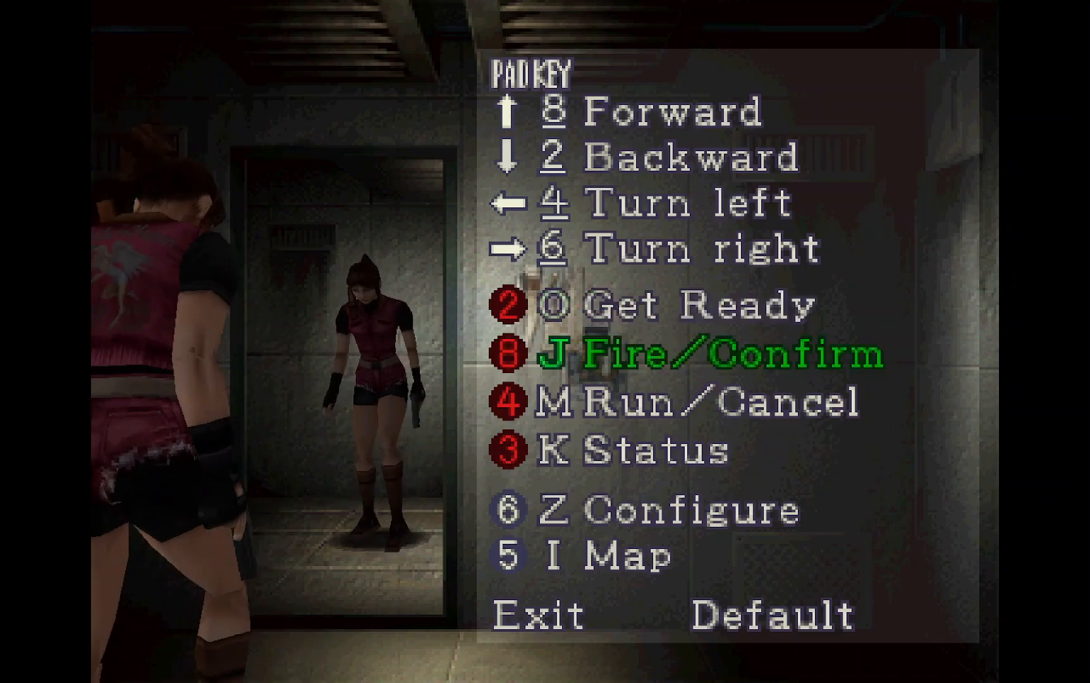
{"action": "key", "text": "Up"}
{"action": "key", "text": "Up"}
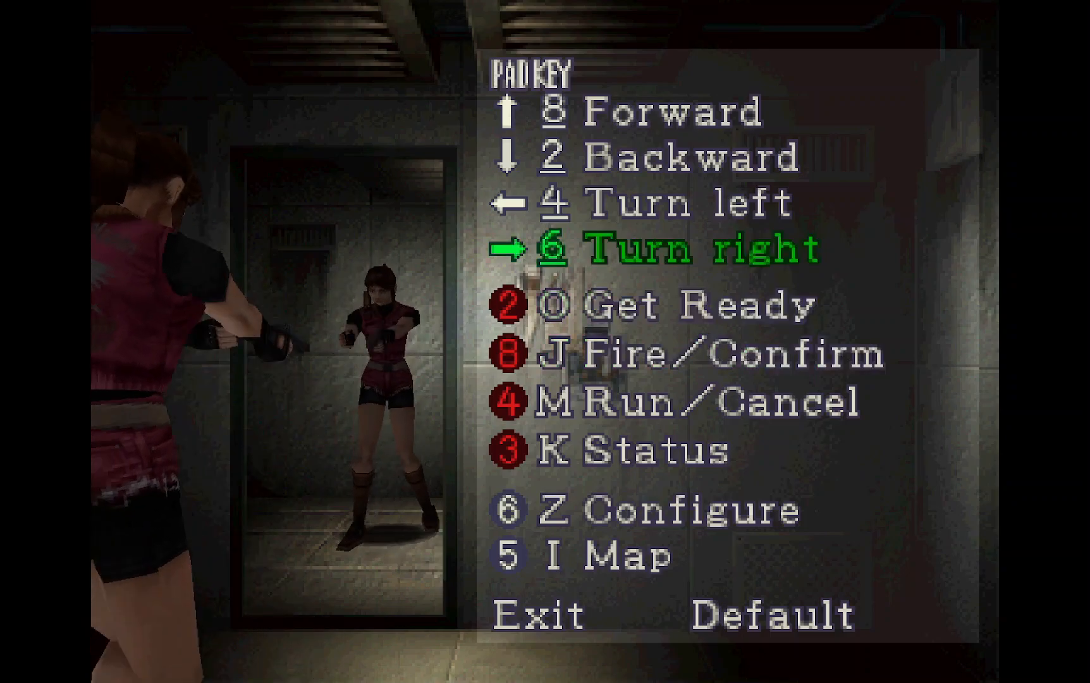
{"action": "key", "text": "Up"}
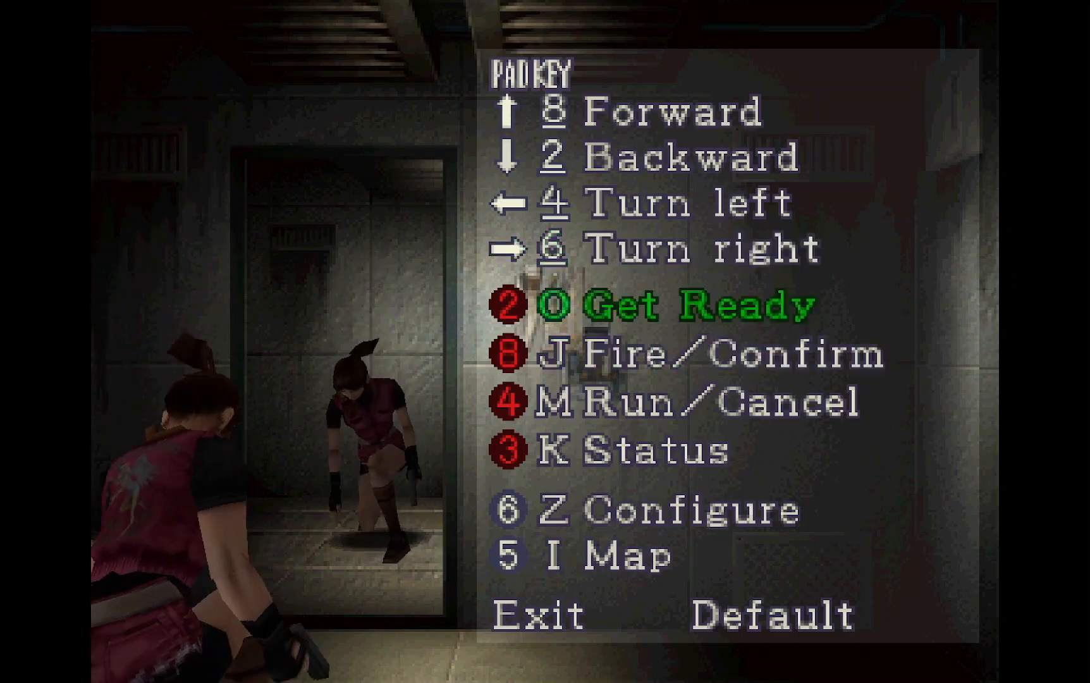
{"action": "key", "text": "Up"}
{"action": "key", "text": "Down"}
{"action": "key", "text": "Down"}
{"action": "key", "text": "Up"}
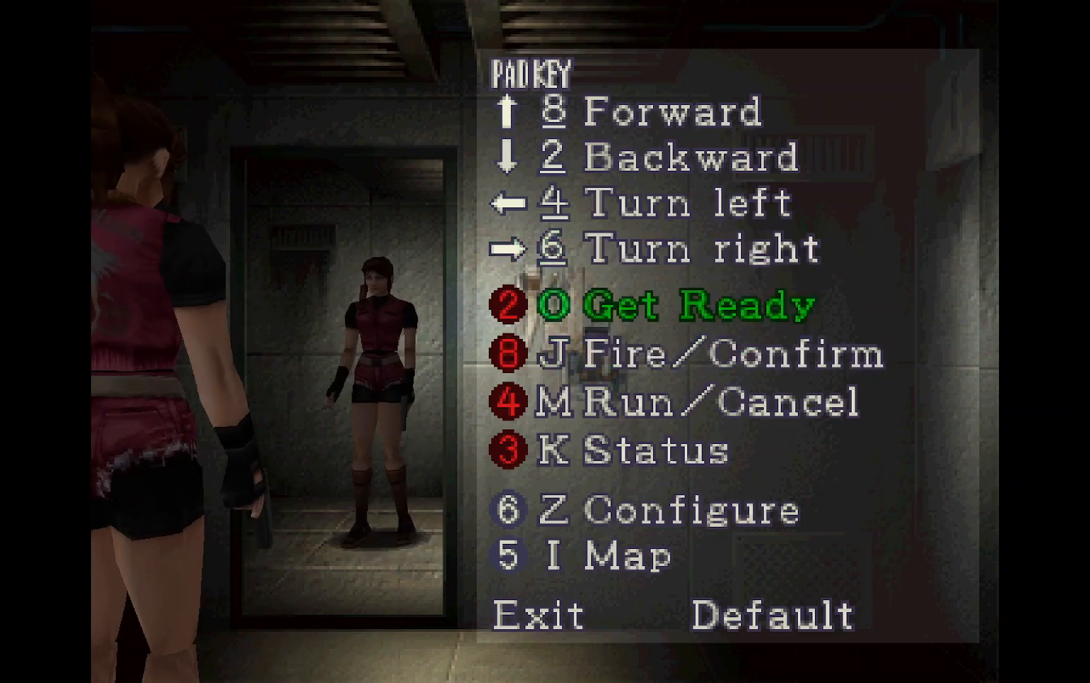
{"action": "key", "text": "Down"}
{"action": "key", "text": "Up"}
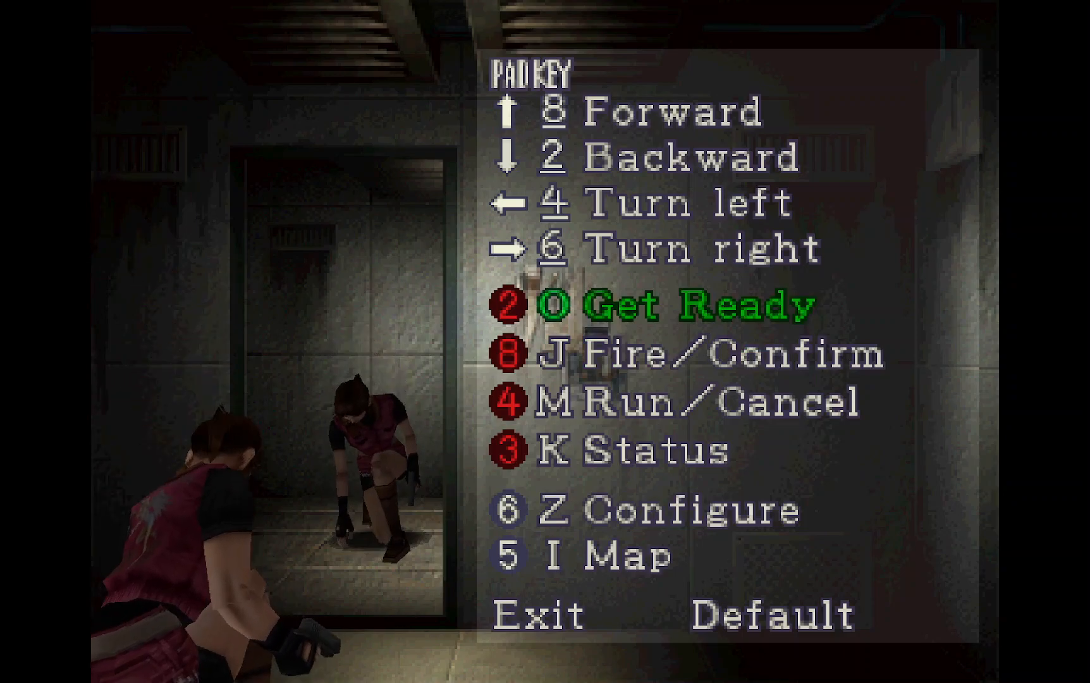
{"action": "key", "text": "Down"}
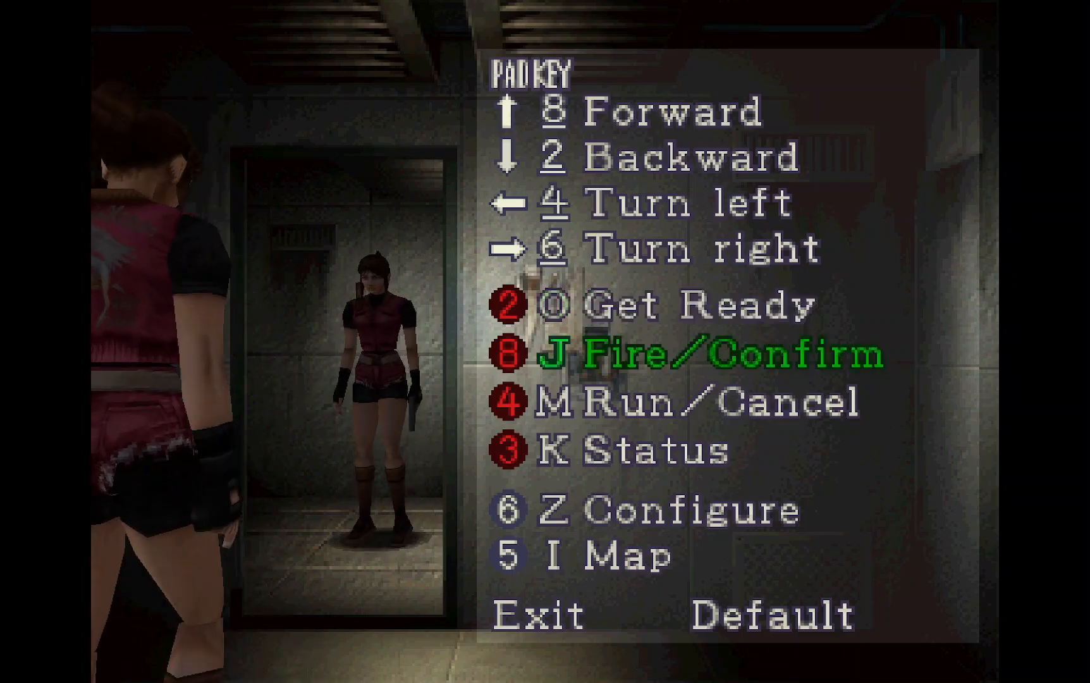
{"action": "key", "text": "Up"}
{"action": "key", "text": "Down"}
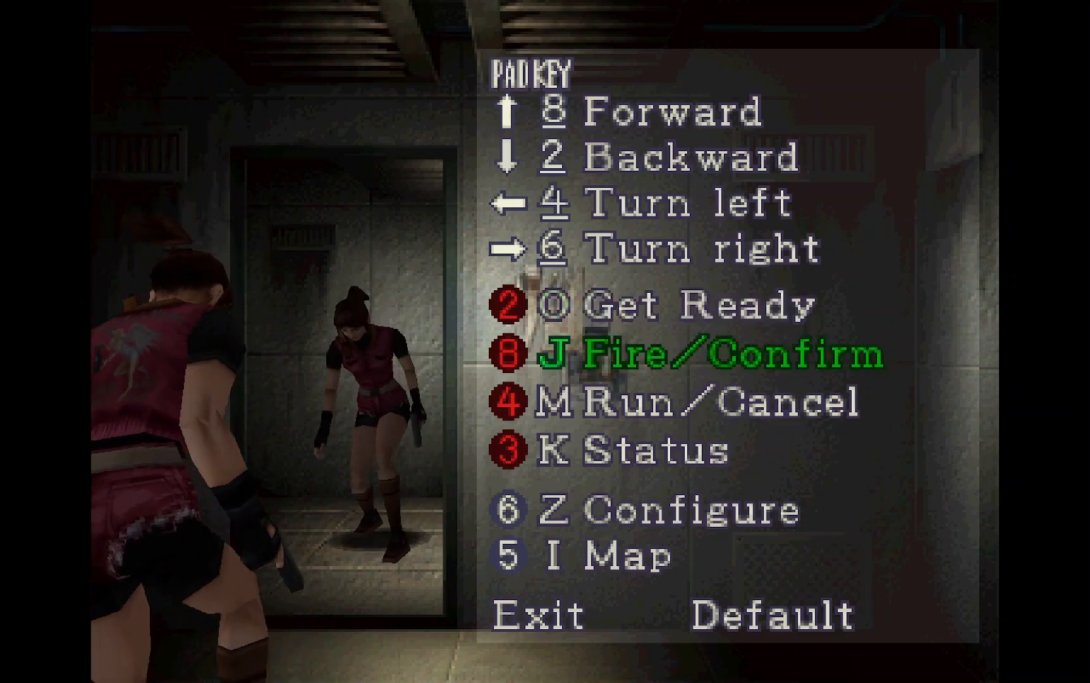
{"action": "key", "text": "Up"}
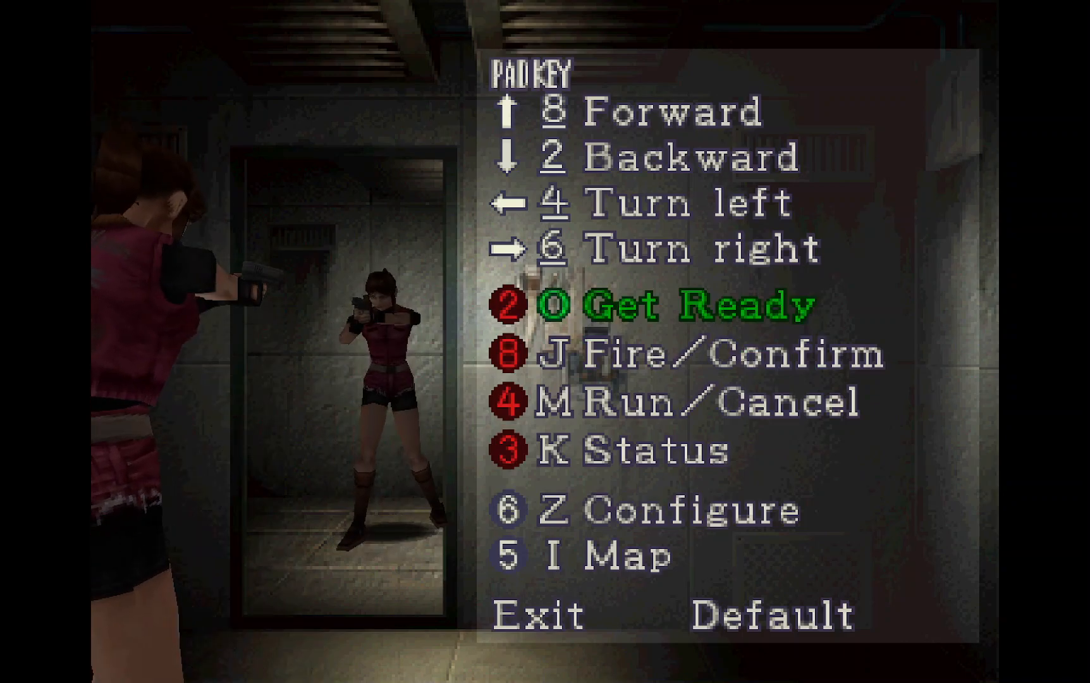
{"action": "key", "text": "Down"}
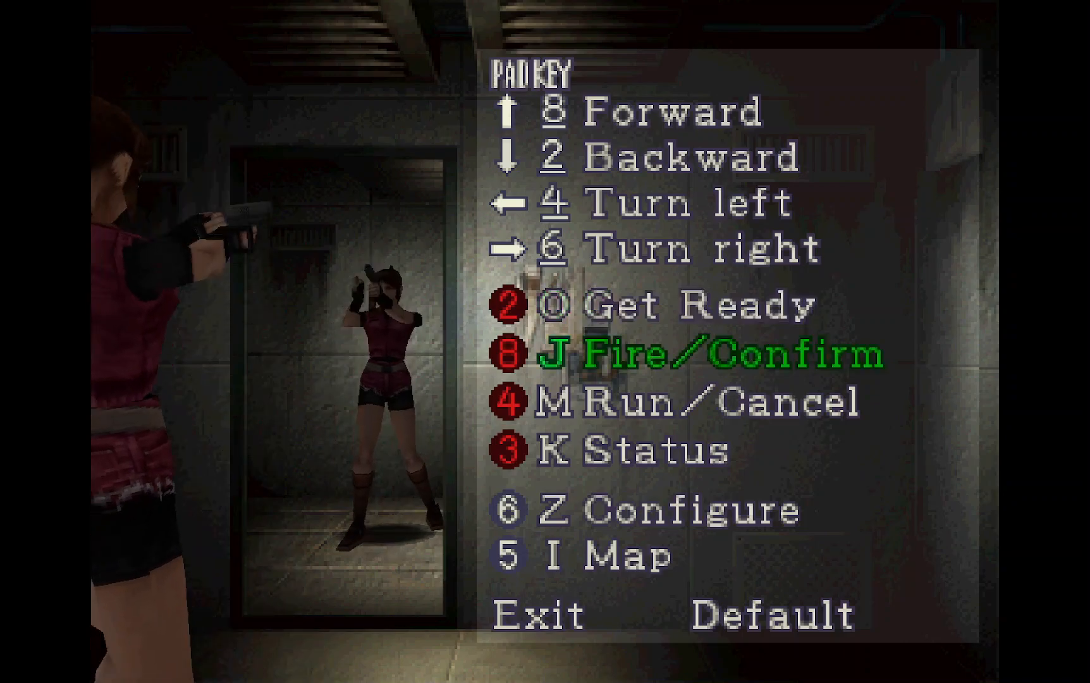
- Set the pad buttons to 8 for Get Ready, 1 for Fire/Confirm and 2 for Run/Cancel
{"action": "key", "text": "Up"}
{"action": "key", "text": "8"}
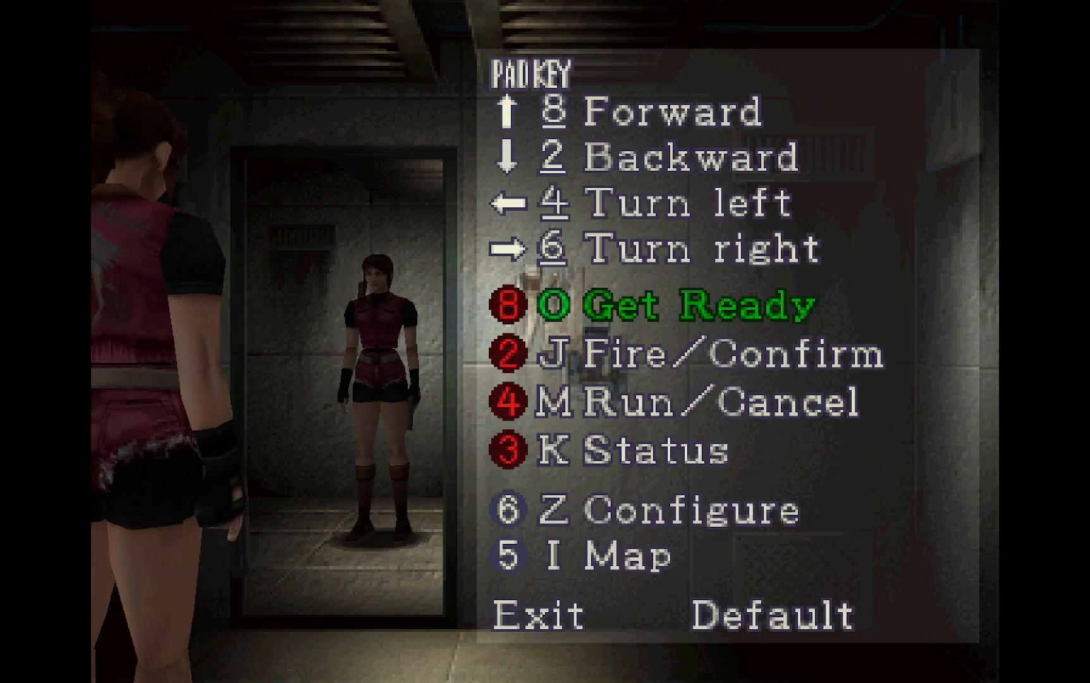
{"action": "key", "text": "Down"}
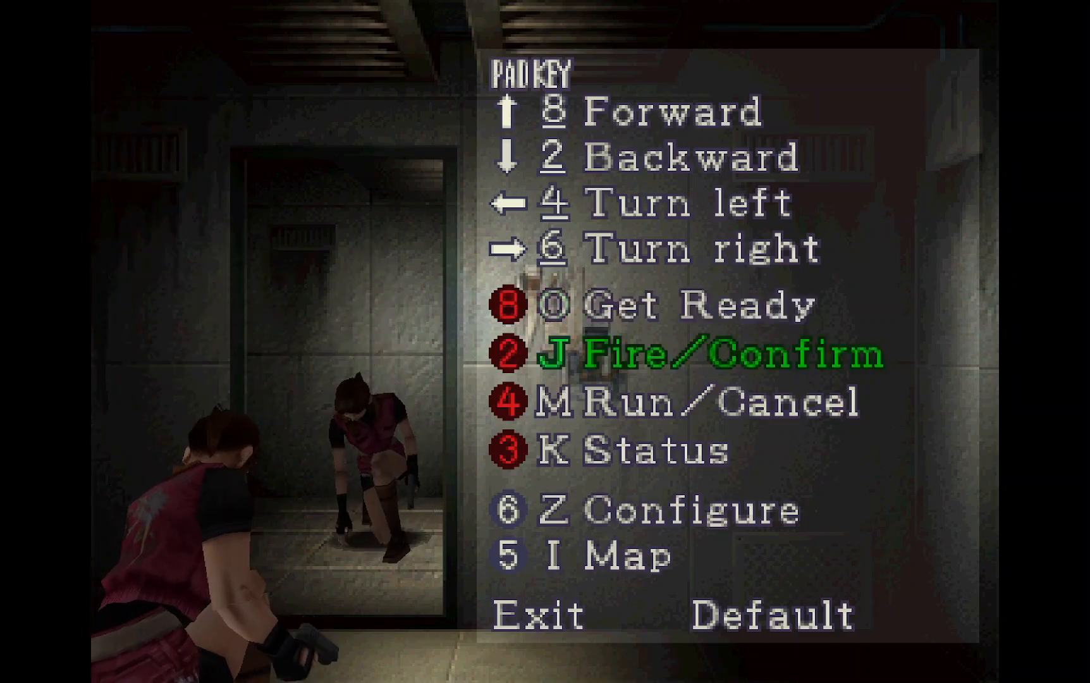
{"action": "key", "text": "1"}
{"action": "key", "text": "Down"}
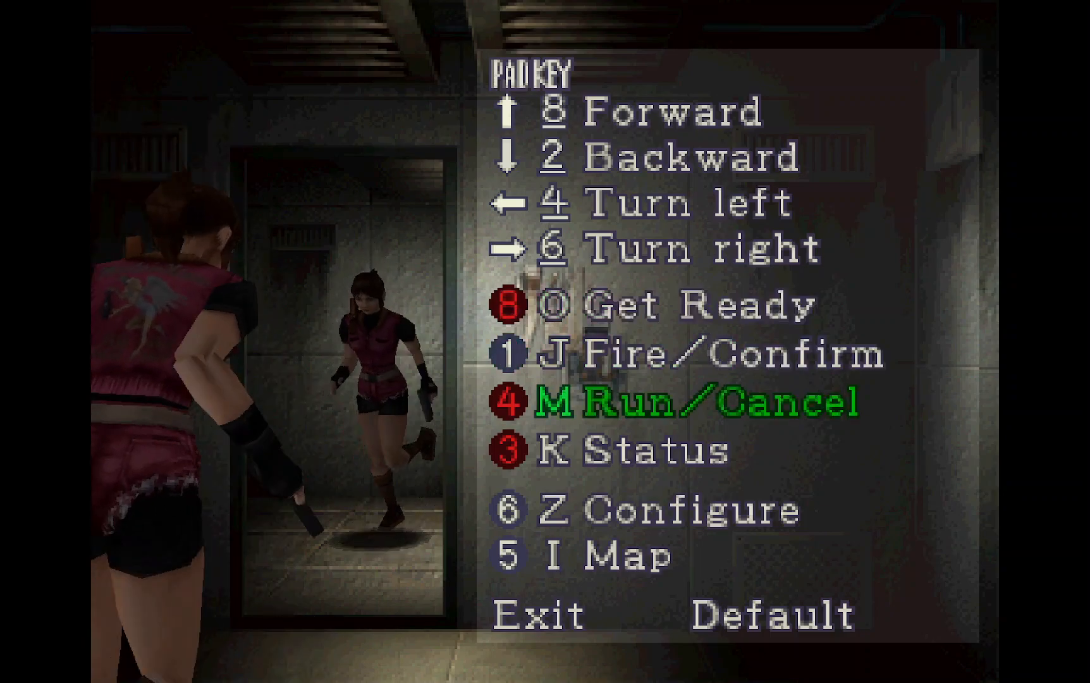
{"action": "key", "text": "2"}
- Assign pad button 9 to Configure and pad button 4 to Map
{"action": "key", "text": "Down"}
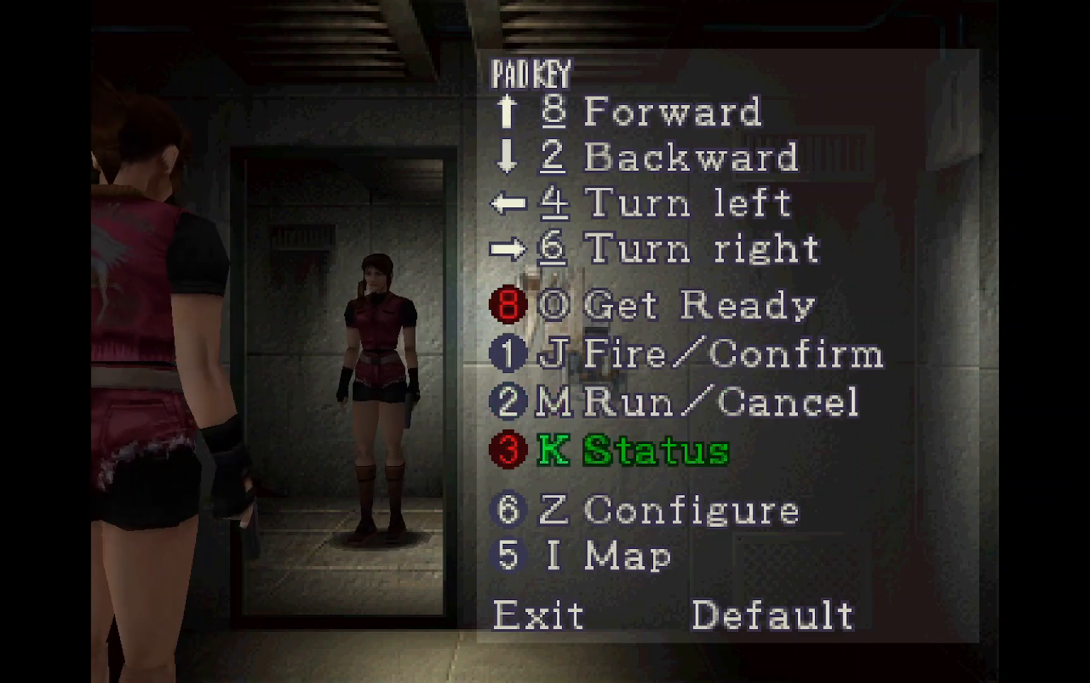
{"action": "key", "text": "Up"}
{"action": "key", "text": "Down"}
{"action": "key", "text": "Down"}
{"action": "key", "text": "Up"}
{"action": "key", "text": "Down"}
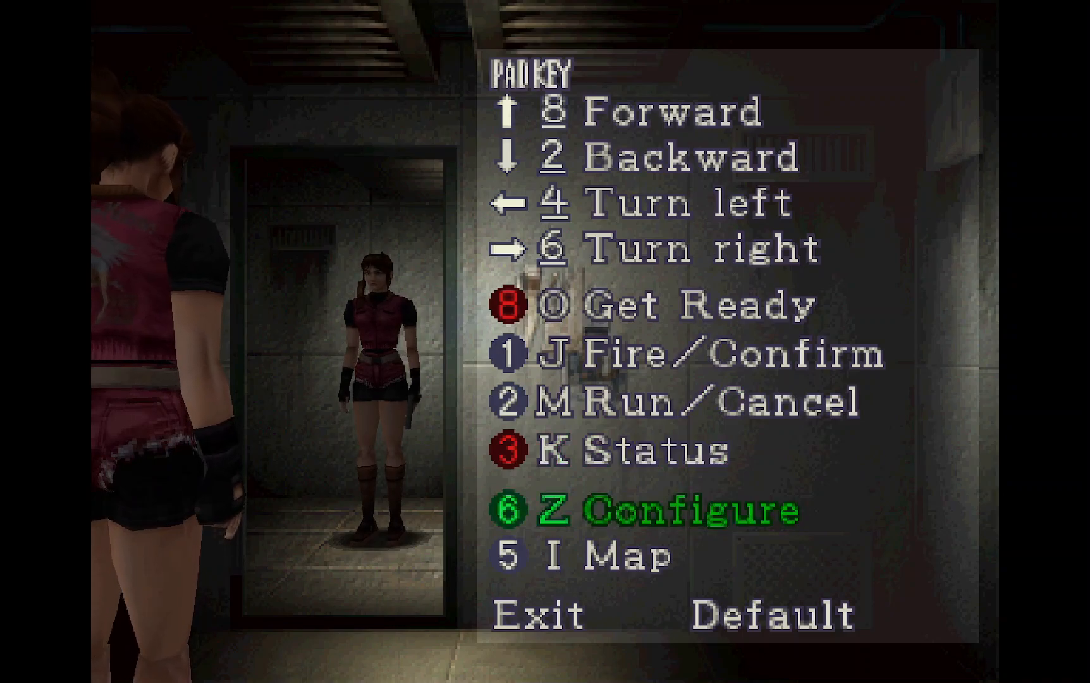
{"action": "key", "text": "9"}
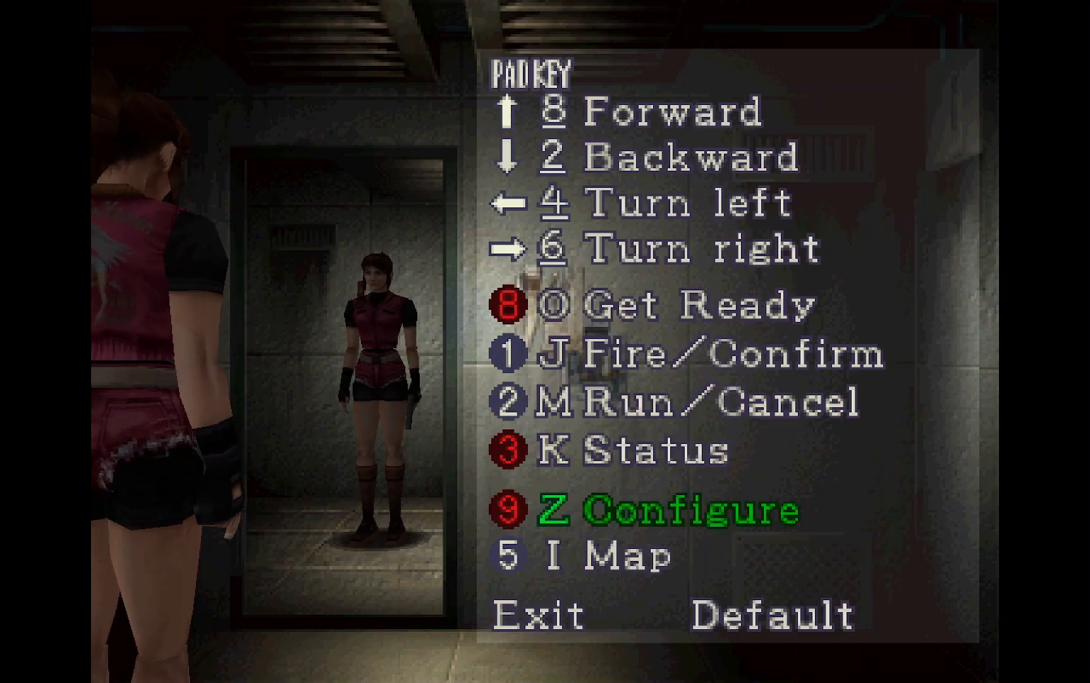
{"action": "key", "text": "Down"}
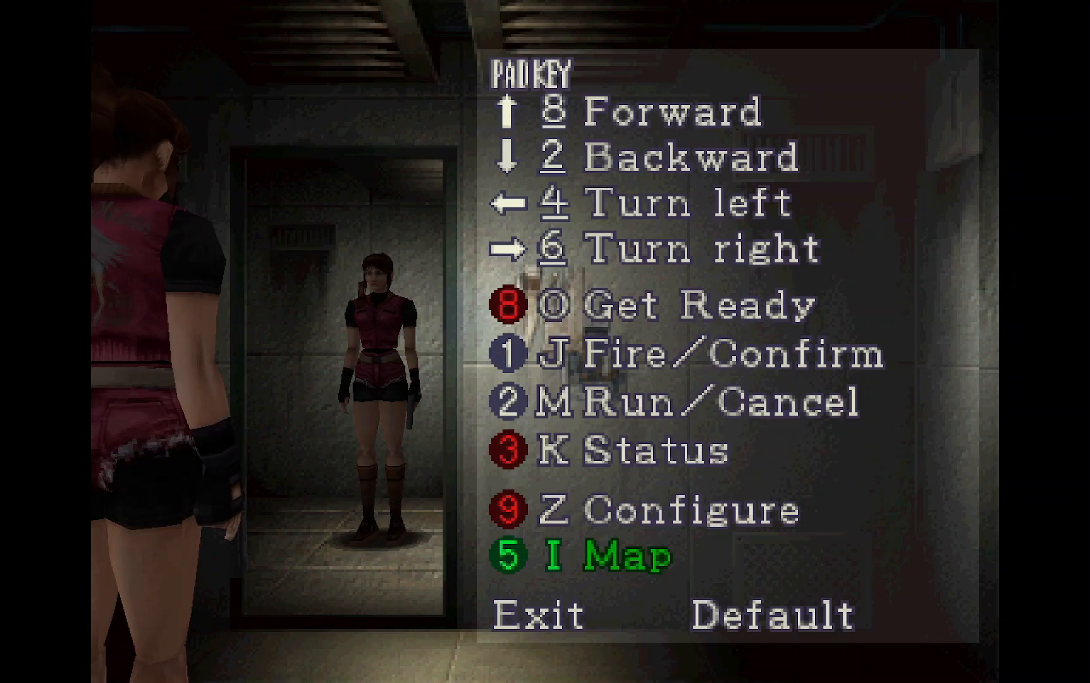
{"action": "key", "text": "4"}
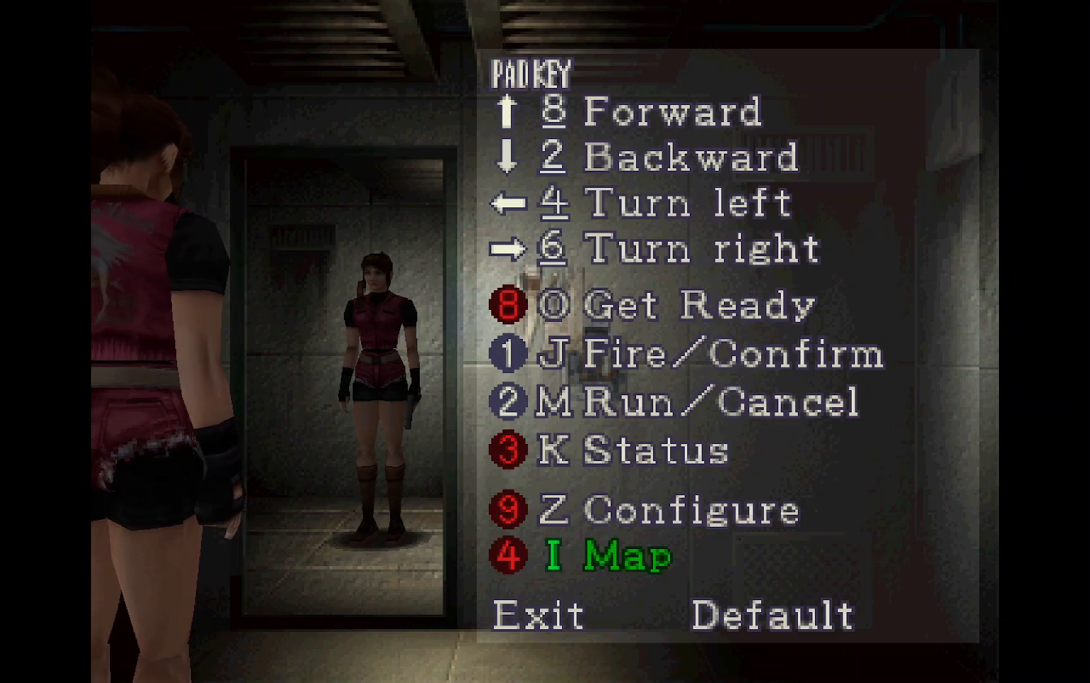
- Exit the key configuration and apply the changed bindings
{"action": "key", "text": "Down"}
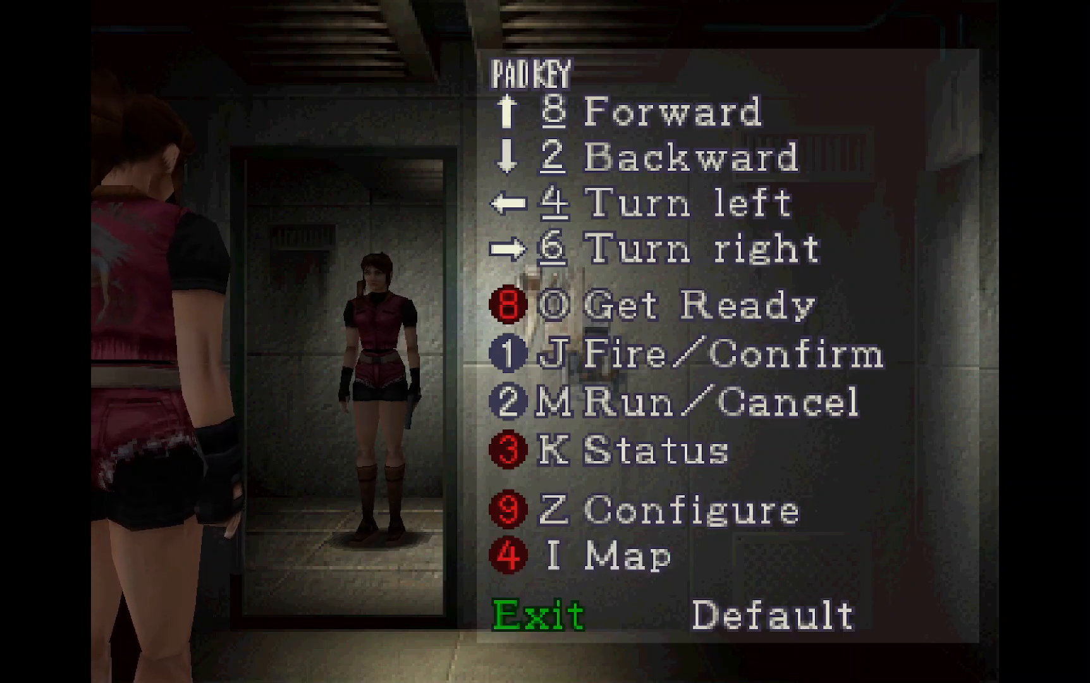
{"action": "key", "text": "Right"}
{"action": "key", "text": "Left"}
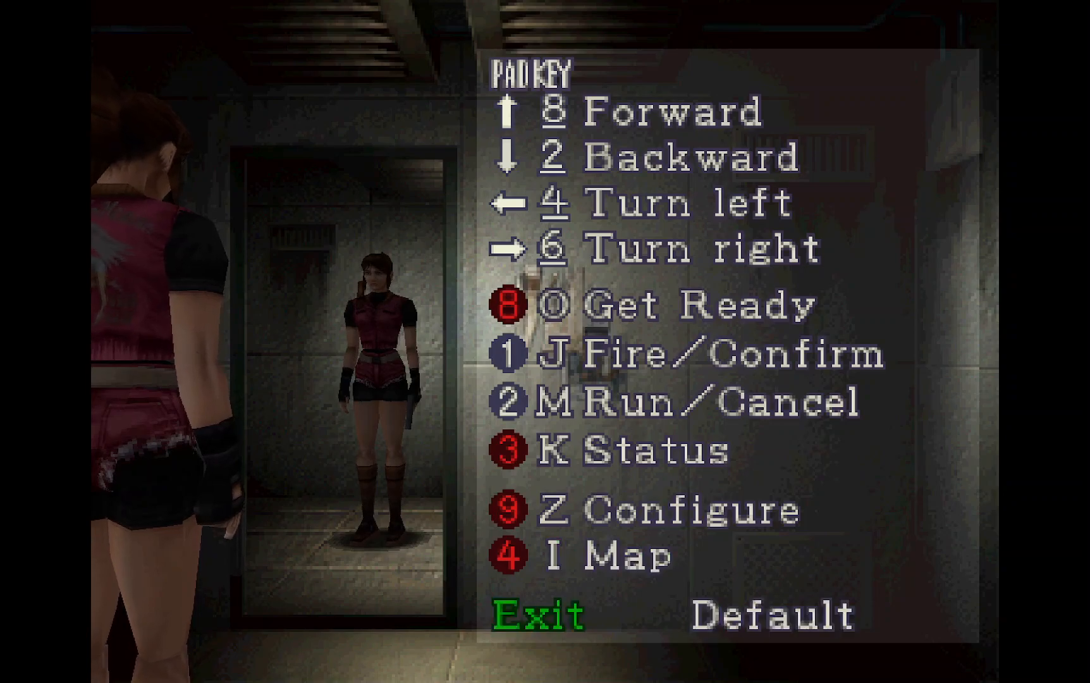
{"action": "key", "text": "Return"}
{"action": "key", "text": "Right"}
{"action": "key", "text": "Left"}
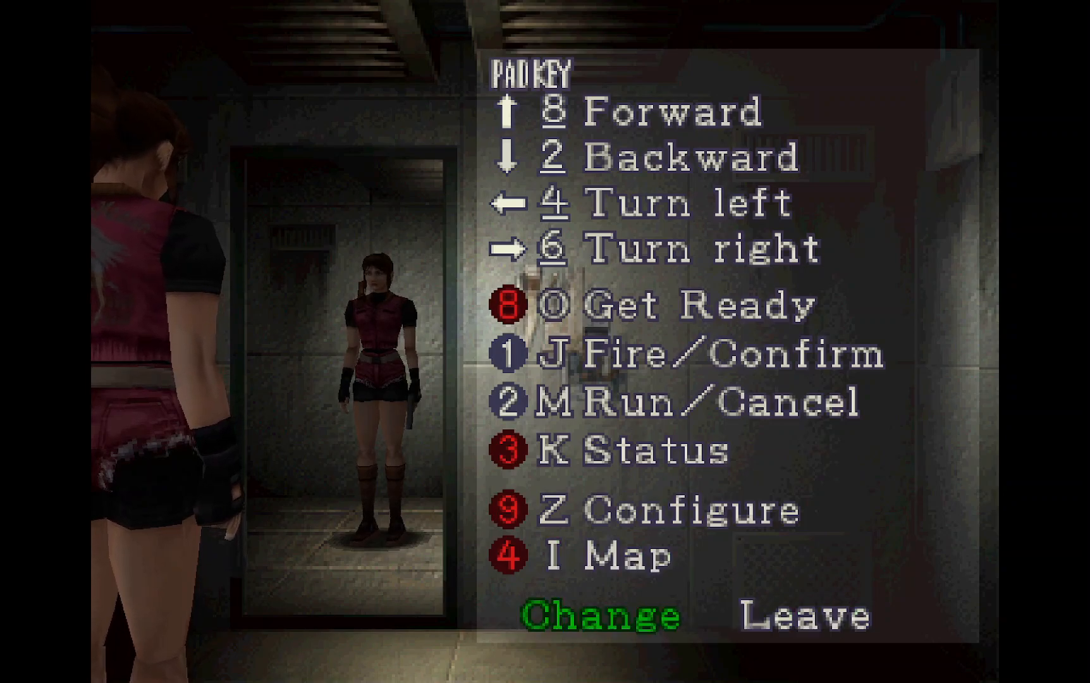
{"action": "key", "text": "Right"}
{"action": "key", "text": "Left"}
{"action": "key", "text": "Return"}
- Open the sound settings and review the mode, quality, BGM volume and SE volume options
{"action": "key", "text": "Down"}
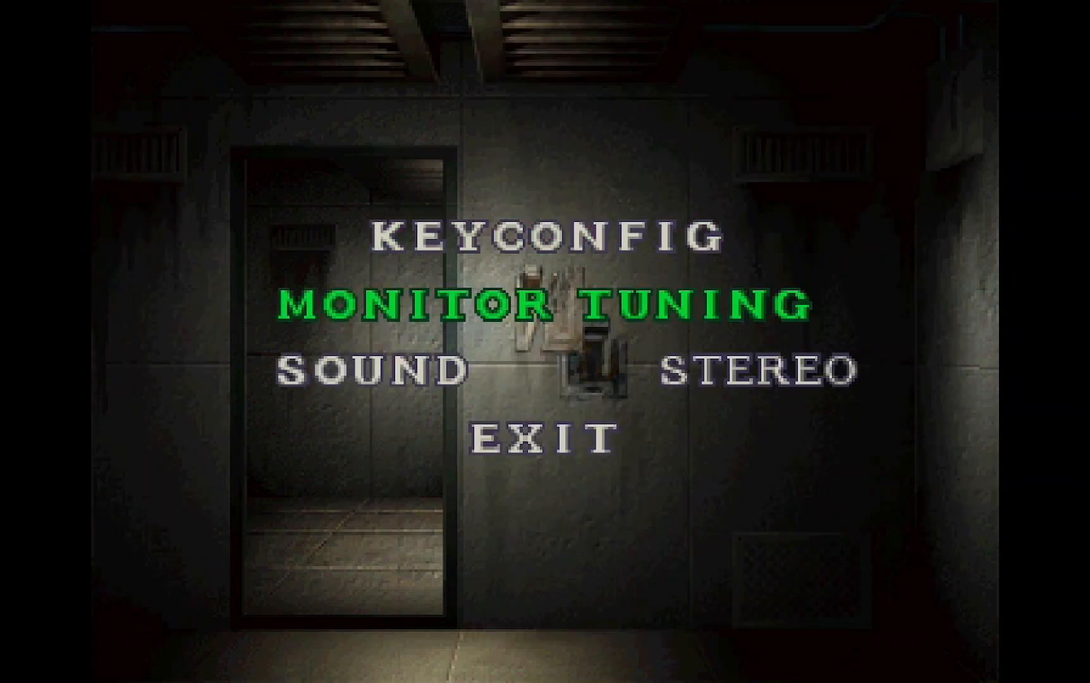
{"action": "key", "text": "Down"}
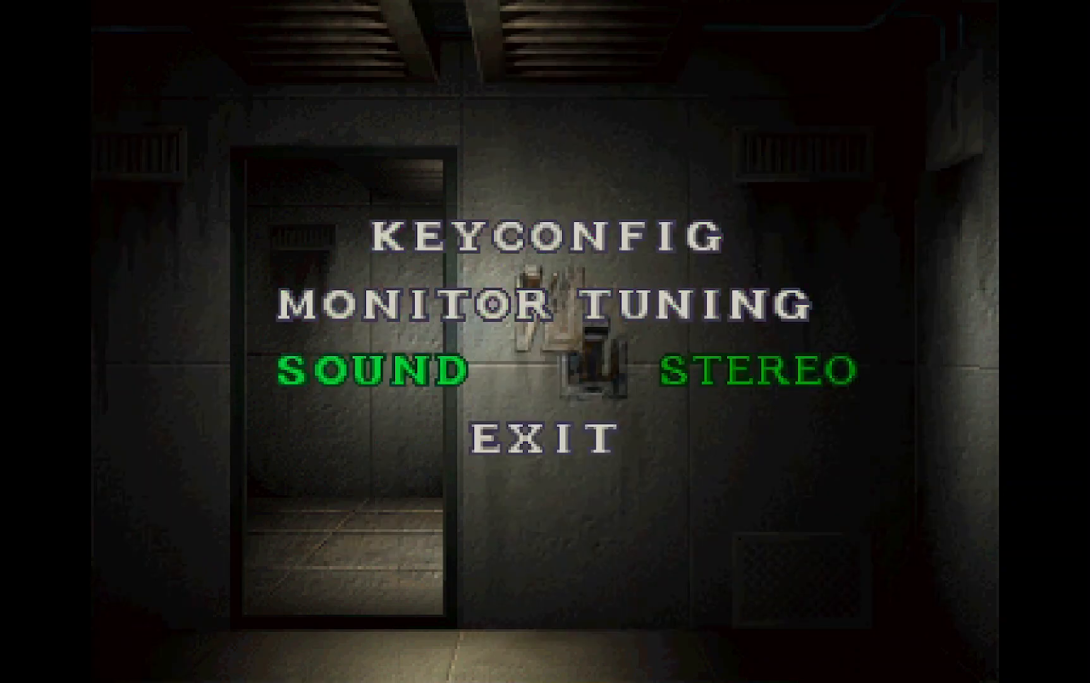
{"action": "key", "text": "Return"}
{"action": "key", "text": "Down"}
{"action": "key", "text": "Down"}
{"action": "key", "text": "Down"}
{"action": "key", "text": "Up"}
{"action": "key", "text": "Up"}
{"action": "key", "text": "Down"}
{"action": "key", "text": "Down"}
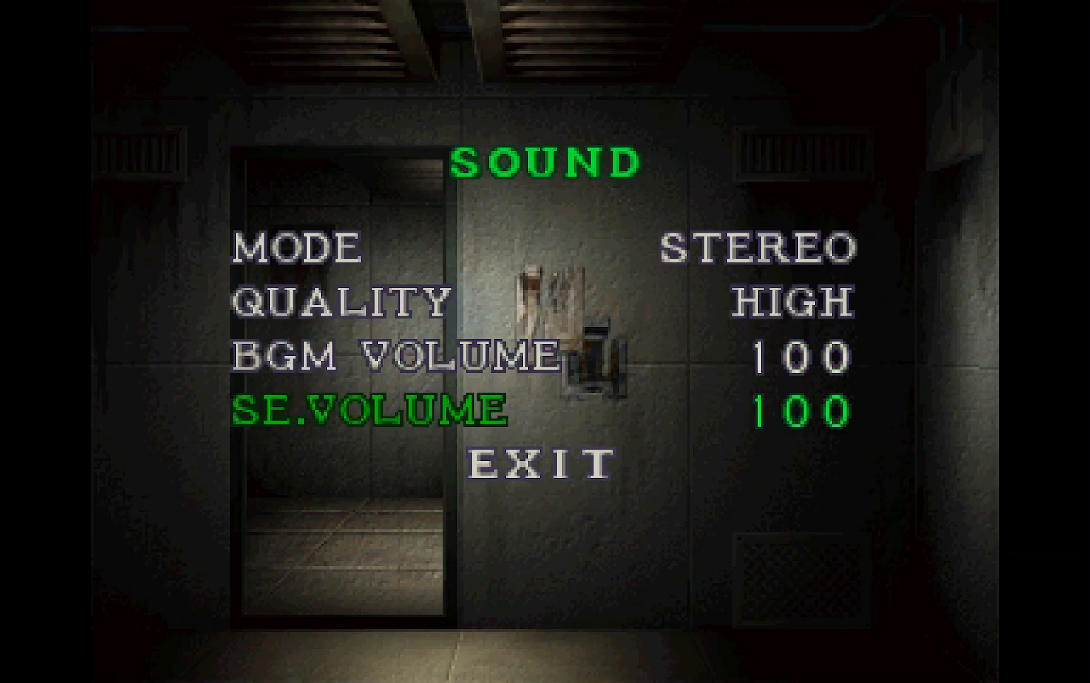
{"action": "key", "text": "Up"}
{"action": "key", "text": "Down"}
{"action": "key", "text": "Down"}
{"action": "key", "text": "Up"}
{"action": "key", "text": "Up"}
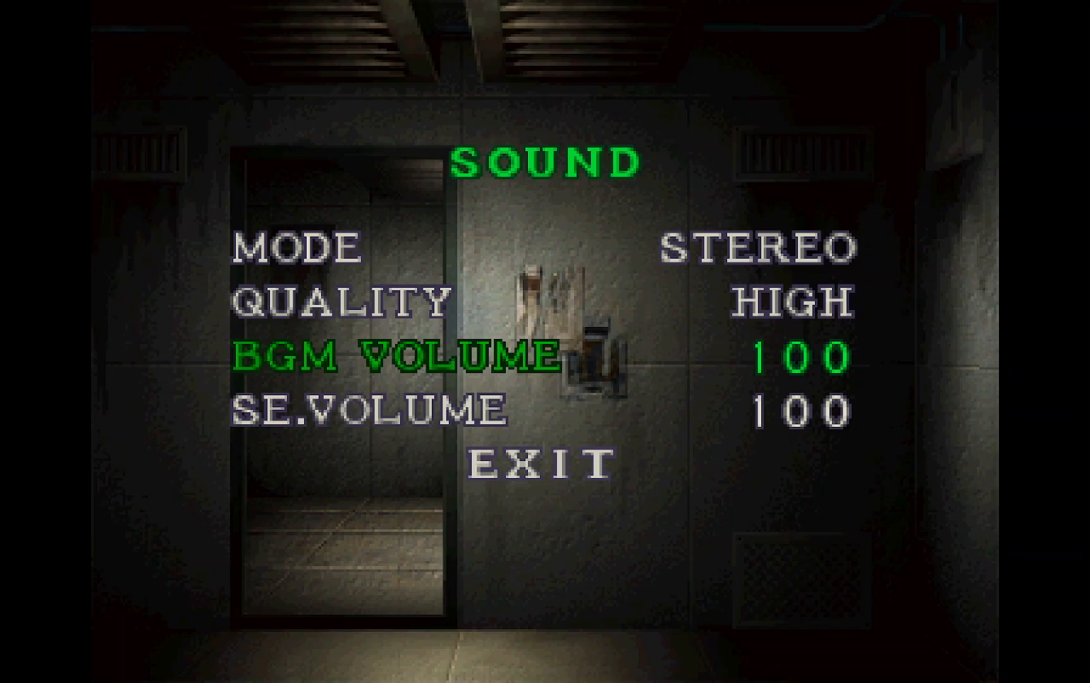
{"action": "key", "text": "Down"}
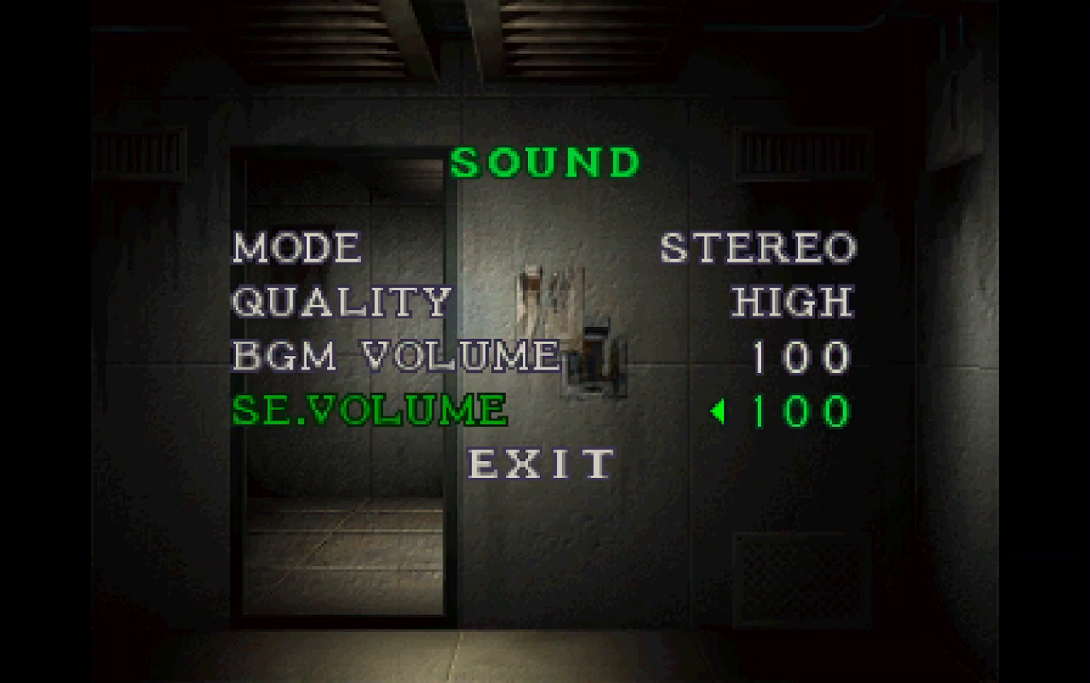
- Set the BGM volume to 95
{"action": "key", "text": "Up"}
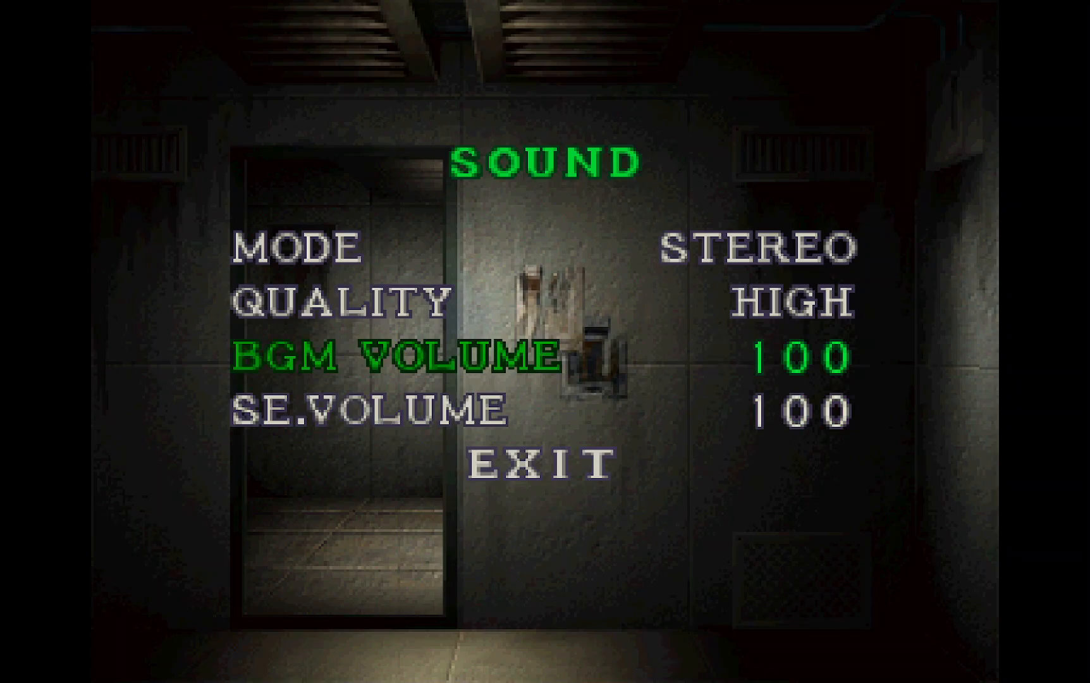
{"action": "key", "text": "Left"}
{"action": "key", "text": "Left"}
{"action": "key", "text": "Left"}
{"action": "key", "text": "Right"}
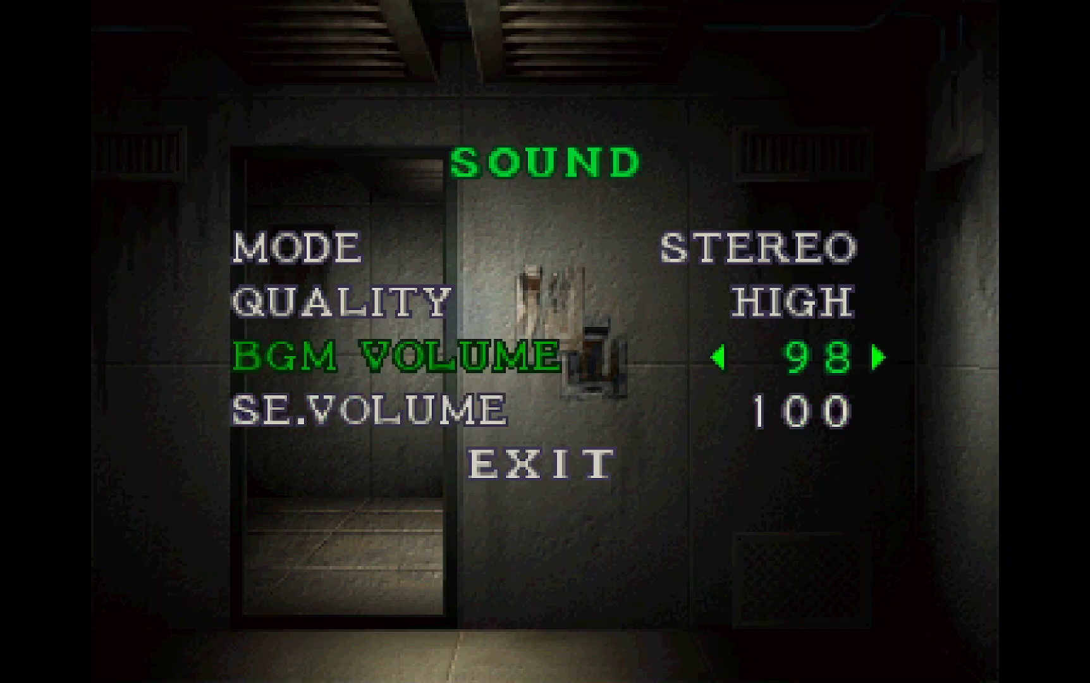
{"action": "key", "text": "Left"}
{"action": "key", "text": "Left"}
{"action": "key", "text": "Left"}
{"action": "key", "text": "Left"}
{"action": "key", "text": "Left"}
{"action": "key", "text": "Right"}
{"action": "key", "text": "Right"}
{"action": "key", "text": "Right"}
{"action": "key", "text": "Left"}
{"action": "key", "text": "Left"}
{"action": "key", "text": "Left"}
{"action": "key", "text": "Left"}
{"action": "key", "text": "Left"}
{"action": "key", "text": "Right"}
{"action": "key", "text": "Right"}
{"action": "key", "text": "Right"}
{"action": "key", "text": "Left"}
{"action": "key", "text": "Left"}
{"action": "key", "text": "Left"}
{"action": "key", "text": "Left"}
{"action": "key", "text": "Left"}
{"action": "key", "text": "Left"}
{"action": "key", "text": "Left"}
{"action": "key", "text": "Left"}
{"action": "key", "text": "Left"}
{"action": "key", "text": "Left"}
{"action": "key", "text": "Left"}
{"action": "key", "text": "Left"}
{"action": "key", "text": "Left"}
{"action": "key", "text": "Left"}
{"action": "key", "text": "Left"}
{"action": "key", "text": "Left"}
{"action": "key", "text": "Left"}
{"action": "key", "text": "Left"}
{"action": "key", "text": "Left"}
{"action": "key", "text": "Left"}
{"action": "key", "text": "Left"}
{"action": "key", "text": "Right"}
{"action": "key", "text": "Right"}
{"action": "key", "text": "Left"}
{"action": "key", "text": "Left"}
{"action": "key", "text": "Left"}
{"action": "key", "text": "Right"}
{"action": "key", "text": "Right"}
{"action": "key", "text": "Right"}
{"action": "key", "text": "Right"}
{"action": "key", "text": "Right"}
{"action": "key", "text": "Right"}
{"action": "key", "text": "Right"}
{"action": "key", "text": "Right"}
{"action": "key", "text": "Right"}
{"action": "key", "text": "Right"}
{"action": "key", "text": "Right"}
{"action": "key", "text": "Right"}
{"action": "key", "text": "Right"}
{"action": "key", "text": "Right"}
{"action": "key", "text": "Right"}
{"action": "key", "text": "Right"}
{"action": "key", "text": "Right"}
{"action": "key", "text": "Right"}
{"action": "key", "text": "Right"}
{"action": "key", "text": "Right"}
{"action": "key", "text": "Right"}
{"action": "key", "text": "Right"}
{"action": "key", "text": "Right"}
{"action": "key", "text": "Right"}
{"action": "key", "text": "Right"}
{"action": "key", "text": "Right"}
{"action": "key", "text": "Right"}
{"action": "key", "text": "Right"}
{"action": "key", "text": "Left"}
{"action": "key", "text": "Left"}
{"action": "key", "text": "Left"}
{"action": "key", "text": "Left"}
{"action": "key", "text": "Left"}
{"action": "key", "text": "Right"}
{"action": "key", "text": "Down"}
{"action": "key", "text": "Down"}
{"action": "key", "text": "Up"}
{"action": "key", "text": "Up"}
{"action": "key", "text": "Down"}
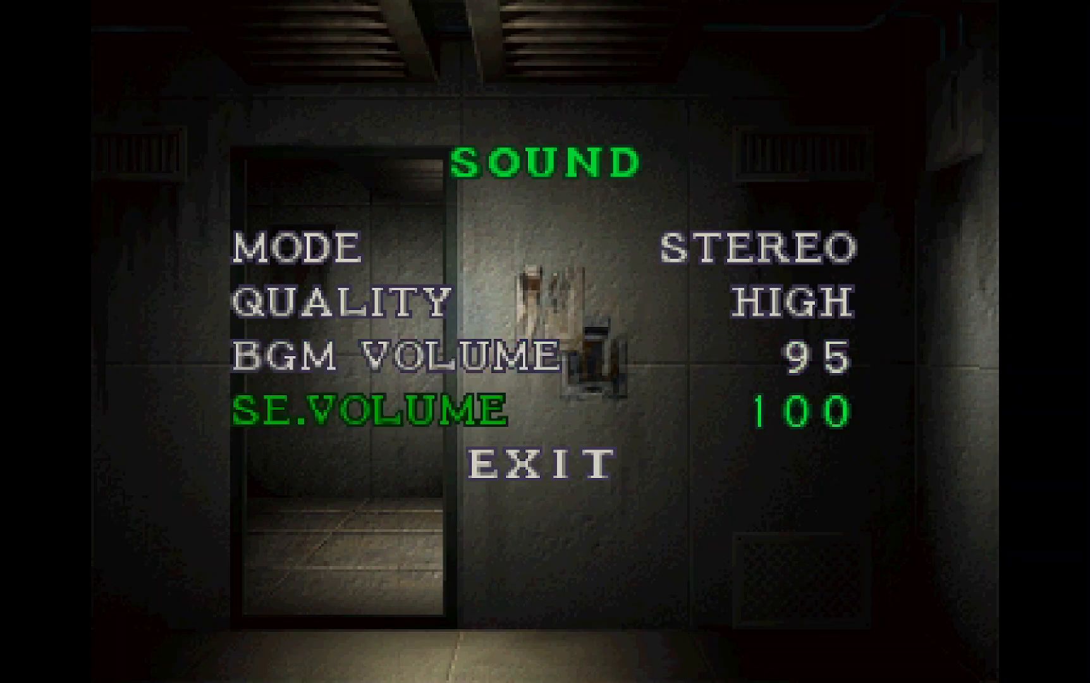
- Exit the sound settings and leave the options to return to the title menu
{"action": "key", "text": "Down"}
{"action": "key", "text": "Return"}
{"action": "key", "text": "Escape"}
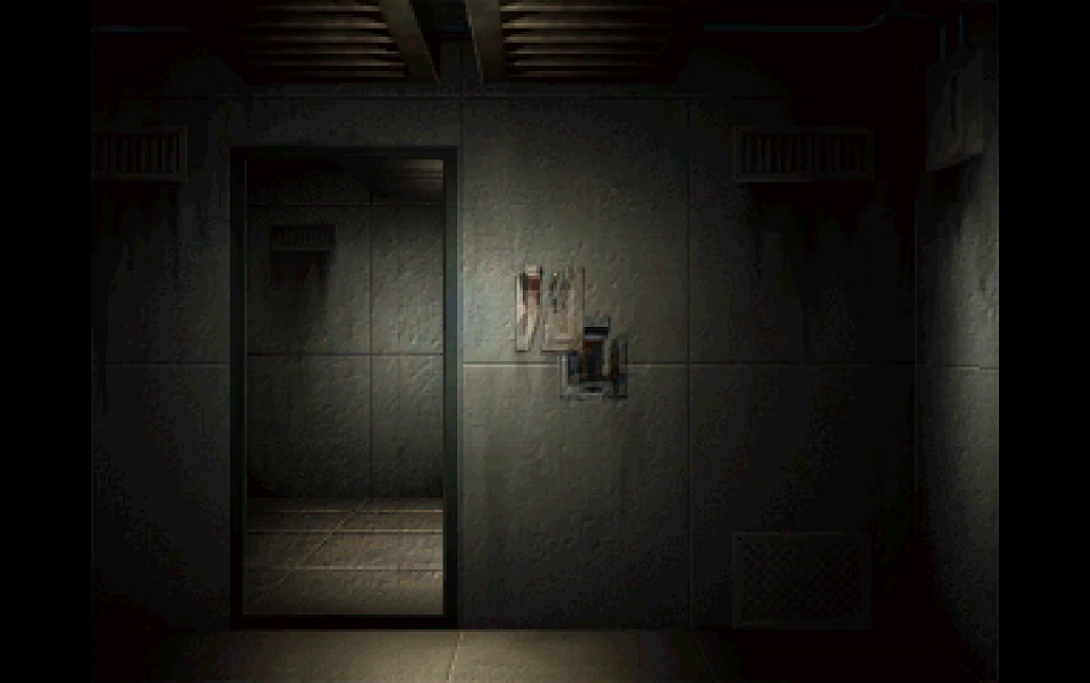
- Look over the Original Mode, Arrange Mode and Special entries of the title menu
{"action": "key", "text": "Down"}
{"action": "key", "text": "Down"}
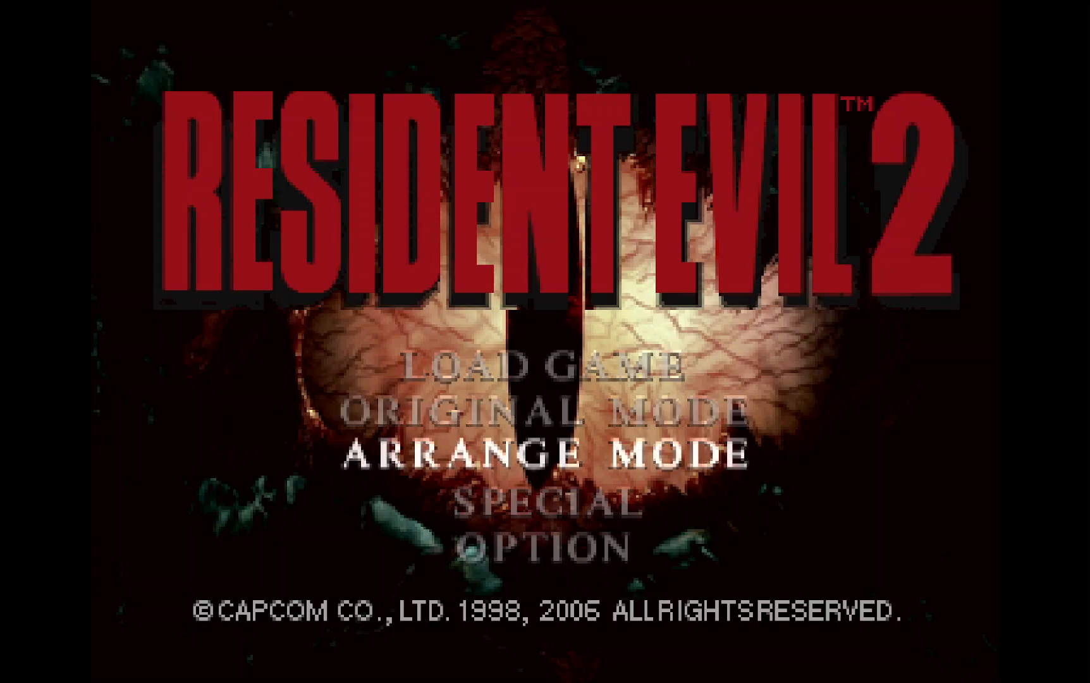
{"action": "key", "text": "Up"}
{"action": "key", "text": "Down"}
{"action": "key", "text": "Up"}
{"action": "key", "text": "Down"}
{"action": "key", "text": "Up"}
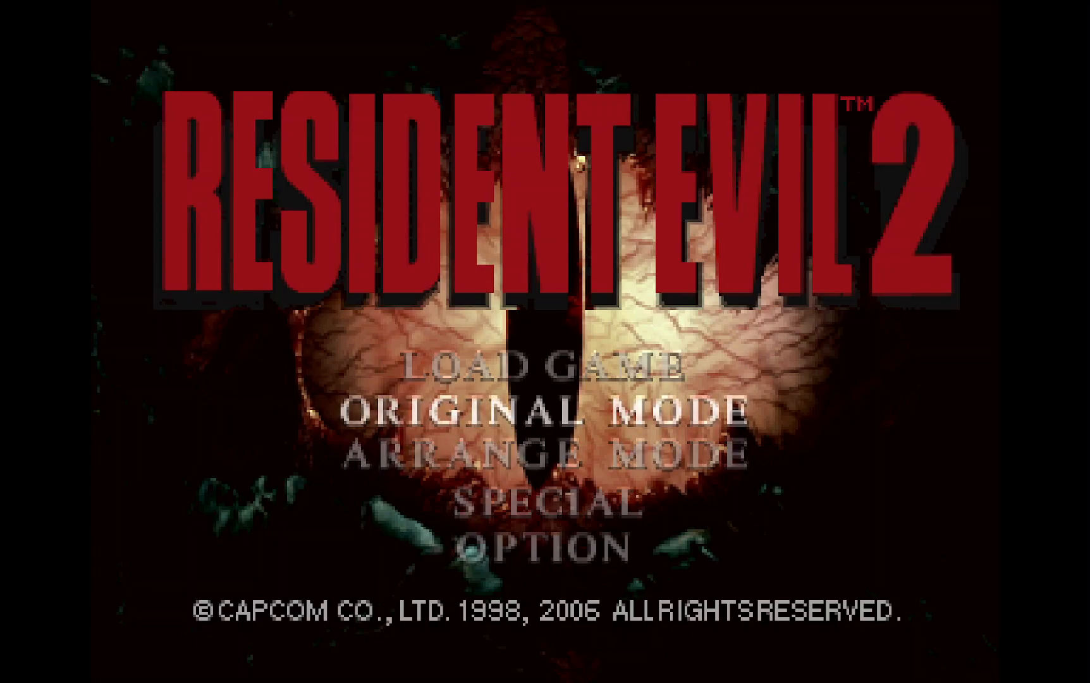
{"action": "key", "text": "Down"}
{"action": "key", "text": "Down"}
{"action": "key", "text": "Up"}
{"action": "key", "text": "Down"}
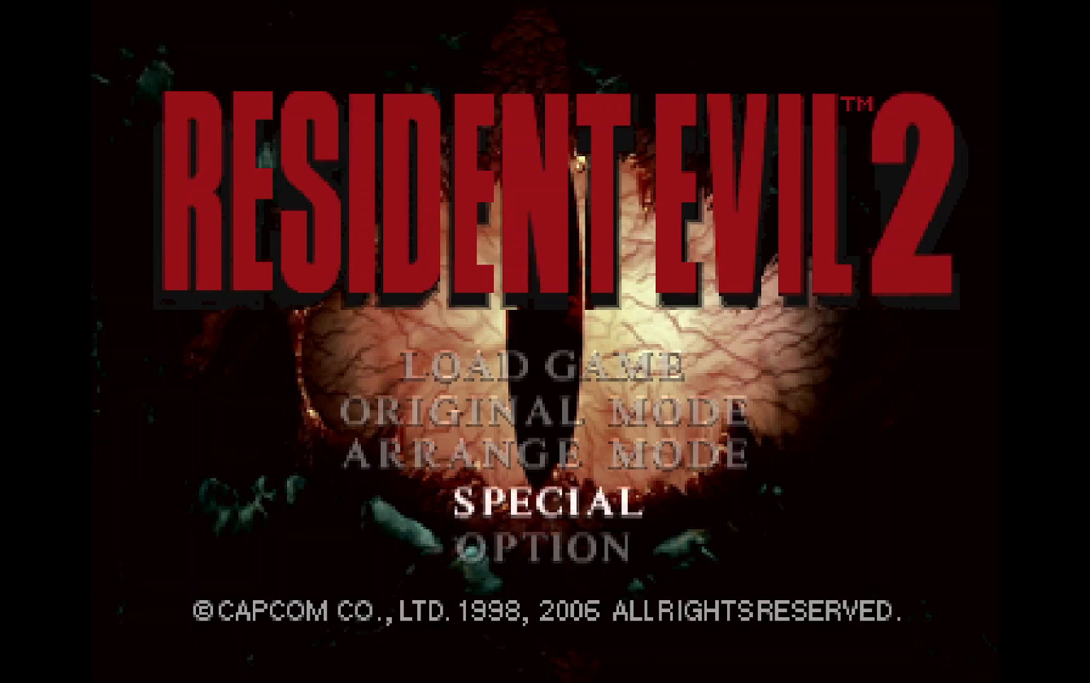
- Open the Special menu, look over its extra modes, and exit back to the title menu
{"action": "key", "text": "Return"}
{"action": "key", "text": "Up"}
{"action": "key", "text": "Left"}
{"action": "key", "text": "Down"}
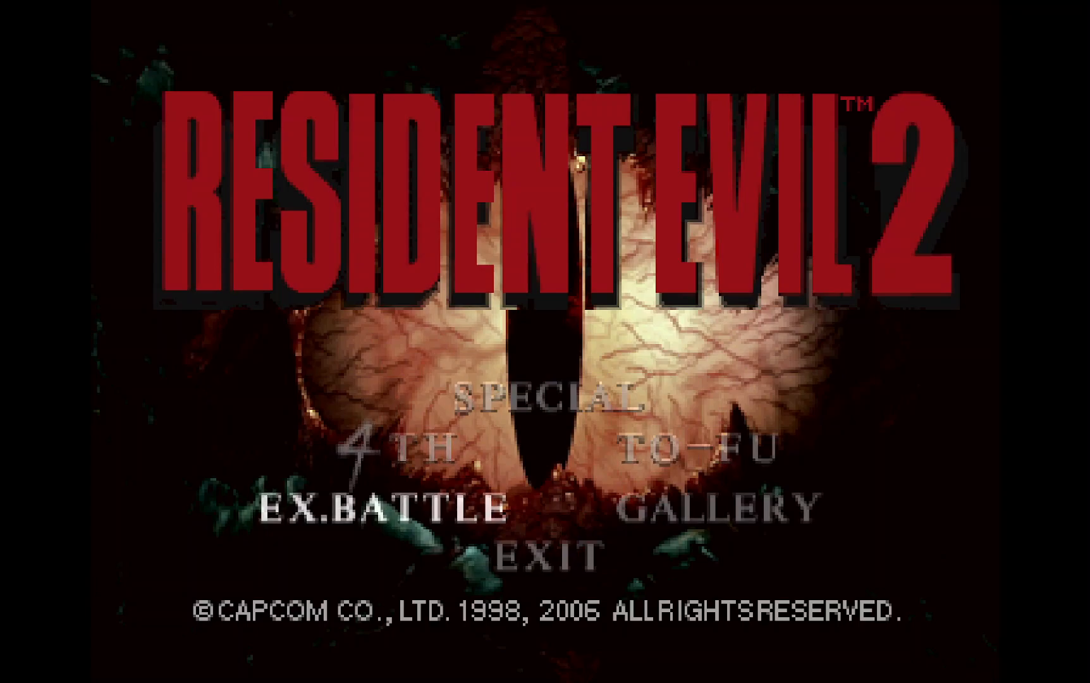
{"action": "key", "text": "Up"}
{"action": "key", "text": "Down"}
{"action": "key", "text": "Down"}
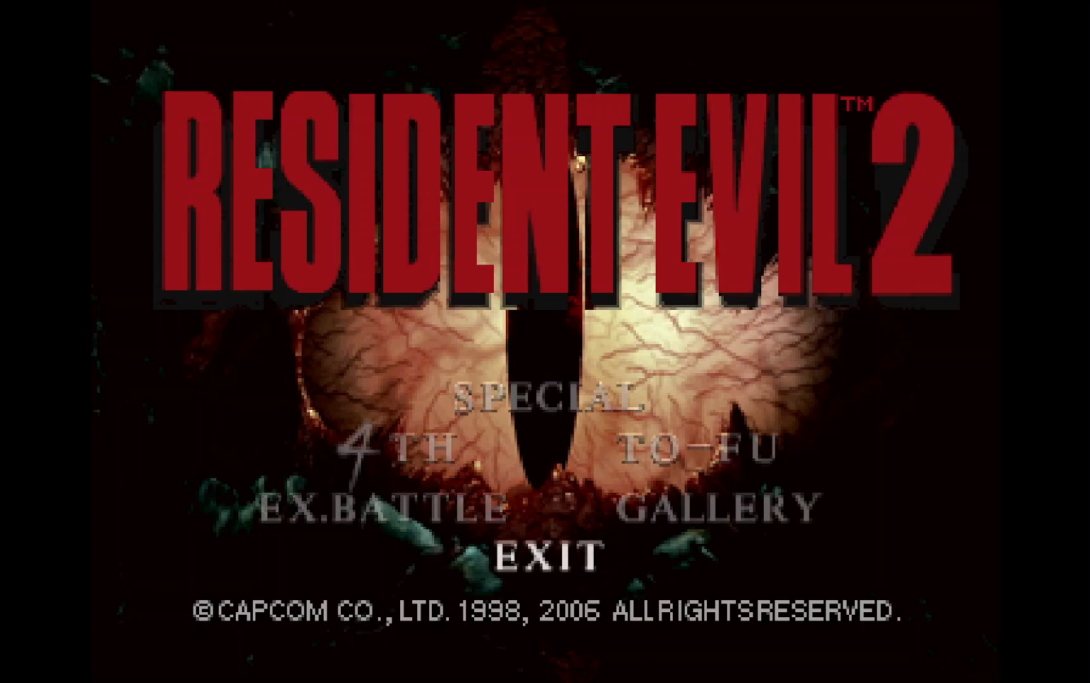
{"action": "key", "text": "Return"}
- Open Original Mode and compare the Leon and Claire character choices
{"action": "key", "text": "Up"}
{"action": "key", "text": "Up"}
{"action": "key", "text": "Up"}
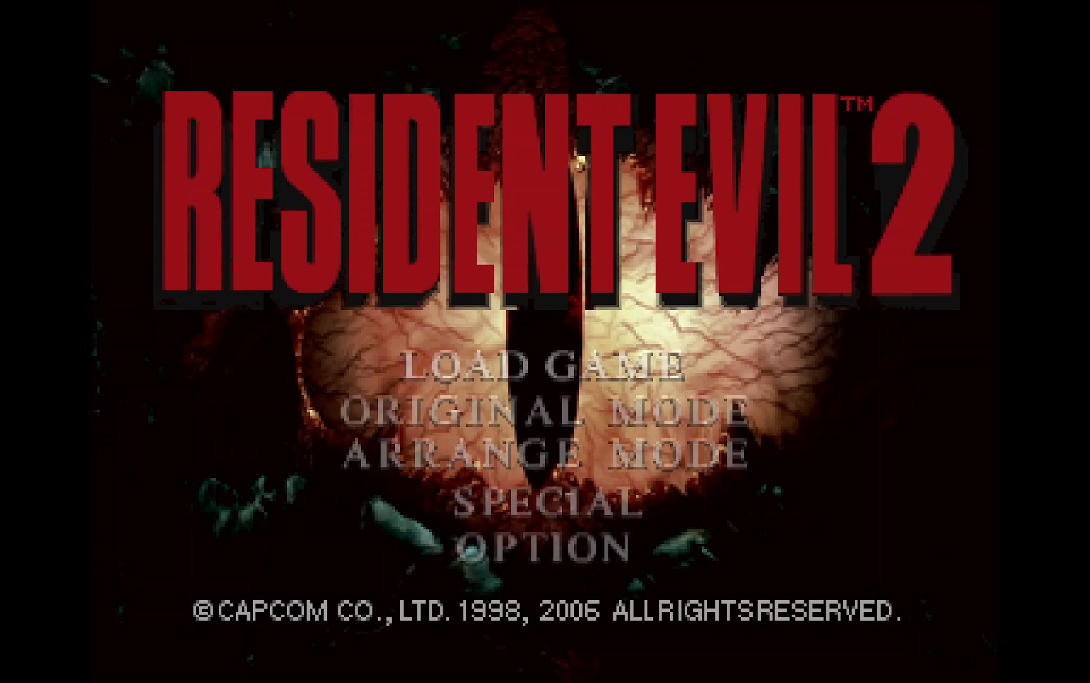
{"action": "key", "text": "Down"}
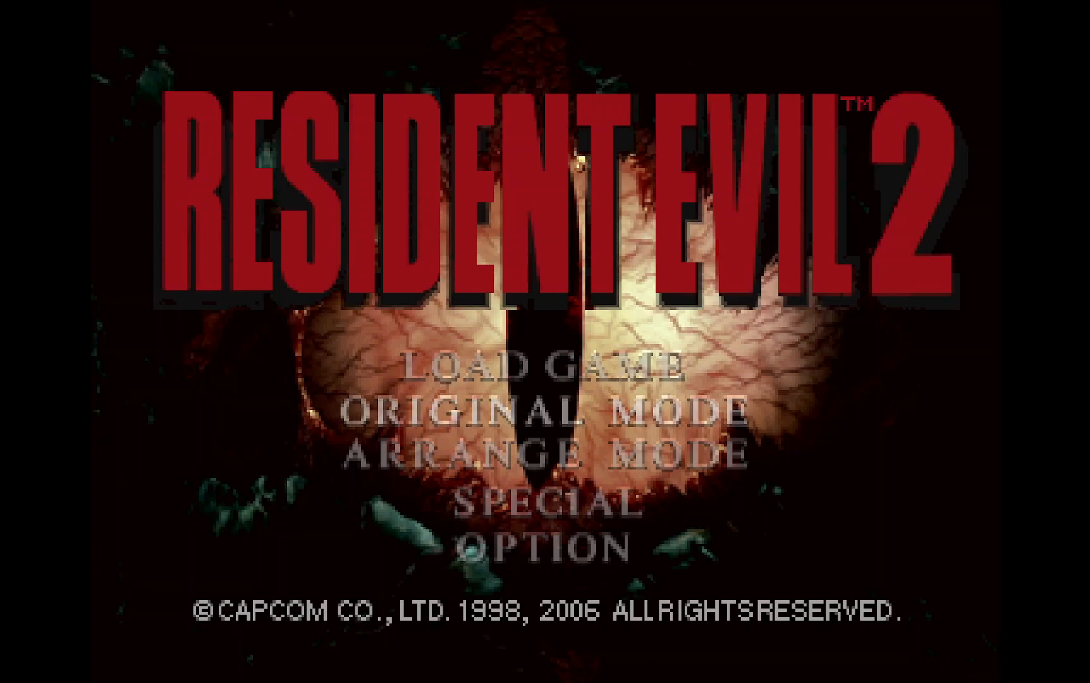
{"action": "key", "text": "Return"}
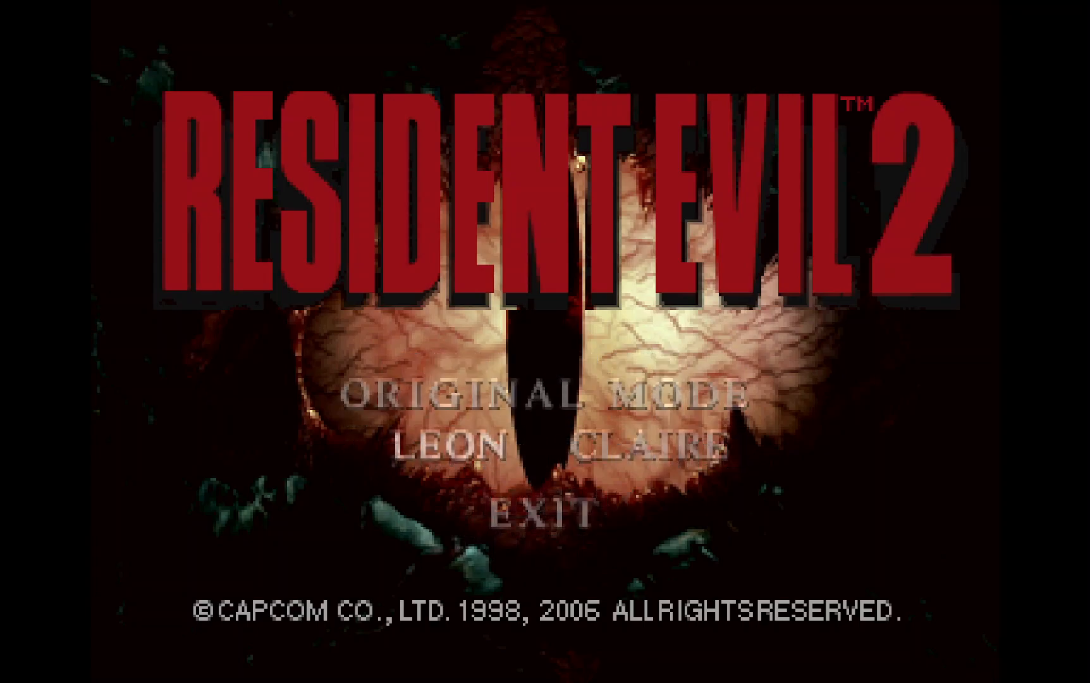
{"action": "key", "text": "Down"}
{"action": "key", "text": "Up"}
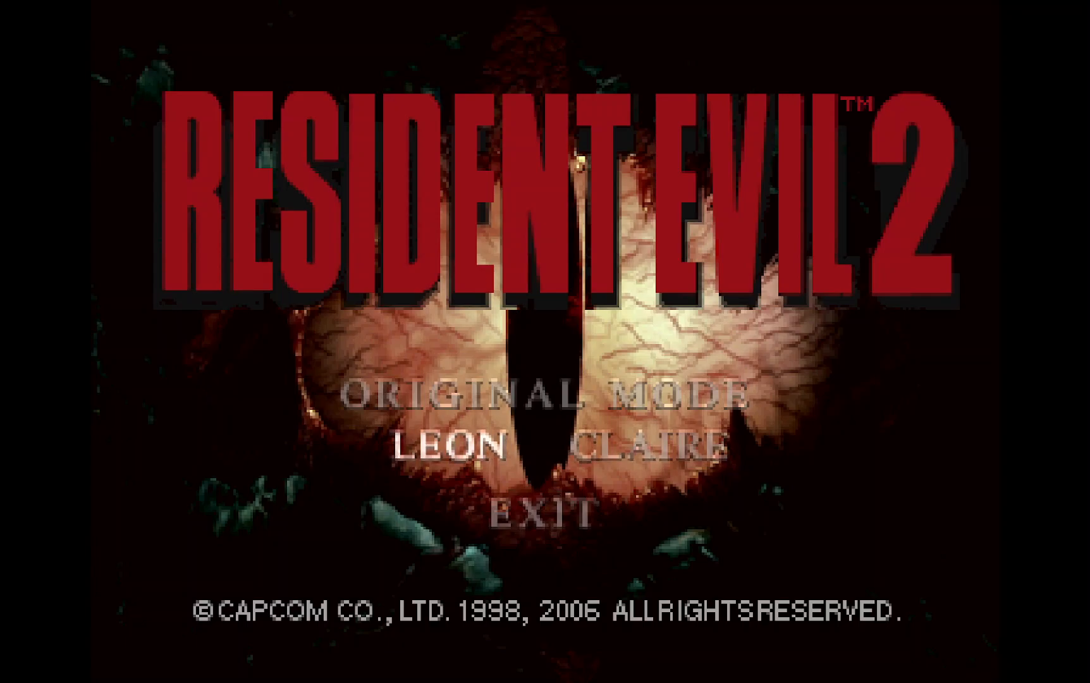
{"action": "key", "text": "Down"}
{"action": "key", "text": "Up"}
{"action": "key", "text": "Left"}
{"action": "key", "text": "Right"}
{"action": "key", "text": "Down"}
{"action": "key", "text": "Up"}
{"action": "key", "text": "Left"}
{"action": "key", "text": "Right"}
{"action": "key", "text": "Left"}
{"action": "key", "text": "Right"}
{"action": "key", "text": "Left"}
{"action": "key", "text": "Right"}
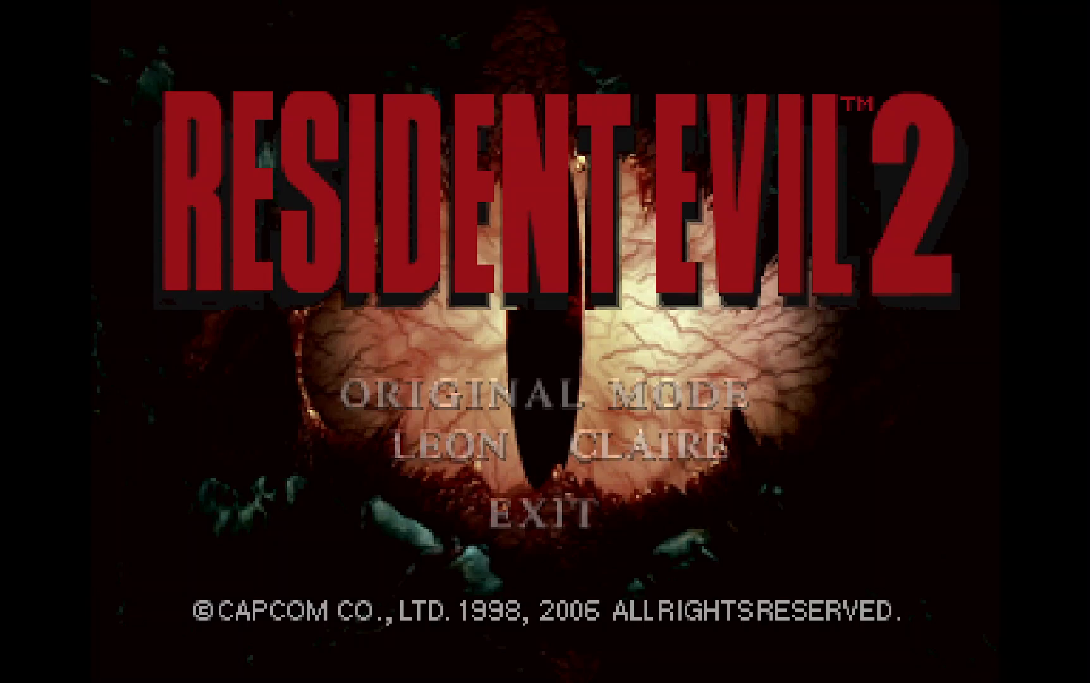
{"action": "key", "text": "Left"}
{"action": "key", "text": "Right"}
{"action": "key", "text": "Left"}
{"action": "key", "text": "Right"}
{"action": "key", "text": "Left"}
{"action": "key", "text": "Right"}
{"action": "key", "text": "Left"}
{"action": "key", "text": "Right"}
{"action": "key", "text": "Left"}
{"action": "key", "text": "Right"}
{"action": "key", "text": "Left"}
{"action": "key", "text": "Down"}
{"action": "key", "text": "Up"}
{"action": "key", "text": "Right"}
{"action": "key", "text": "Left"}
{"action": "key", "text": "Right"}
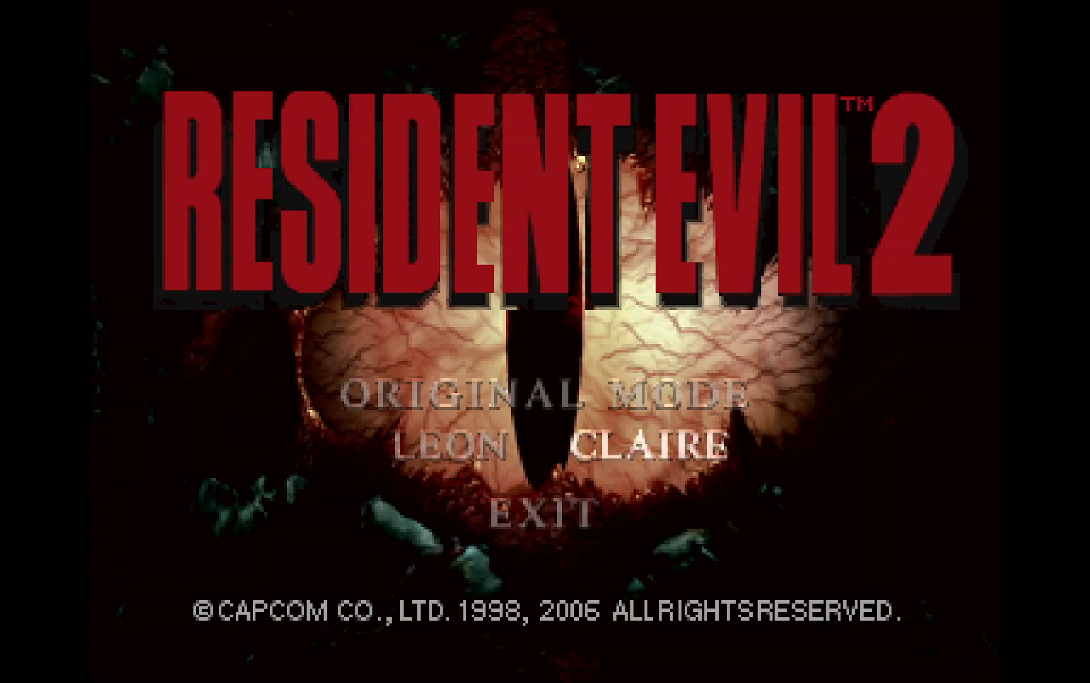
- Exit the Original Mode character selection and look over the Arrange Mode and Load Game entries
{"action": "key", "text": "Down"}
{"action": "key", "text": "Return"}
{"action": "key", "text": "Down"}
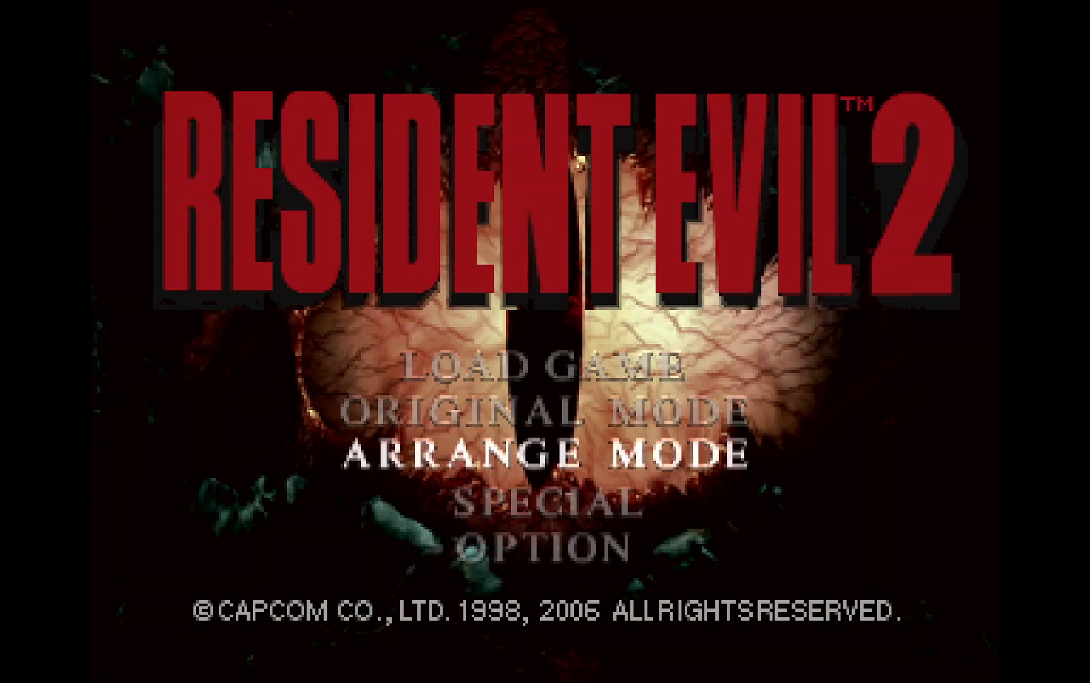
{"action": "key", "text": "Up"}
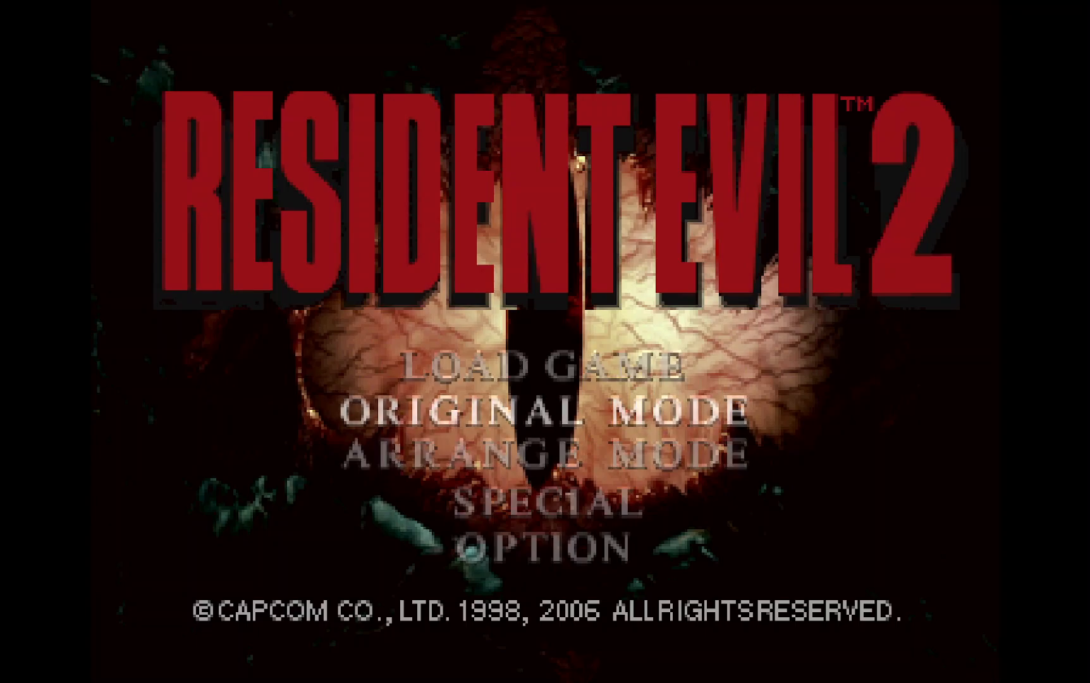
{"action": "key", "text": "Up"}
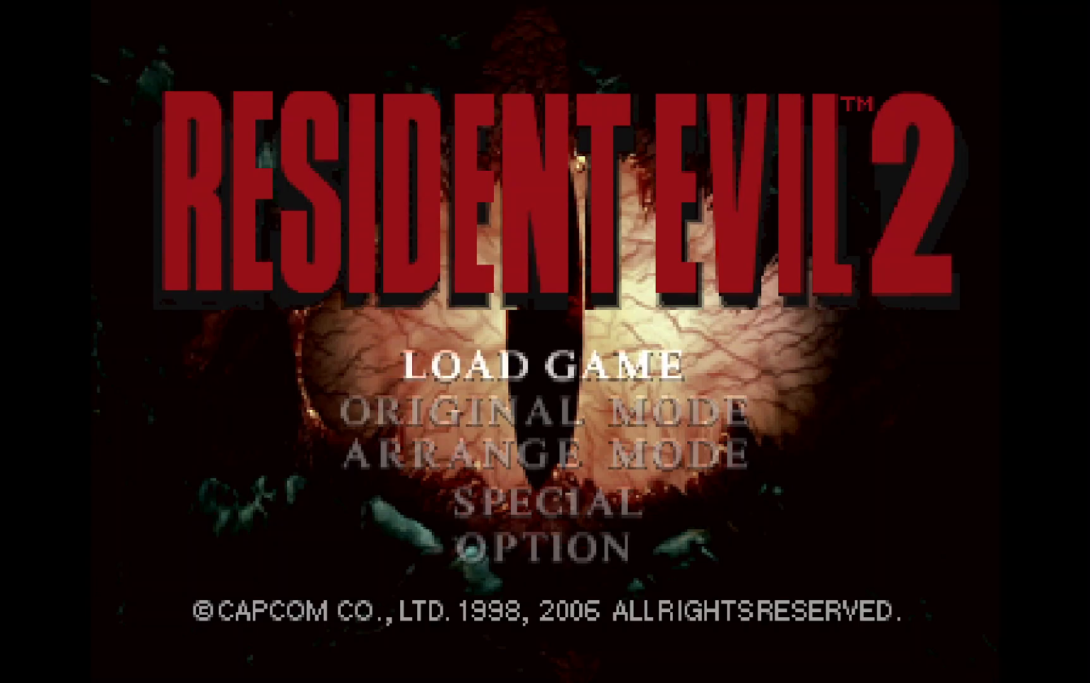
- Open Original Mode, compare the Leon and Claire choices, and pick Claire
{"action": "key", "text": "Down"}
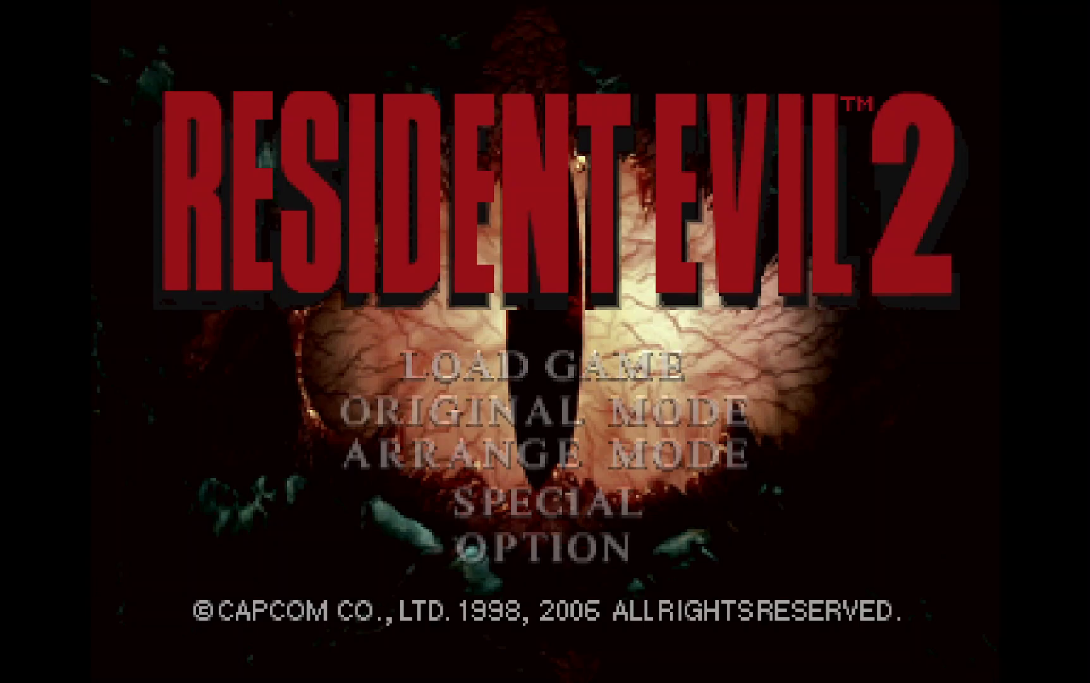
{"action": "key", "text": "Return"}
{"action": "key", "text": "Right"}
{"action": "key", "text": "Left"}
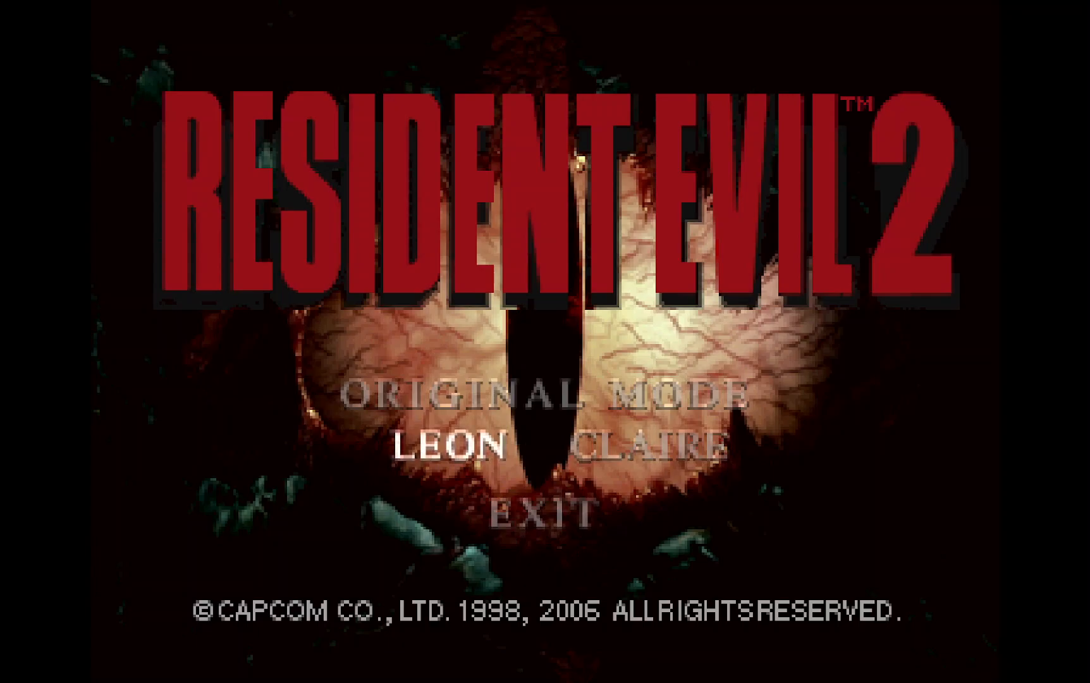
{"action": "key", "text": "Right"}
{"action": "key", "text": "Left"}
{"action": "key", "text": "Right"}
{"action": "key", "text": "Return"}
- Compare the Normal and Easy difficulty options and start the game on Normal
{"action": "key", "text": "Right"}
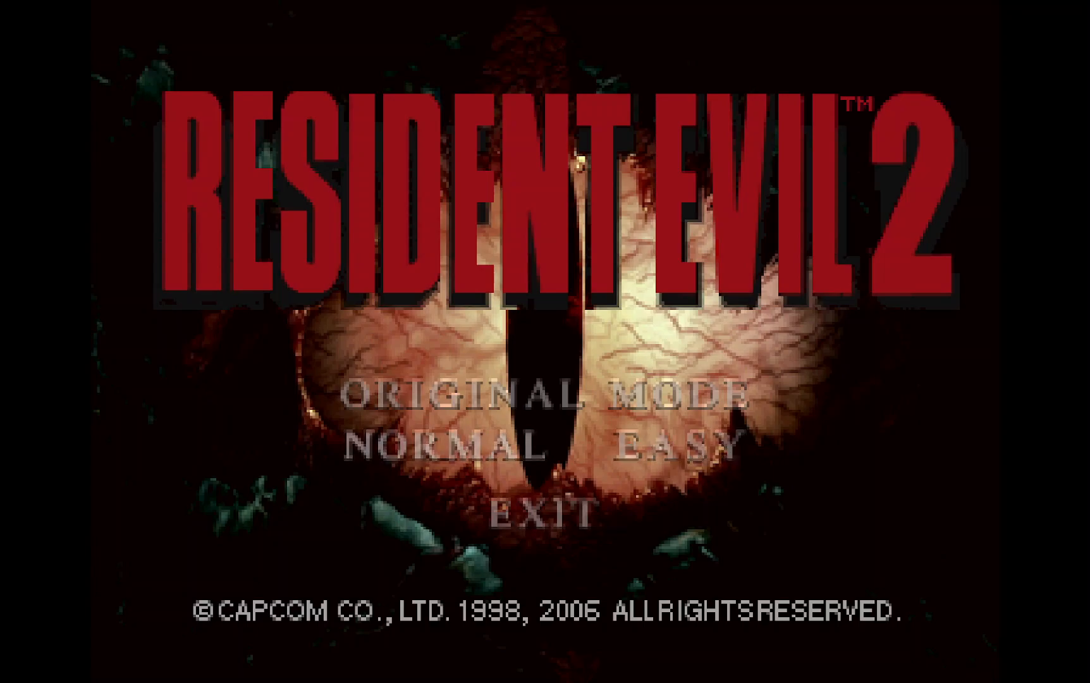
{"action": "key", "text": "Left"}
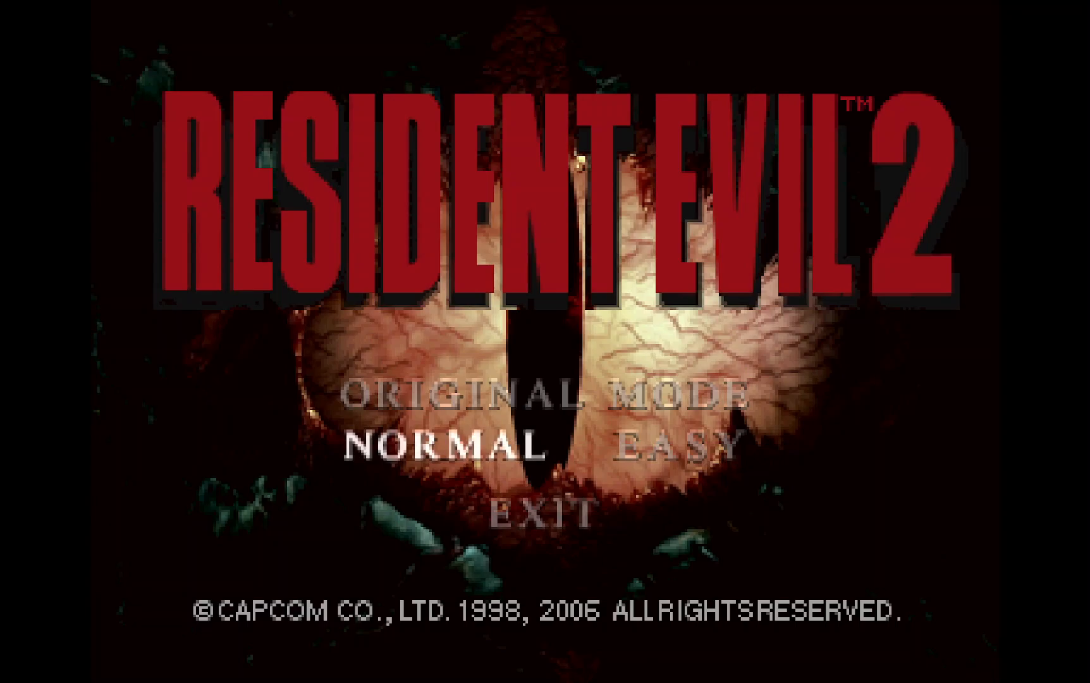
{"action": "key", "text": "Right"}
{"action": "key", "text": "Left"}
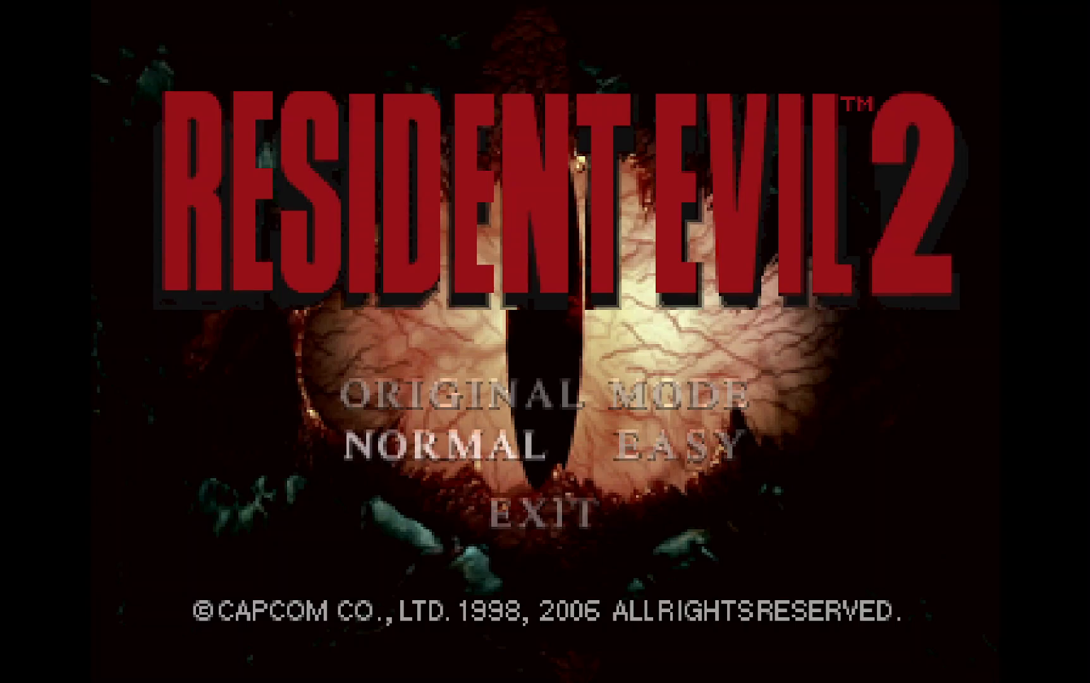
{"action": "key", "text": "Right"}
{"action": "key", "text": "Right"}
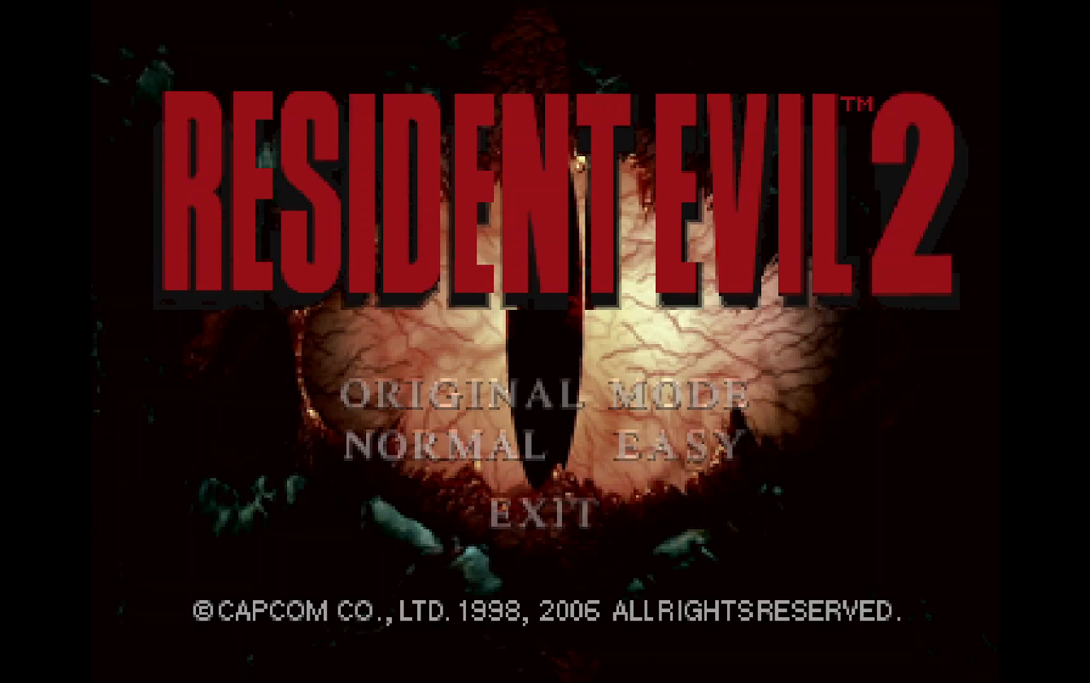
{"action": "key", "text": "Left"}
{"action": "key", "text": "Right"}
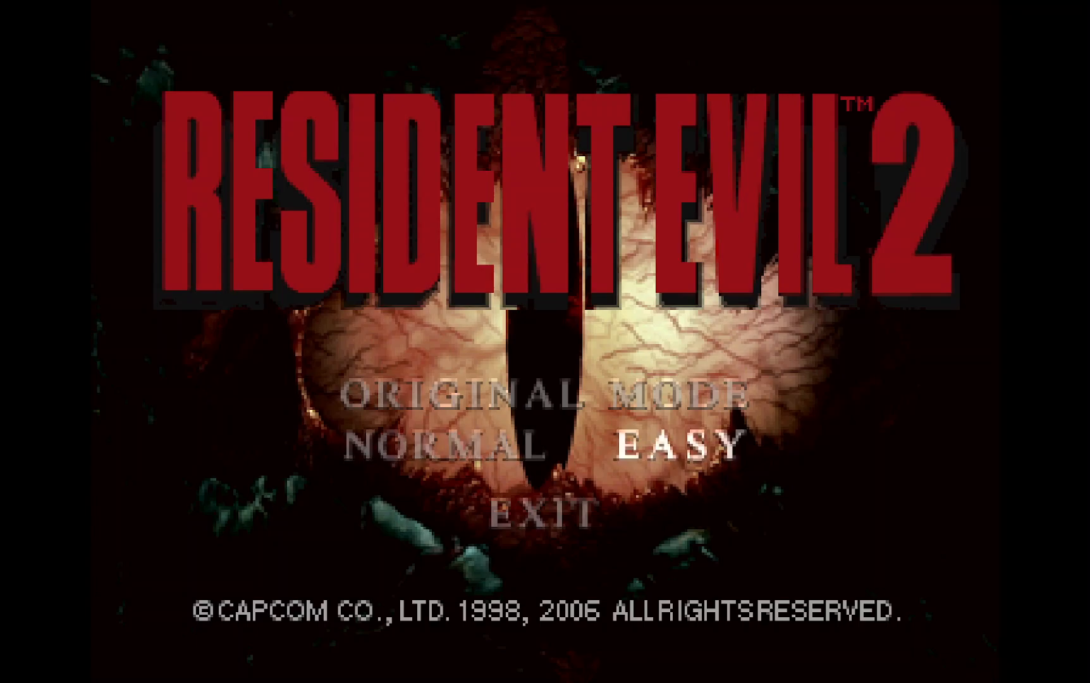
{"action": "key", "text": "Right"}
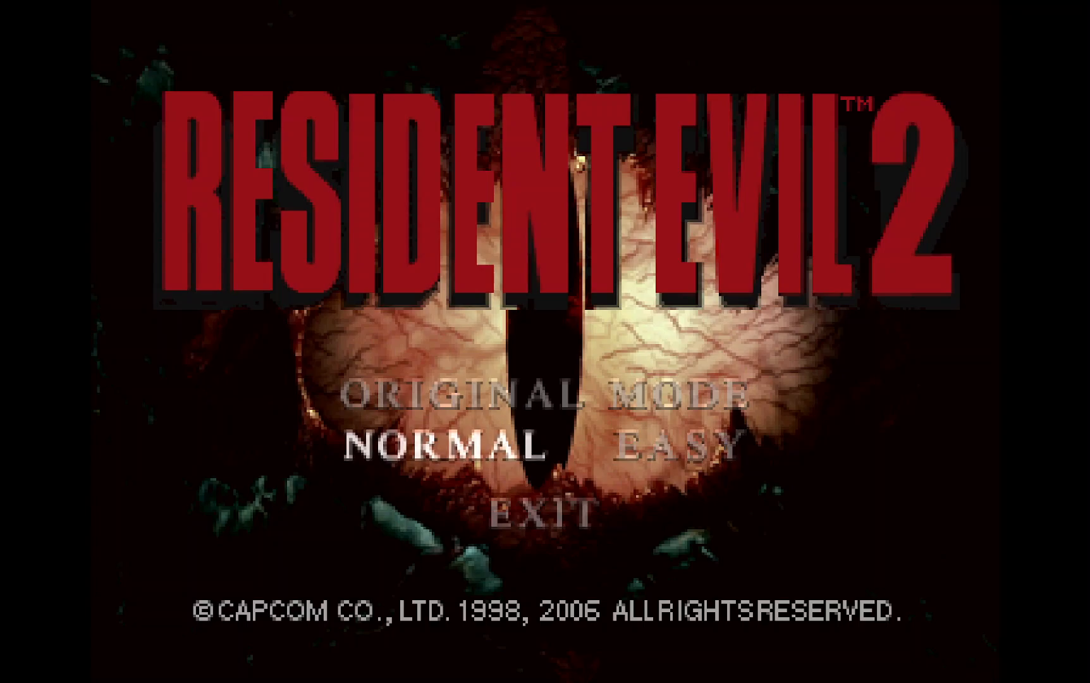
{"action": "key", "text": "Return"}
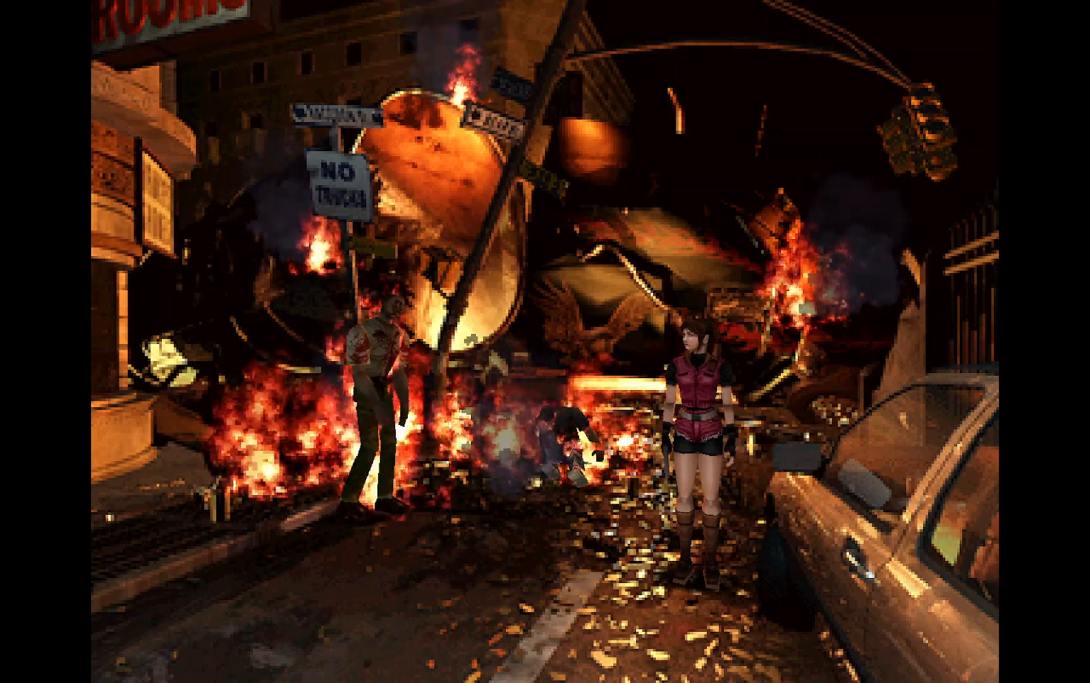
{"action": "key", "text": "Up"}
{"action": "key", "text": "Right"}
{"action": "key", "text": "Left"}
{"action": "key", "text": "x"}
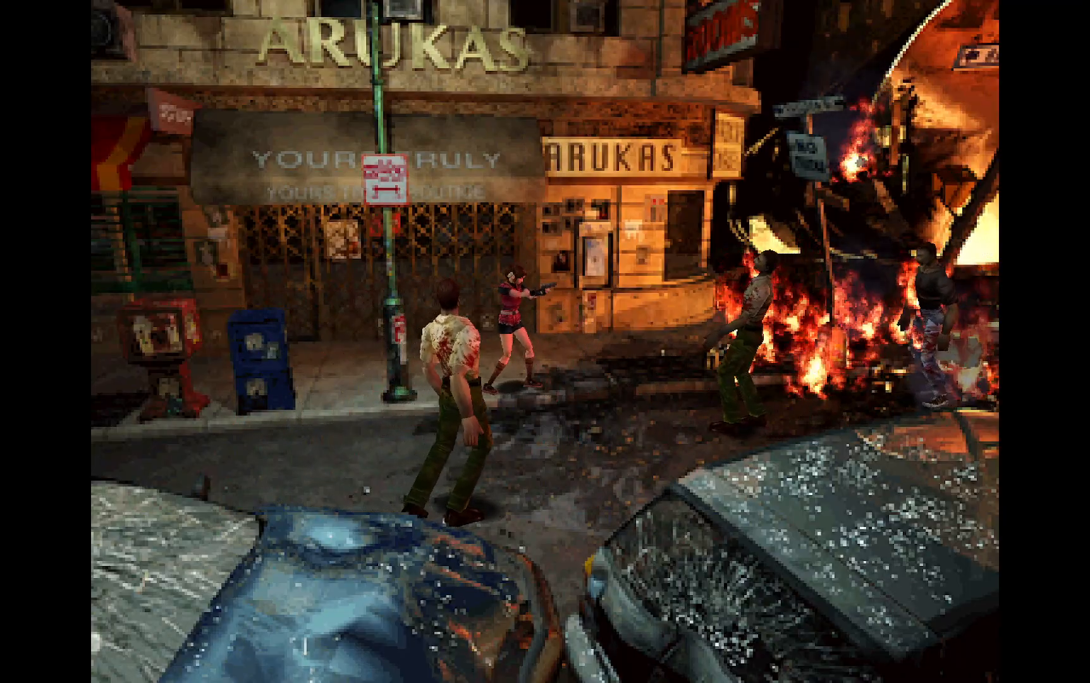
{"action": "key", "text": "c"}
{"action": "key", "text": "c"}
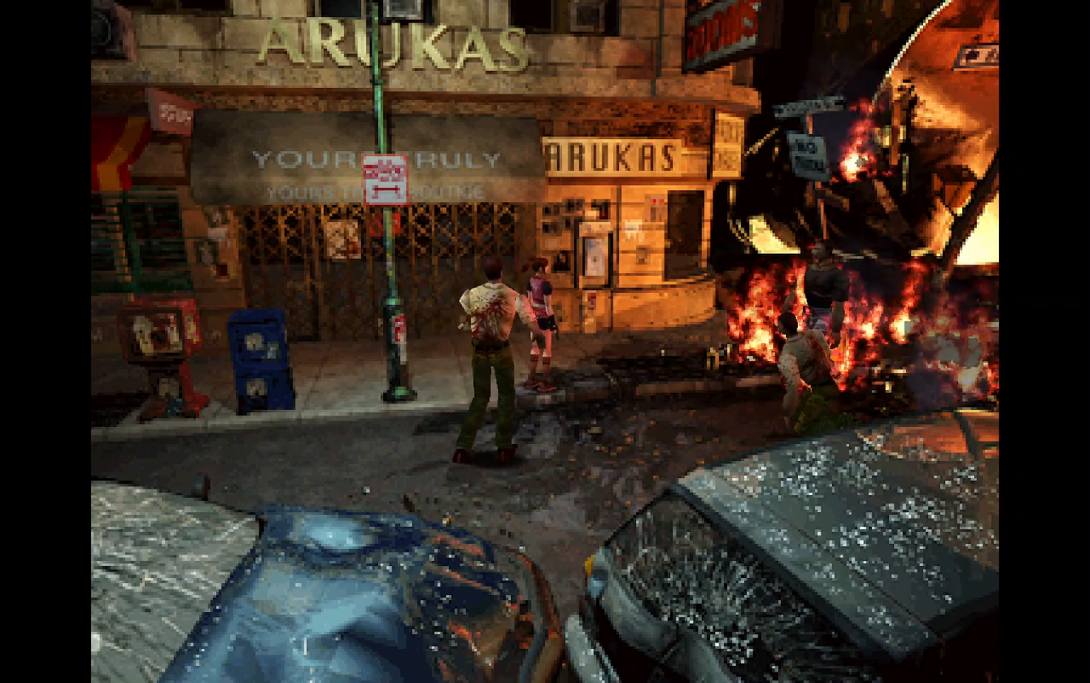
{"action": "key", "text": "Left"}
{"action": "key", "text": "Up"}
{"action": "key", "text": "Up"}
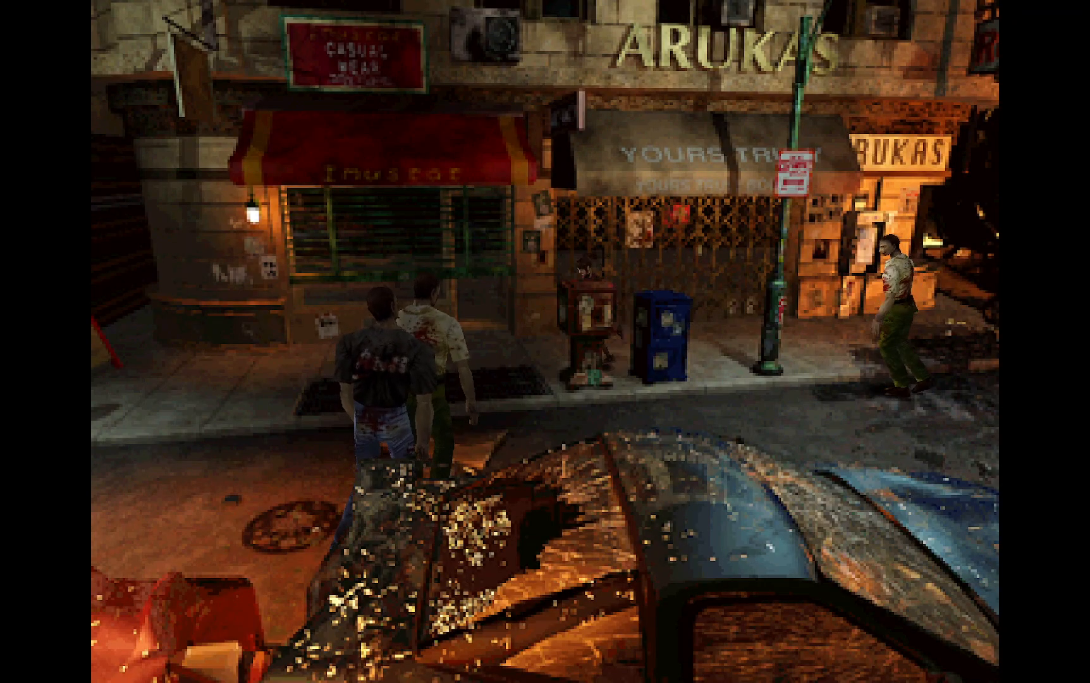
{"action": "key", "text": "Up"}
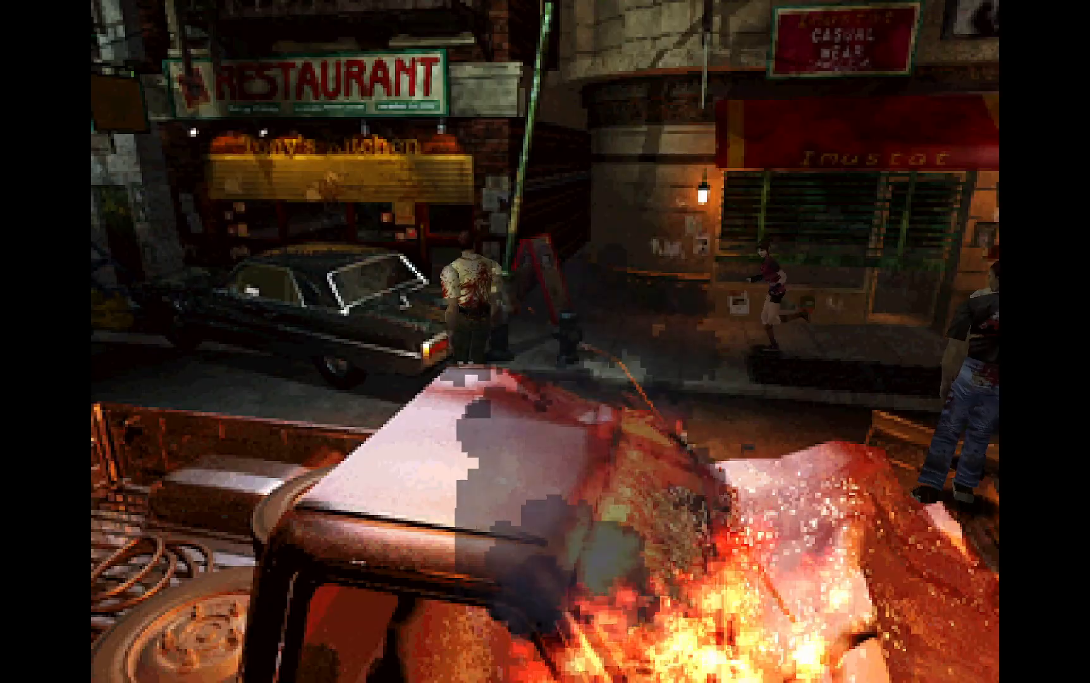
{"action": "key", "text": "Up"}
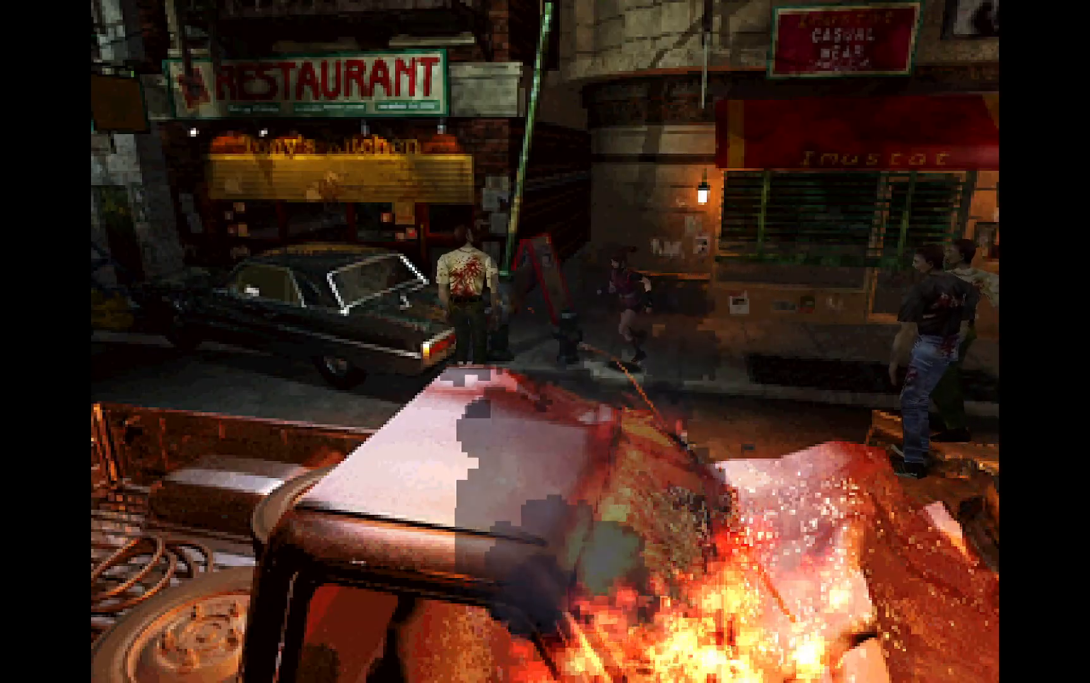
{"action": "key", "text": "Up"}
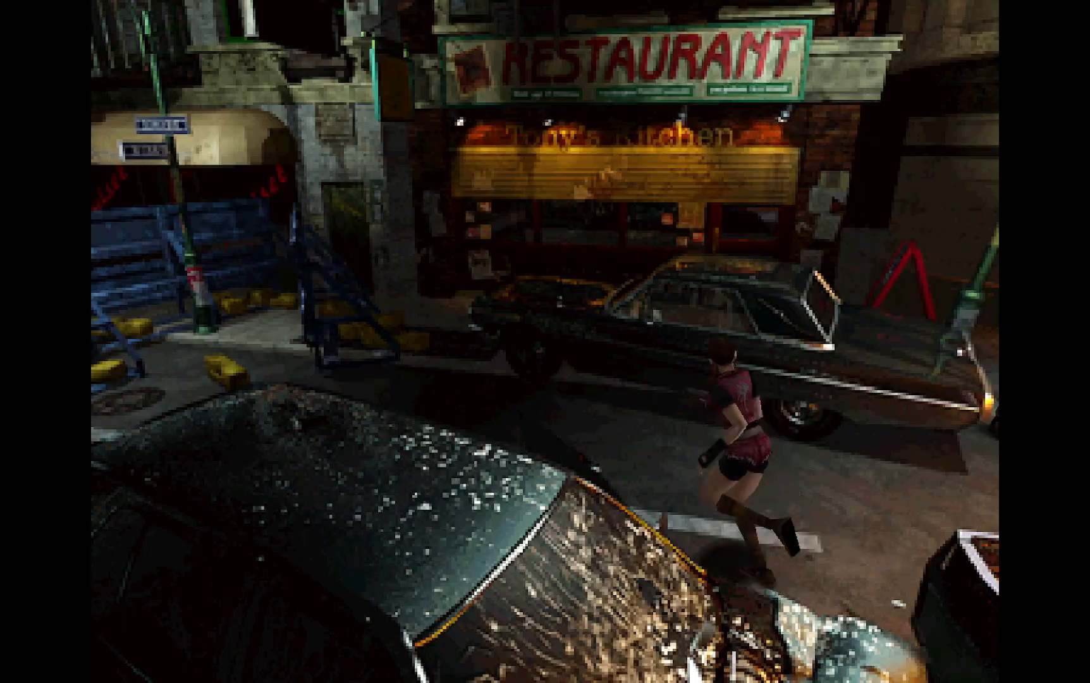
{"action": "key", "text": "Left"}
{"action": "key", "text": "Up"}
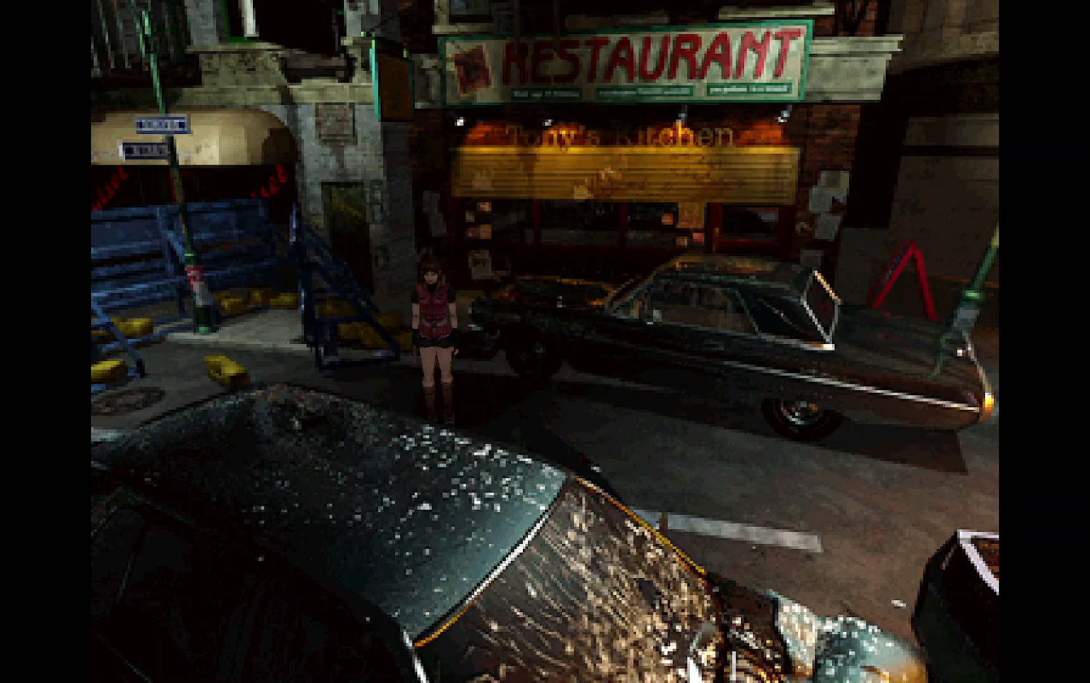
{"action": "key", "text": "Left"}
{"action": "key", "text": "Up"}
{"action": "key", "text": "Left"}
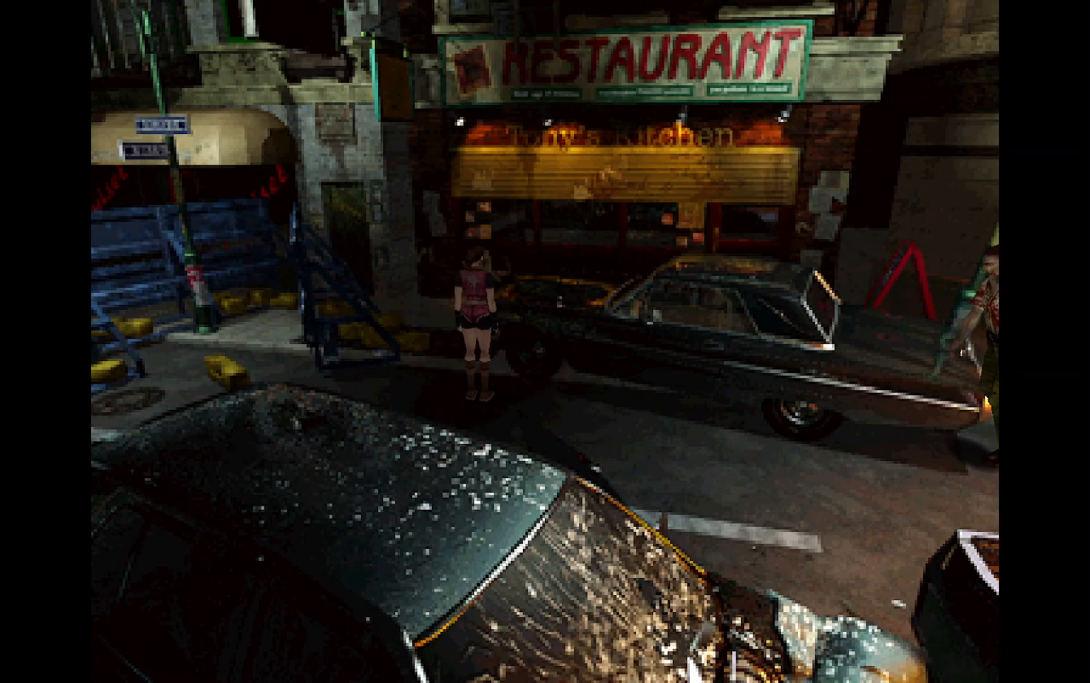
{"action": "key", "text": "Left"}
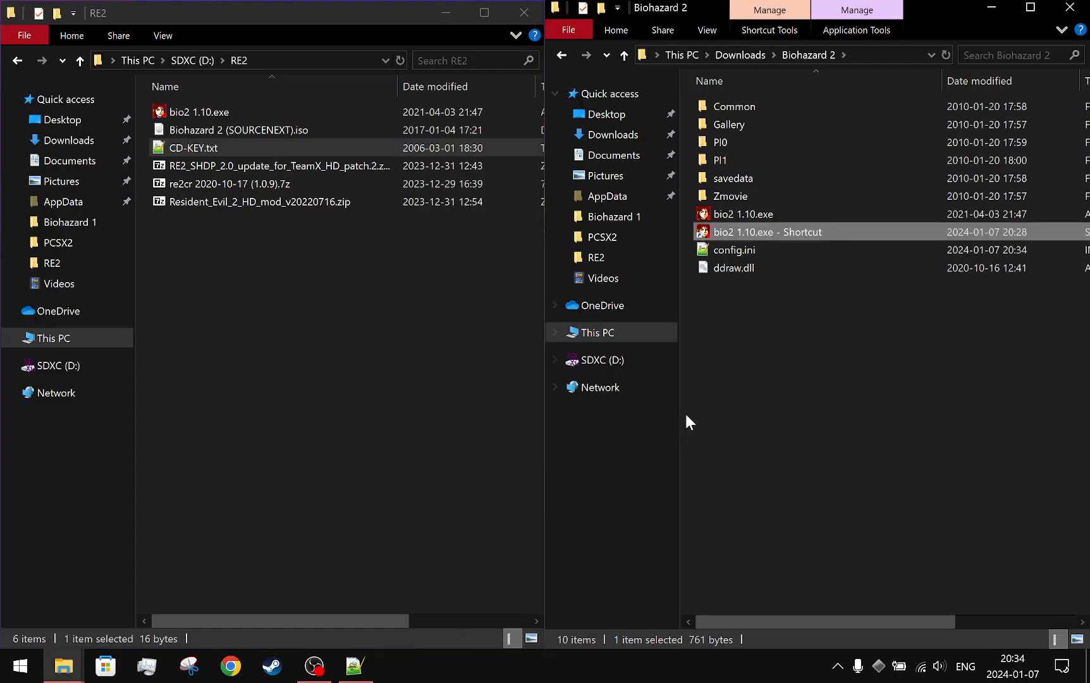
{"action": "key", "text": "Up"}
{"action": "key", "text": "Down"}
{"action": "key", "text": "Up"}
{"action": "key", "text": "Down"}
{"action": "key", "text": "Up"}
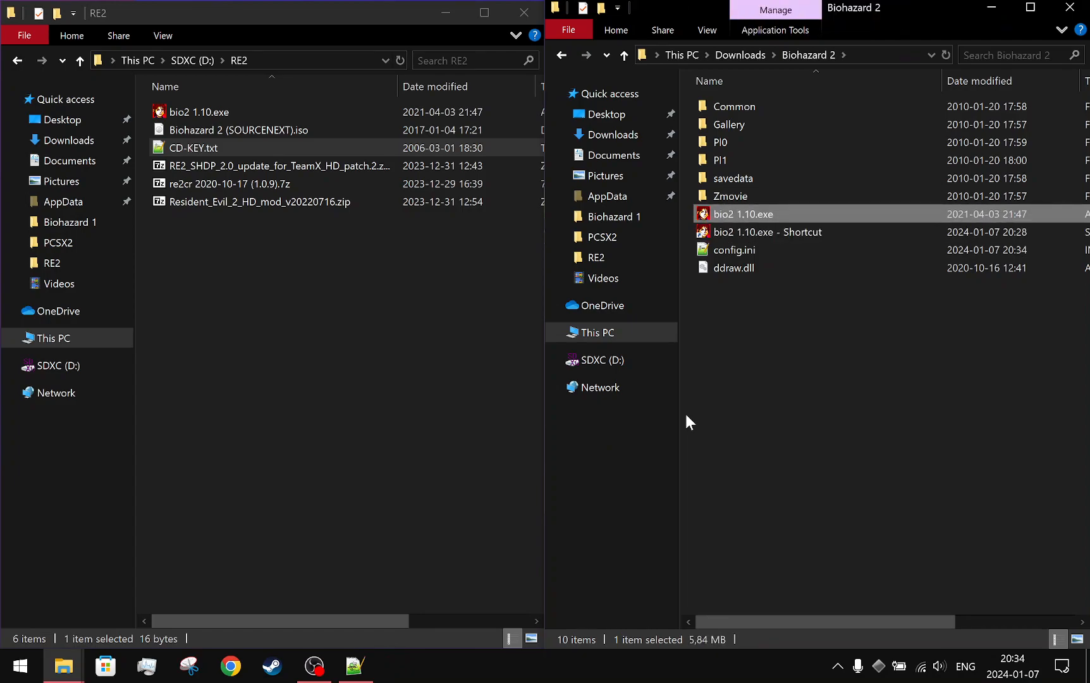
- Open the Resident_Evil_2_HD_mod_v20220716.zip archive from the RE2 folder in 7-Zip
{"action": "left_click", "coordinate": [215, 285]}
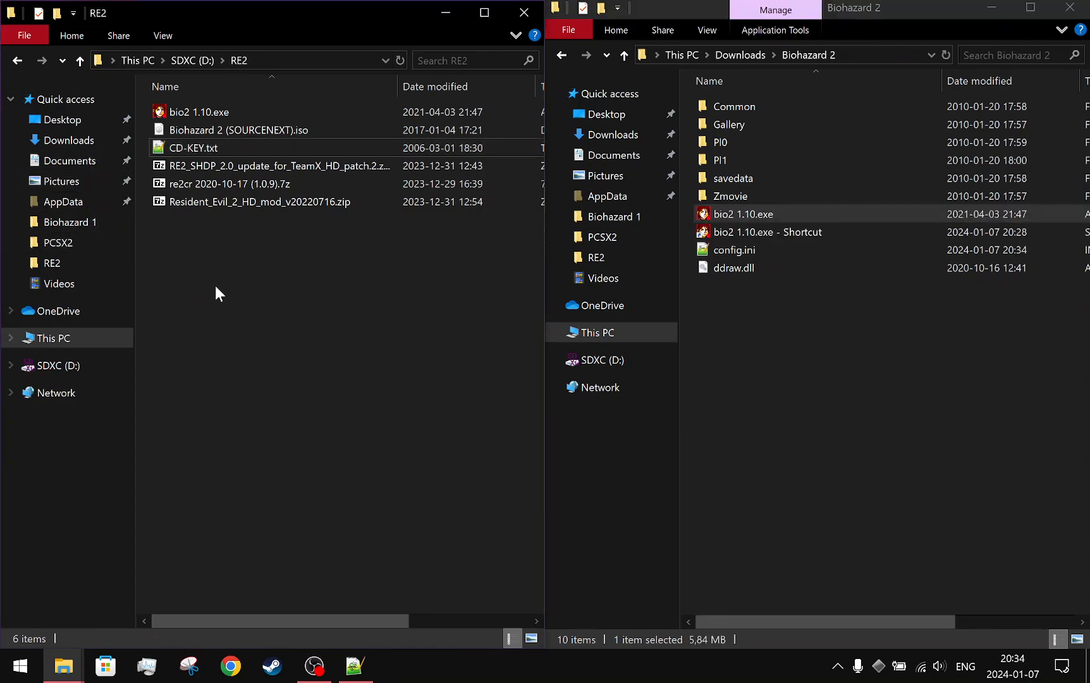
{"action": "left_click", "coordinate": [285, 201]}
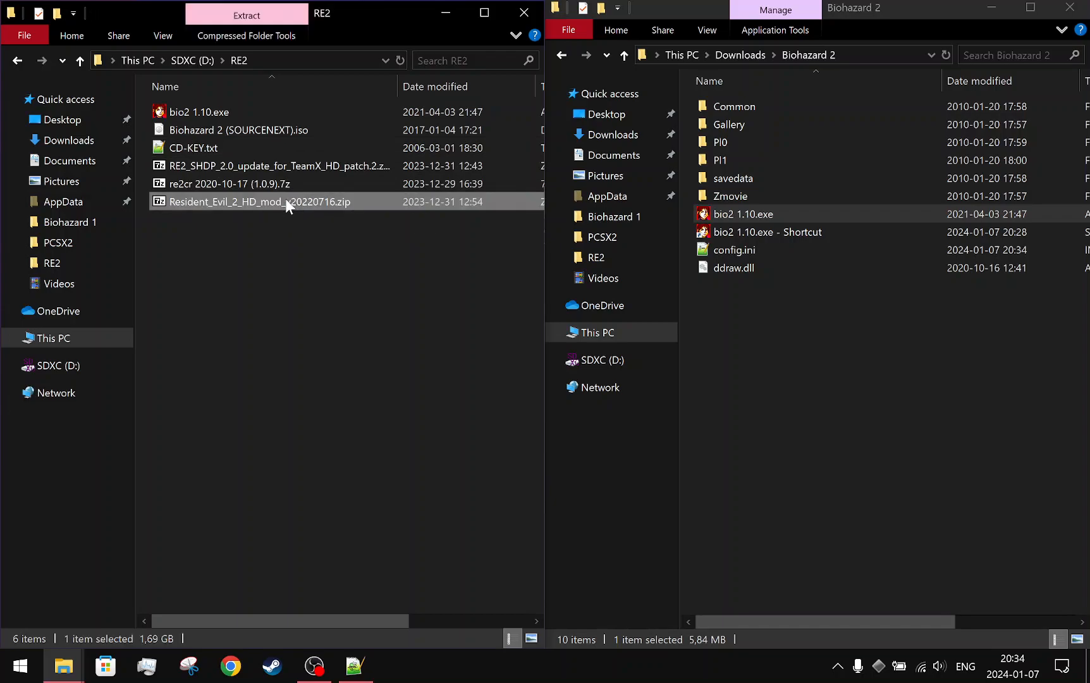
{"action": "left_click", "coordinate": [290, 262]}
{"action": "right_click", "coordinate": [290, 259]}
{"action": "left_click", "coordinate": [213, 230]}
{"action": "right_click", "coordinate": [294, 248]}
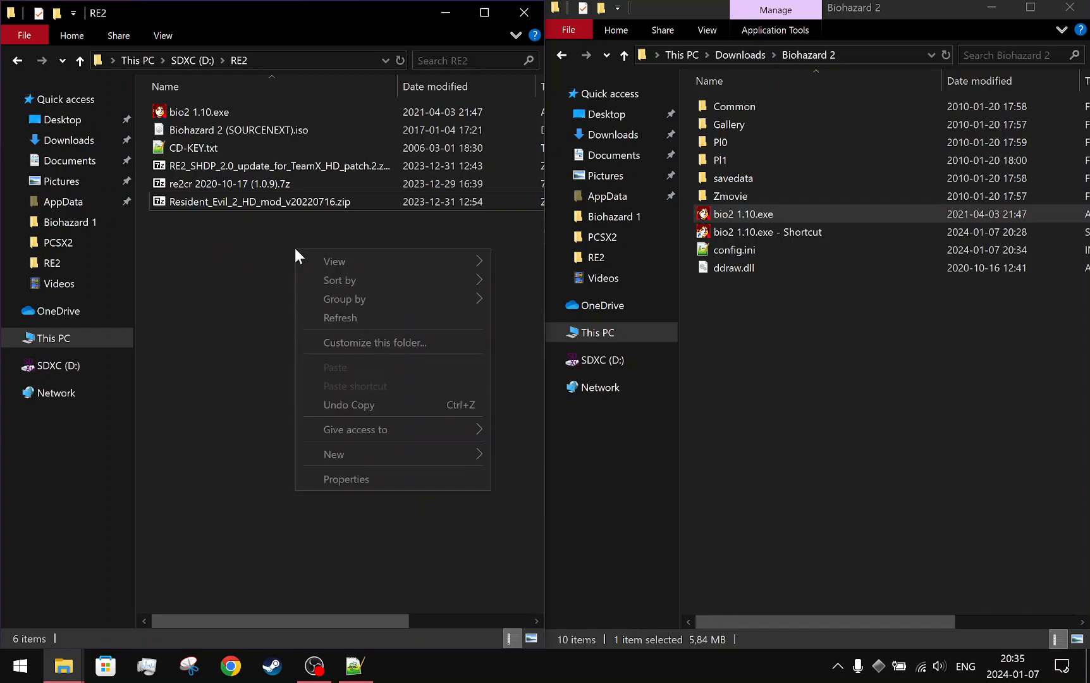
{"action": "left_click", "coordinate": [238, 247]}
{"action": "right_click", "coordinate": [238, 248]}
{"action": "left_click", "coordinate": [196, 238]}
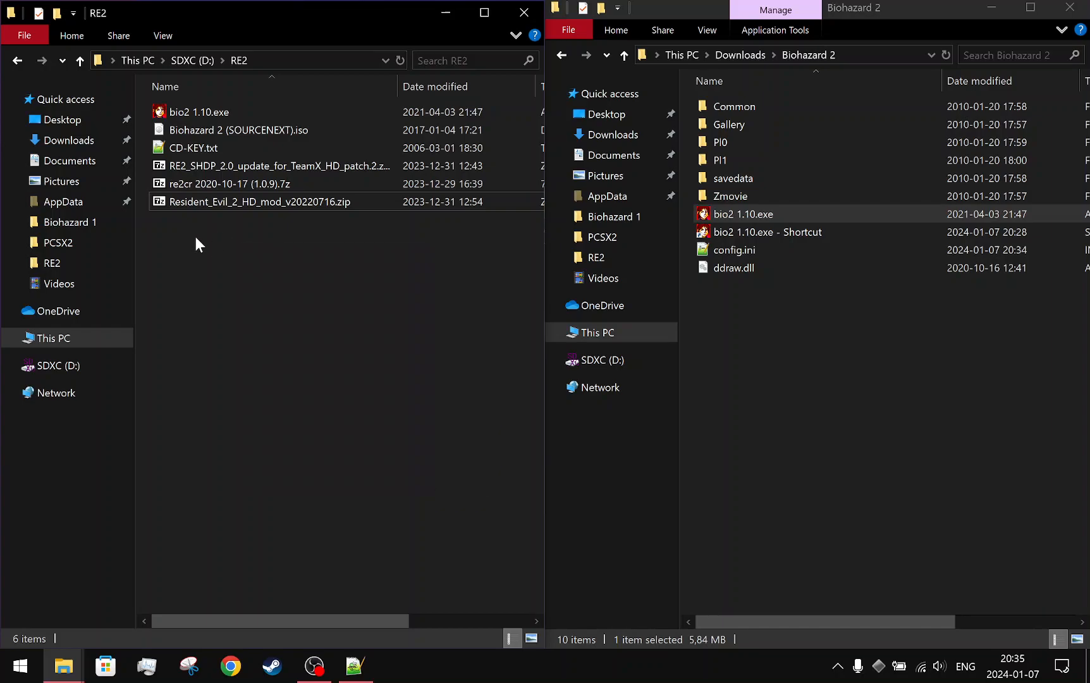
{"action": "double_click", "coordinate": [268, 206]}
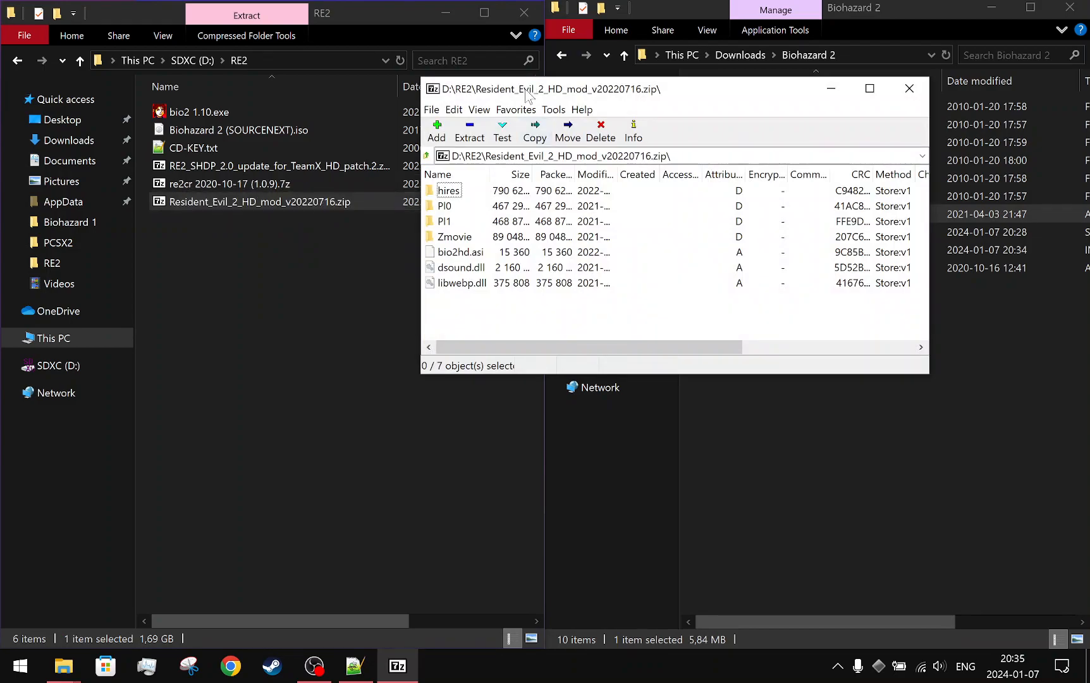
{"action": "left_click_drag", "start_coordinate": [530, 96], "coordinate": [570, 183]}
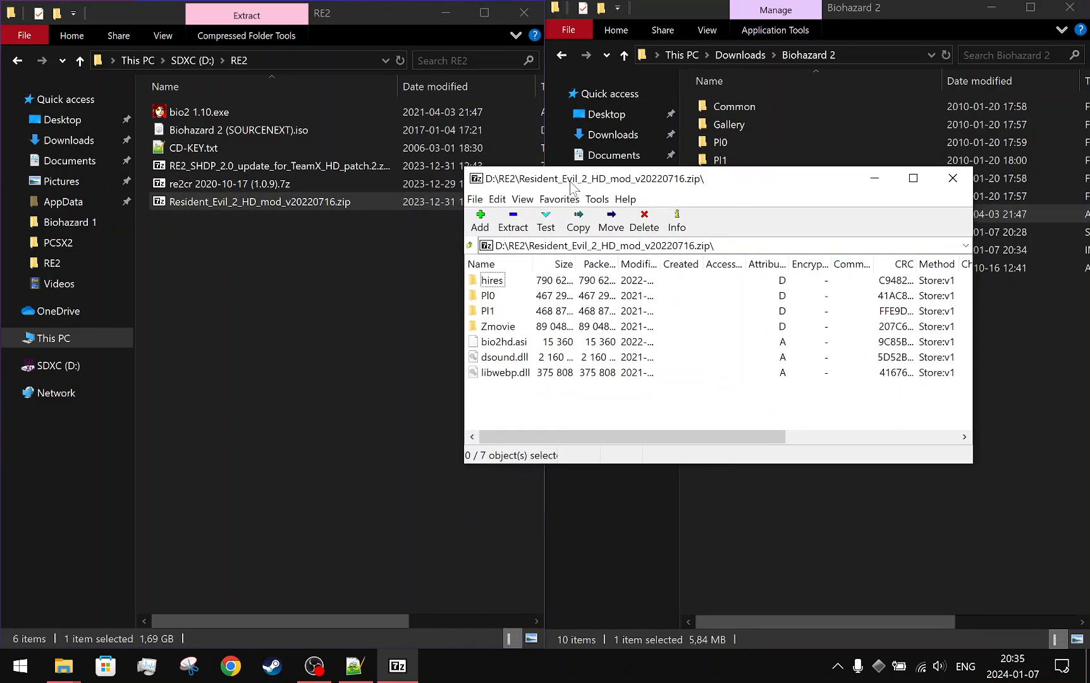
- Copy the full path of the Biohazard 2 game folder in File Explorer
{"action": "left_click_drag", "start_coordinate": [506, 382], "coordinate": [489, 322]}
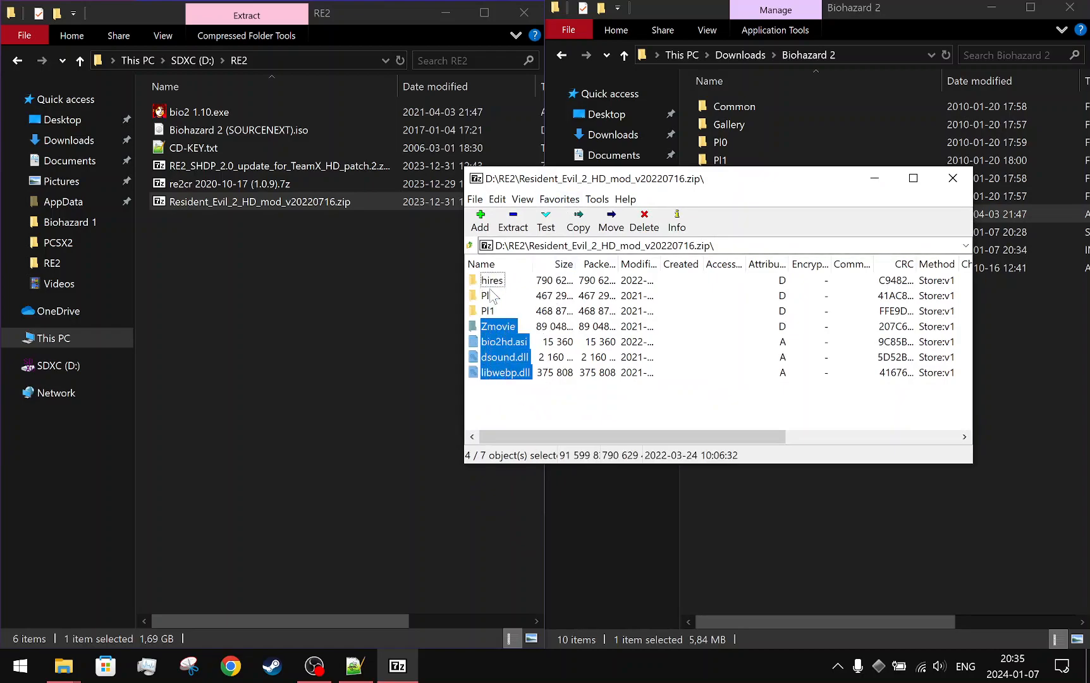
{"action": "left_click", "coordinate": [863, 53]}
{"action": "key", "text": "ctrl+c"}
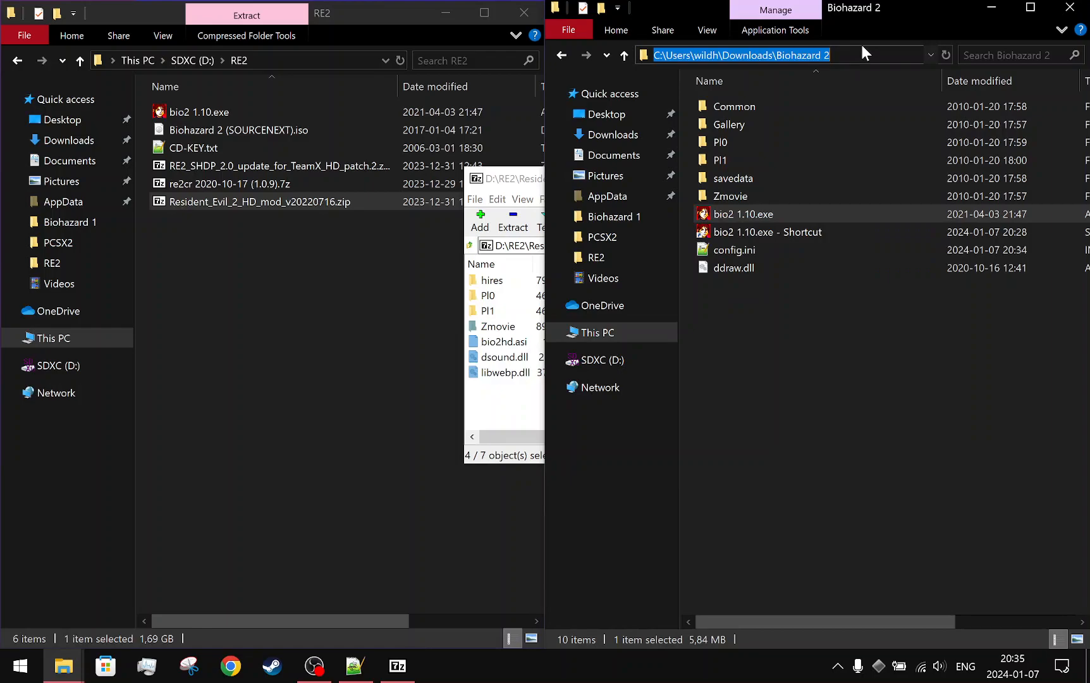
- Extract all contents of the HD mod archive, from hires to libwebp.dll, into the Biohazard 2 folder in Downloads using the copied path
{"action": "left_click", "coordinate": [524, 419]}
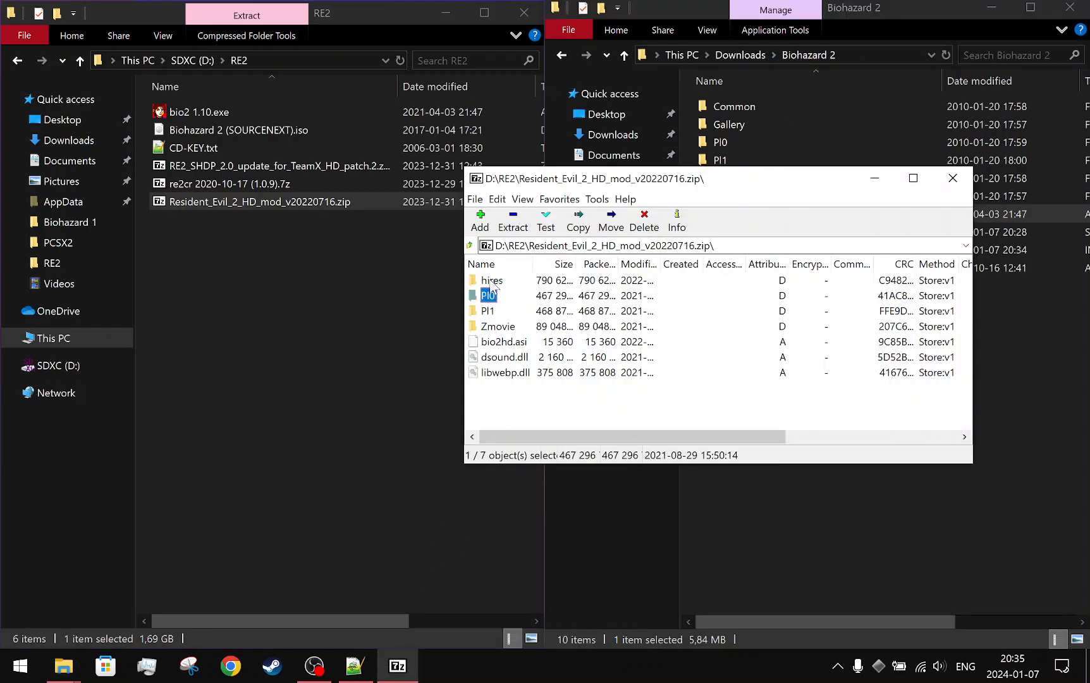
{"action": "left_click", "coordinate": [492, 283]}
{"action": "left_click", "coordinate": [494, 291]}
{"action": "left_click", "coordinate": [493, 284]}
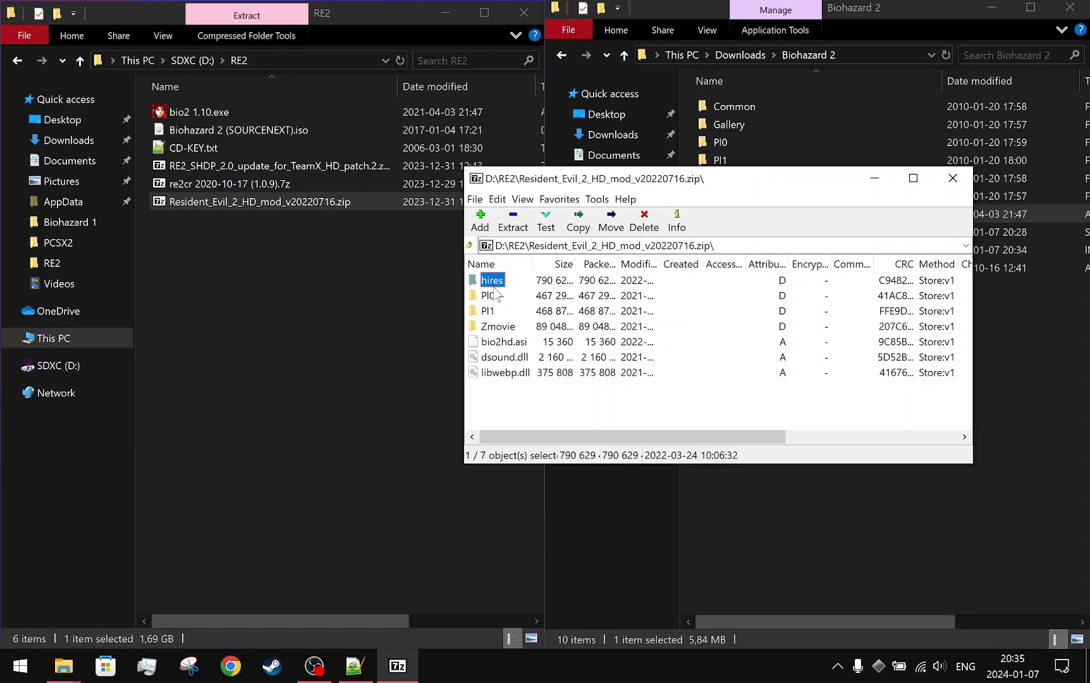
{"action": "left_click", "coordinate": [500, 370], "text": "shift"}
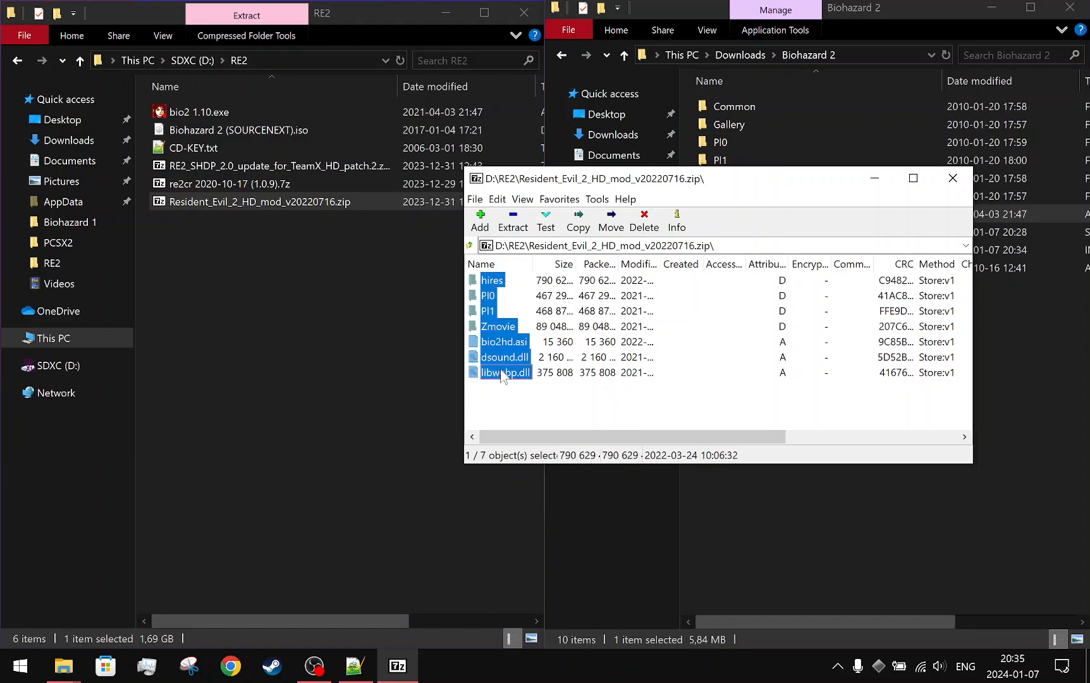
{"action": "left_click", "coordinate": [513, 221]}
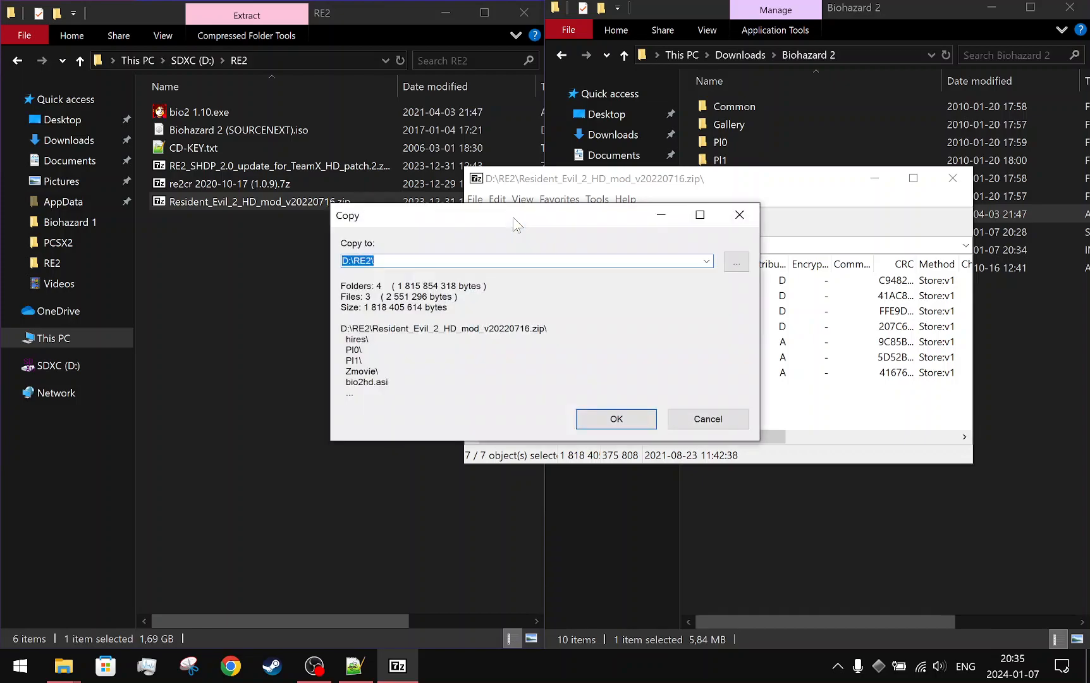
{"action": "key", "text": "ctrl+v"}
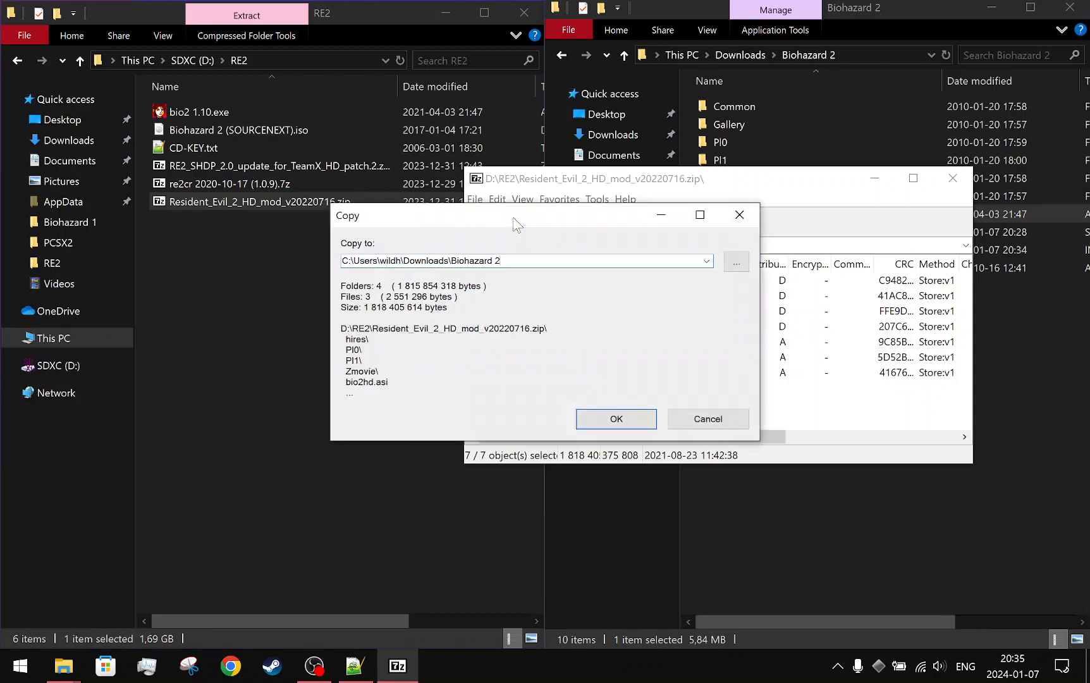
{"action": "left_click", "coordinate": [604, 429]}
{"action": "left_click_drag", "start_coordinate": [541, 196], "coordinate": [613, 254]}
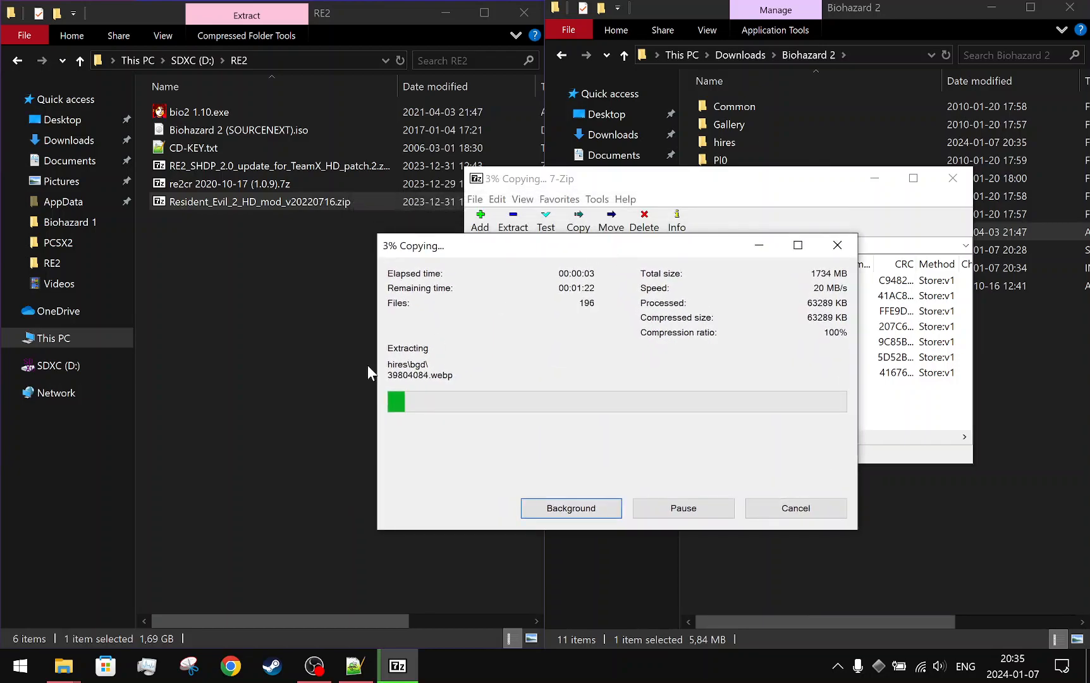
{"action": "left_click", "coordinate": [285, 374]}
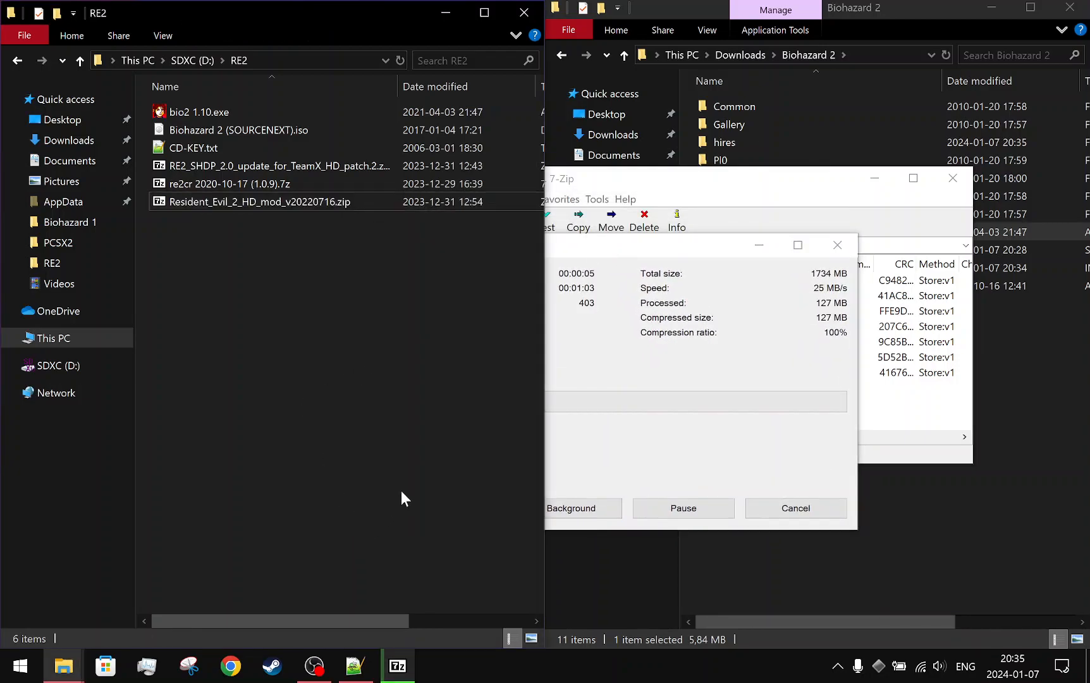
{"action": "left_click", "coordinate": [599, 411]}
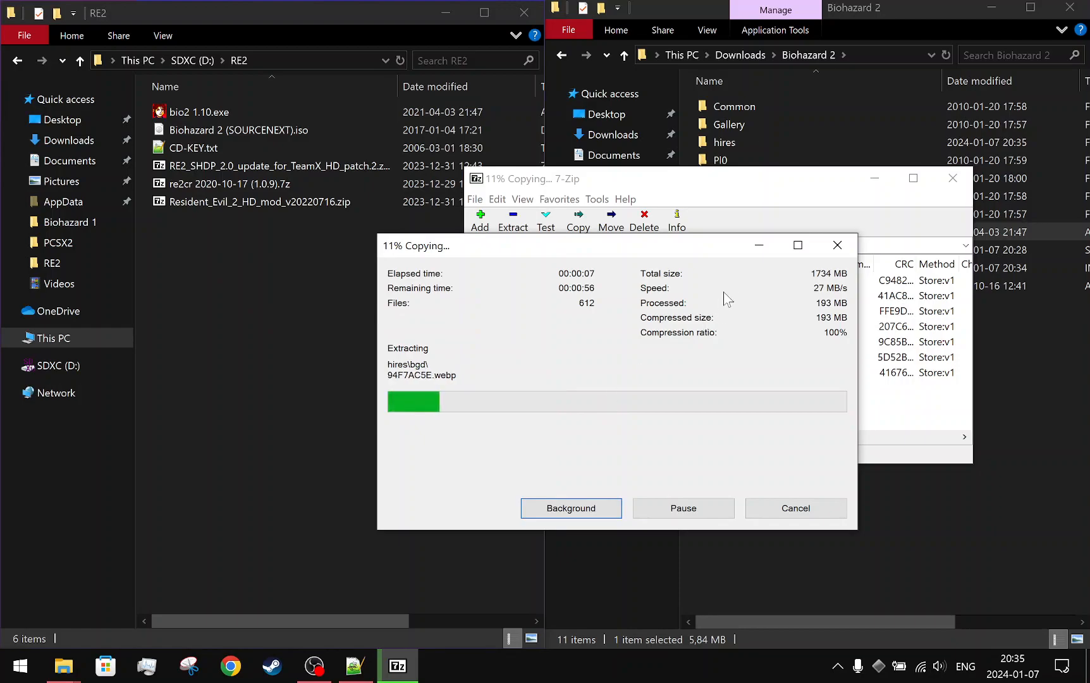
{"action": "left_click", "coordinate": [758, 246]}
{"action": "left_click", "coordinate": [865, 189]}
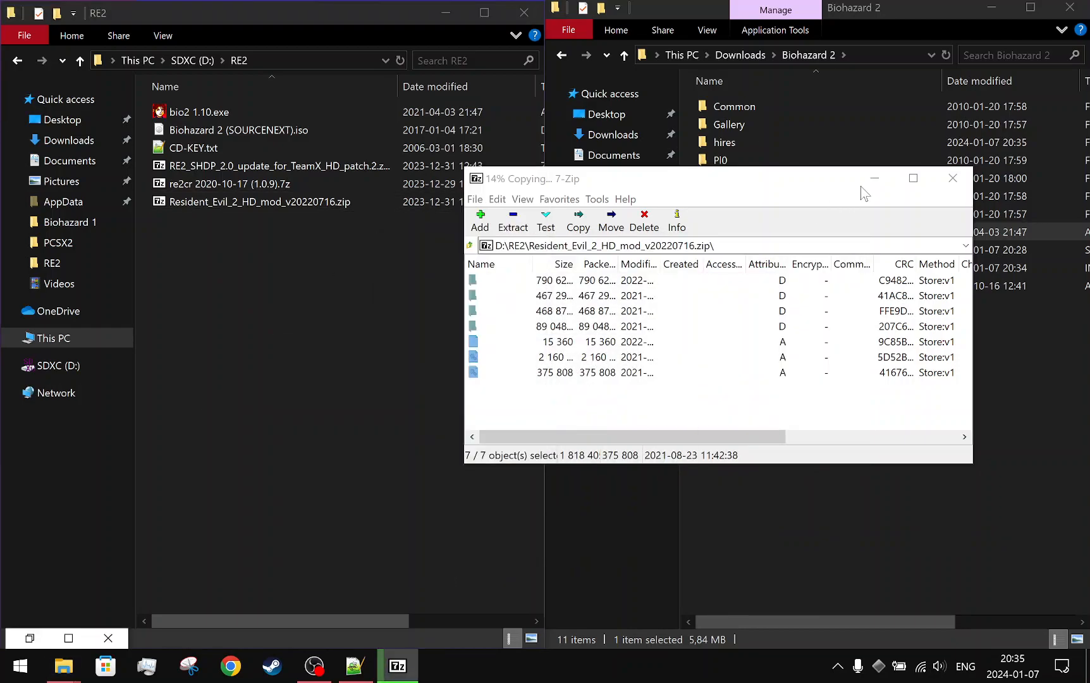
{"action": "left_click", "coordinate": [405, 403]}
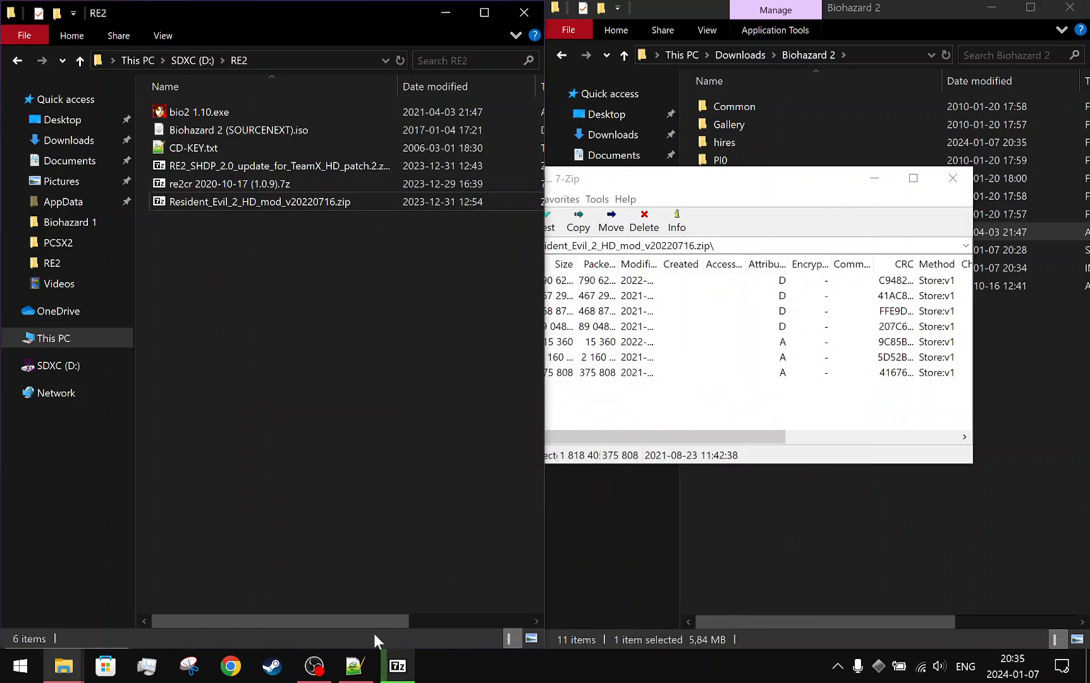
{"action": "left_click", "coordinate": [395, 664]}
{"action": "left_click", "coordinate": [279, 499]}
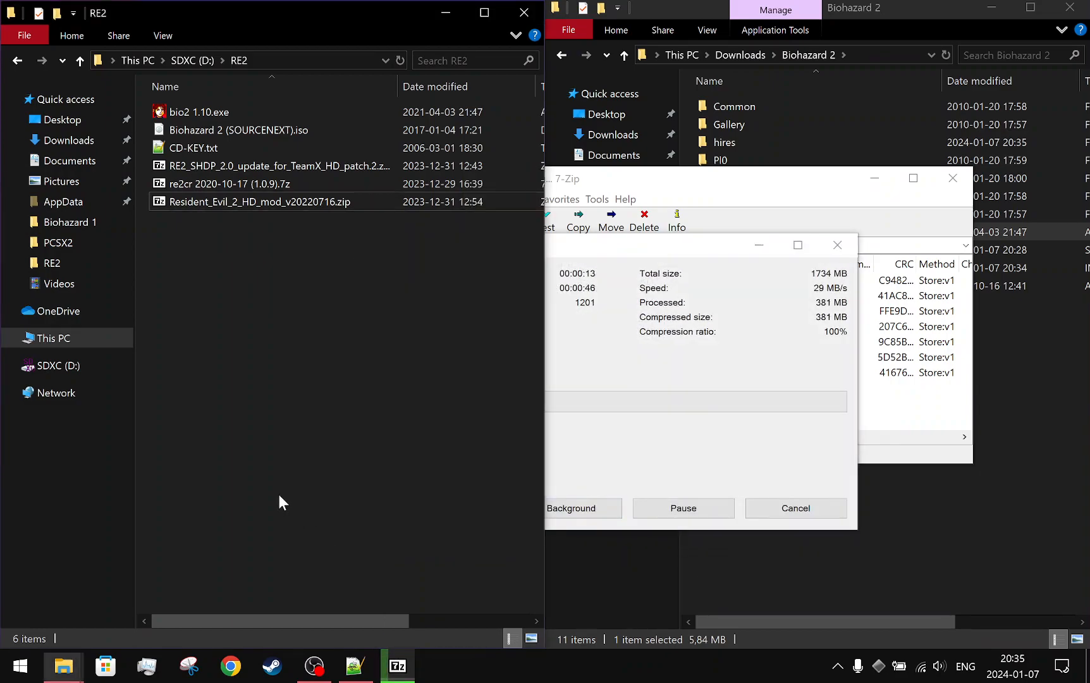
{"action": "left_click", "coordinate": [208, 60]}
{"action": "double_click", "coordinate": [207, 128]}
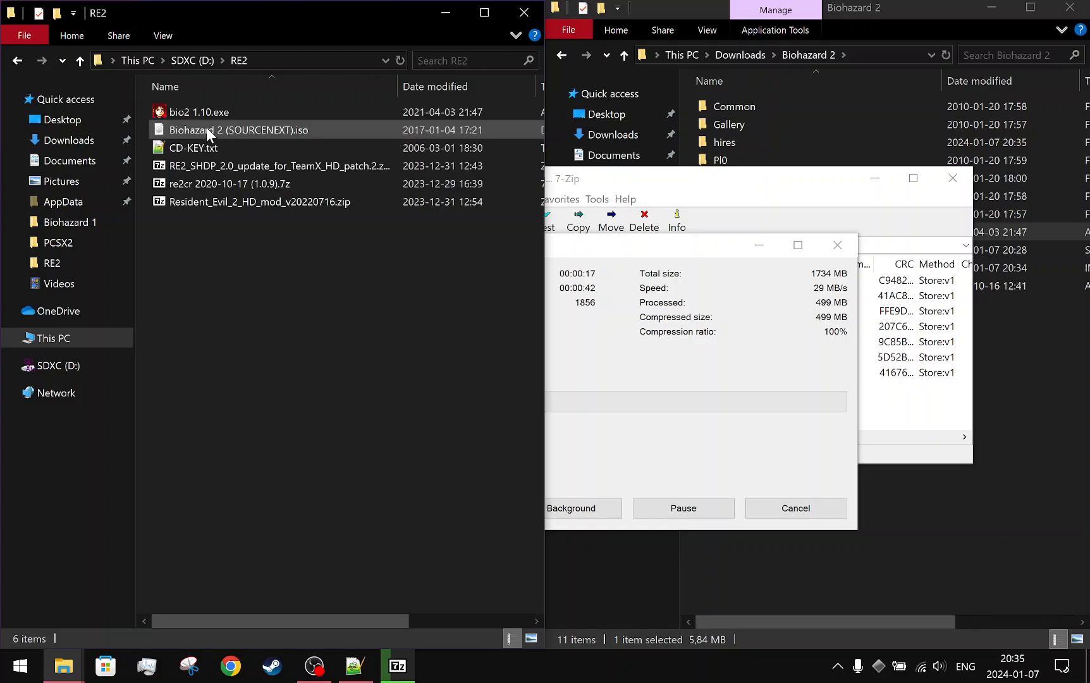
- Move the copy progress window aside and open RE2_SHDP_2.0_update_for_TeamX_HD_patch.2.zip from the RE2 folder
{"action": "left_click", "coordinate": [227, 169]}
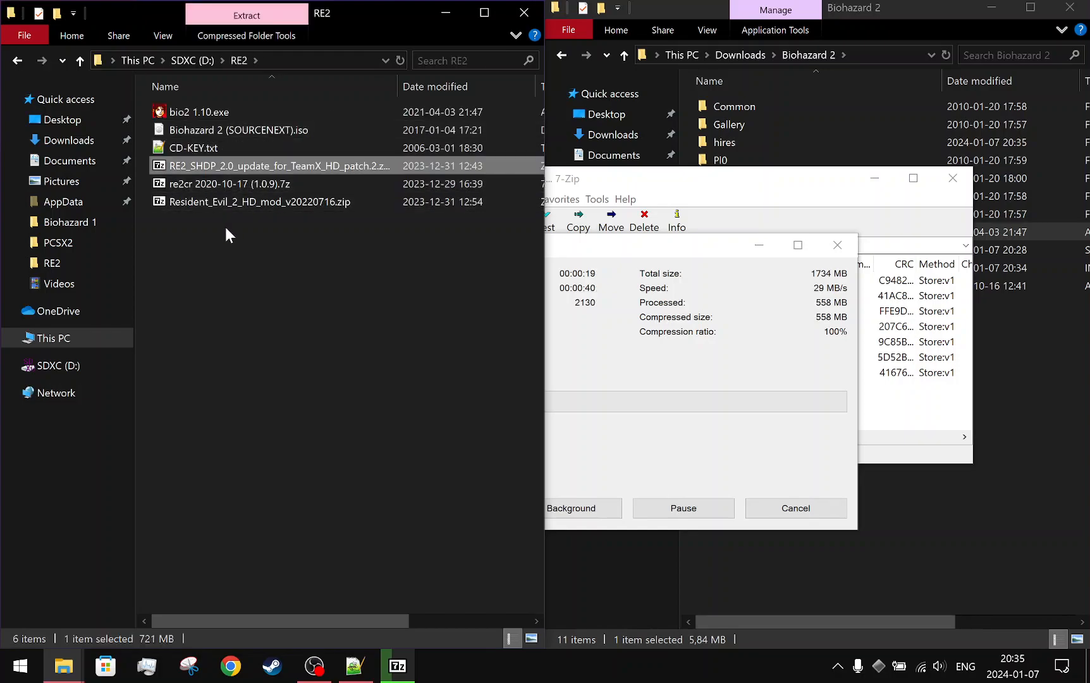
{"action": "left_click", "coordinate": [637, 177]}
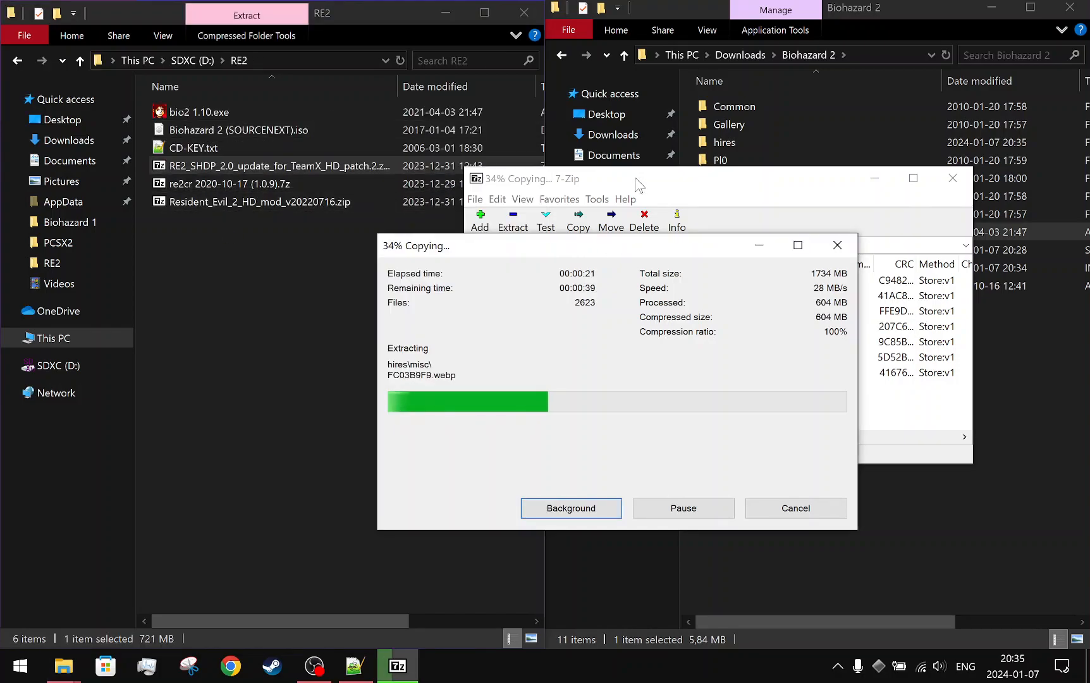
{"action": "left_click_drag", "start_coordinate": [457, 247], "coordinate": [625, 417]}
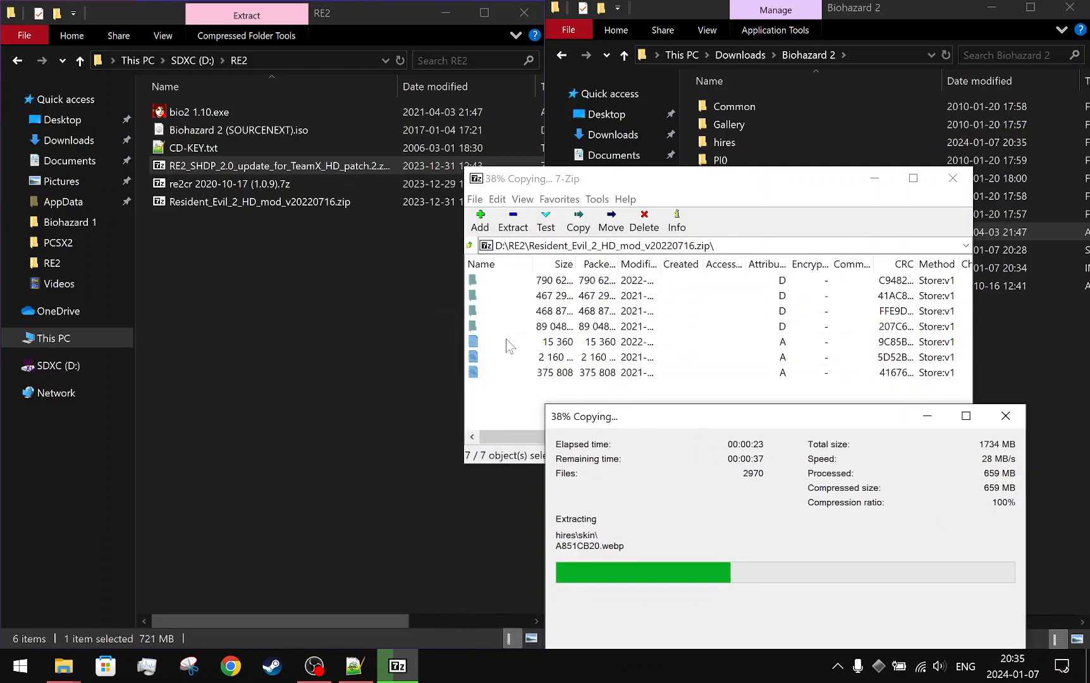
{"action": "left_click", "coordinate": [240, 274]}
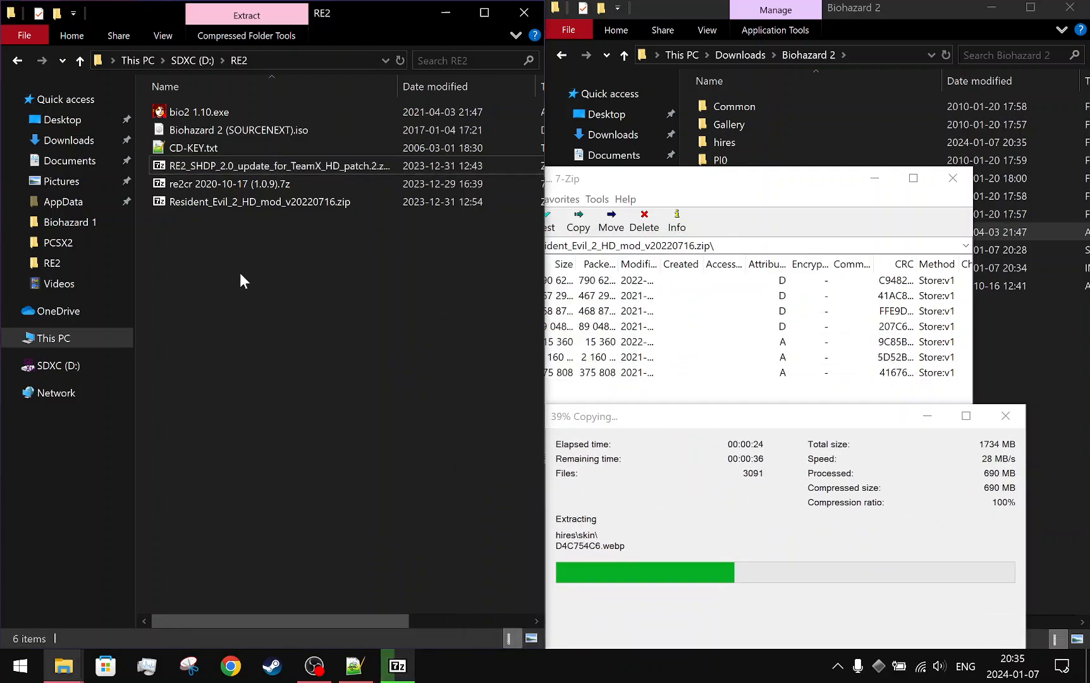
{"action": "double_click", "coordinate": [228, 168]}
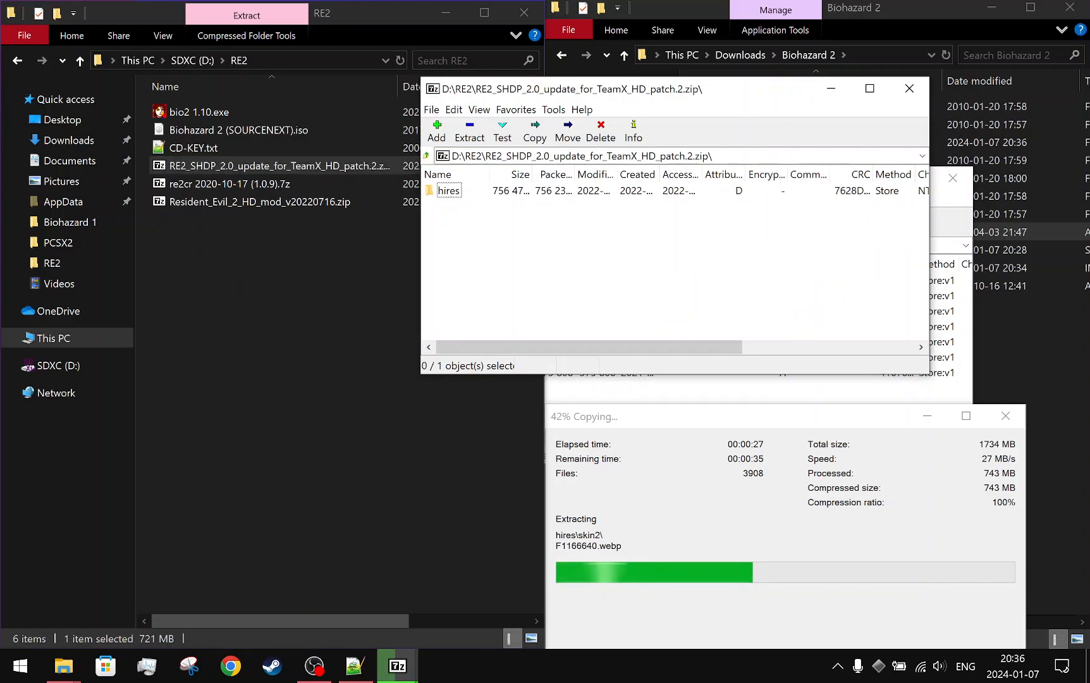
- Let the HD mod extraction replace all existing files in the Biohazard 2 folder and reposition the SHDP patch archive window
{"action": "left_click", "coordinate": [377, 238]}
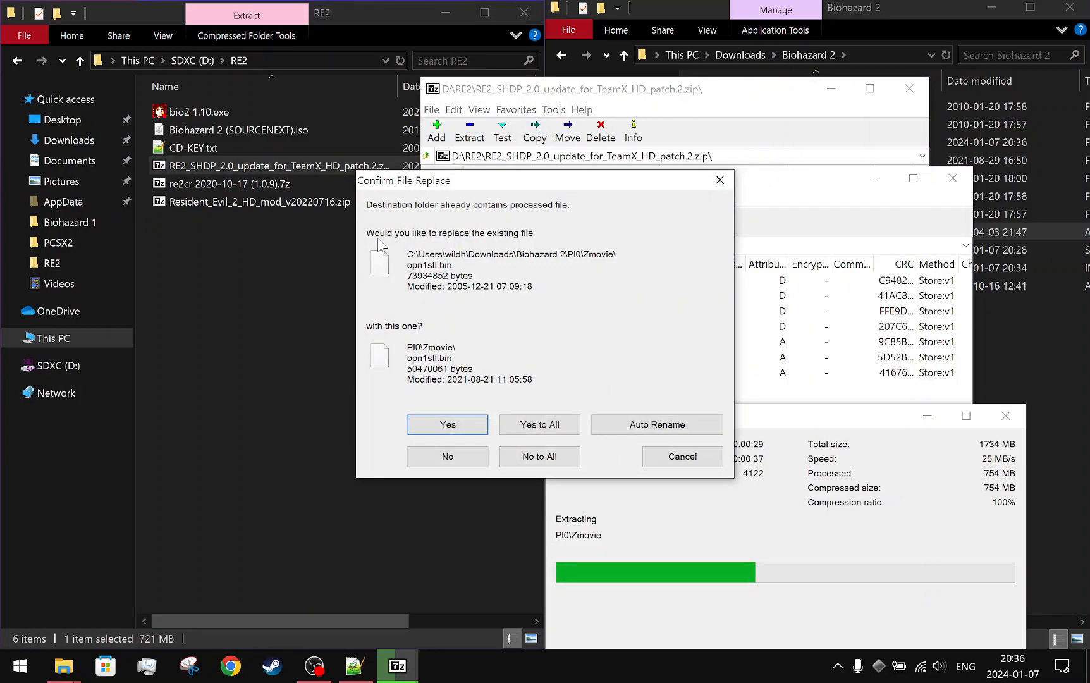
{"action": "left_click", "coordinate": [530, 430]}
{"action": "left_click_drag", "start_coordinate": [563, 95], "coordinate": [482, 209]}
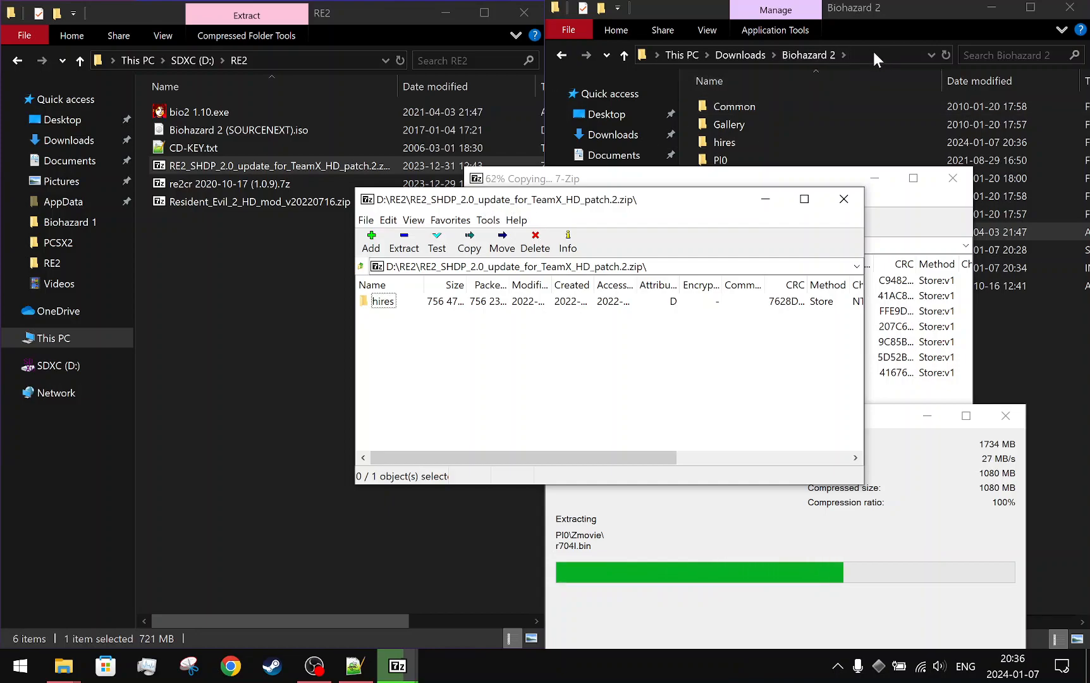
{"action": "left_click_drag", "start_coordinate": [643, 196], "coordinate": [567, 173]}
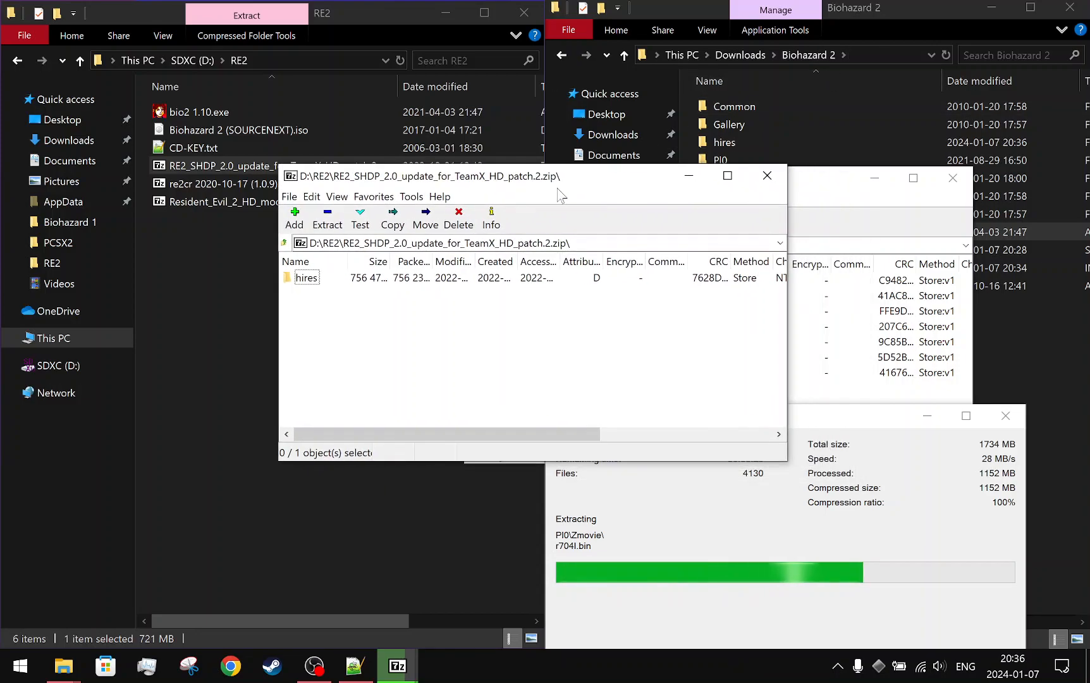
- Extract the hires folder of the SHDP 2.0 patch archive into the Biohazard 2 folder in Downloads, replacing all existing files
{"action": "left_click", "coordinate": [306, 279]}
{"action": "left_click_drag", "start_coordinate": [344, 174], "coordinate": [435, 159]}
{"action": "left_click", "coordinate": [374, 245]}
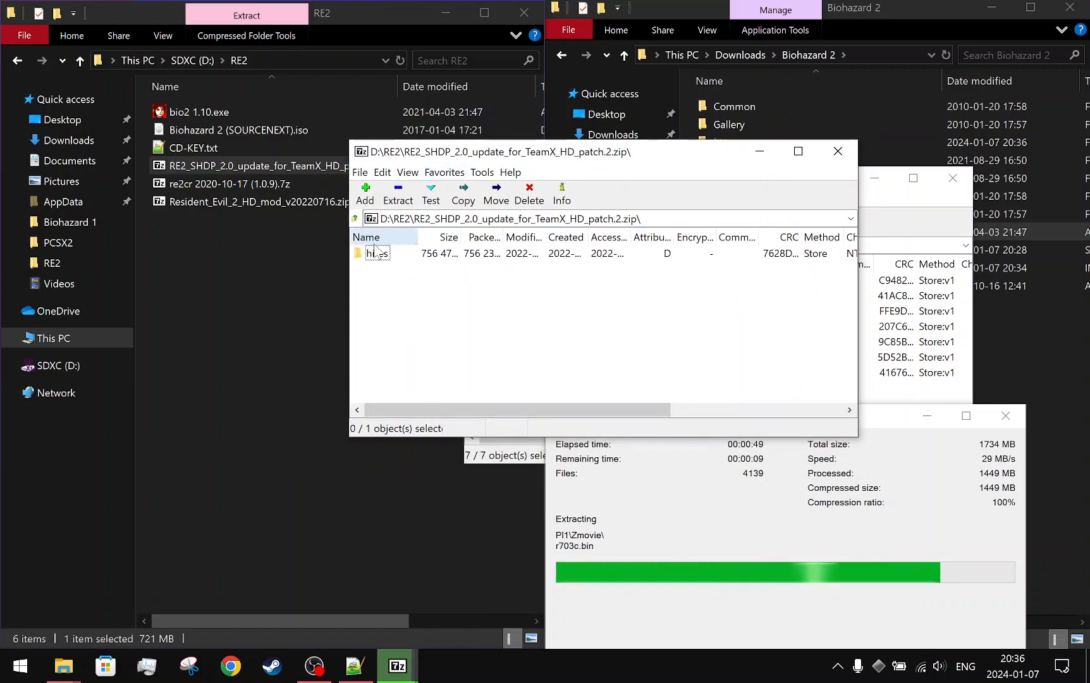
{"action": "left_click", "coordinate": [376, 253]}
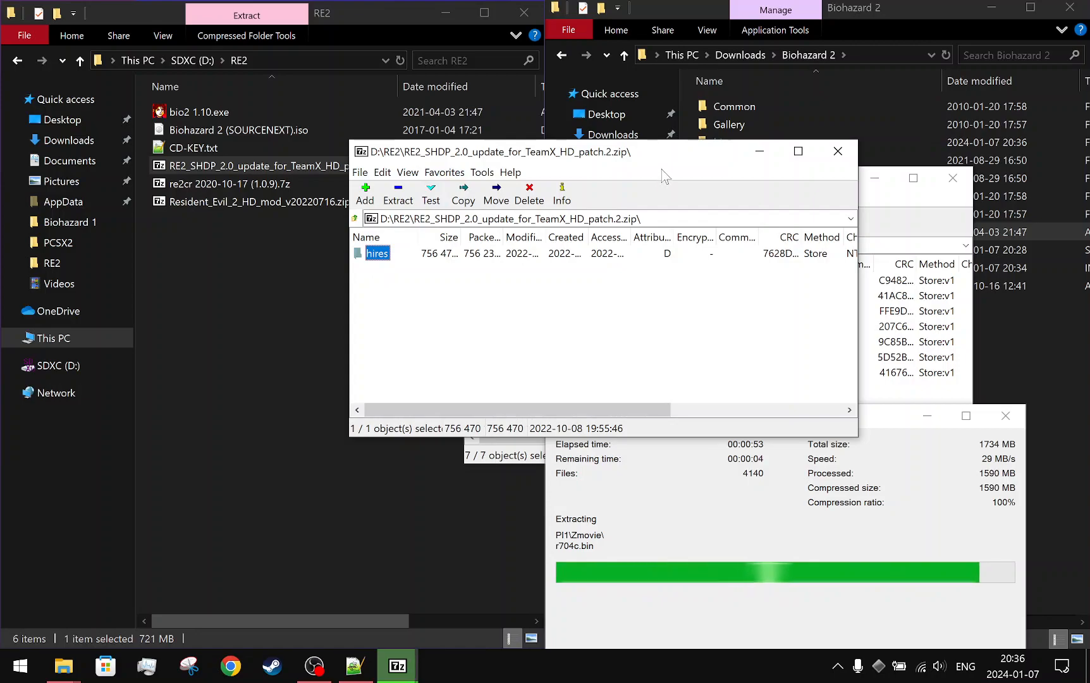
{"action": "left_click_drag", "start_coordinate": [655, 152], "coordinate": [655, 196]}
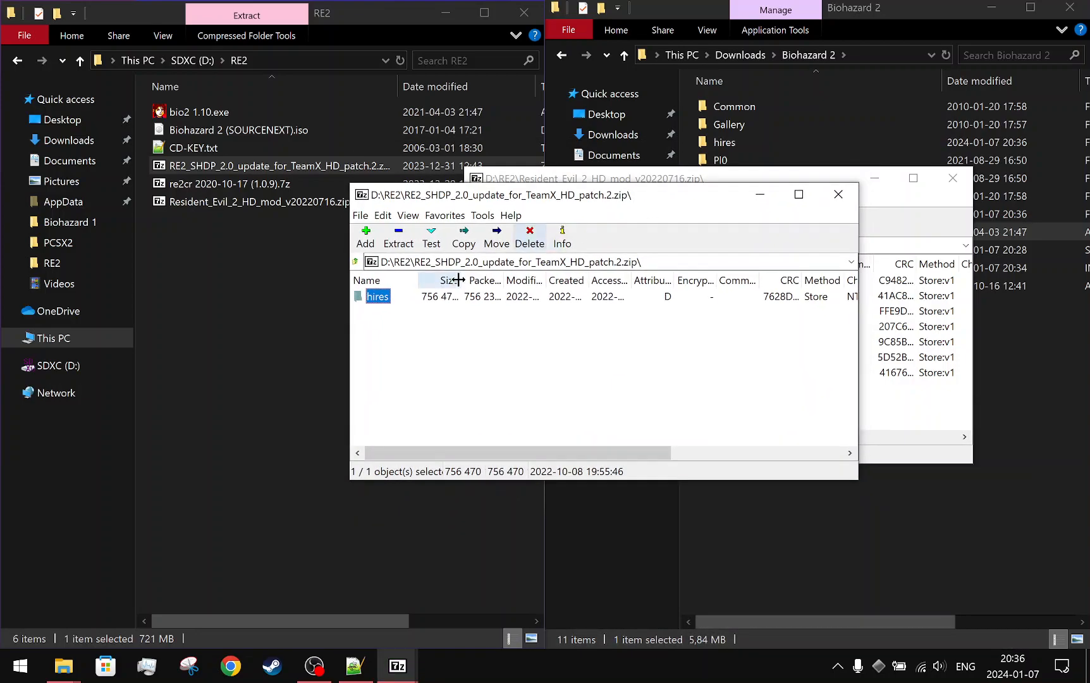
{"action": "left_click", "coordinate": [407, 239]}
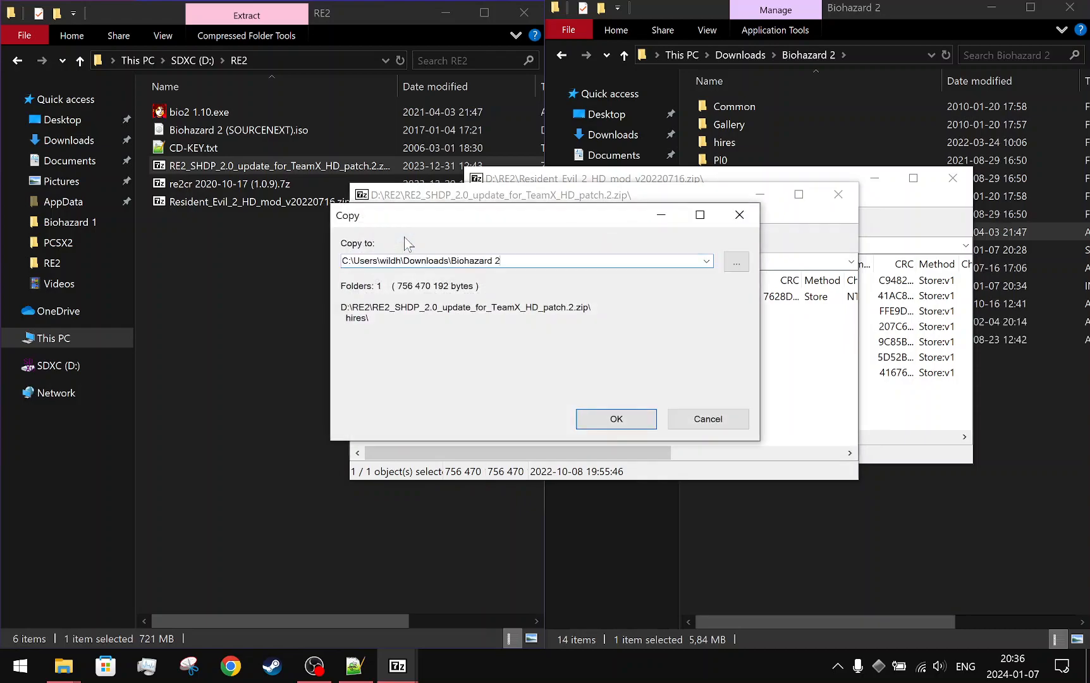
{"action": "left_click", "coordinate": [612, 420]}
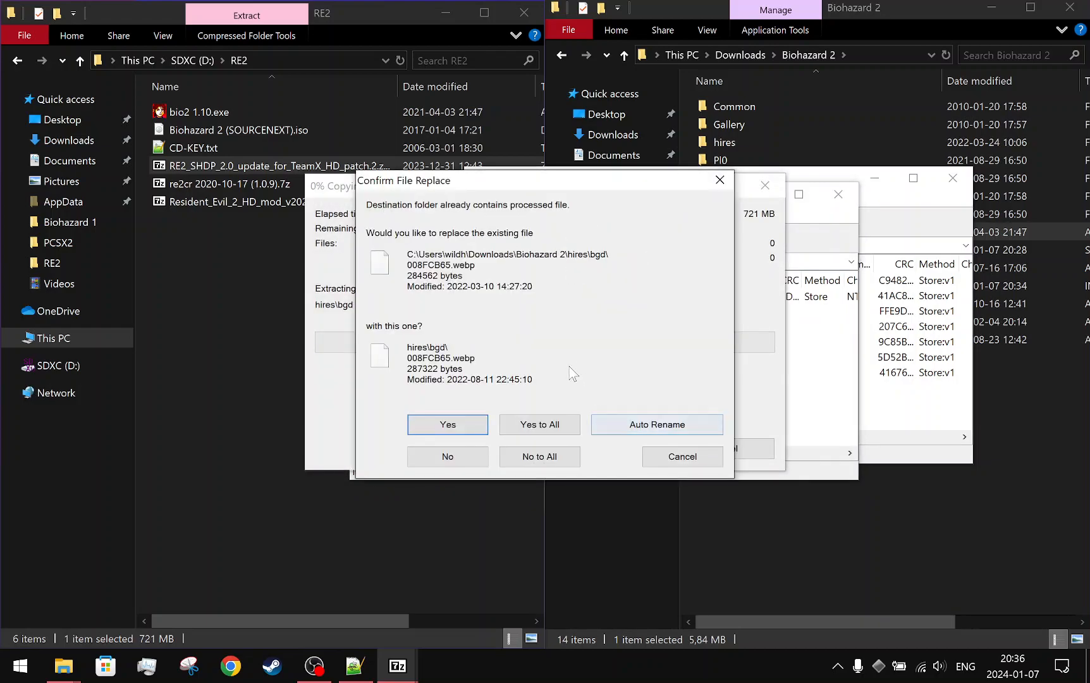
{"action": "left_click", "coordinate": [510, 425]}
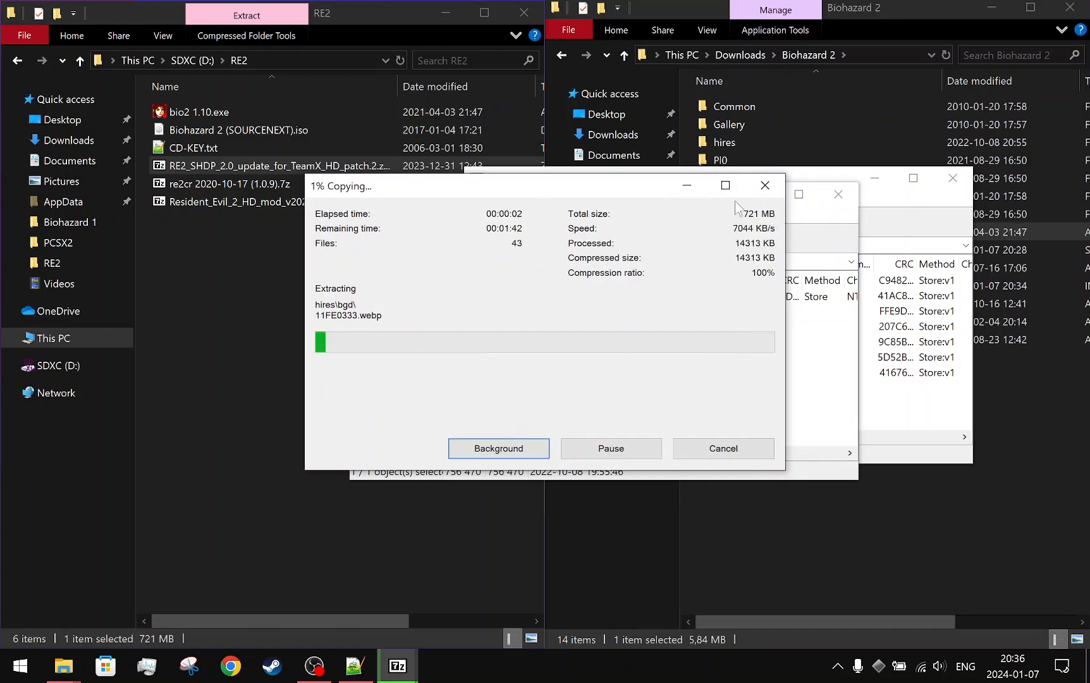
- Minimize the patch's copy progress window and close the Resident_Evil_2_HD_mod_v20220716.zip archive window
{"action": "left_click", "coordinate": [692, 185]}
{"action": "left_click", "coordinate": [953, 177]}
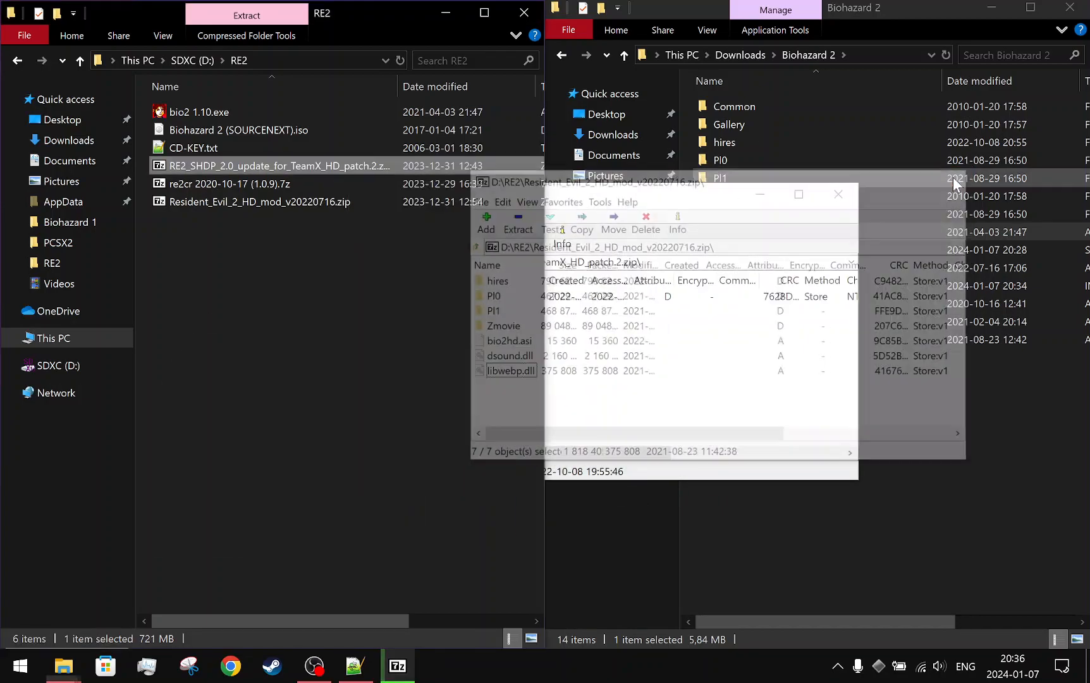
{"action": "left_click", "coordinate": [744, 193]}
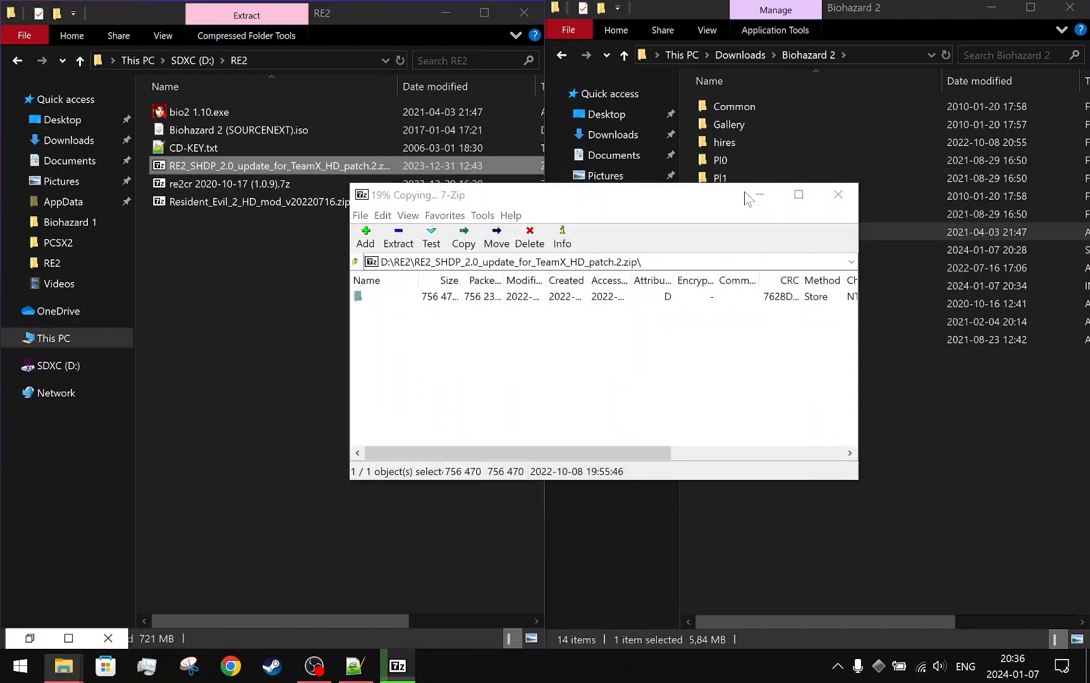
{"action": "left_click", "coordinate": [246, 329]}
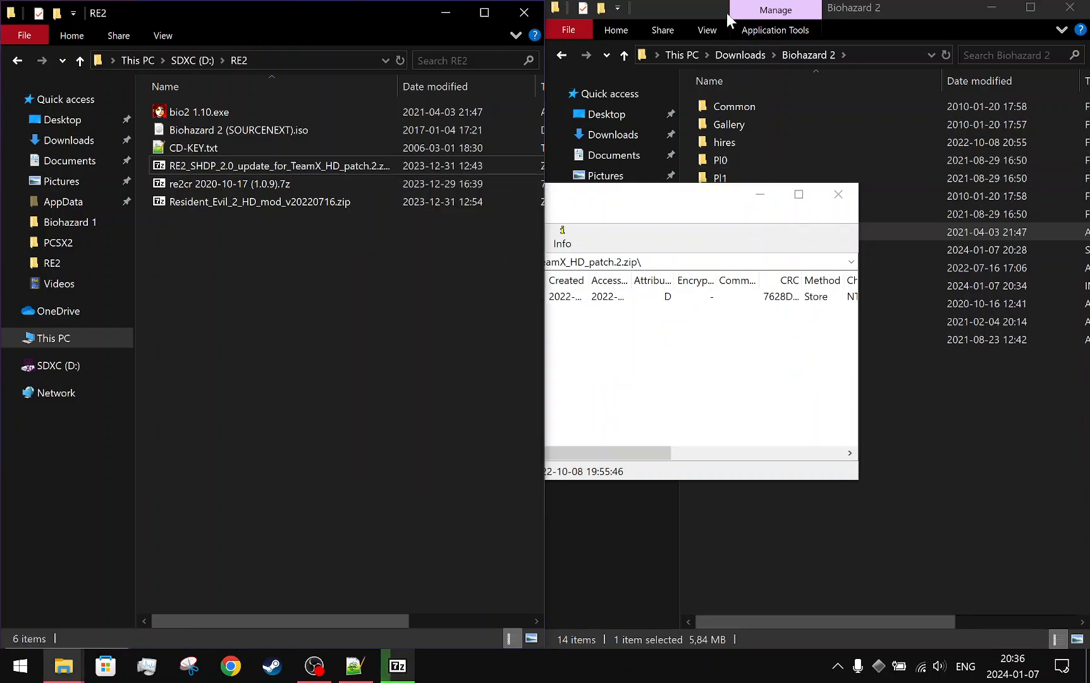
- Review the Biohazard 2 game folder's contents, checking the Pl0, Pl1, Zmovie, Gallery and hires folders
{"action": "left_click", "coordinate": [849, 160]}
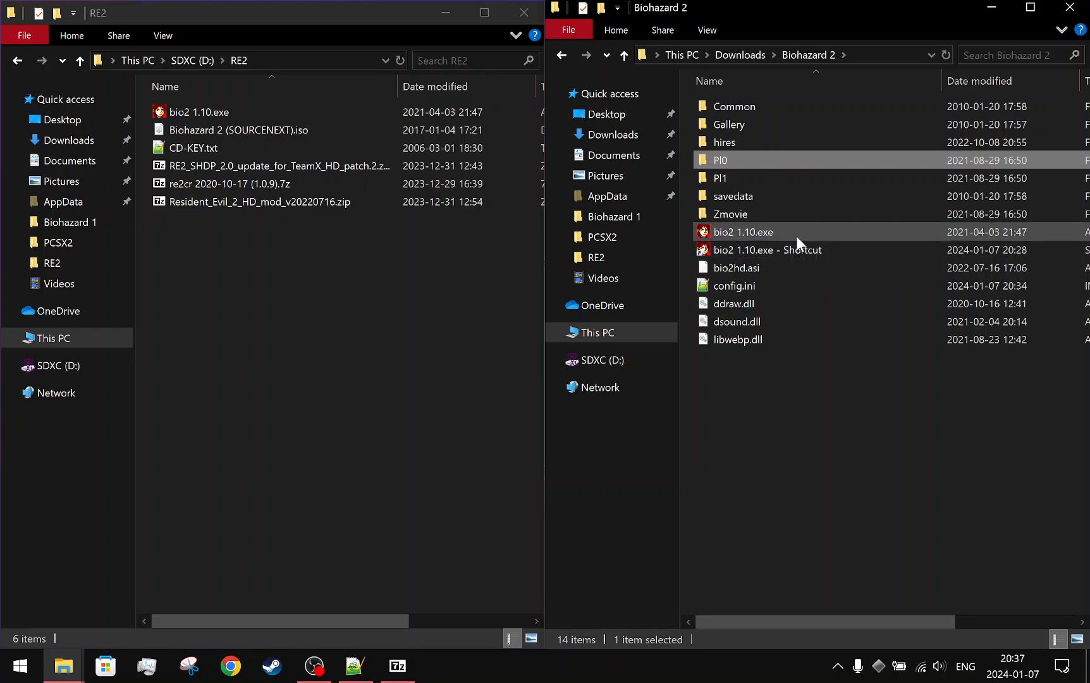
{"action": "left_click", "coordinate": [786, 211]}
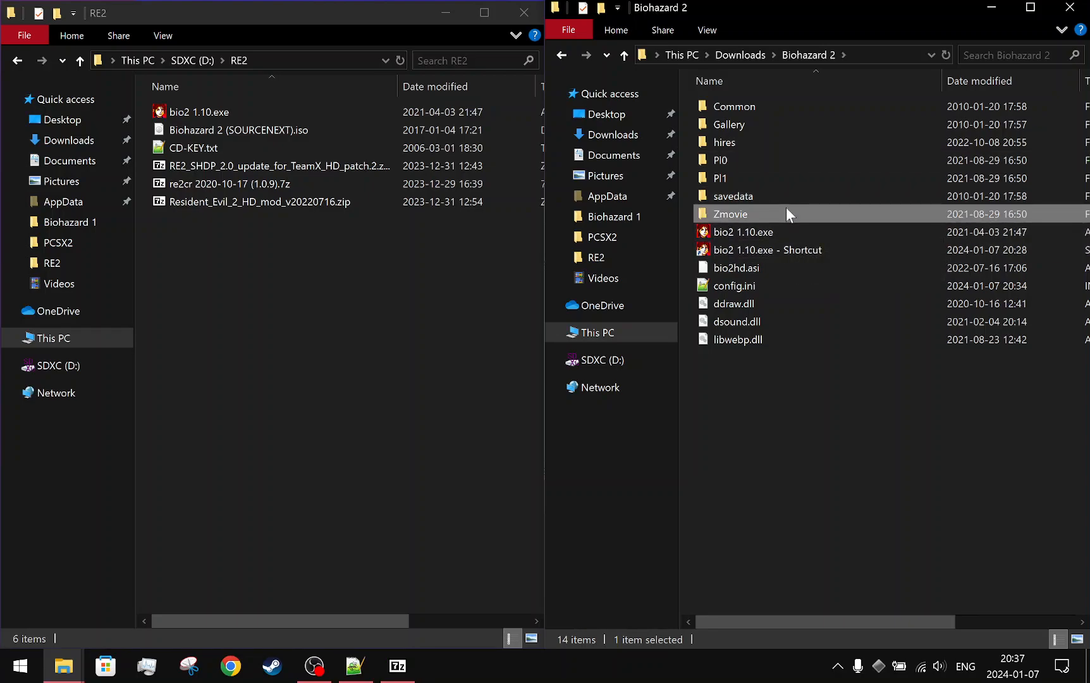
{"action": "left_click", "coordinate": [779, 177]}
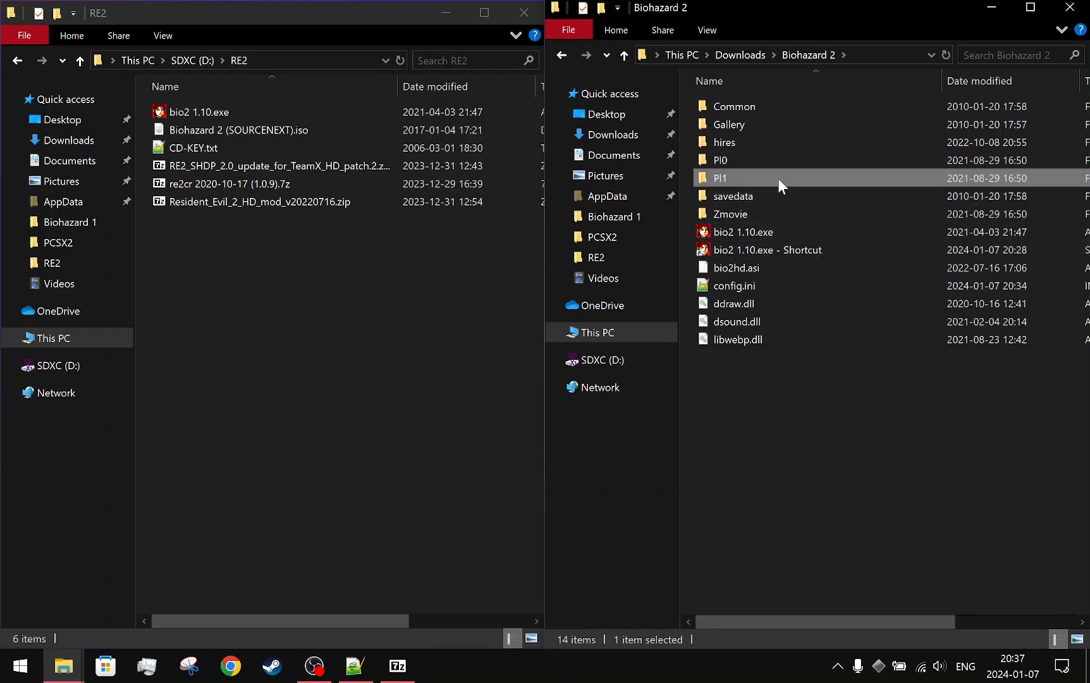
{"action": "left_click", "coordinate": [779, 136]}
{"action": "left_click", "coordinate": [775, 125]}
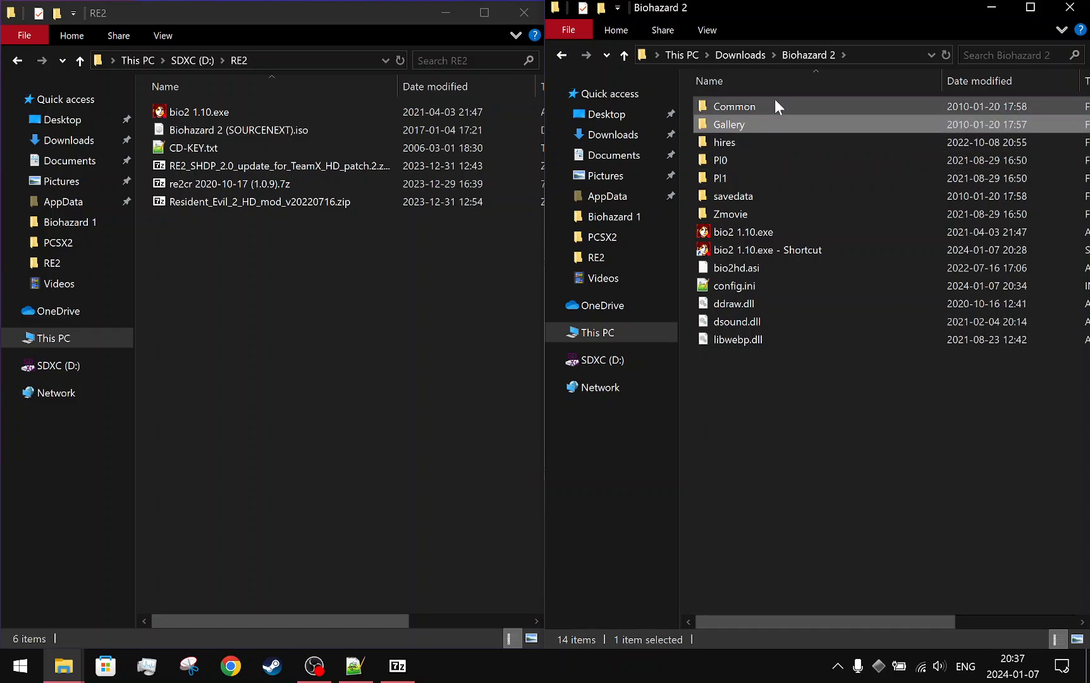
{"action": "left_click", "coordinate": [736, 137]}
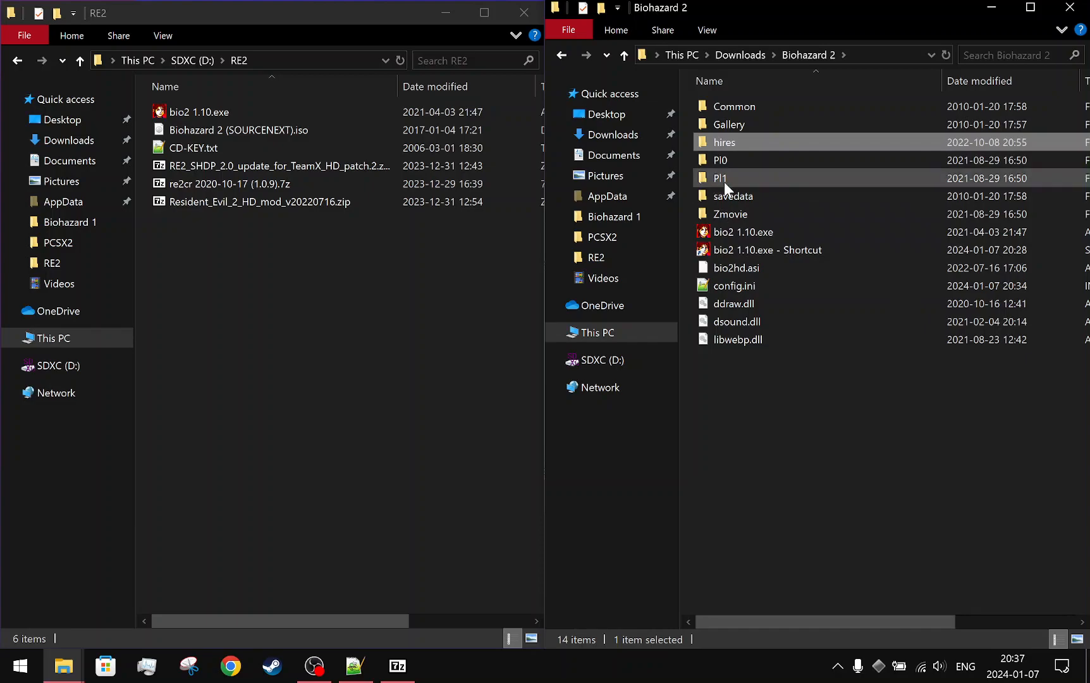
{"action": "mouse_move", "coordinate": [734, 179]}
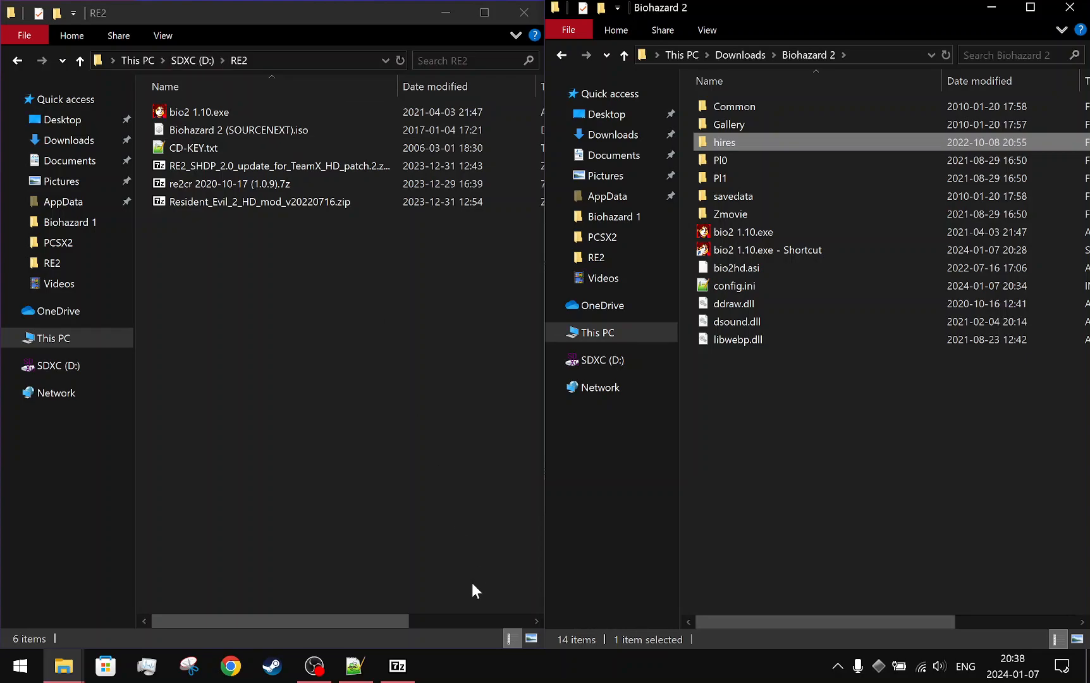
- Show the RE3 folder of drive SDXC (D:) in one File Explorer window and the Downloads folder in the other
{"action": "left_click", "coordinate": [186, 60]}
{"action": "double_click", "coordinate": [224, 148]}
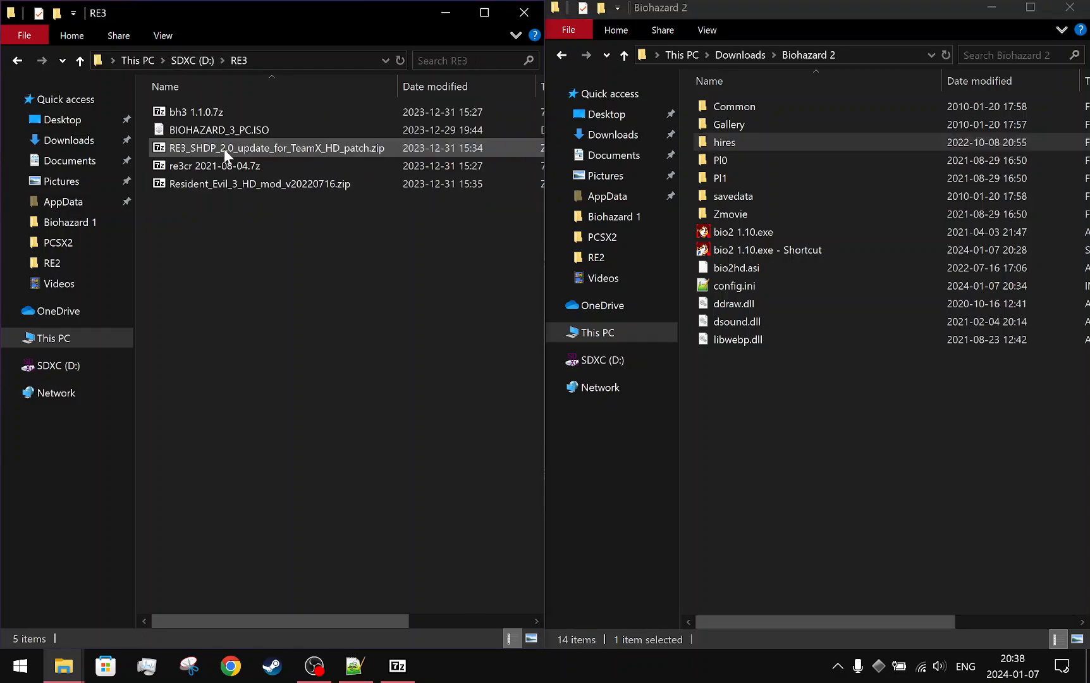
{"action": "left_click", "coordinate": [748, 55]}
- Create a new folder named Biohazard 3 in Downloads and open it
{"action": "left_click", "coordinate": [751, 162]}
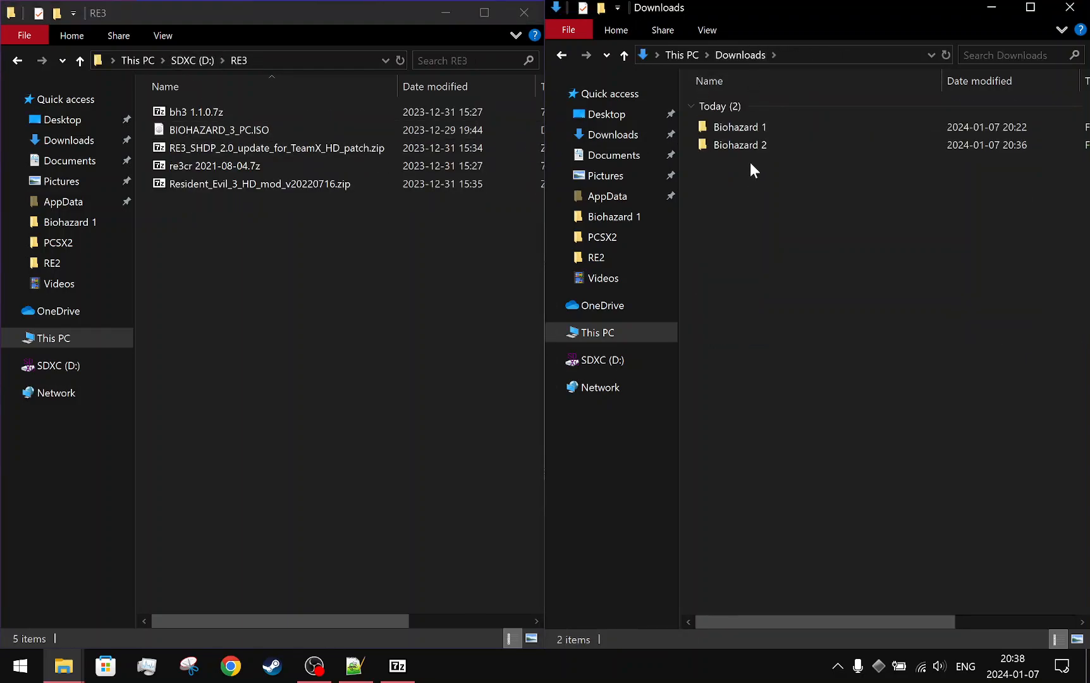
{"action": "right_click", "coordinate": [751, 163]}
{"action": "mouse_move", "coordinate": [889, 371]}
{"action": "left_click", "coordinate": [571, 371]}
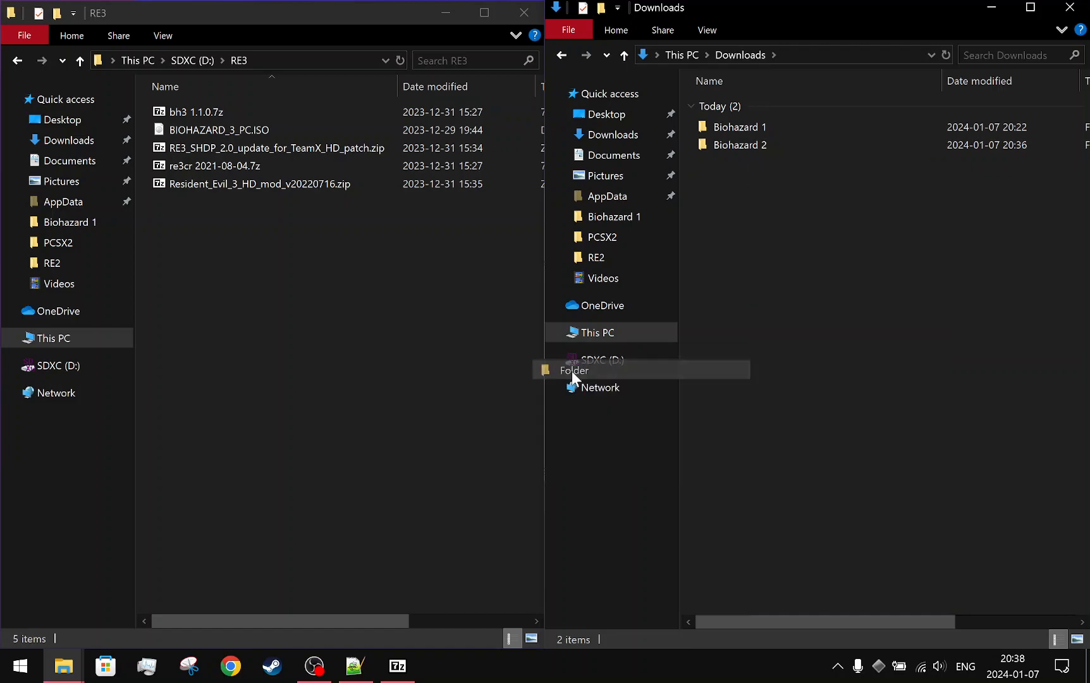
{"action": "type", "text": "Bio"}
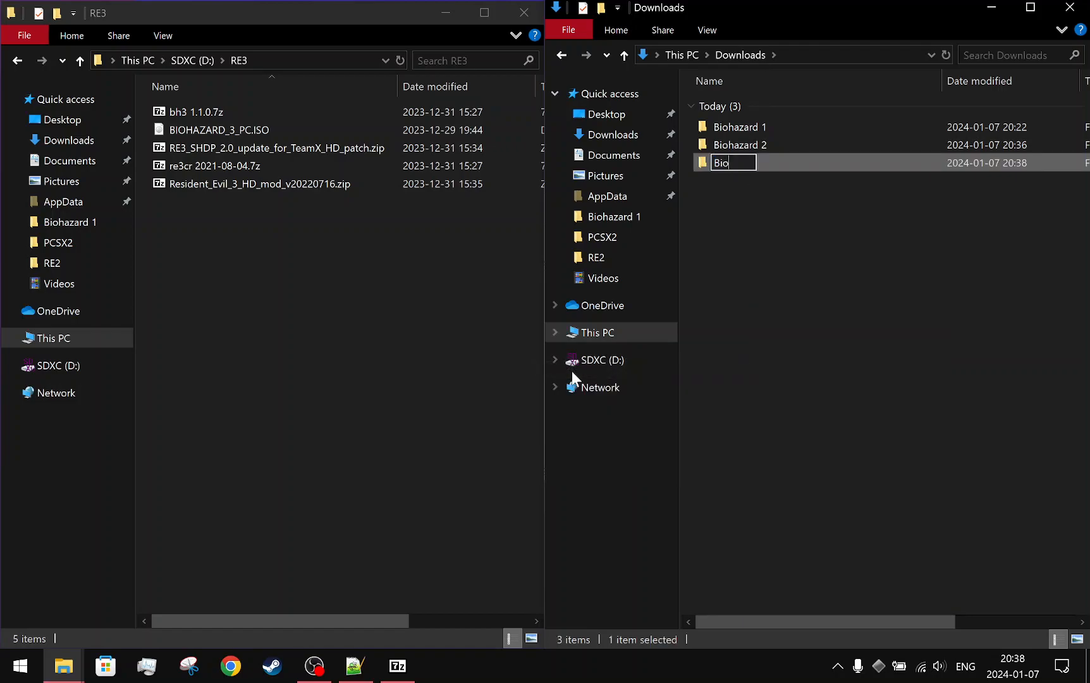
{"action": "type", "text": "hazard 3"}
{"action": "key", "text": "BackSpace"}
{"action": "type", "text": "3"}
{"action": "key", "text": "Return"}
{"action": "key", "text": "Return"}
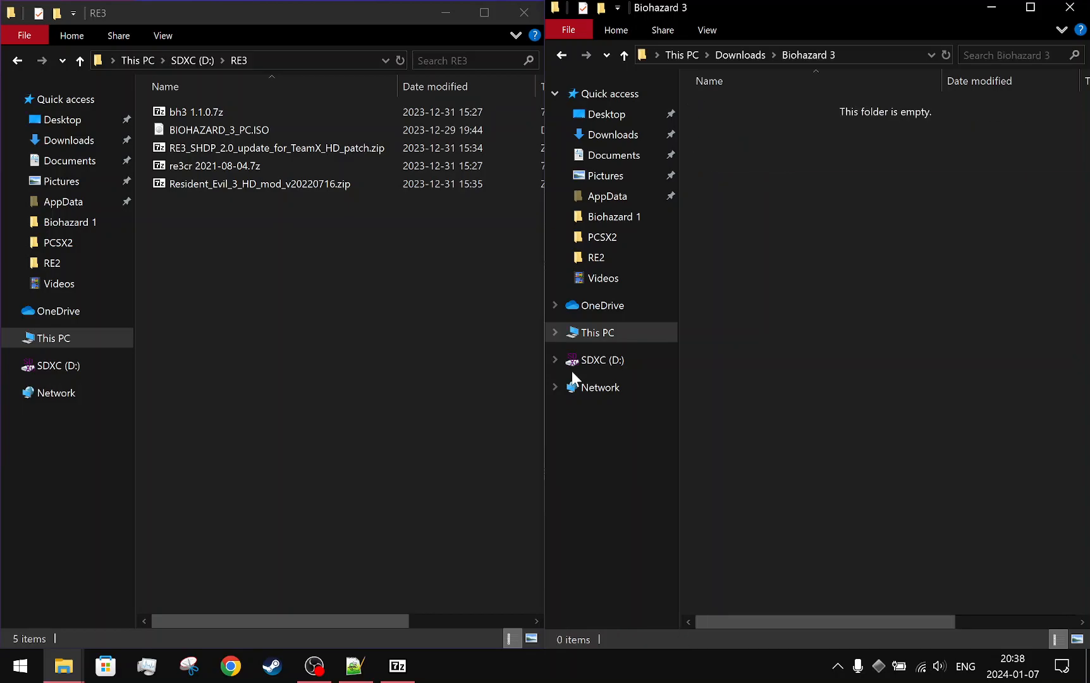
- Open the BIOHAZARD_3_PC.ISO disc image from the RE3 folder as an archive in 7-Zip
{"action": "left_click", "coordinate": [290, 131]}
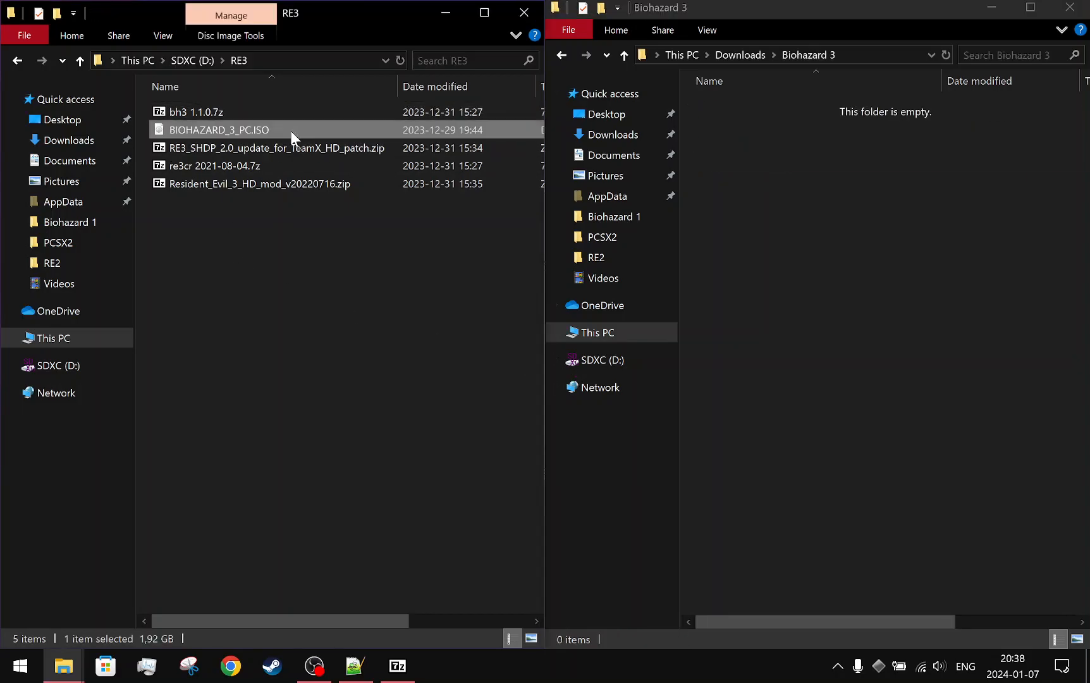
{"action": "right_click", "coordinate": [255, 130]}
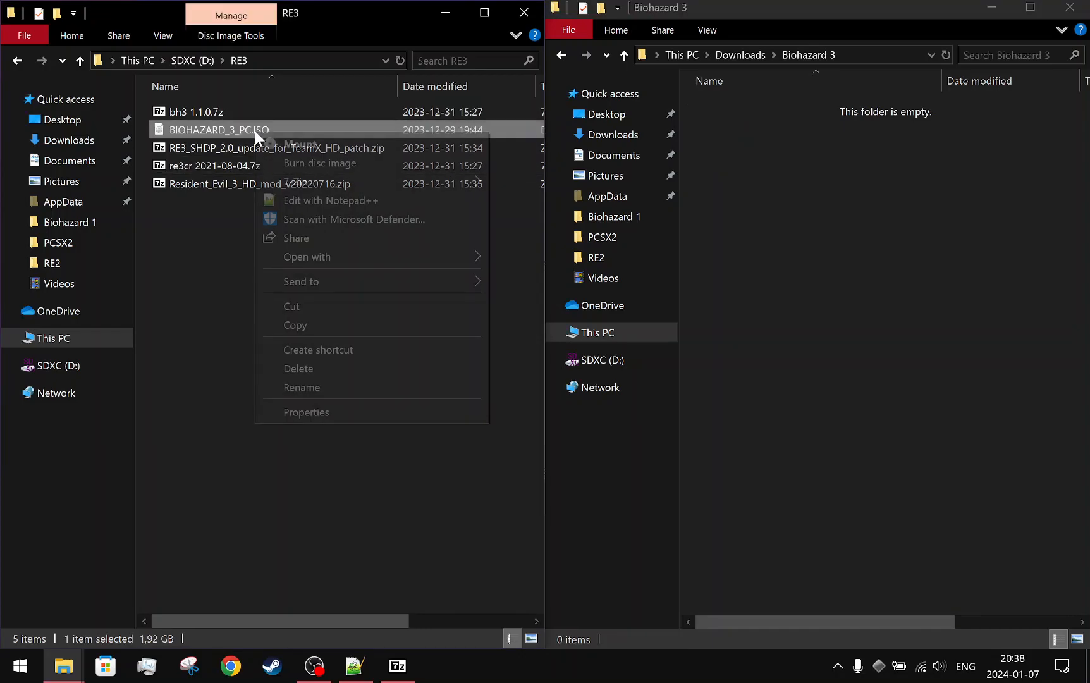
{"action": "mouse_move", "coordinate": [390, 182]}
{"action": "left_click", "coordinate": [540, 185]}
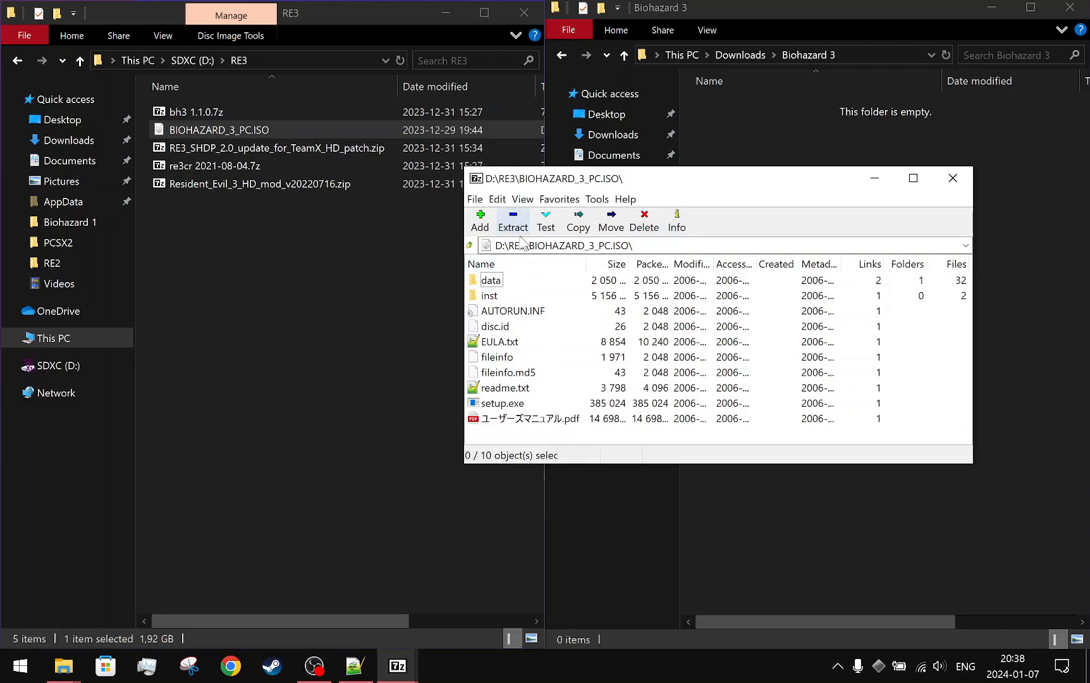
- Open the data folder inside the BIOHAZARD_3_PC.ISO archive and look through its game files
{"action": "double_click", "coordinate": [485, 280]}
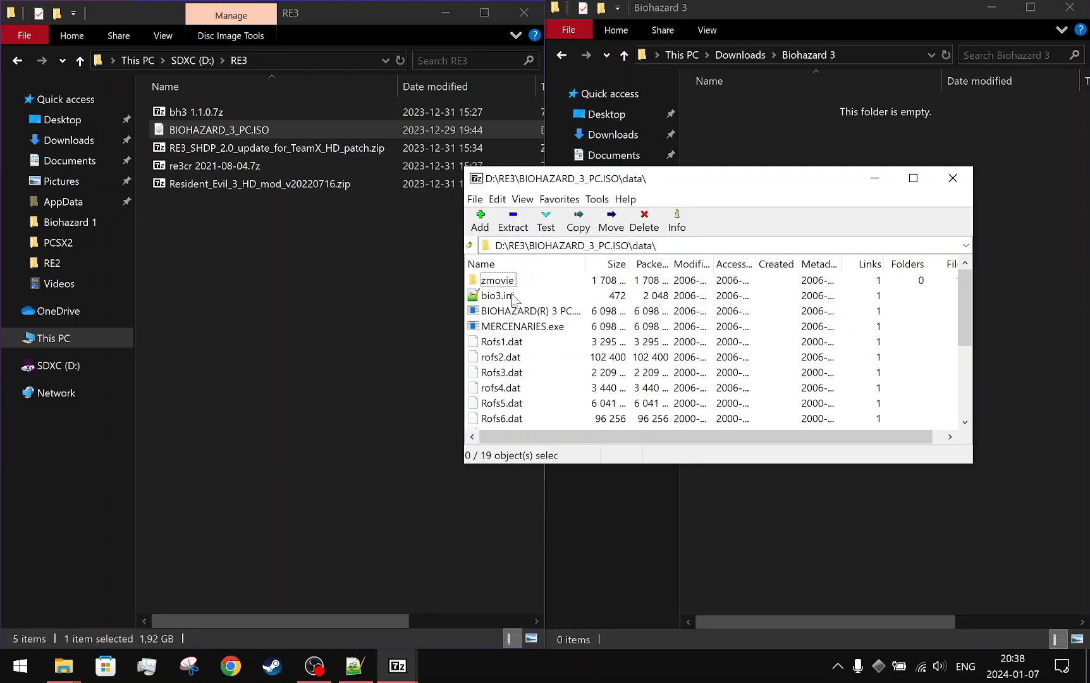
{"action": "scroll", "coordinate": [537, 324], "scroll_direction": "down", "scroll_amount": 3}
{"action": "scroll", "coordinate": [536, 325], "scroll_direction": "up", "scroll_amount": 3}
{"action": "left_click_drag", "start_coordinate": [541, 183], "coordinate": [562, 159]}
{"action": "scroll", "coordinate": [545, 272], "scroll_direction": "down", "scroll_amount": 3}
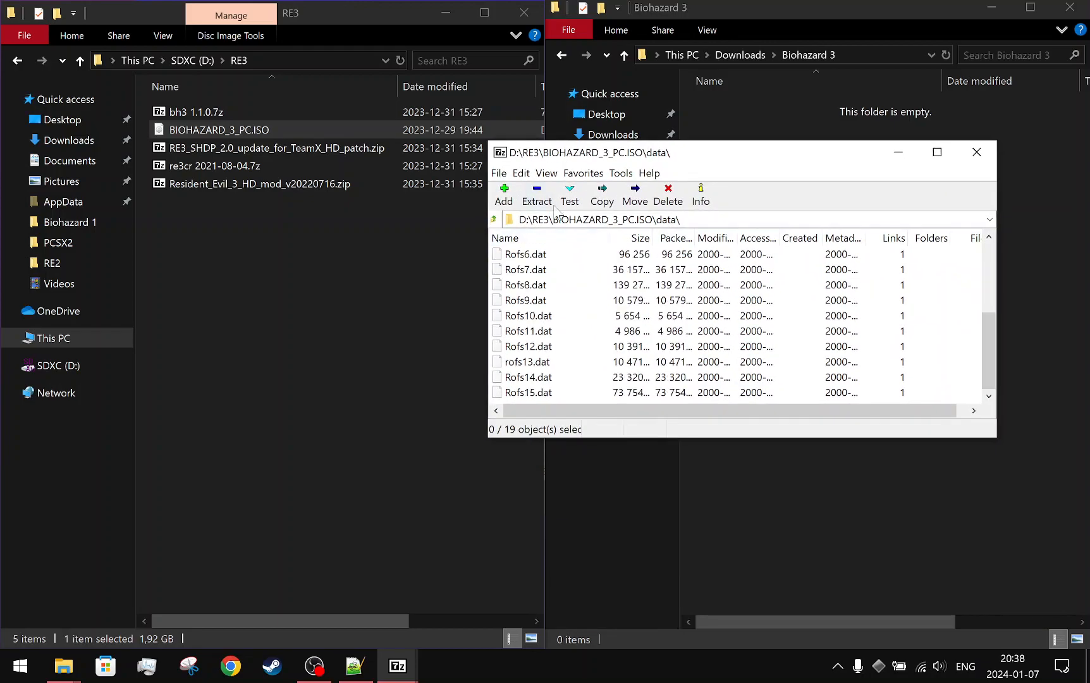
{"action": "scroll", "coordinate": [653, 306], "scroll_direction": "up", "scroll_amount": 3}
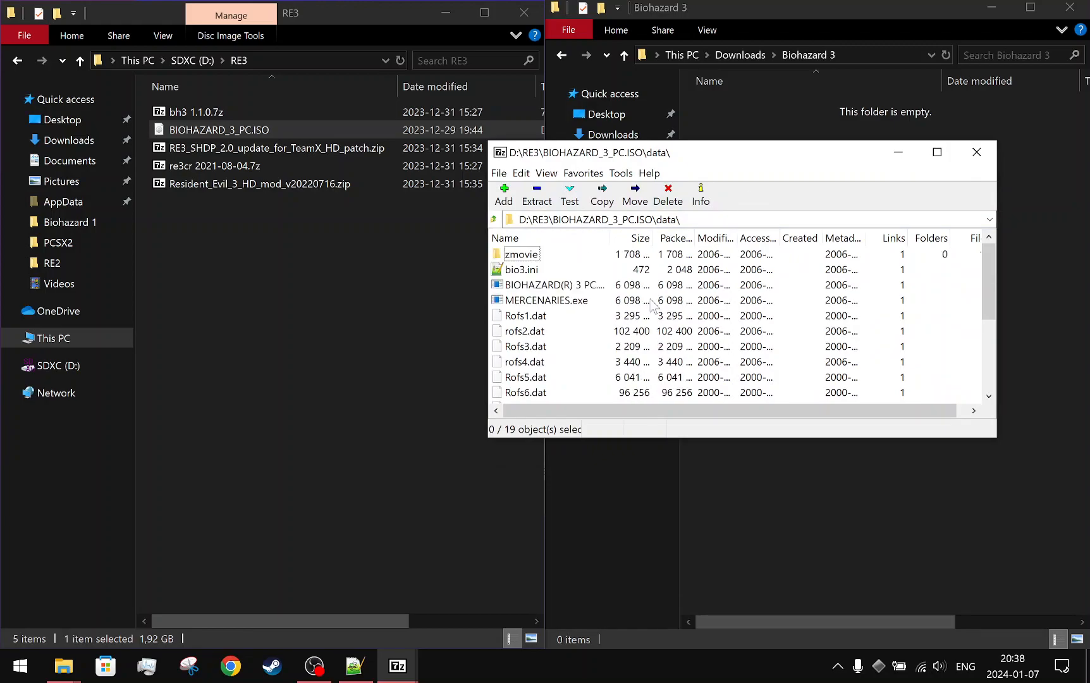
- Extract the entire contents of the disc image's data folder to the Biohazard 3 folder in Downloads
{"action": "left_click", "coordinate": [898, 55]}
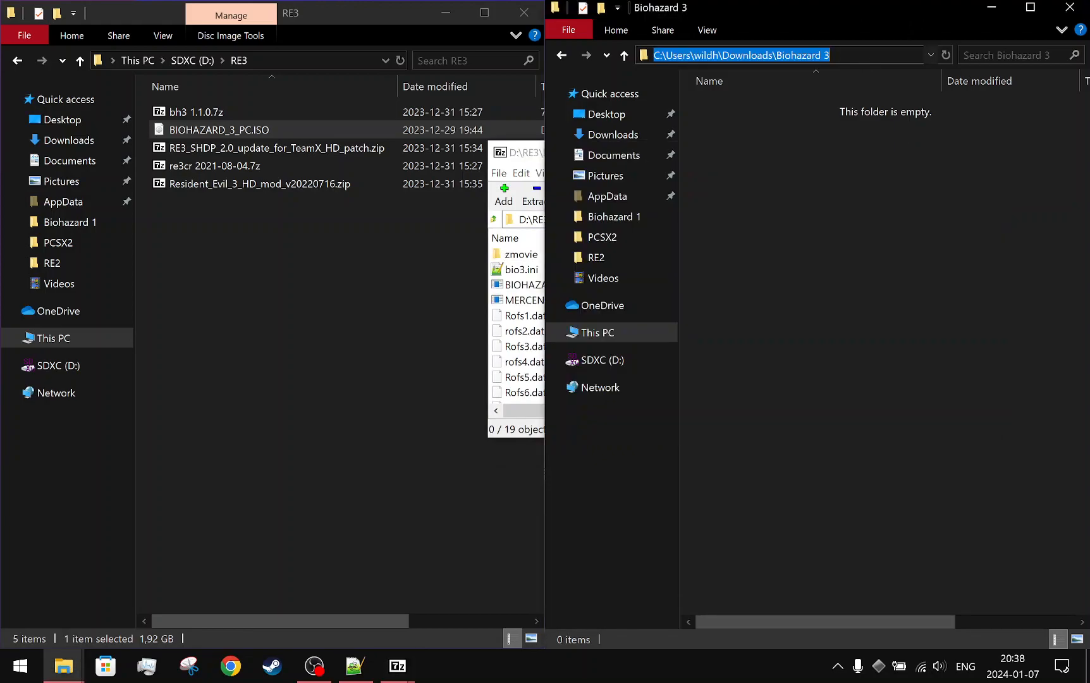
{"action": "left_click", "coordinate": [517, 153]}
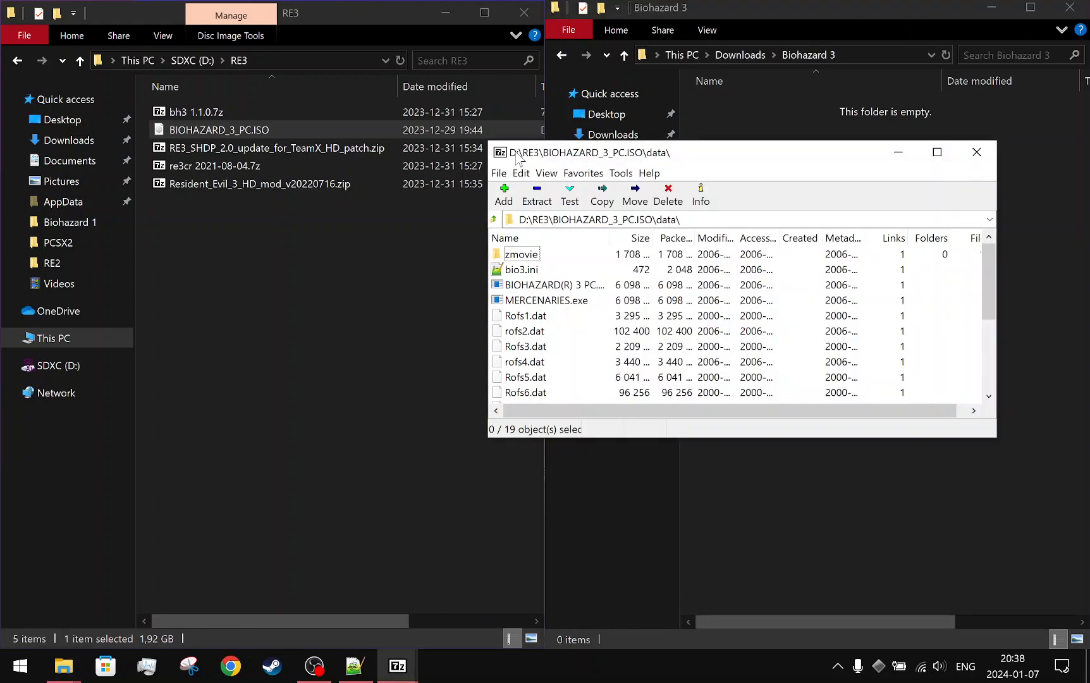
{"action": "left_click", "coordinate": [537, 195]}
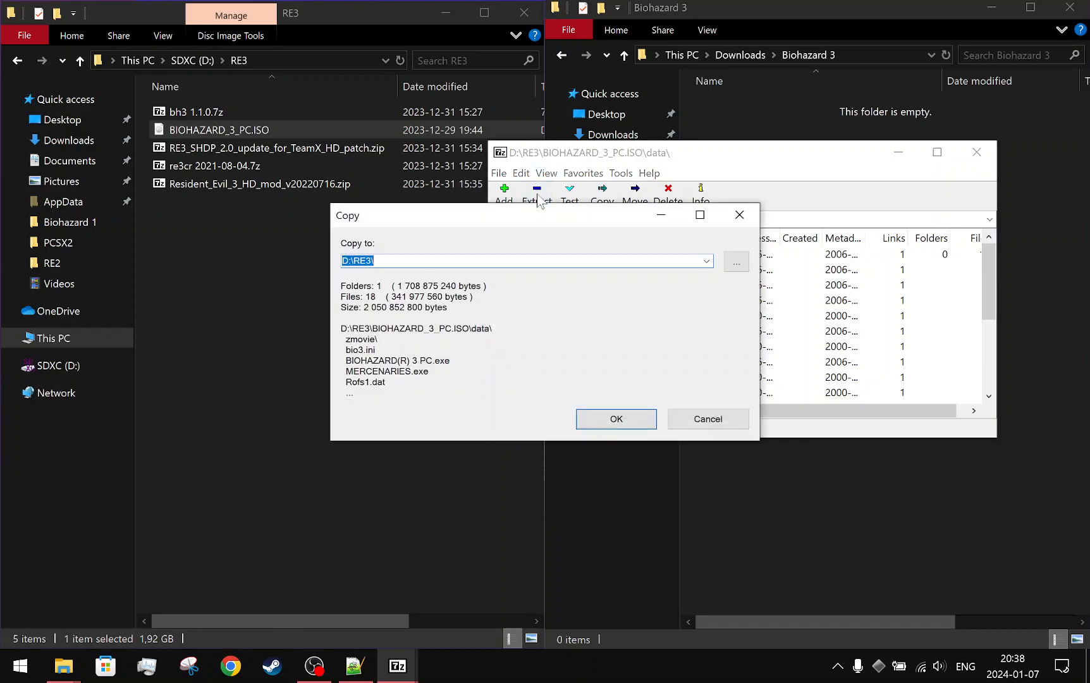
{"action": "type", "text": "C:\\Users\\wildh\\Downloads\\Biohazard 2"}
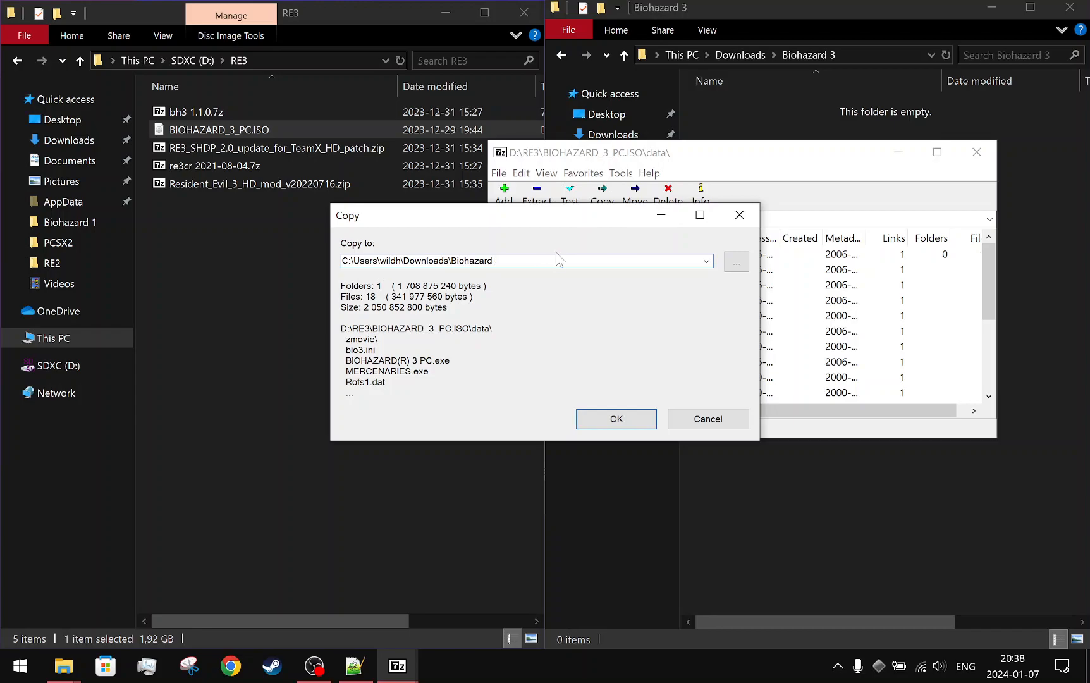
{"action": "left_click", "coordinate": [616, 420]}
{"action": "left_click", "coordinate": [762, 112]}
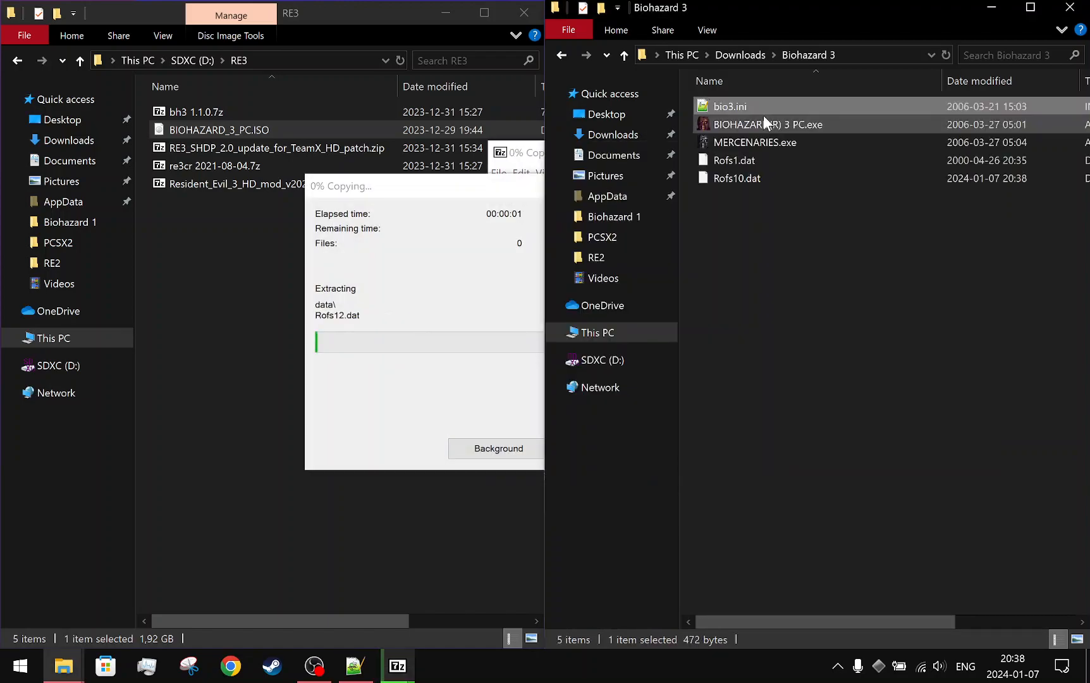
{"action": "left_click", "coordinate": [267, 429]}
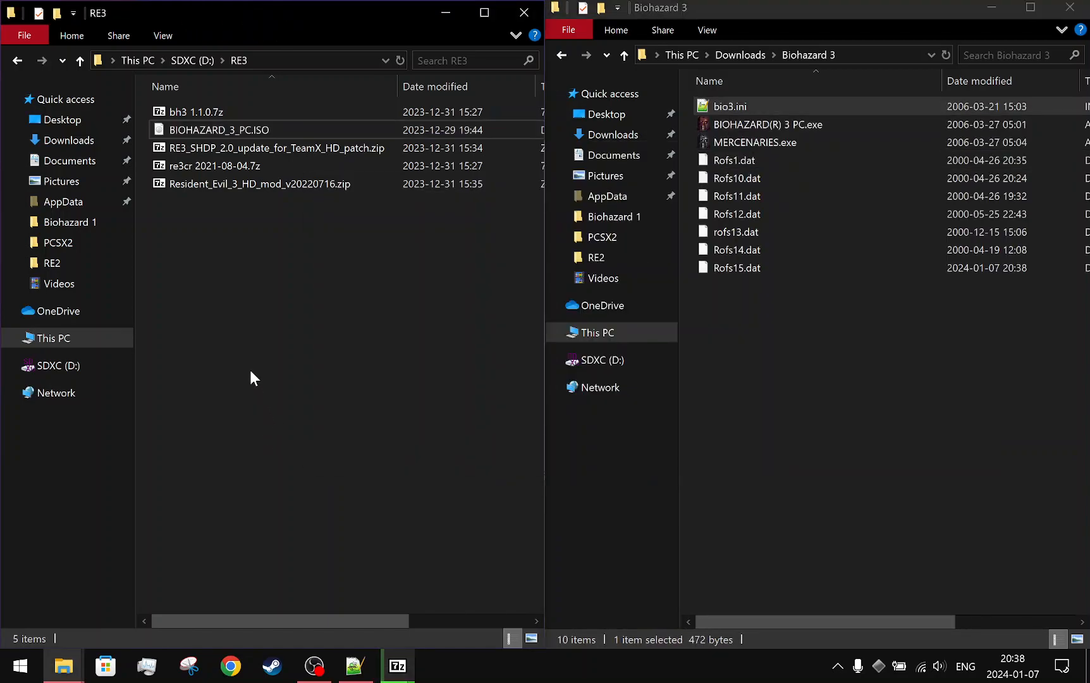
{"action": "left_click", "coordinate": [311, 115]}
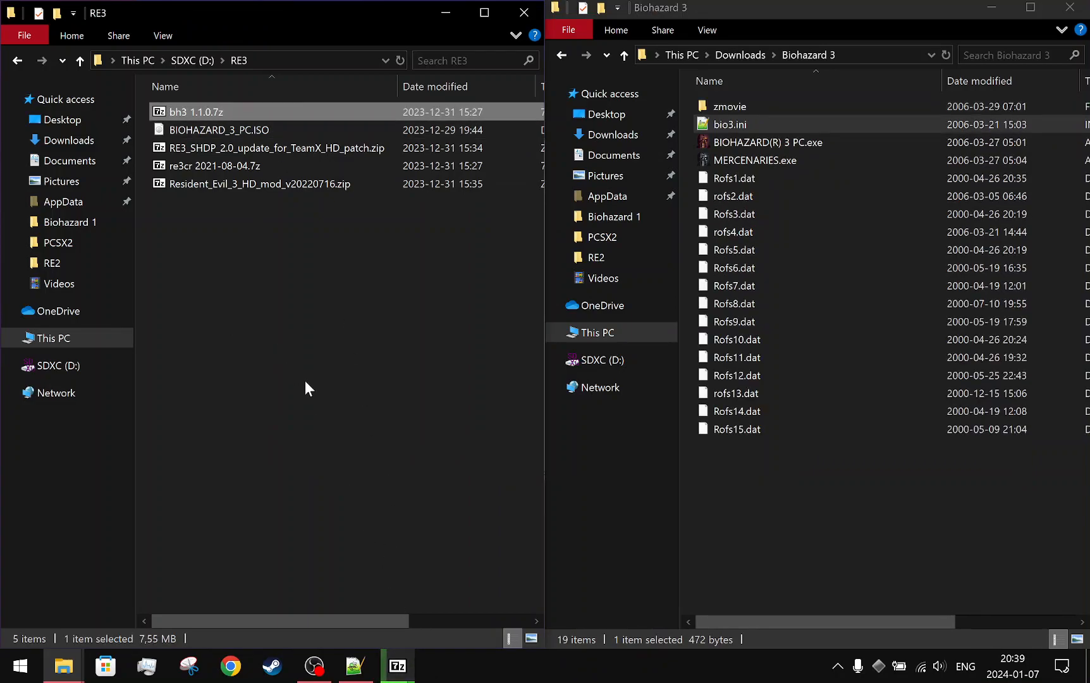
{"action": "left_click", "coordinate": [398, 666]}
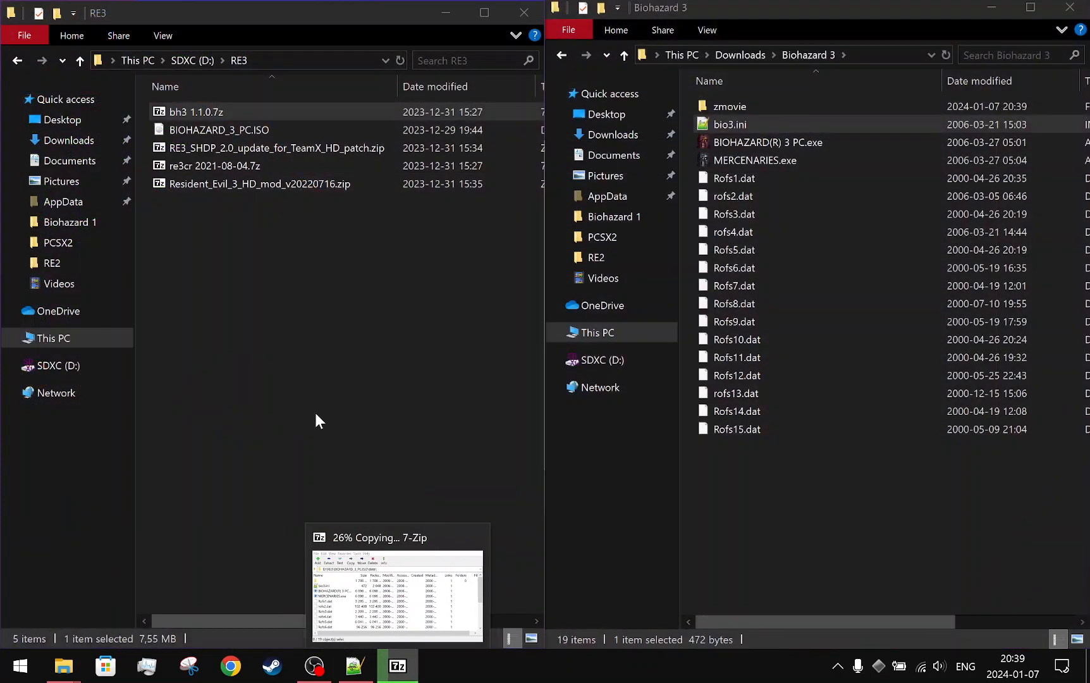
{"action": "left_click", "coordinate": [288, 358]}
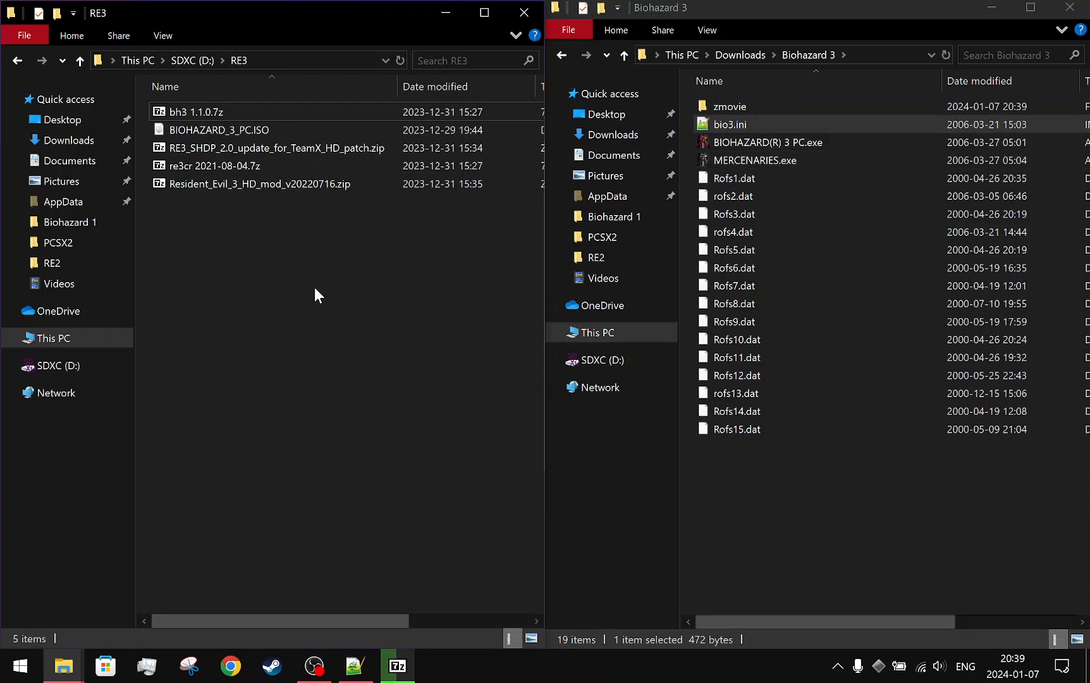
{"action": "left_click", "coordinate": [248, 115]}
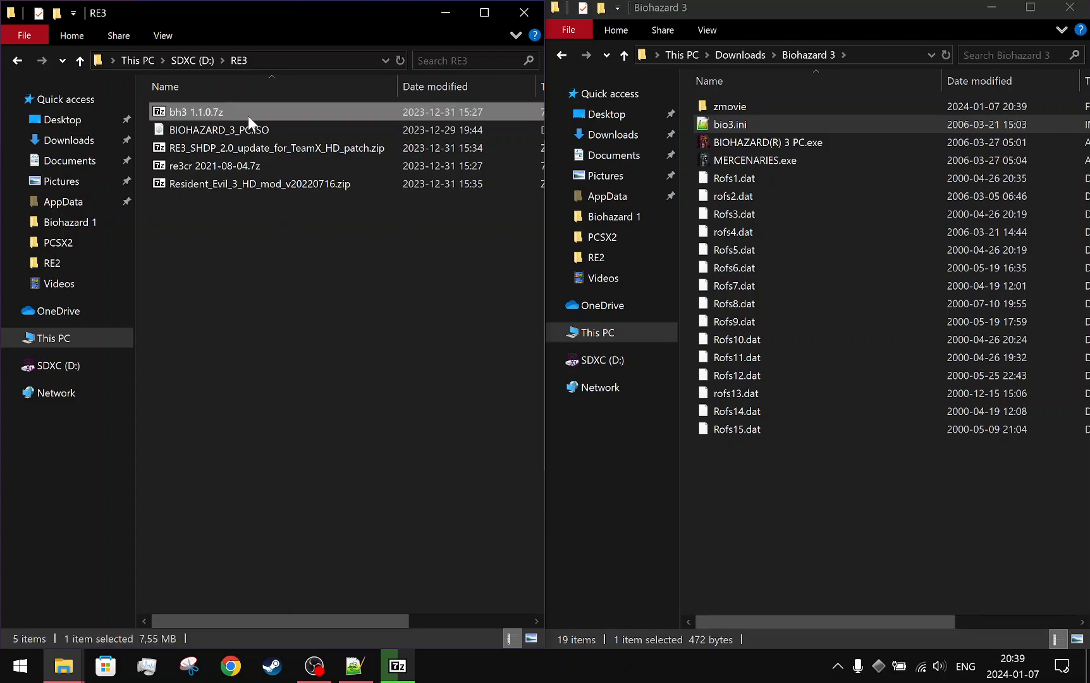
{"action": "left_click", "coordinate": [231, 129]}
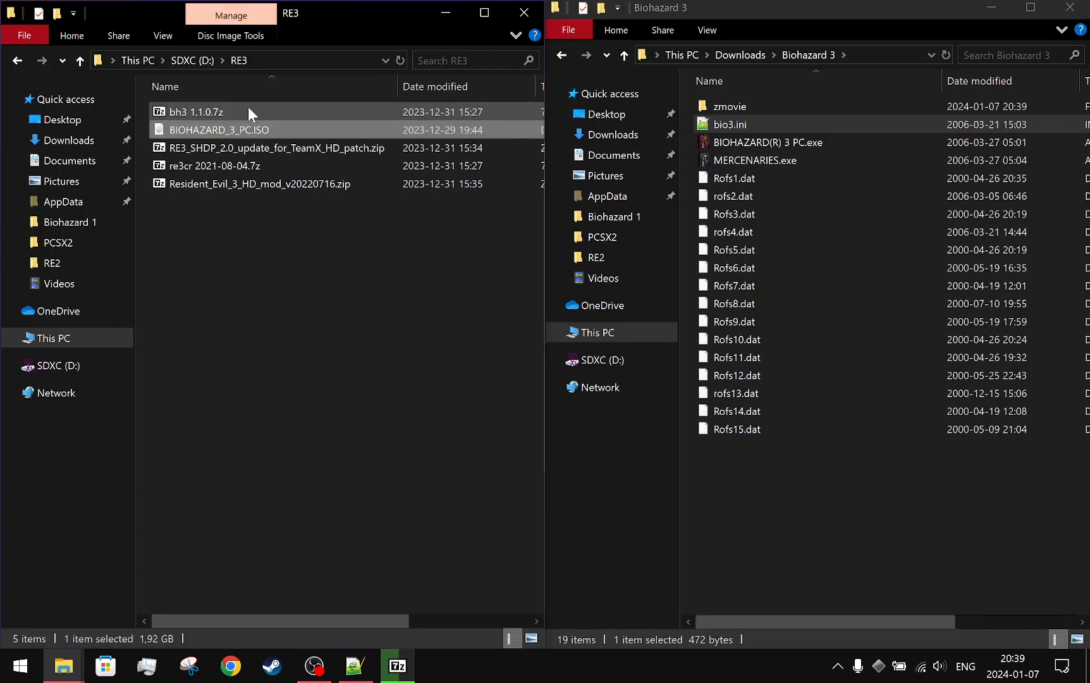
- Open the bh3 1.1.0.7z archive from the RE3 folder and widen its Name column to show the full file names
{"action": "left_click", "coordinate": [246, 109]}
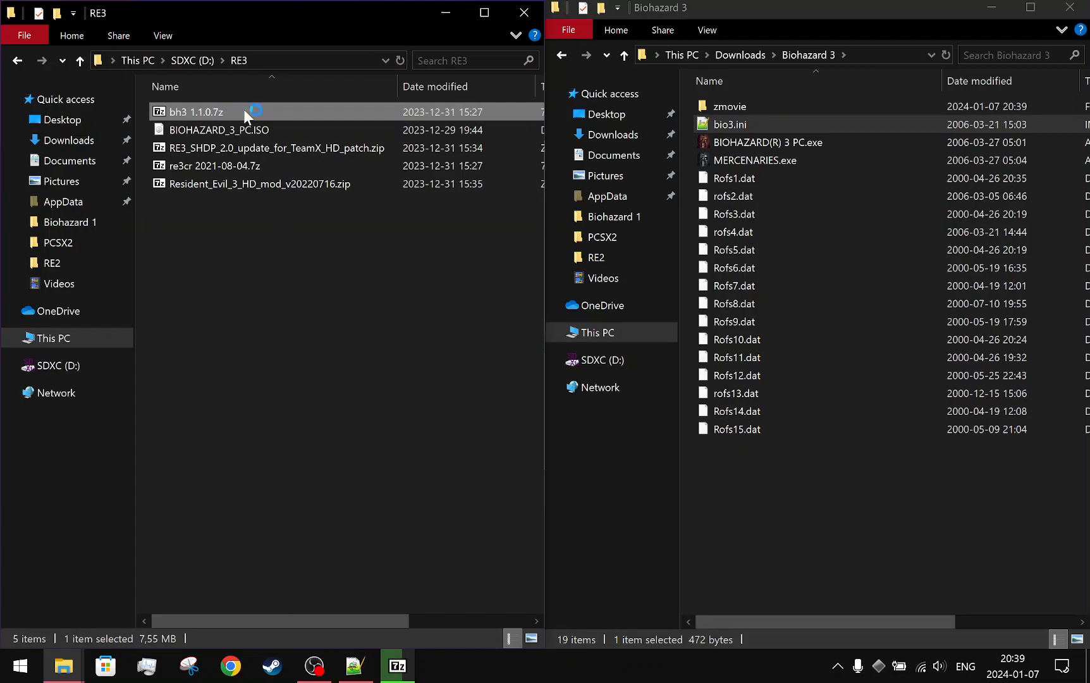
{"action": "double_click", "coordinate": [244, 108]}
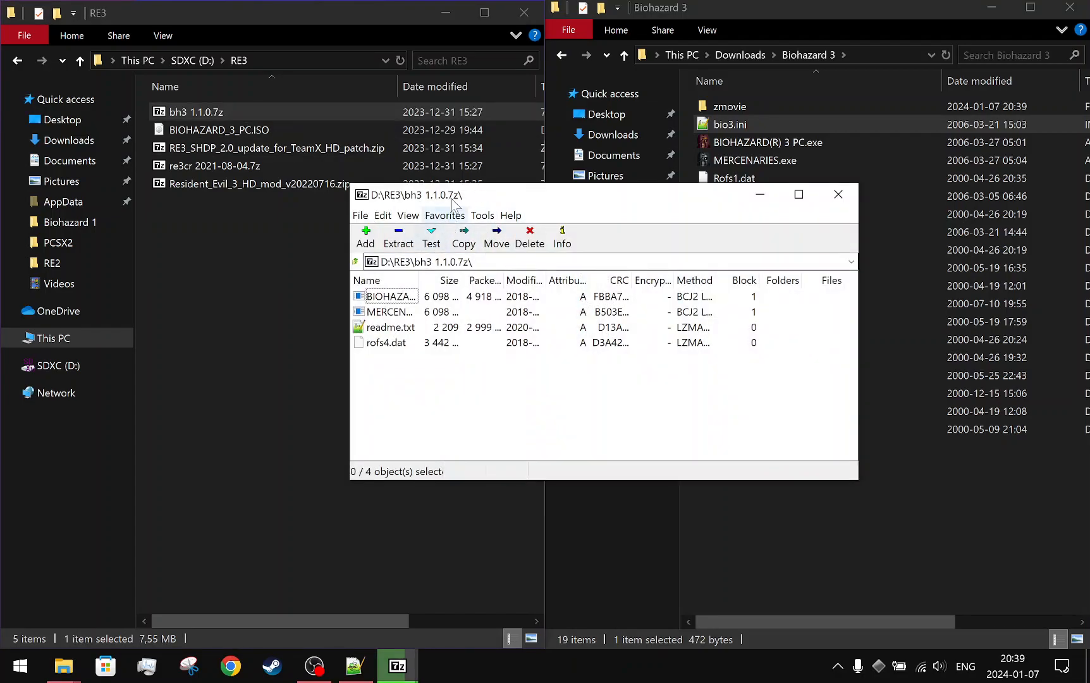
{"action": "left_click_drag", "start_coordinate": [452, 196], "coordinate": [493, 186]}
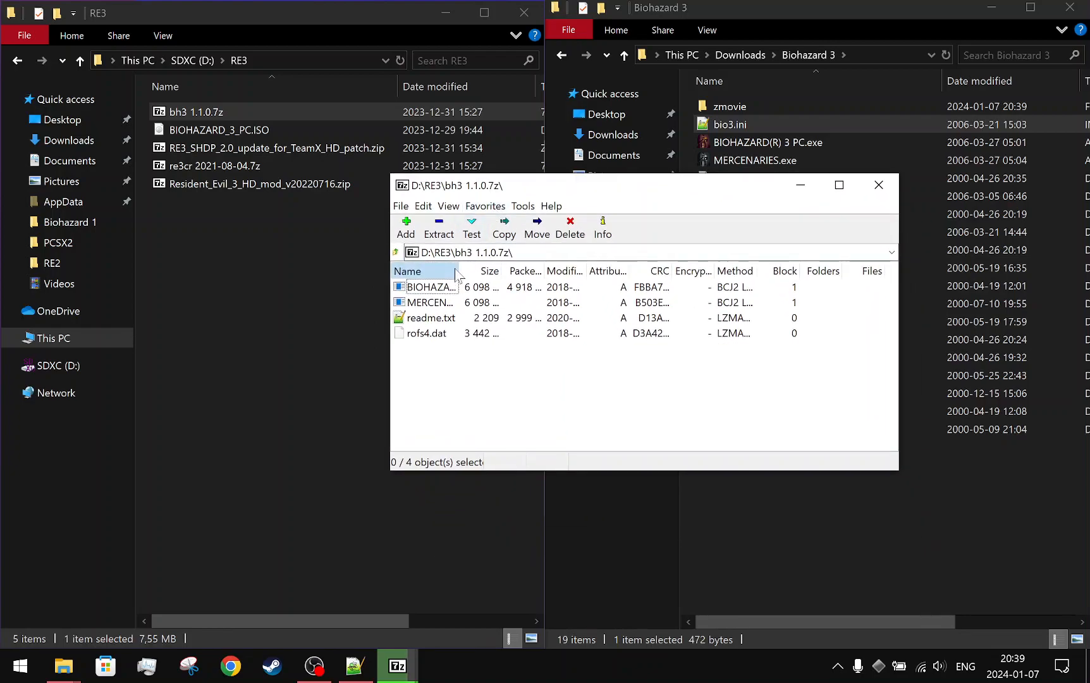
{"action": "left_click", "coordinate": [456, 272]}
{"action": "left_click", "coordinate": [455, 272]}
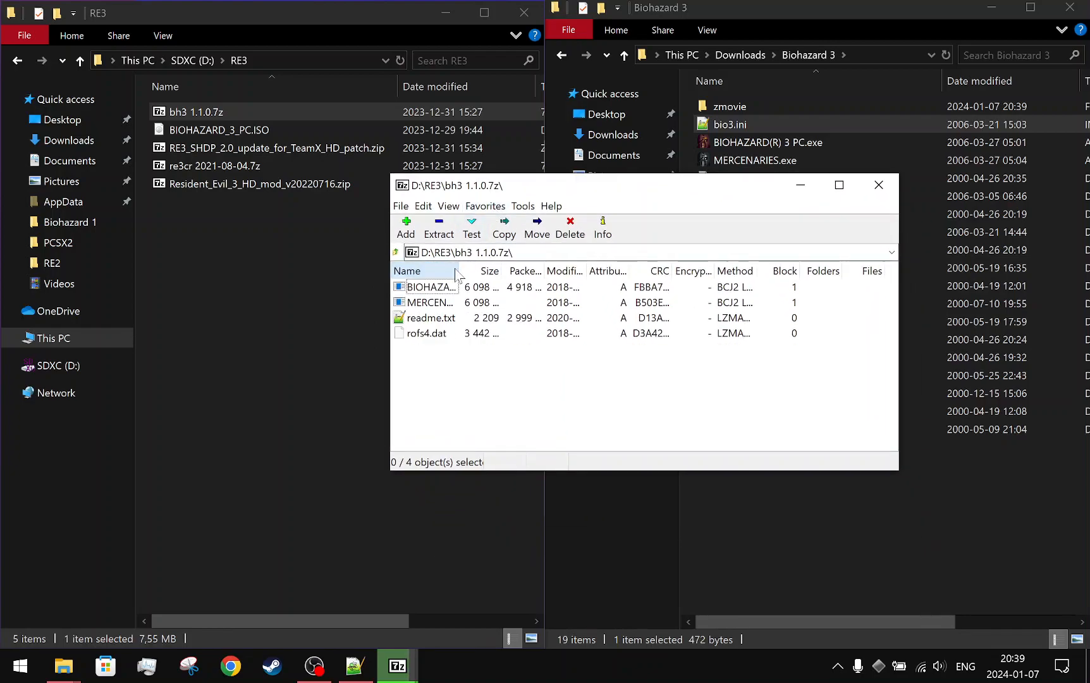
{"action": "key", "text": "XF86MonBrightnessDown"}
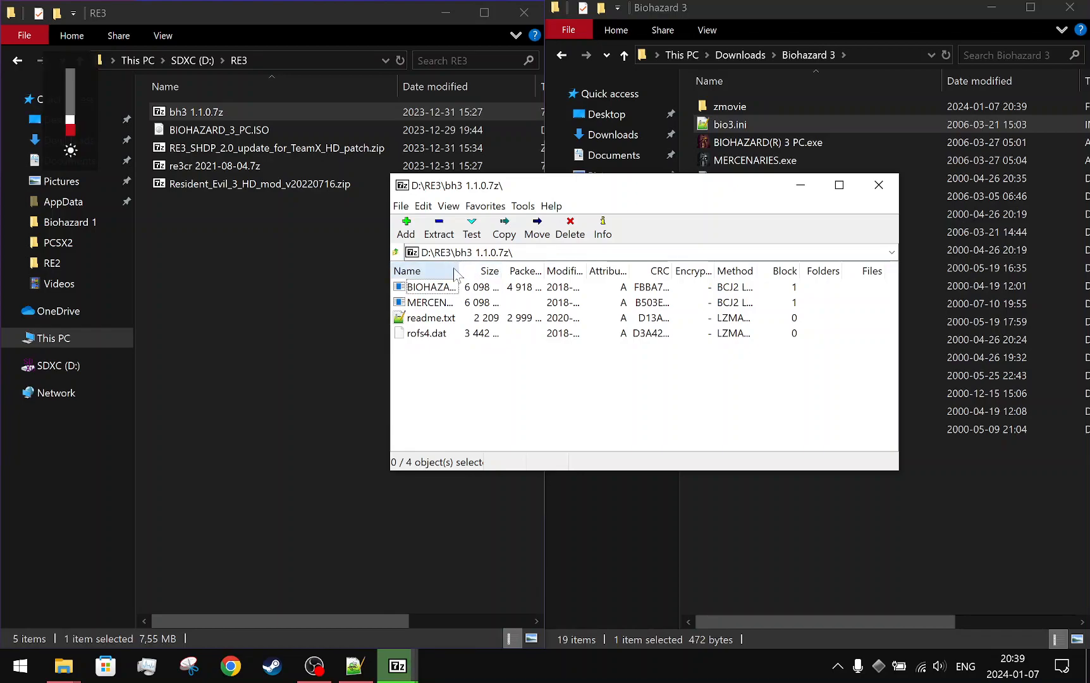
{"action": "left_click_drag", "start_coordinate": [459, 270], "coordinate": [542, 270]}
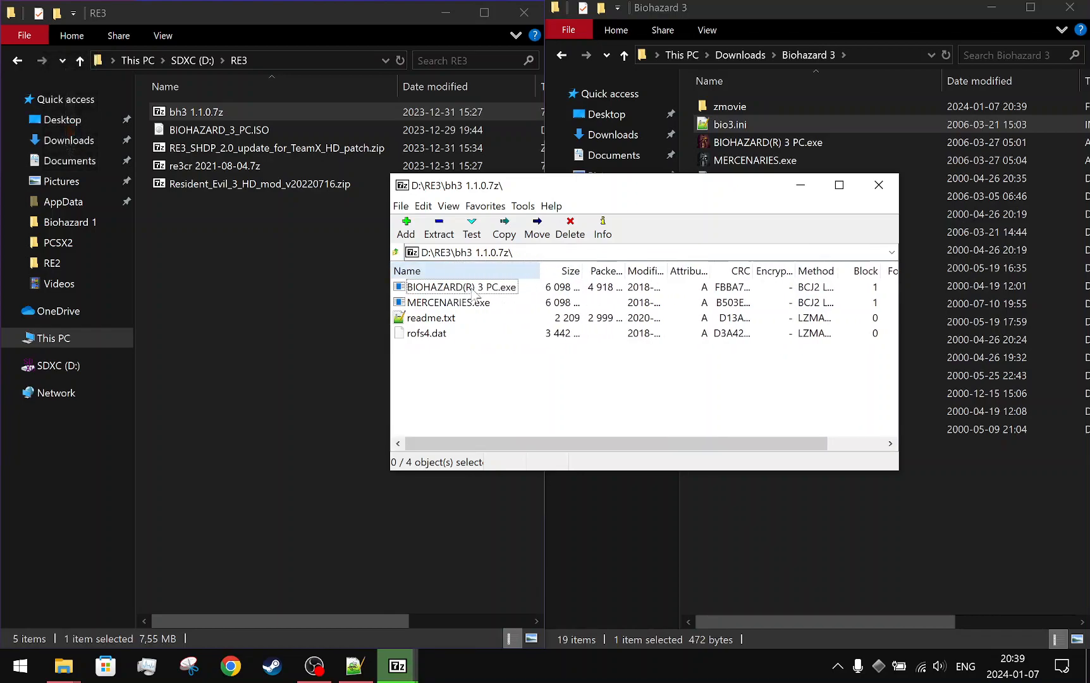
- Copy BIOHAZARD(R) 3 PC.exe, MERCENARIES.exe and rofs4.dat from the archive into the Biohazard 3 folder, replacing the existing files, and close the archive
{"action": "left_click", "coordinate": [436, 334]}
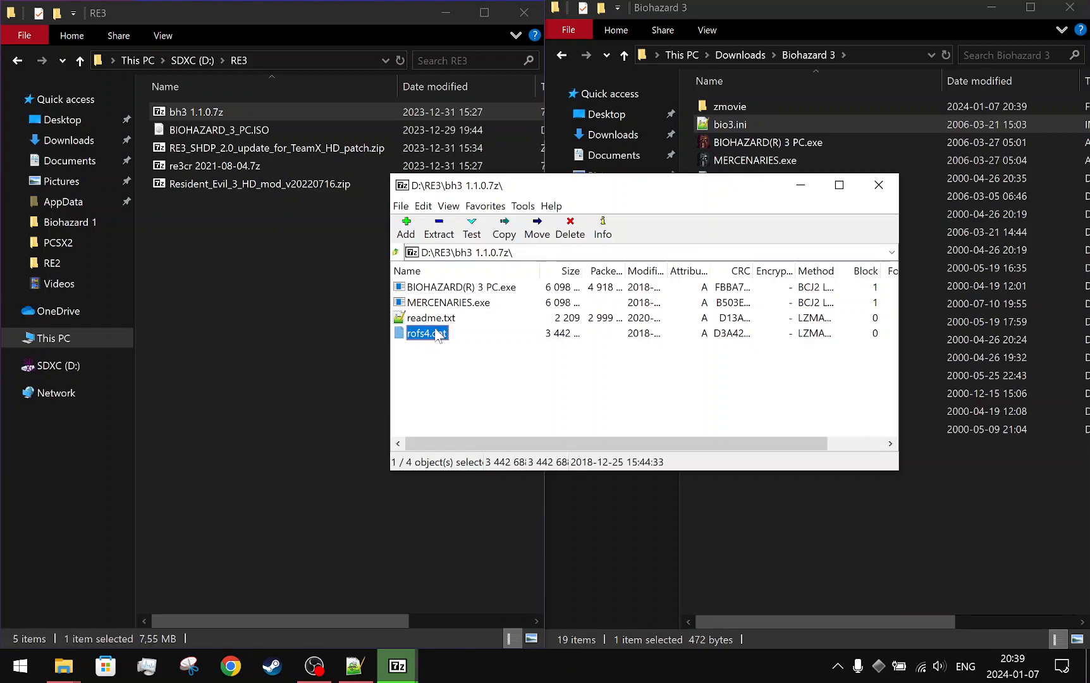
{"action": "left_click", "coordinate": [421, 288], "text": "ctrl"}
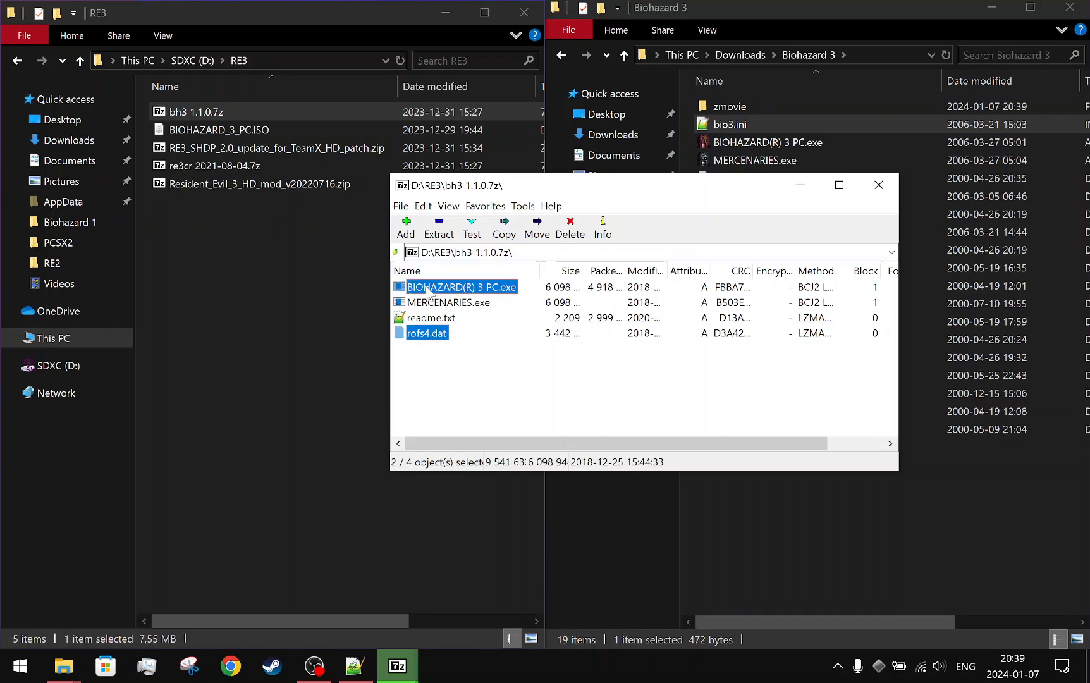
{"action": "left_click", "coordinate": [424, 307], "text": "ctrl"}
{"action": "left_click_drag", "start_coordinate": [424, 308], "coordinate": [934, 520]}
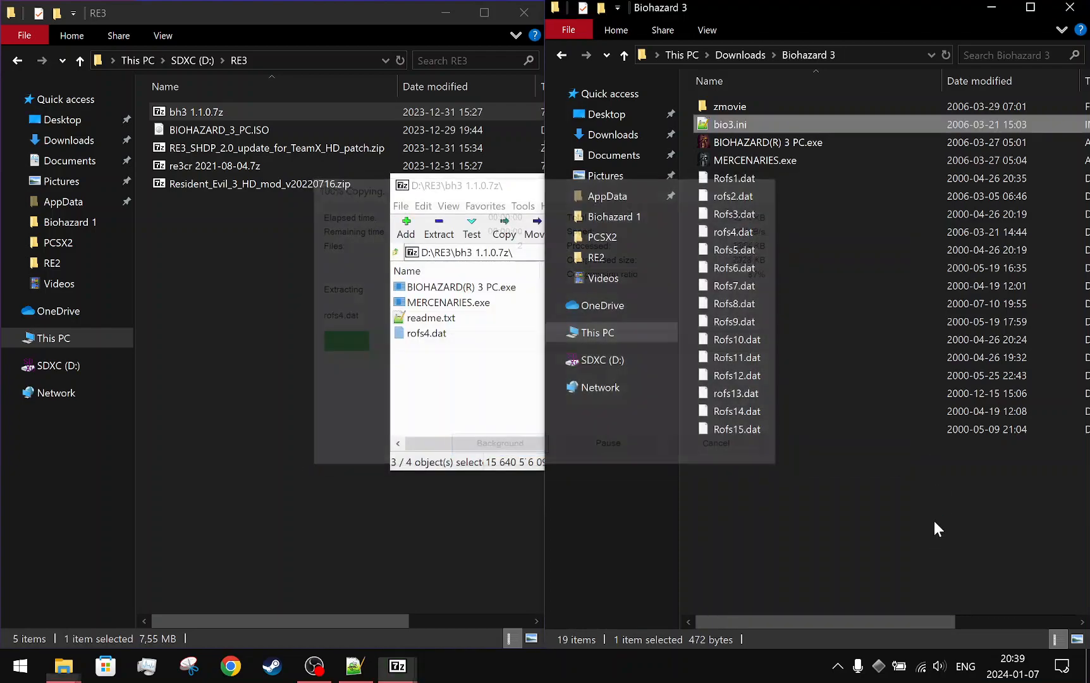
{"action": "left_click", "coordinate": [563, 319]}
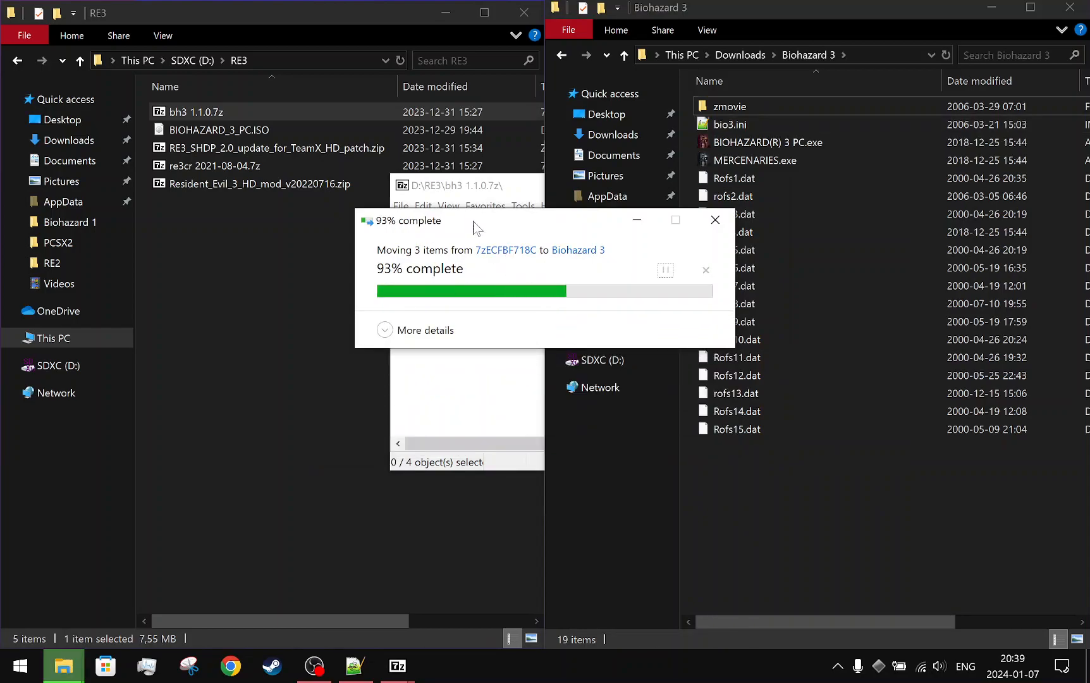
{"action": "left_click_drag", "start_coordinate": [417, 184], "coordinate": [285, 168]}
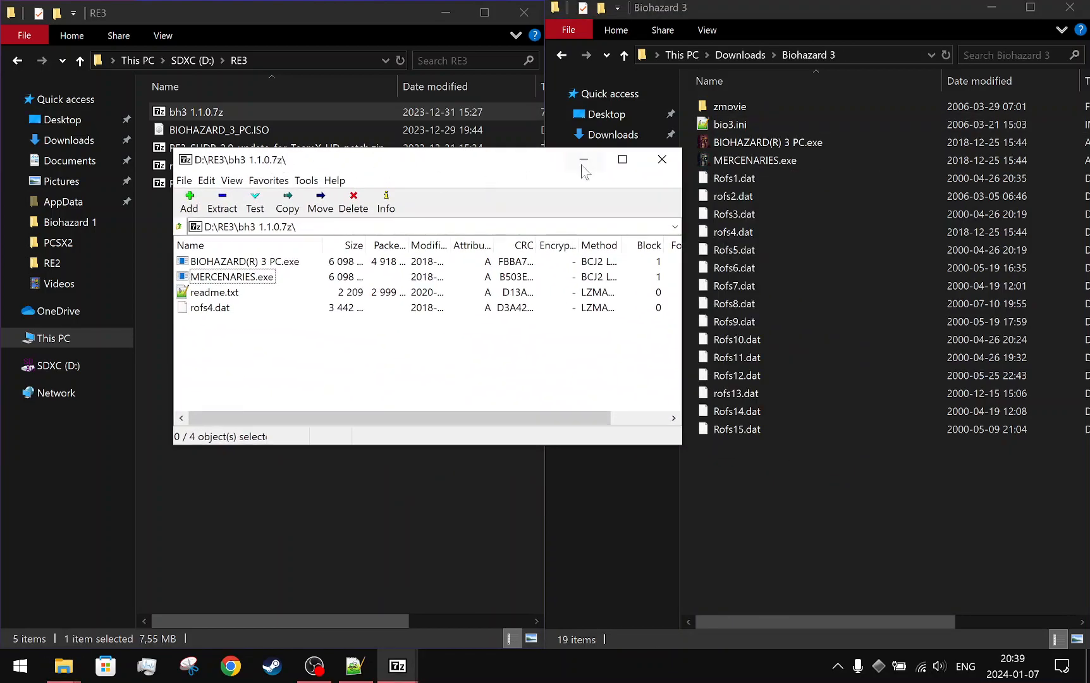
{"action": "left_click", "coordinate": [664, 160]}
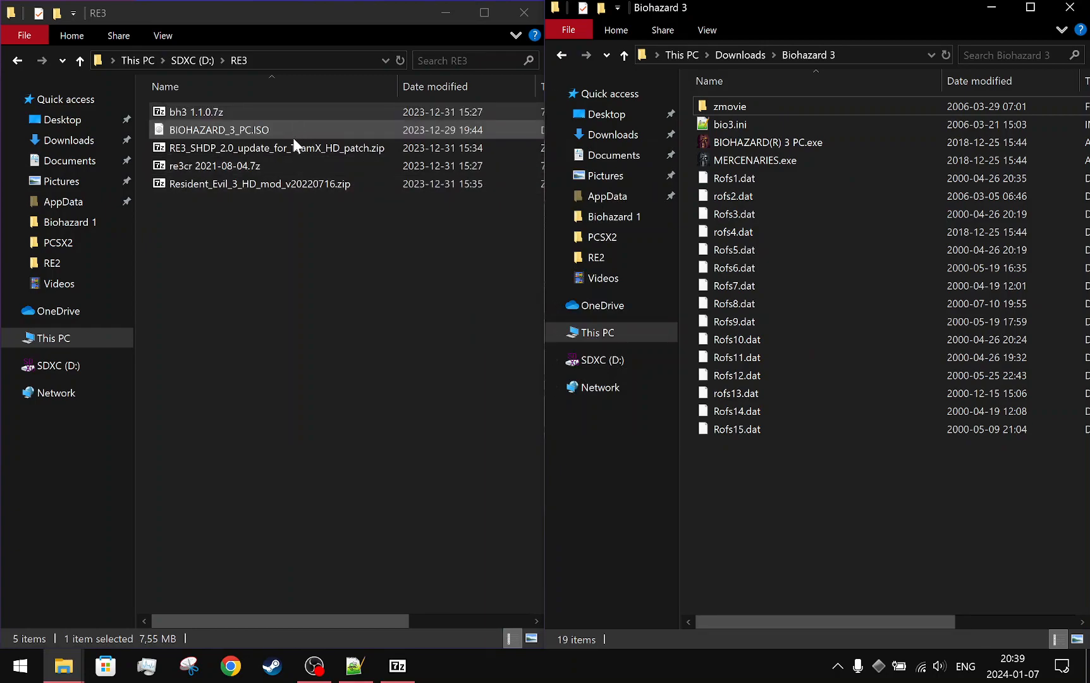
- Copy ddraw.dll from the re3cr 2021-08-04.7z archive into the Biohazard 3 folder and close the archive
{"action": "key", "text": "XF86MonBrightnessDown"}
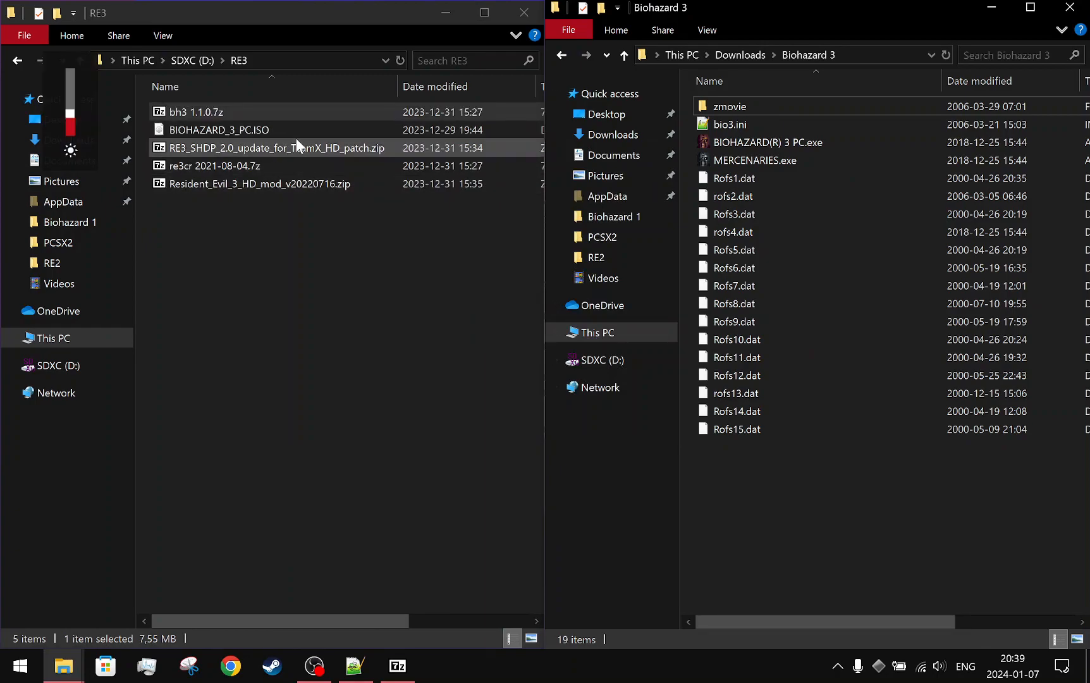
{"action": "left_click", "coordinate": [248, 210]}
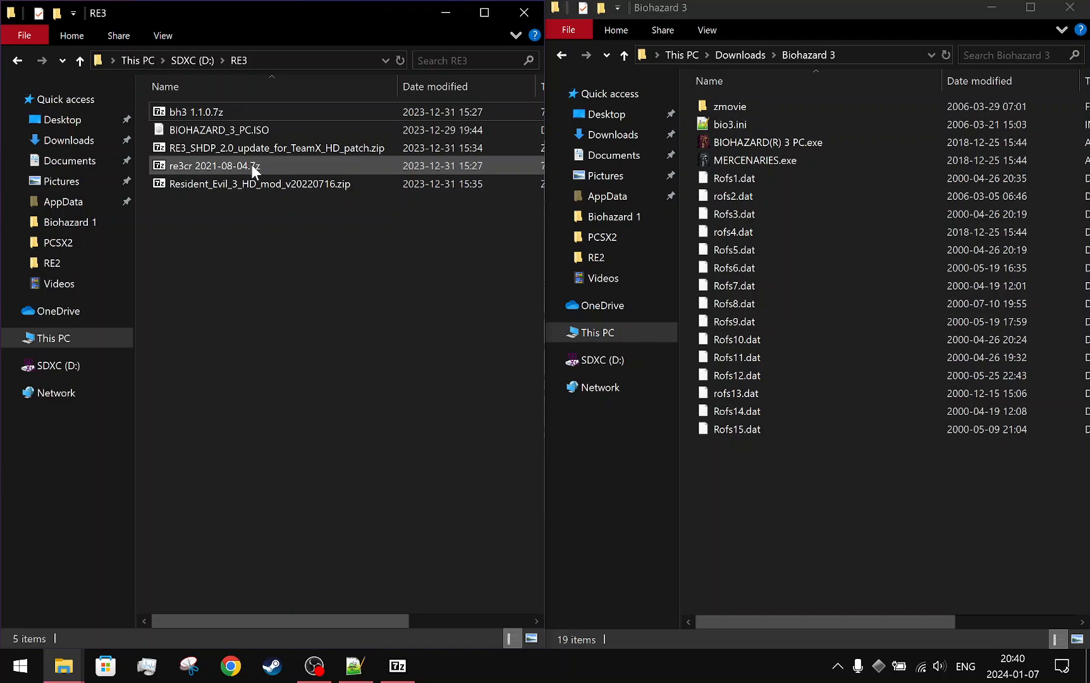
{"action": "double_click", "coordinate": [202, 167]}
{"action": "left_click", "coordinate": [222, 260]}
{"action": "left_click", "coordinate": [223, 260]}
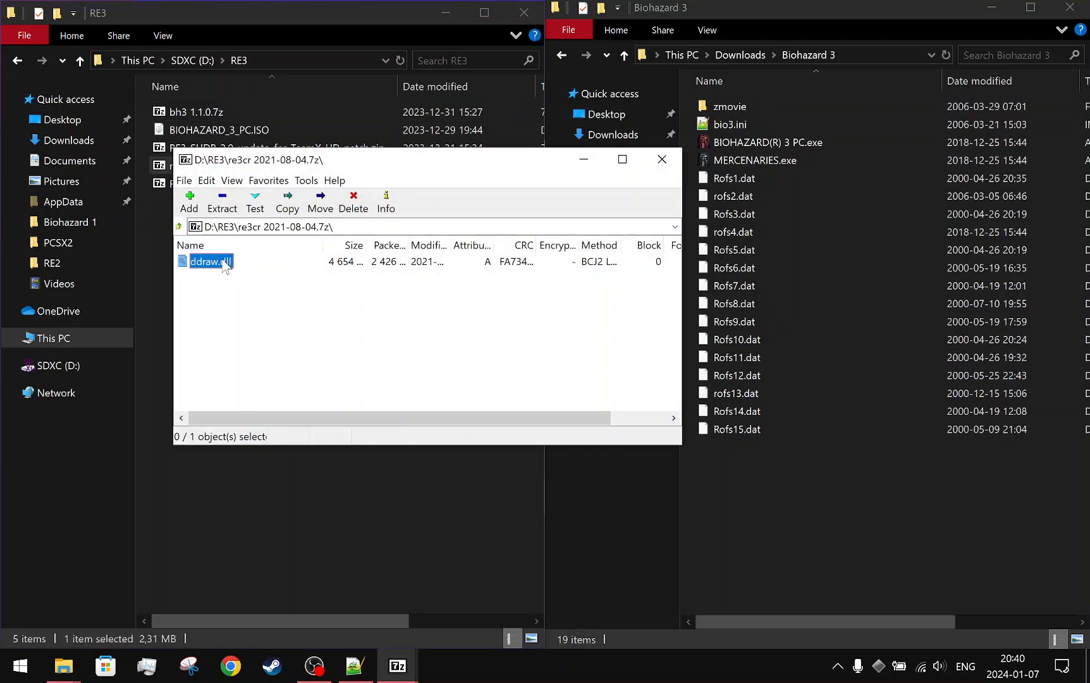
{"action": "left_click_drag", "start_coordinate": [760, 537], "coordinate": [761, 535]}
{"action": "left_click", "coordinate": [602, 163]}
{"action": "left_click", "coordinate": [662, 159]}
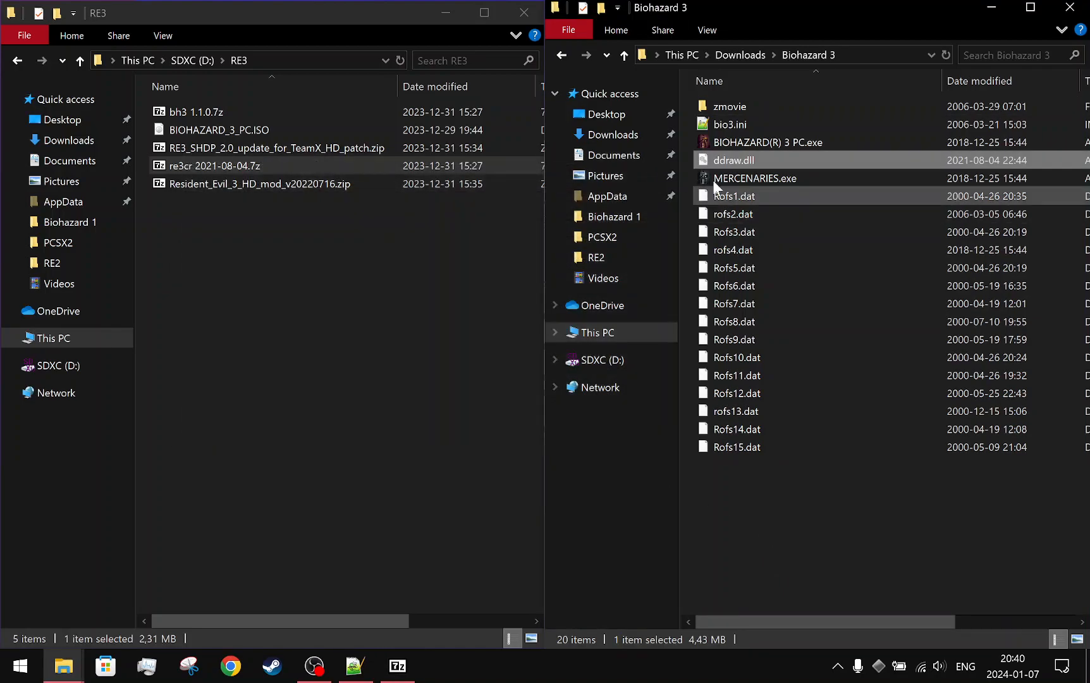
- Create a shortcut to BIOHAZARD(R) 3 PC.exe in the Biohazard 3 folder and select it
{"action": "left_click", "coordinate": [792, 142]}
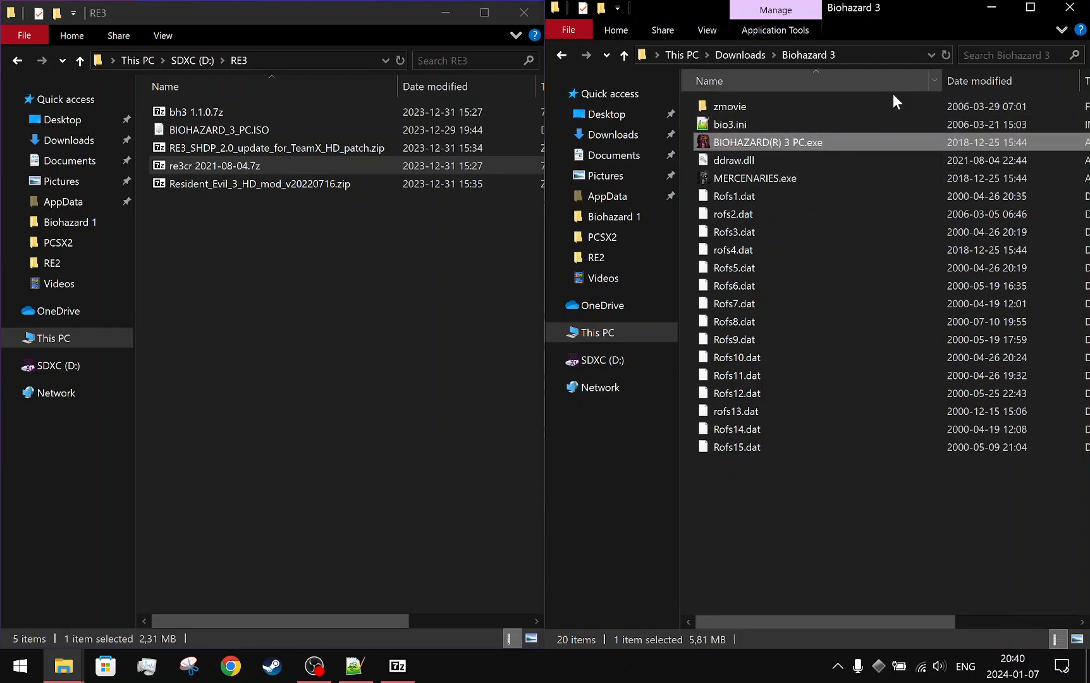
{"action": "left_click", "coordinate": [944, 50]}
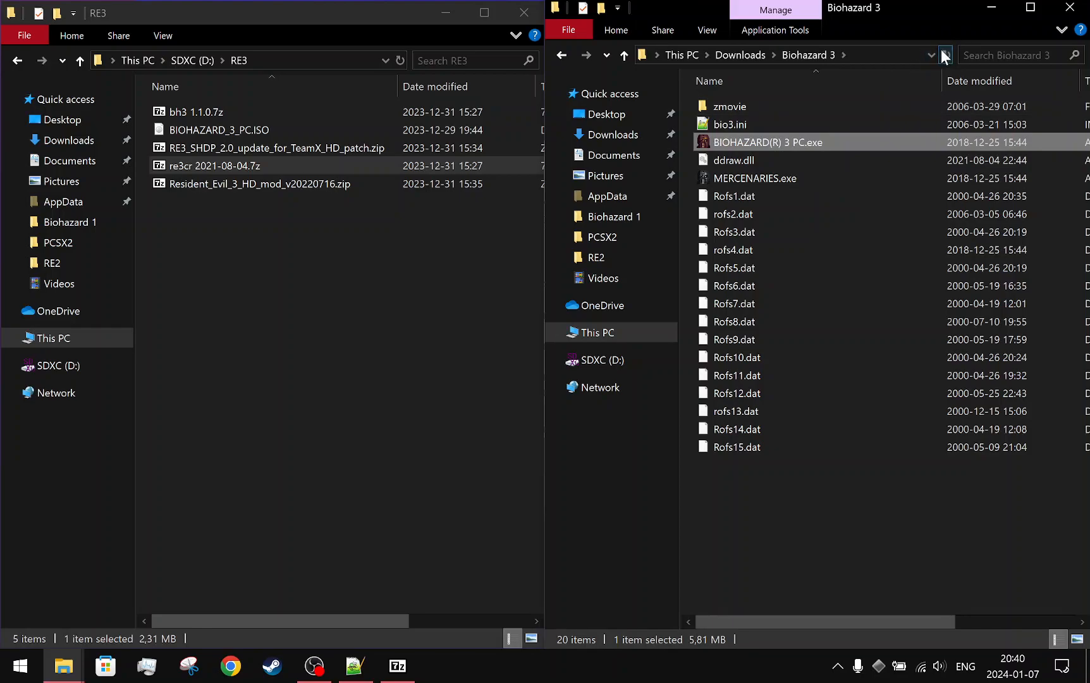
{"action": "right_click", "coordinate": [796, 141]}
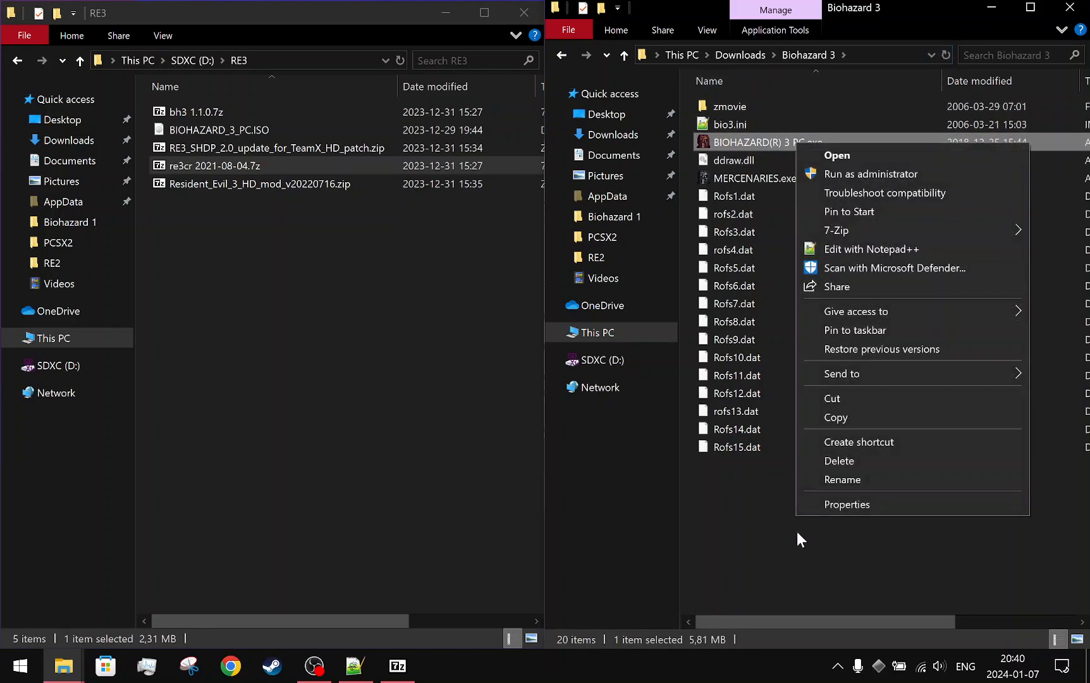
{"action": "left_click", "coordinate": [875, 441]}
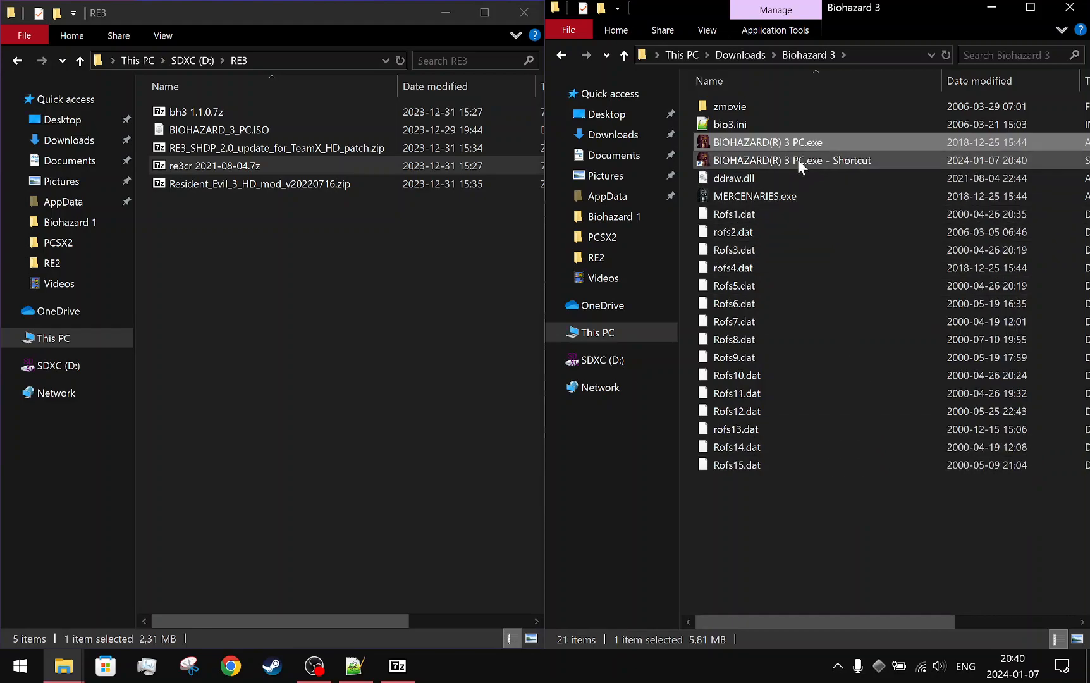
{"action": "left_click", "coordinate": [797, 162]}
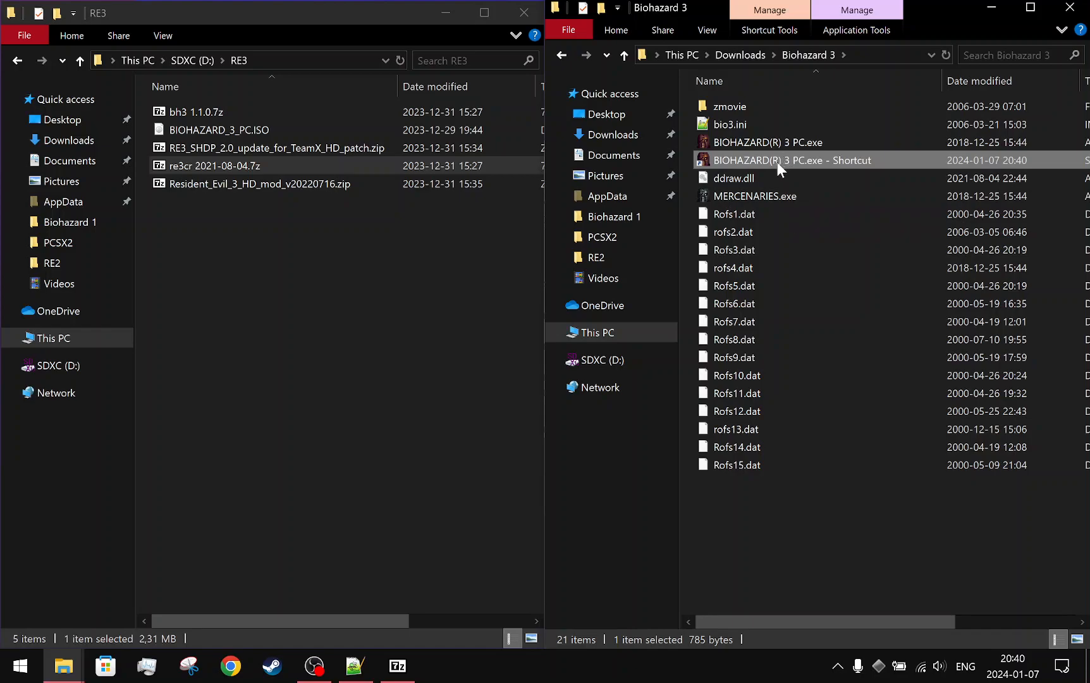
- Rename the BIOHAZARD(R) 3 PC.exe shortcut to "Biohazard 3 config"
{"action": "right_click", "coordinate": [815, 154]}
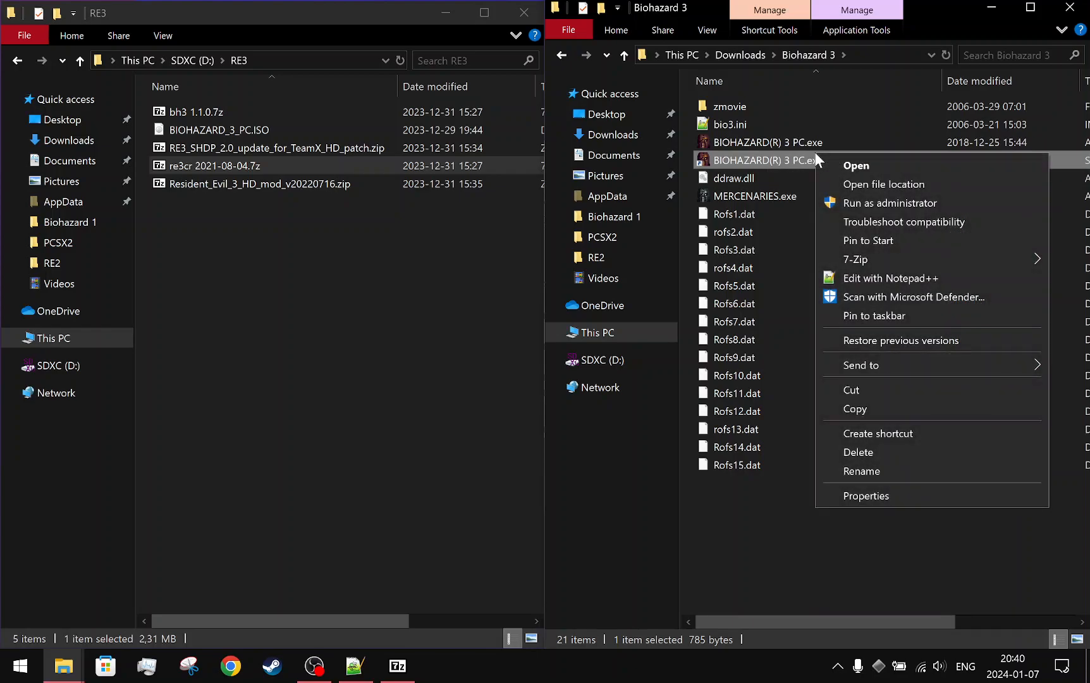
{"action": "left_click", "coordinate": [892, 469]}
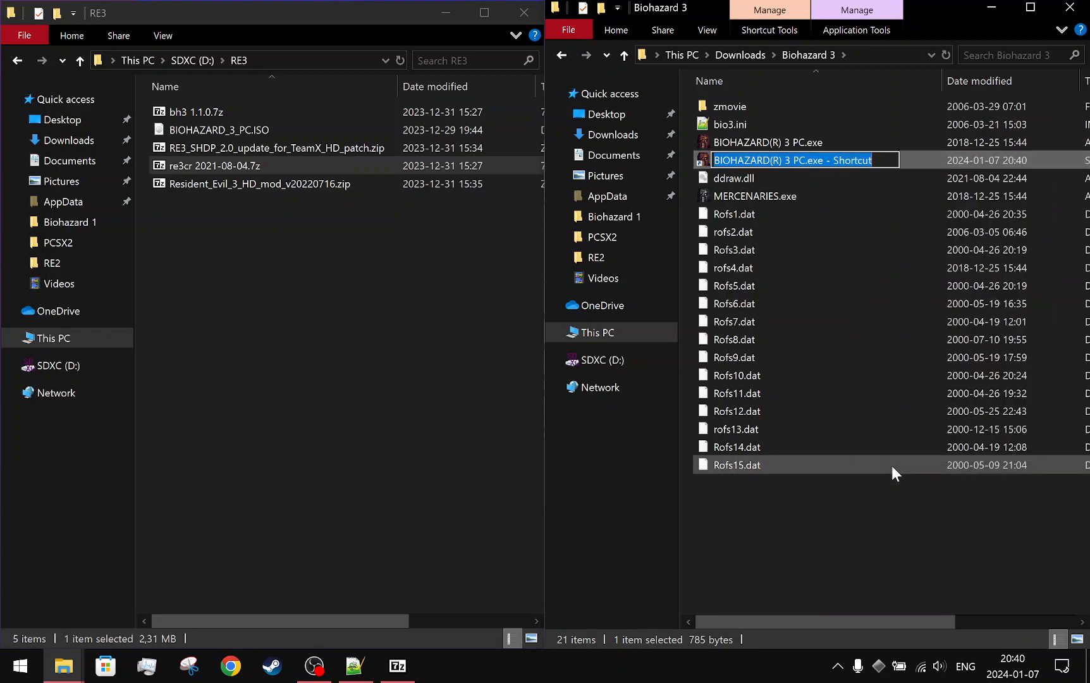
{"action": "type", "text": "B"}
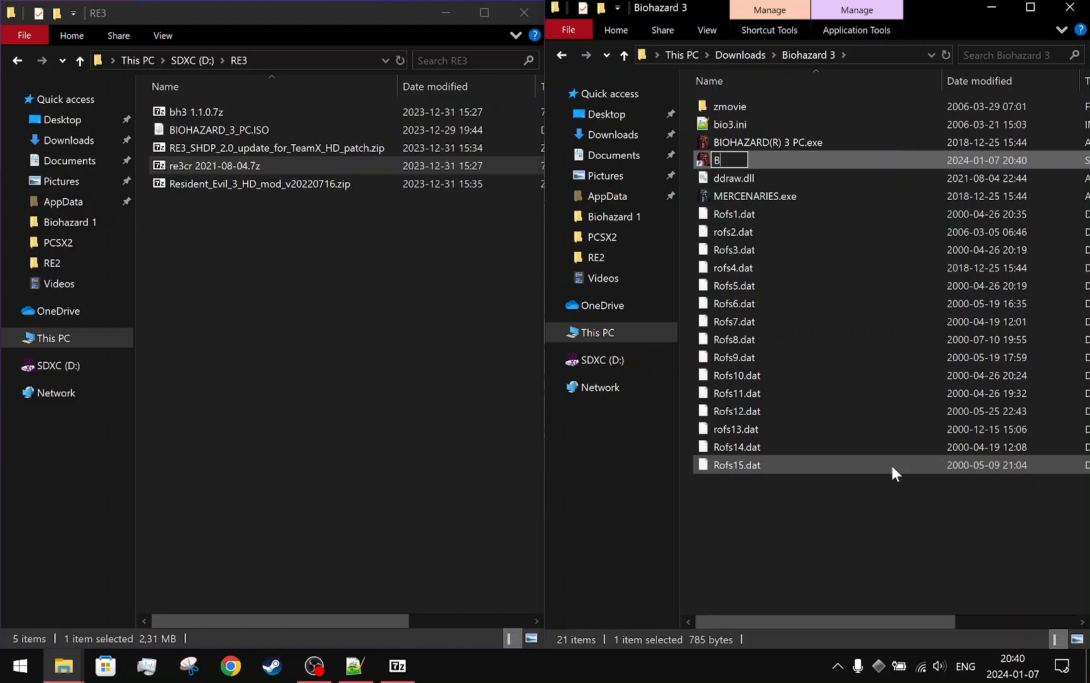
{"action": "type", "text": "iohaza"}
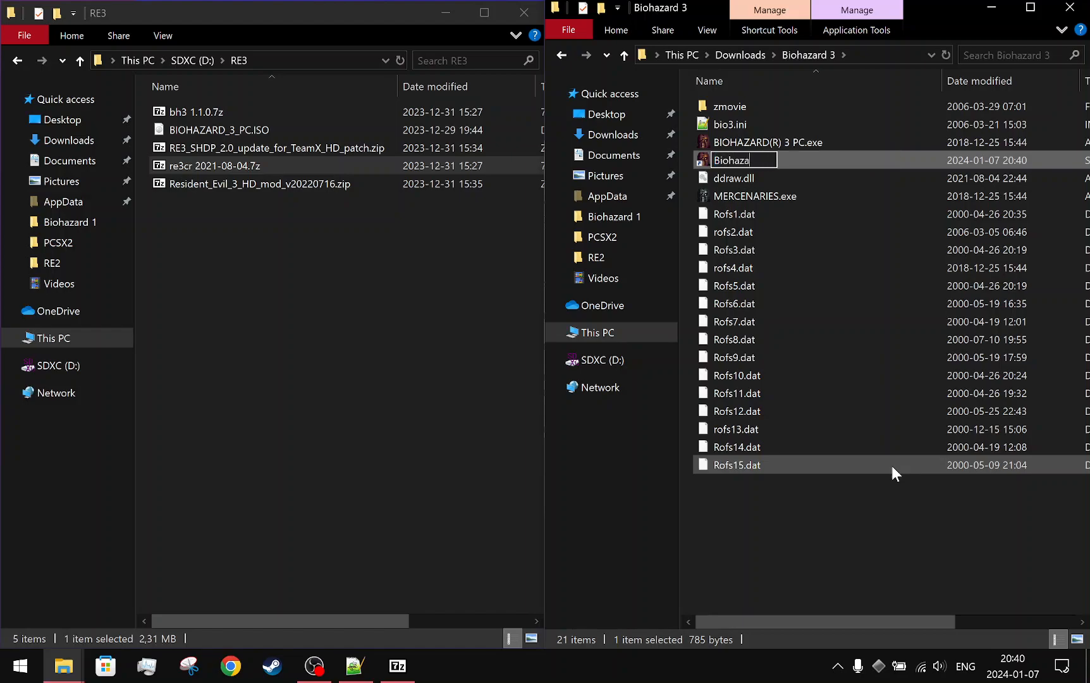
{"action": "type", "text": "rd 3 config"}
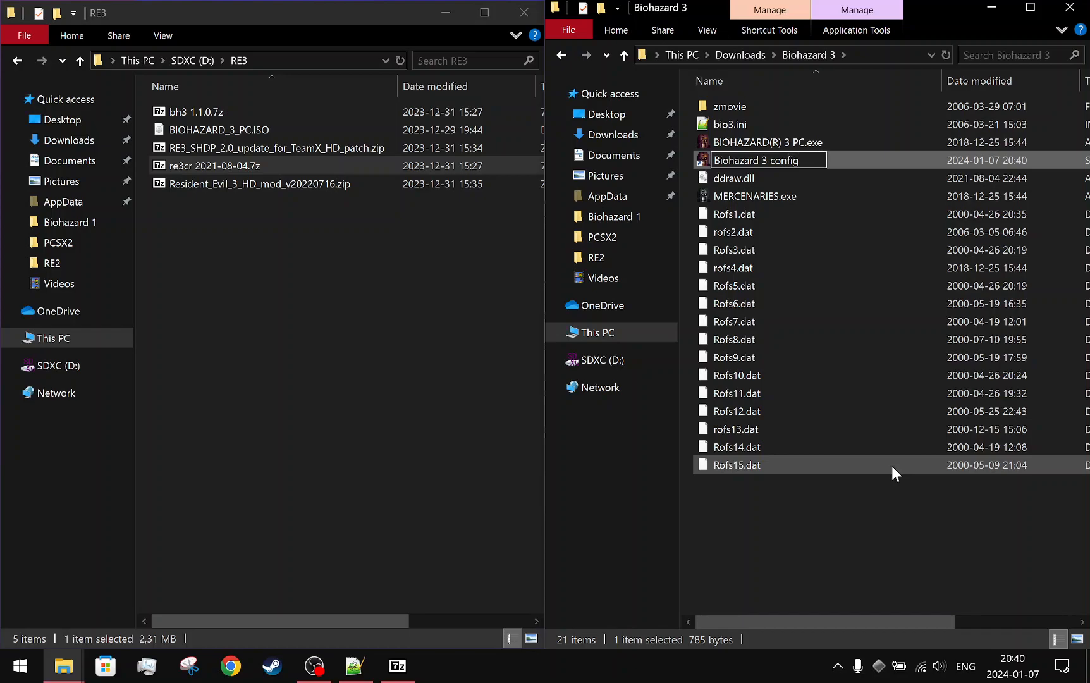
{"action": "key", "text": "Return"}
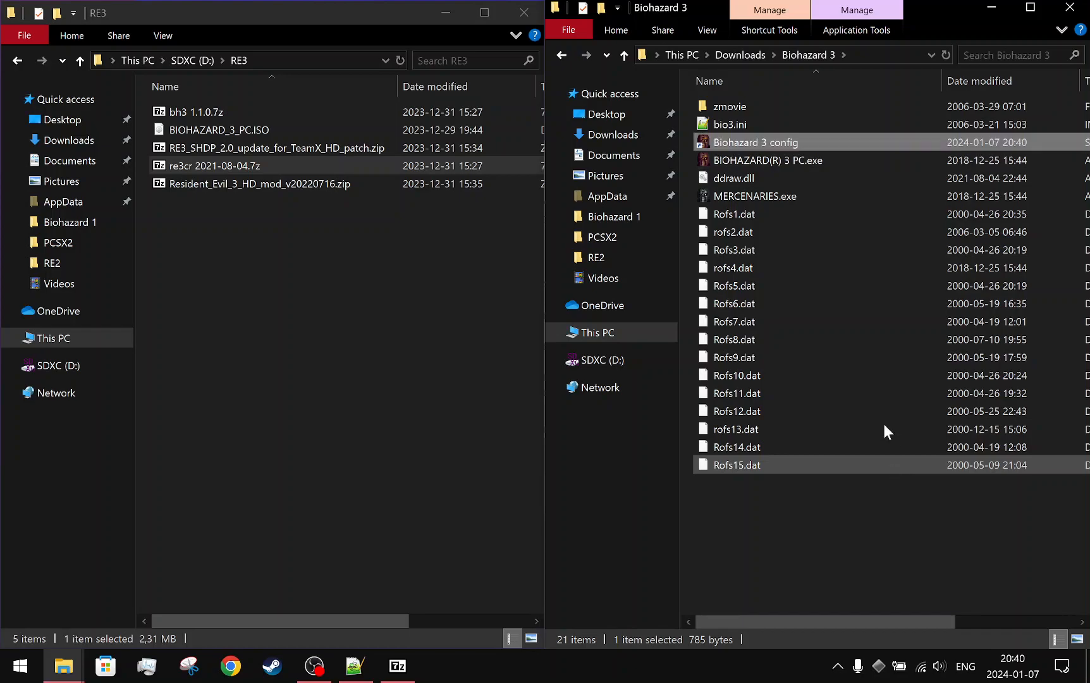
- Append the -config parameter to the target of the Biohazard 3 config shortcut and apply the change
{"action": "right_click", "coordinate": [848, 138]}
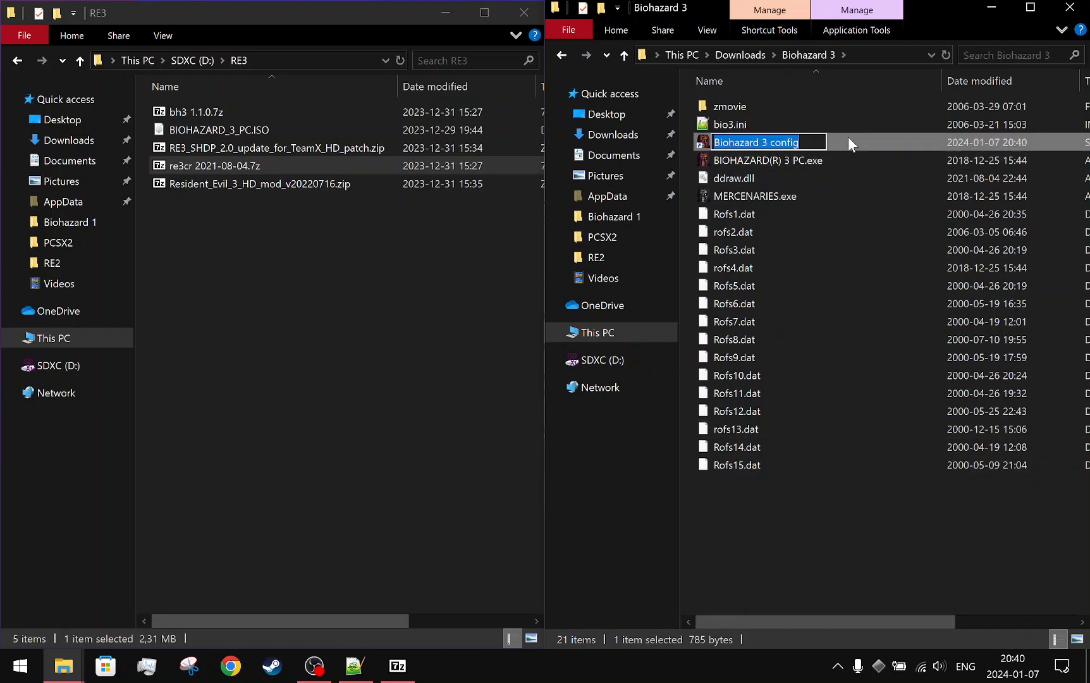
{"action": "left_click", "coordinate": [889, 478]}
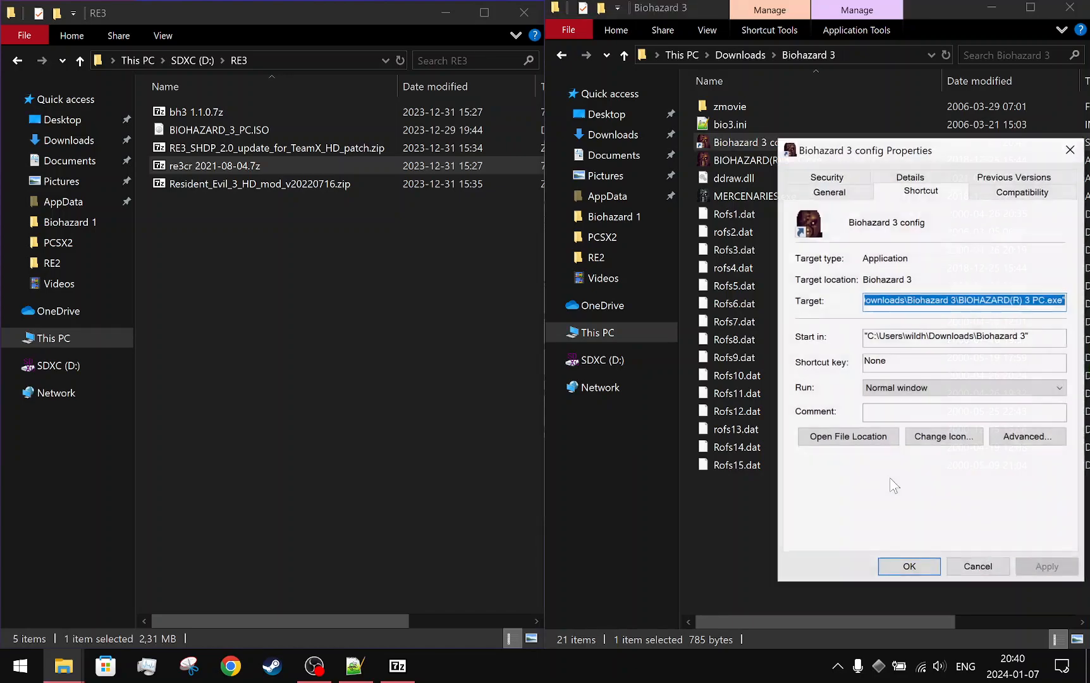
{"action": "left_click", "coordinate": [1012, 302]}
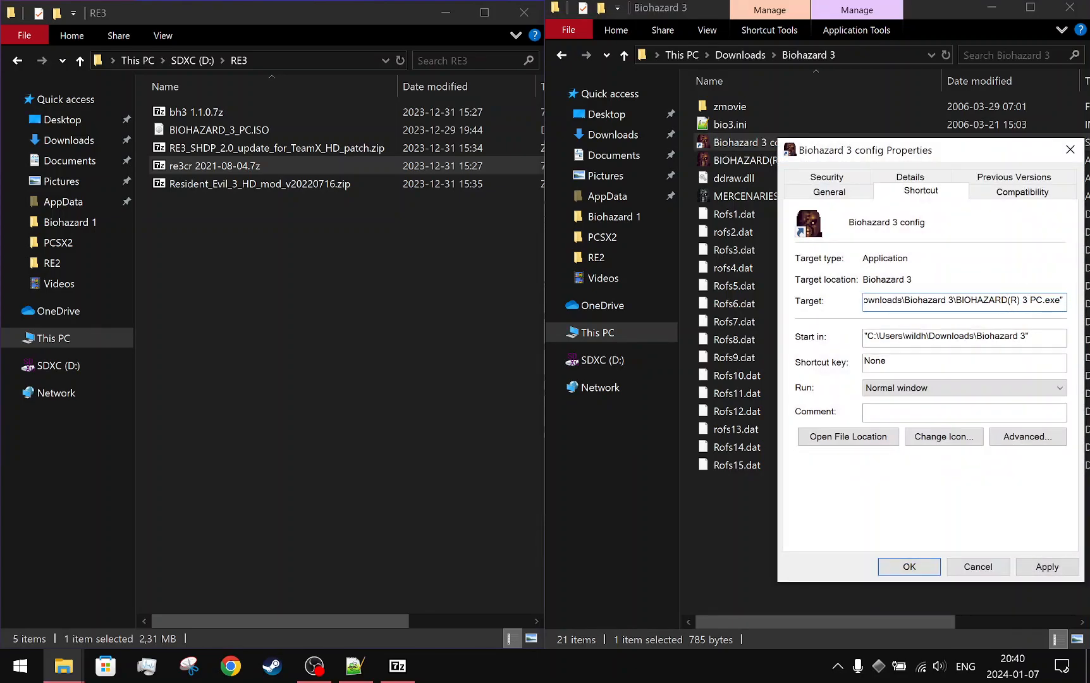
{"action": "type", "text": "-config"}
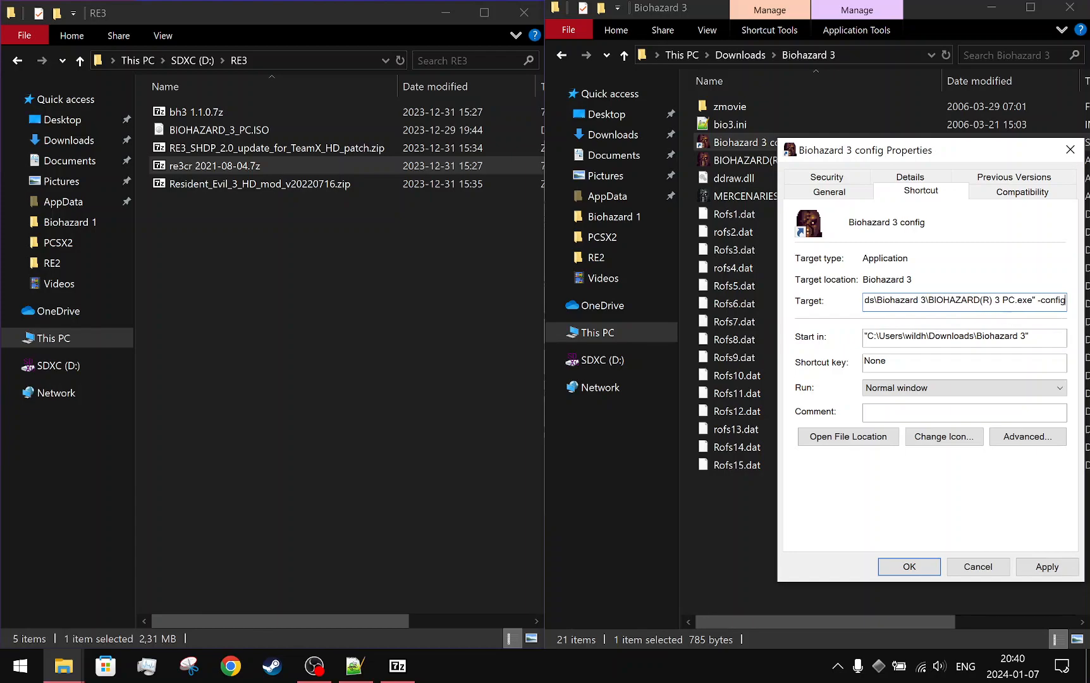
{"action": "left_click", "coordinate": [1046, 566]}
{"action": "left_click", "coordinate": [907, 564]}
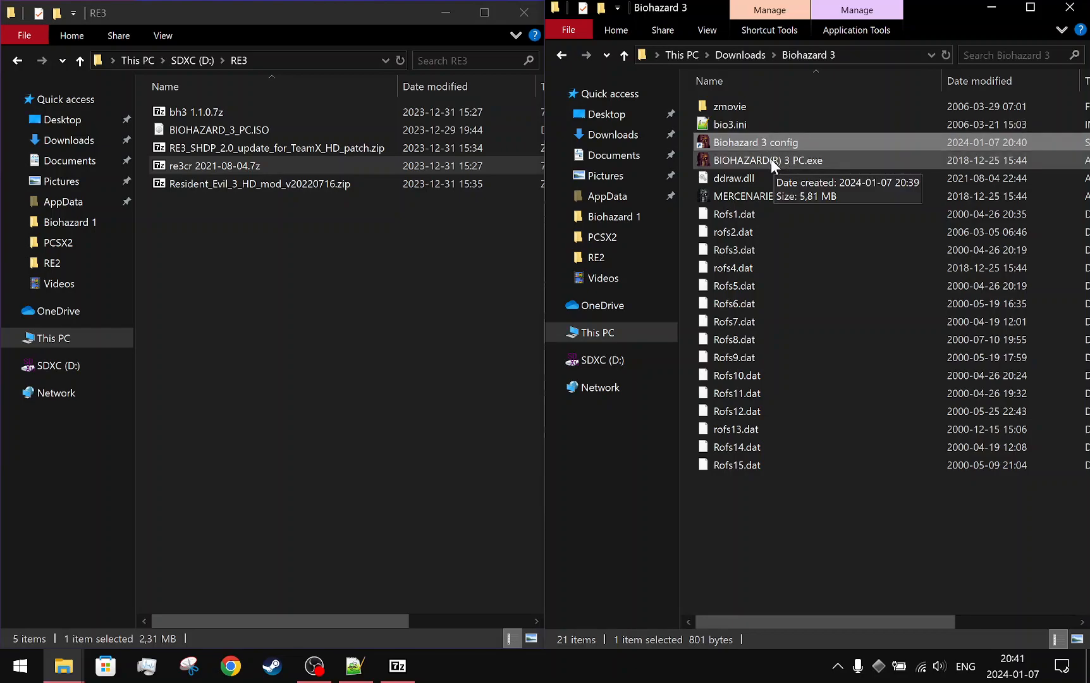
- Launch BIOHAZARD(R) 3 PC.exe to bring up its configuration dialog and reposition the dialog
{"action": "left_click", "coordinate": [771, 160]}
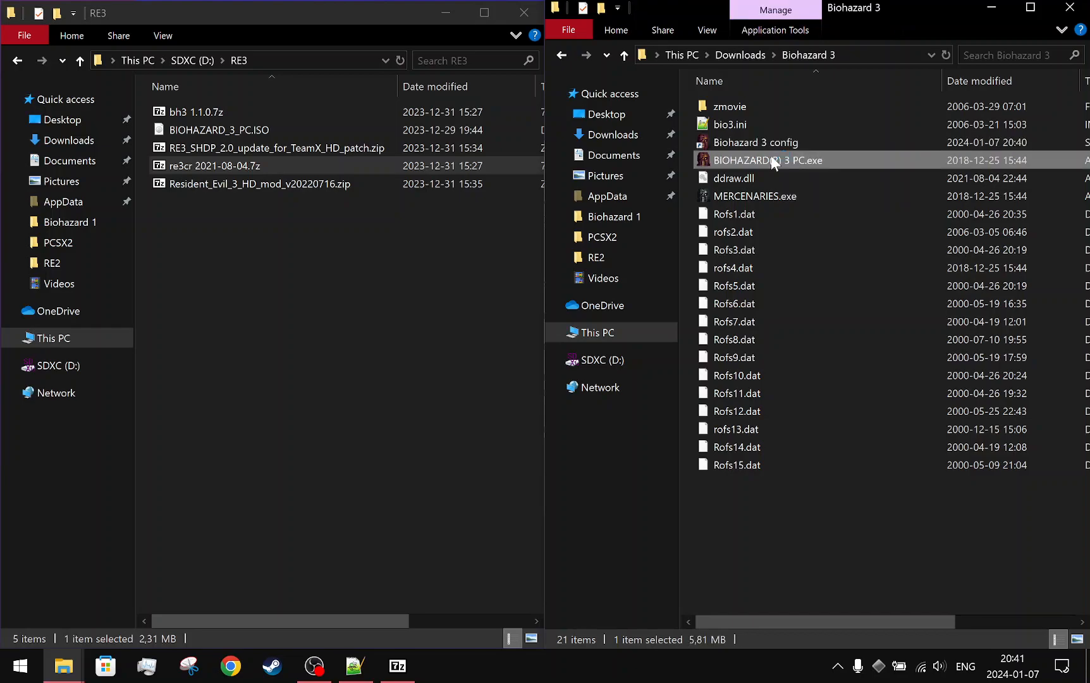
{"action": "left_click_drag", "start_coordinate": [560, 77], "coordinate": [588, 92]}
{"action": "left_click", "coordinate": [544, 190]}
{"action": "left_click", "coordinate": [545, 191]}
{"action": "key", "text": "XF86MonBrightnessDown"}
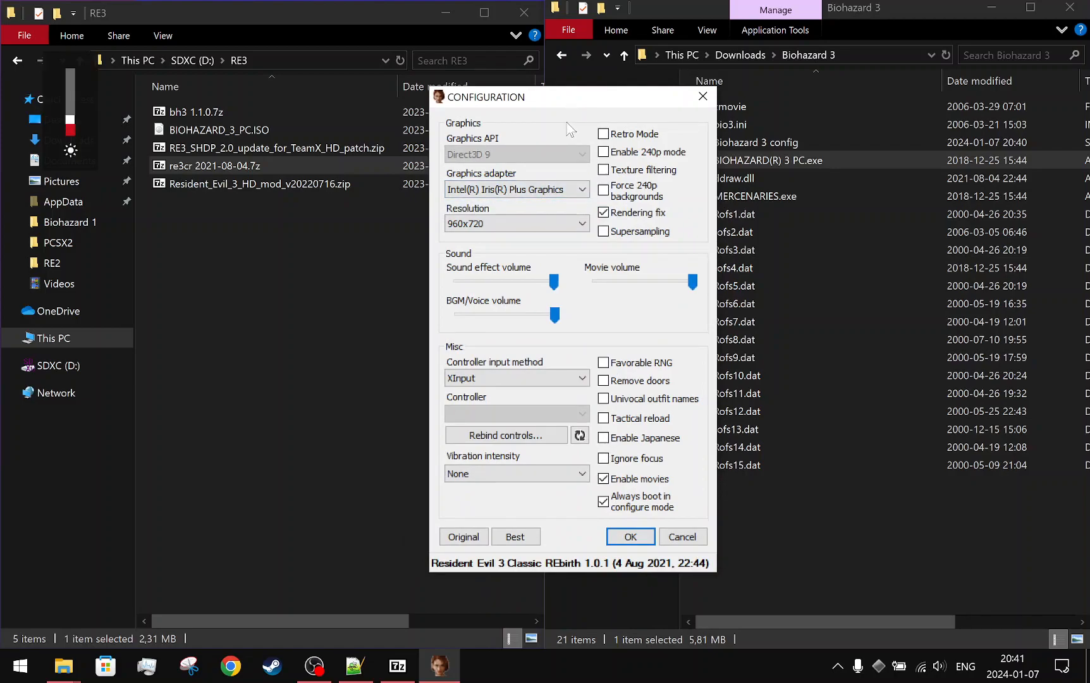
{"action": "left_click_drag", "start_coordinate": [562, 96], "coordinate": [552, 89]}
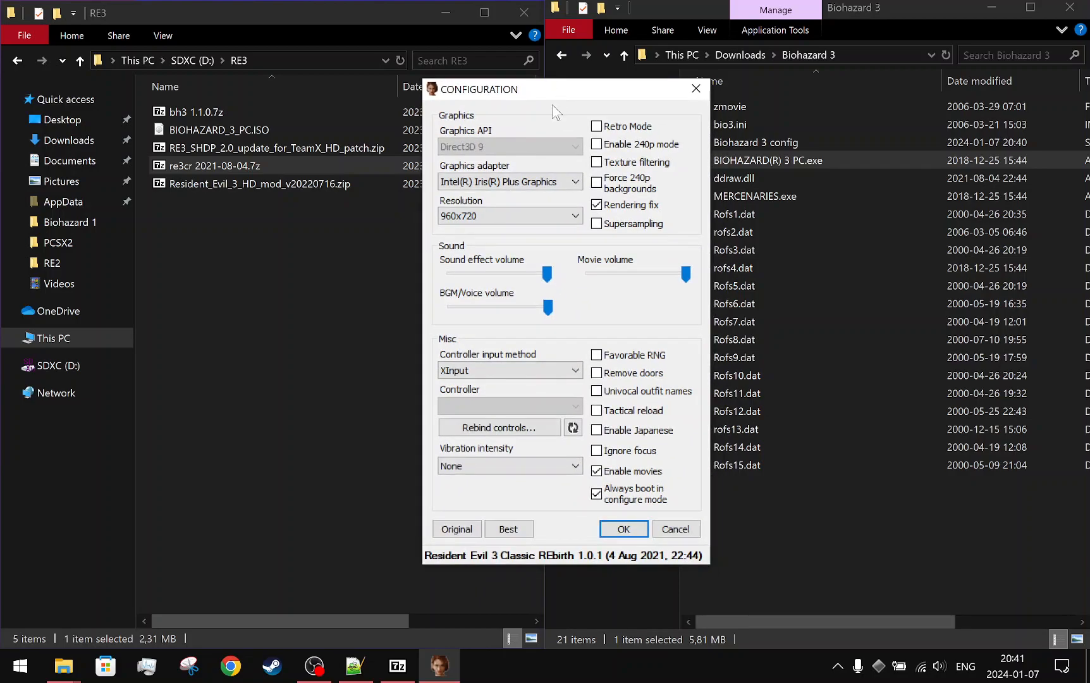
- Keep Intel(R) Iris(R) Plus Graphics as the graphics adapter and set the resolution to Fullscreen
{"action": "left_click", "coordinate": [507, 183]}
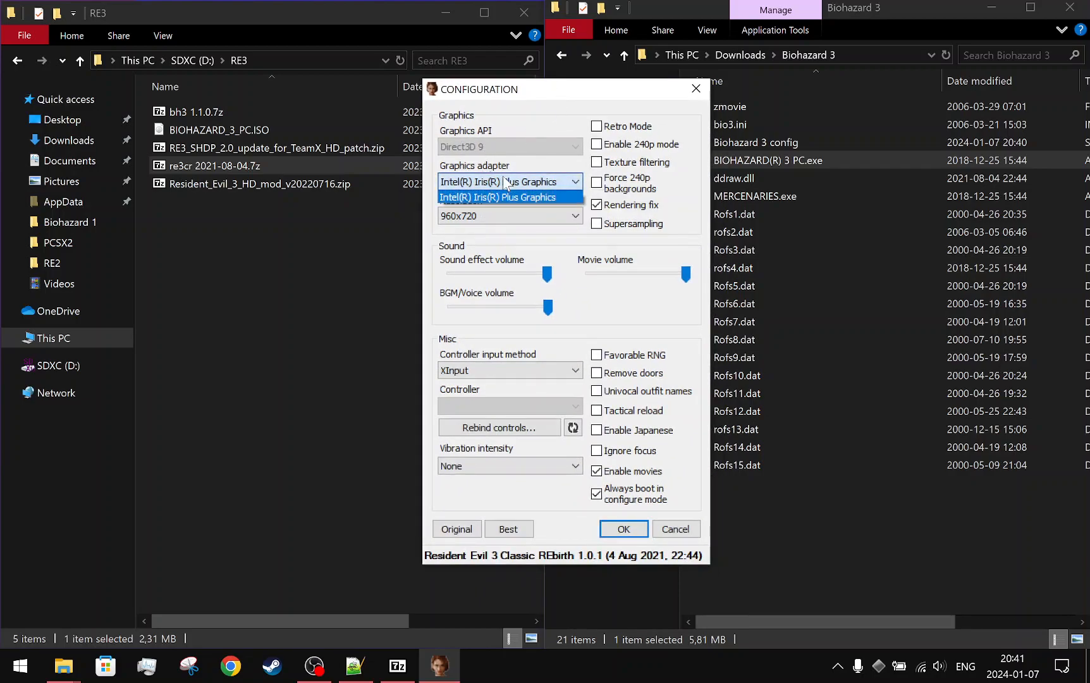
{"action": "left_click", "coordinate": [507, 182]}
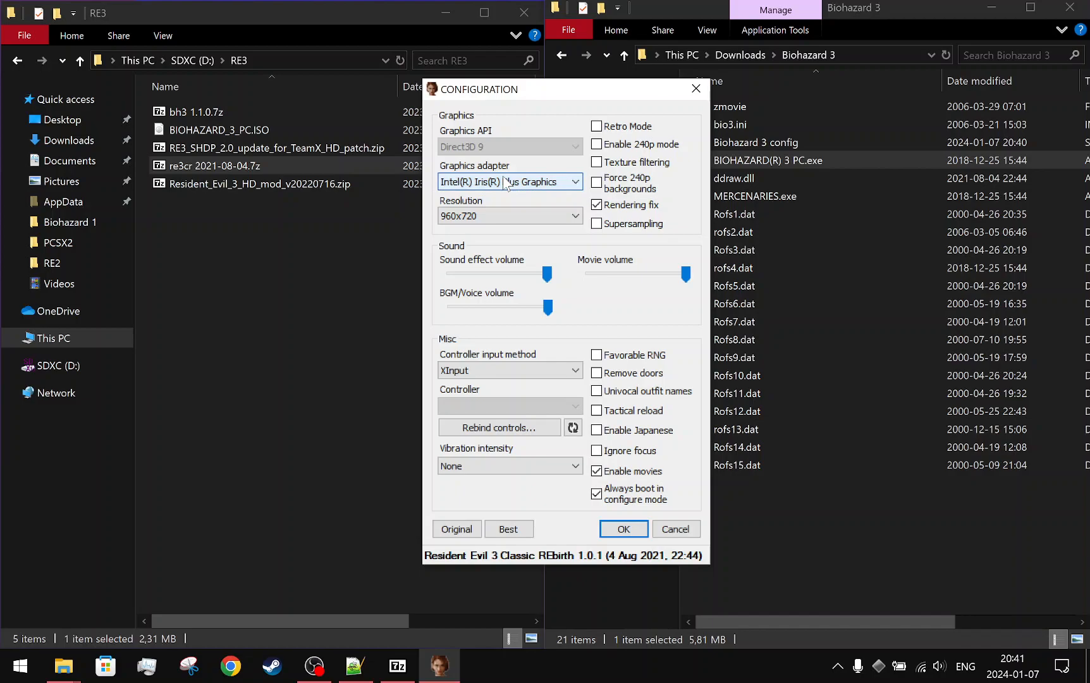
{"action": "left_click", "coordinate": [507, 183]}
{"action": "left_click", "coordinate": [506, 187]}
{"action": "left_click", "coordinate": [510, 187]}
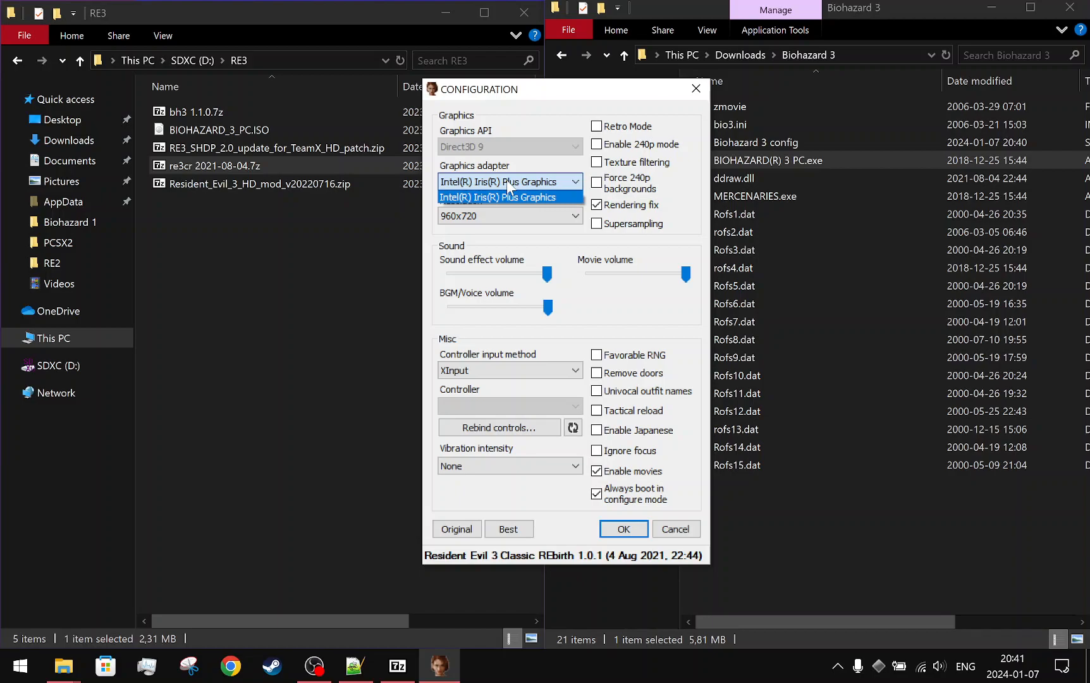
{"action": "left_click", "coordinate": [510, 187]}
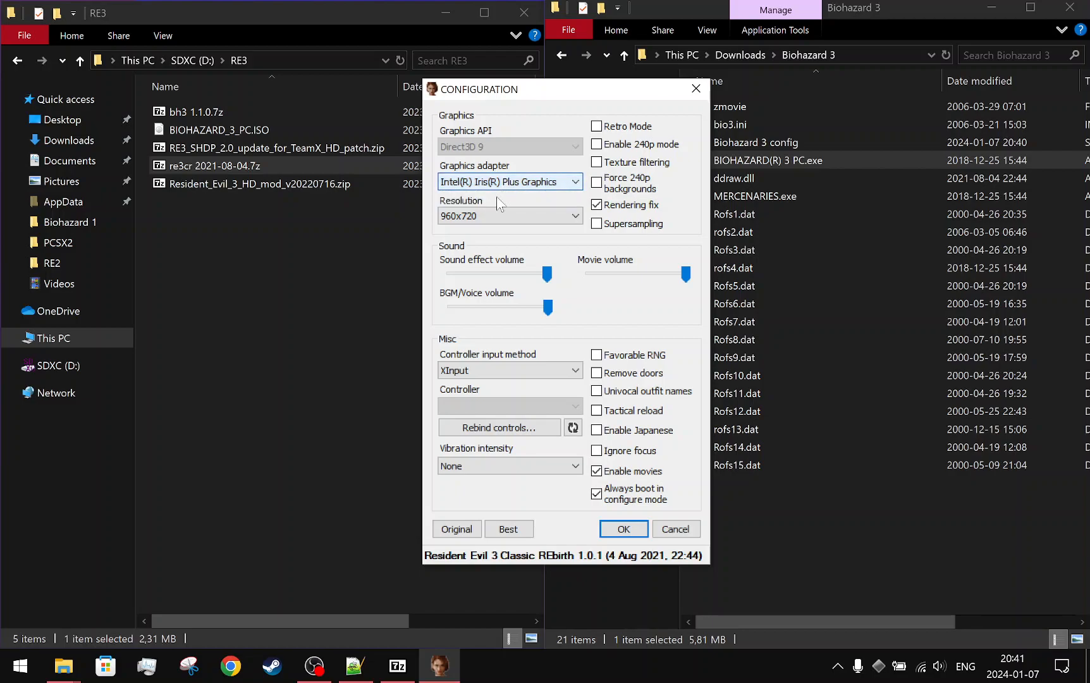
{"action": "left_click", "coordinate": [492, 216]}
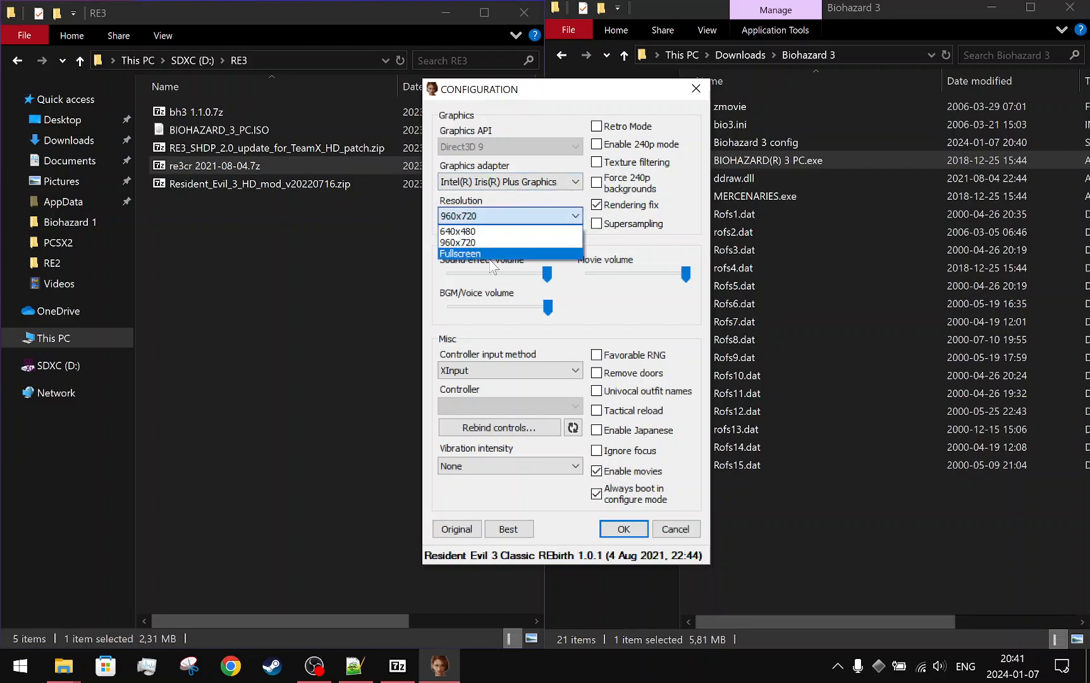
{"action": "left_click", "coordinate": [491, 254]}
- Compare the Original and Best configuration presets and apply the Best preset
{"action": "left_click", "coordinate": [457, 528]}
{"action": "left_click", "coordinate": [508, 529]}
{"action": "left_click", "coordinate": [457, 529]}
{"action": "left_click", "coordinate": [507, 530]}
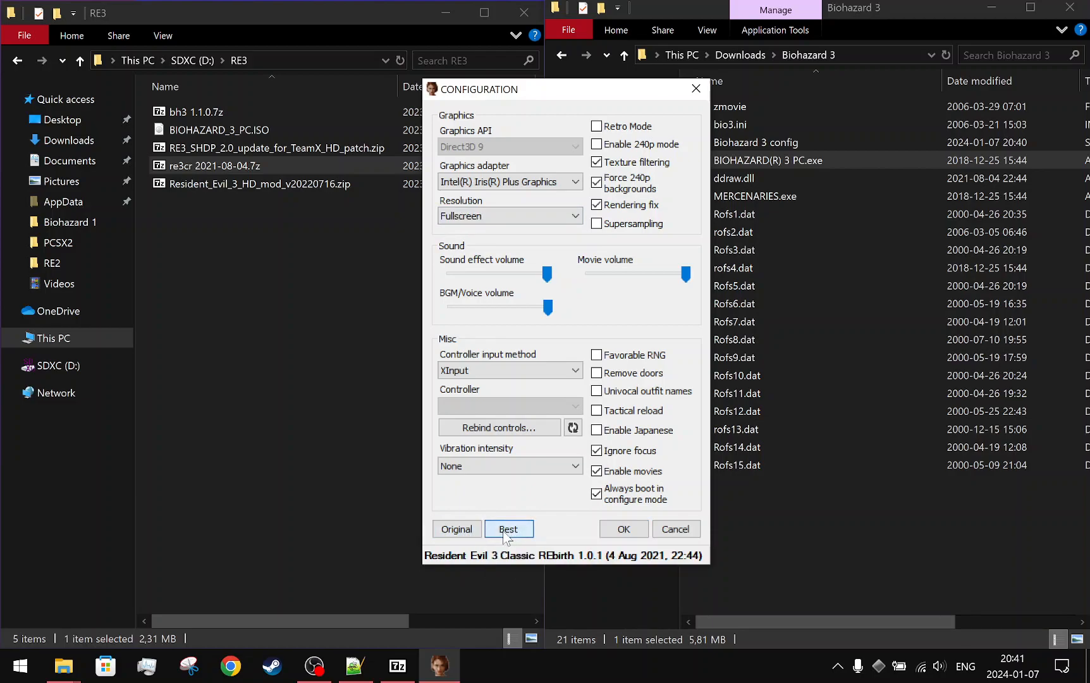
{"action": "left_click", "coordinate": [456, 528]}
{"action": "left_click", "coordinate": [490, 531]}
{"action": "left_click", "coordinate": [457, 528]}
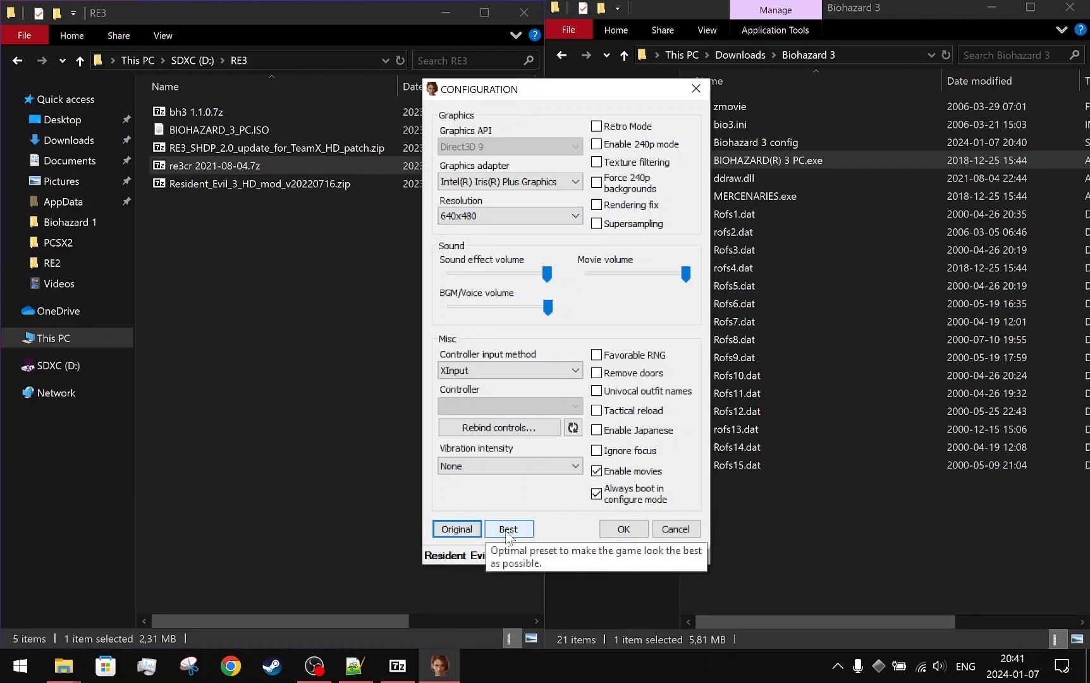
{"action": "left_click", "coordinate": [509, 530]}
- Turn off Texture filtering and Force 240p backgrounds, and try to set the controller input method to Raw Input
{"action": "left_click", "coordinate": [509, 182]}
{"action": "left_click", "coordinate": [509, 193]}
{"action": "left_click", "coordinate": [509, 215]}
{"action": "left_click", "coordinate": [510, 216]}
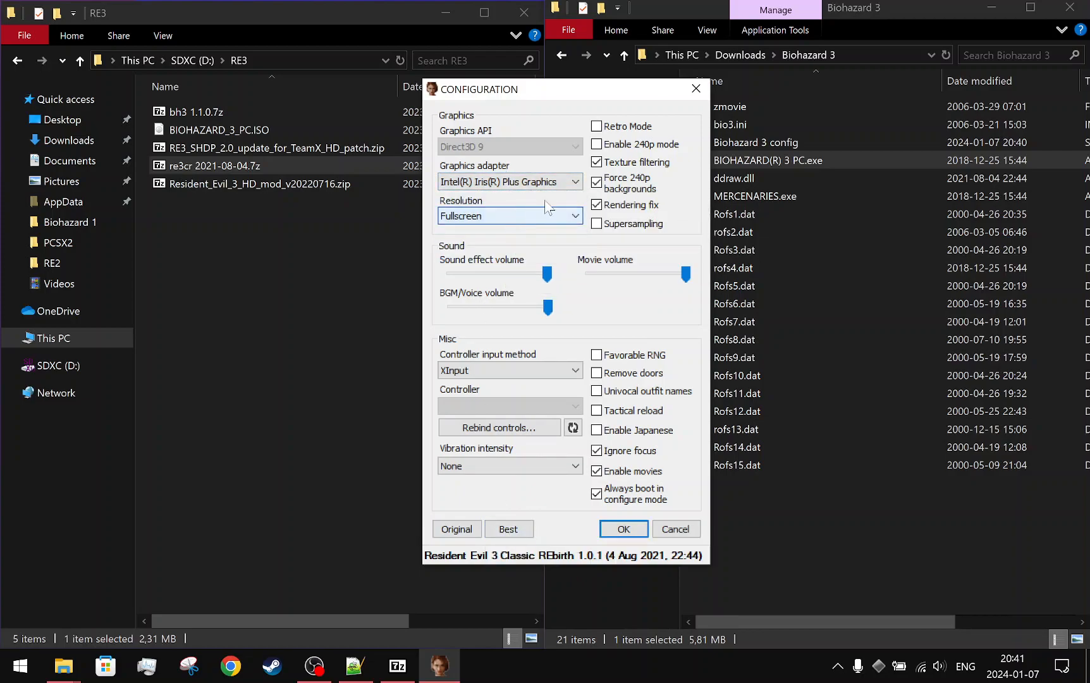
{"action": "left_click", "coordinate": [596, 163]}
{"action": "left_click", "coordinate": [596, 184]}
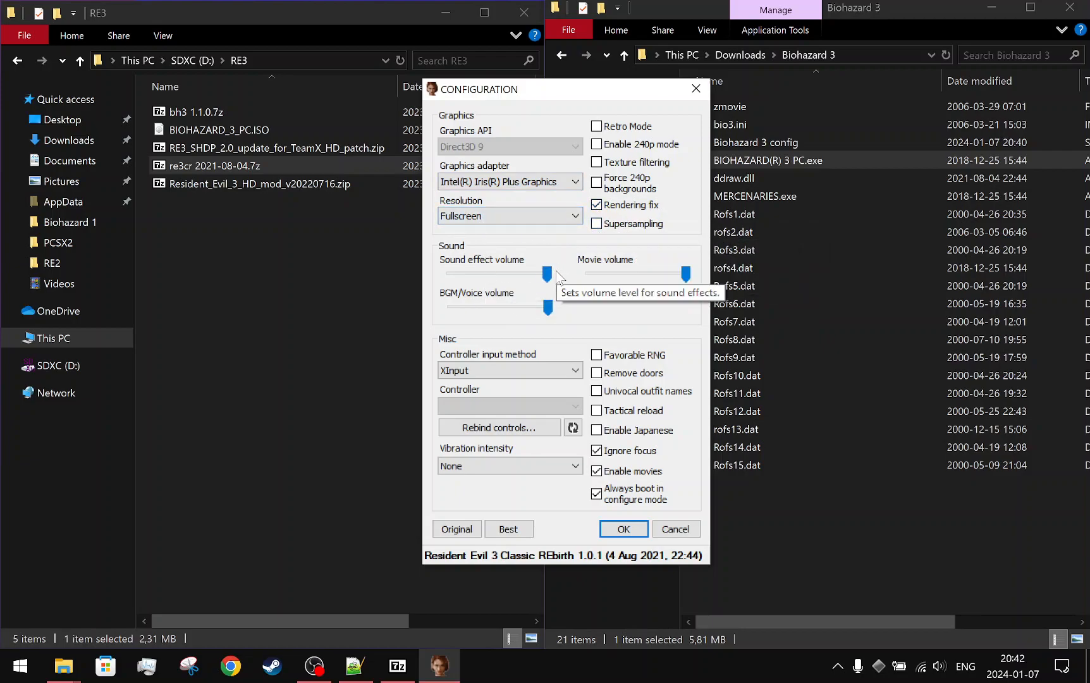
{"action": "left_click", "coordinate": [501, 372]}
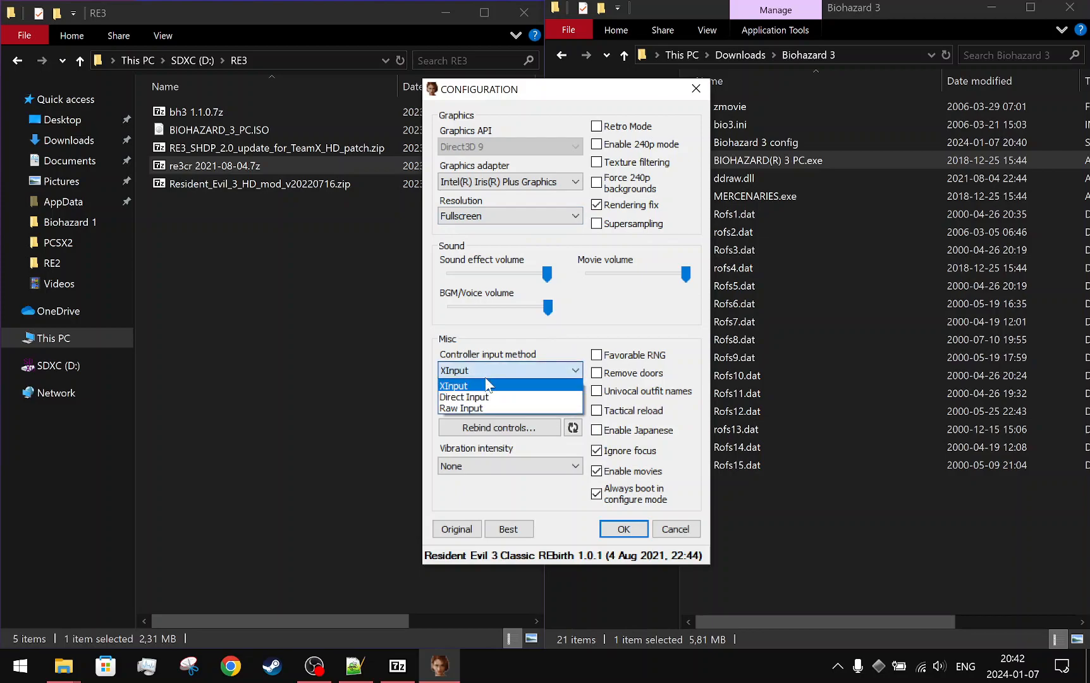
{"action": "left_click", "coordinate": [497, 408]}
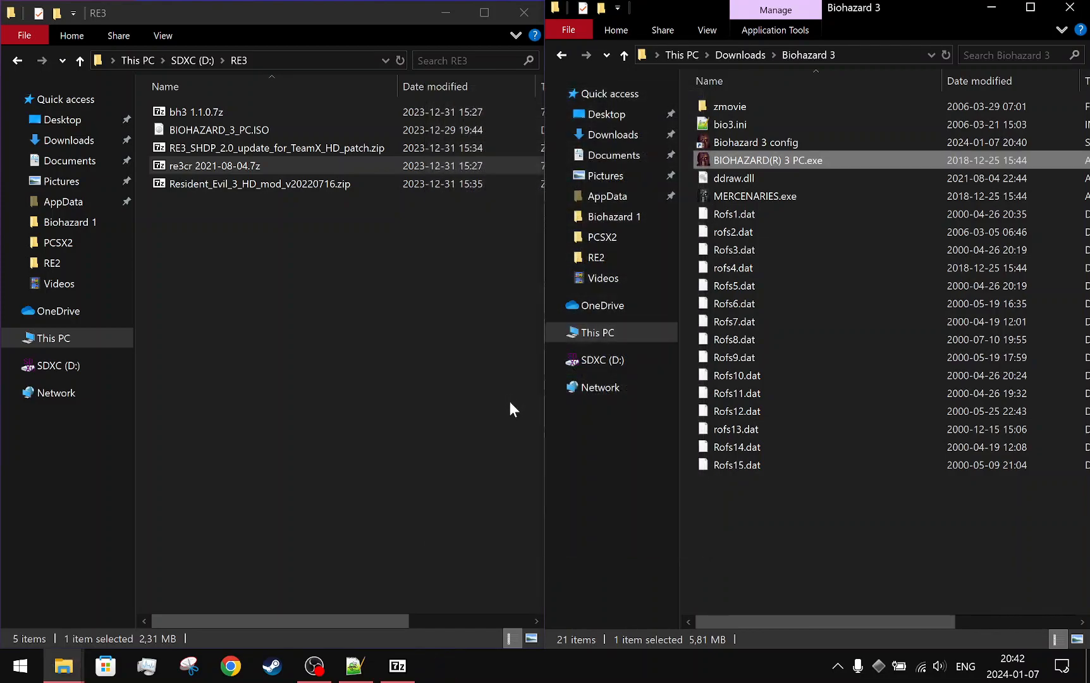
- Open the configuration through the Biohazard 3 config shortcut, set the controller input method to Raw Input and refresh the controller
{"action": "double_click", "coordinate": [784, 141]}
{"action": "left_click", "coordinate": [471, 362]}
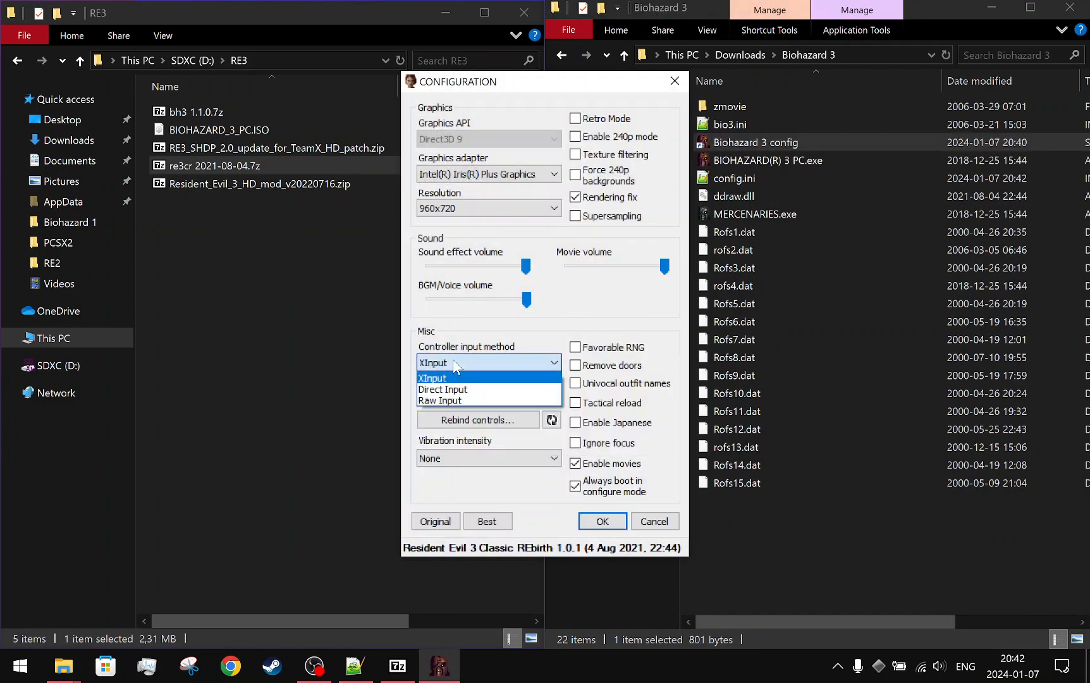
{"action": "left_click", "coordinate": [464, 399]}
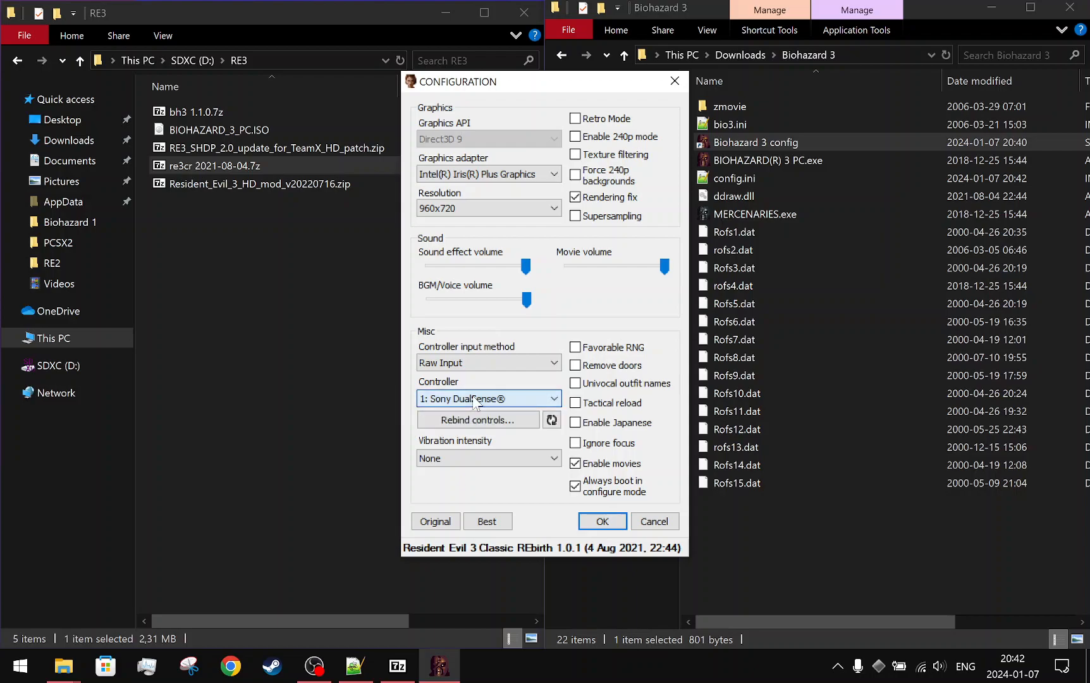
{"action": "left_click", "coordinate": [551, 420]}
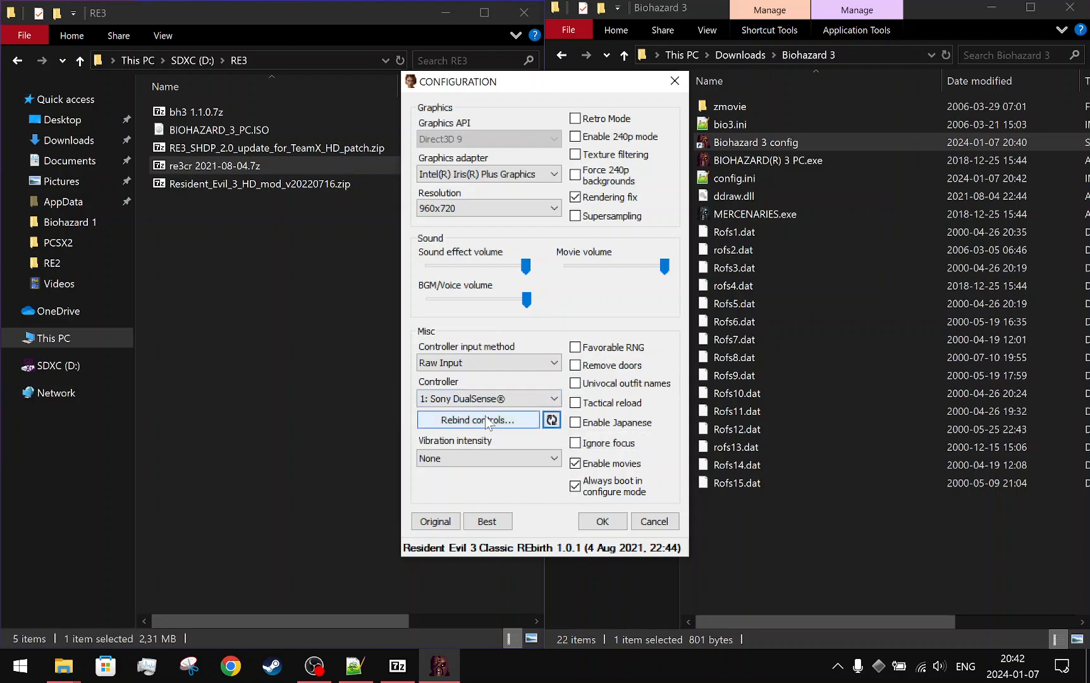
- Review the keyboard and controller bindings in Rebind controls and leave without saving changes
{"action": "left_click", "coordinate": [486, 420]}
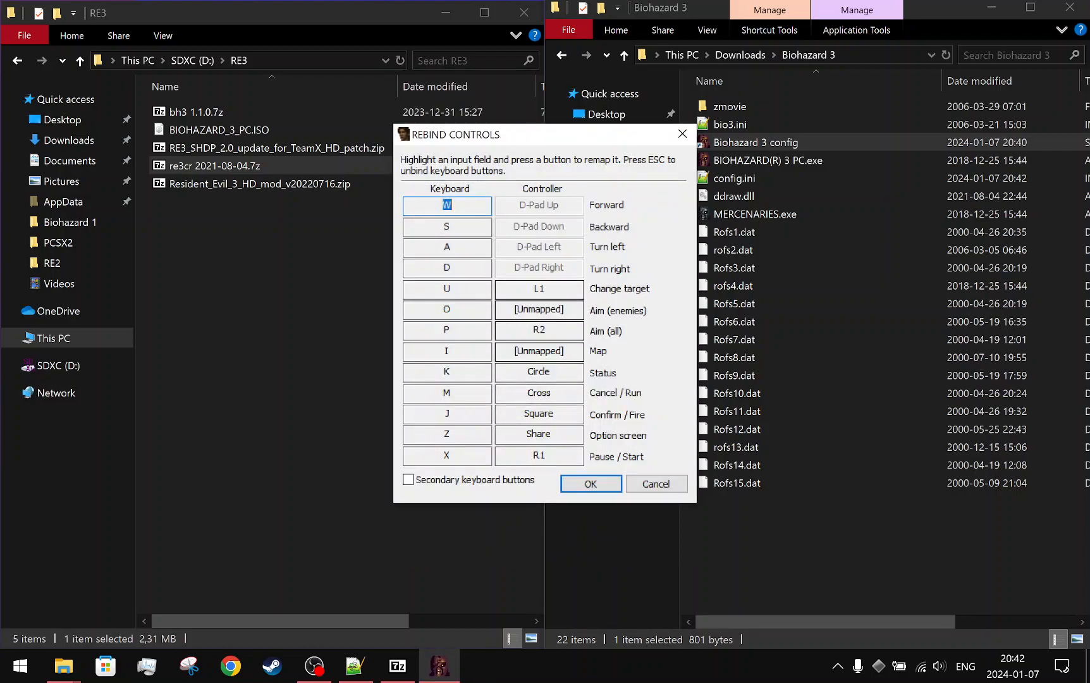
{"action": "left_click", "coordinate": [549, 330]}
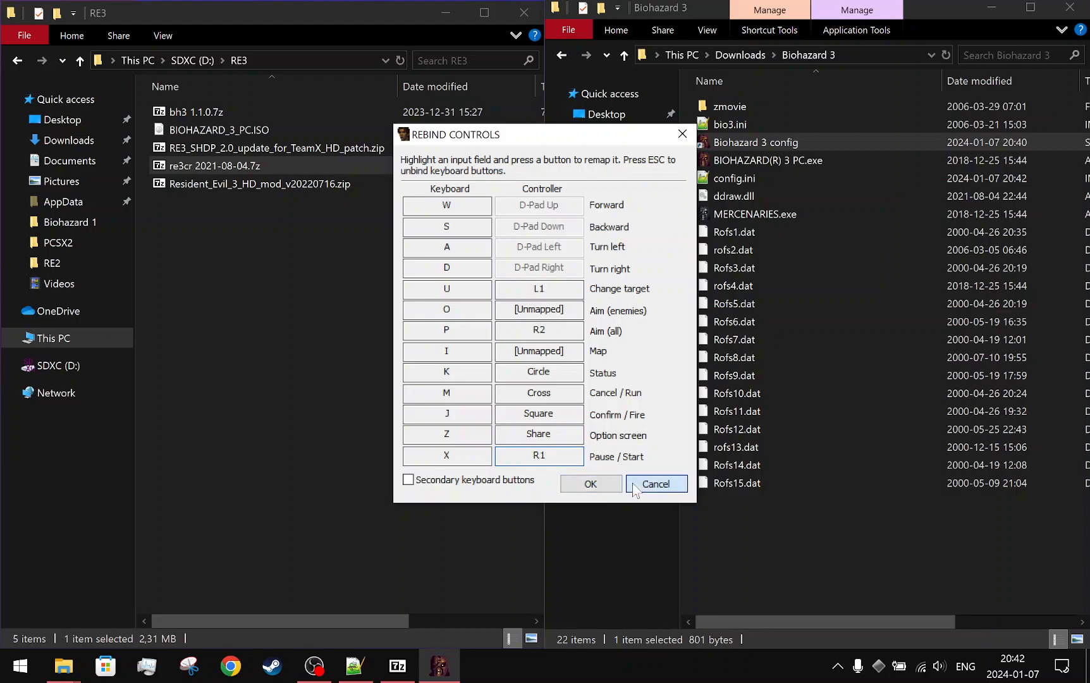
{"action": "left_click", "coordinate": [655, 484]}
- Set vibration intensity to Moderate, enable Remove doors and Tactical reload, and disable Always boot in configure mode
{"action": "left_click", "coordinate": [494, 461]}
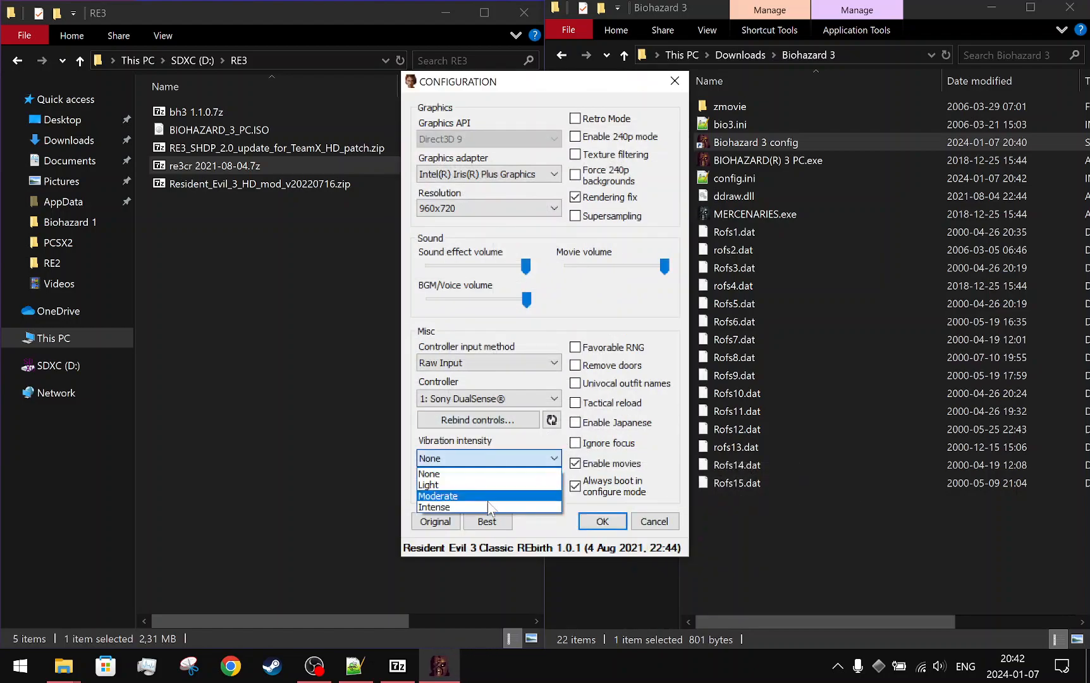
{"action": "left_click", "coordinate": [483, 499]}
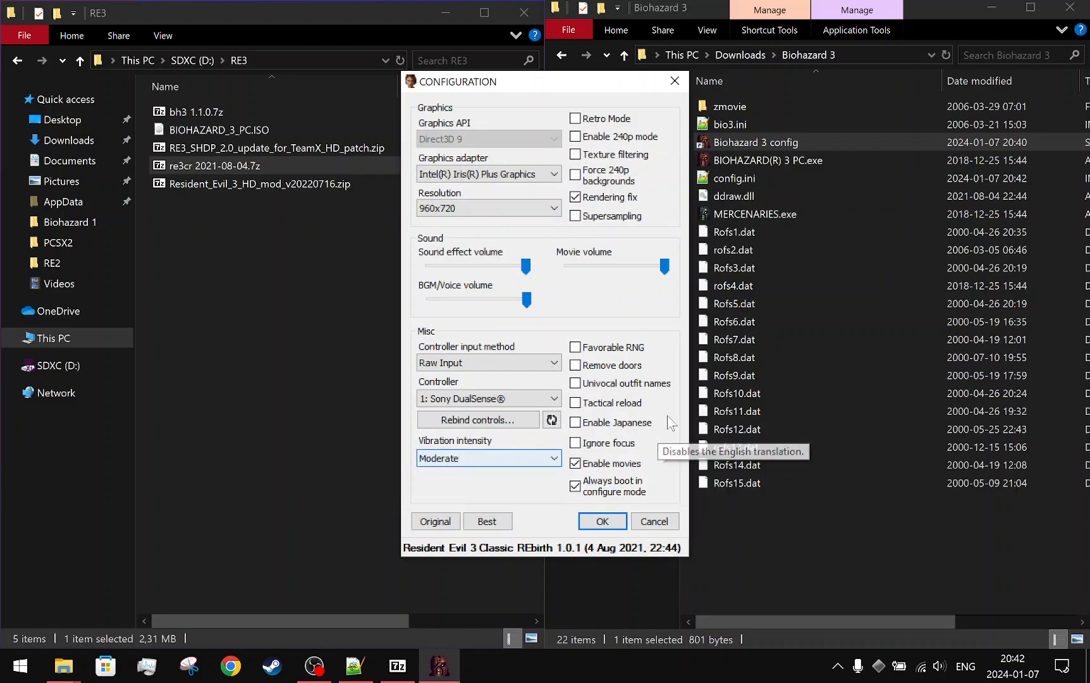
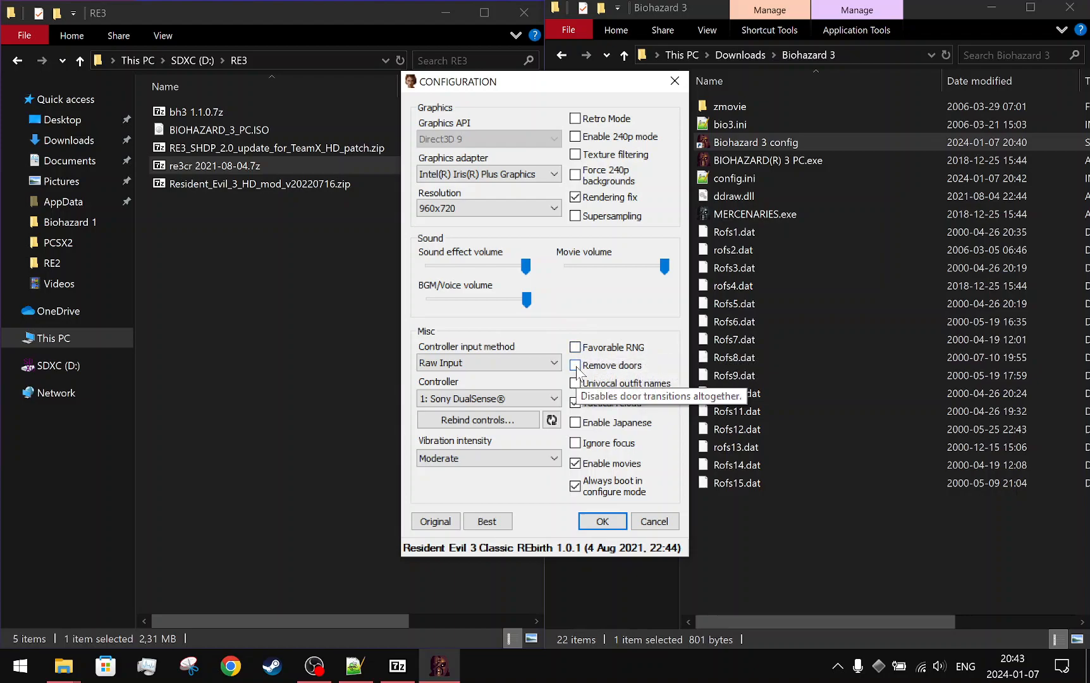
{"action": "left_click", "coordinate": [575, 365]}
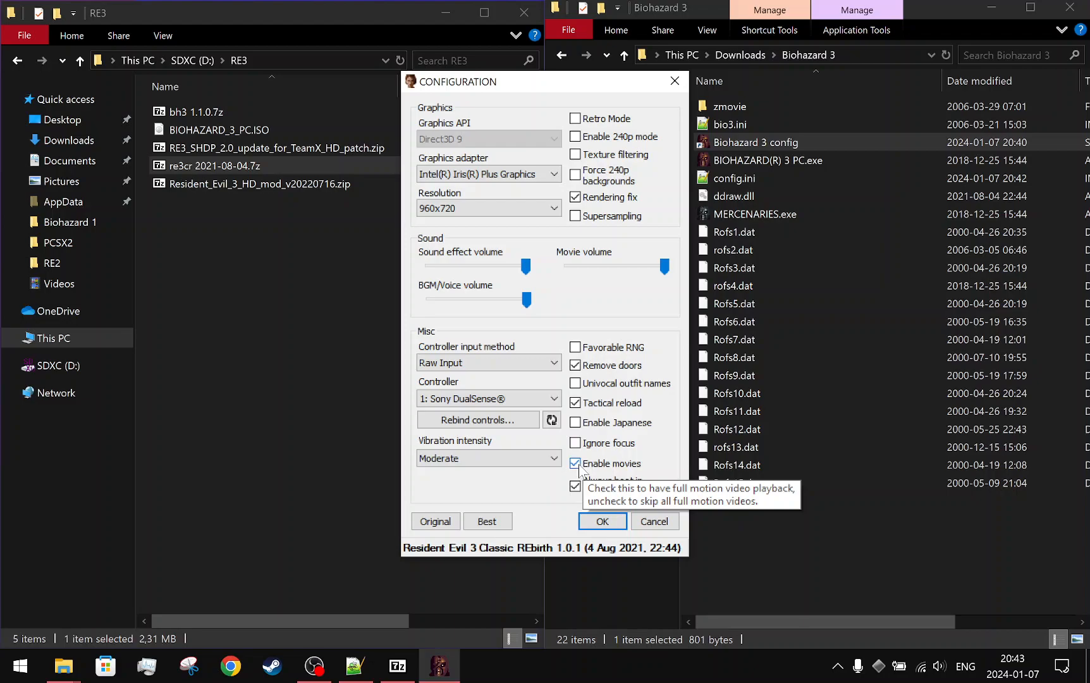
{"action": "left_click", "coordinate": [575, 487]}
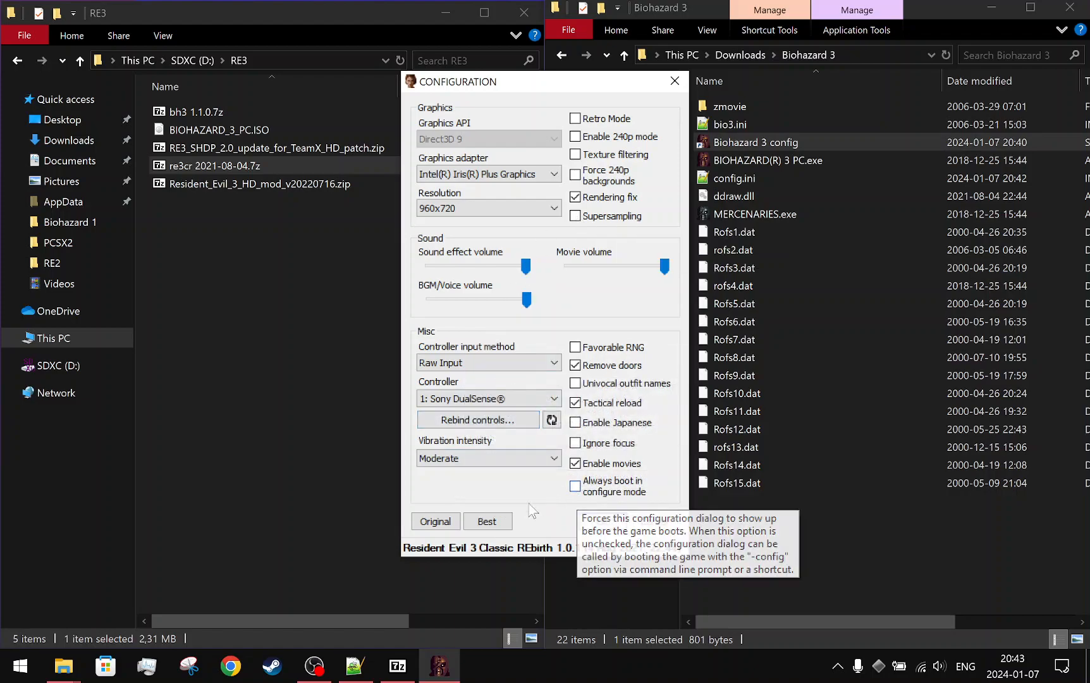
- Set the resolution to Fullscreen, confirm the configuration and start the game
{"action": "left_click", "coordinate": [481, 208]}
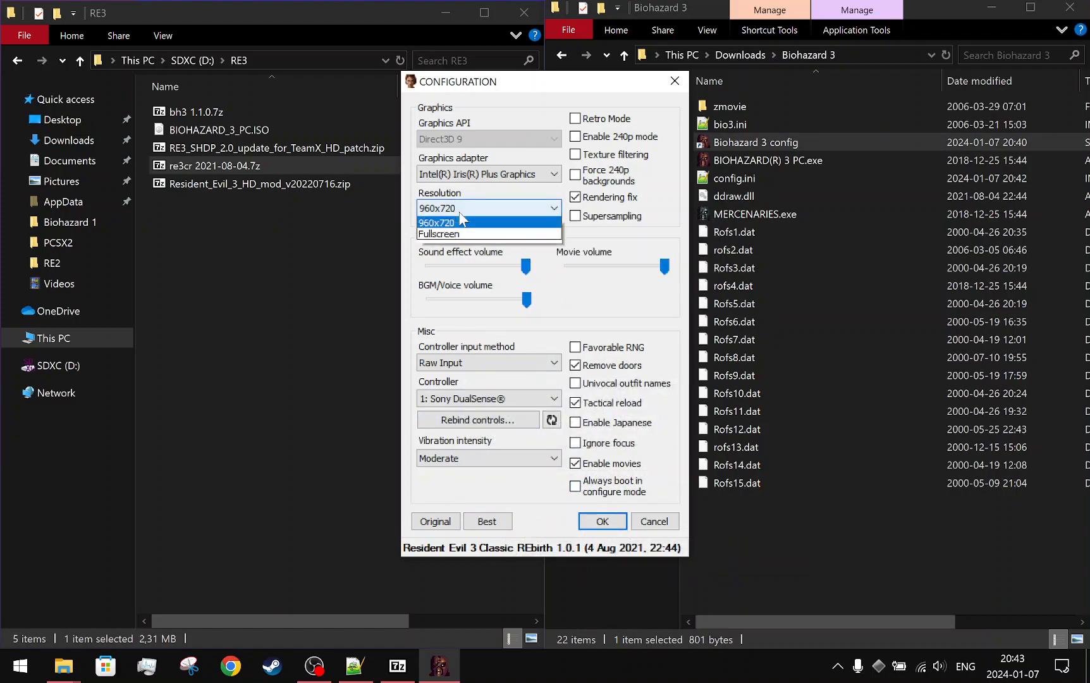
{"action": "left_click", "coordinate": [466, 247]}
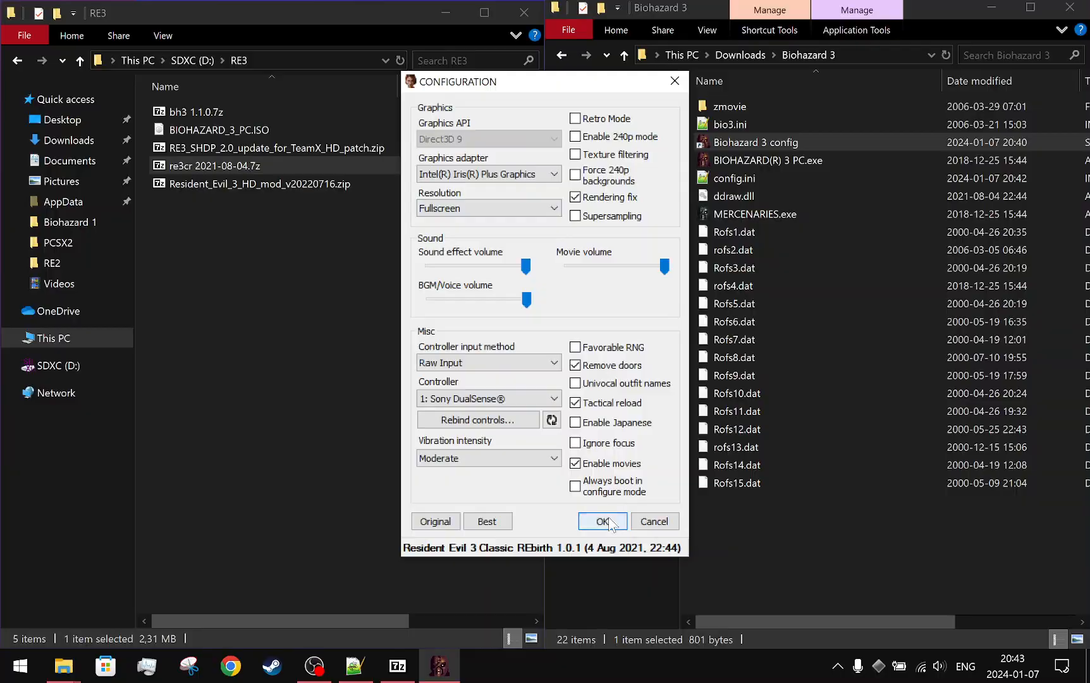
{"action": "left_click", "coordinate": [607, 520]}
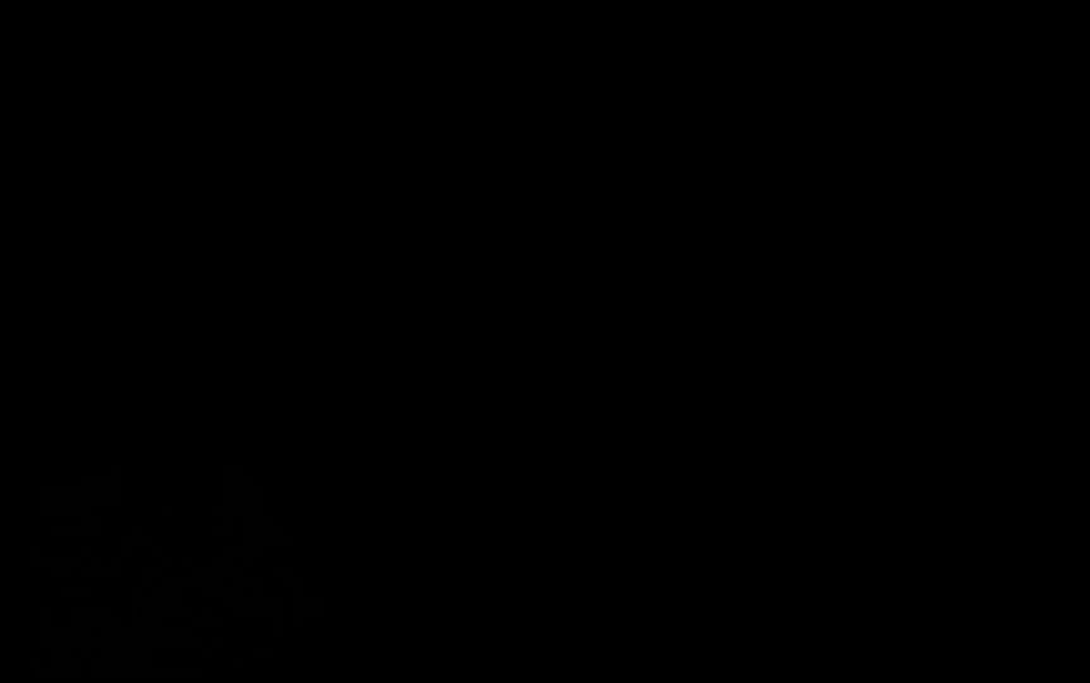
- Look through the title menu entries Original Mode, Arrange Mode, Load Game, Special and Config
{"action": "key", "text": "Right"}
{"action": "key", "text": "Right"}
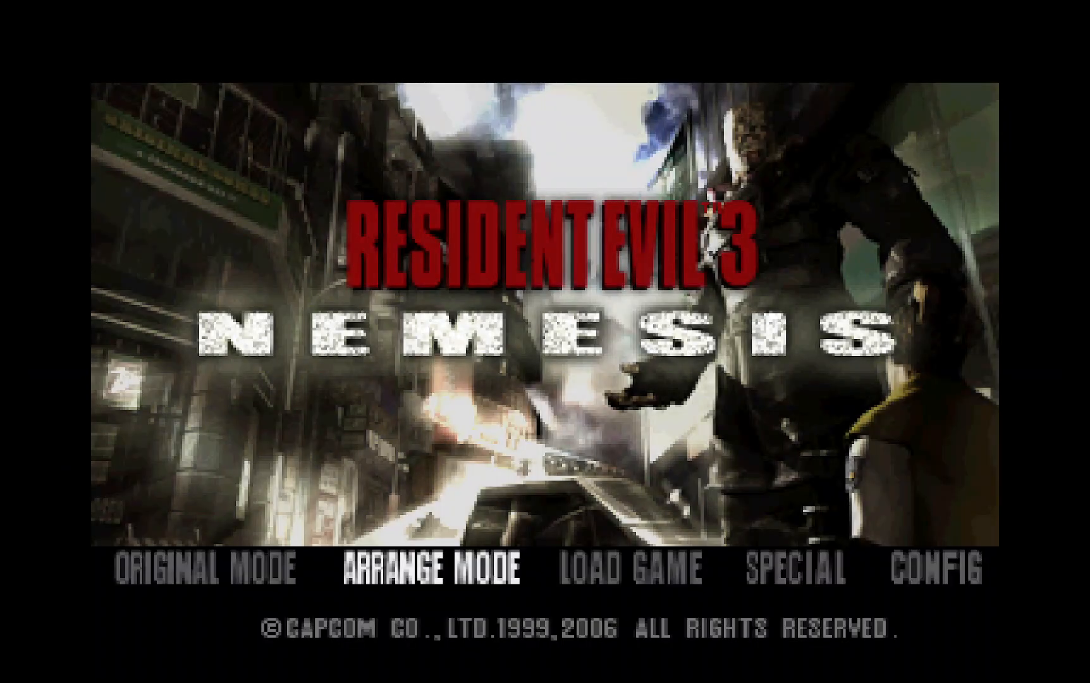
{"action": "key", "text": "Left"}
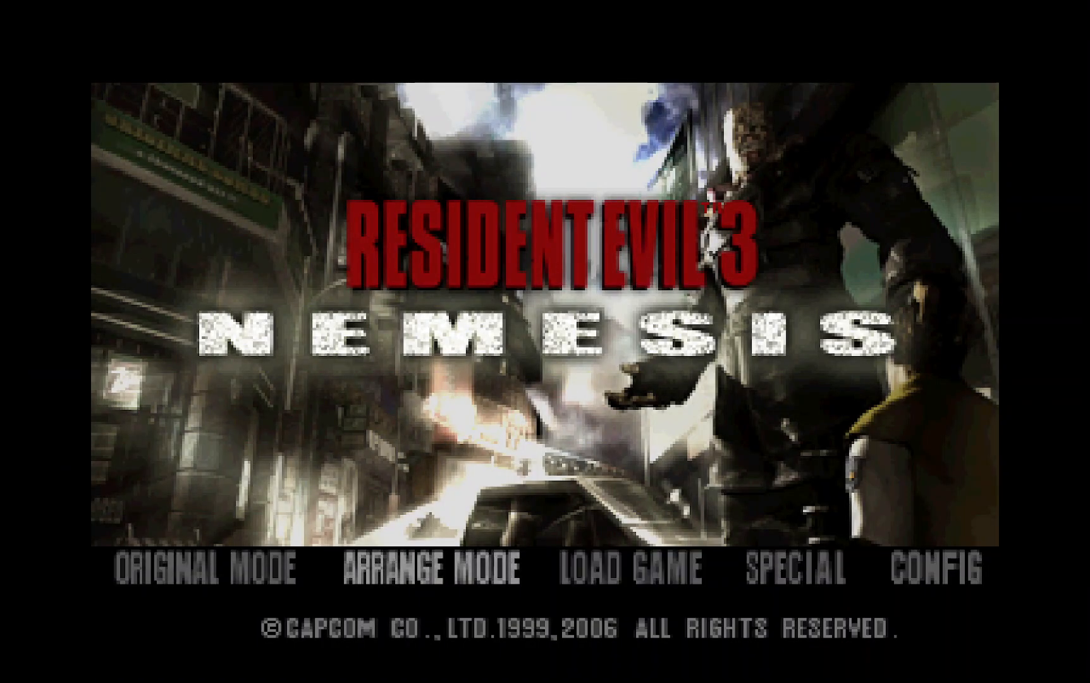
{"action": "key", "text": "Left"}
{"action": "key", "text": "Left"}
{"action": "key", "text": "Right"}
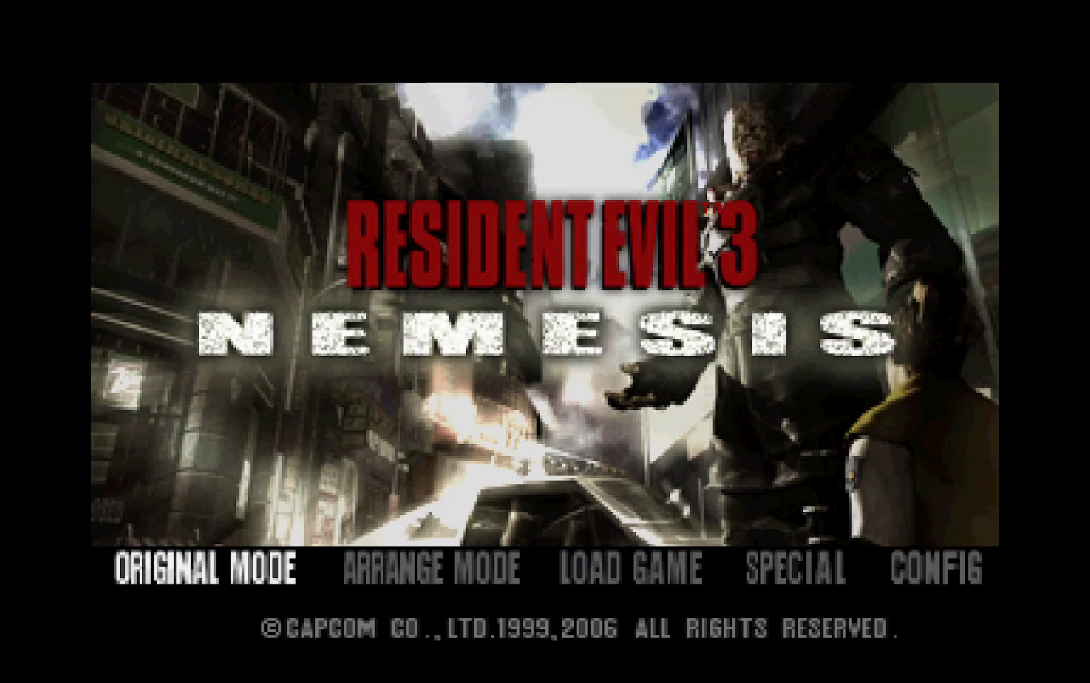
{"action": "key", "text": "Left"}
{"action": "key", "text": "Left"}
{"action": "key", "text": "Right"}
{"action": "key", "text": "Right"}
{"action": "key", "text": "Right"}
{"action": "key", "text": "Right"}
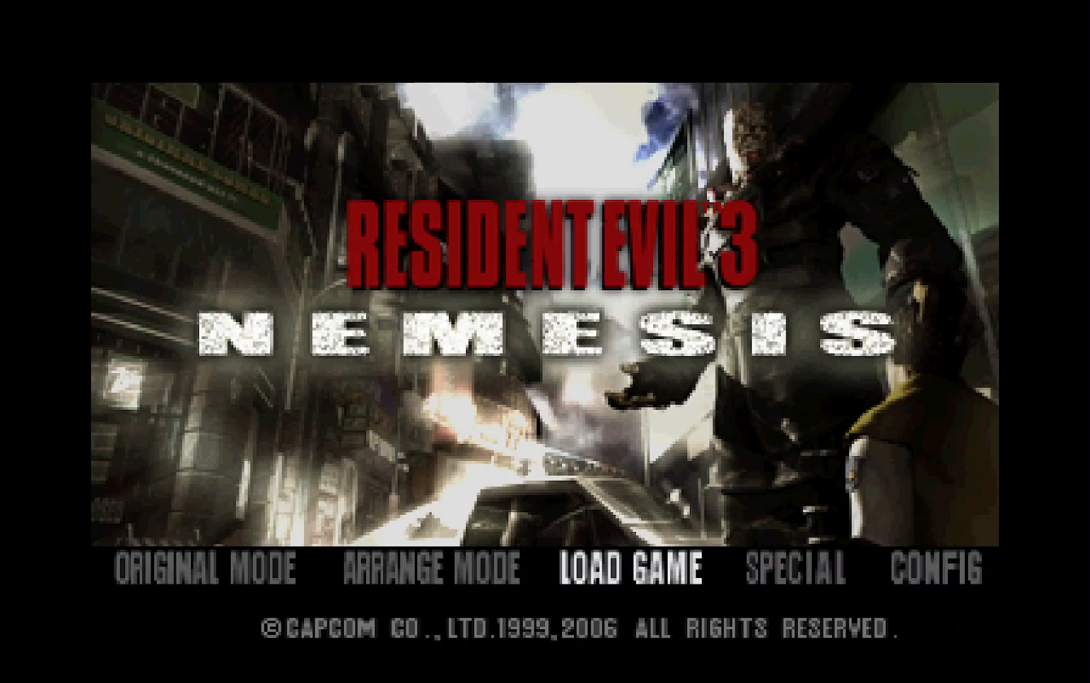
{"action": "key", "text": "Right"}
{"action": "key", "text": "Left"}
{"action": "key", "text": "Right"}
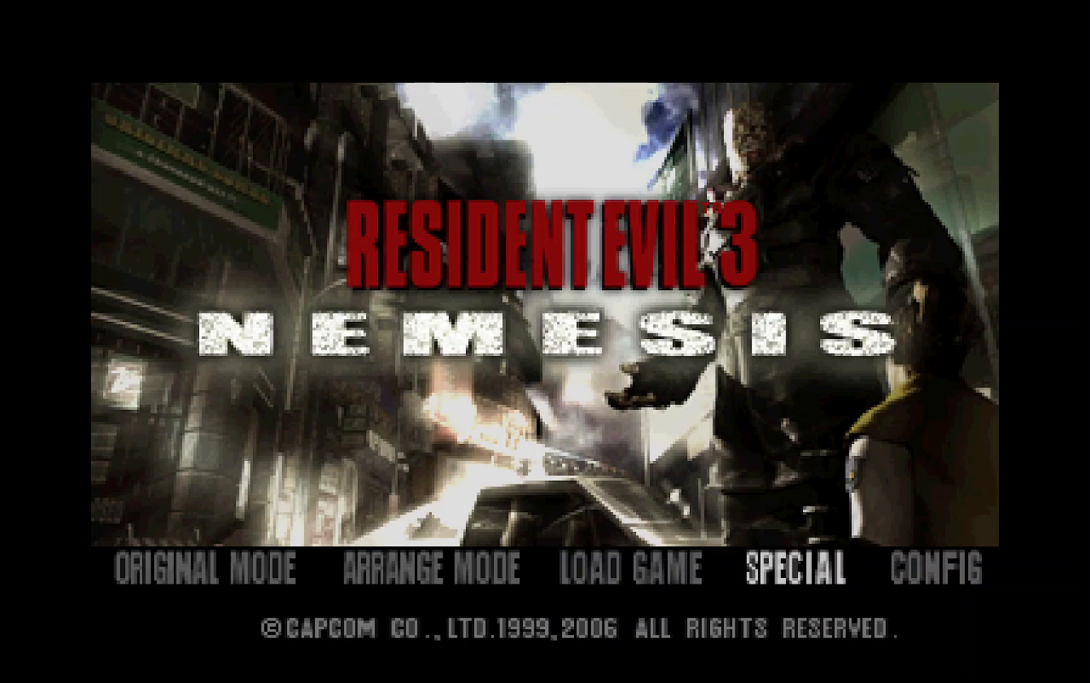
{"action": "key", "text": "Right"}
{"action": "key", "text": "Right"}
{"action": "key", "text": "Left"}
{"action": "key", "text": "Left"}
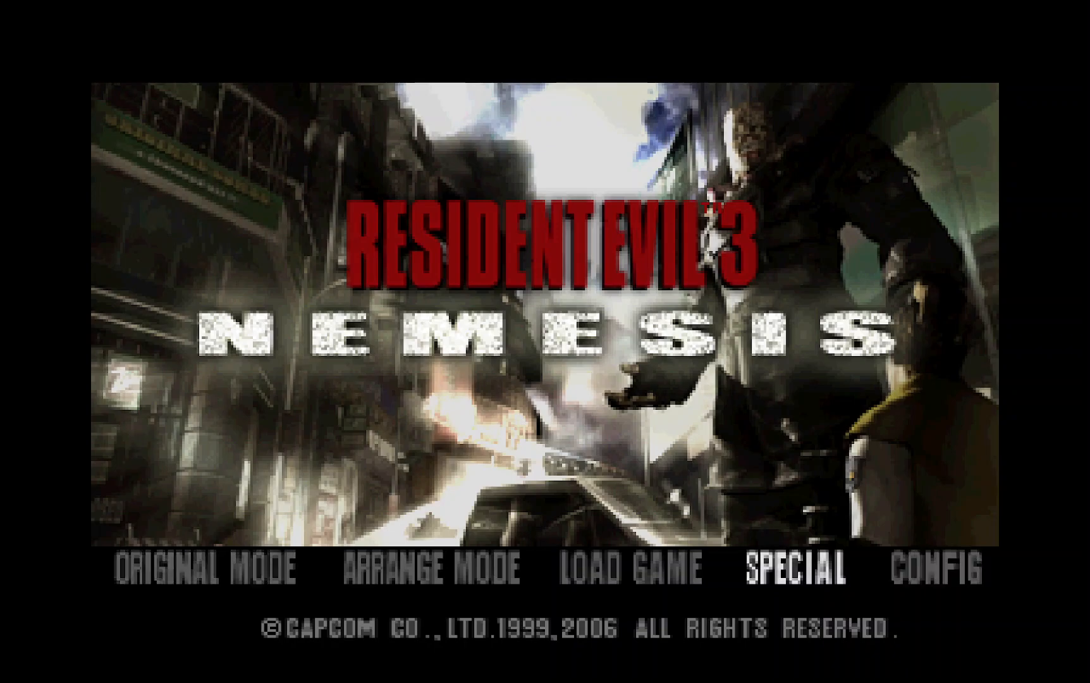
{"action": "key", "text": "Left"}
{"action": "key", "text": "Left"}
{"action": "key", "text": "Left"}
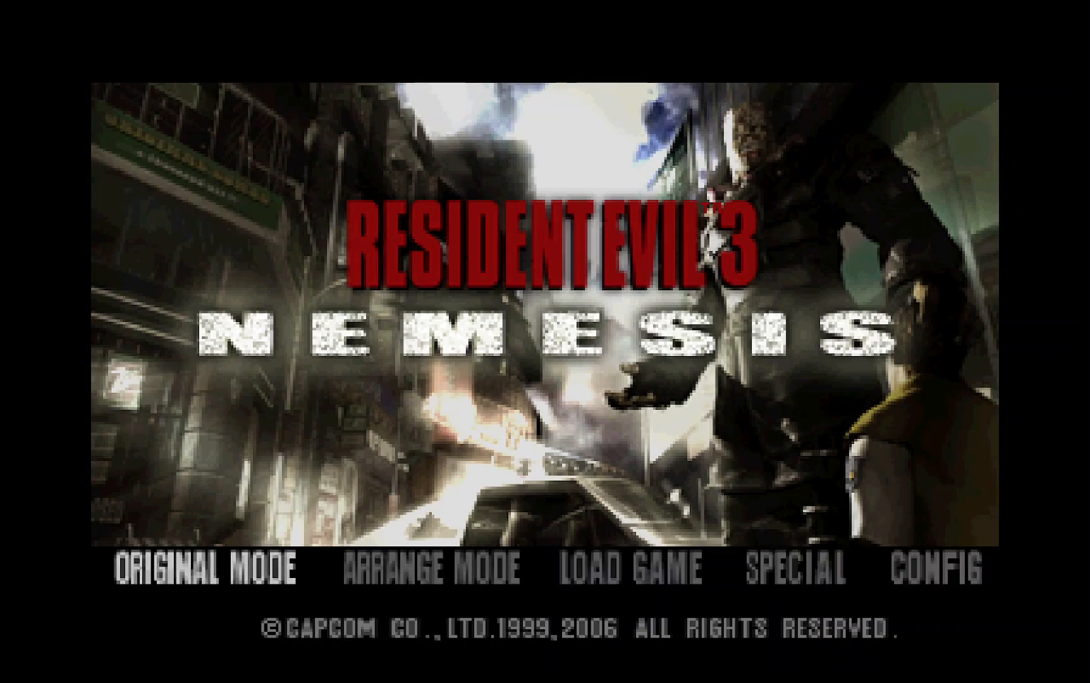
- Open the Load Game screen and exit it without loading a save
{"action": "key", "text": "Right"}
{"action": "key", "text": "Right"}
{"action": "key", "text": "Return"}
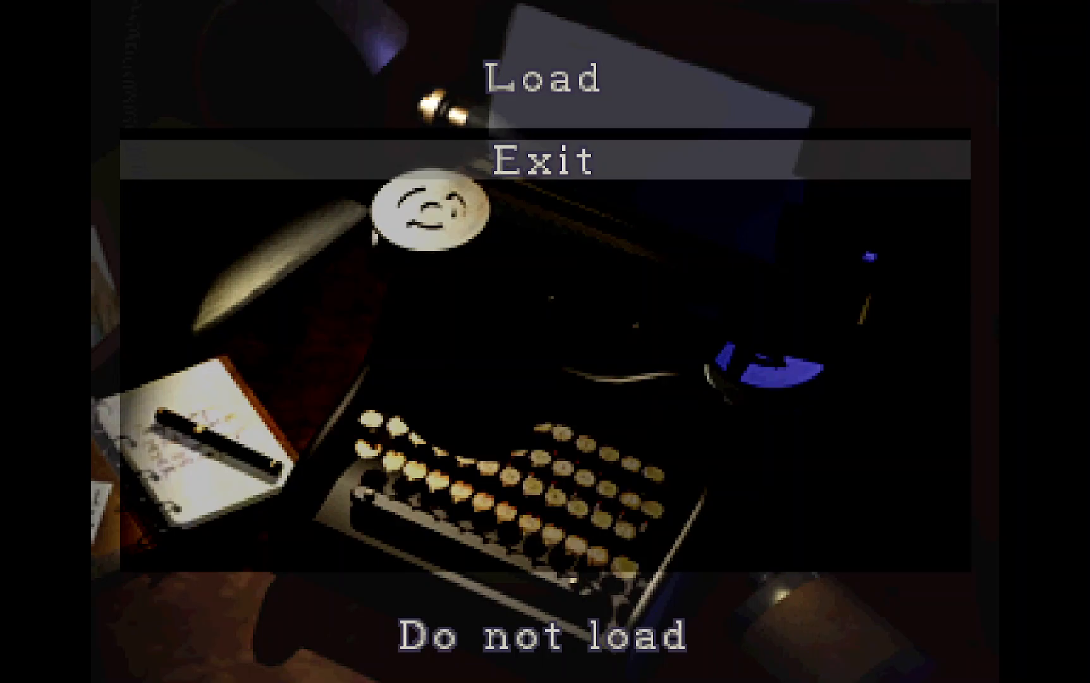
{"action": "key", "text": "Return"}
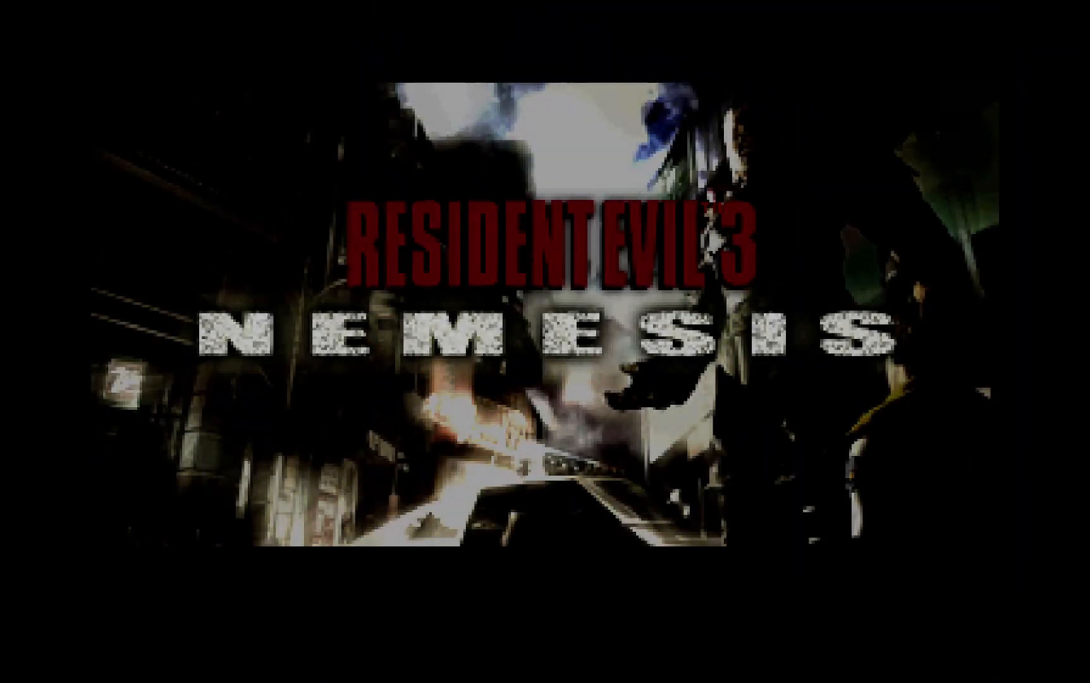
- Choose Original Mode, compare Heavy Mode with Light Mode, and continue with Light Mode to the costume selection
{"action": "key", "text": "Left"}
{"action": "key", "text": "Right"}
{"action": "key", "text": "Right"}
{"action": "key", "text": "Left"}
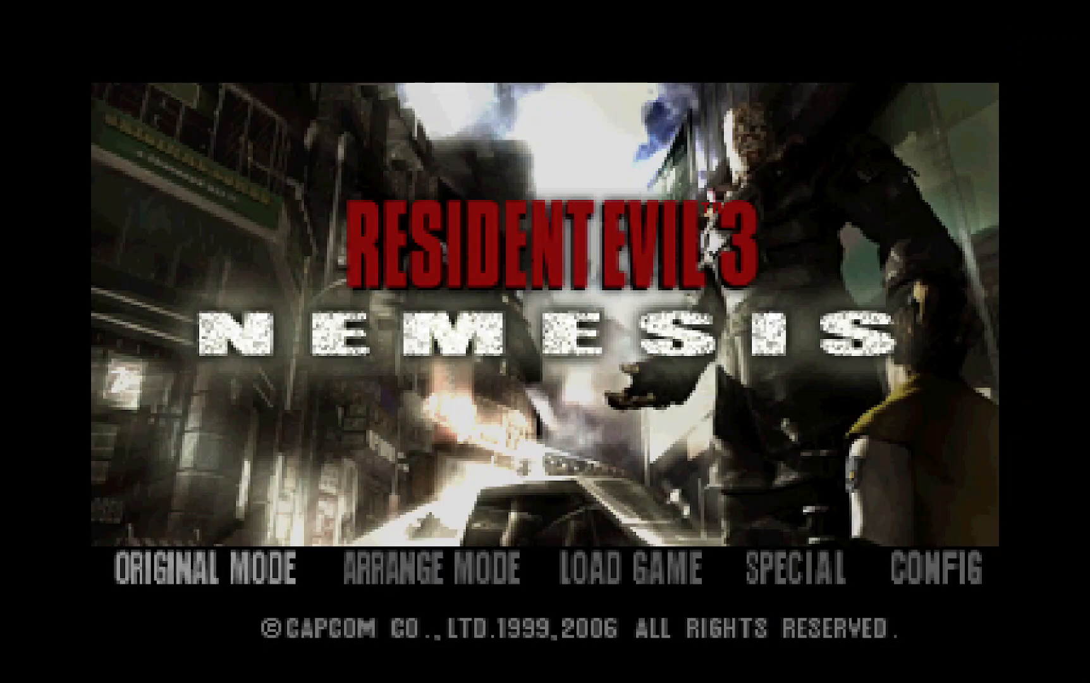
{"action": "key", "text": "Return"}
{"action": "key", "text": "Right"}
{"action": "key", "text": "Left"}
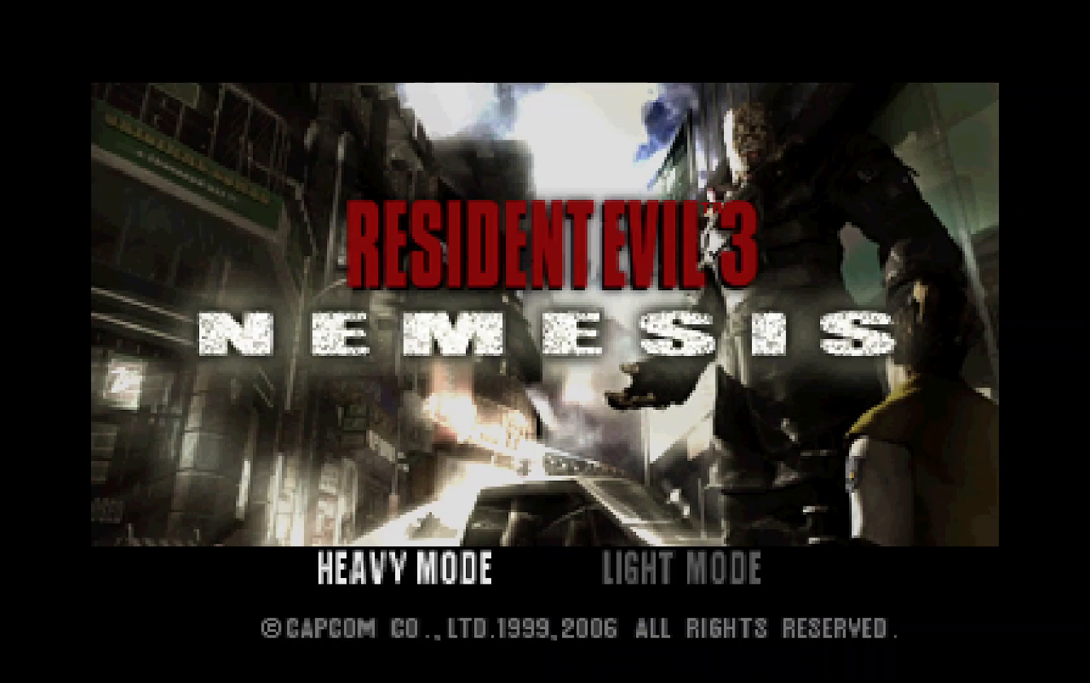
{"action": "key", "text": "Right"}
{"action": "key", "text": "Left"}
{"action": "key", "text": "Right"}
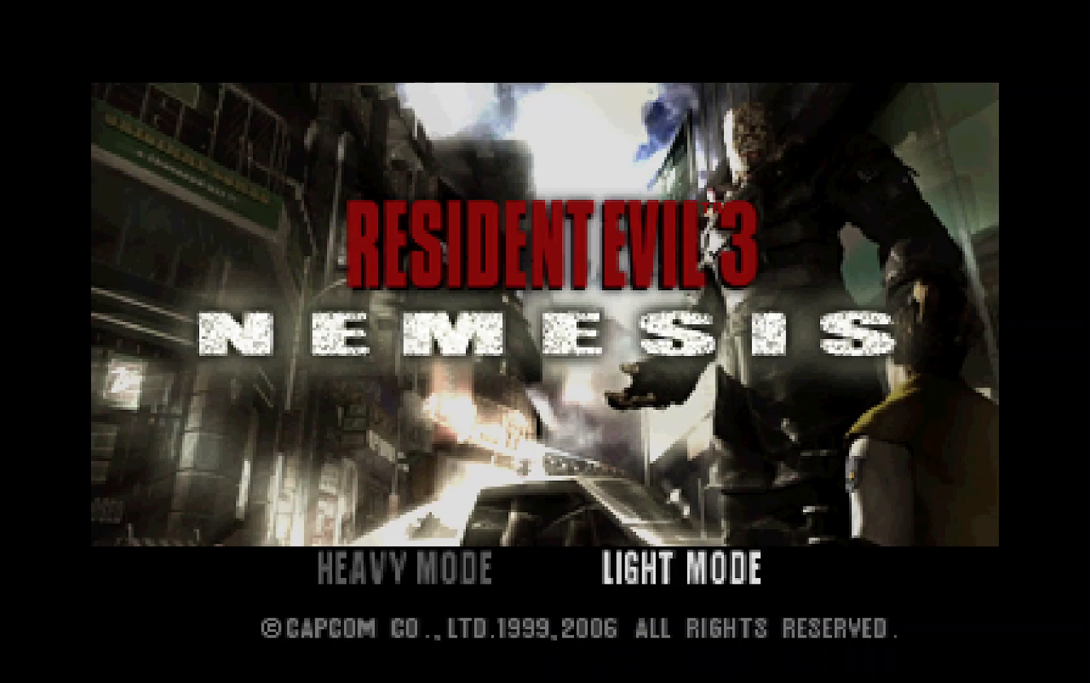
{"action": "key", "text": "Return"}
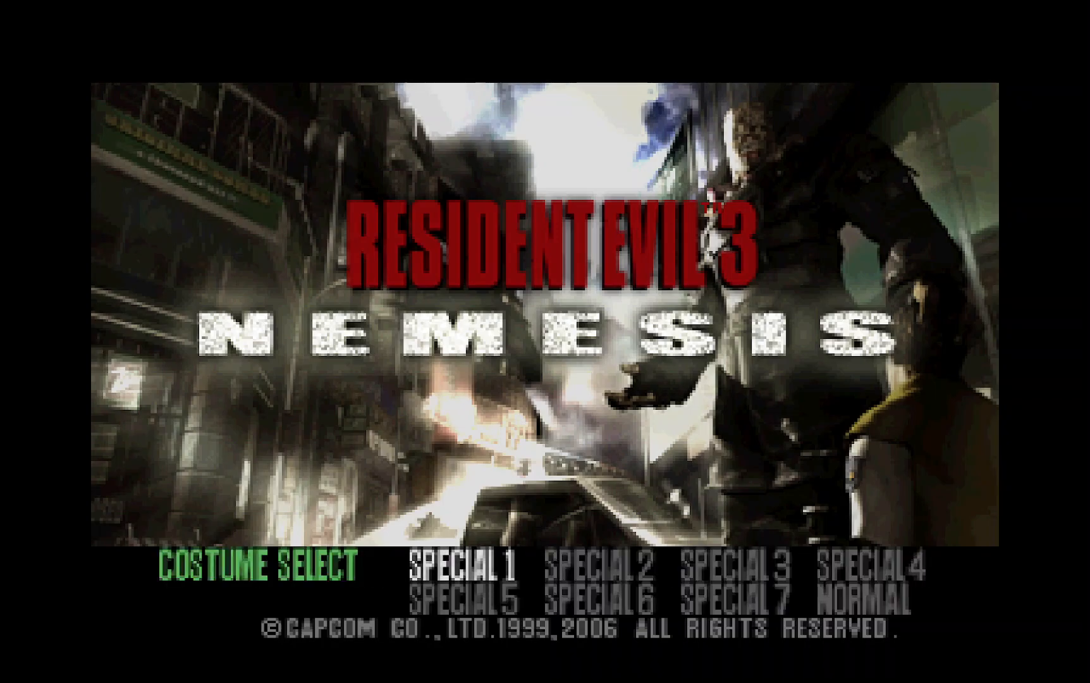
- Browse the costume choices from Special 1 to Special 7 and Normal, and return to the title menu without choosing one
{"action": "key", "text": "Down"}
{"action": "key", "text": "Up"}
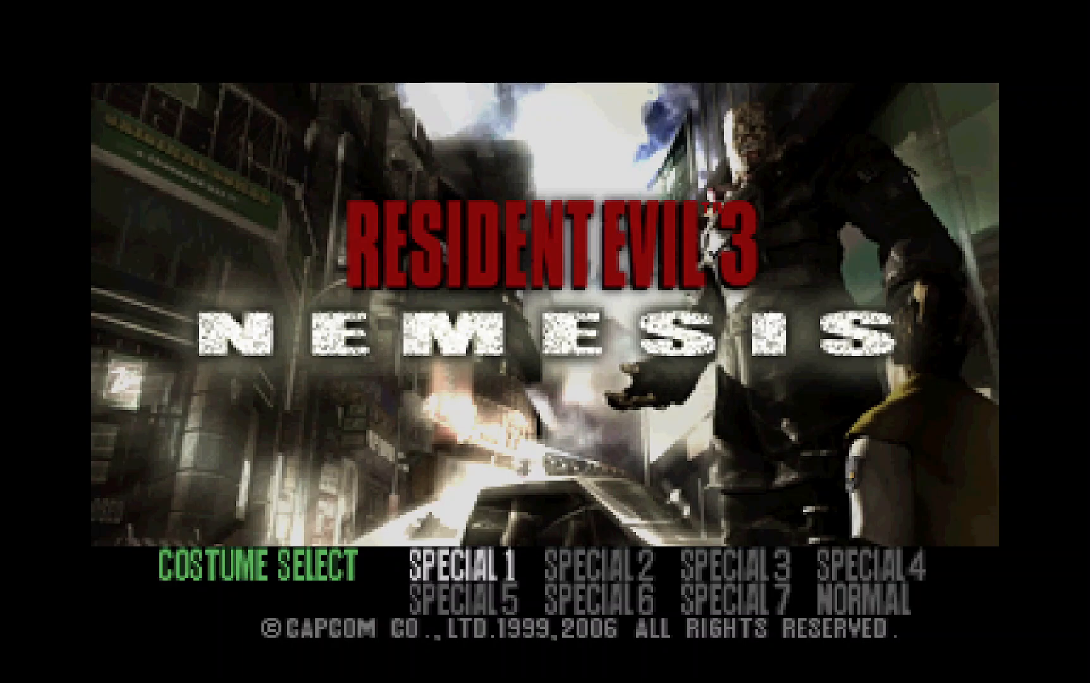
{"action": "key", "text": "Down"}
{"action": "key", "text": "Right"}
{"action": "key", "text": "Up"}
{"action": "key", "text": "Left"}
{"action": "key", "text": "Down"}
{"action": "key", "text": "Right"}
{"action": "key", "text": "Up"}
{"action": "key", "text": "Right"}
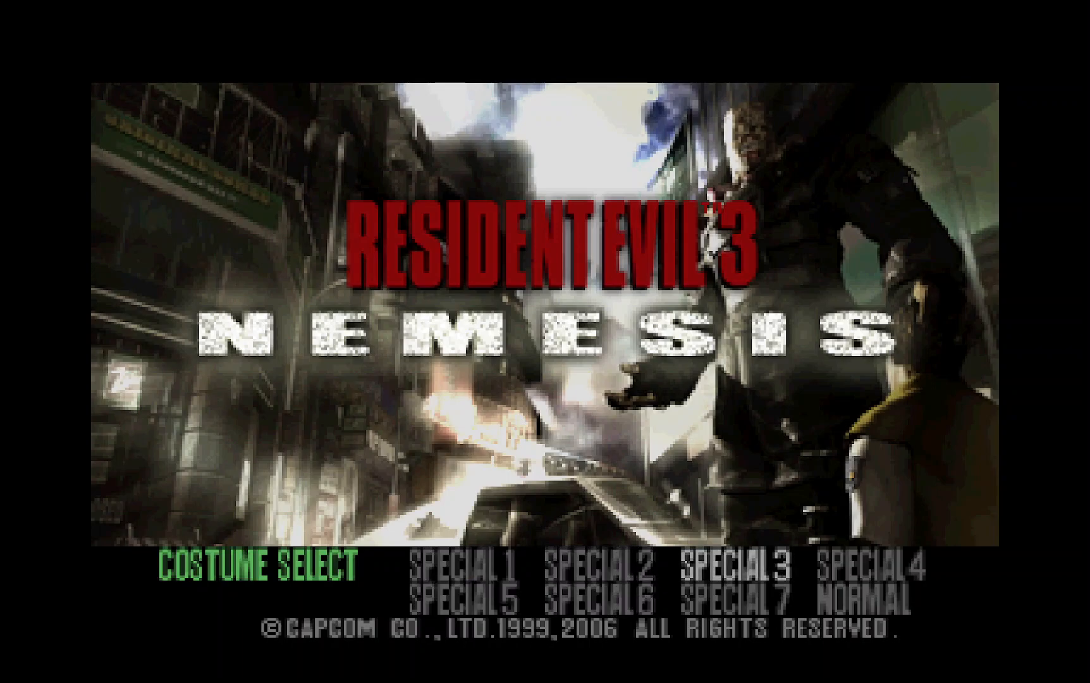
{"action": "key", "text": "Left"}
{"action": "key", "text": "Left"}
{"action": "key", "text": "Down"}
{"action": "key", "text": "Up"}
{"action": "key", "text": "Right"}
{"action": "key", "text": "Right"}
{"action": "key", "text": "Down"}
{"action": "key", "text": "Left"}
{"action": "key", "text": "Right"}
{"action": "key", "text": "Up"}
{"action": "key", "text": "Down"}
{"action": "key", "text": "Left"}
{"action": "key", "text": "Right"}
{"action": "key", "text": "Right"}
{"action": "key", "text": "Up"}
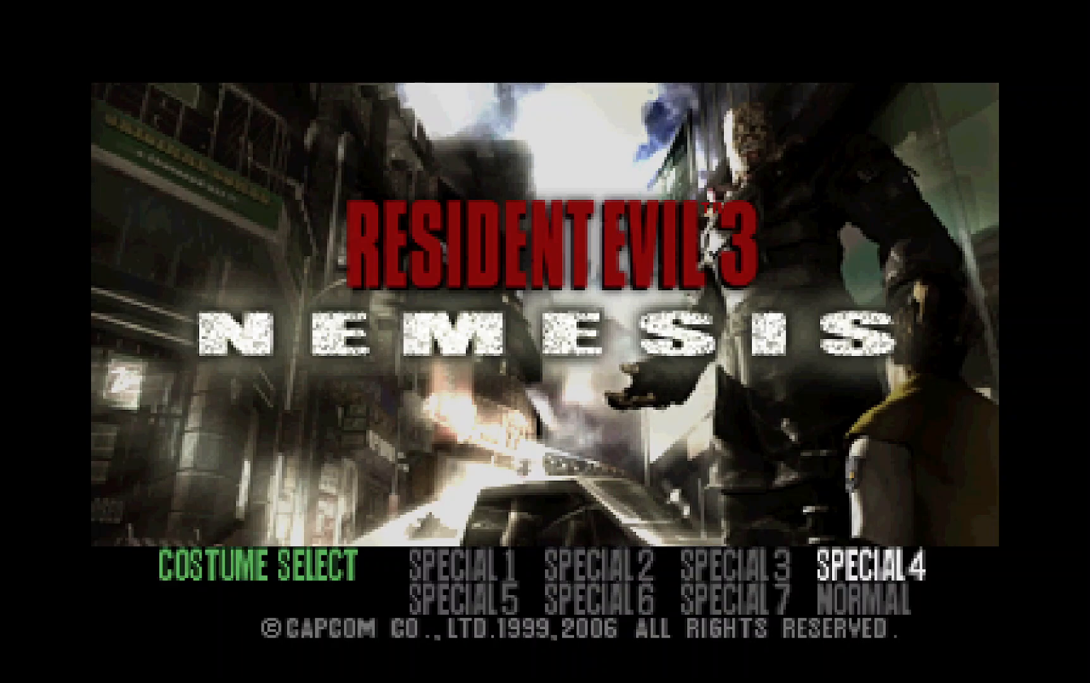
{"action": "key", "text": "Down"}
{"action": "key", "text": "Left"}
{"action": "key", "text": "Up"}
{"action": "key", "text": "Right"}
{"action": "key", "text": "Down"}
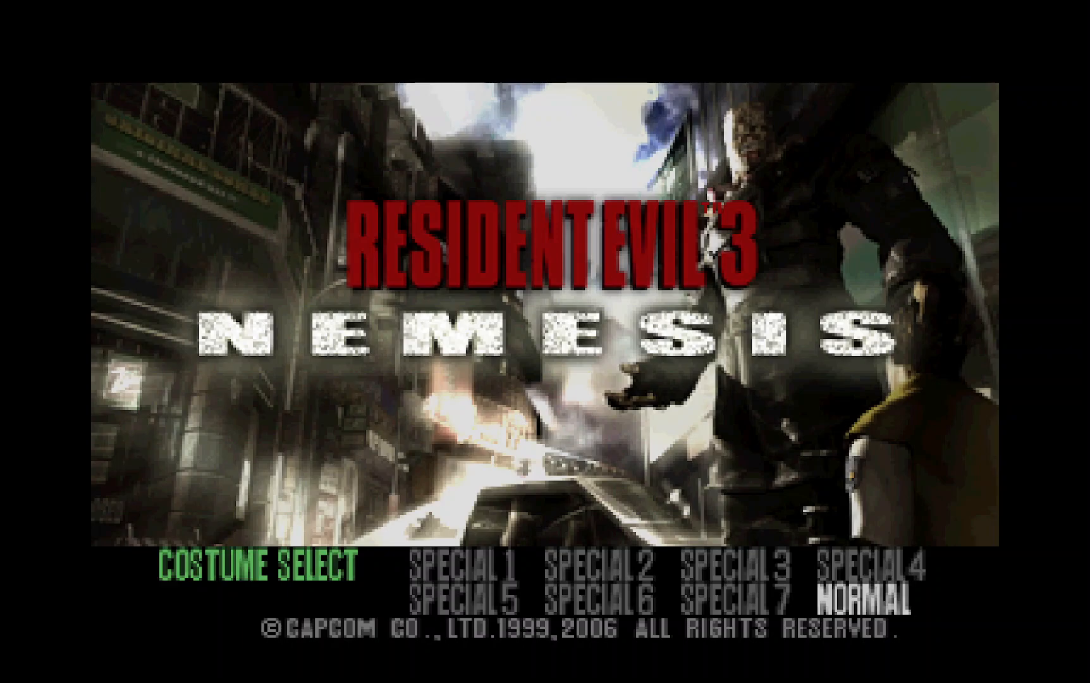
{"action": "key", "text": "Escape"}
{"action": "key", "text": "Escape"}
- Open the in-game Config and review the Graphics Settings without changing any of them
{"action": "key", "text": "Right"}
{"action": "key", "text": "Right"}
{"action": "key", "text": "Right"}
{"action": "key", "text": "Right"}
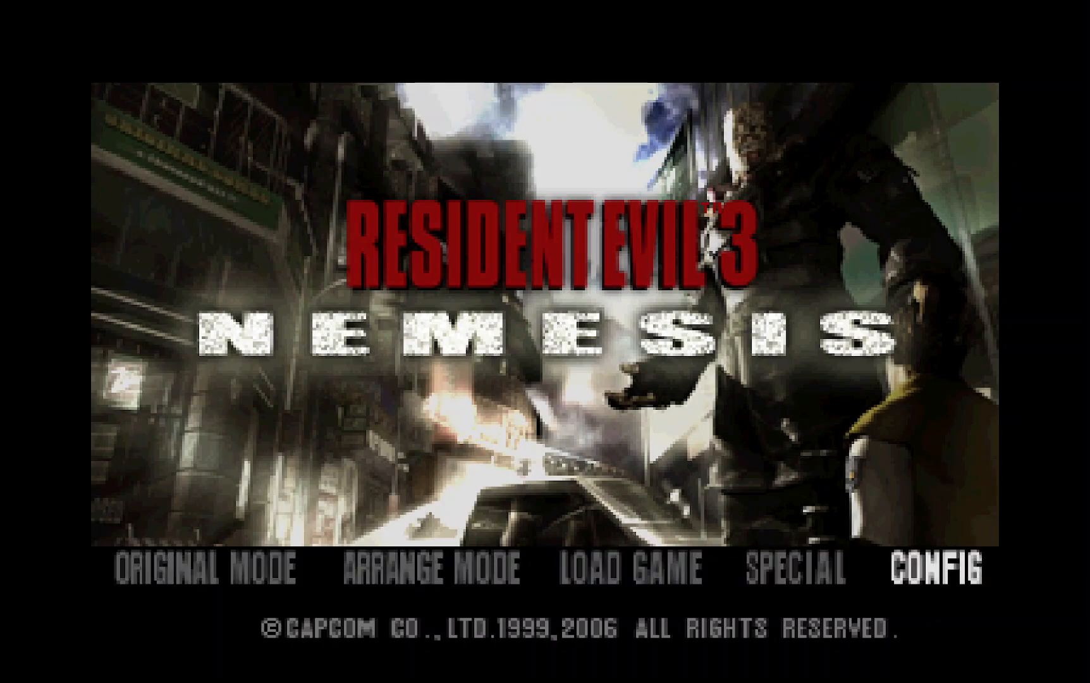
{"action": "key", "text": "Return"}
{"action": "key", "text": "Up"}
{"action": "key", "text": "Down"}
{"action": "key", "text": "Down"}
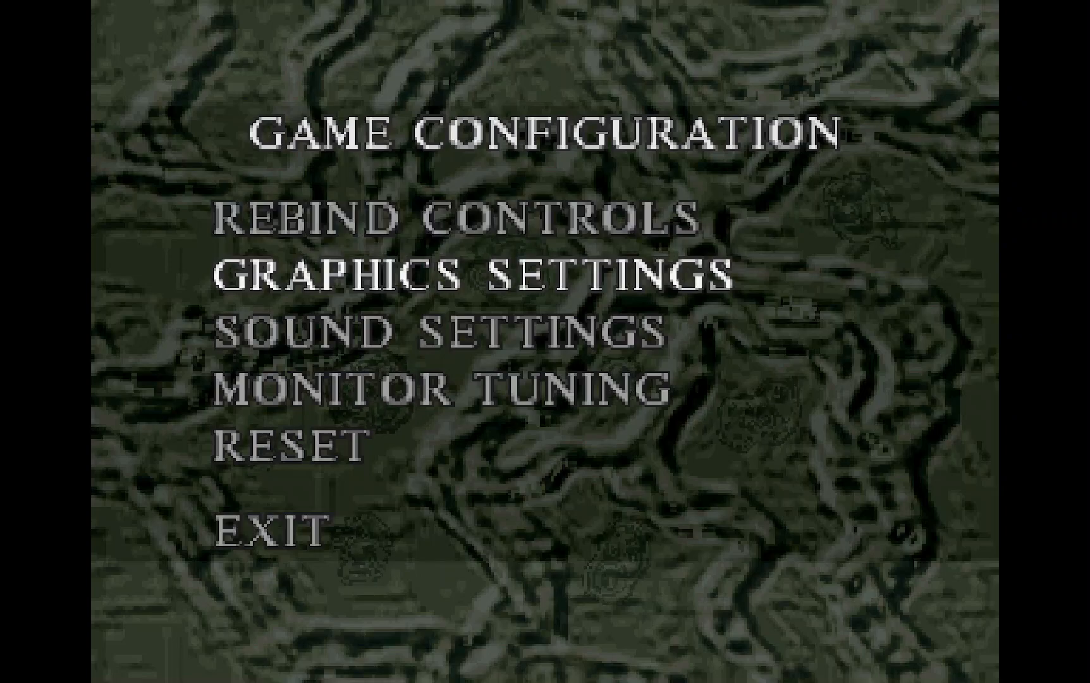
{"action": "key", "text": "Return"}
{"action": "key", "text": "Down"}
{"action": "key", "text": "Down"}
{"action": "key", "text": "Down"}
{"action": "key", "text": "Down"}
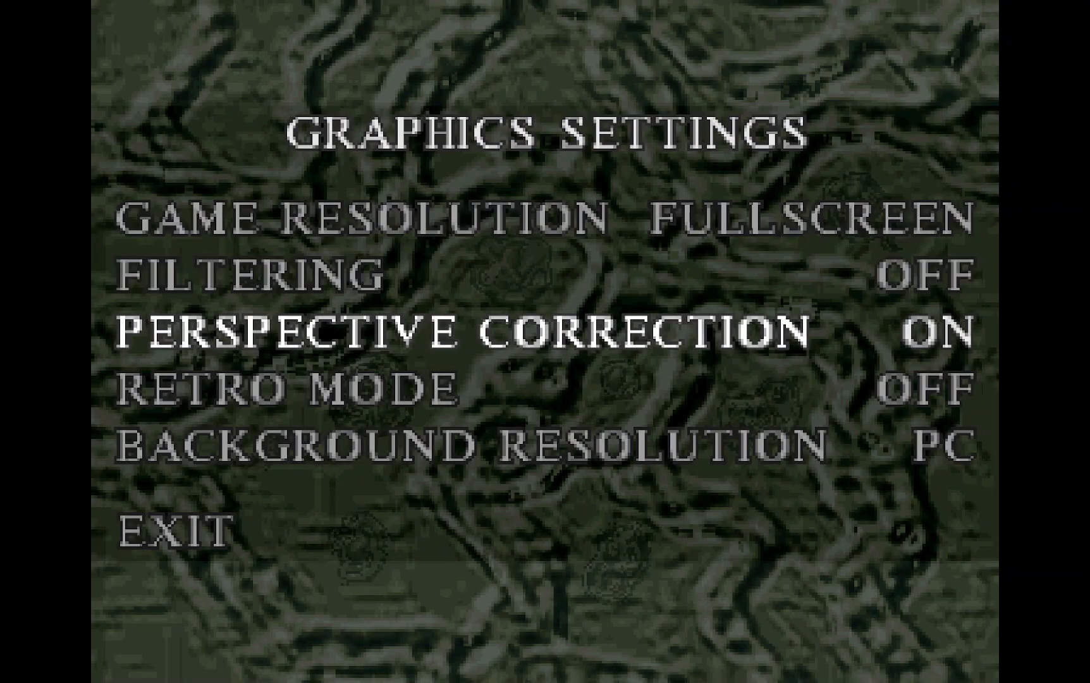
{"action": "key", "text": "Escape"}
- Look over the Game Configuration entries, including Rebind Controls, Graphics Settings and Sound Settings
{"action": "key", "text": "Up"}
{"action": "key", "text": "Up"}
{"action": "key", "text": "Down"}
{"action": "key", "text": "Down"}
{"action": "key", "text": "Down"}
{"action": "key", "text": "Return"}
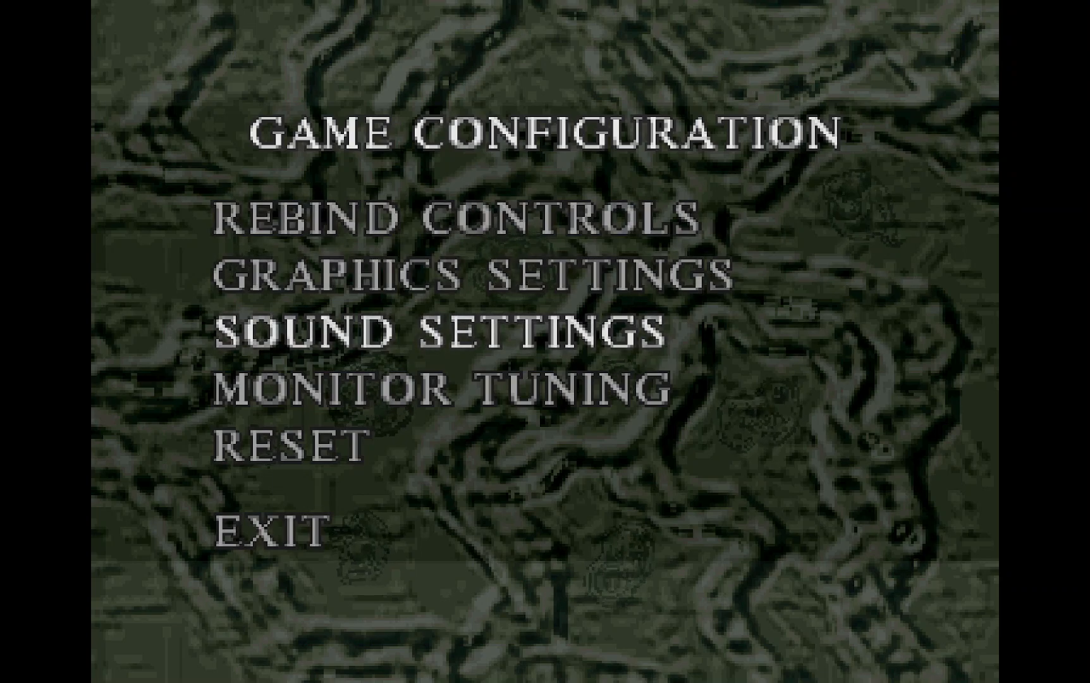
{"action": "key", "text": "Up"}
{"action": "key", "text": "Up"}
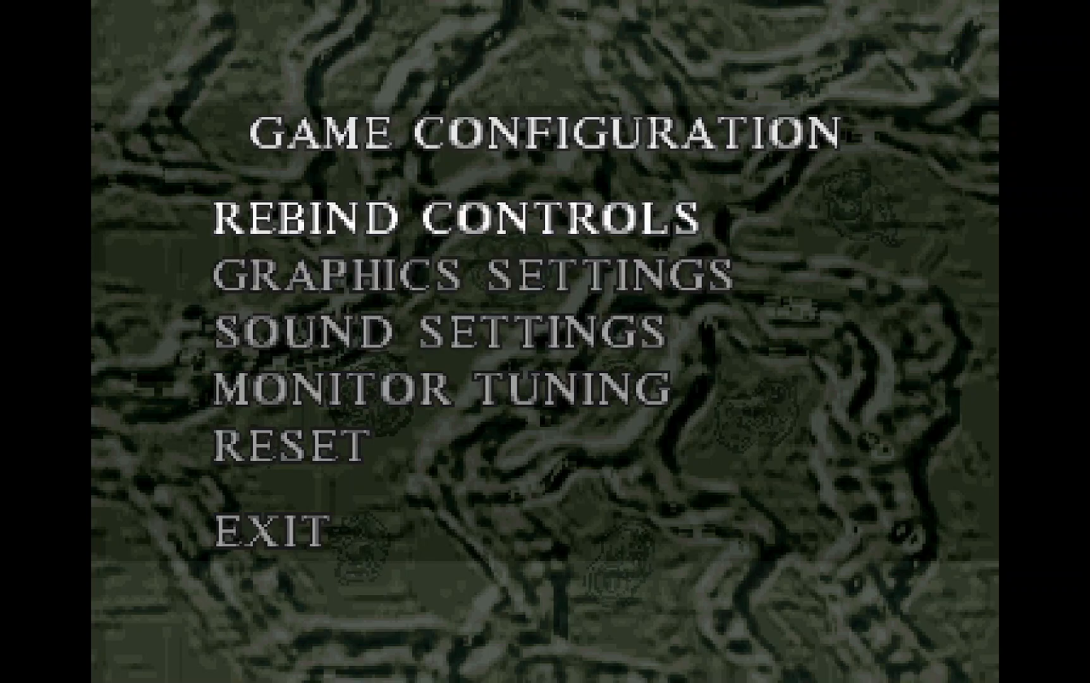
{"action": "key", "text": "Up"}
{"action": "key", "text": "Down"}
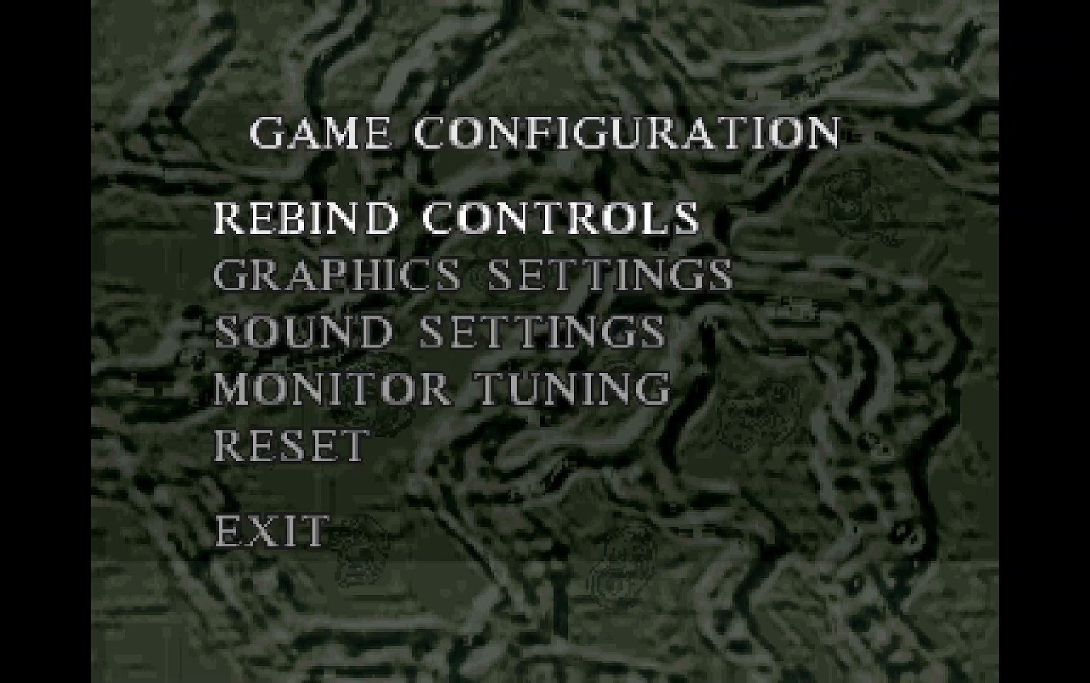
{"action": "key", "text": "Up"}
{"action": "key", "text": "Down"}
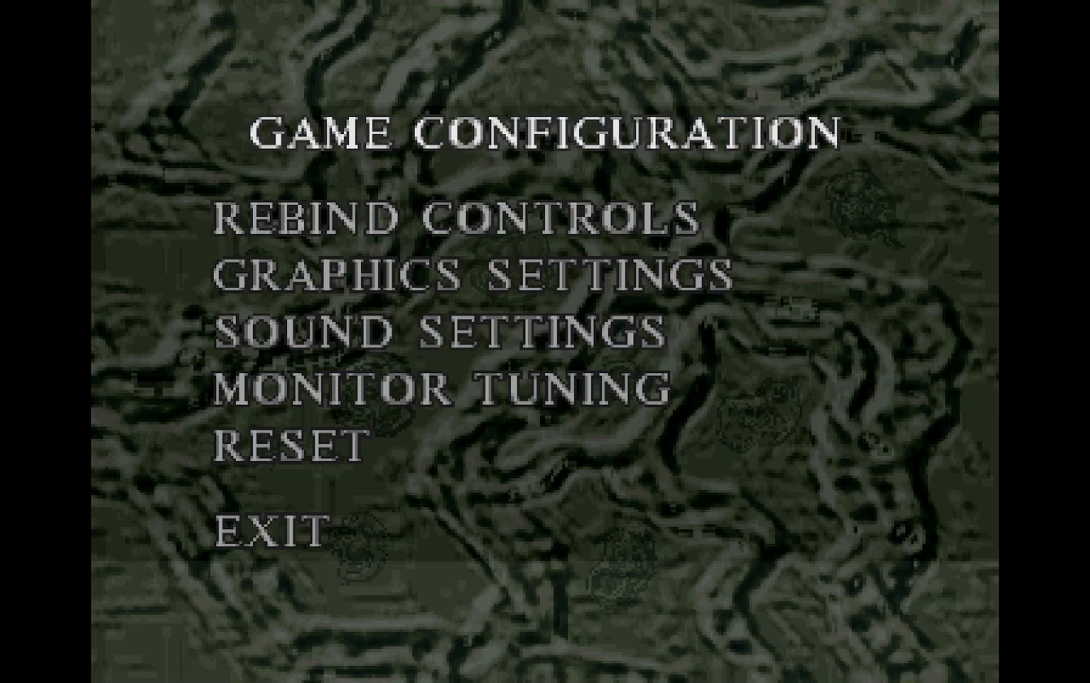
- Open Sound Settings, review the BGM, SE and movie volume entries, and return to Game Configuration
{"action": "key", "text": "Up"}
{"action": "key", "text": "Down"}
{"action": "key", "text": "Down"}
{"action": "key", "text": "Down"}
{"action": "key", "text": "Return"}
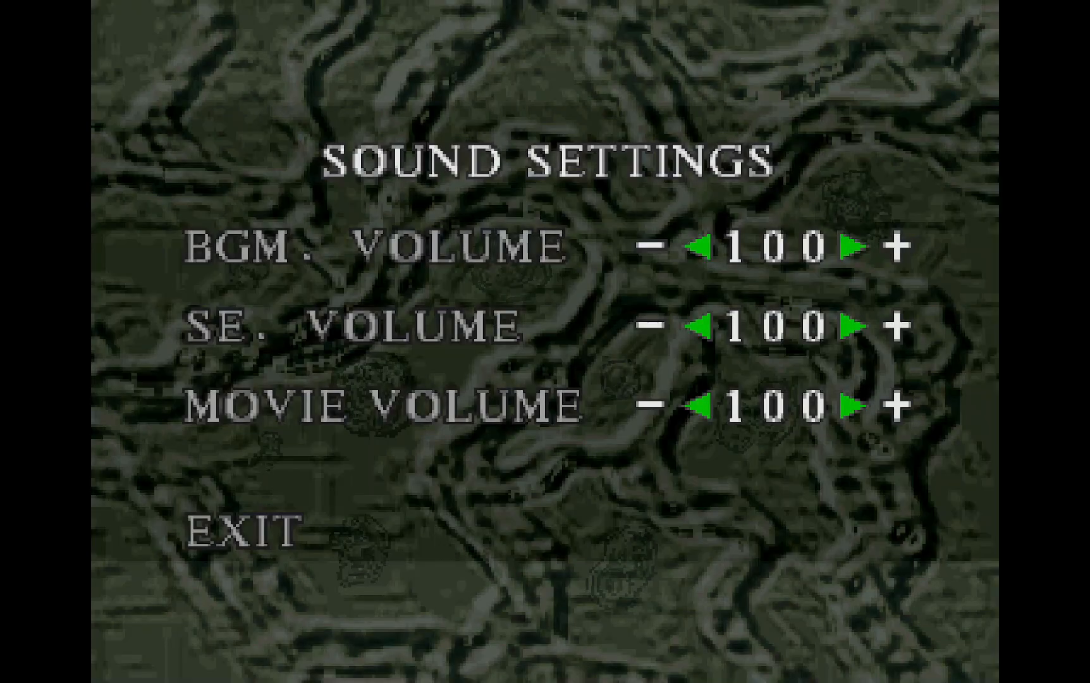
{"action": "key", "text": "Down"}
{"action": "key", "text": "Down"}
{"action": "key", "text": "Up"}
{"action": "key", "text": "Up"}
{"action": "key", "text": "Escape"}
{"action": "key", "text": "Down"}
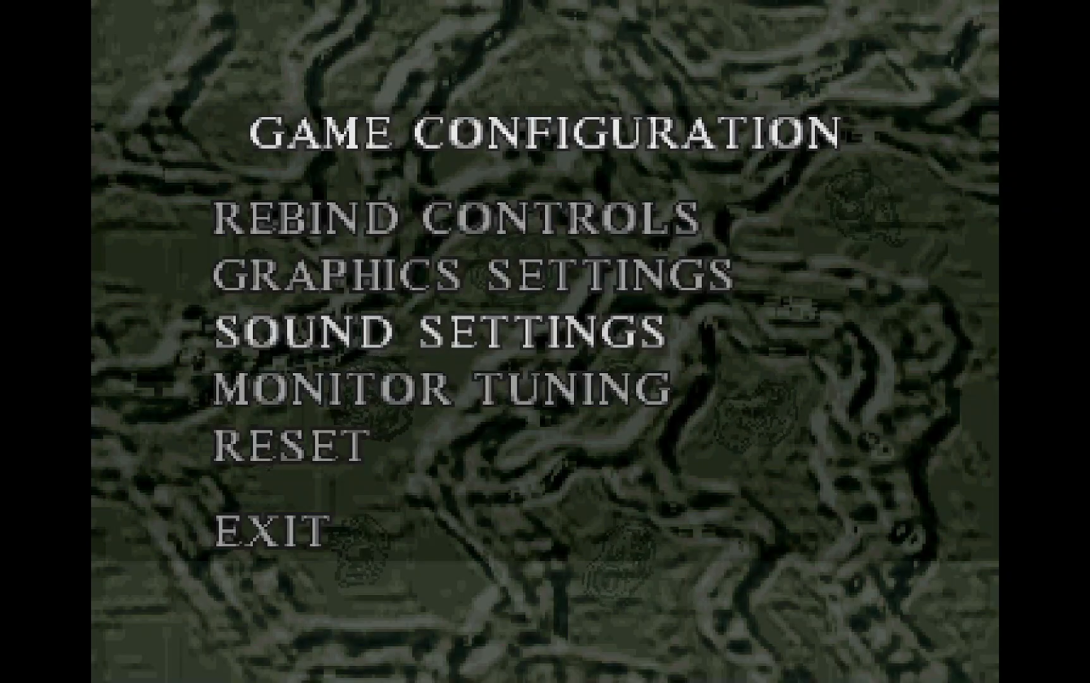
- Exit Game Configuration to the title screen, close the game and return to the RE3 folder in File Explorer
{"action": "key", "text": "Up"}
{"action": "key", "text": "Up"}
{"action": "key", "text": "Up"}
{"action": "key", "text": "Down"}
{"action": "key", "text": "Up"}
{"action": "key", "text": "Up"}
{"action": "key", "text": "Return"}
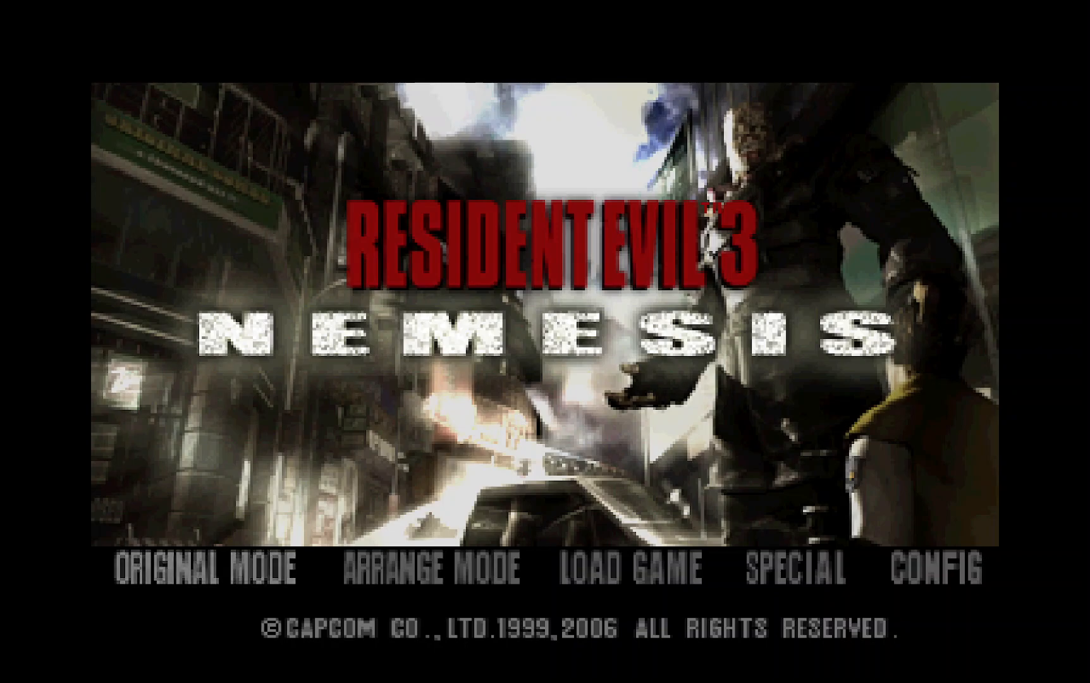
{"action": "key", "text": "alt+F4"}
{"action": "left_click", "coordinate": [611, 469]}
{"action": "left_click", "coordinate": [194, 227]}
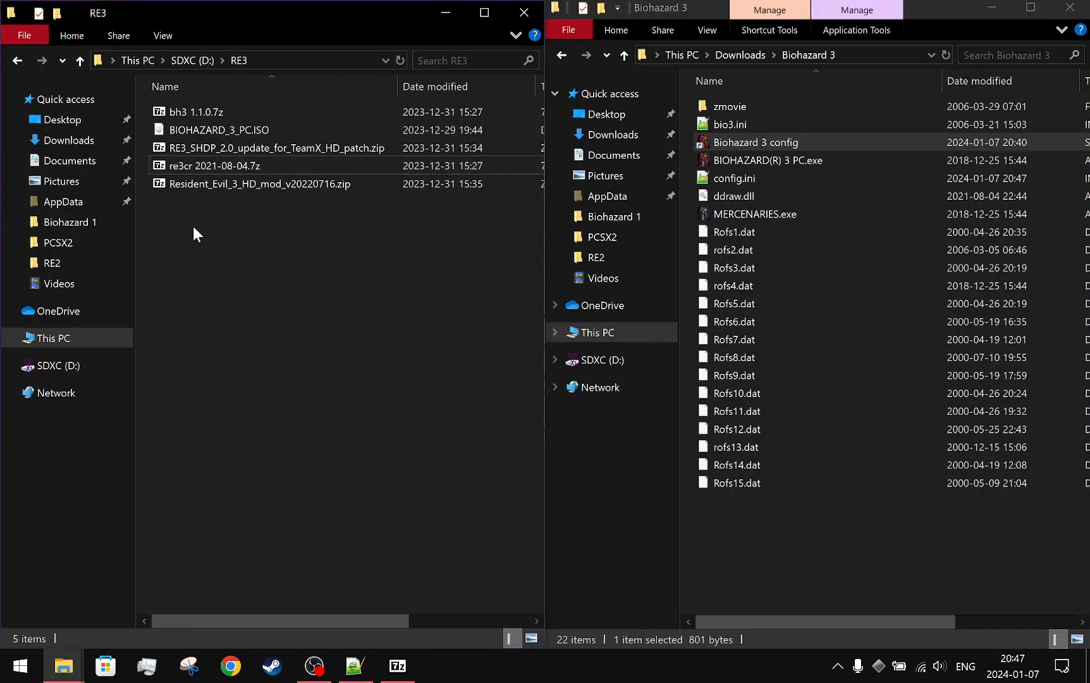
{"action": "right_click", "coordinate": [218, 225]}
{"action": "left_click", "coordinate": [168, 239]}
{"action": "right_click", "coordinate": [336, 302]}
{"action": "left_click", "coordinate": [236, 295]}
{"action": "right_click", "coordinate": [236, 296]}
{"action": "left_click", "coordinate": [200, 282]}
{"action": "right_click", "coordinate": [199, 281]}
{"action": "left_click", "coordinate": [175, 245]}
{"action": "right_click", "coordinate": [179, 249]}
{"action": "left_click", "coordinate": [181, 234]}
- Open Resident_Evil_3_HD_mod_v20220716.zip from the RE3 folder and copy the path of the Biohazard 3 game folder
{"action": "left_click", "coordinate": [273, 187]}
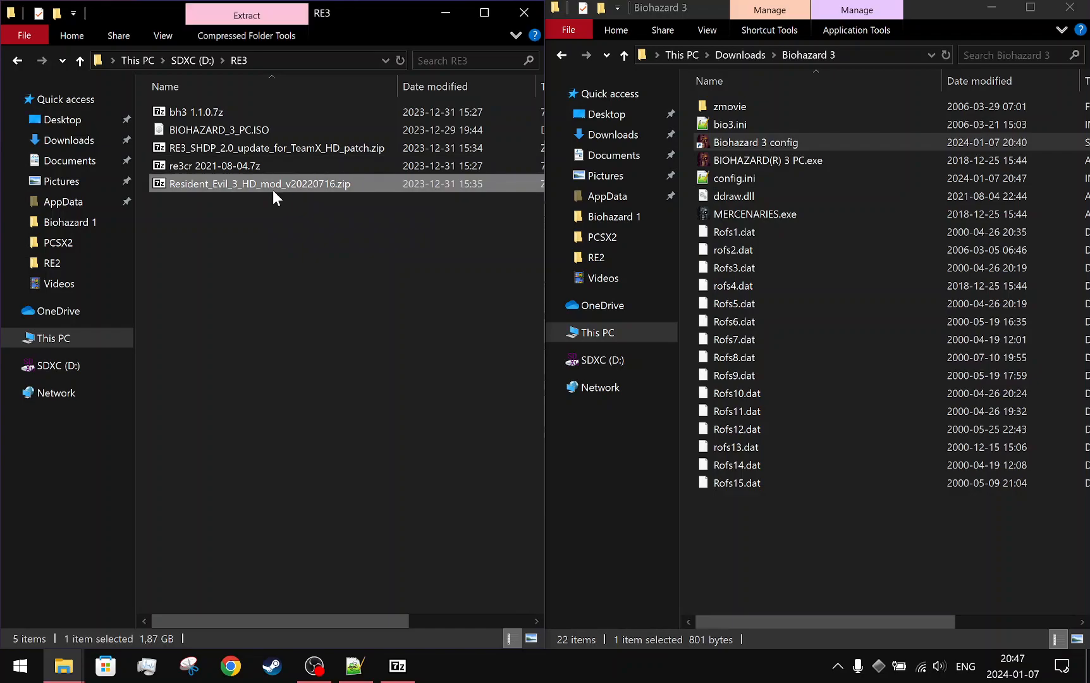
{"action": "left_click_drag", "start_coordinate": [303, 158], "coordinate": [328, 164]}
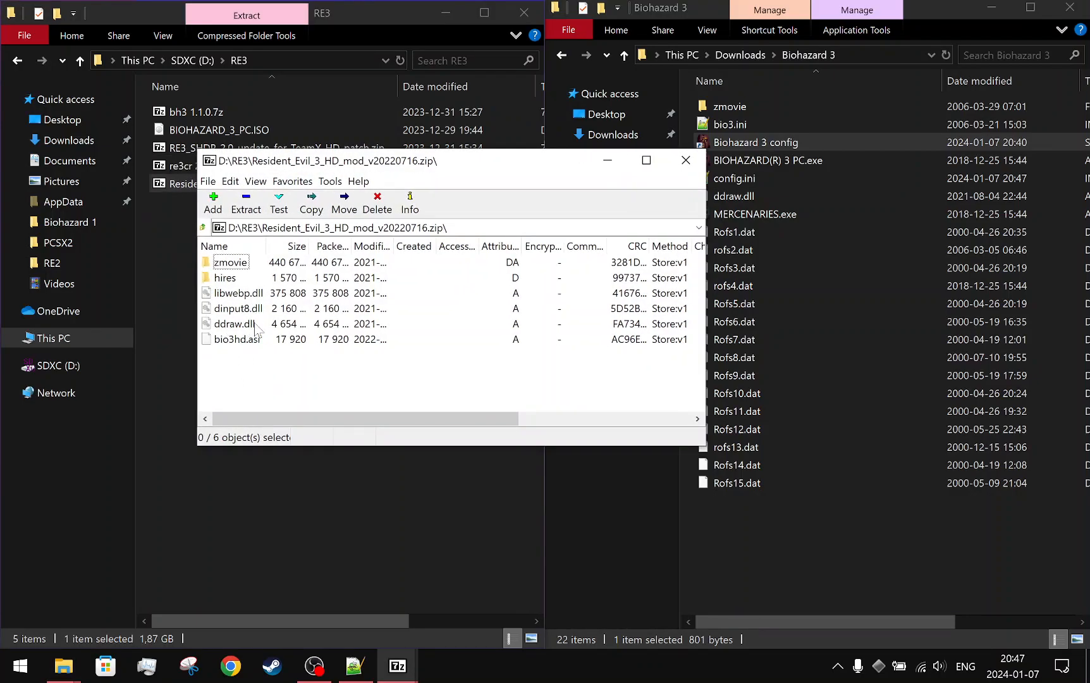
{"action": "left_click", "coordinate": [845, 56]}
{"action": "key", "text": "ctrl+c"}
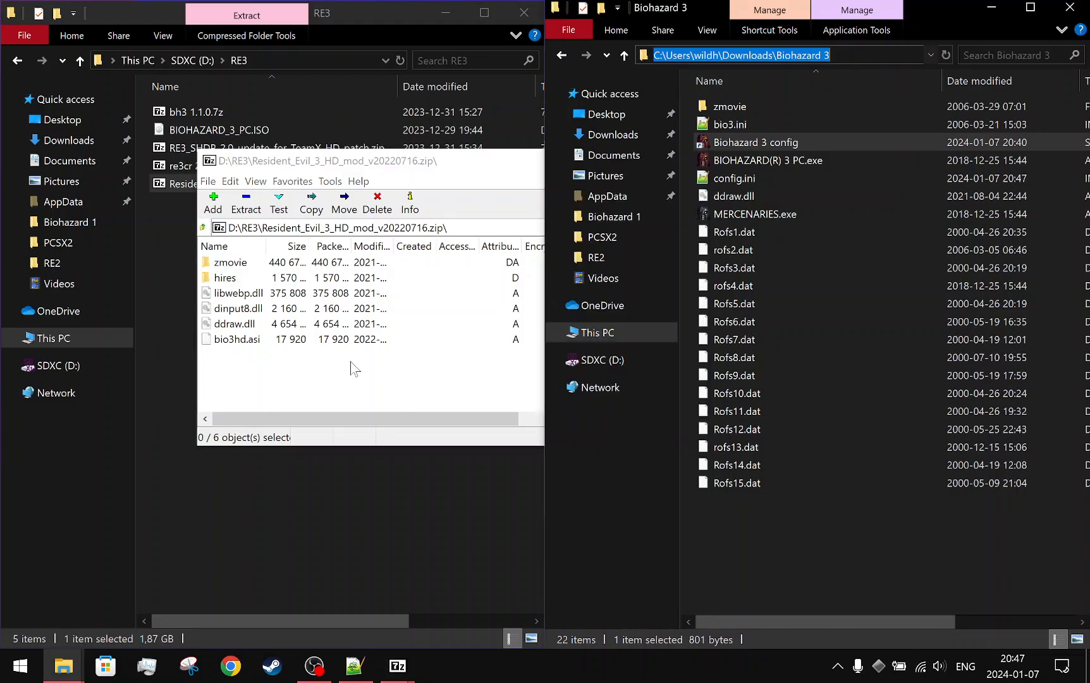
{"action": "left_click", "coordinate": [293, 376]}
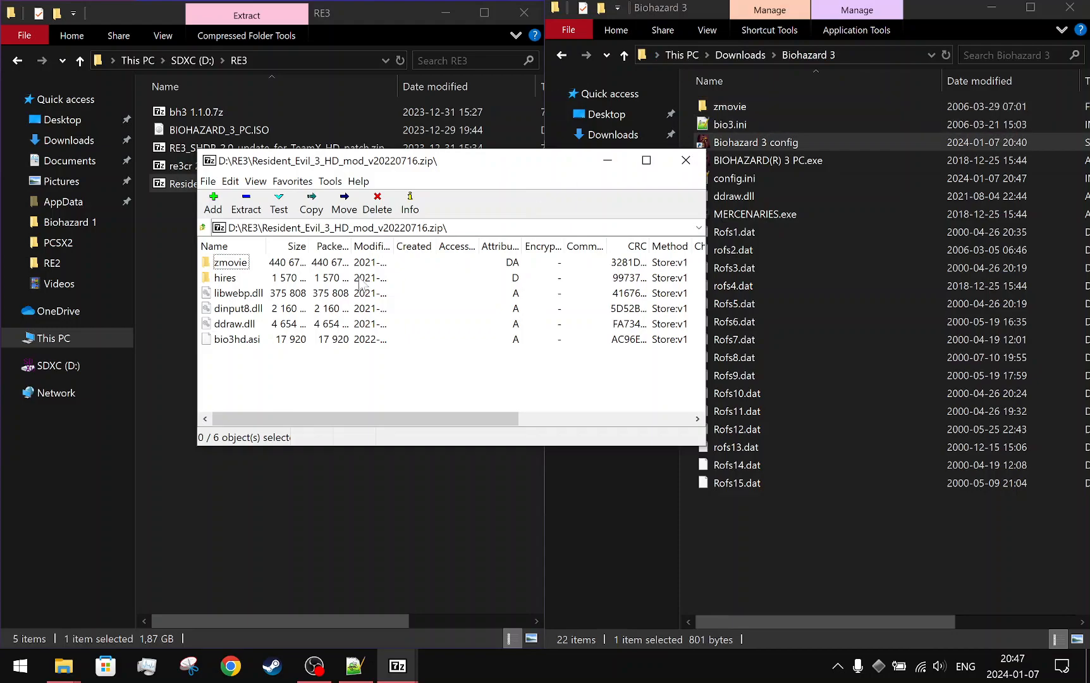
- Extract all files and folders of Resident_Evil_3_HD_mod_v20220716.zip into the Downloads\Biohazard 3 game folder
{"action": "mouse_move", "coordinate": [238, 361]}
{"action": "left_mouse_down"}
{"action": "mouse_move", "coordinate": [230, 256]}
{"action": "mouse_move", "coordinate": [223, 363]}
{"action": "left_mouse_up"}
{"action": "left_click", "coordinate": [221, 264]}
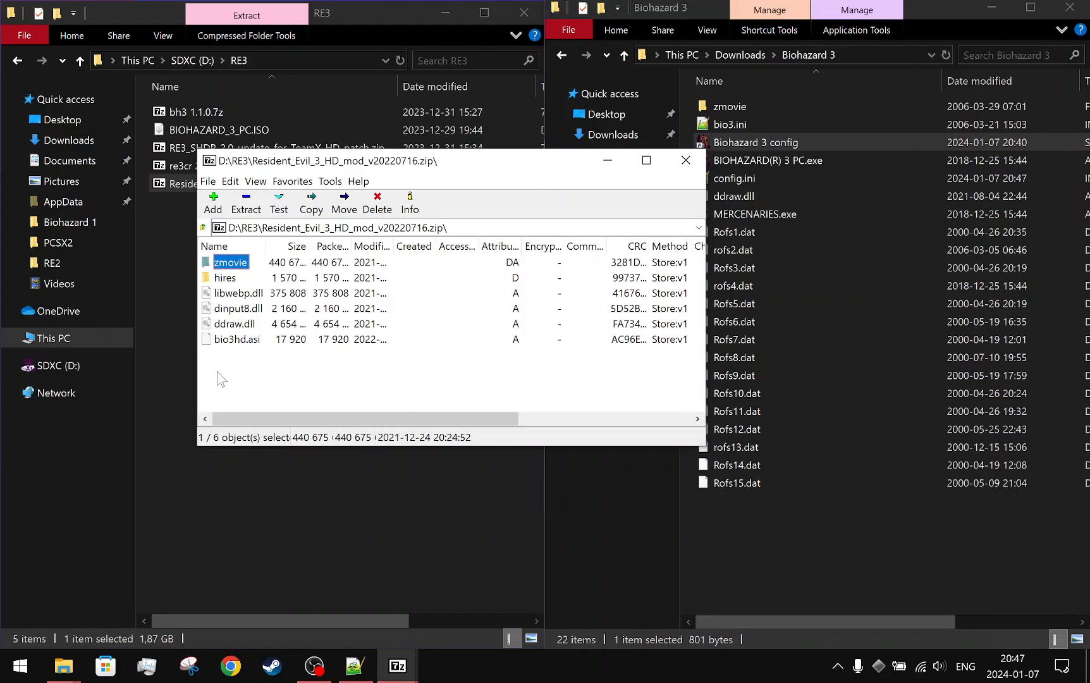
{"action": "left_click", "coordinate": [230, 341], "text": "shift"}
{"action": "left_click", "coordinate": [246, 206]}
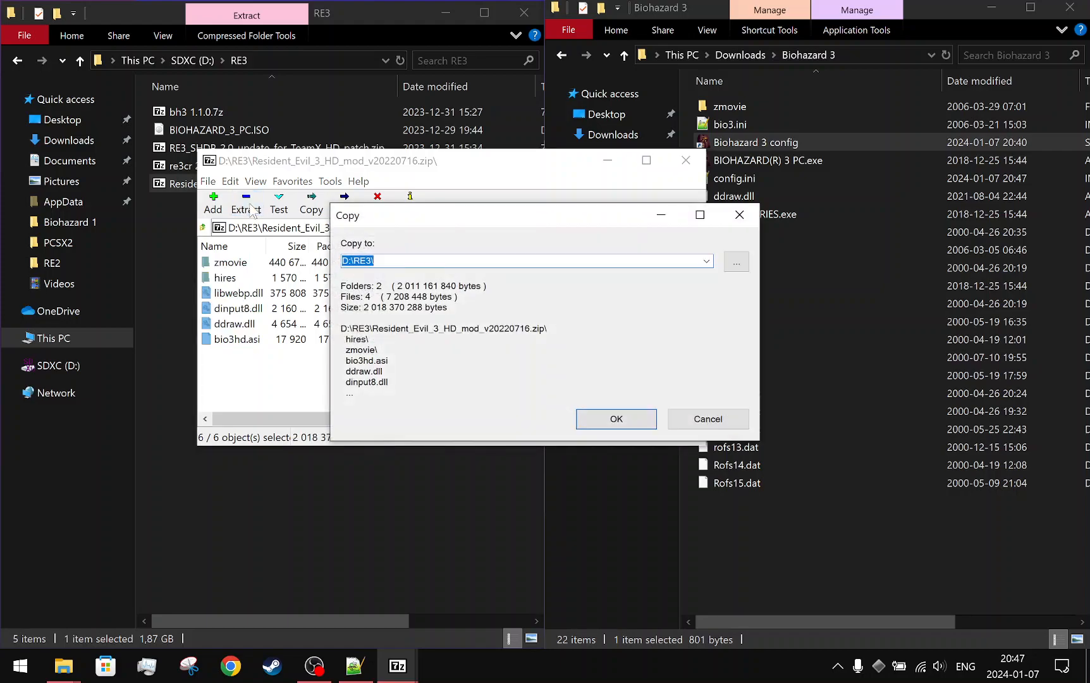
{"action": "key", "text": "ctrl+v"}
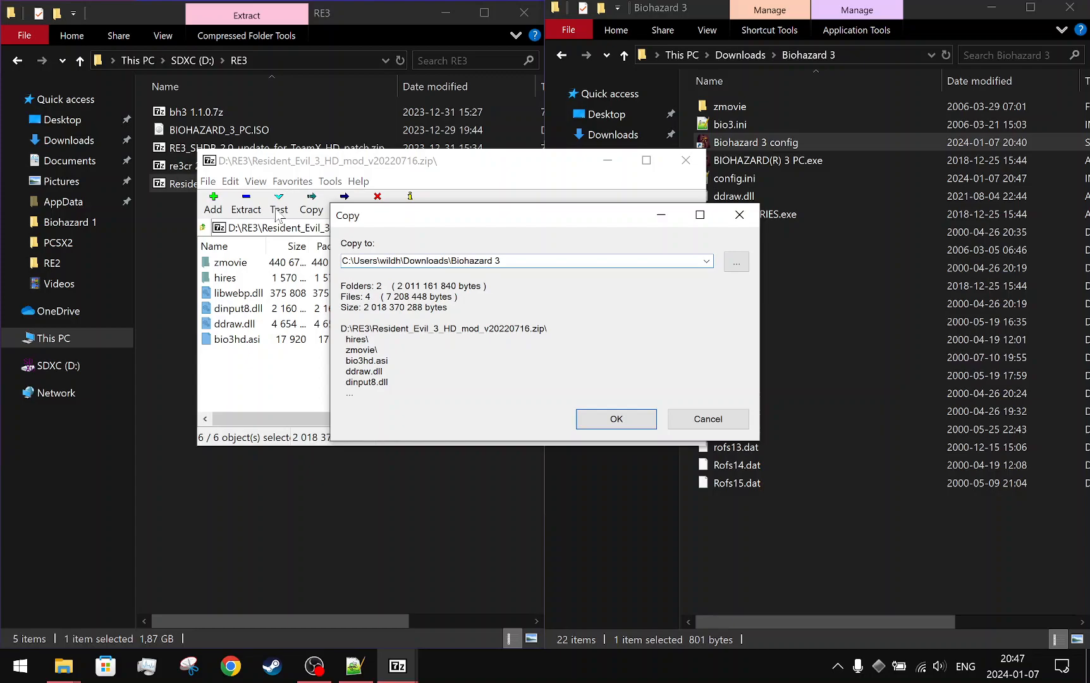
{"action": "left_click", "coordinate": [590, 420]}
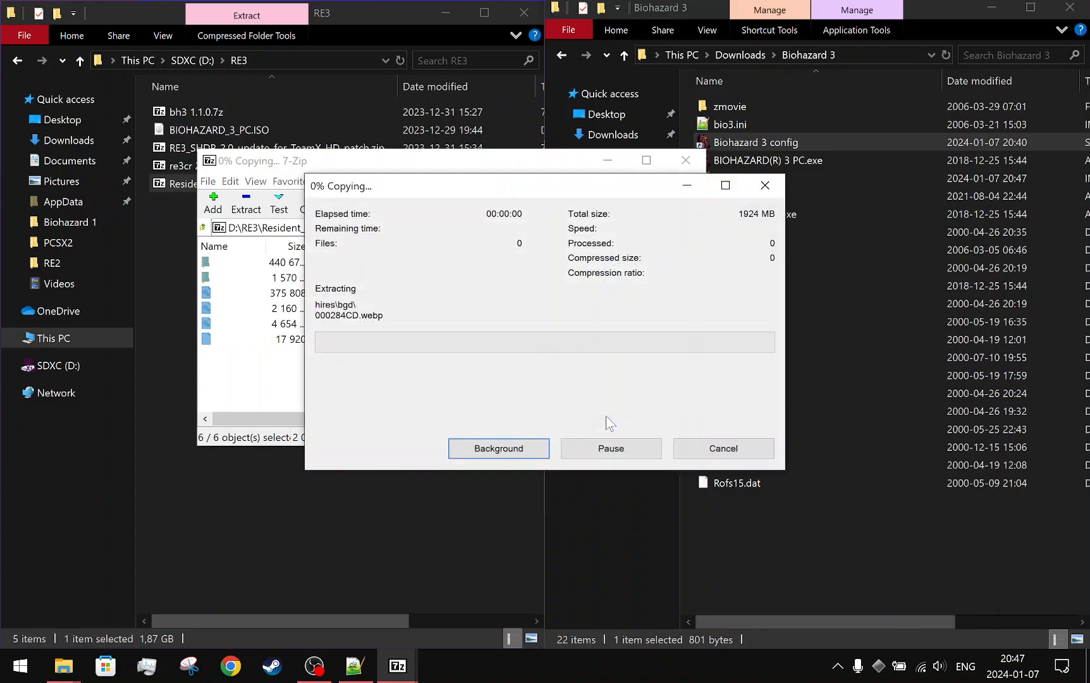
- Open RE3_SHDP_2.0_update_for_TeamX_HD_patch.zip, look over its hires and DATA_A folders, and return to the running extraction
{"action": "left_click", "coordinate": [344, 525]}
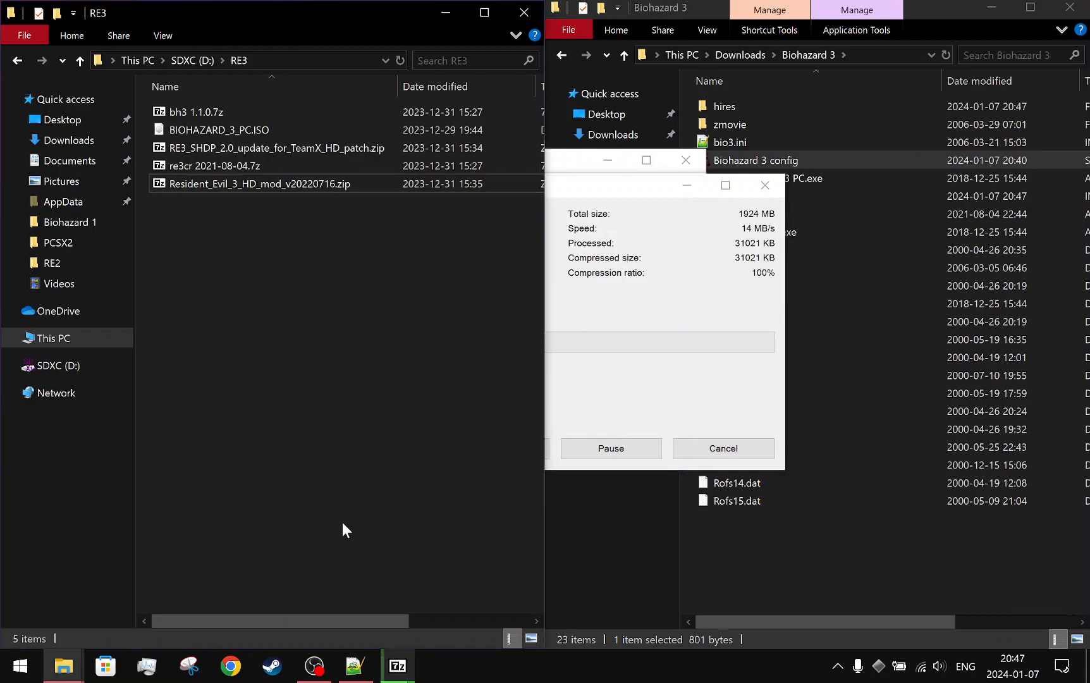
{"action": "double_click", "coordinate": [336, 150]}
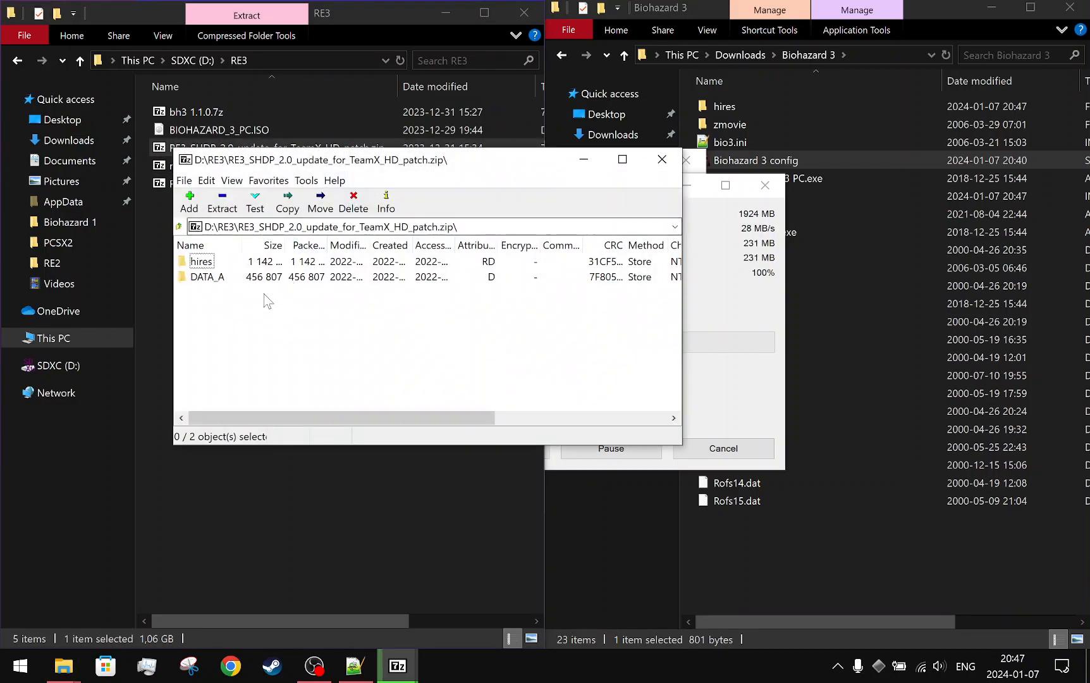
{"action": "left_click", "coordinate": [203, 265]}
{"action": "double_click", "coordinate": [209, 277]}
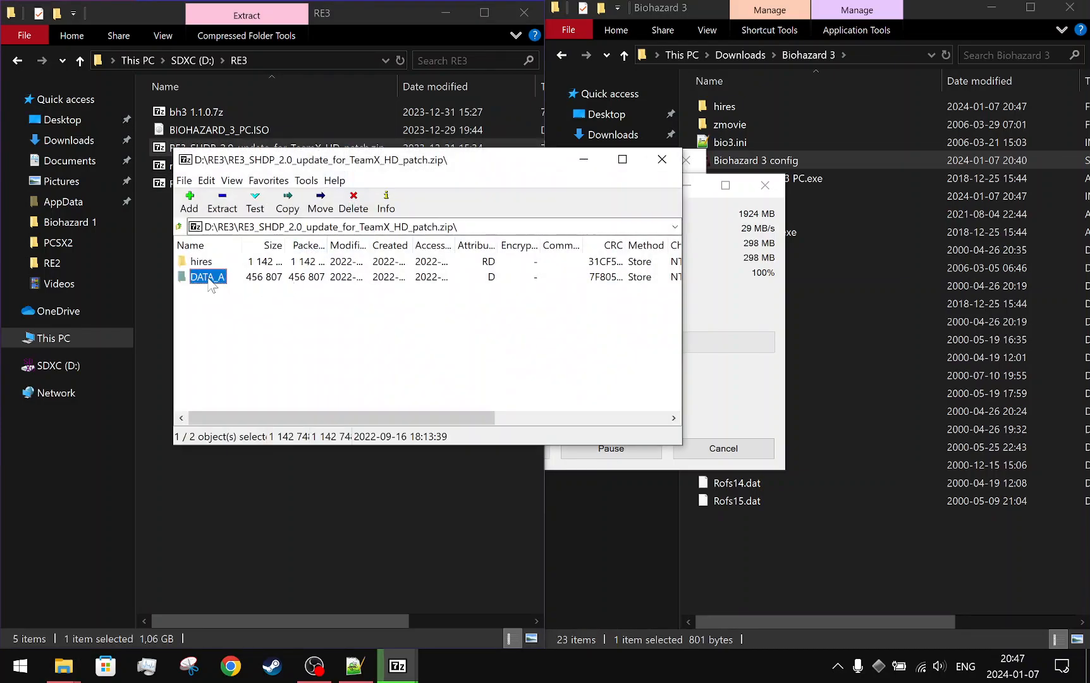
{"action": "left_click", "coordinate": [179, 226]}
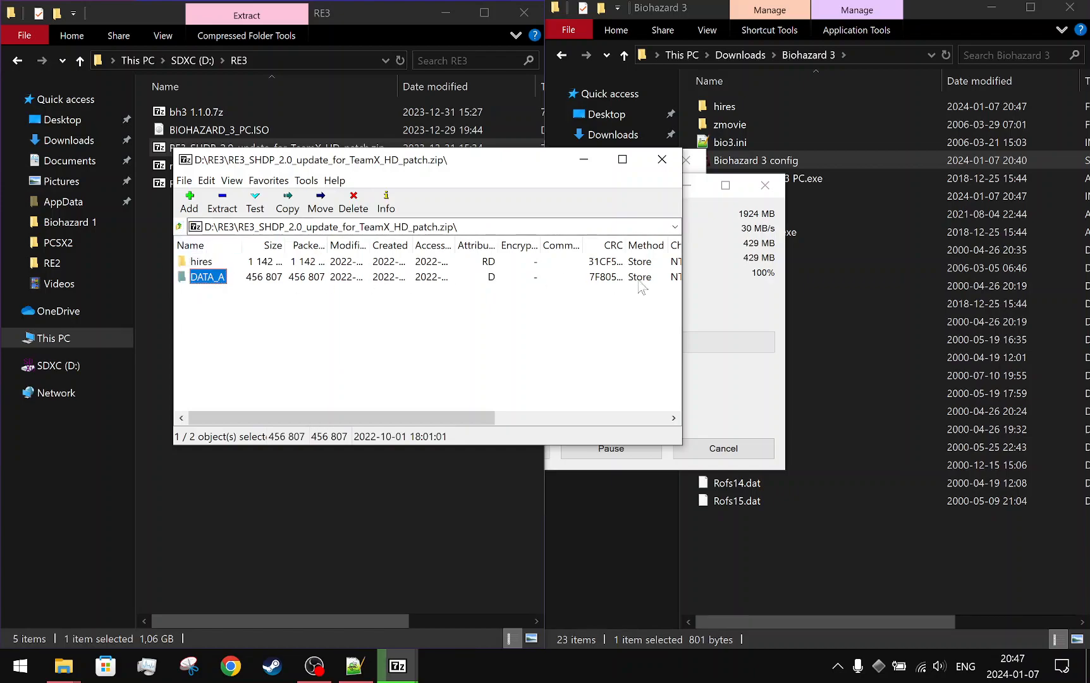
{"action": "left_click", "coordinate": [765, 282]}
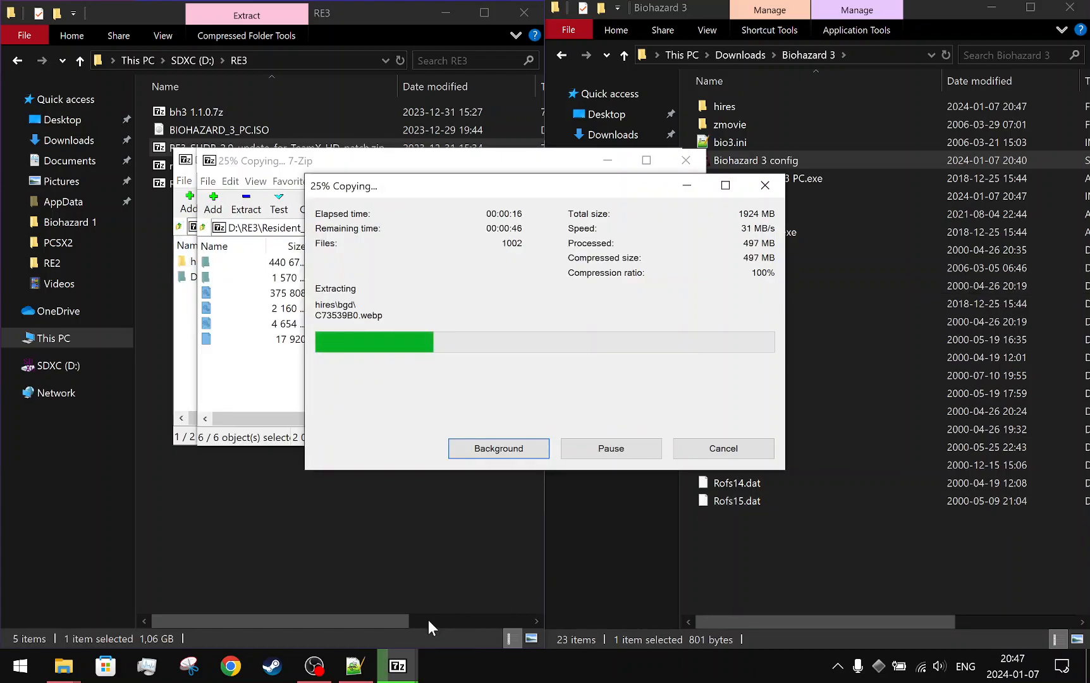
{"action": "left_click", "coordinate": [310, 672]}
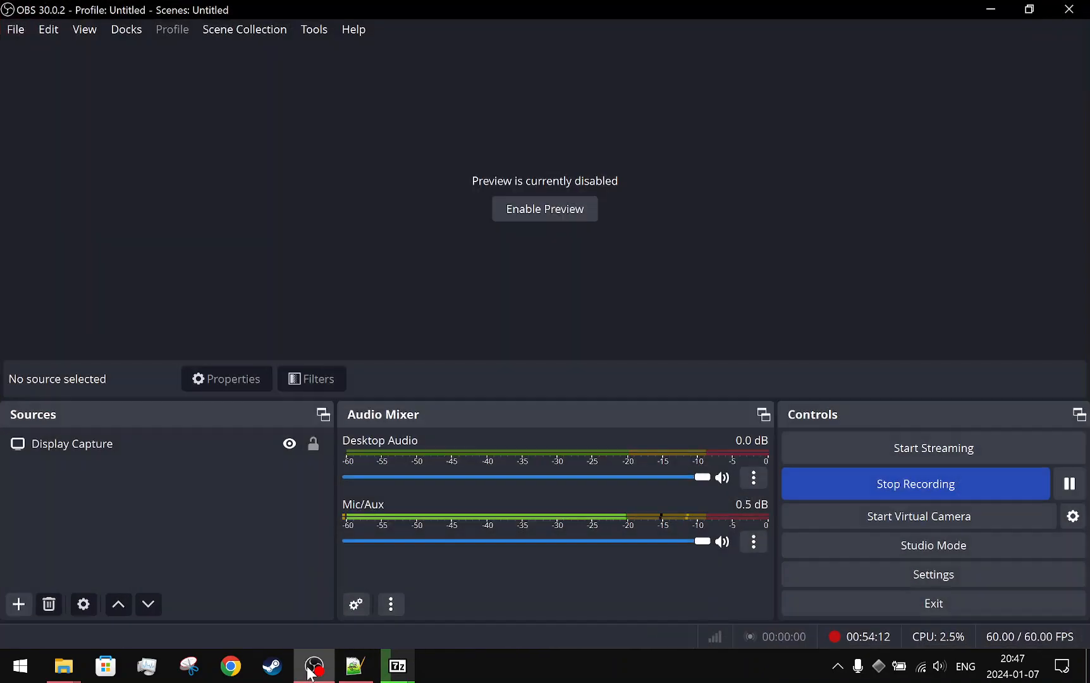
{"action": "left_click", "coordinate": [1069, 483]}
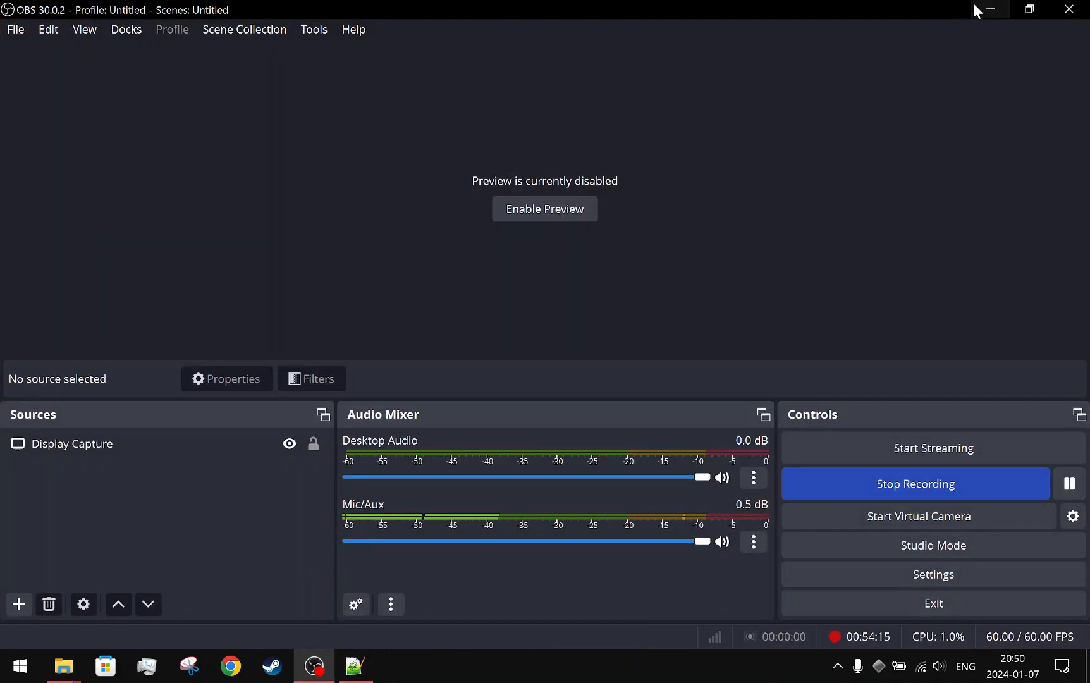
{"action": "left_click", "coordinate": [989, 9]}
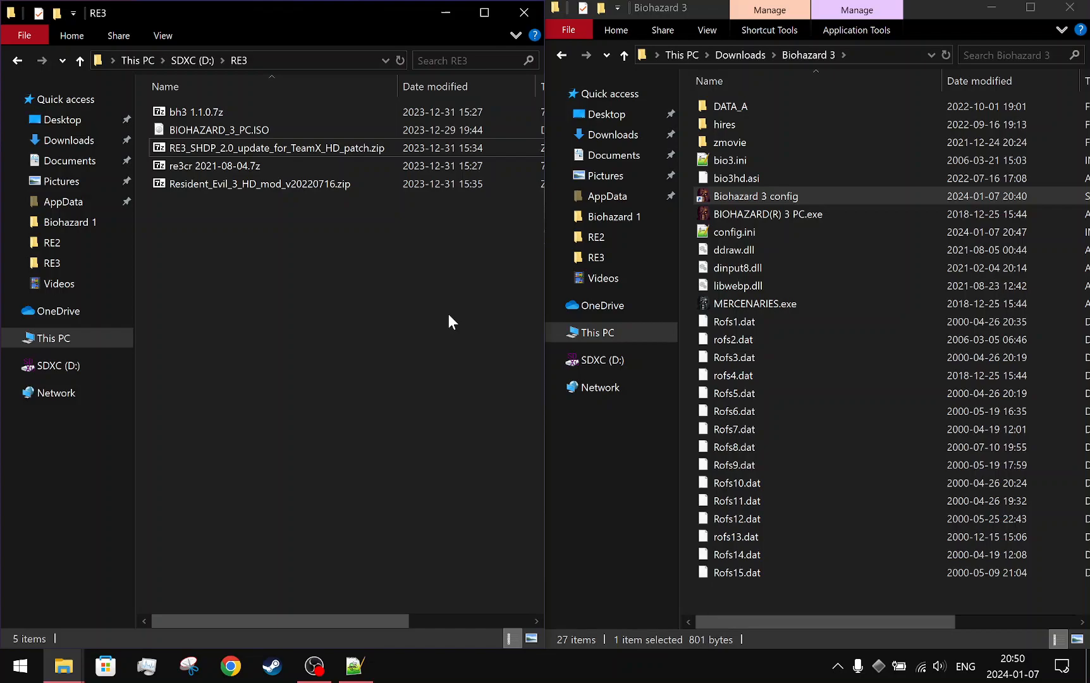
{"action": "right_click", "coordinate": [447, 313]}
{"action": "left_click", "coordinate": [336, 273]}
{"action": "right_click", "coordinate": [336, 273]}
{"action": "left_click", "coordinate": [250, 249]}
{"action": "right_click", "coordinate": [249, 247]}
{"action": "left_click", "coordinate": [218, 245]}
{"action": "left_click", "coordinate": [292, 186]}
{"action": "left_click", "coordinate": [304, 202]}
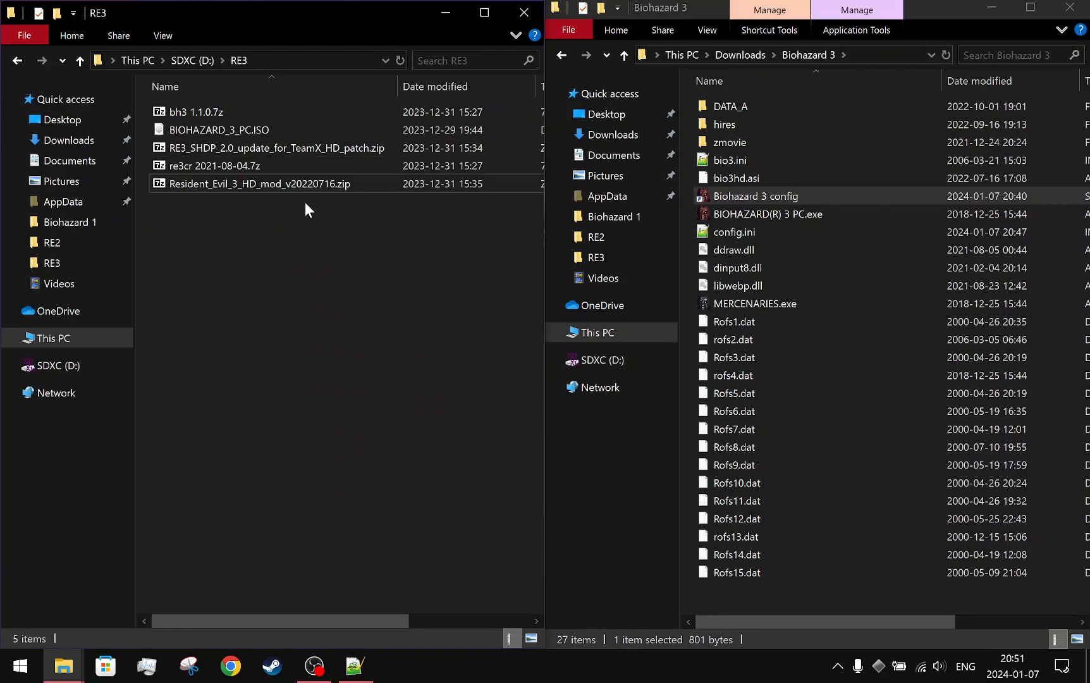
{"action": "left_click", "coordinate": [247, 183]}
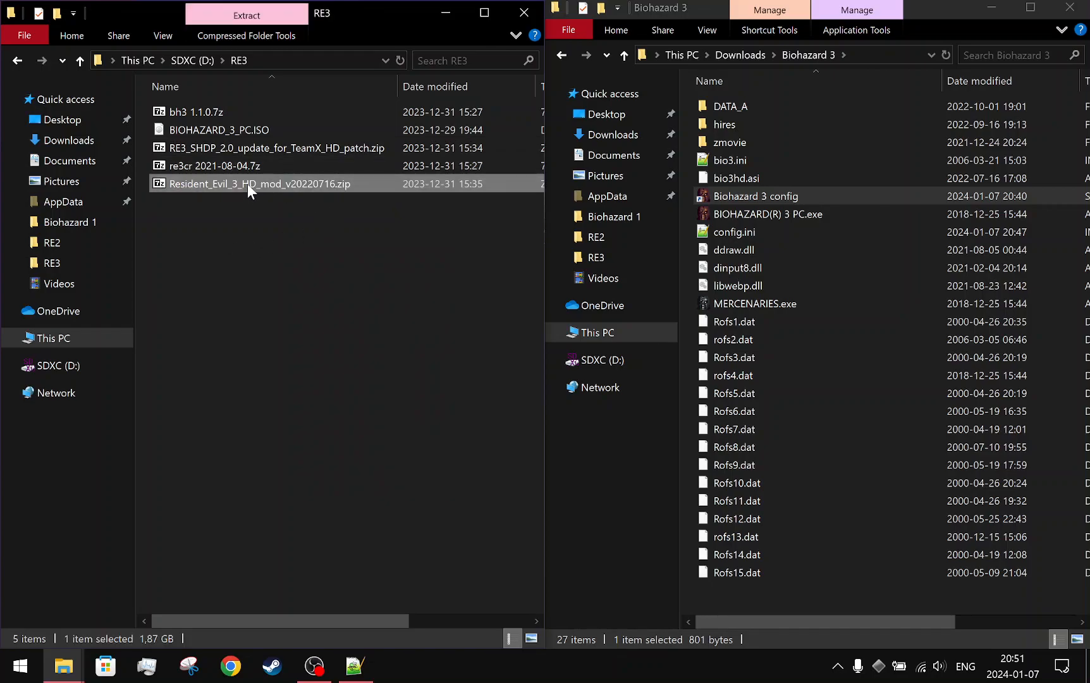
{"action": "left_click", "coordinate": [270, 199]}
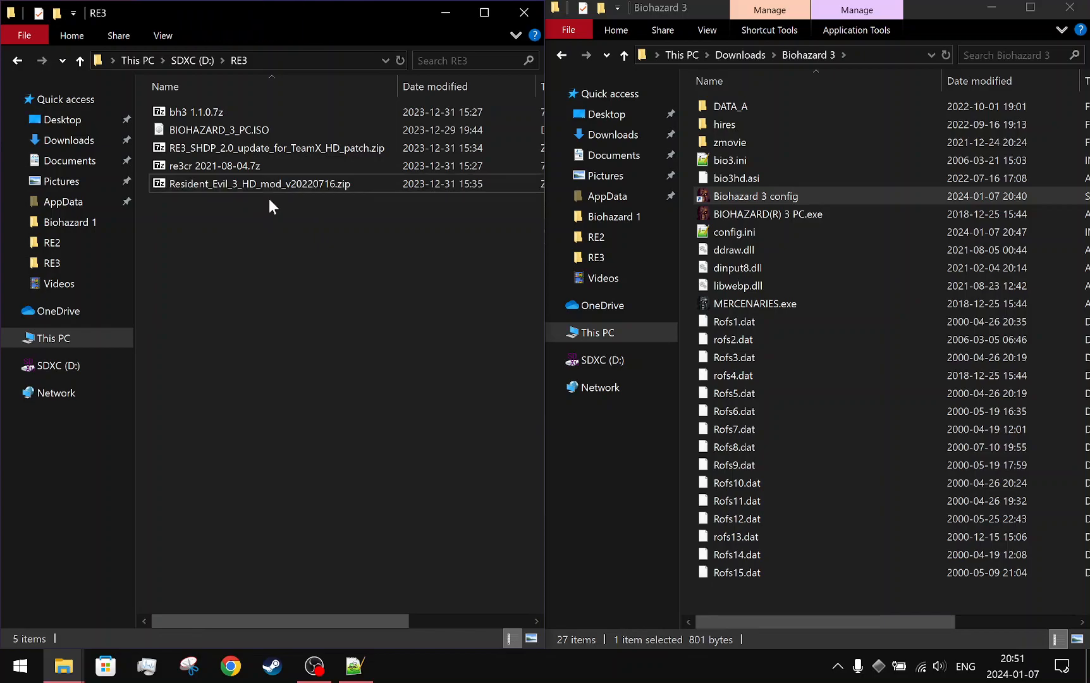
{"action": "left_click", "coordinate": [259, 147]}
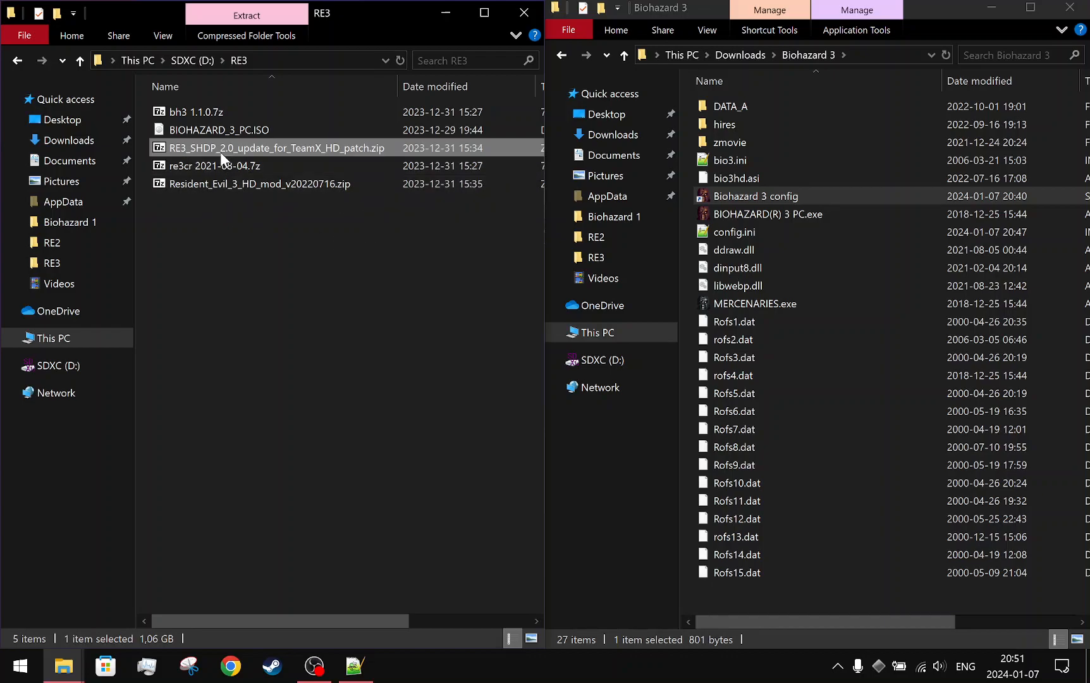
{"action": "left_click", "coordinate": [340, 338]}
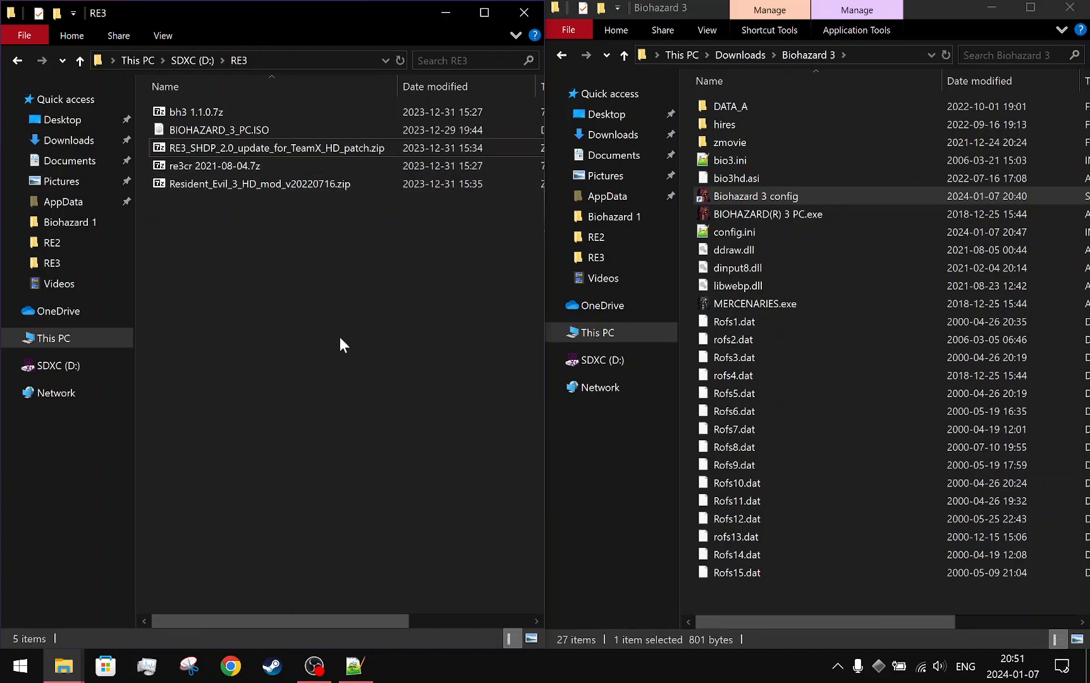
- Select BIOHAZARD(R) 3 PC.exe in the Biohazard 3 game folder
{"action": "left_click", "coordinate": [836, 214]}
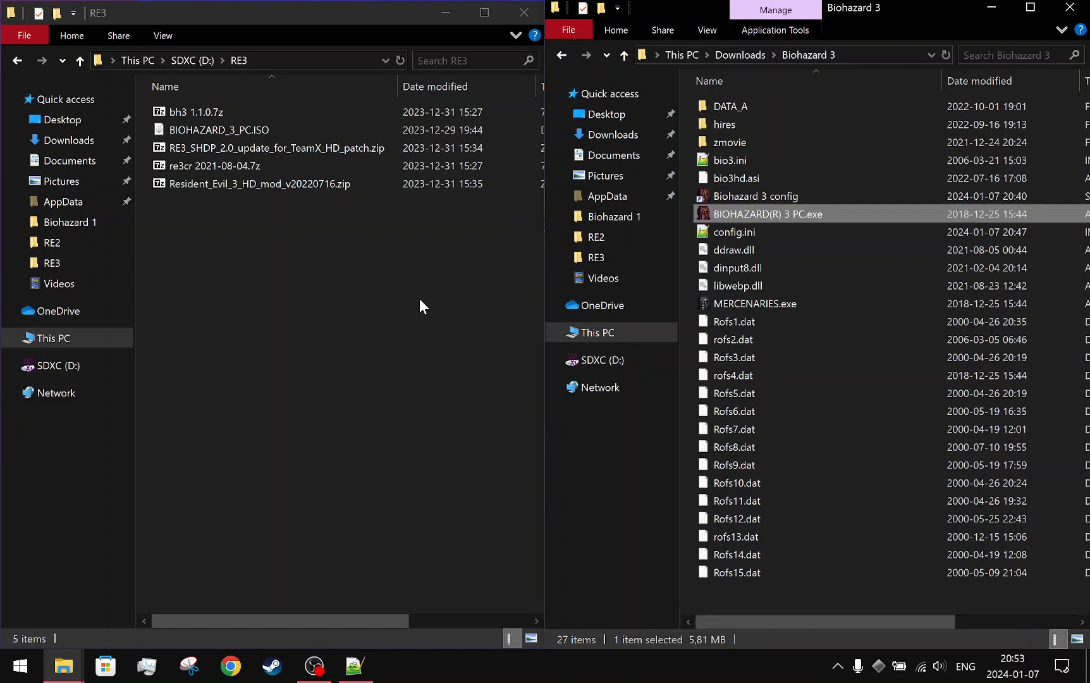
{"action": "right_click", "coordinate": [379, 380]}
{"action": "left_click", "coordinate": [345, 370]}
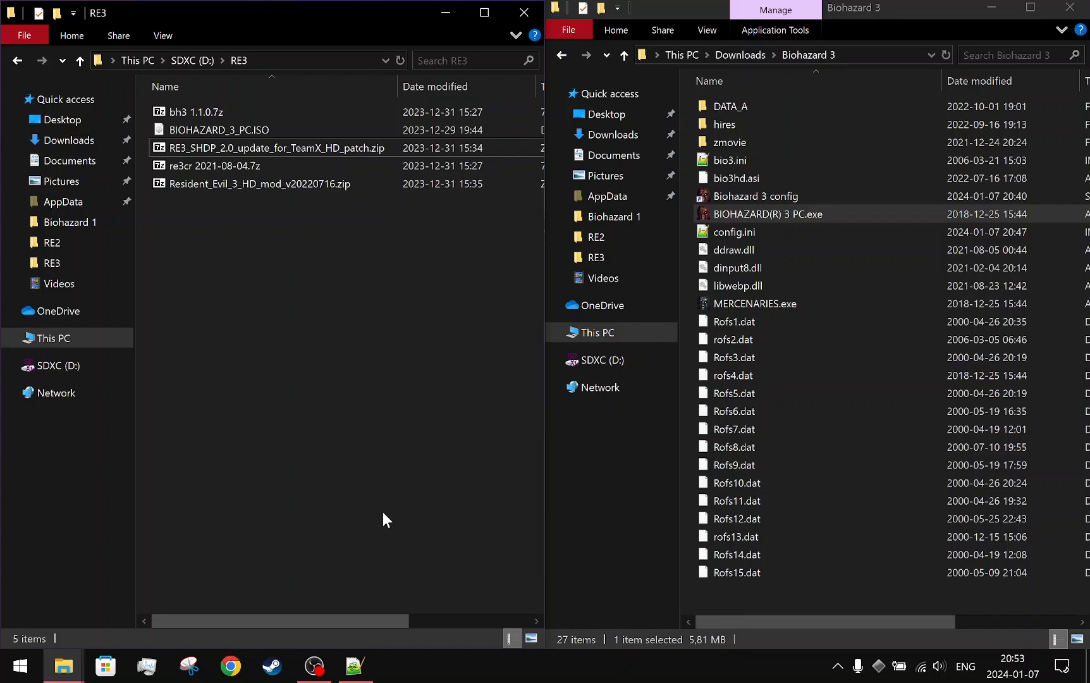
{"action": "right_click", "coordinate": [430, 517]}
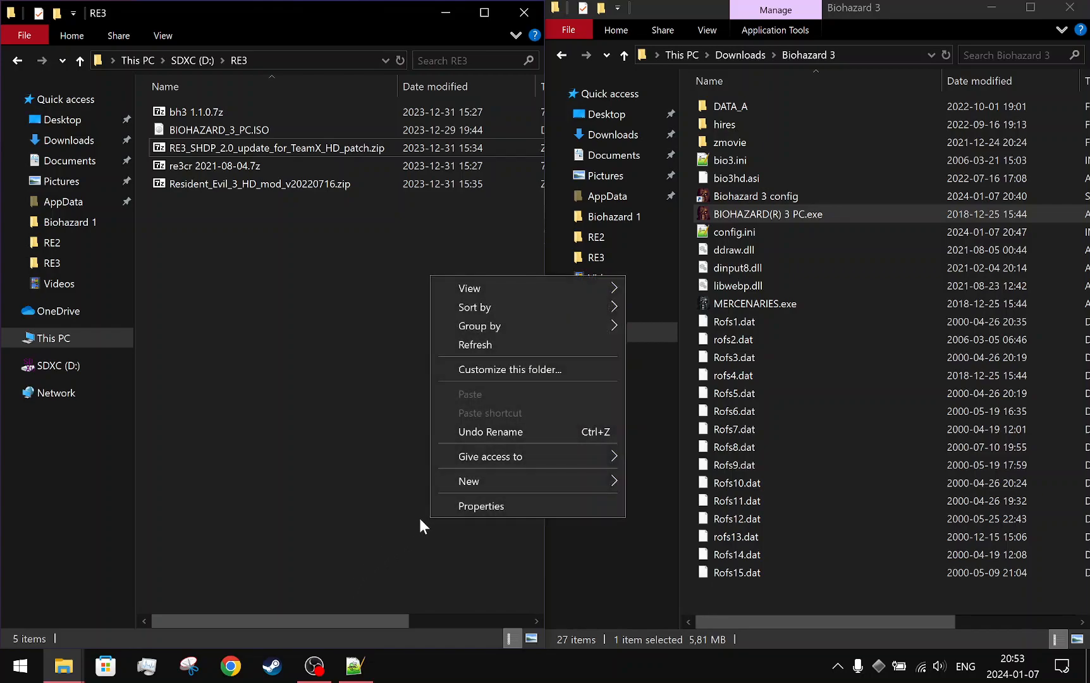
{"action": "left_click", "coordinate": [378, 522]}
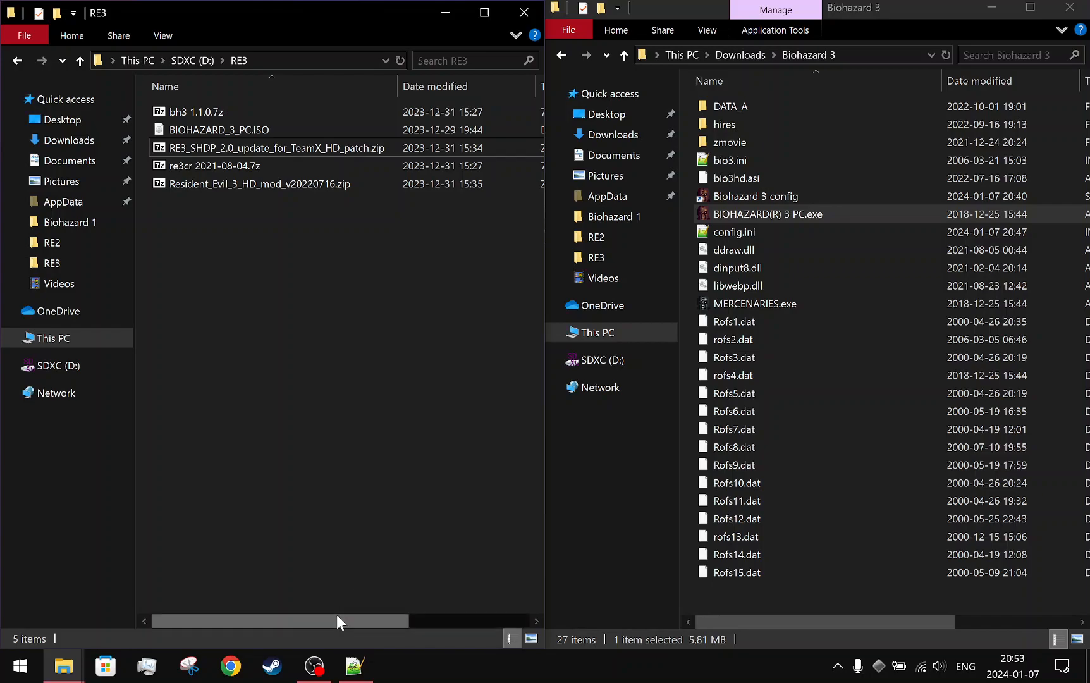